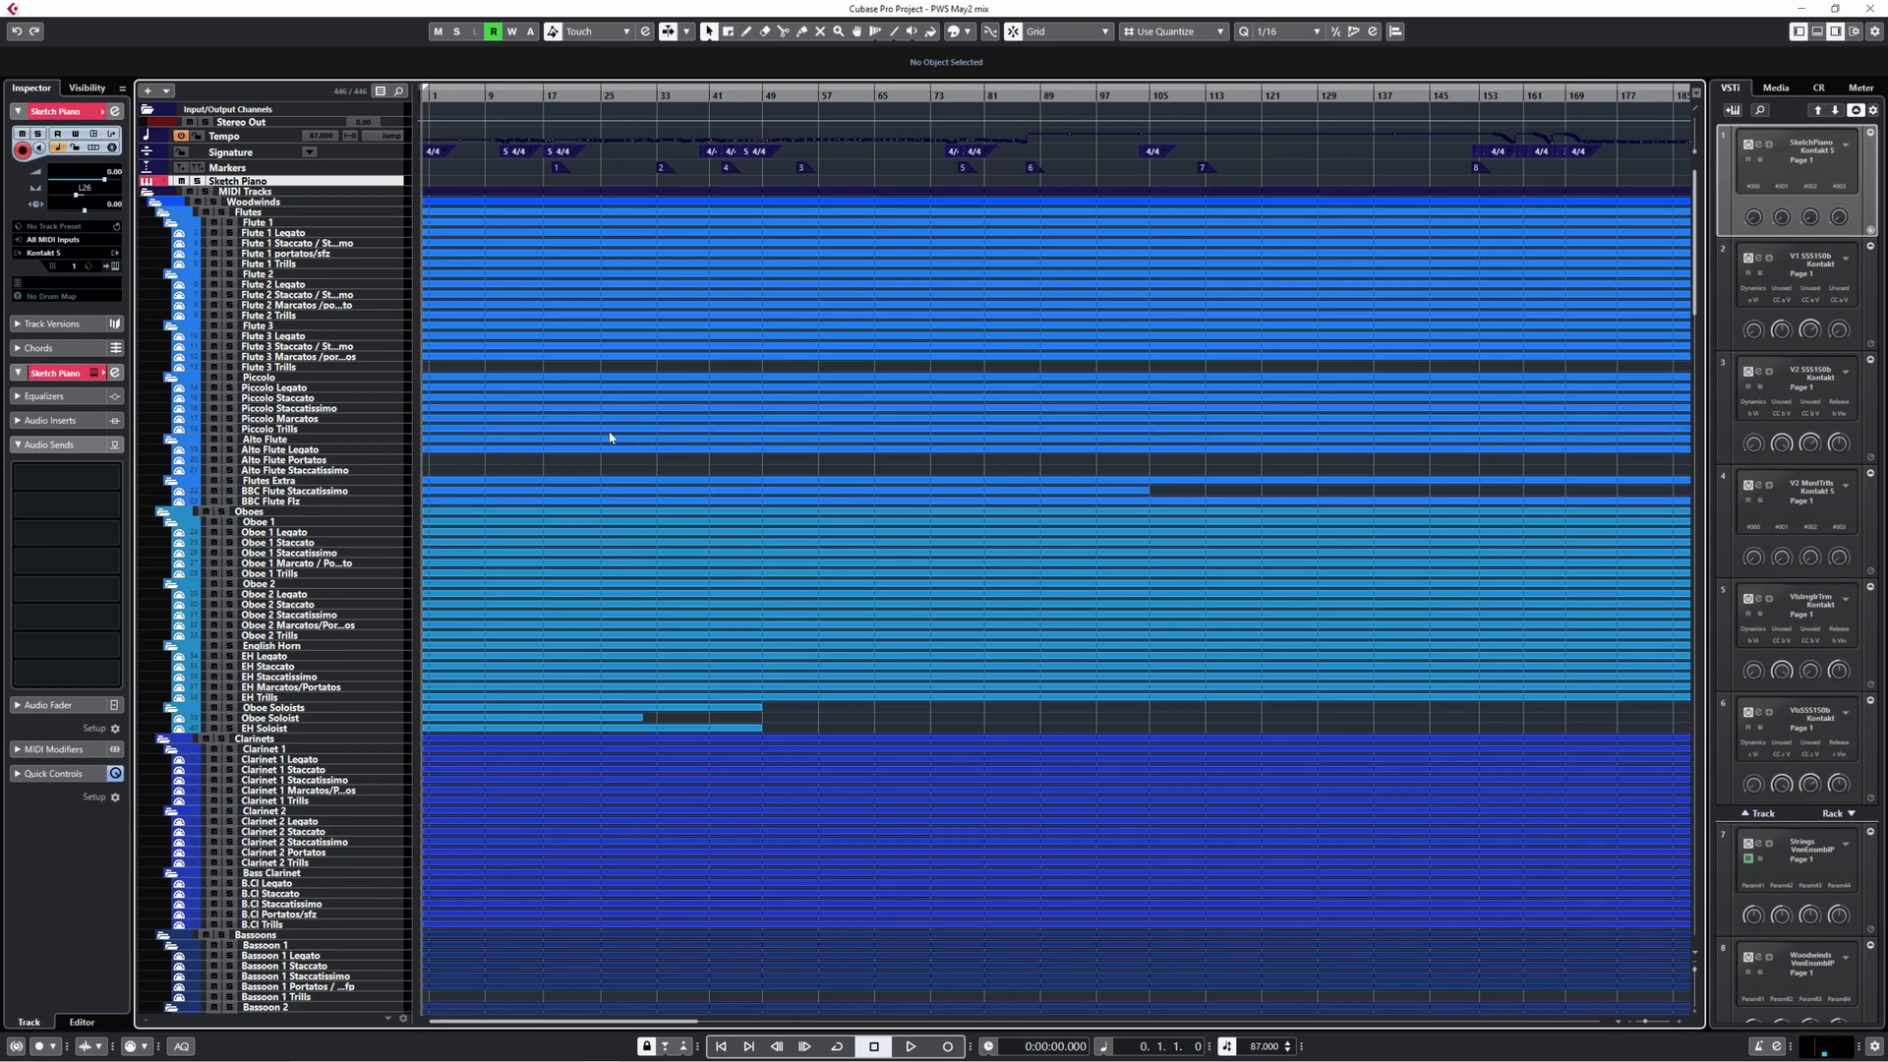
- Look through the orchestral template's track list, from woodwinds and brass to strings and percussion
scroll(703, 428, "down", 5)
scroll(701, 429, "down", 12)
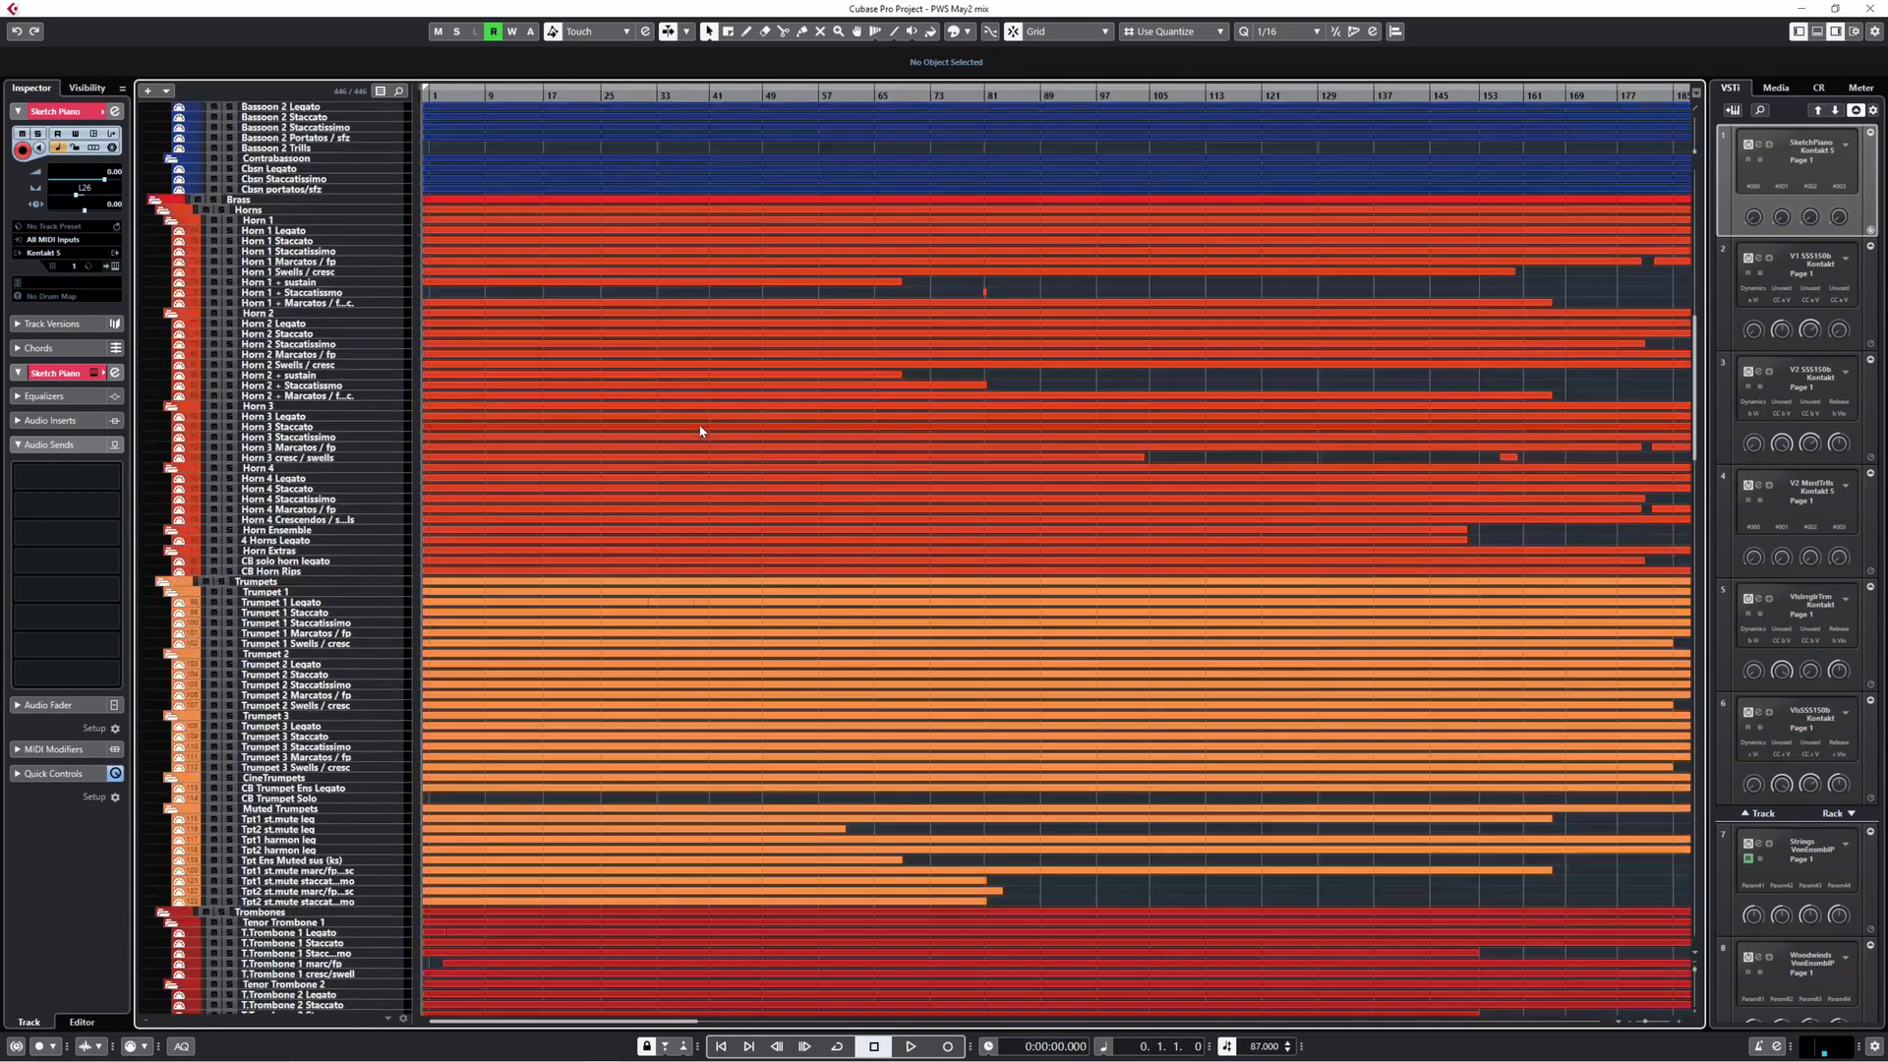
scroll(701, 430, "down", 15)
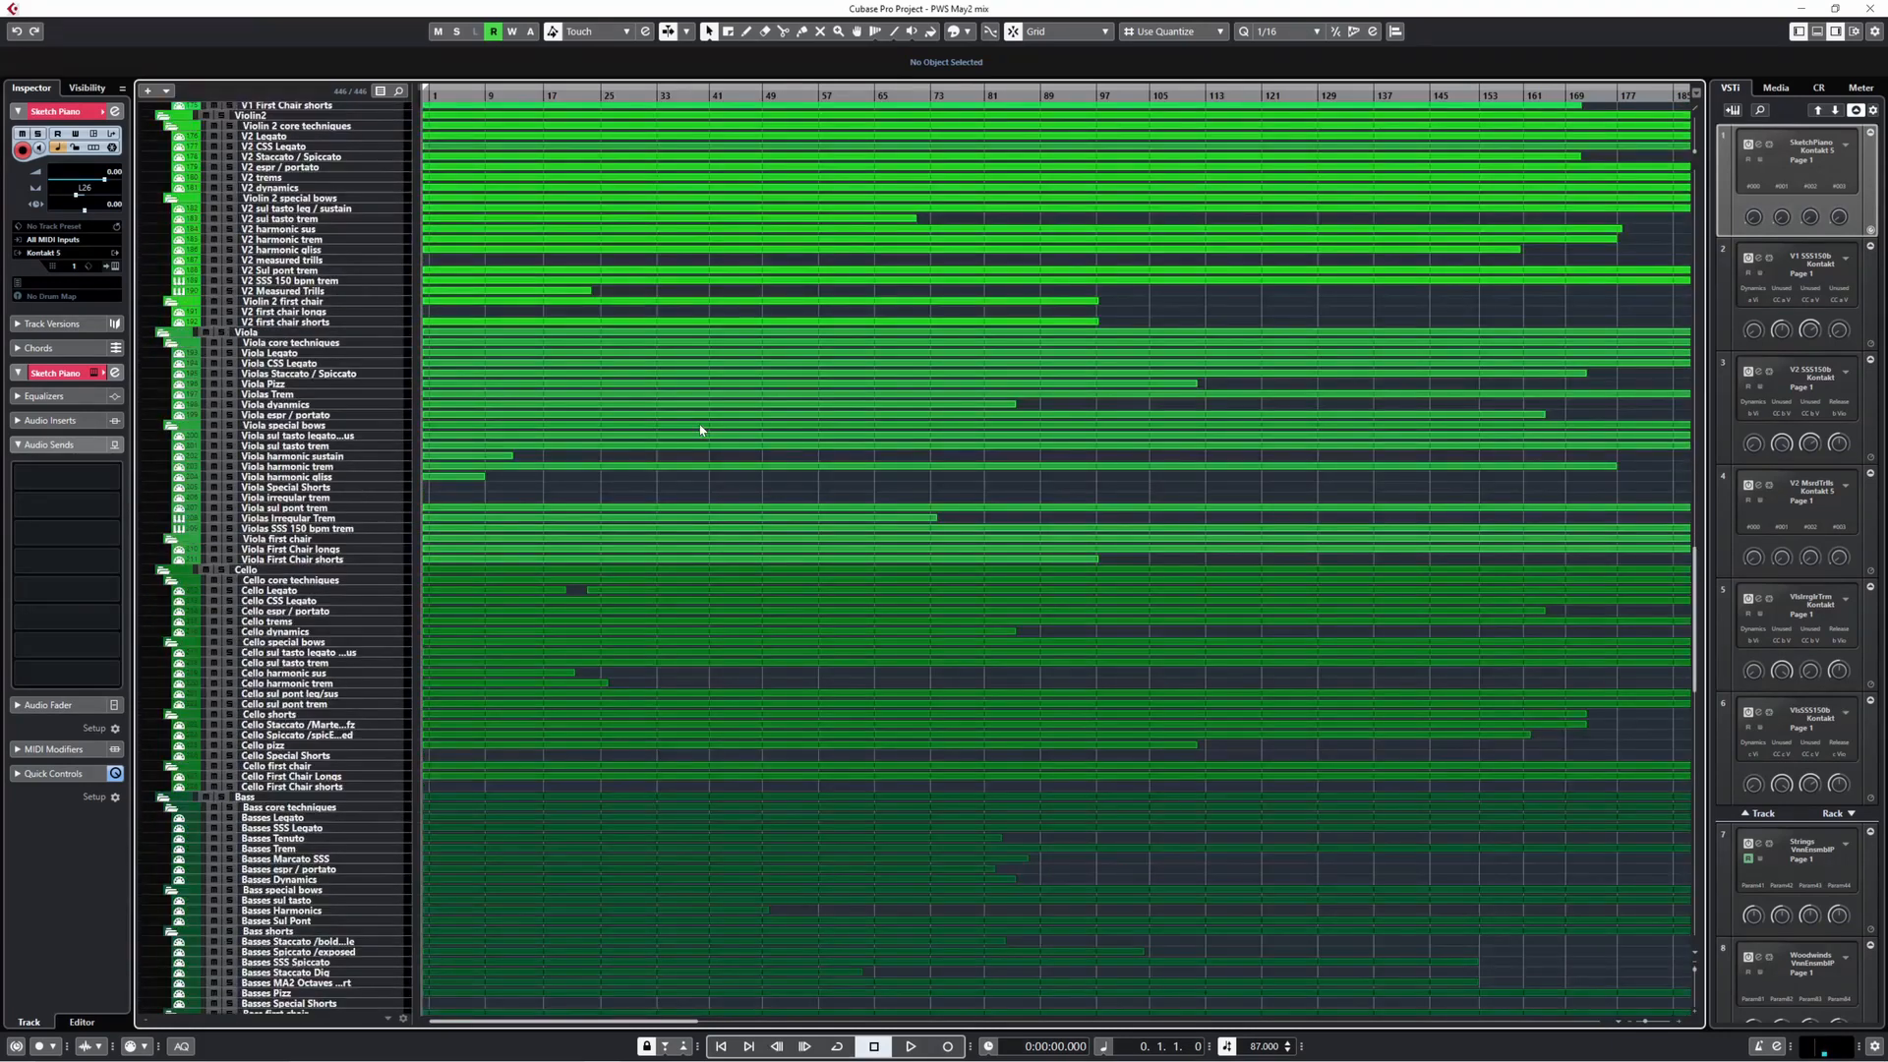
scroll(704, 424, "up", 3)
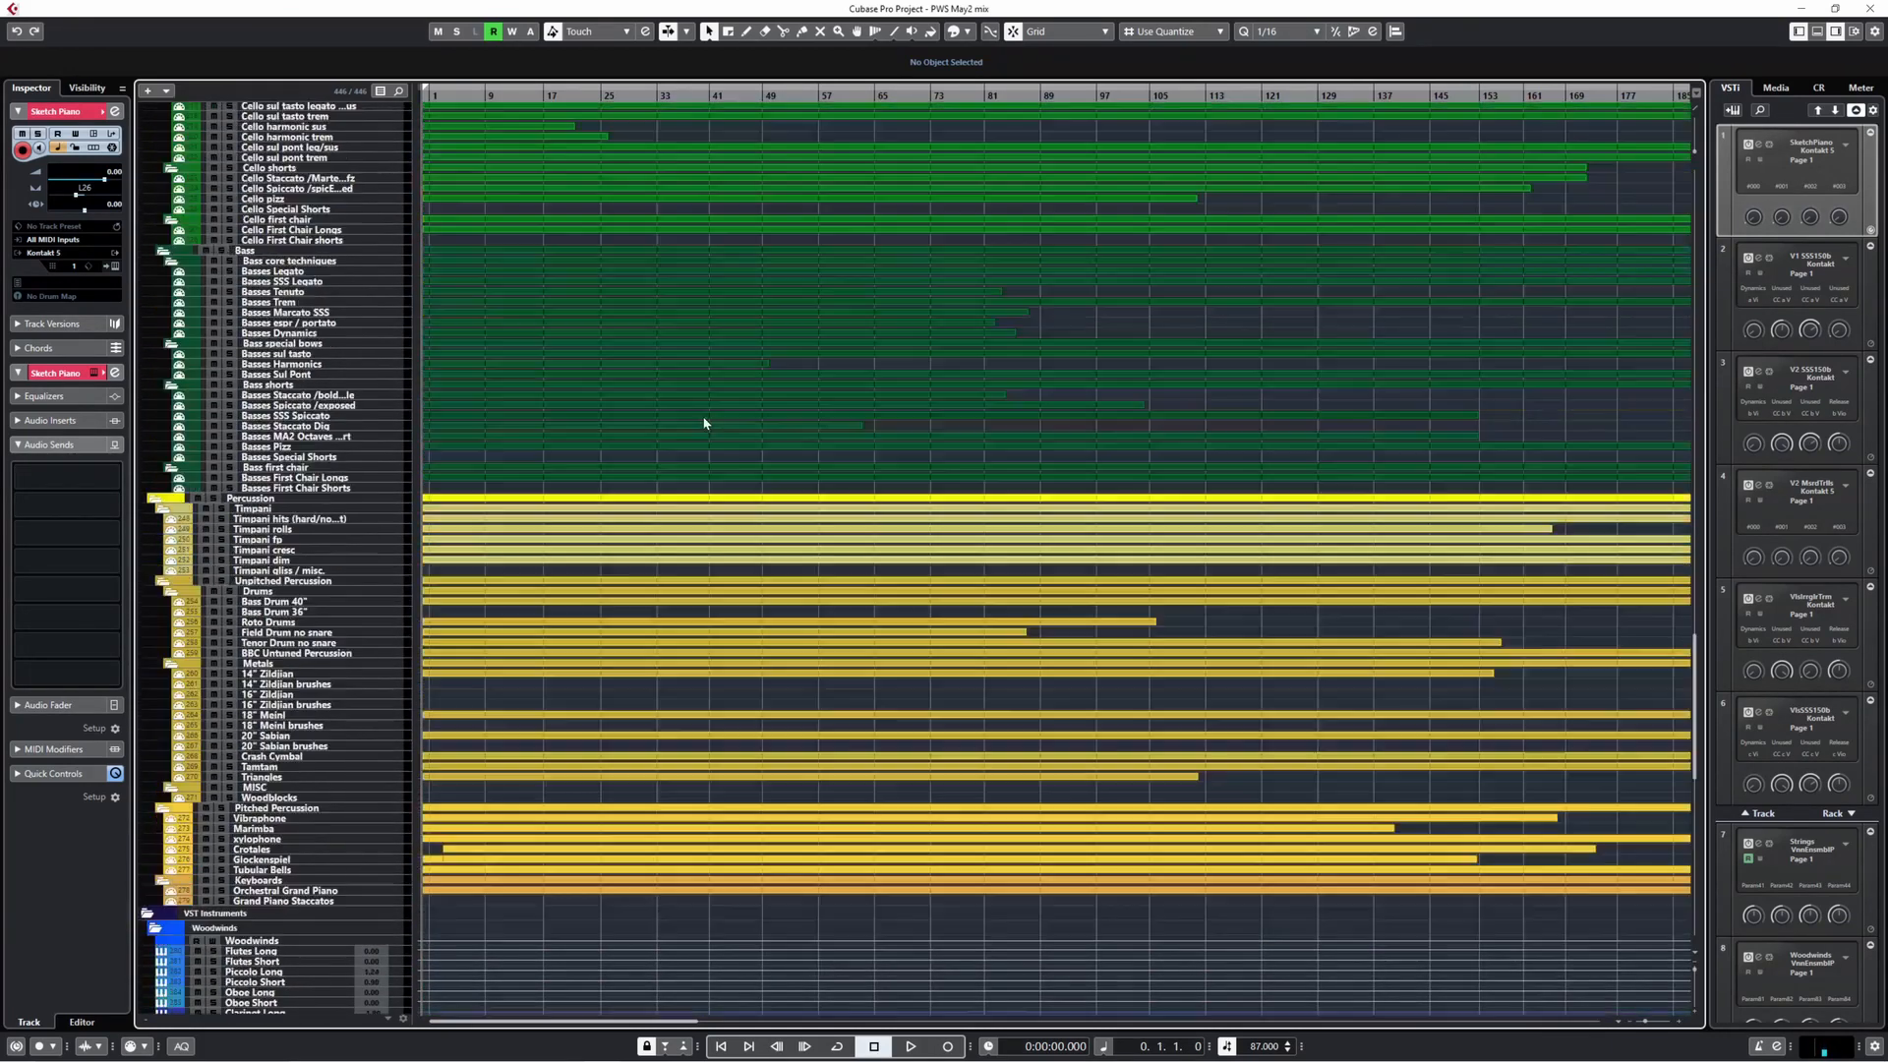
scroll(729, 636, "up", 8)
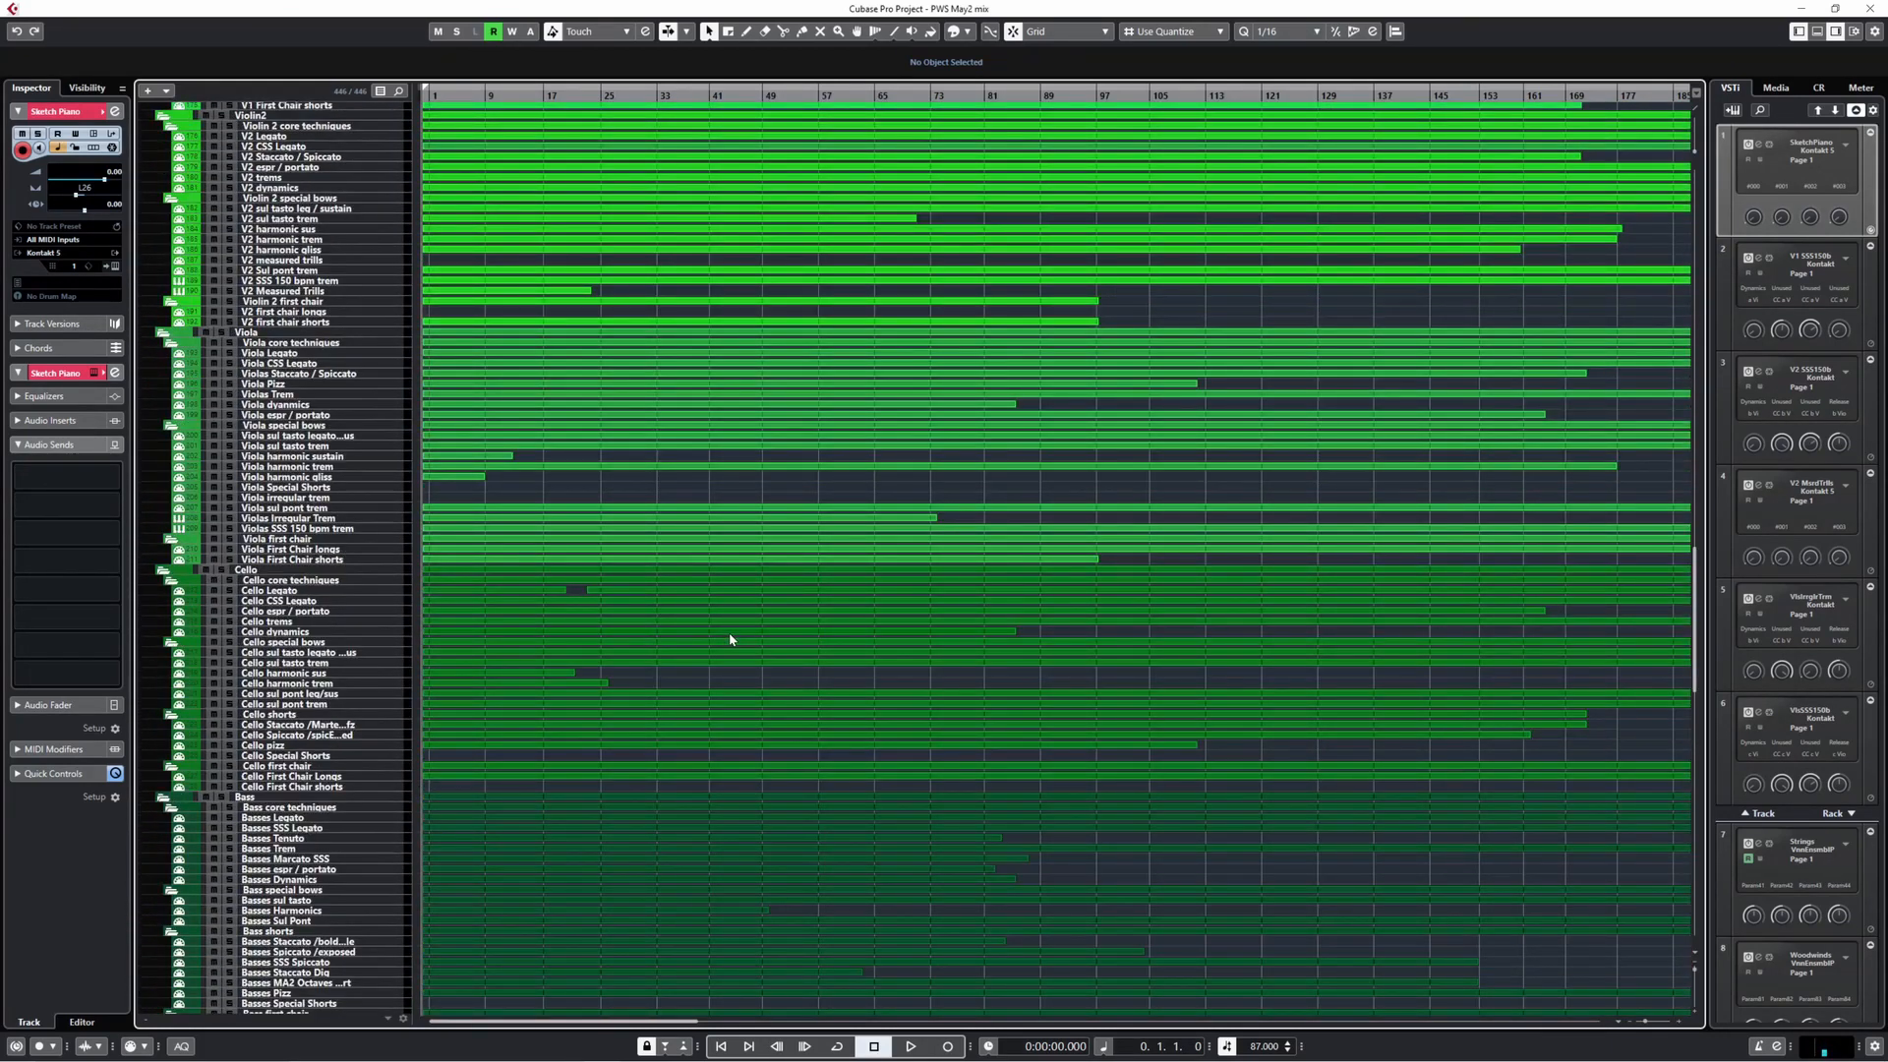
scroll(728, 637, "up", 13)
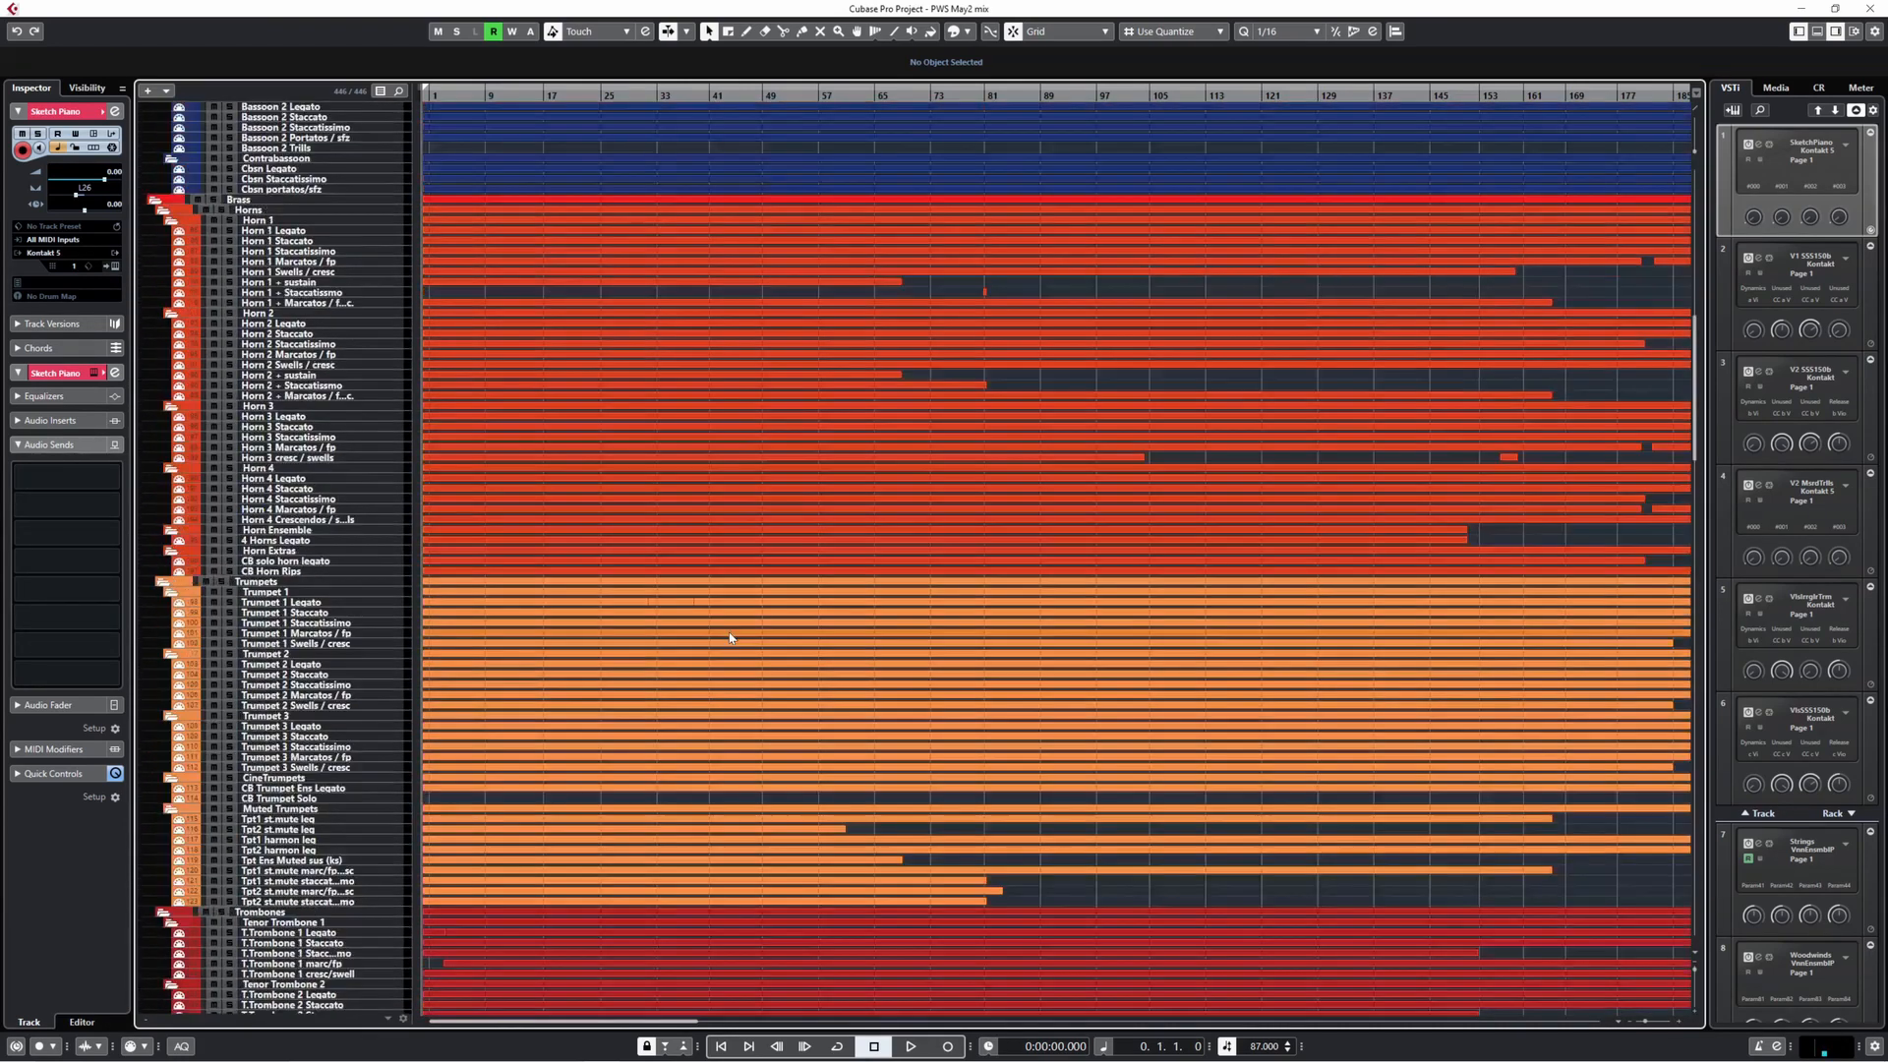
scroll(729, 637, "up", 3)
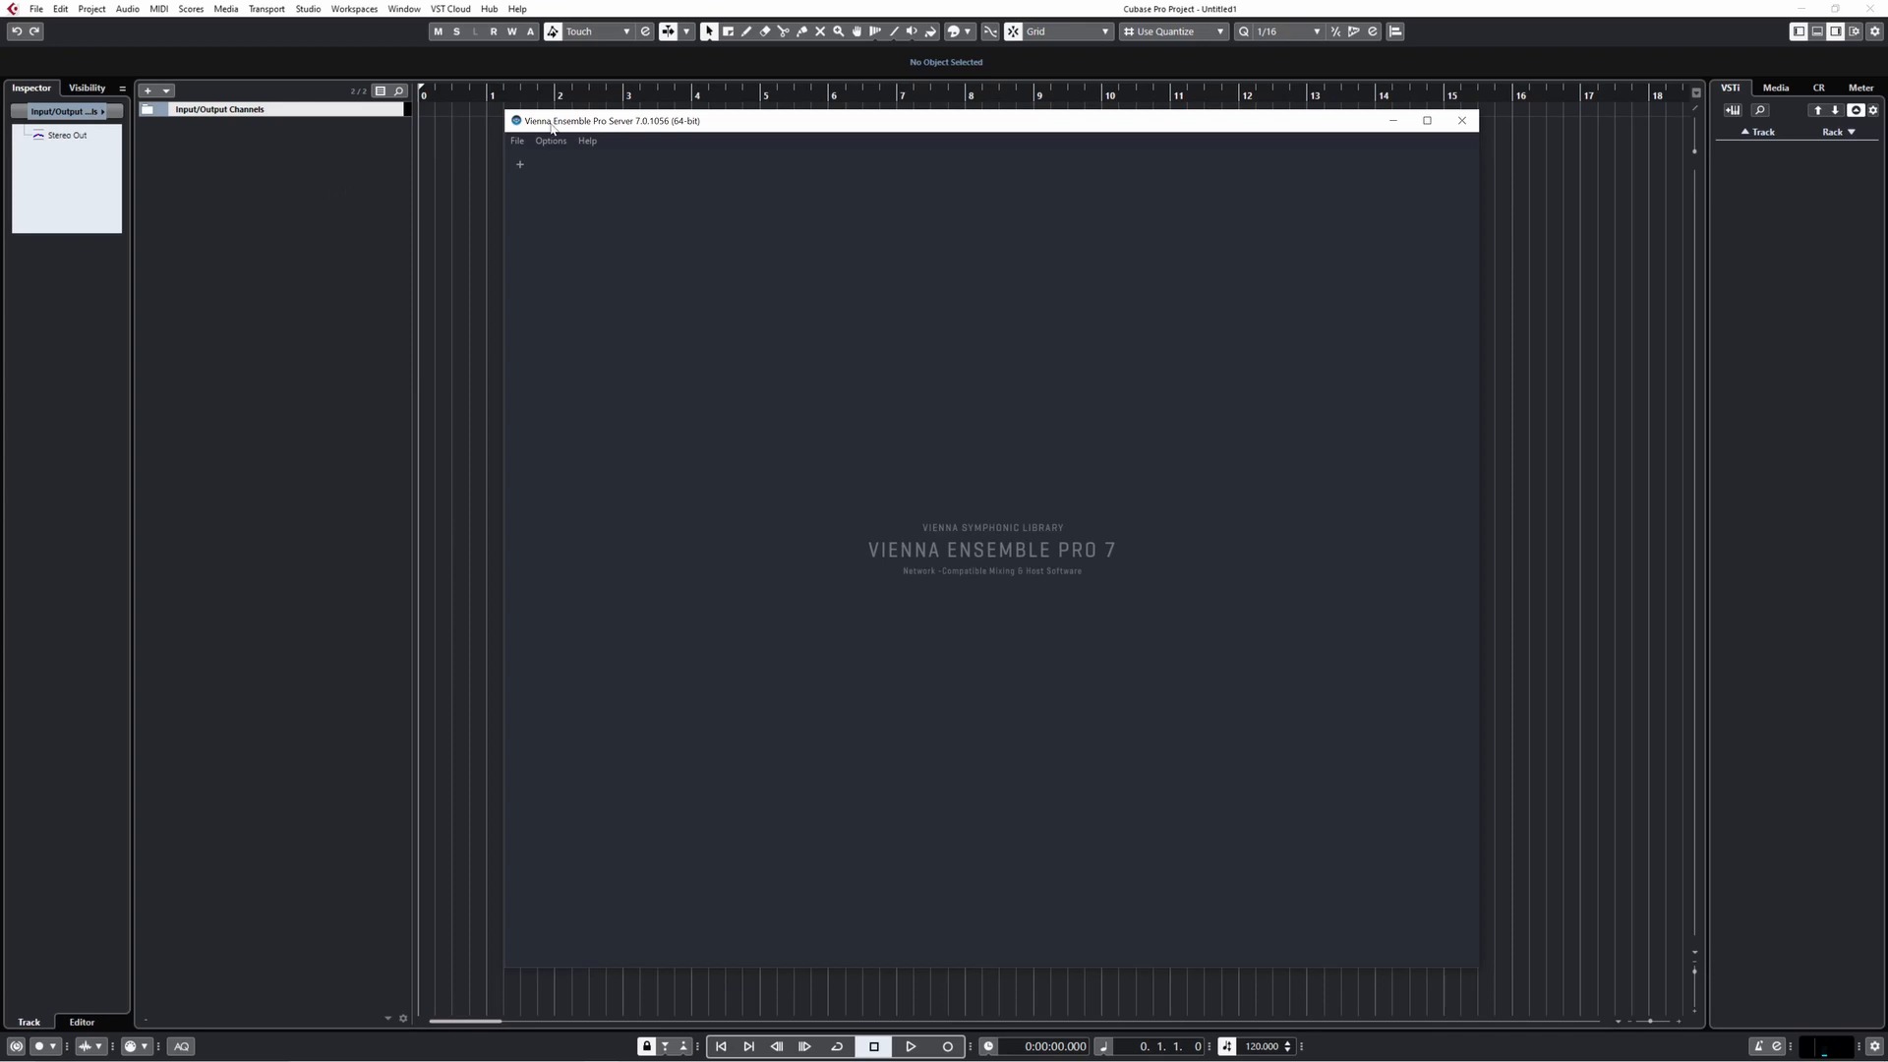
- Create a new server instance in Vienna Ensemble Pro and name it Woodwinds
left_click(521, 163)
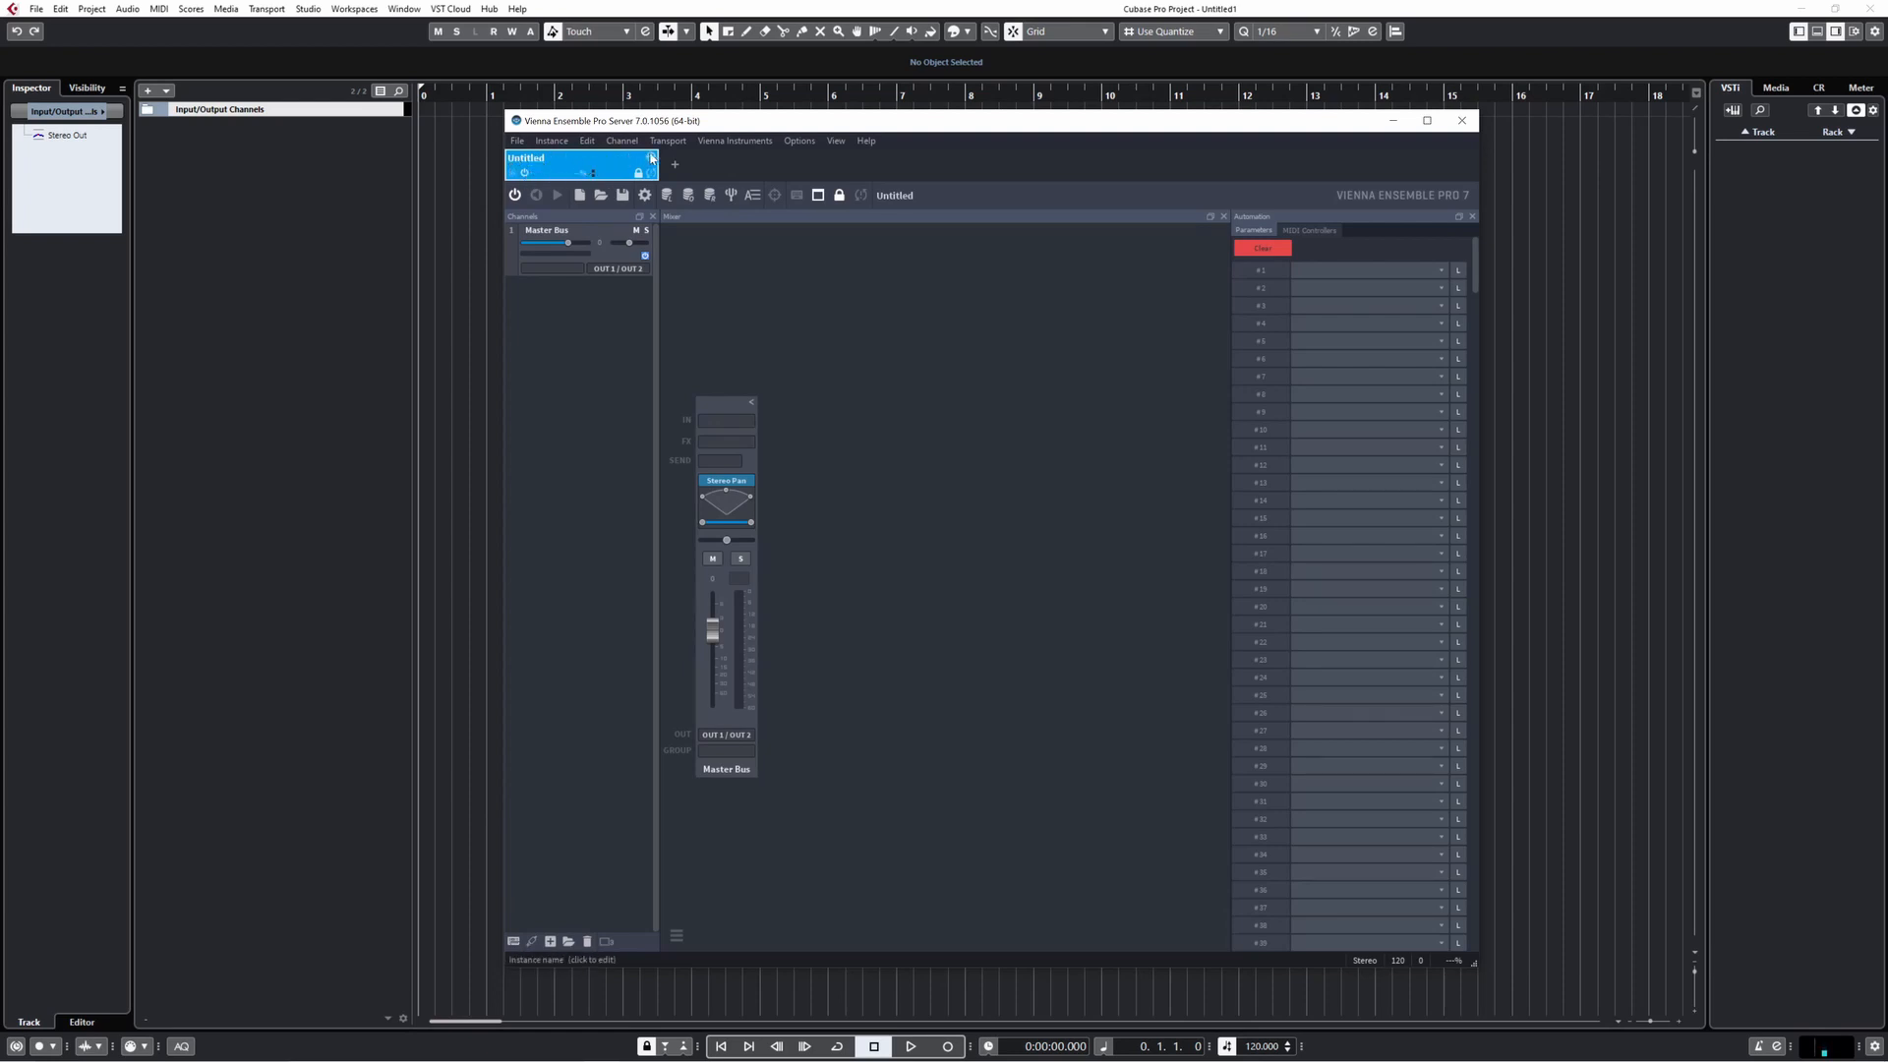
left_click(526, 158)
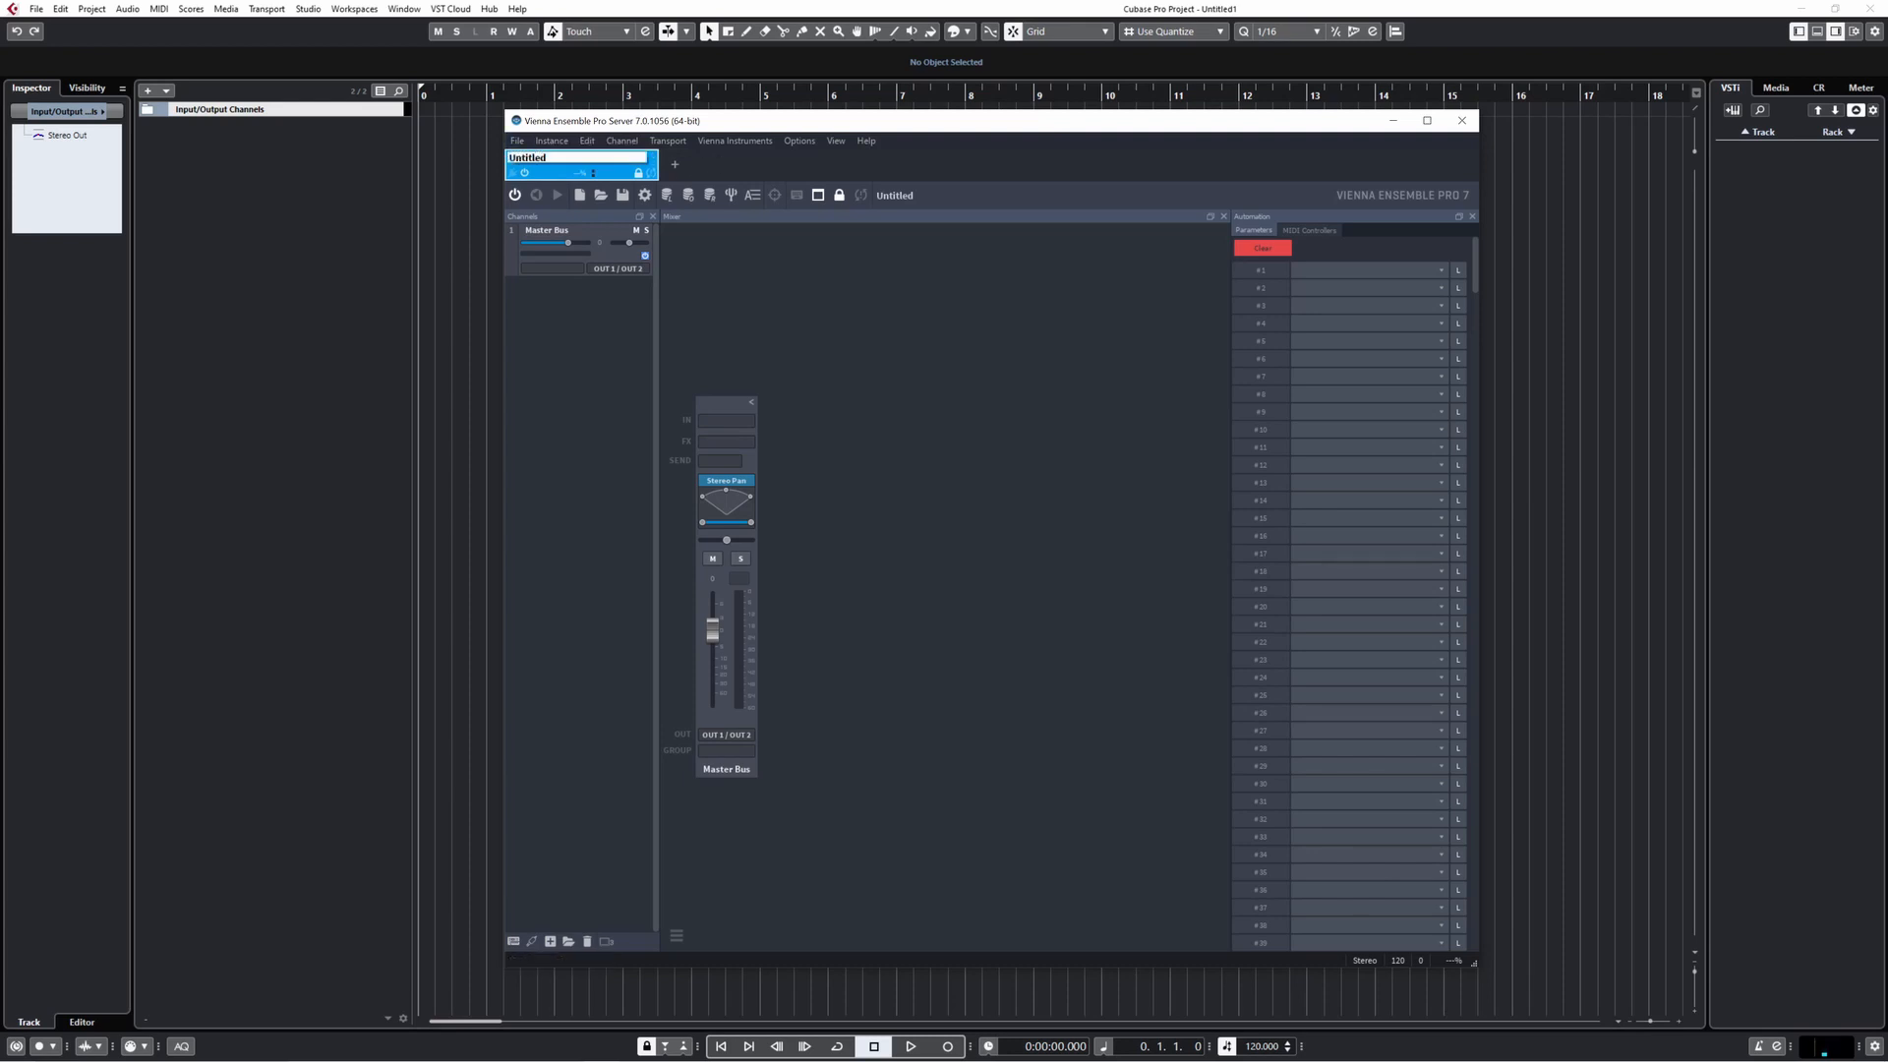
left_click_drag(551, 159, 493, 128)
type("Woodwinds")
key("Return")
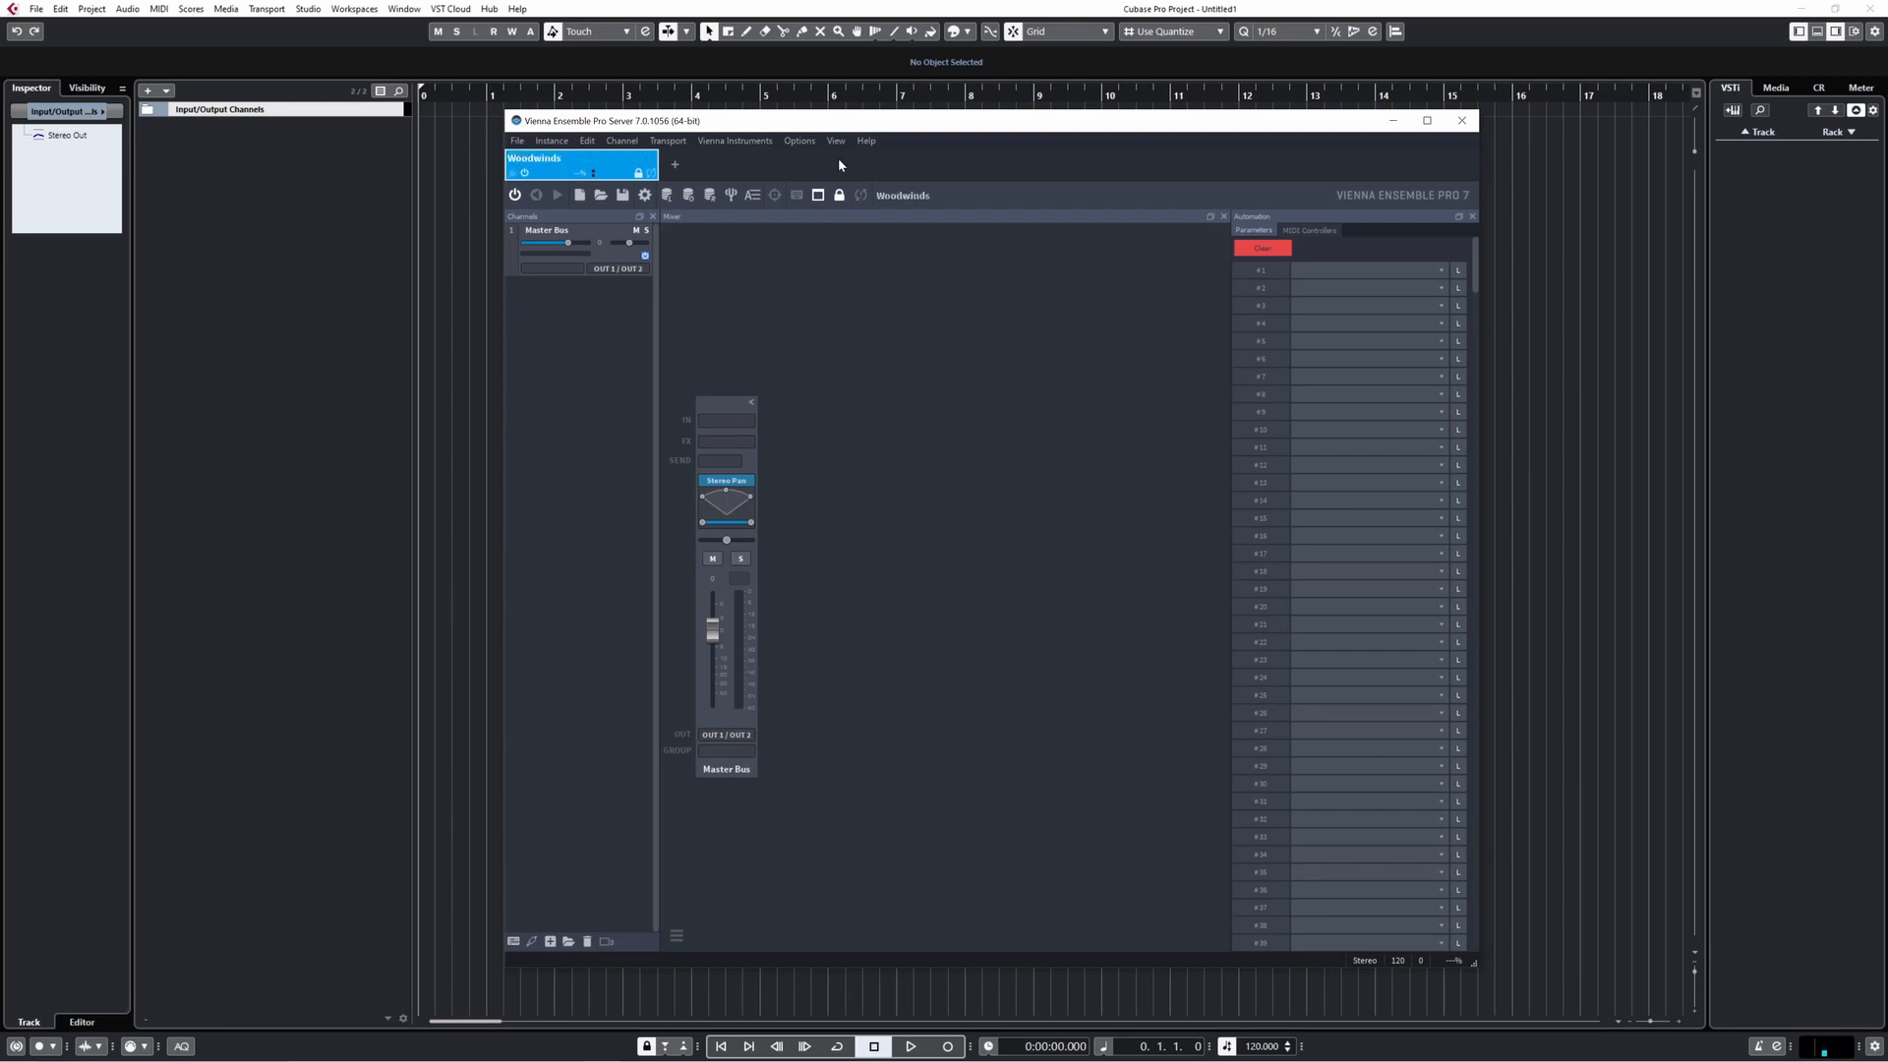
left_click_drag(840, 126, 842, 147)
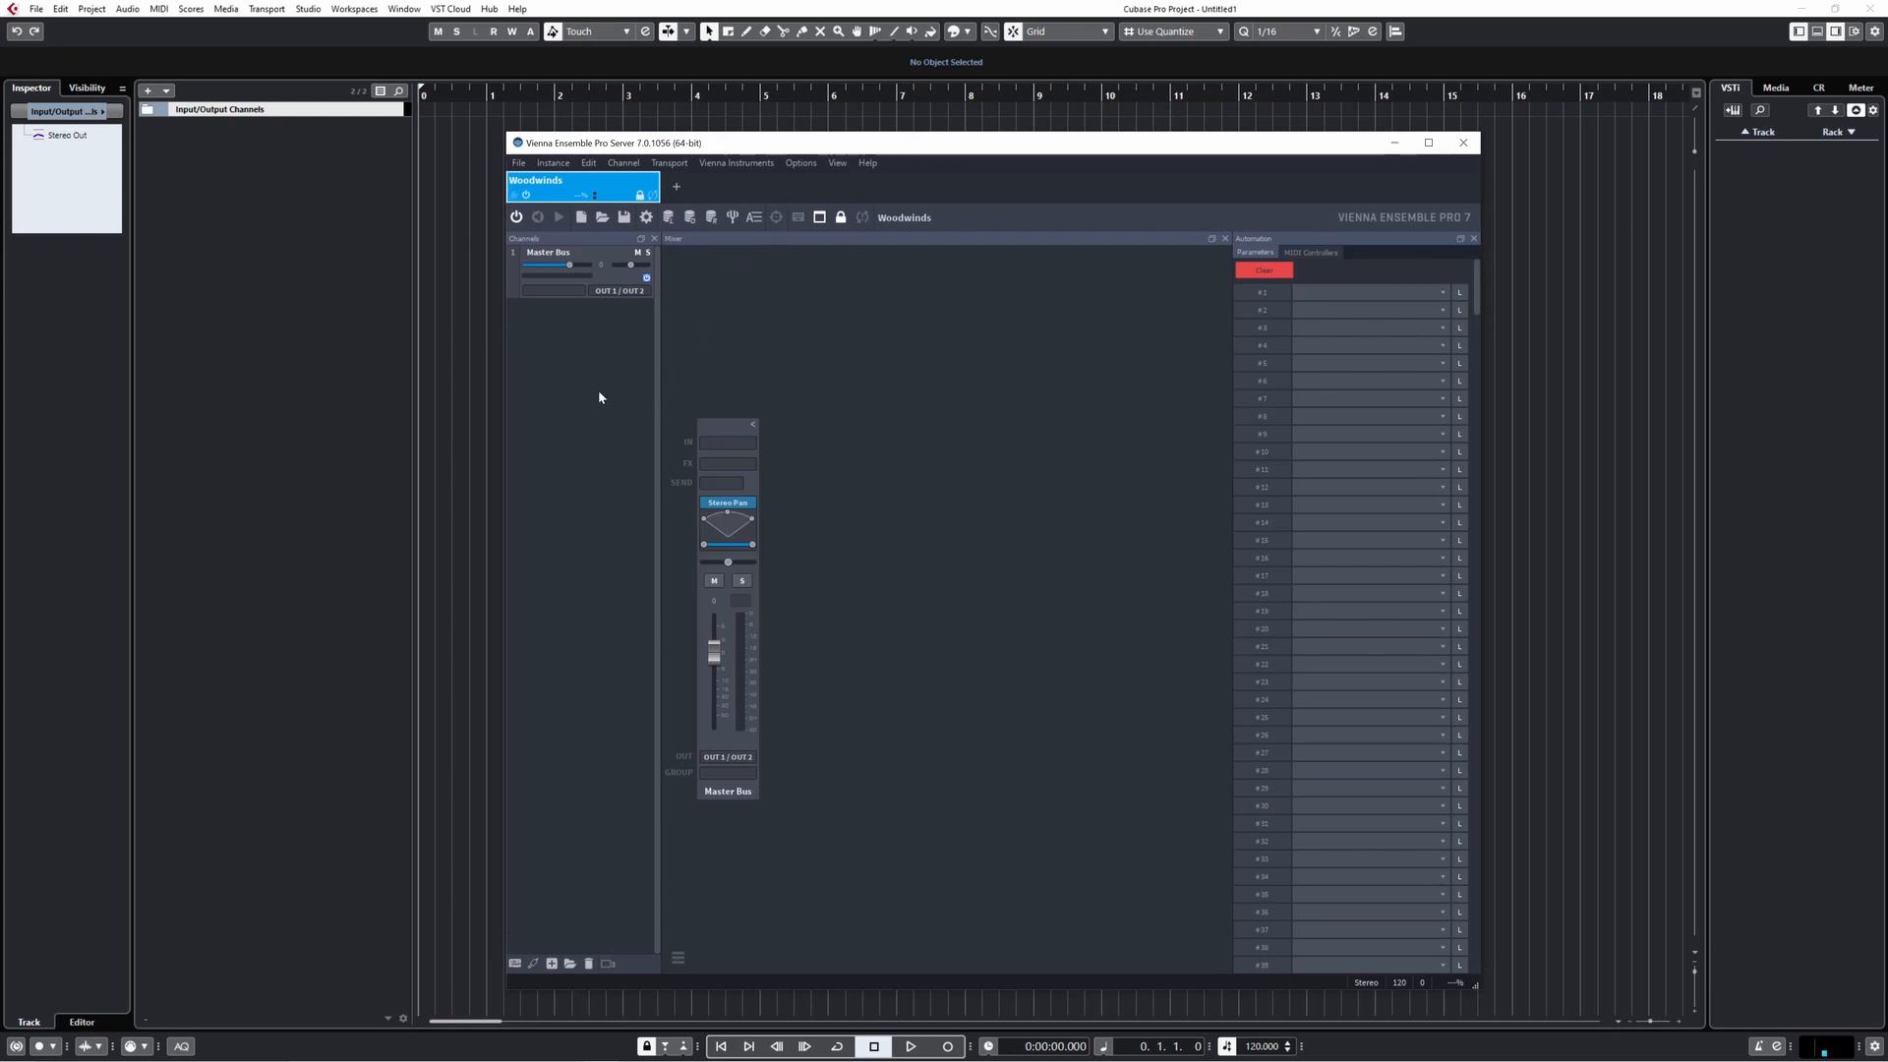
- Examine the server's instance preferences, including thread count, MIDI ports and audio outputs per instance
left_click(801, 163)
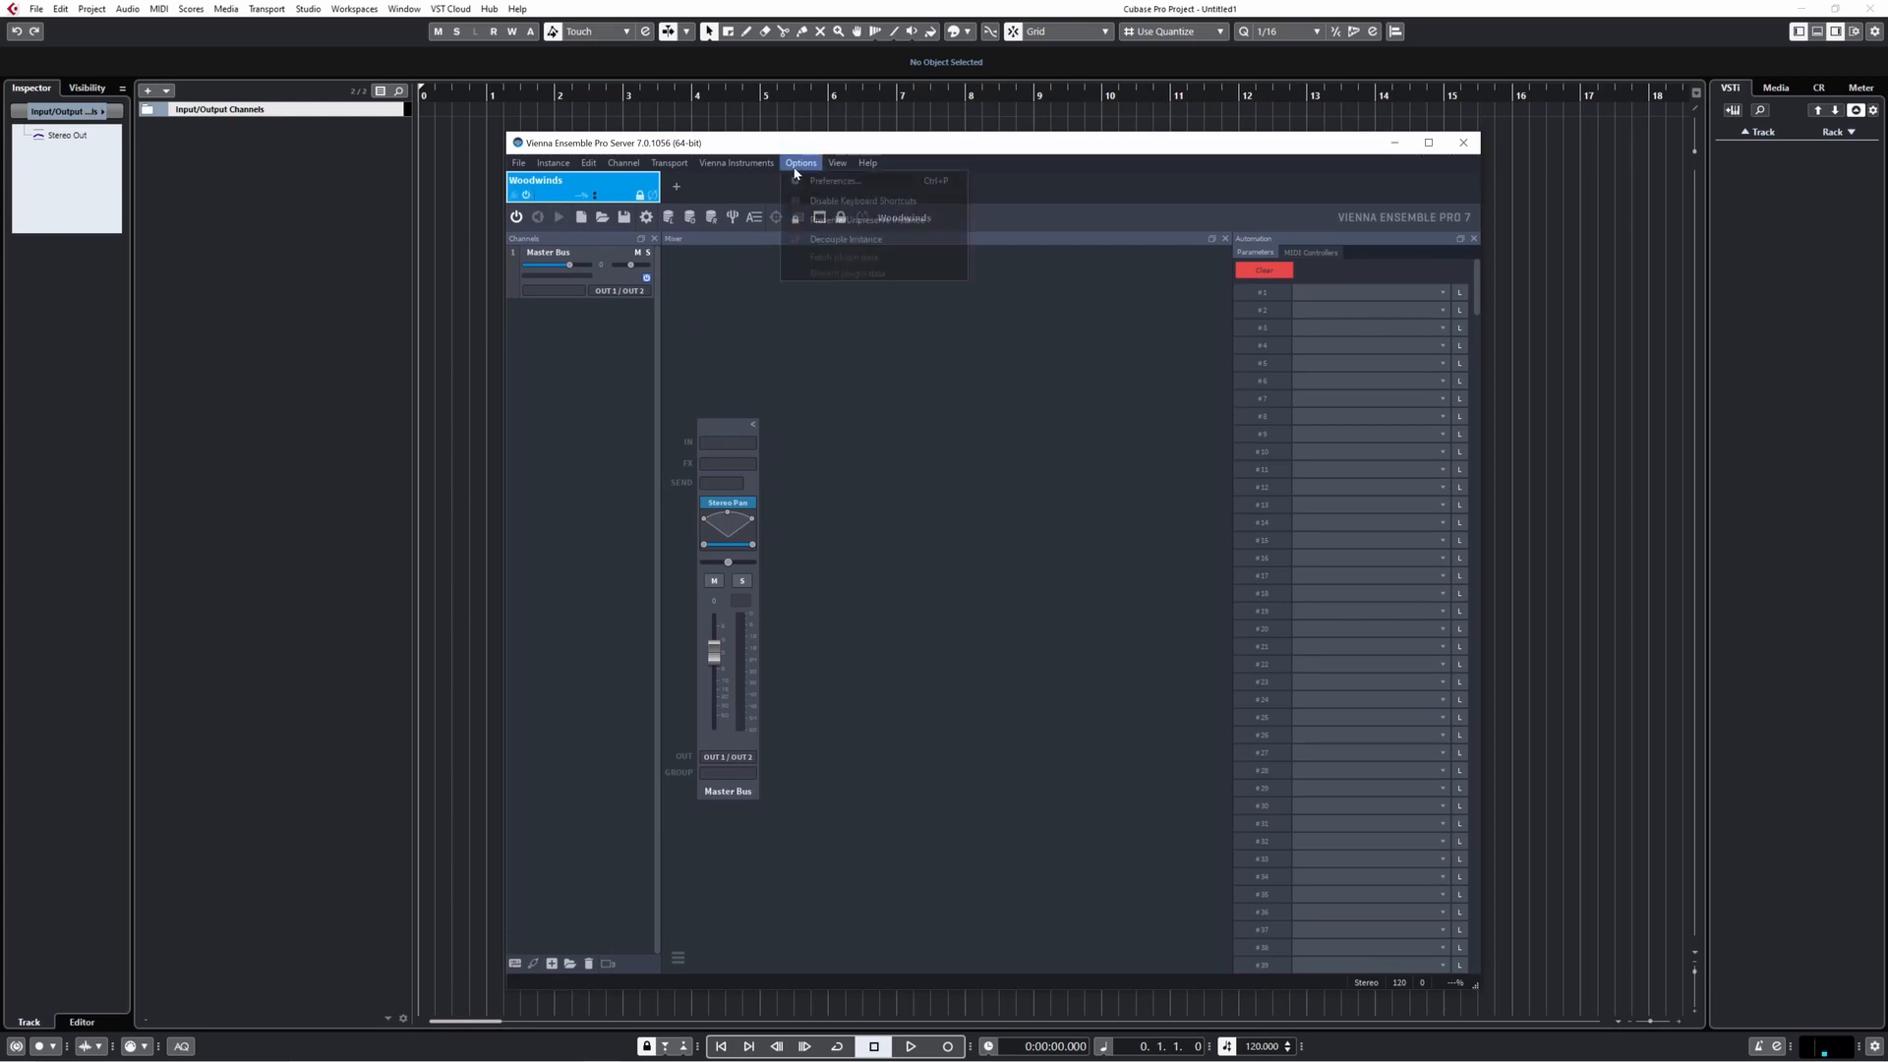
left_click(836, 180)
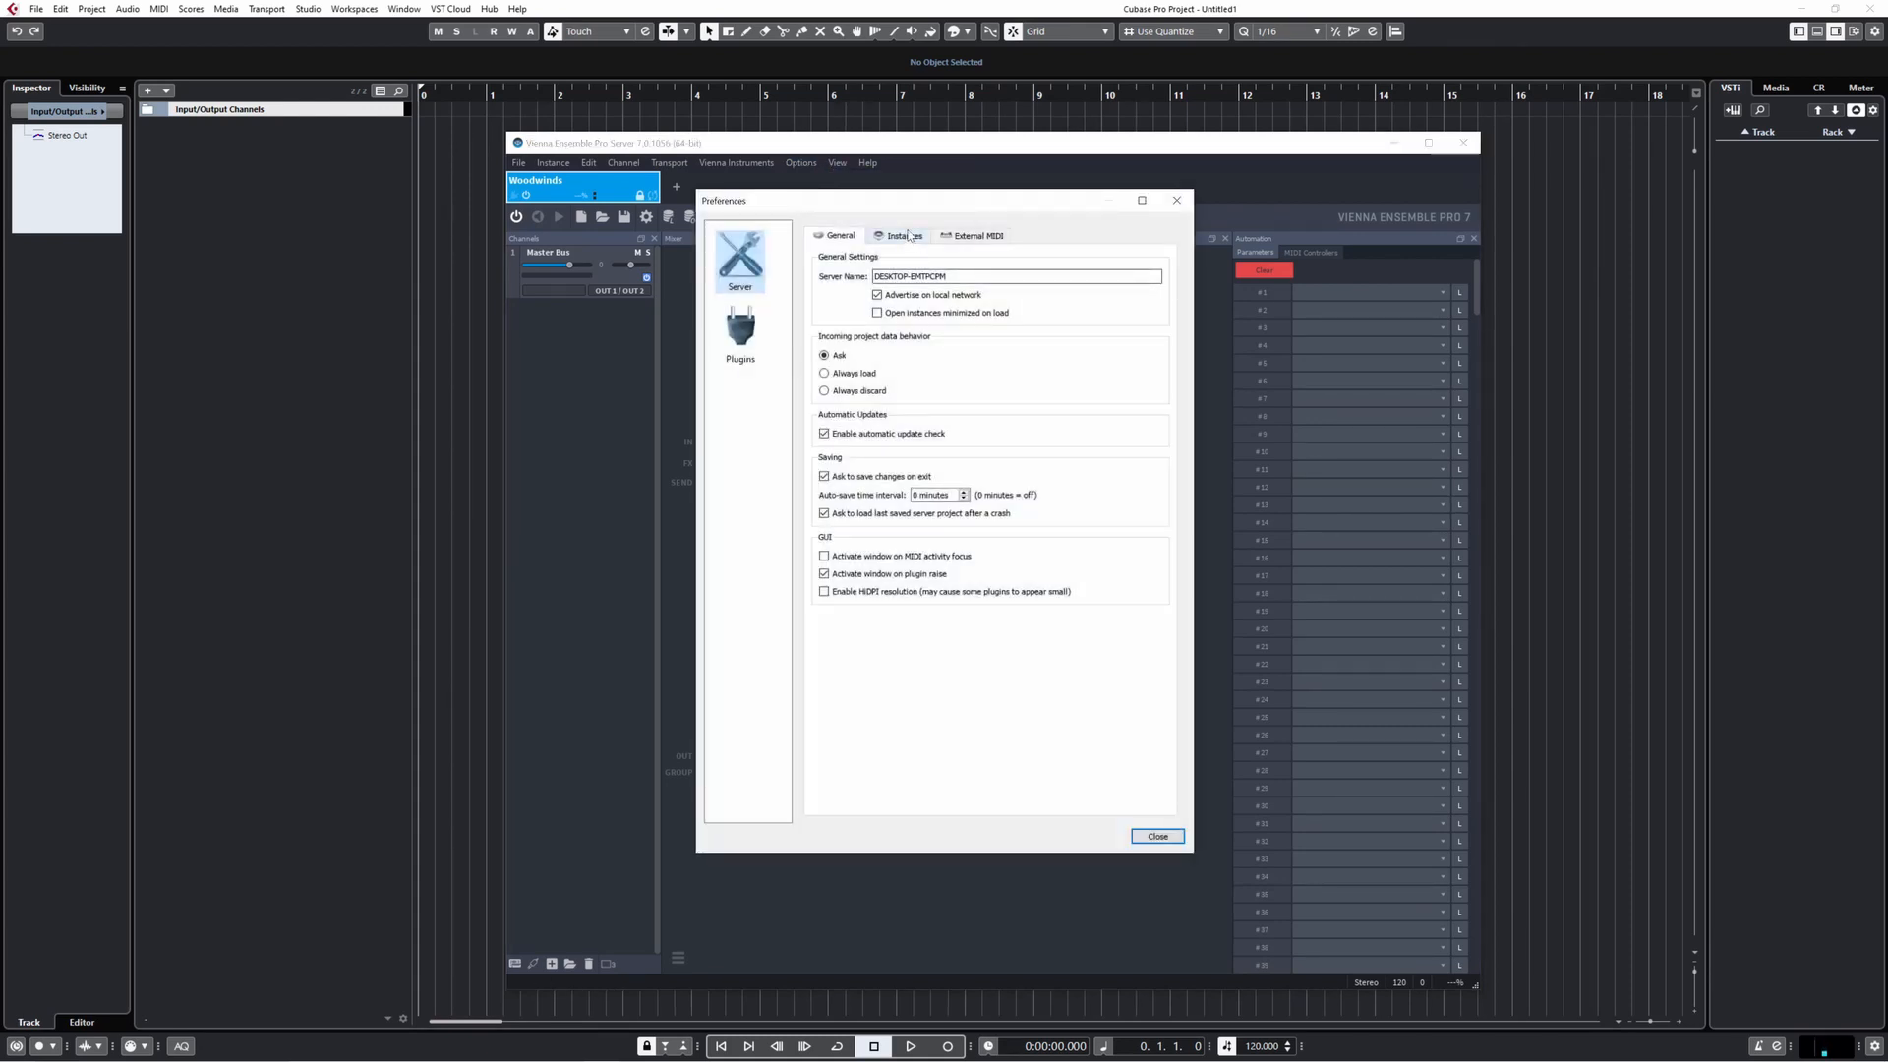
left_click(903, 236)
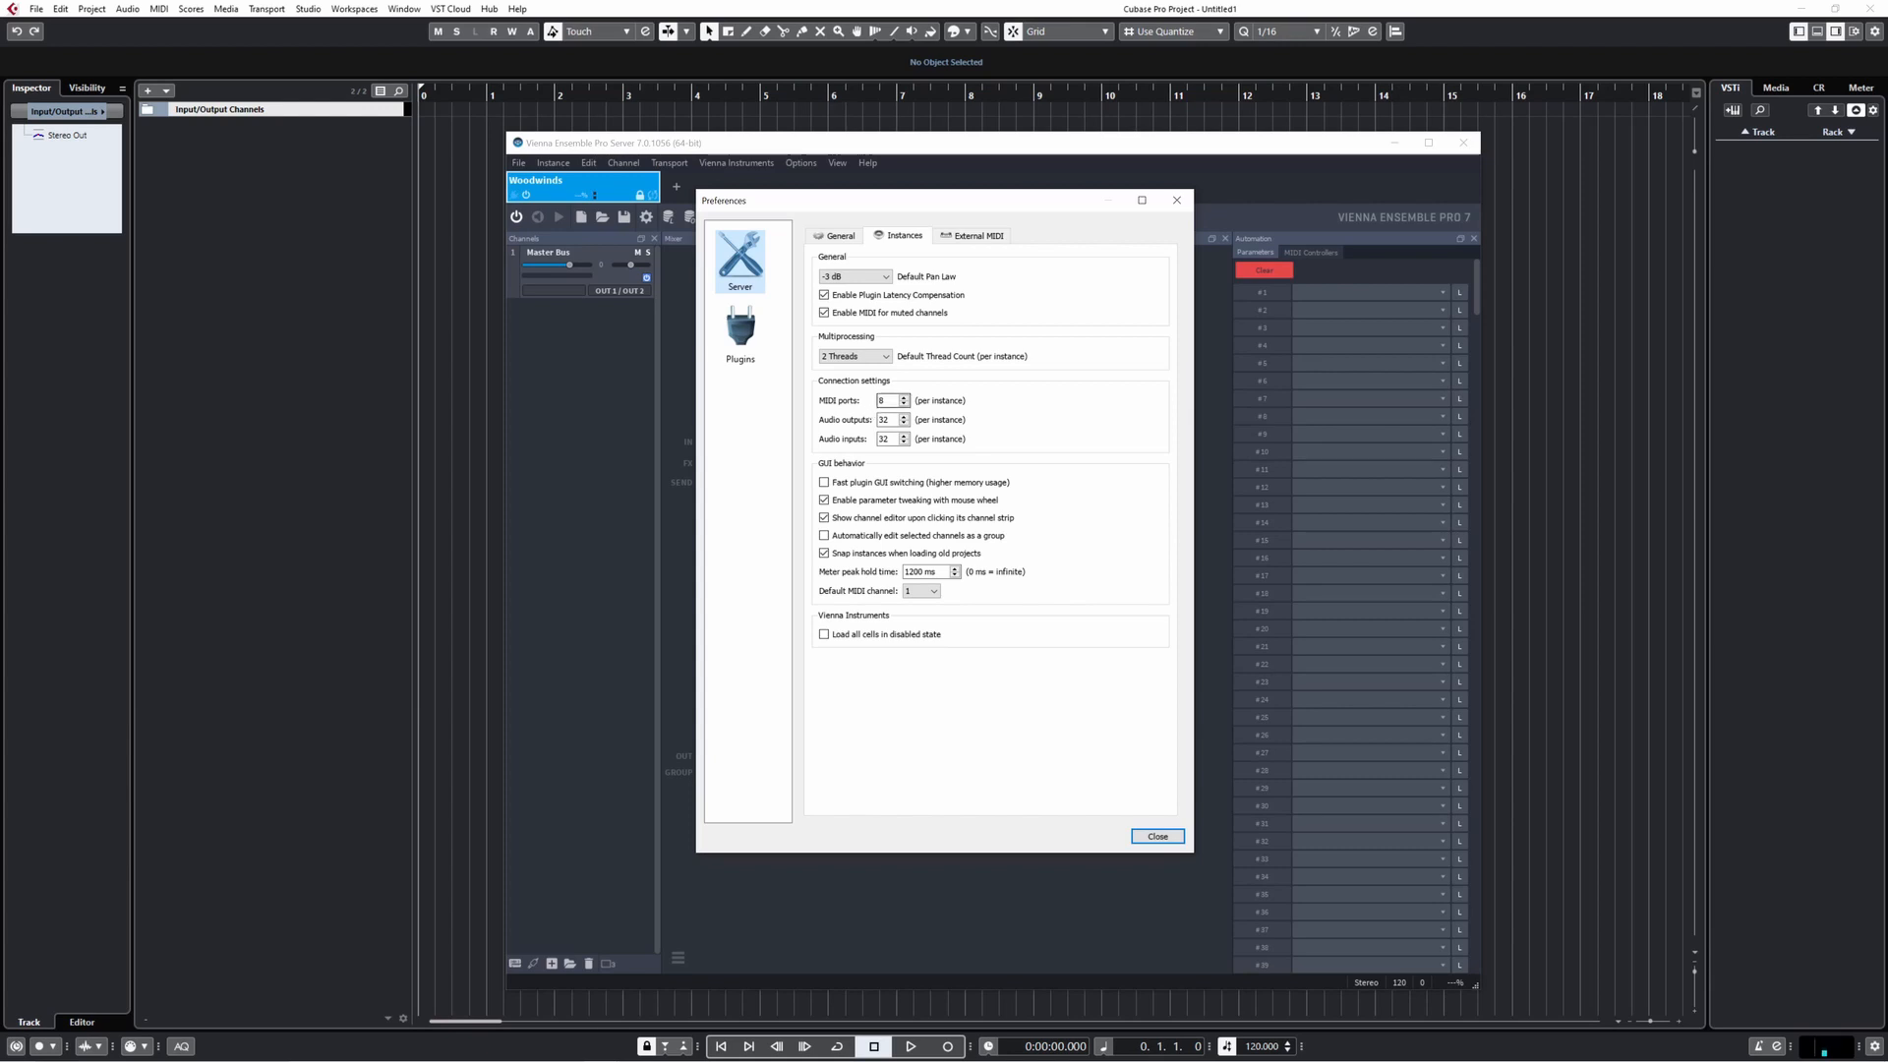
left_click(1157, 837)
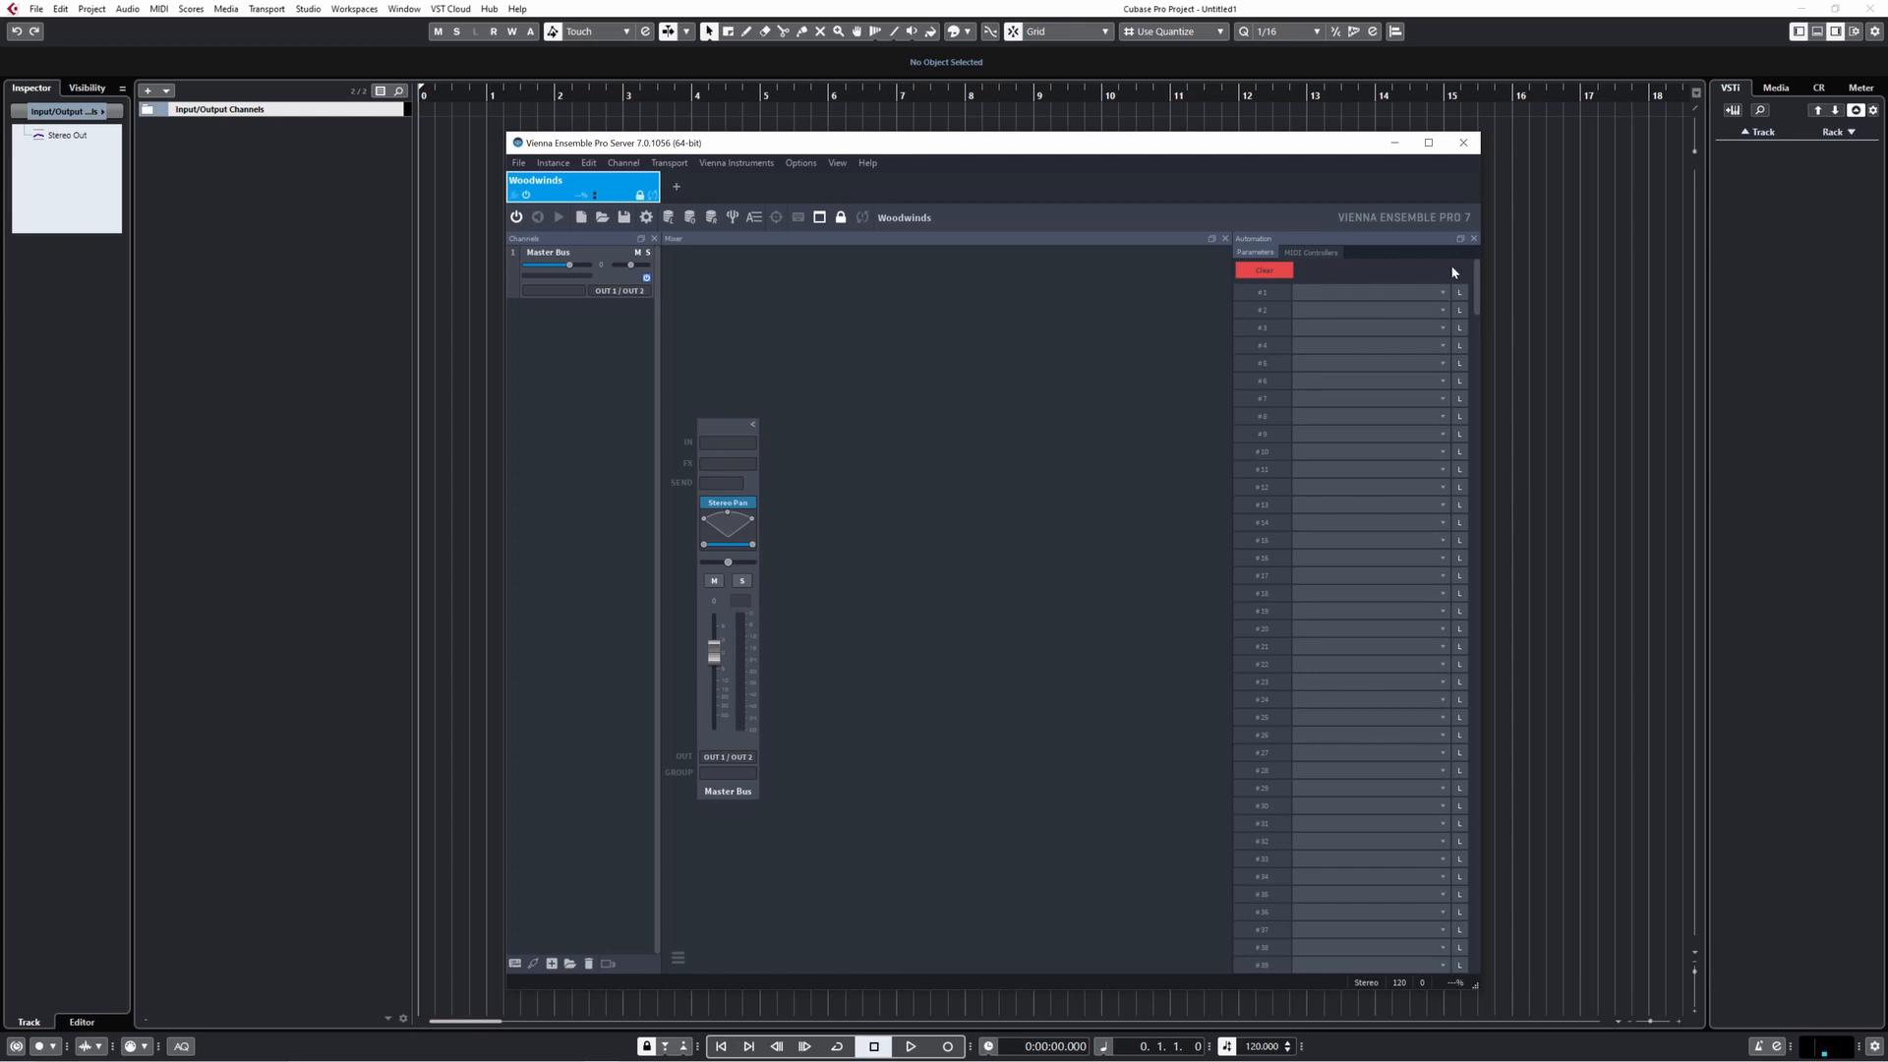
- Close the Automation pane and insert a stereo-to-stereo Kontakt plugin channel in the Woodwinds instance
left_click(1475, 238)
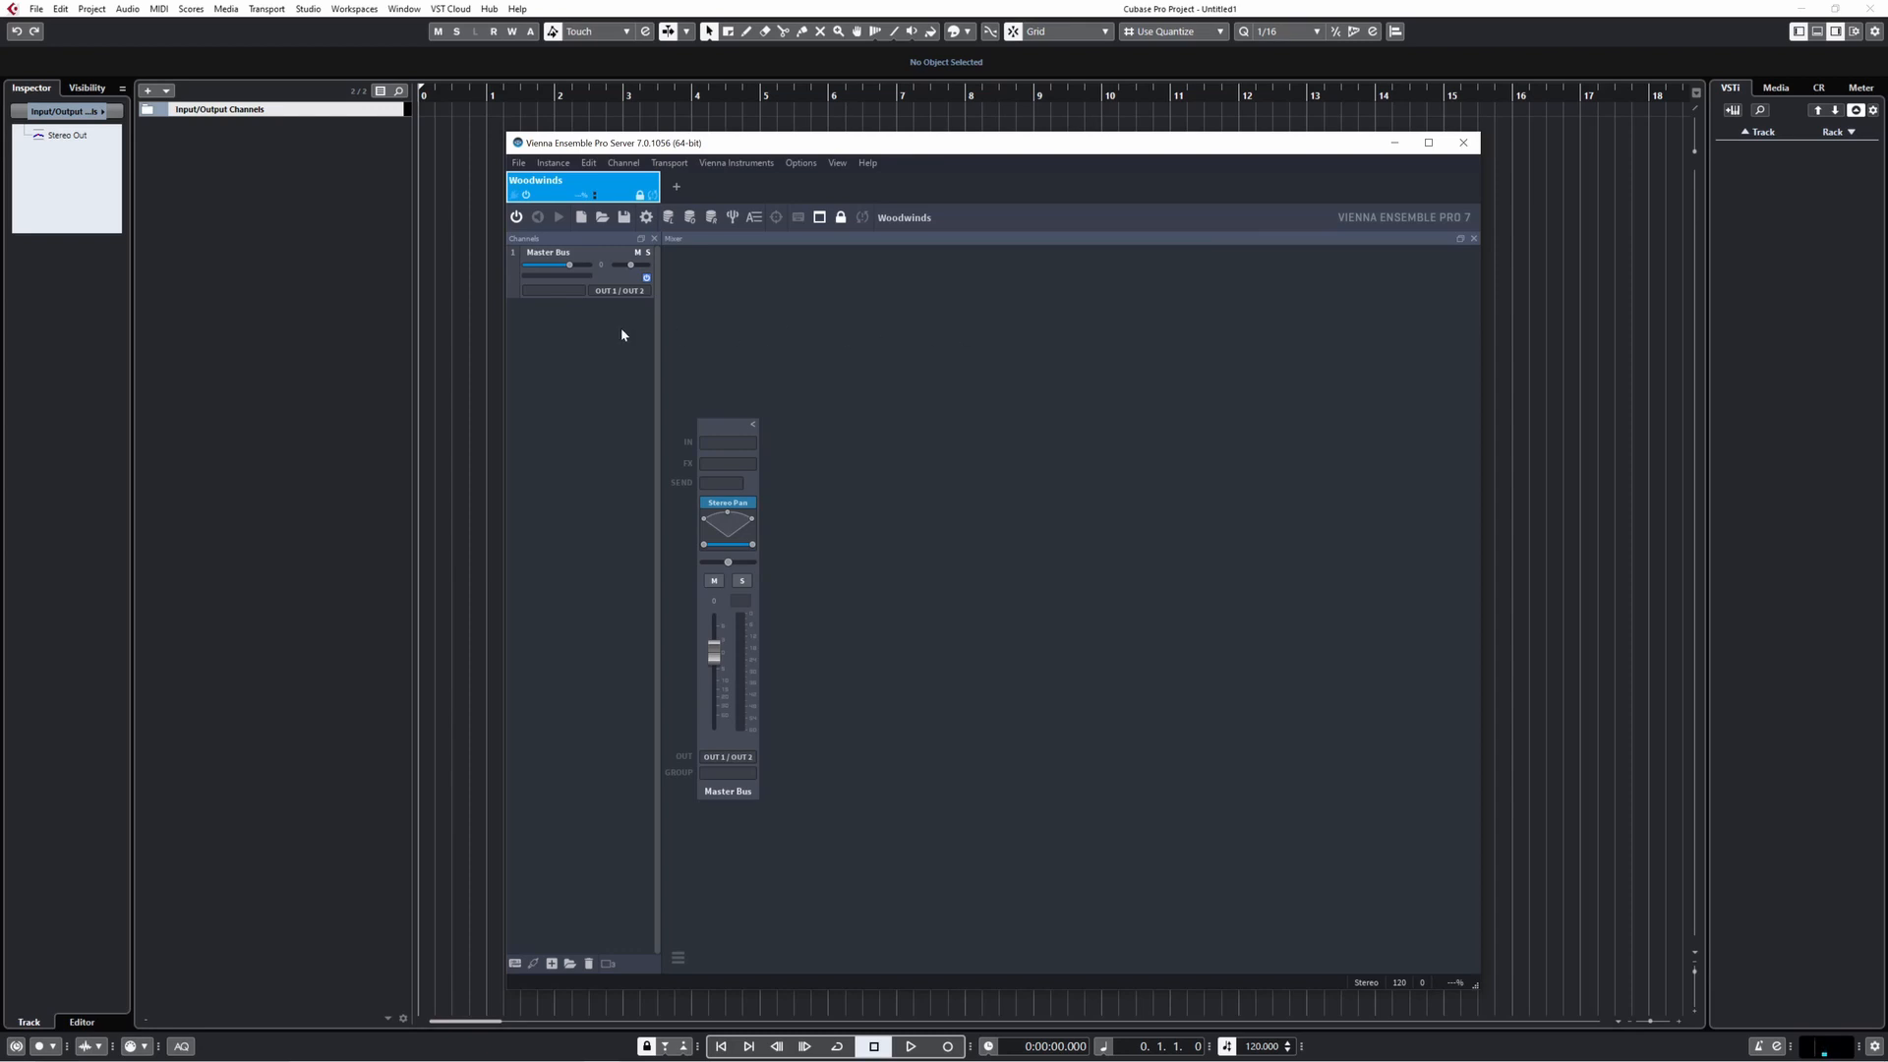
right_click(582, 340)
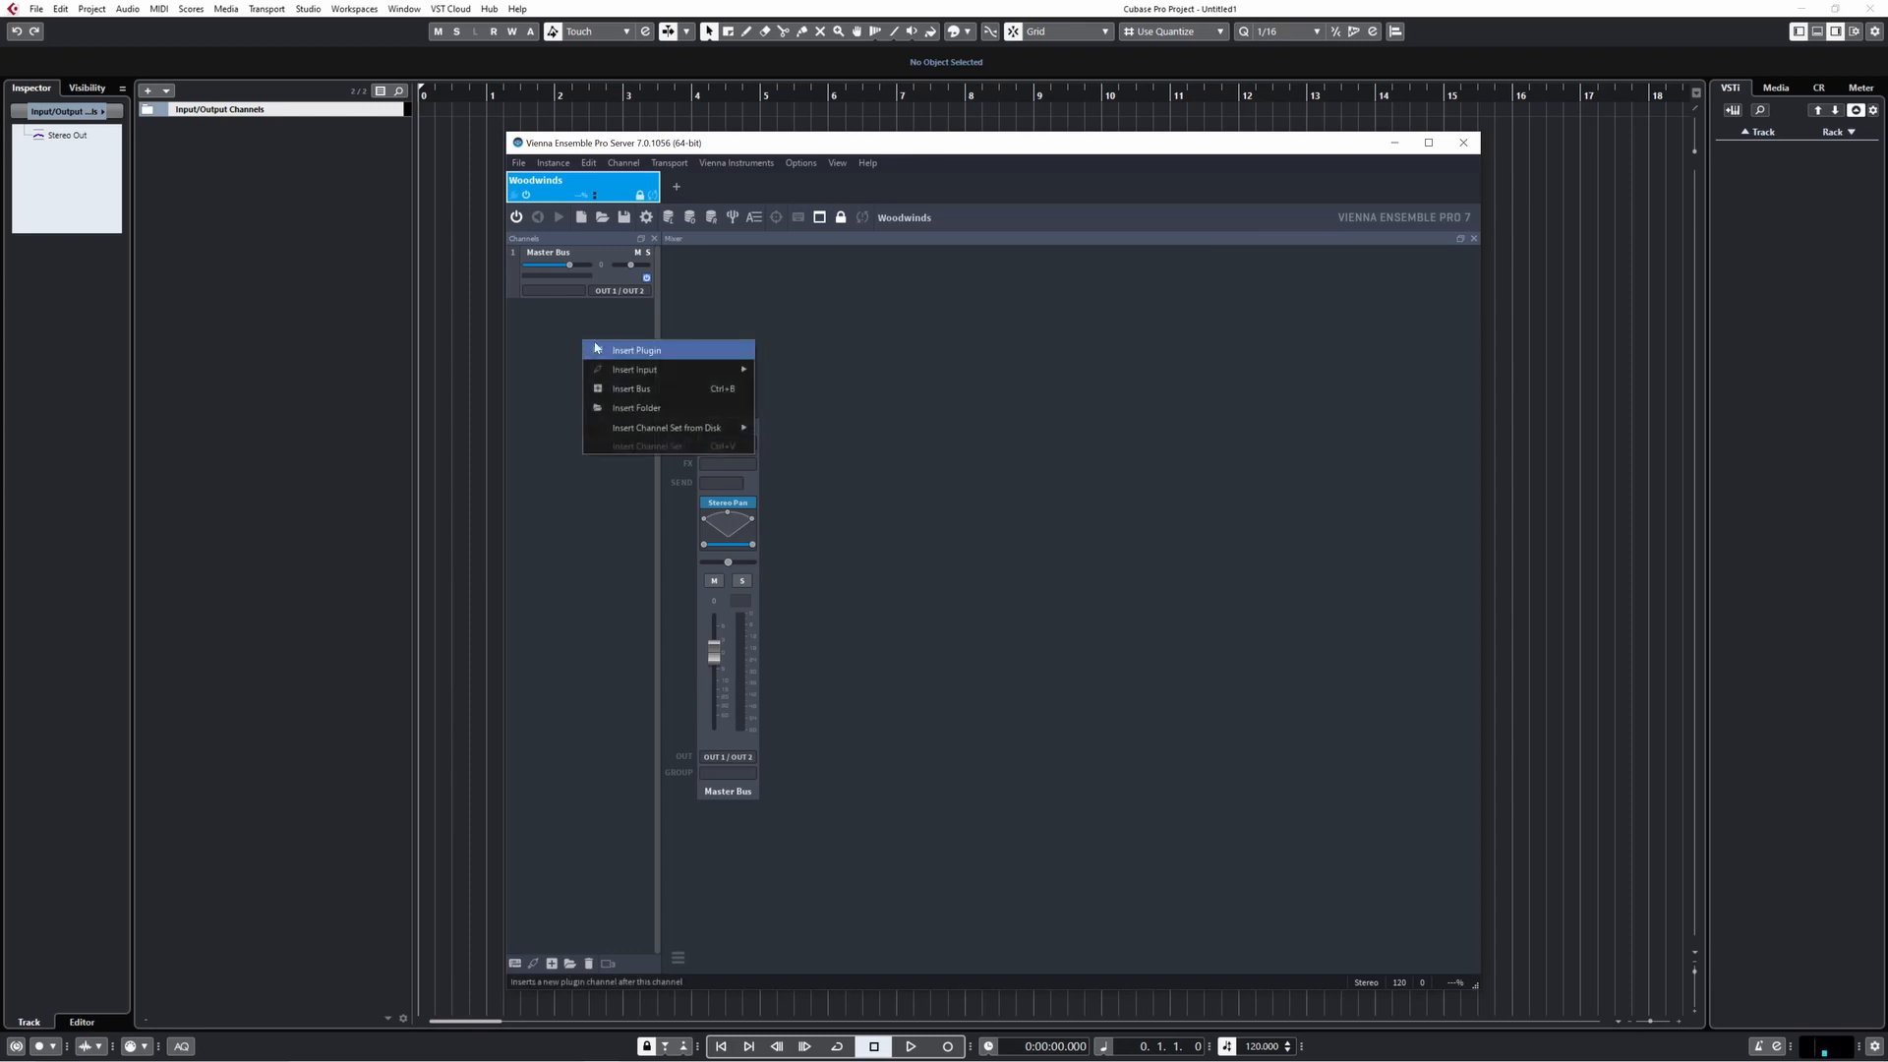
left_click(649, 351)
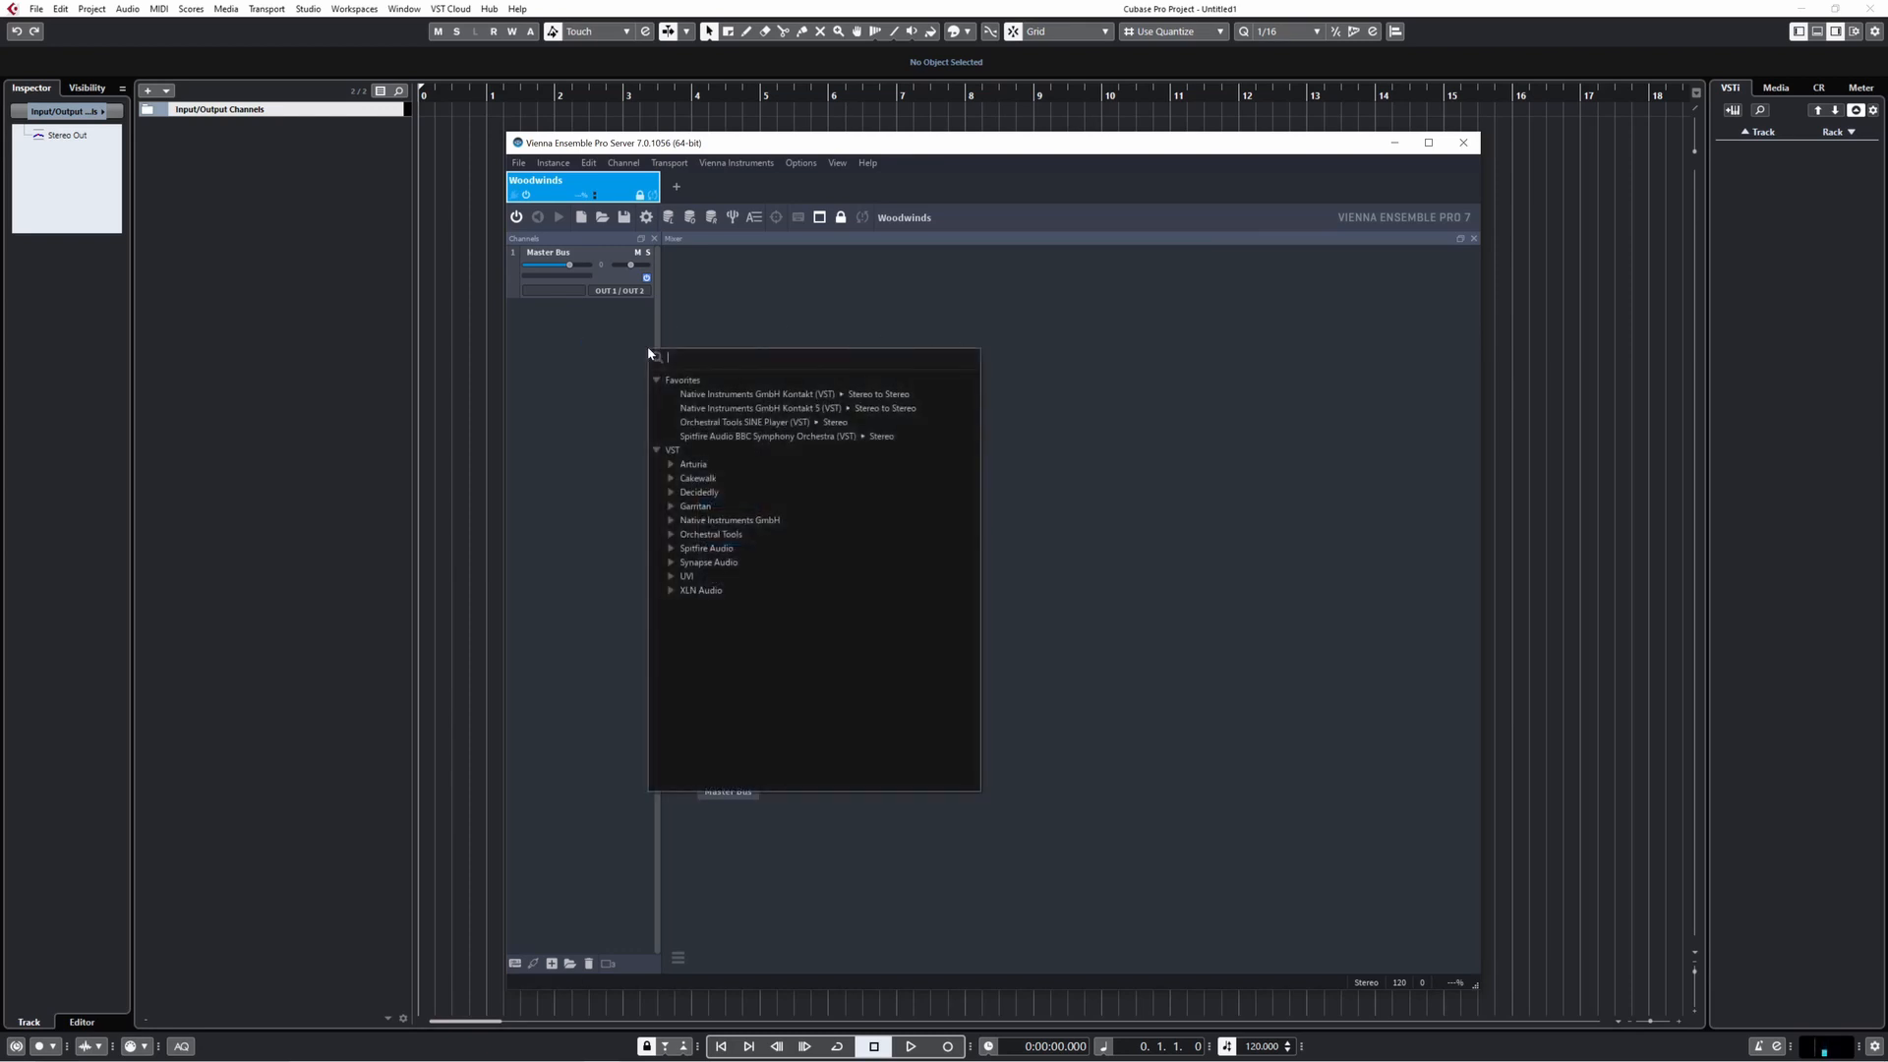
left_click(832, 394)
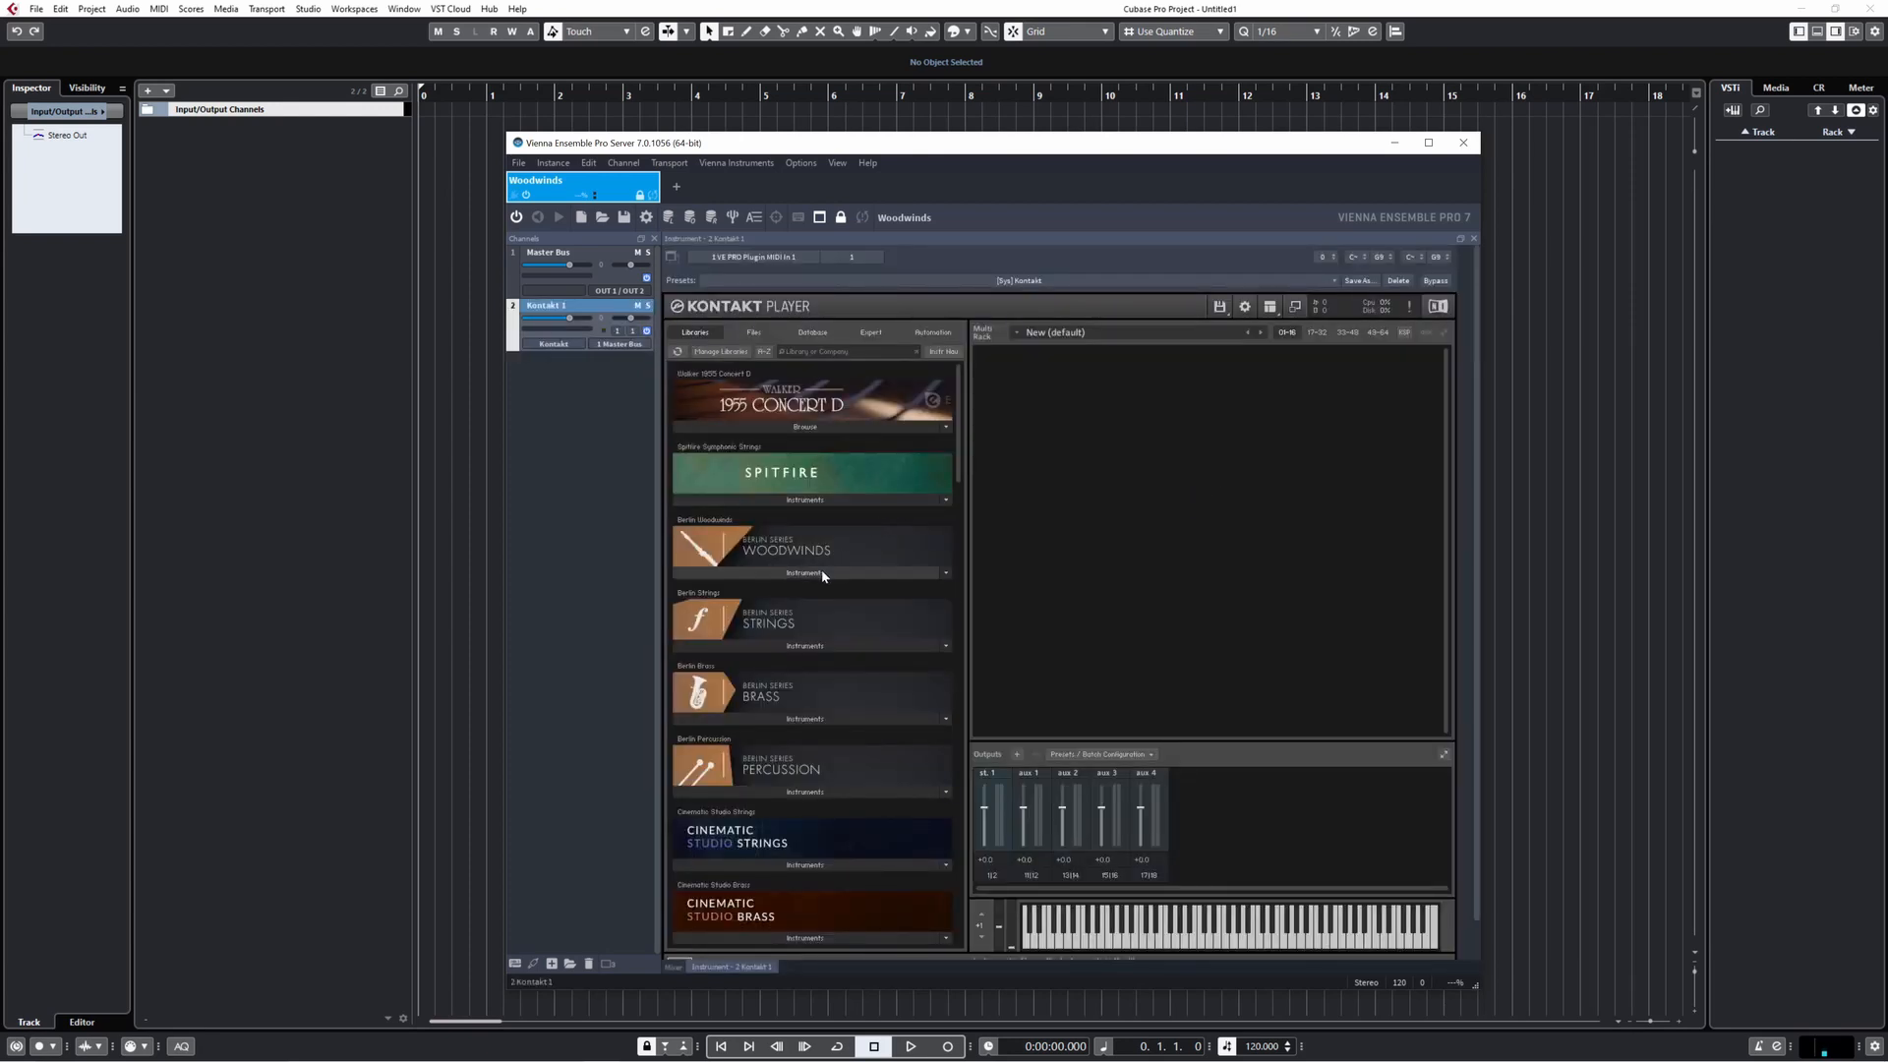
- Load 01. Flute 1 Legato from the Berlin Woodwinds library into the Kontakt rack
left_click(822, 572)
left_click_drag(738, 604, 1137, 534)
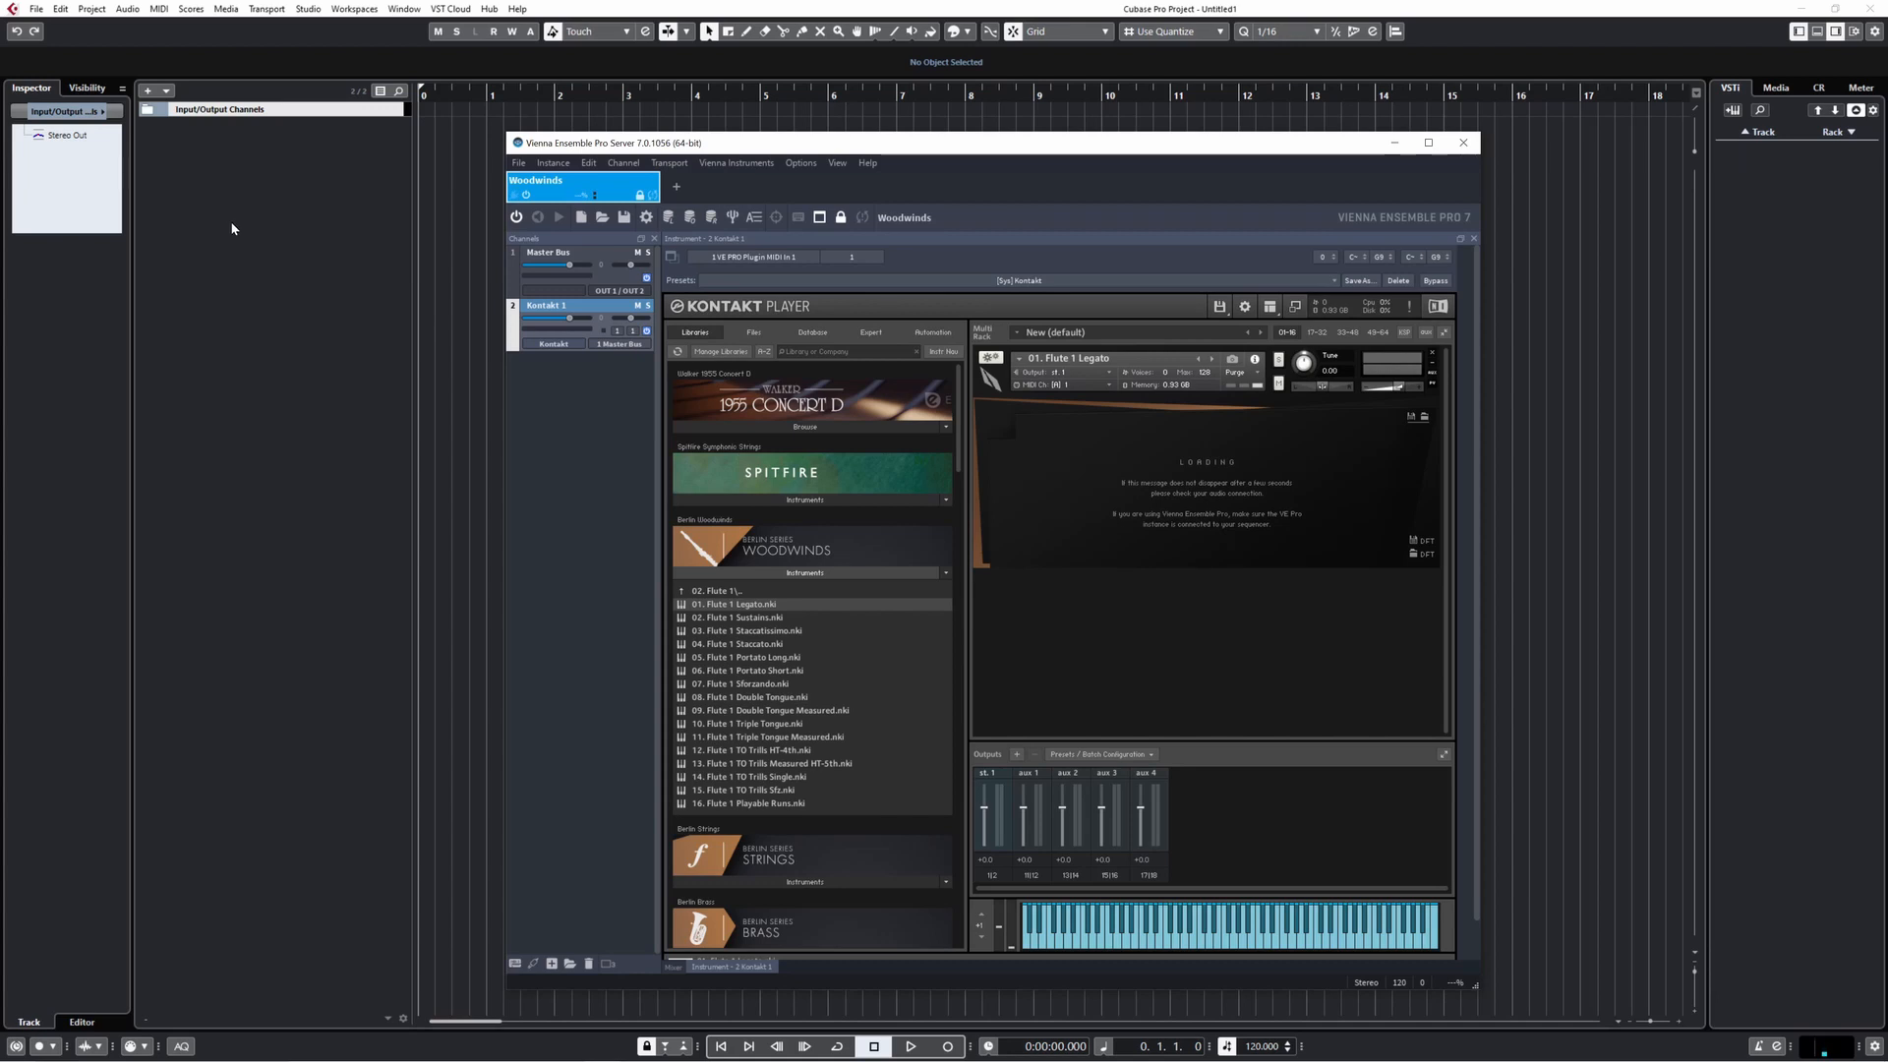
- Switch to Cubase and add VSL's Vienna Ensemble Pro as a rack instrument without an automatic MIDI track
left_click(244, 193)
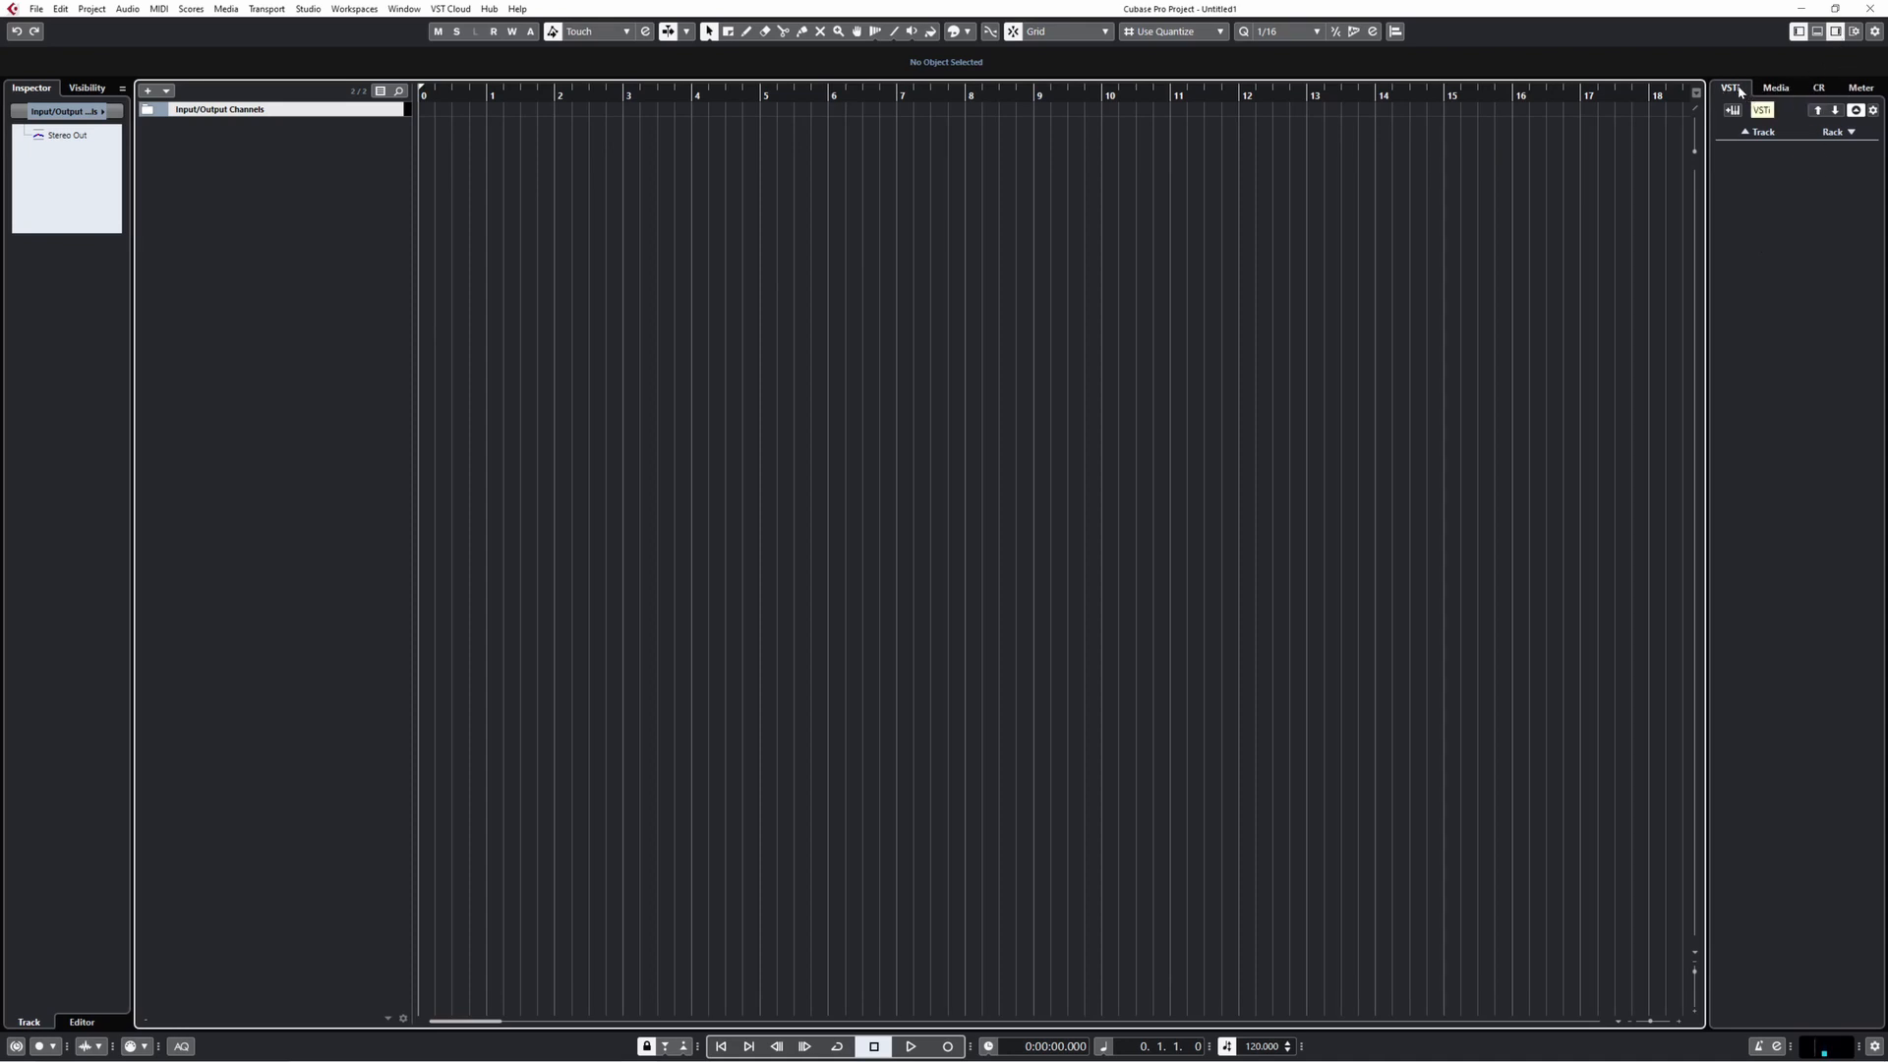
left_click(1853, 137)
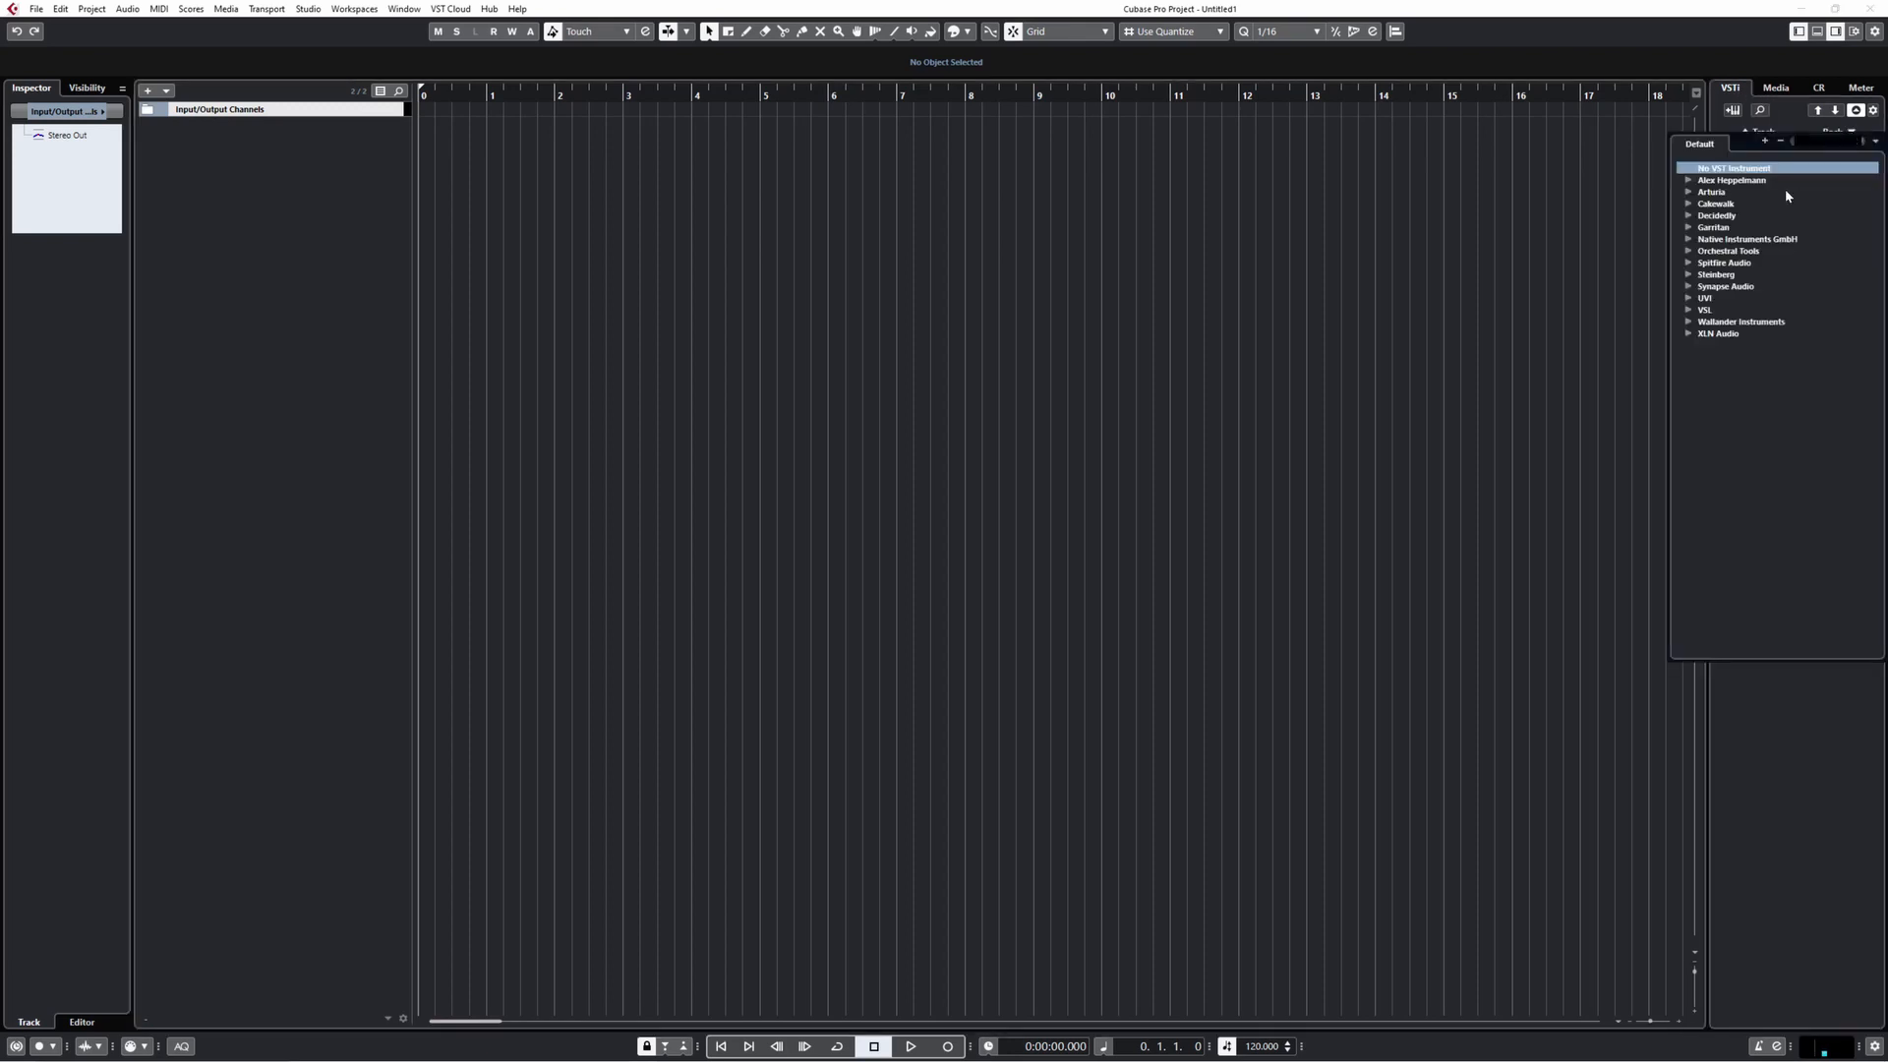
left_click(1703, 310)
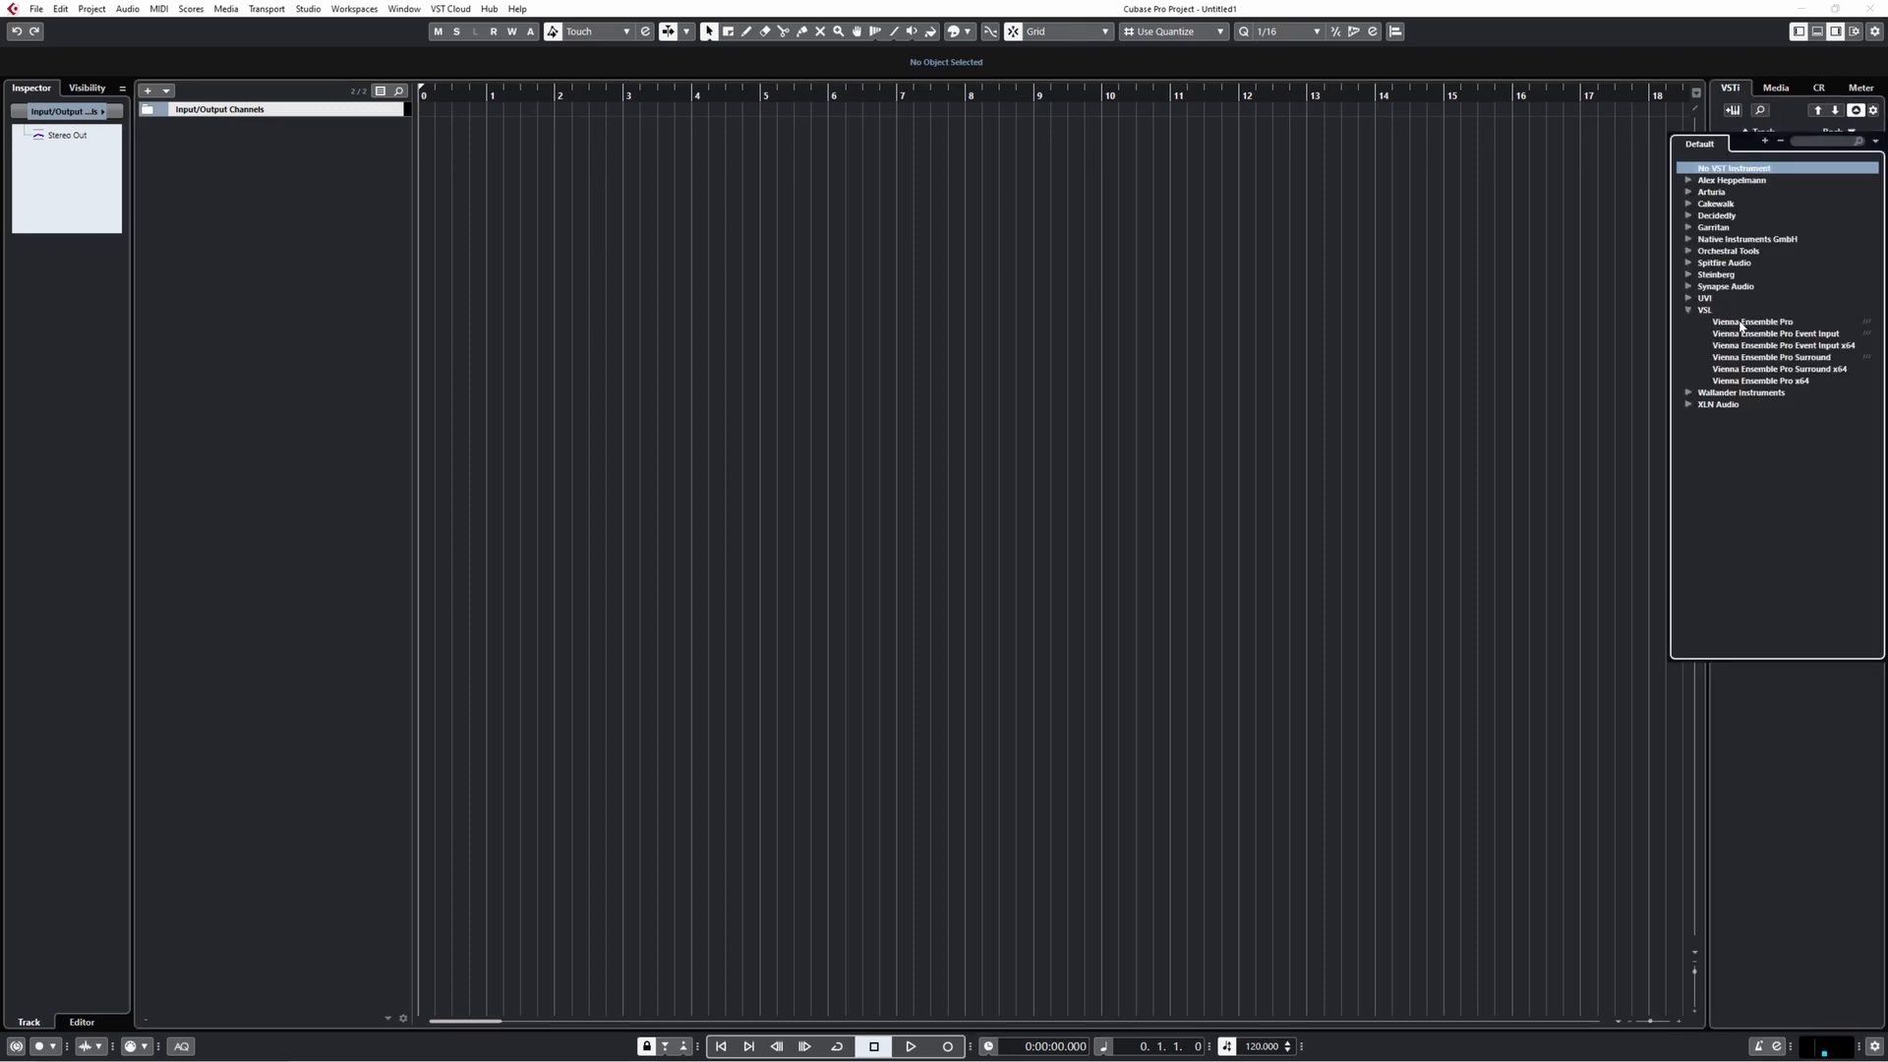
left_click(1741, 322)
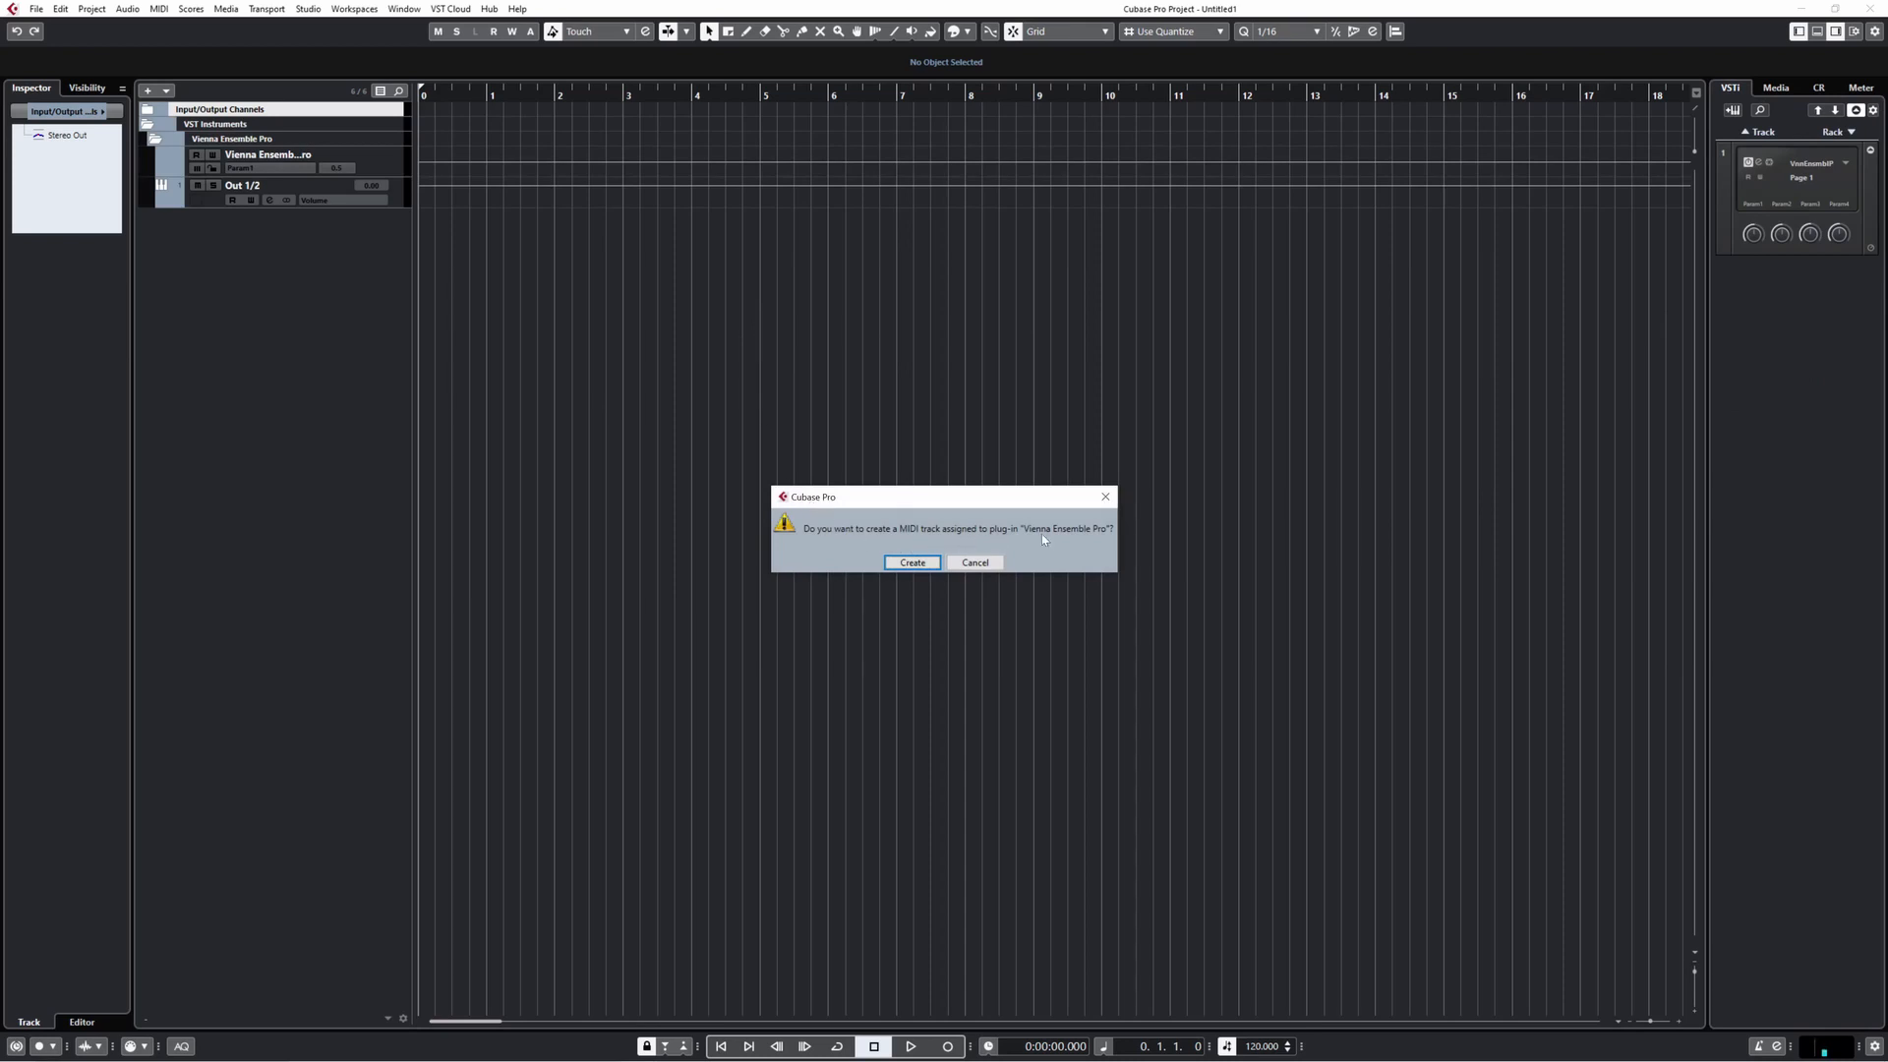
left_click(913, 562)
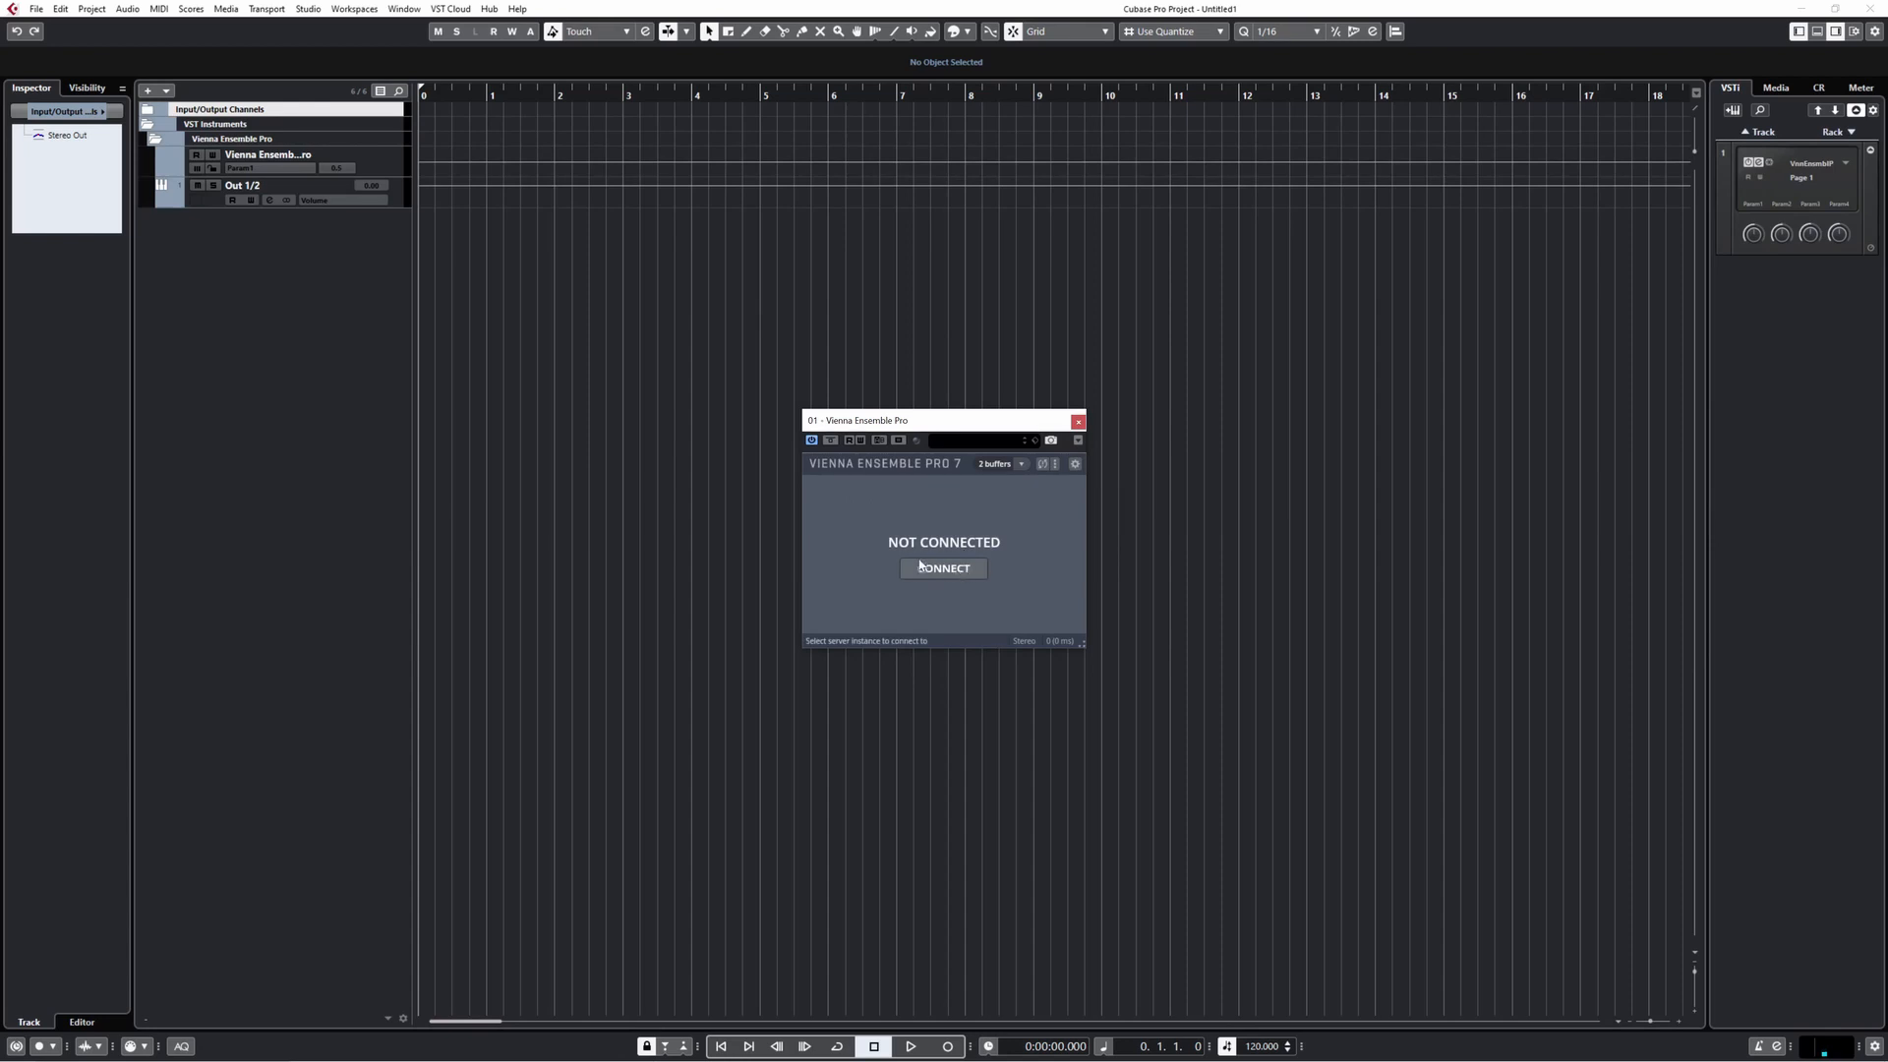
- Connect the Vienna Ensemble Pro plug-in to the Woodwinds server instance on localhost and close the plug-in window
left_click(921, 566)
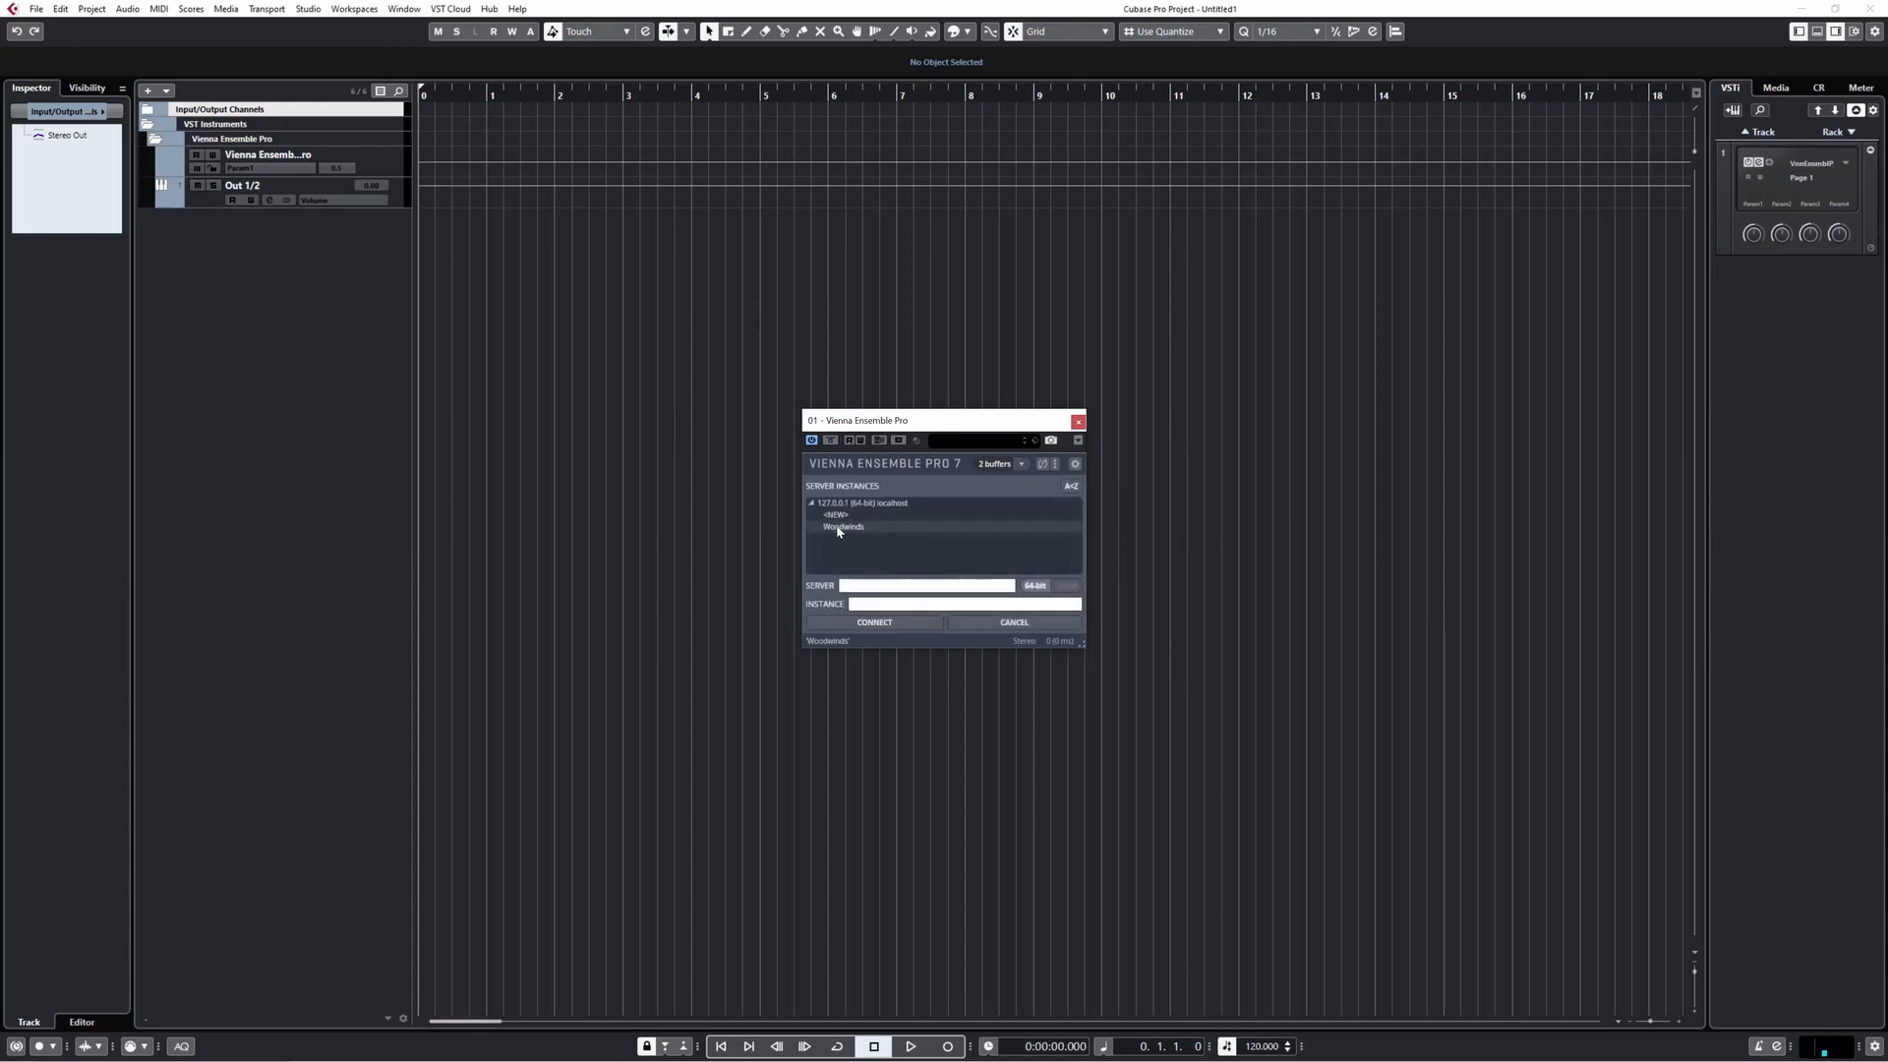
left_click(839, 528)
left_click(894, 623)
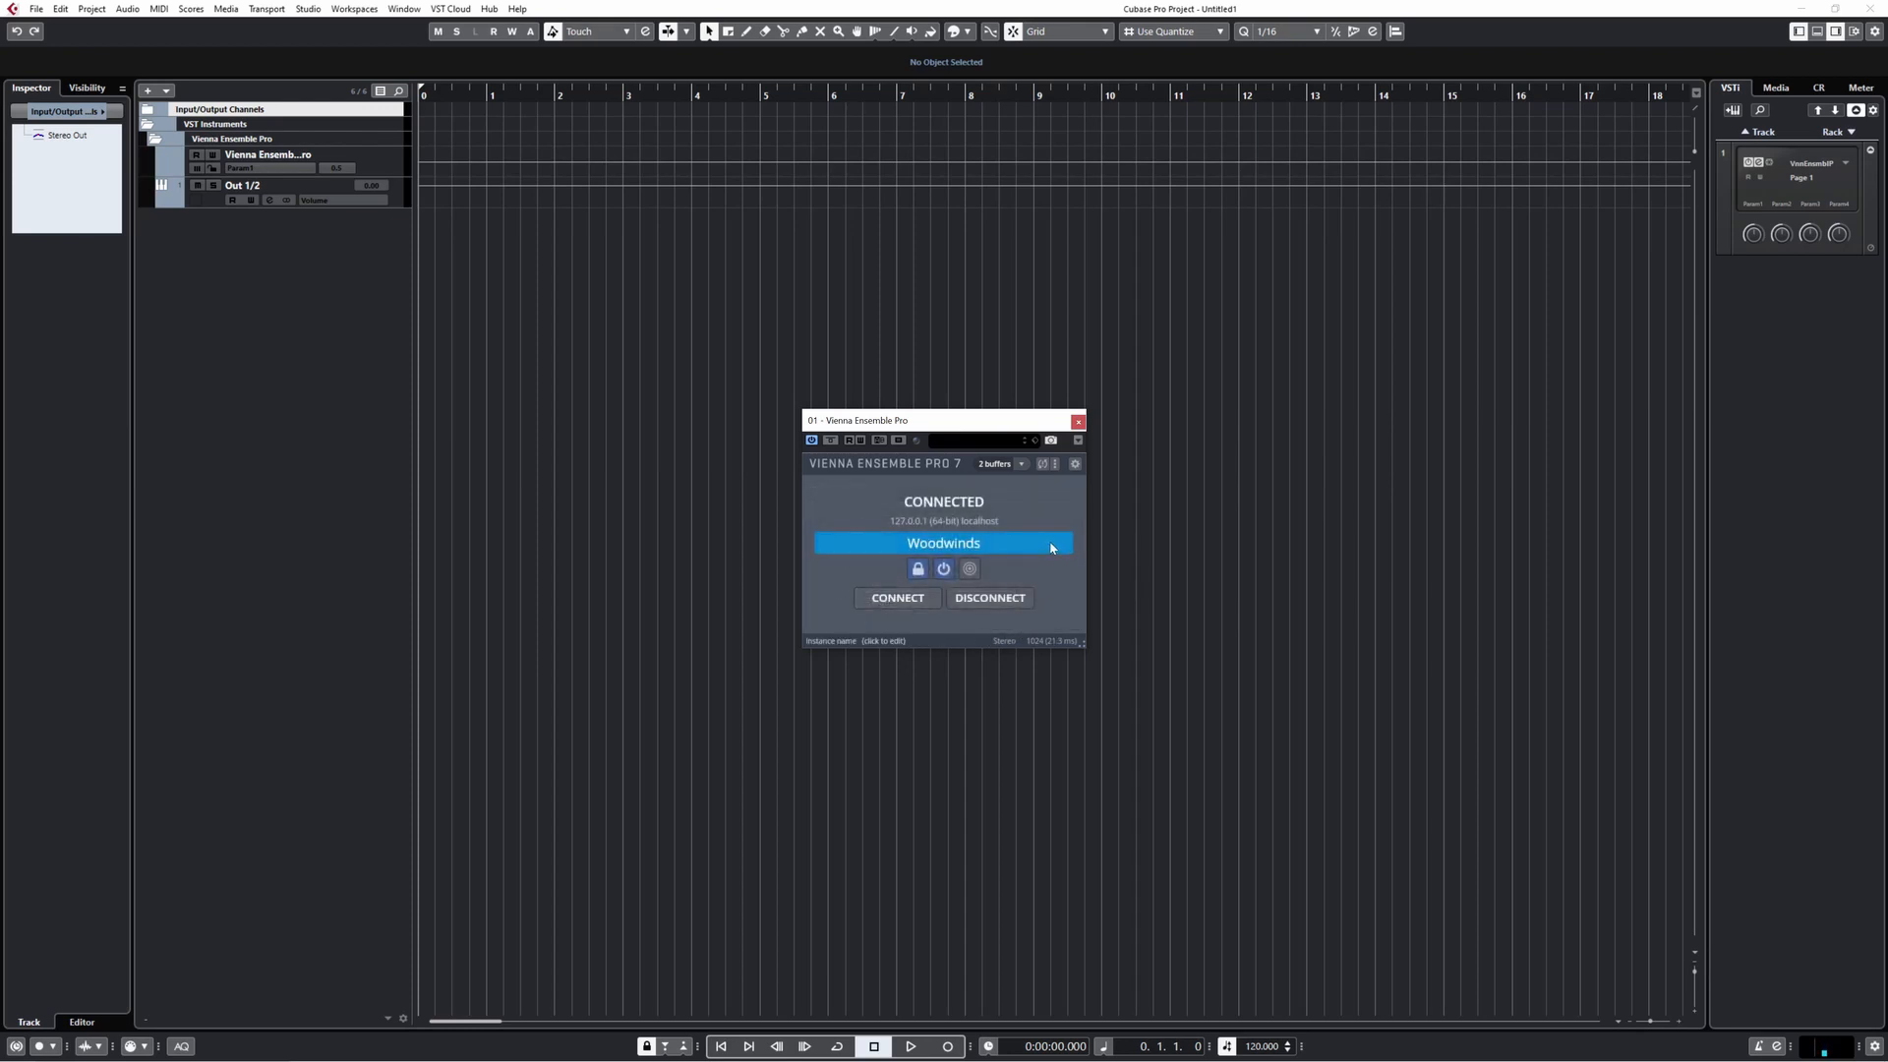
left_click(1044, 466)
left_click(1078, 422)
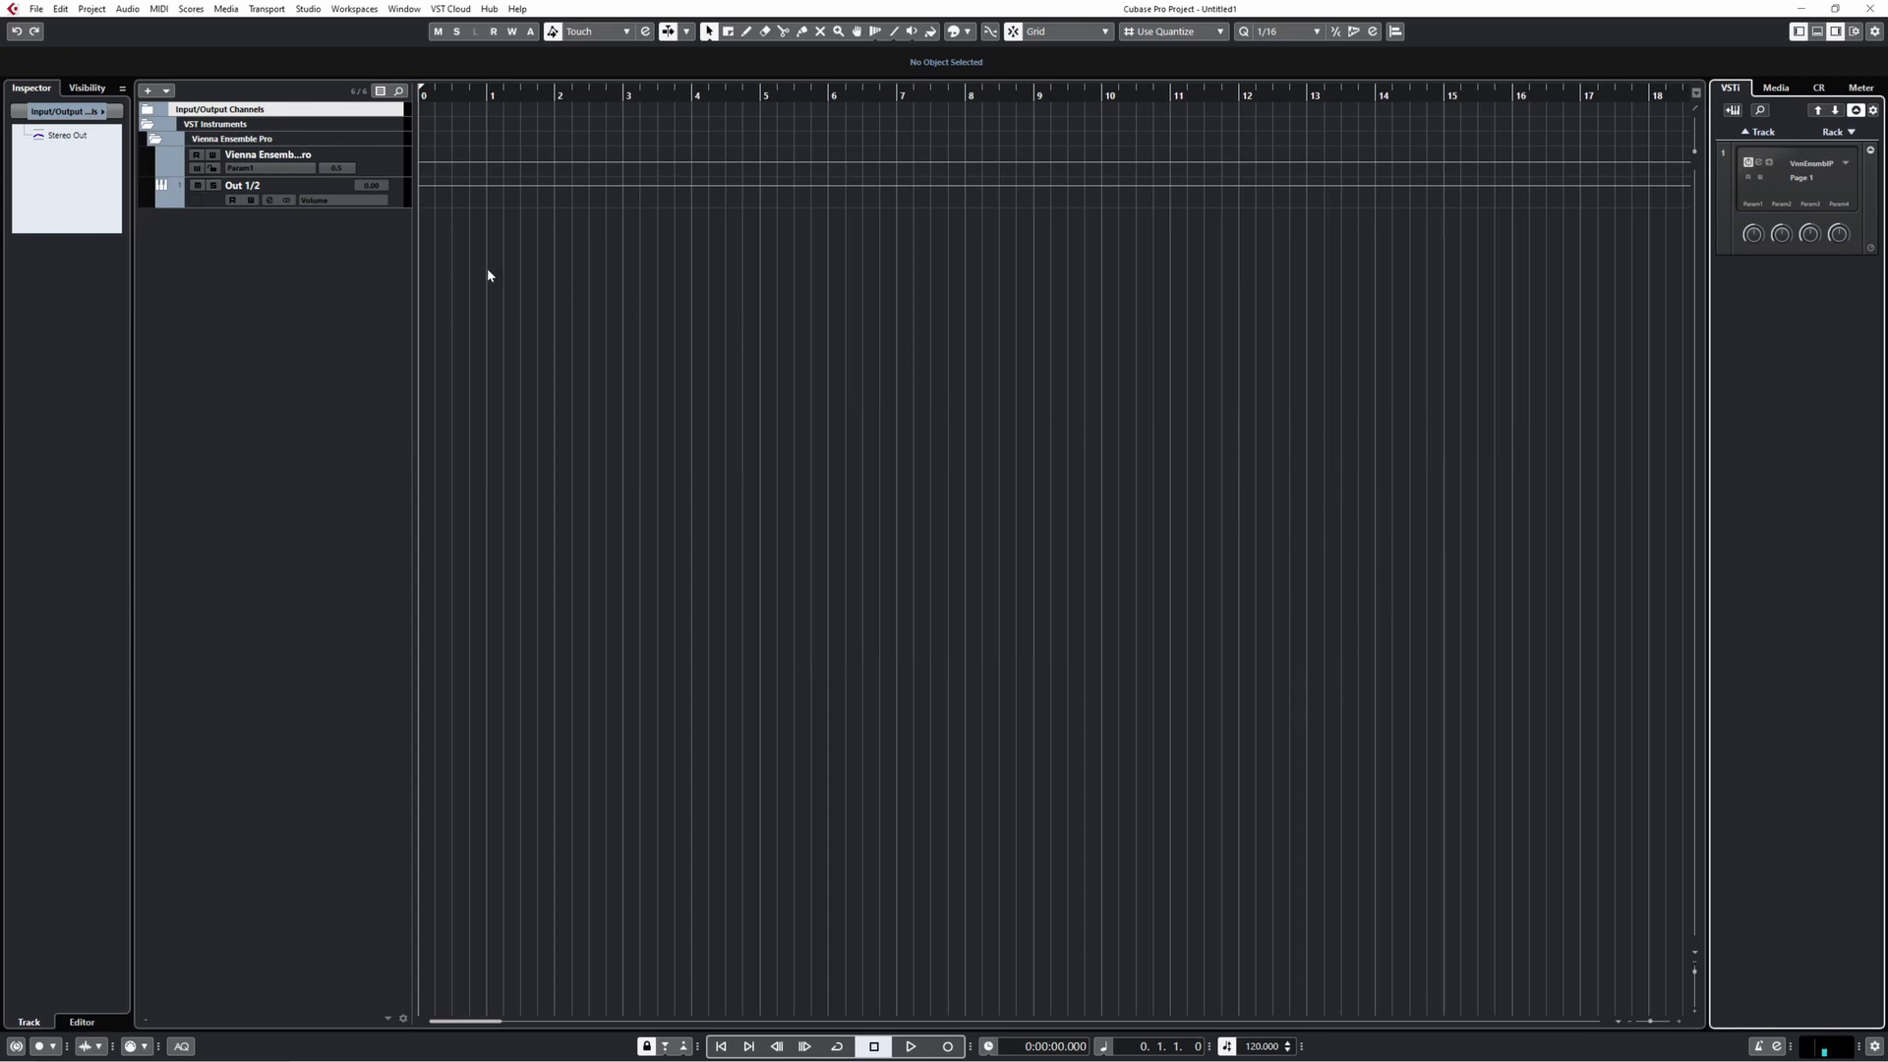
- Switch to Vienna Ensemble Pro and display the Woodwinds instance's mixer
left_click(602, 1047)
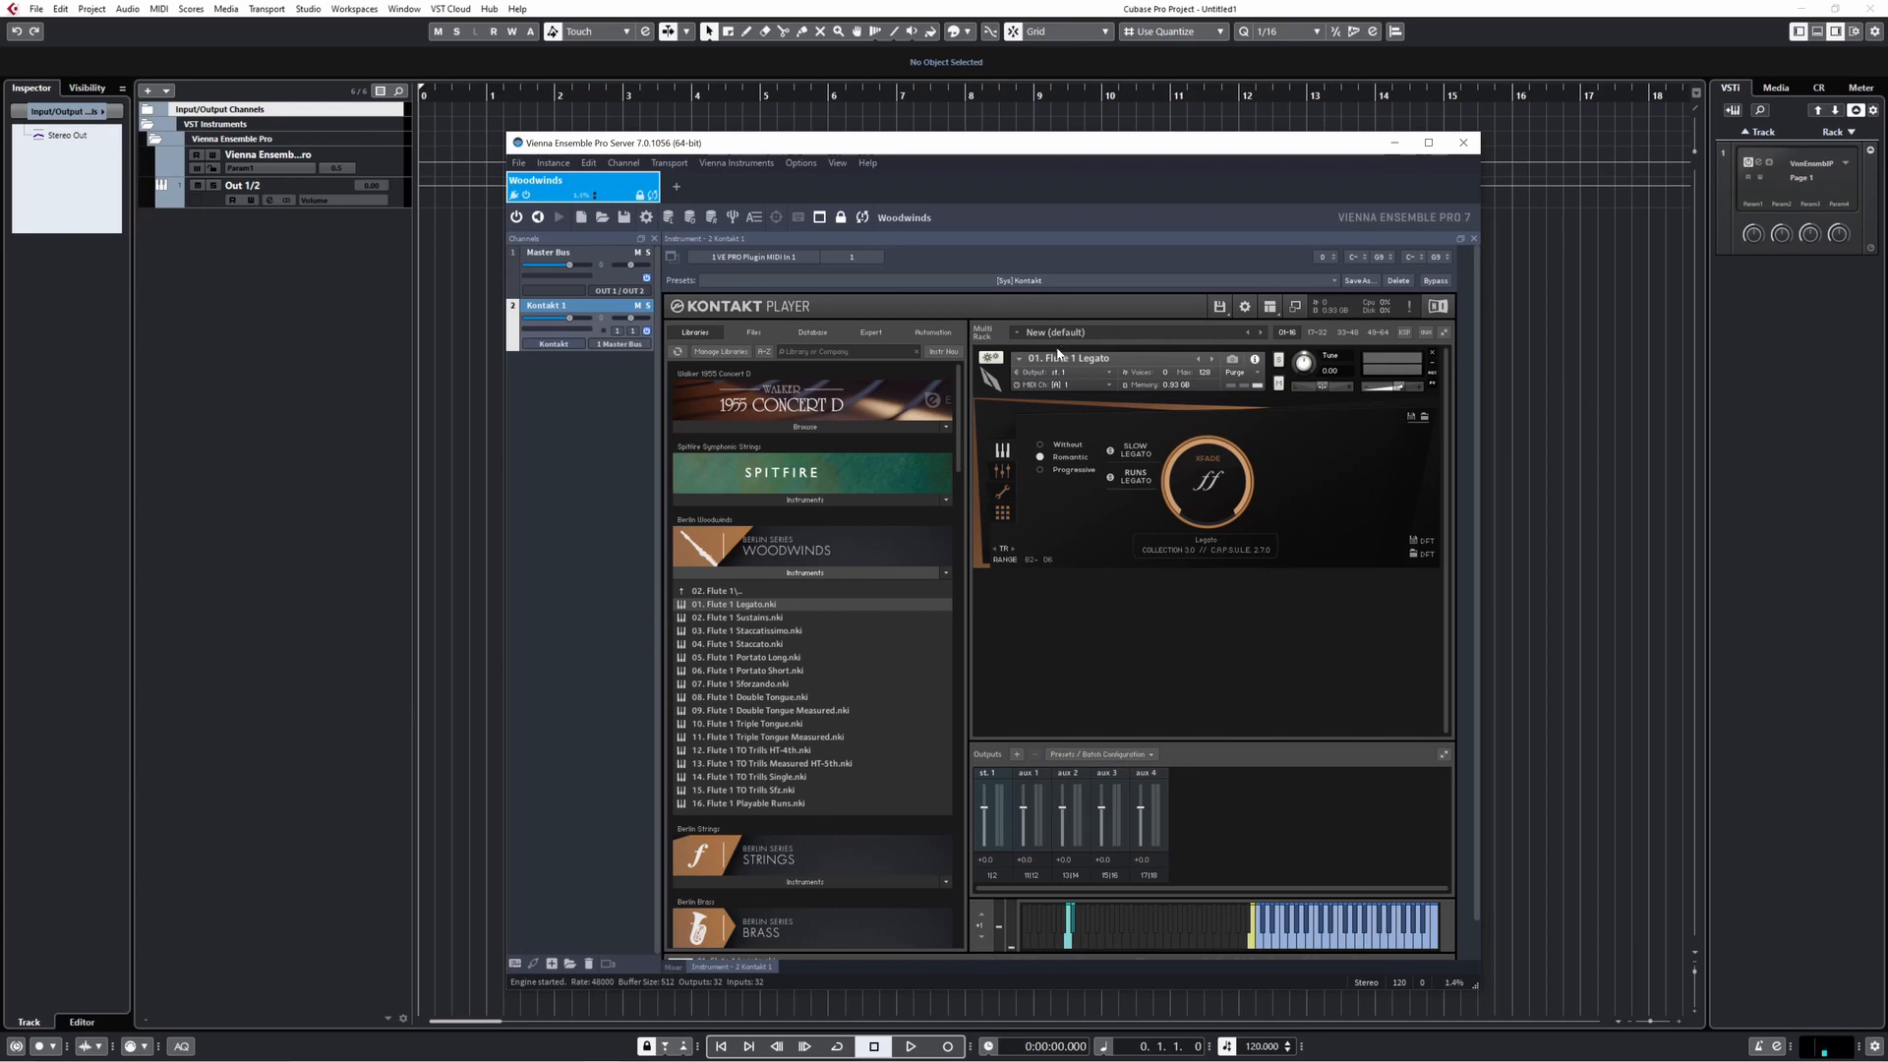
left_click(674, 966)
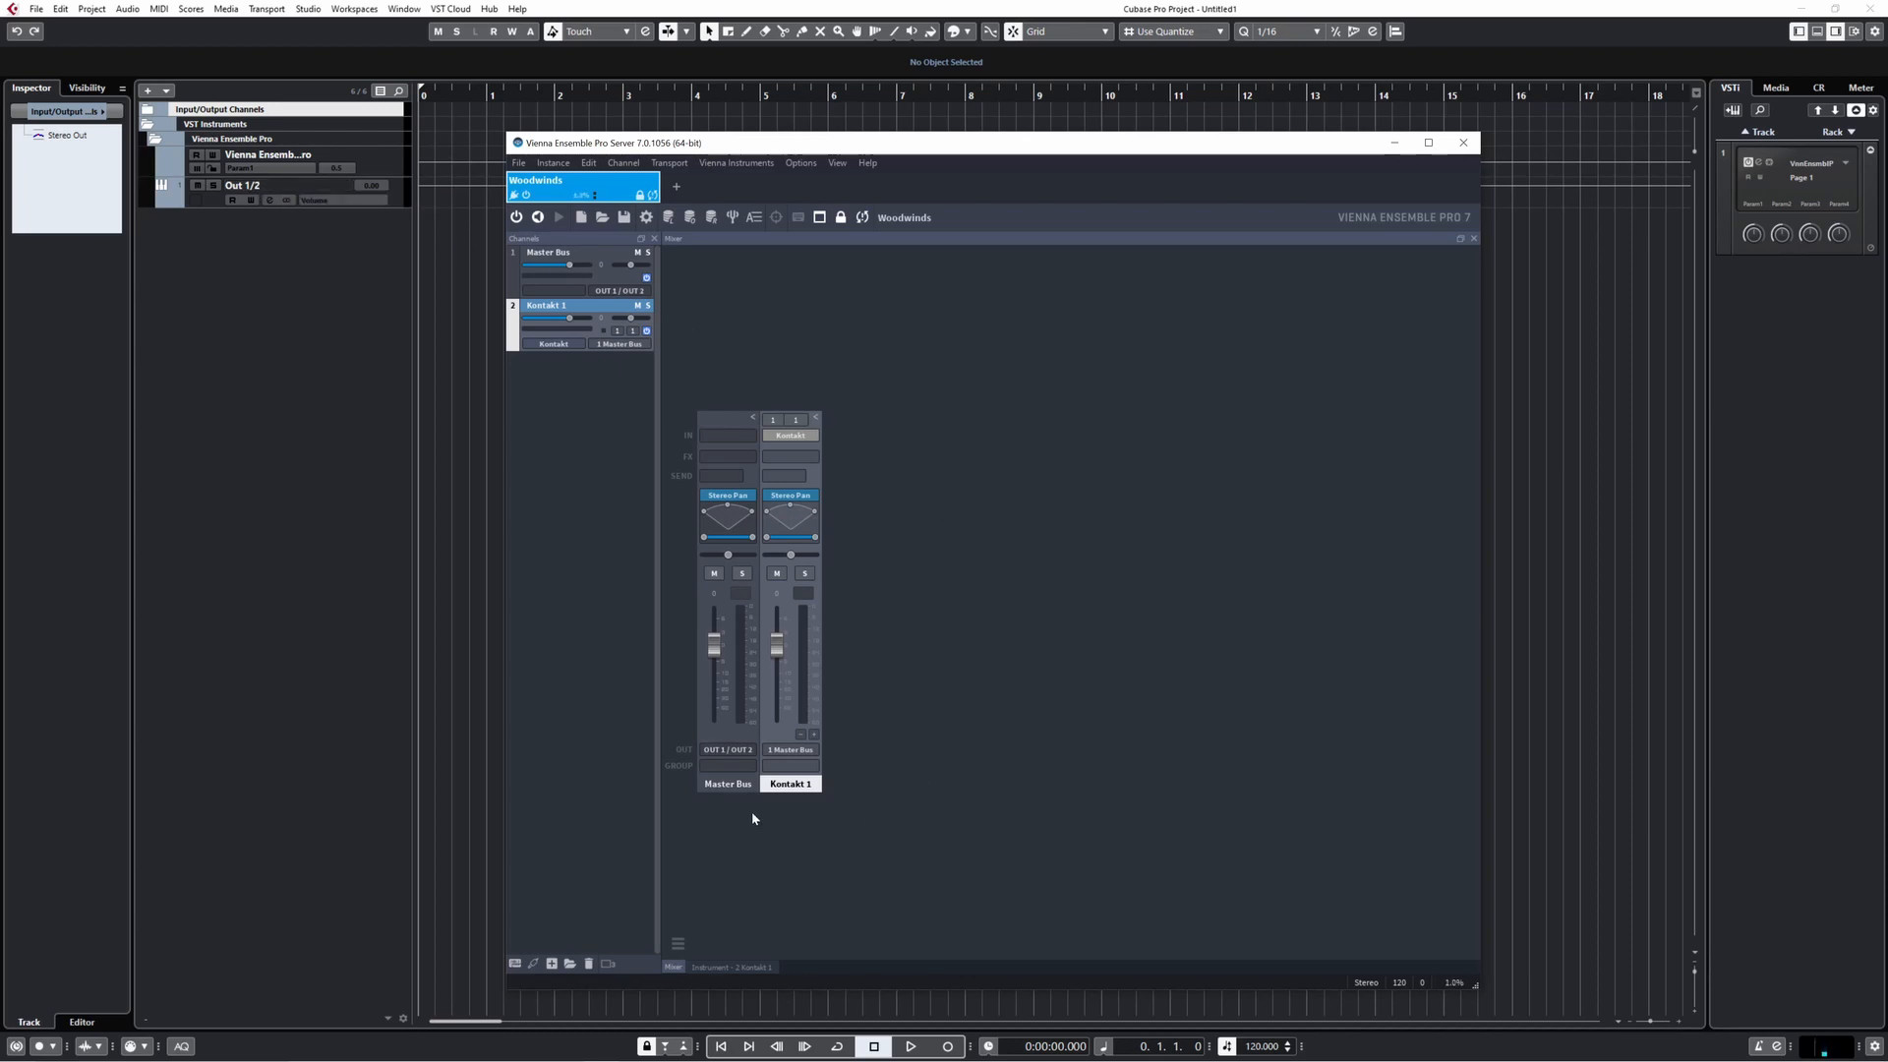
- Switch to Cubase and add one MIDI track to the project
right_click(309, 246)
left_click(383, 292)
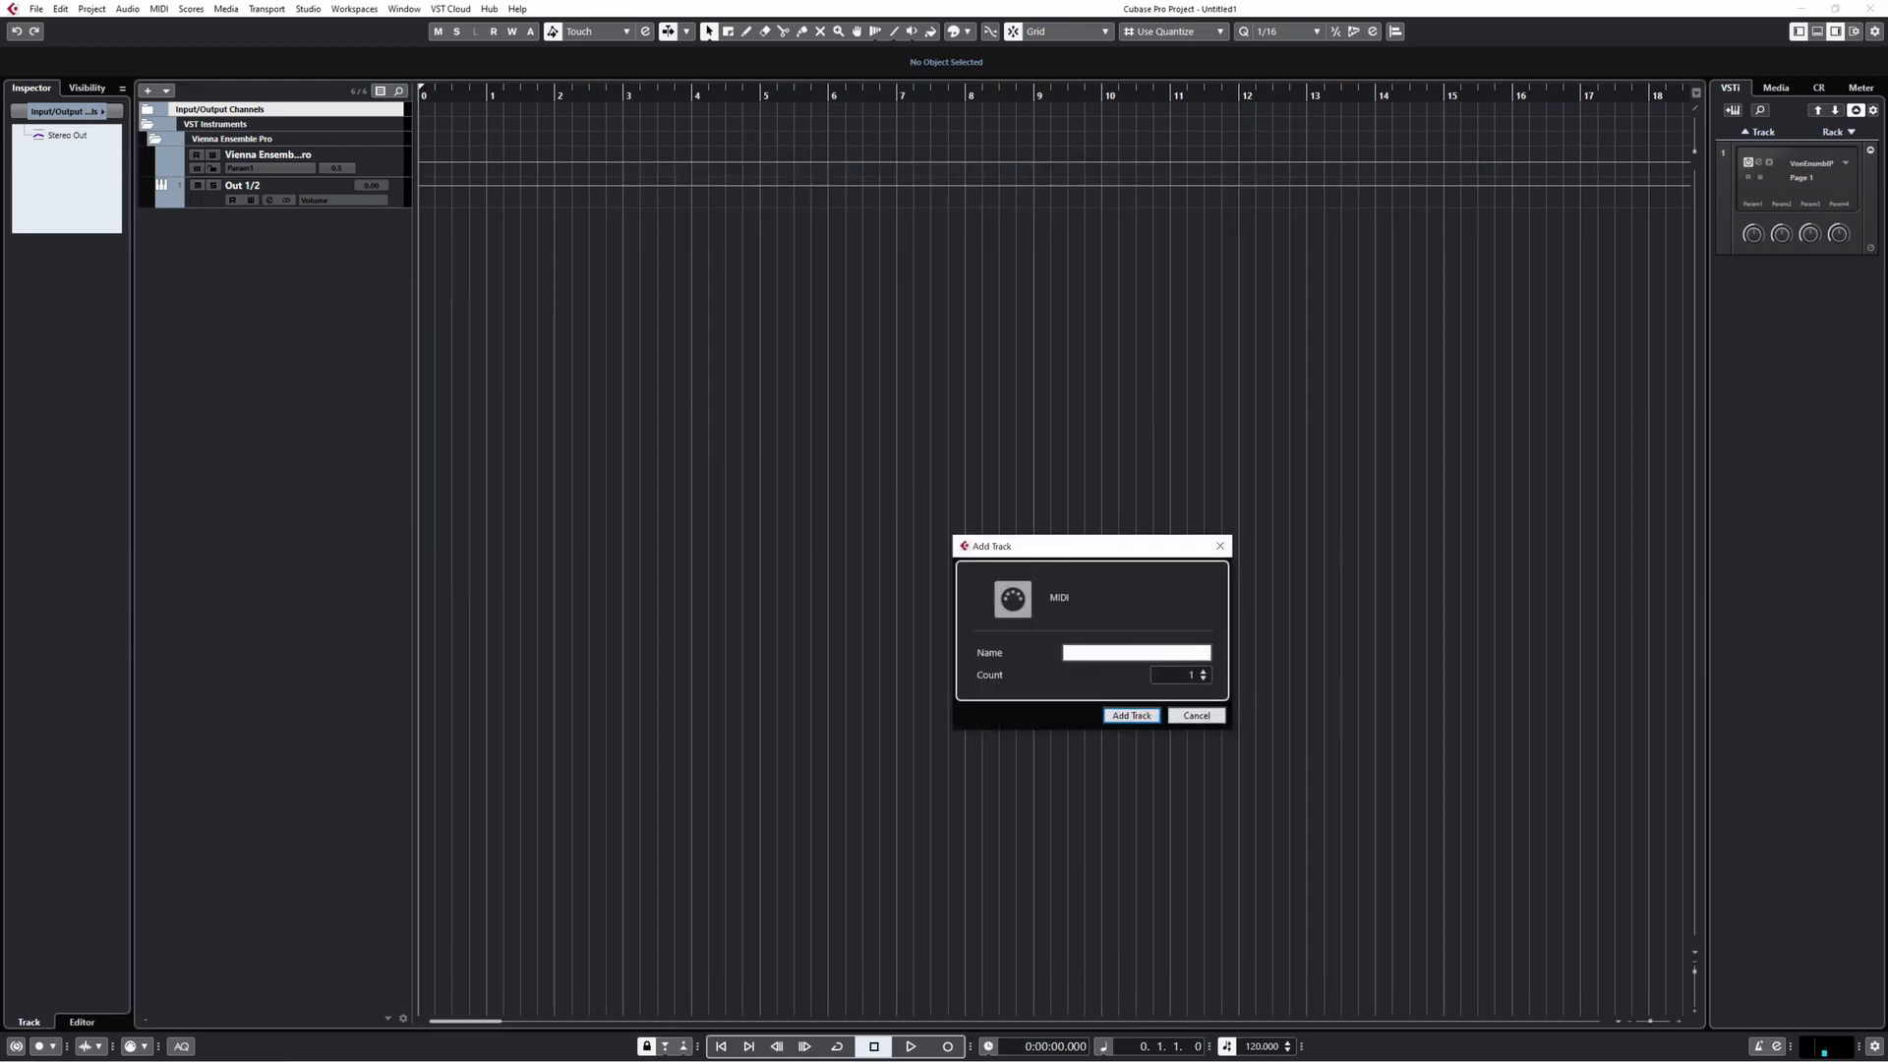
left_click(1129, 712)
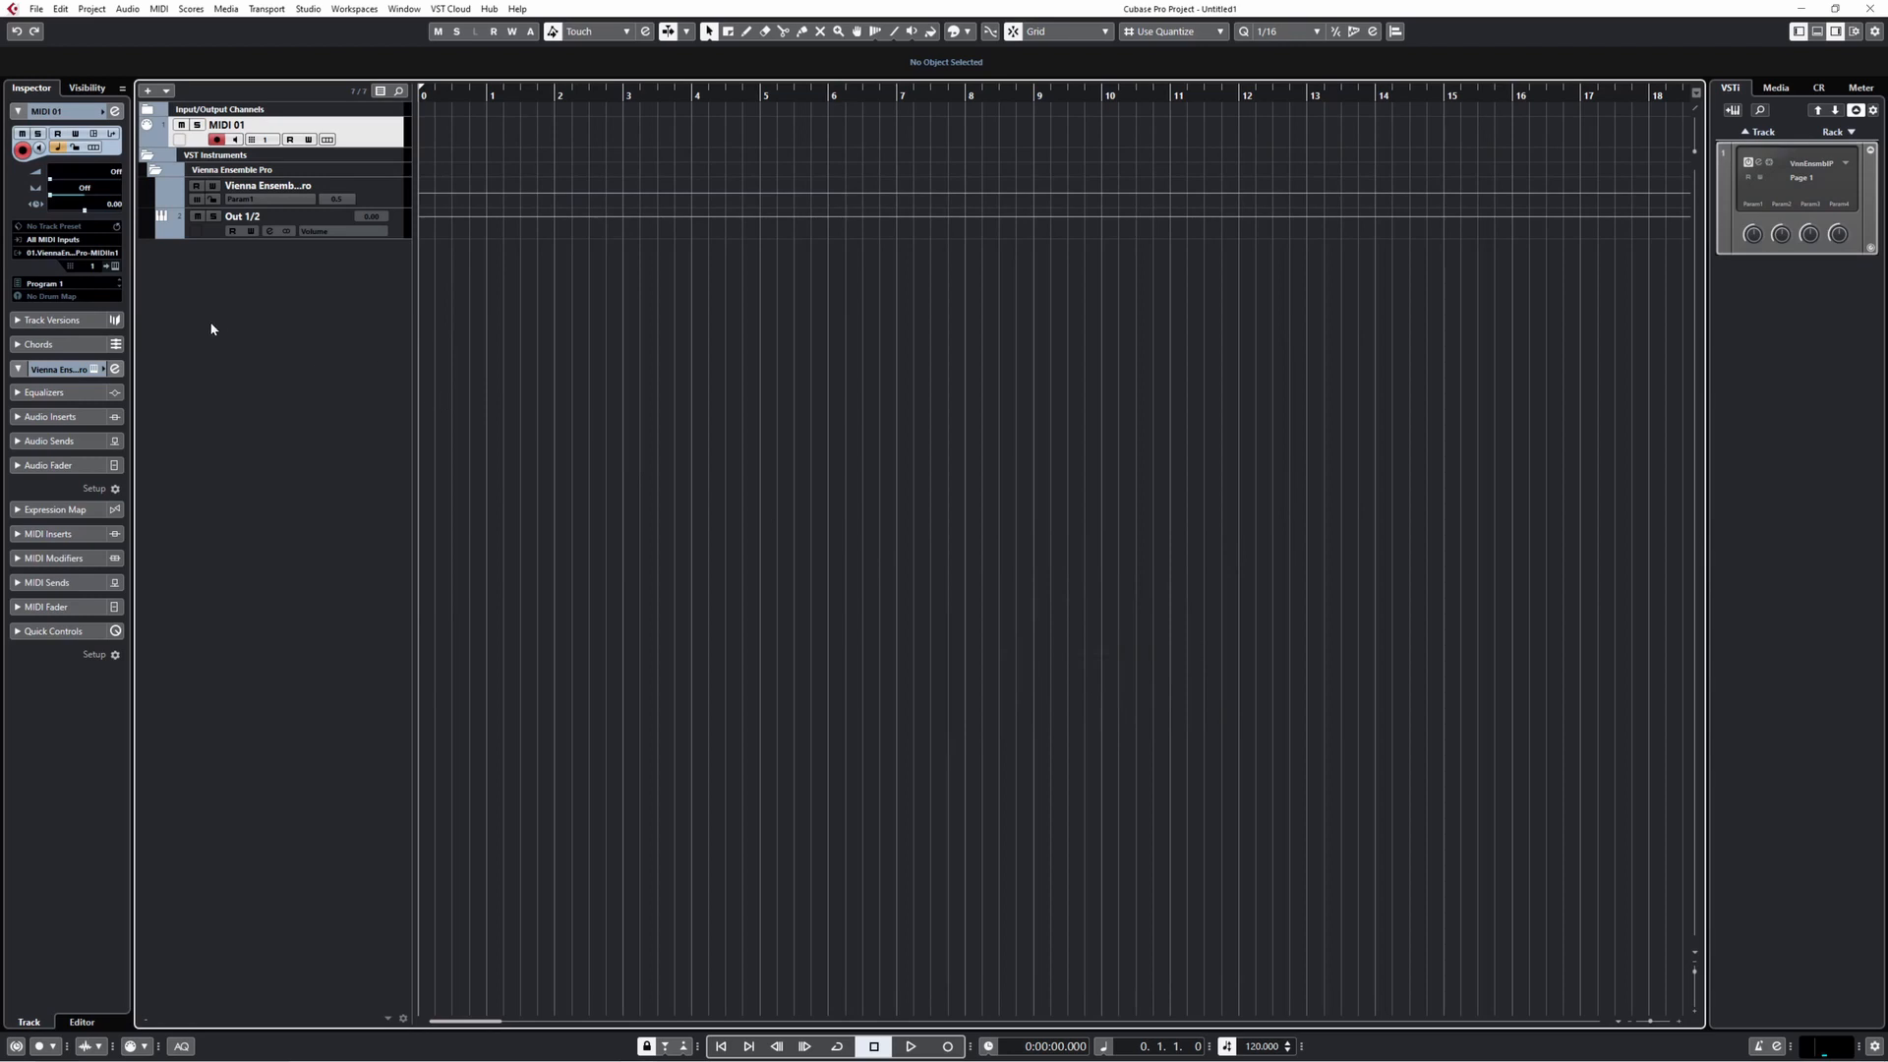
- Route the new MIDI track to Vienna Ensemble Pro MIDI In 1 on channel 1
left_click(79, 253)
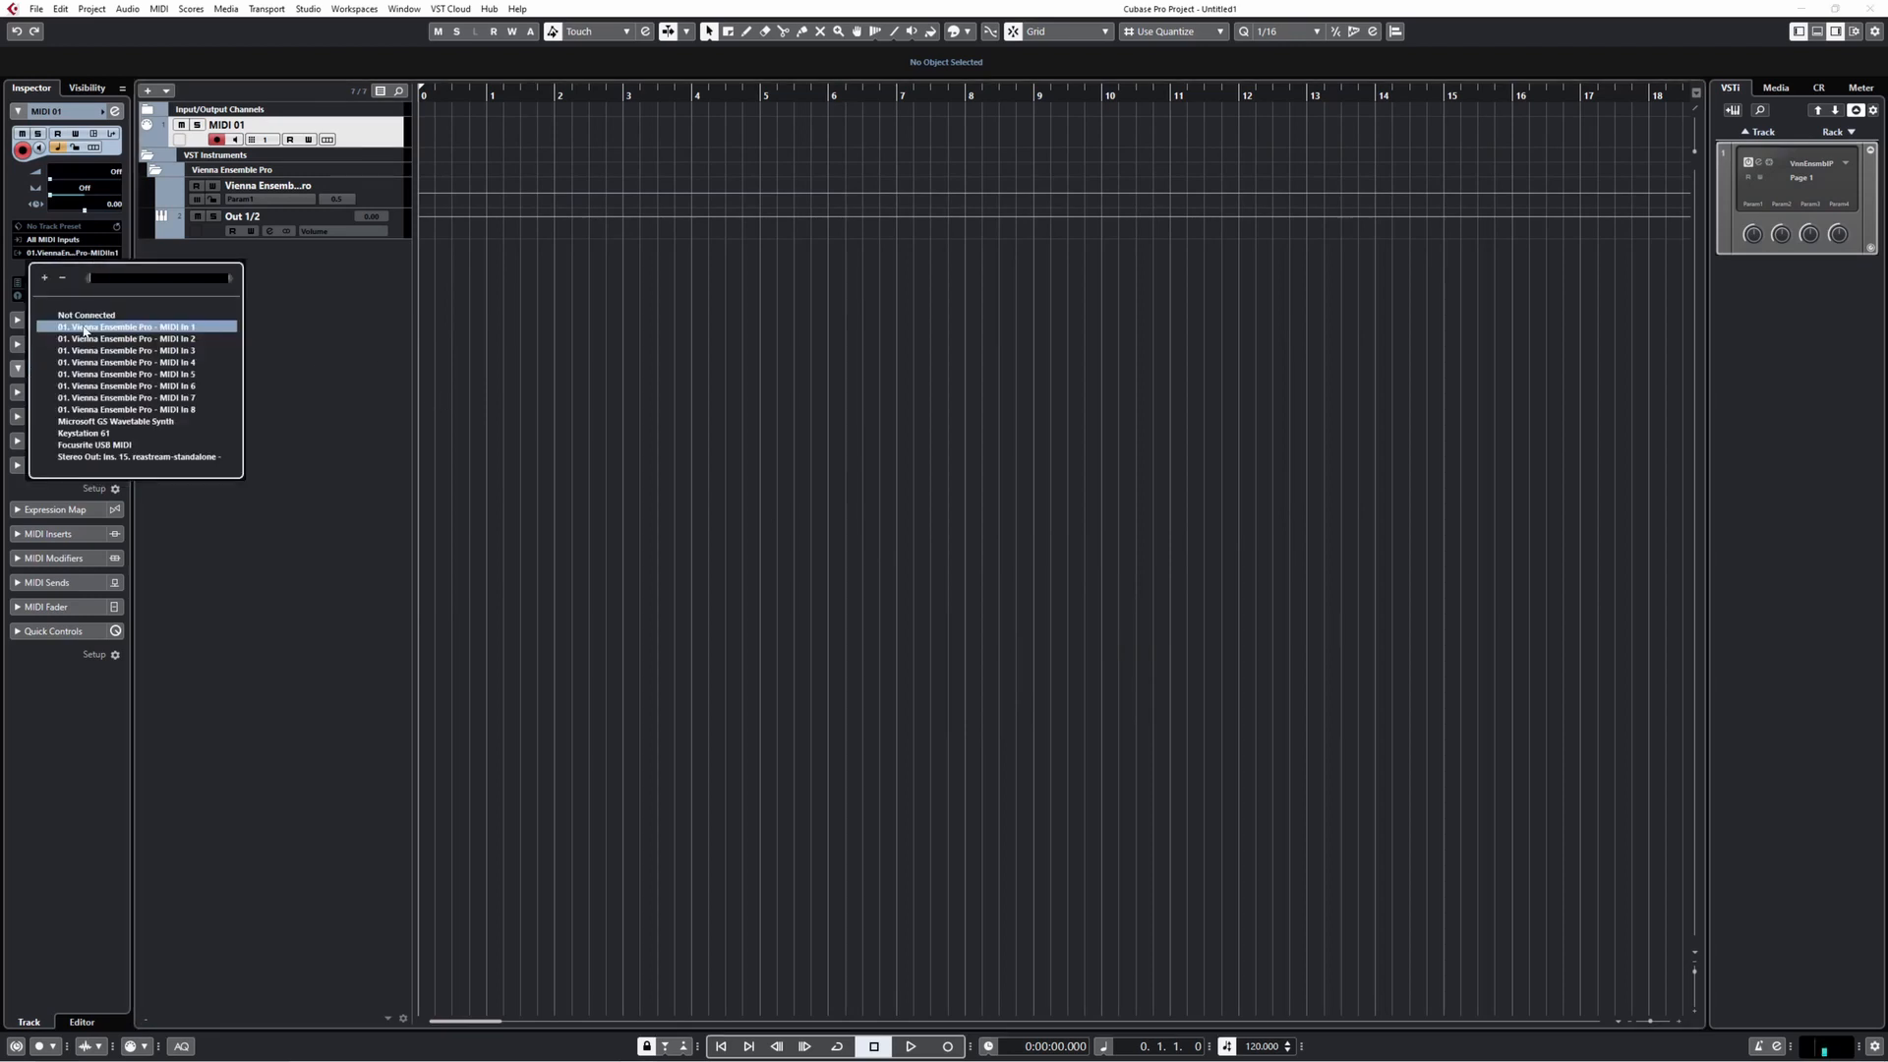
left_click(167, 328)
left_click(92, 265)
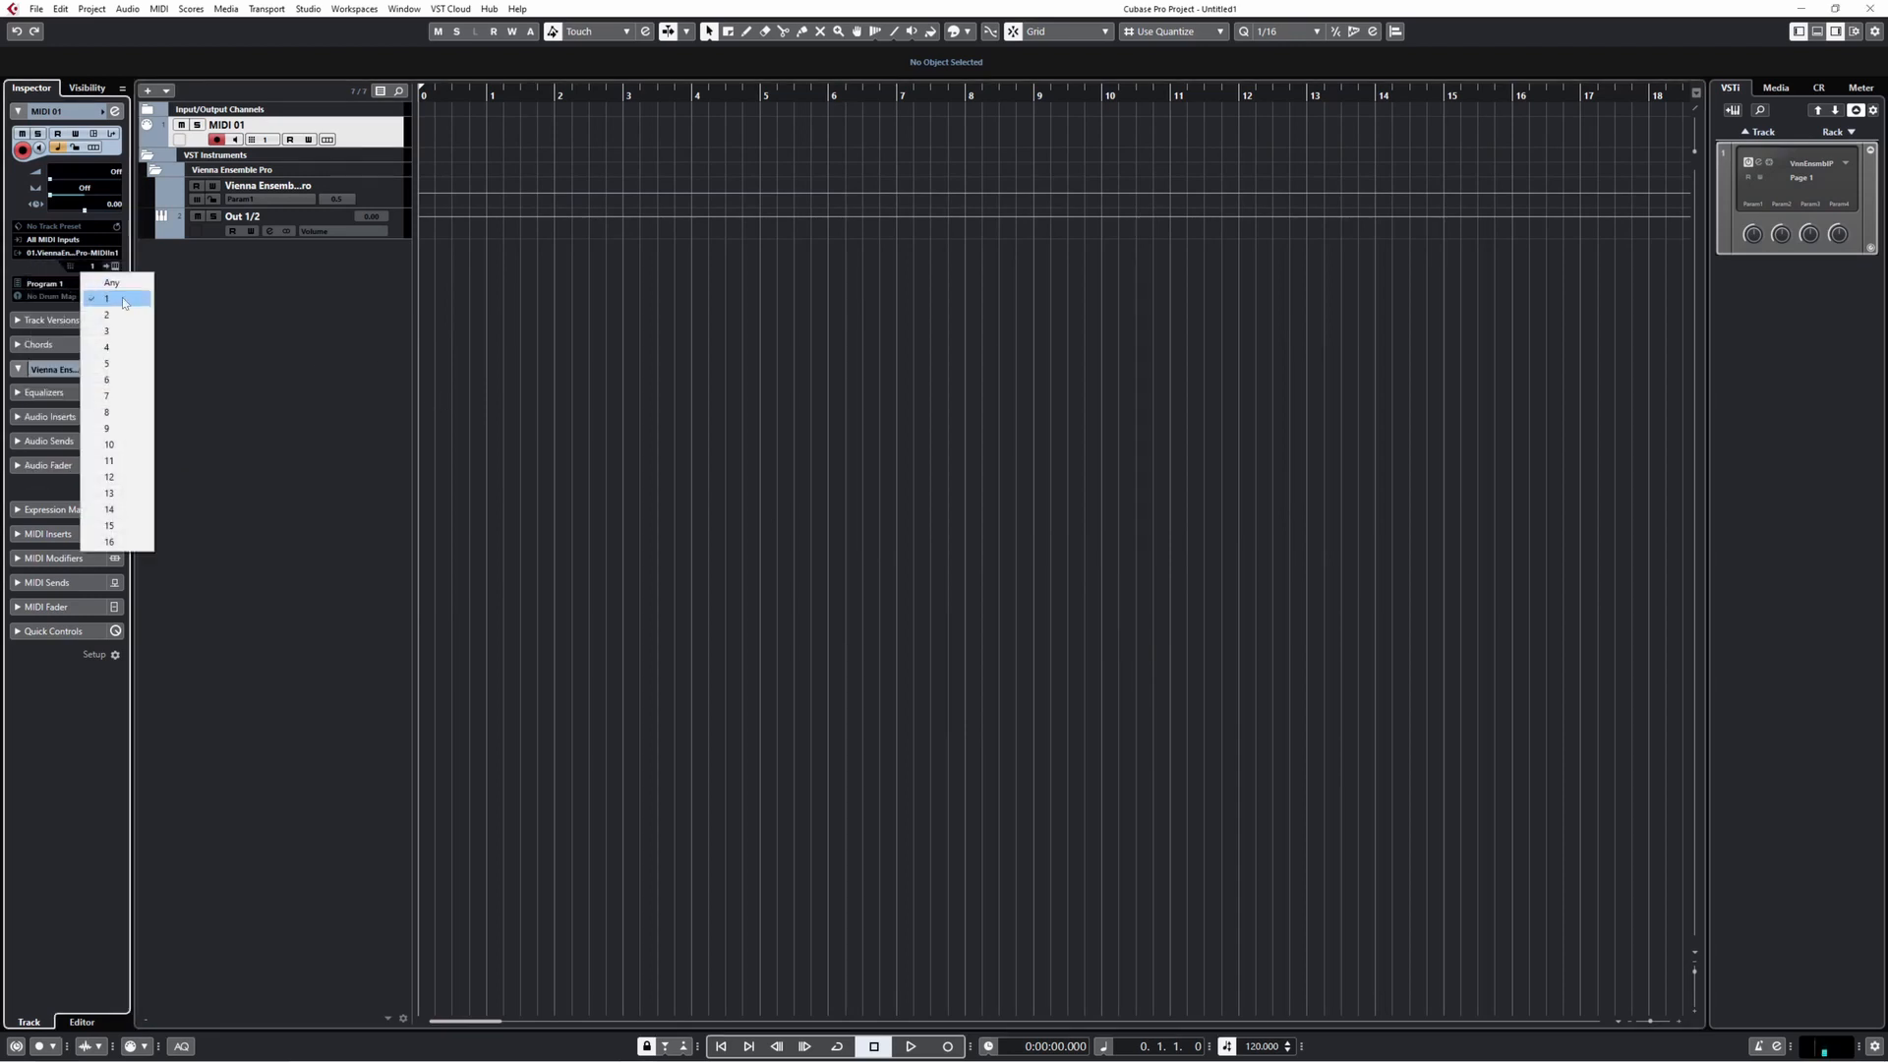
left_click(109, 299)
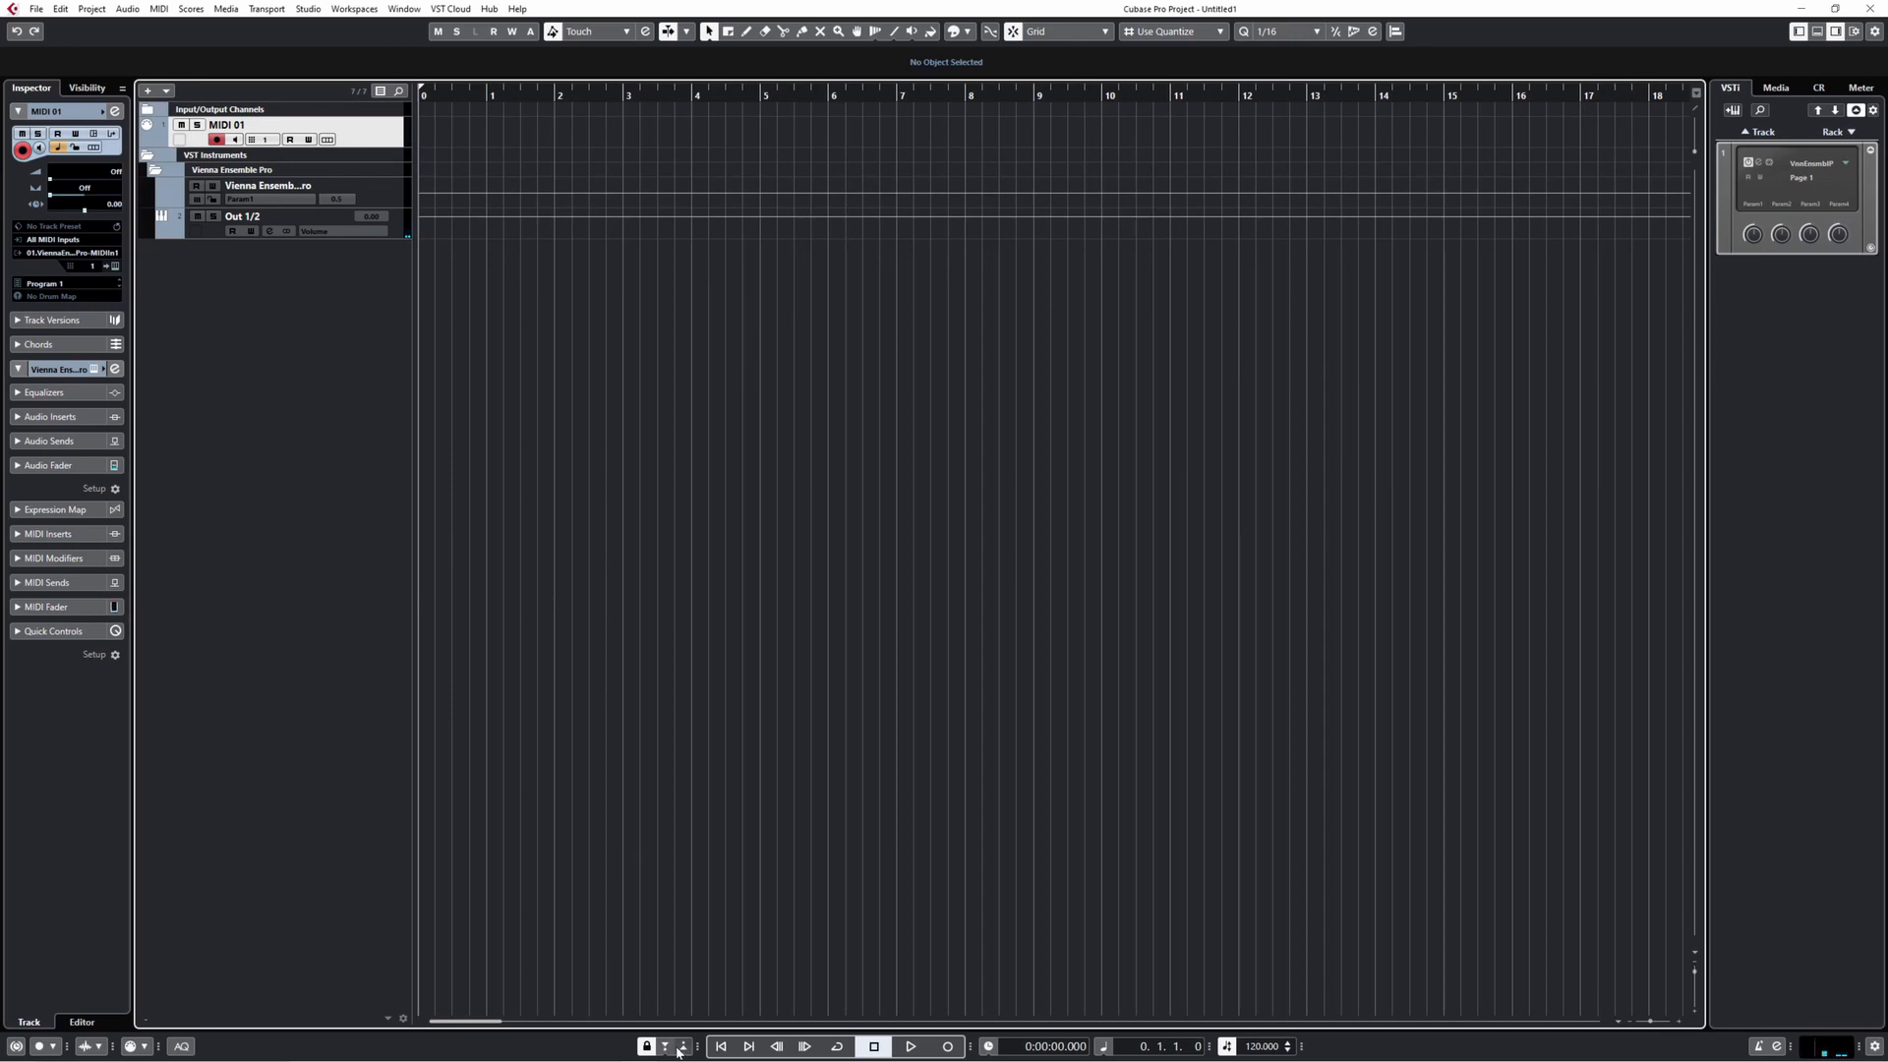
- Switch to Vienna Ensemble Pro and route the Kontakt 1 channel's output to OUT 1 / OUT 2
left_click(601, 1048)
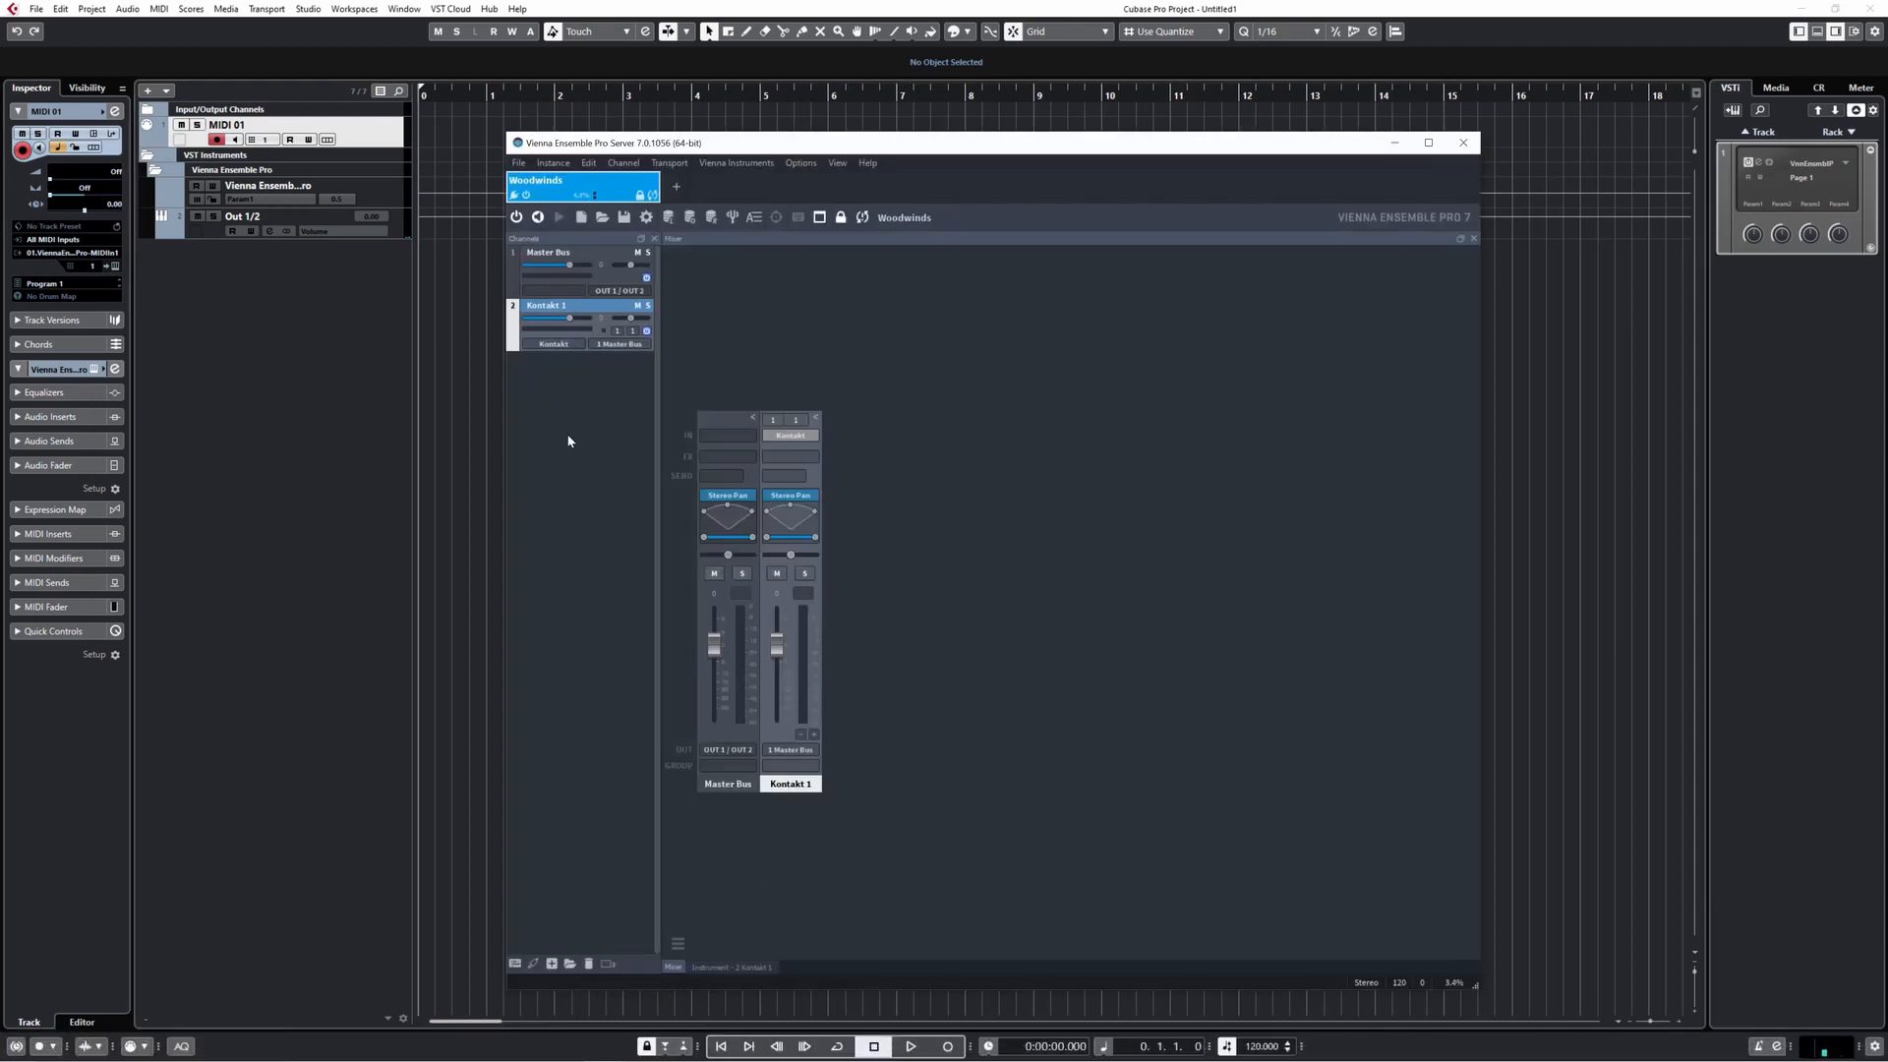
left_click(816, 752)
mouse_move(860, 809)
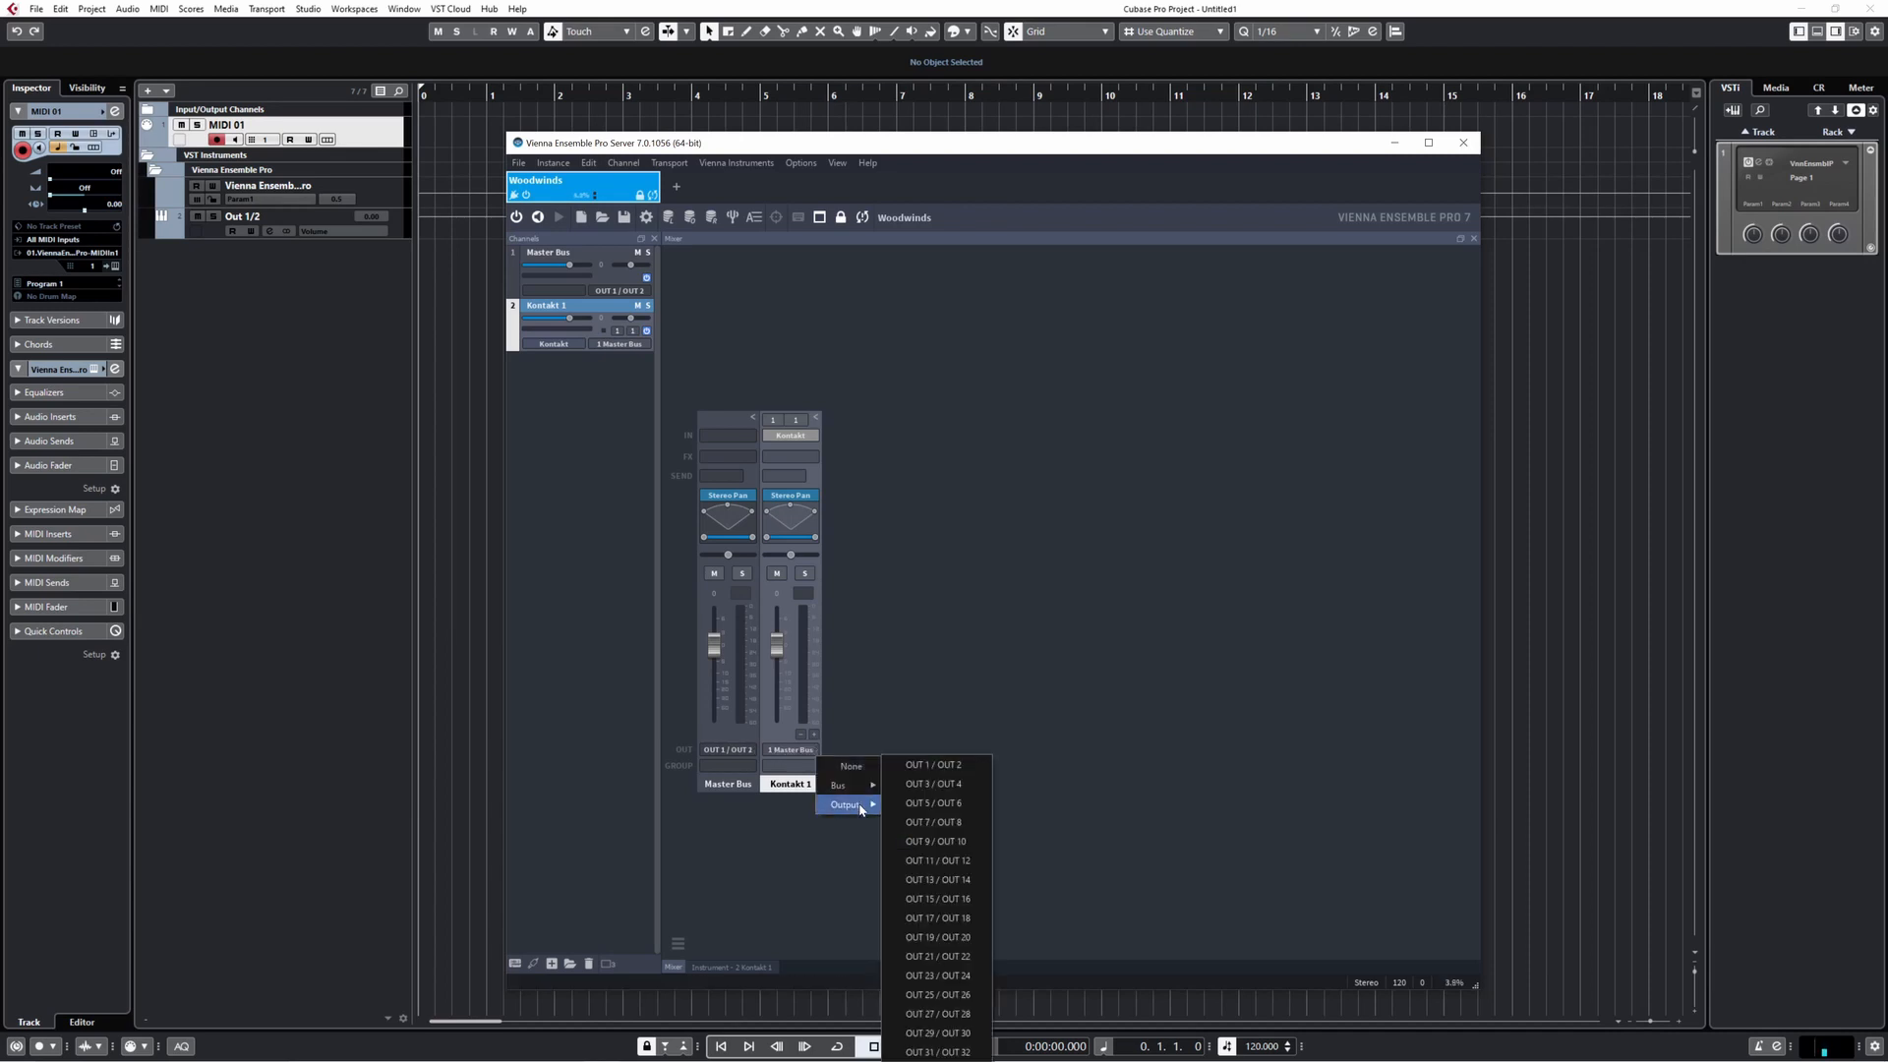
left_click(949, 774)
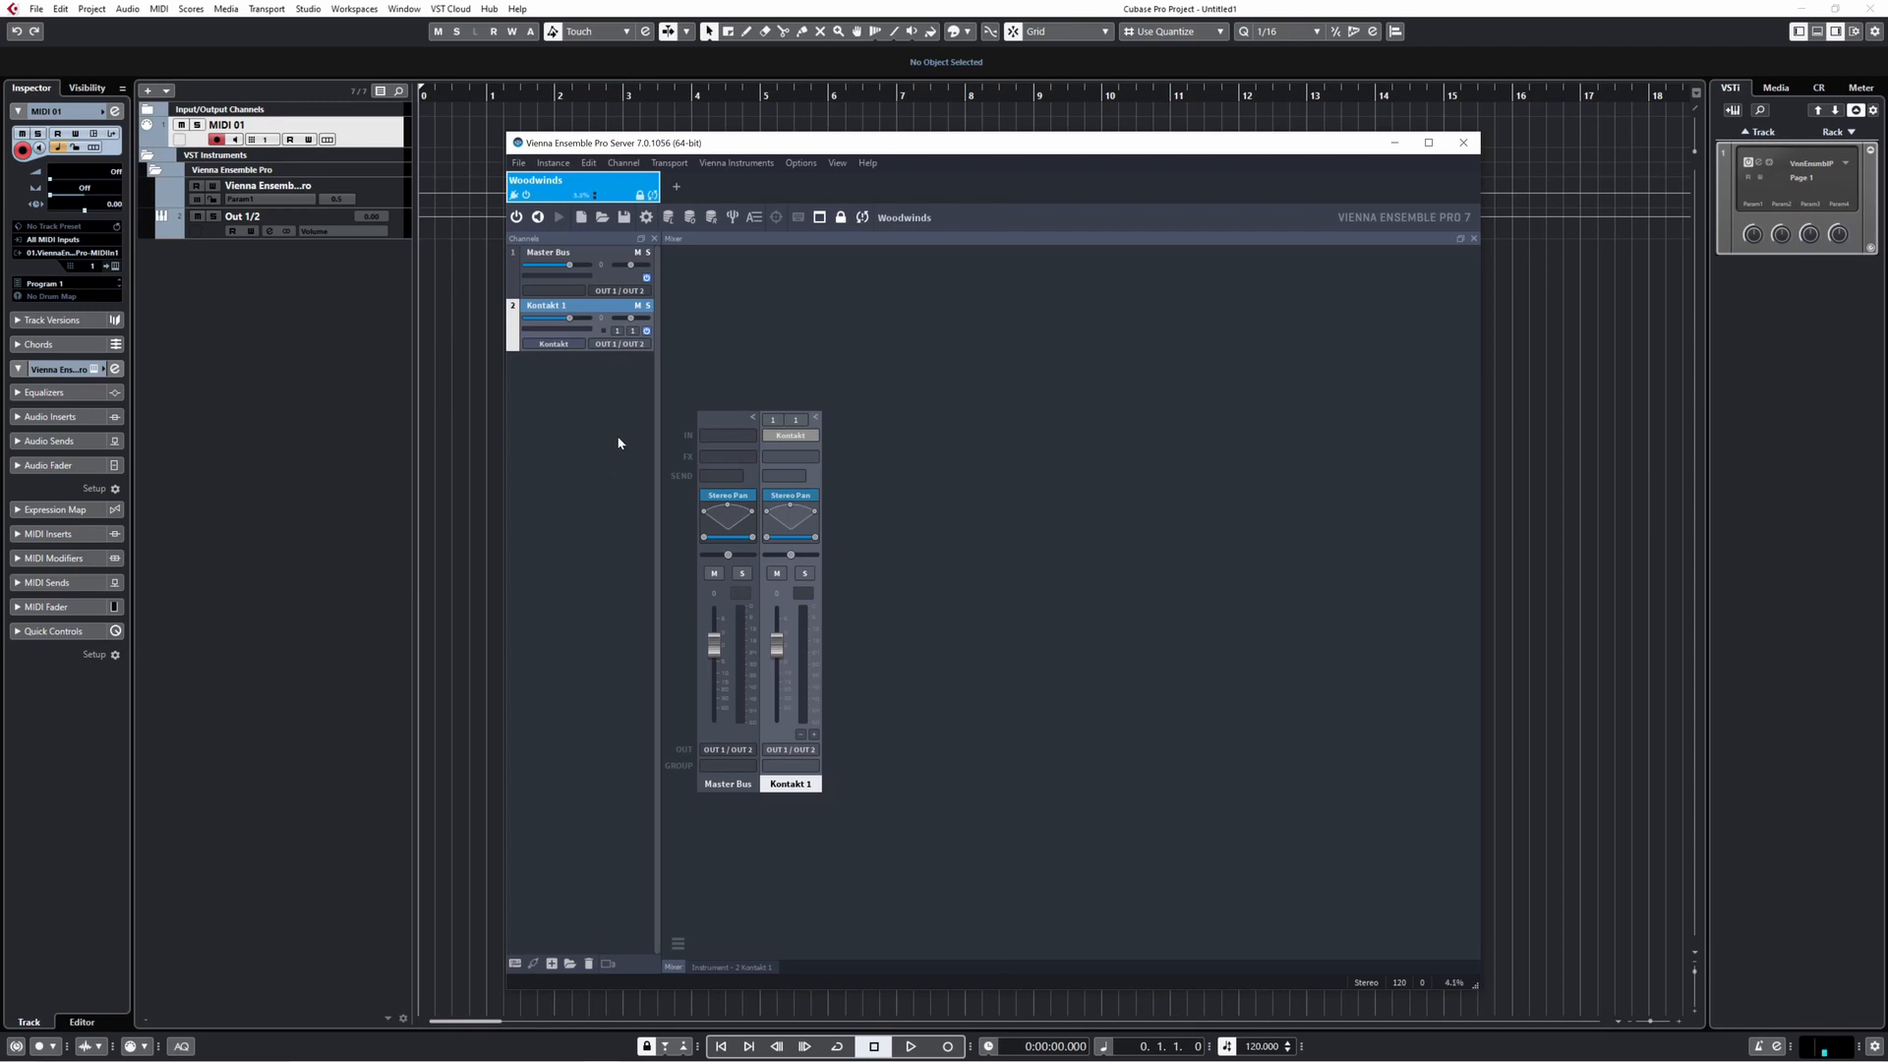
- Show the Kontakt 1 instrument and set its MIDI input to VE PRO Plugin MIDI In 1 with the channel on All
left_click(750, 967)
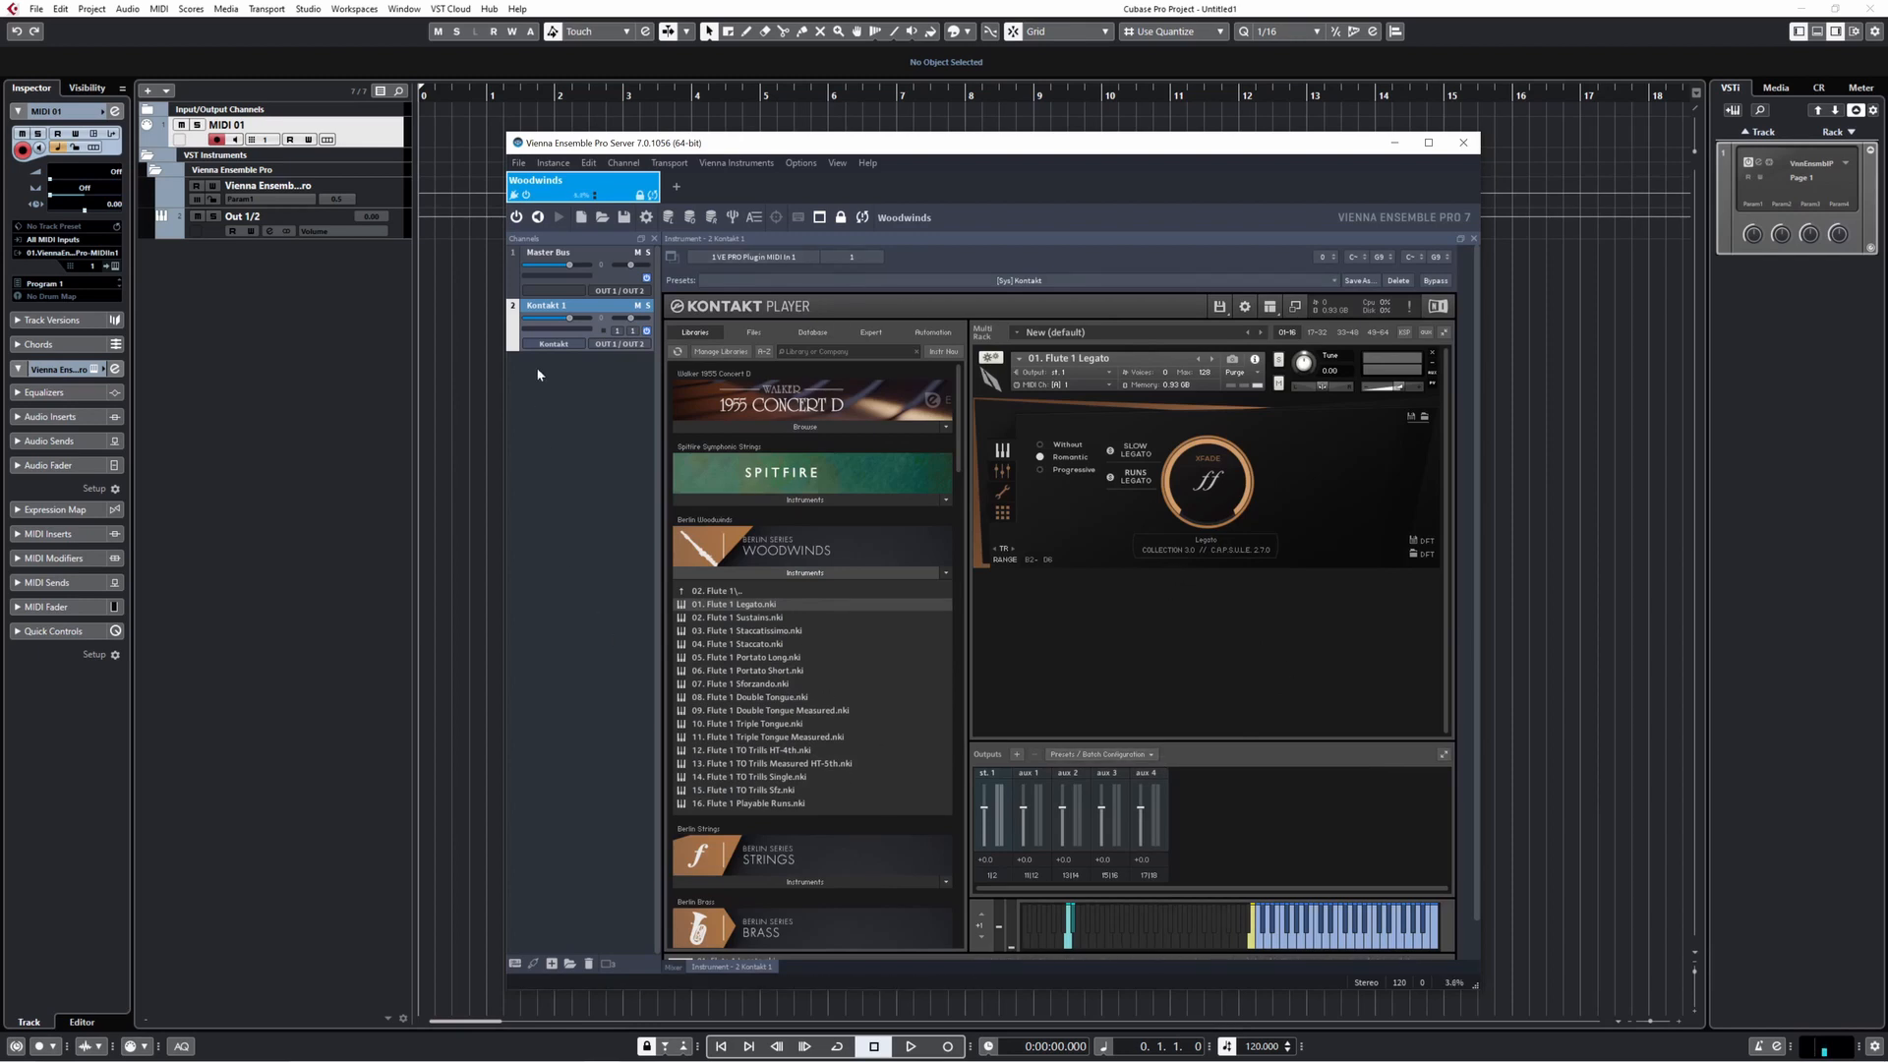
left_click(618, 330)
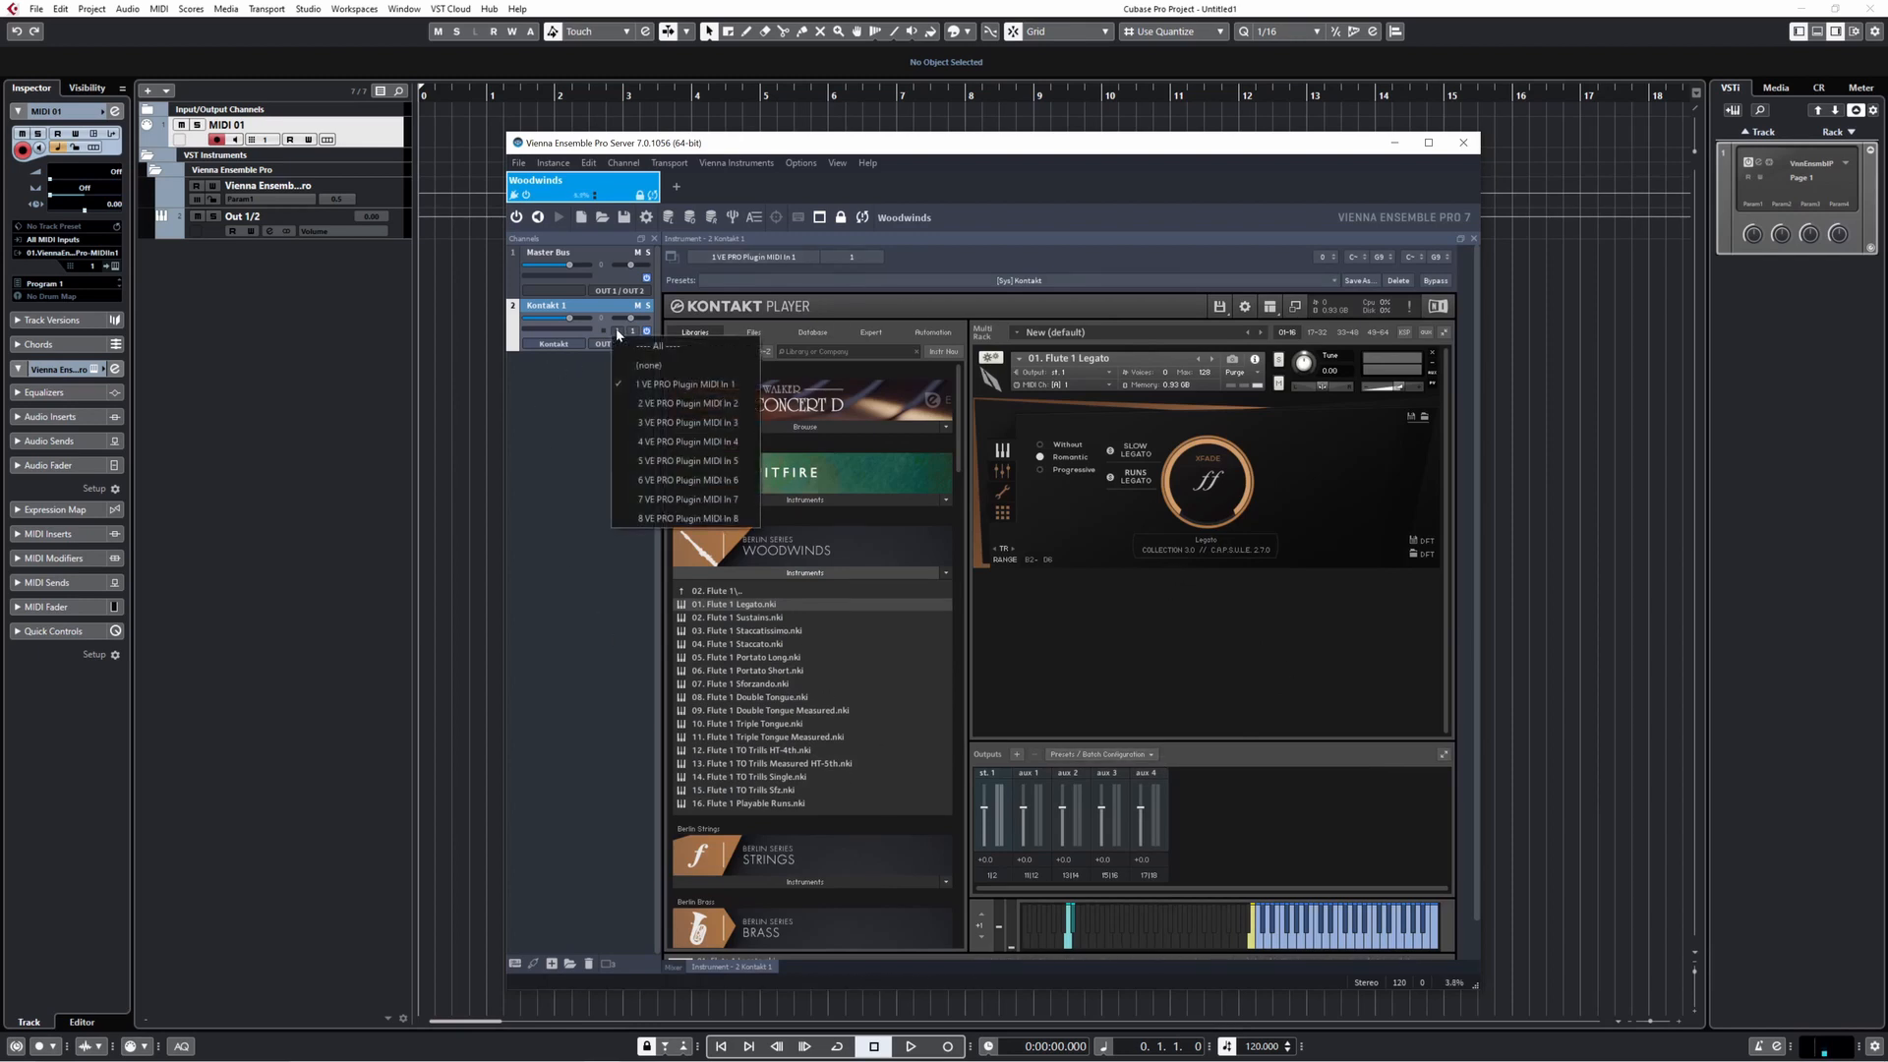
left_click(732, 387)
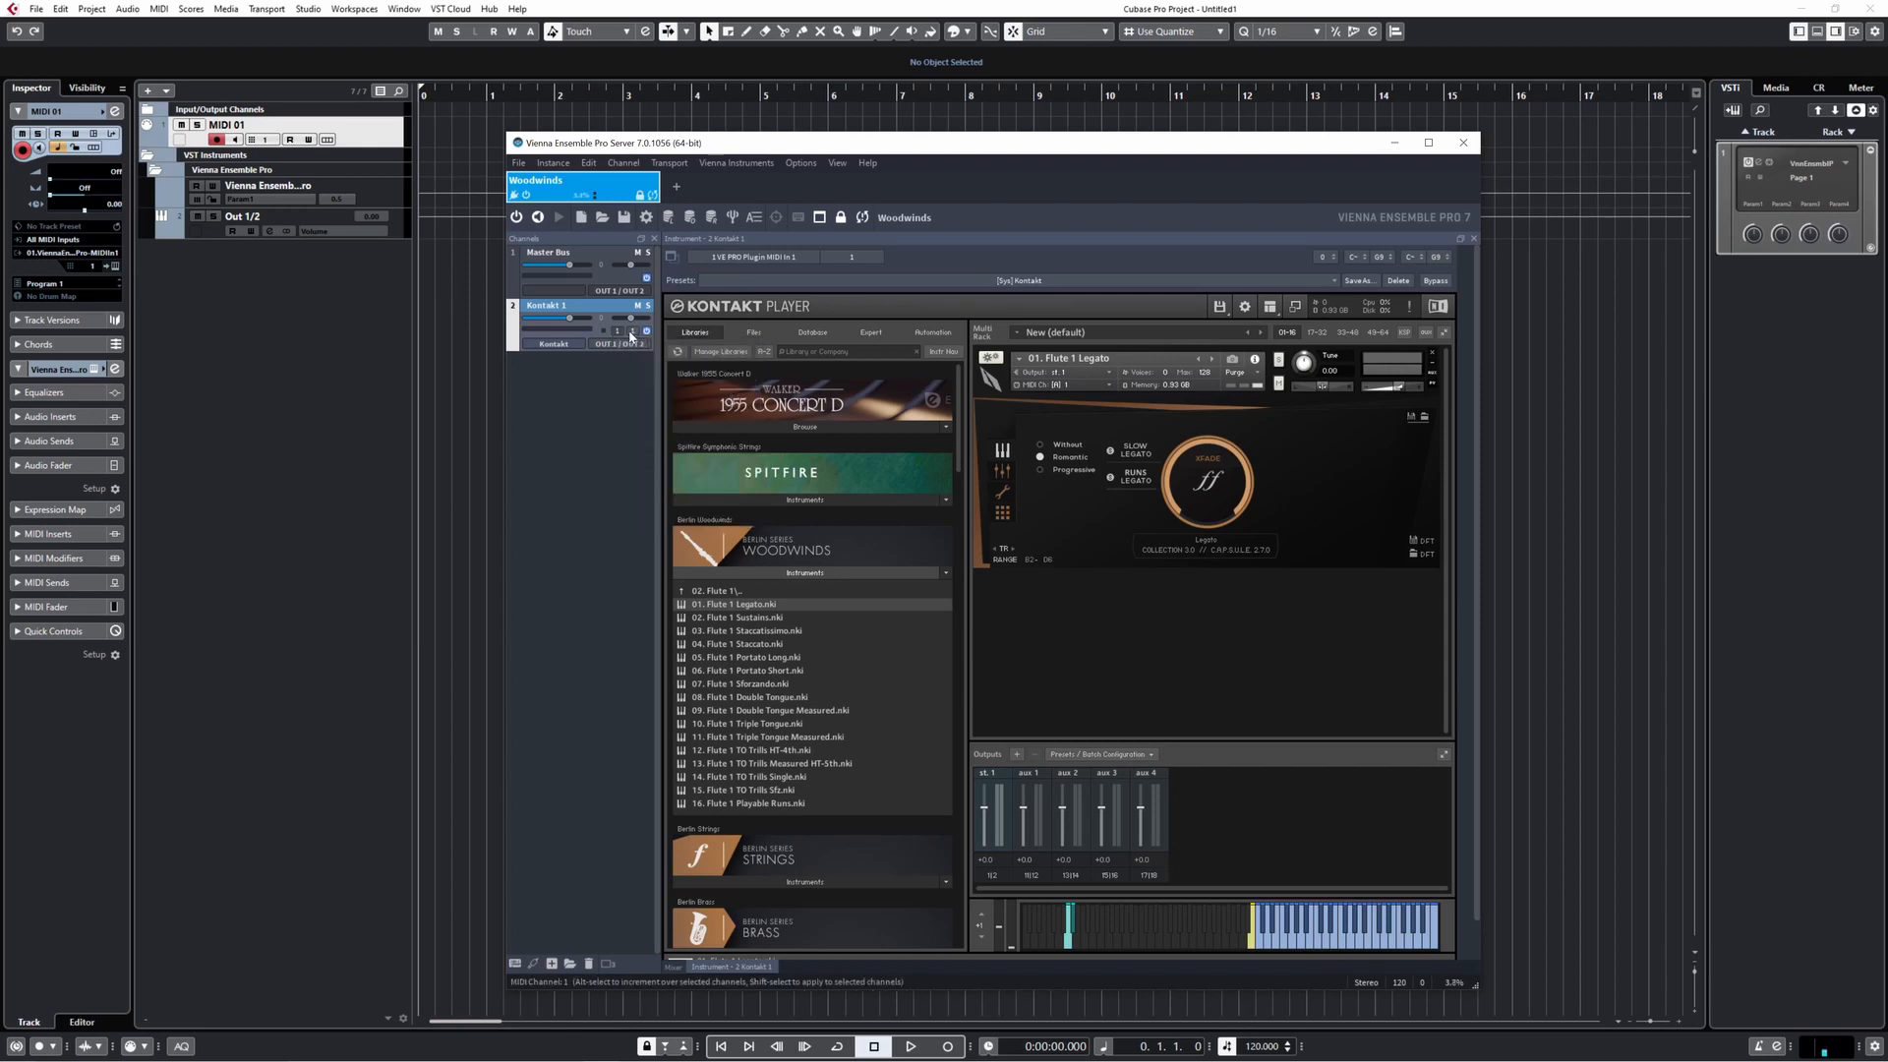
left_click(633, 330)
left_click(675, 347)
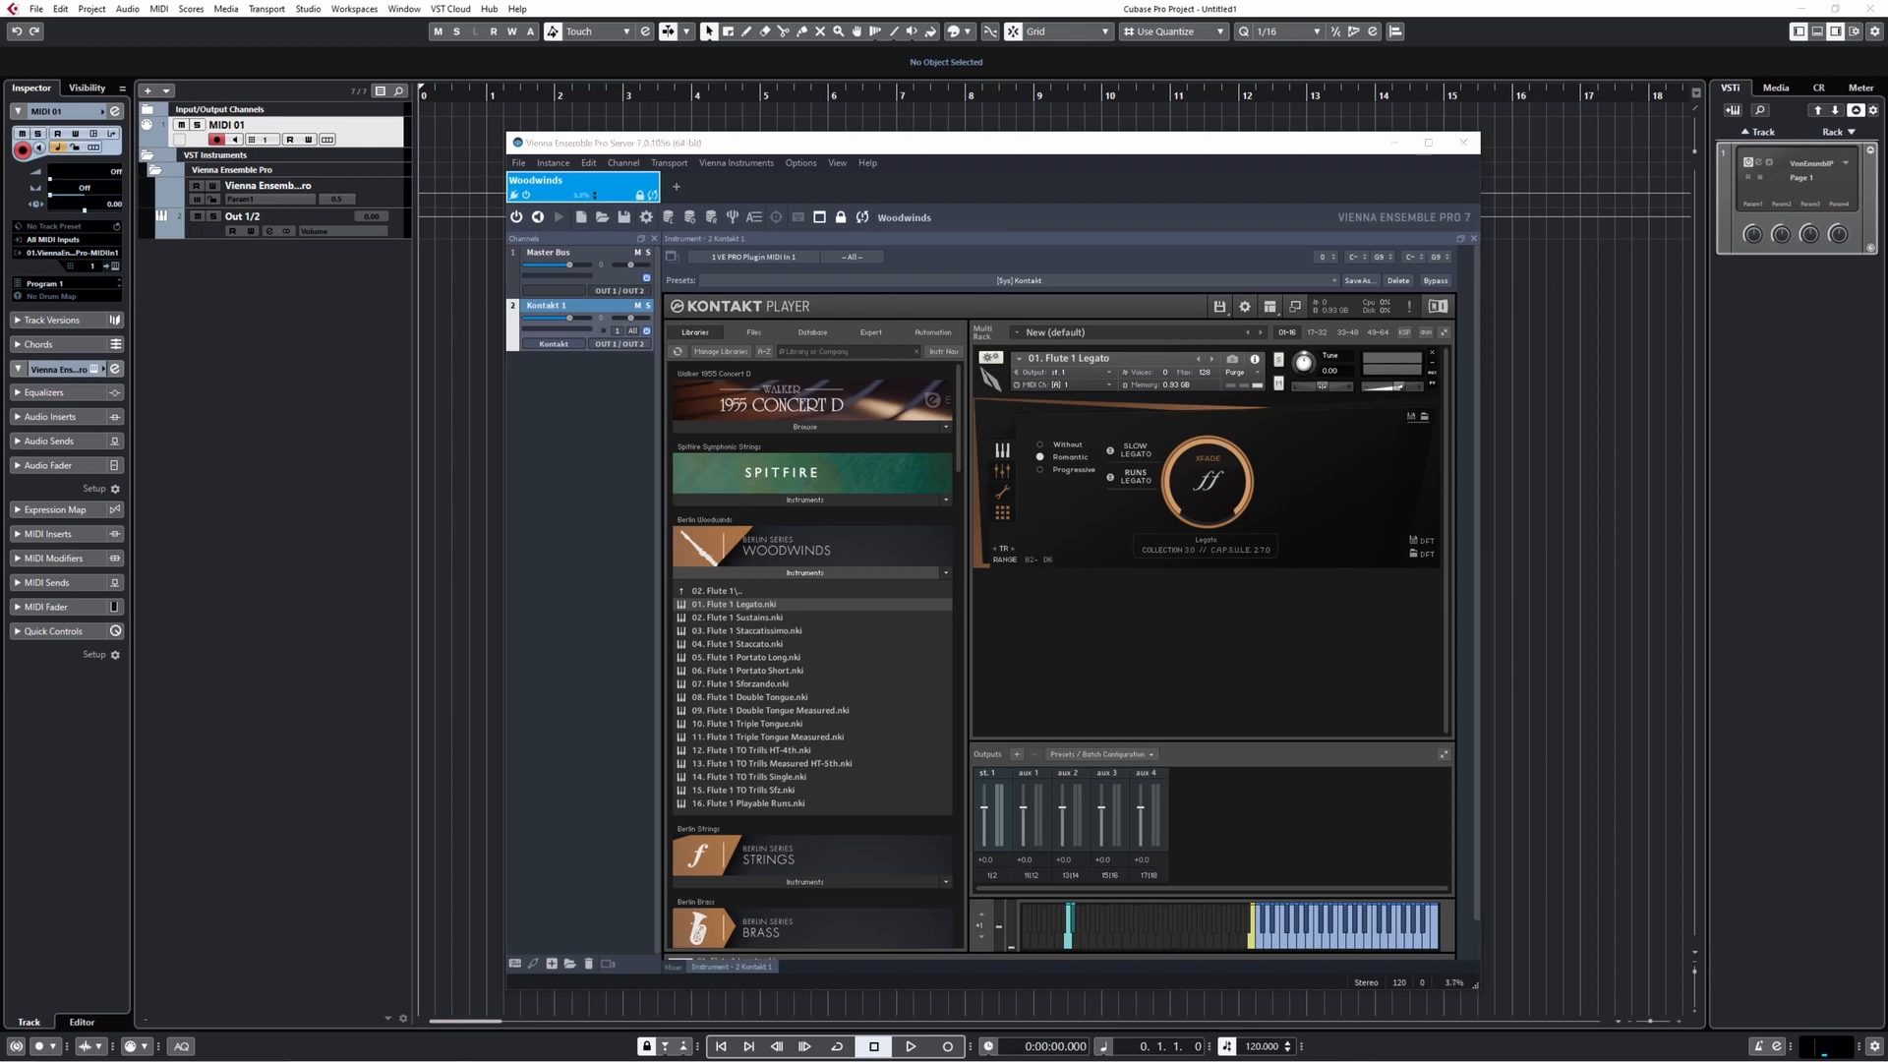
- Bring up the Vep7 template spreadsheet and examine the flute rows and the audio outputs assigned to their Shorts articulations
left_click_drag(1887, 330, 722, 206)
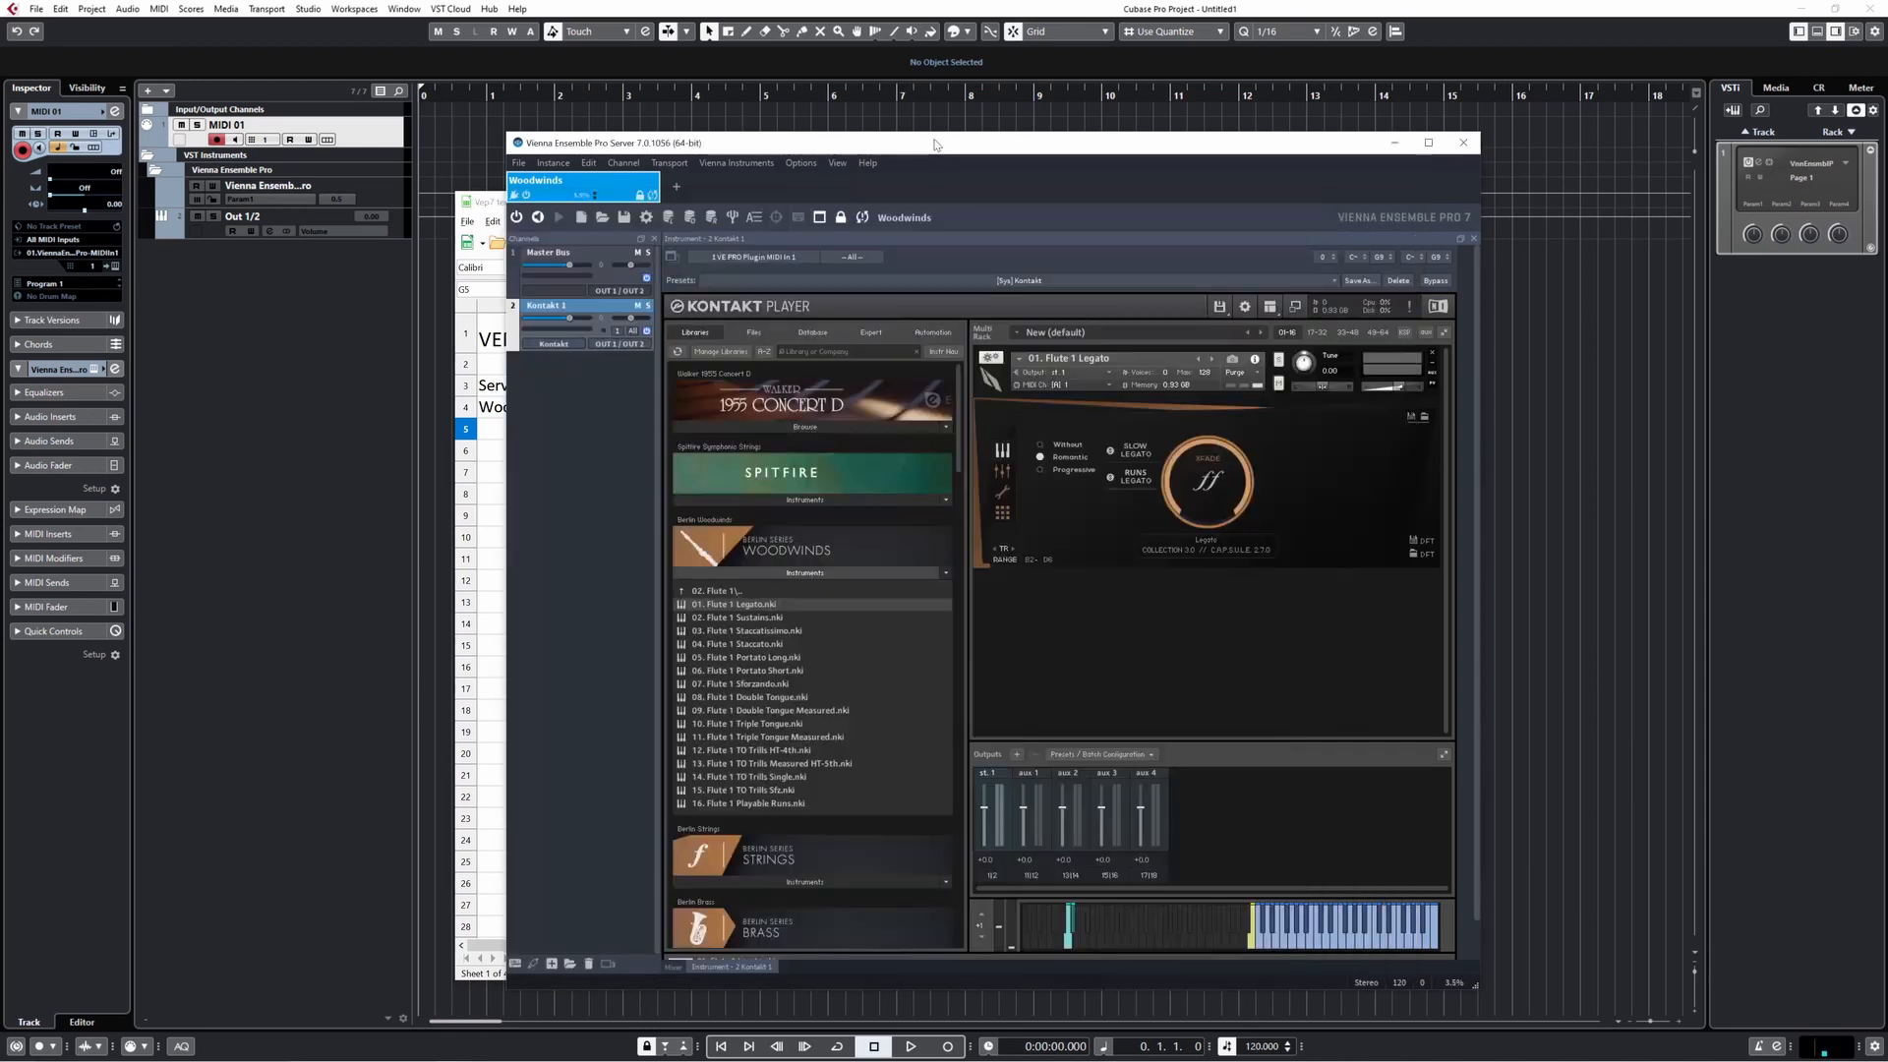
left_click(936, 143)
key("alt+Tab")
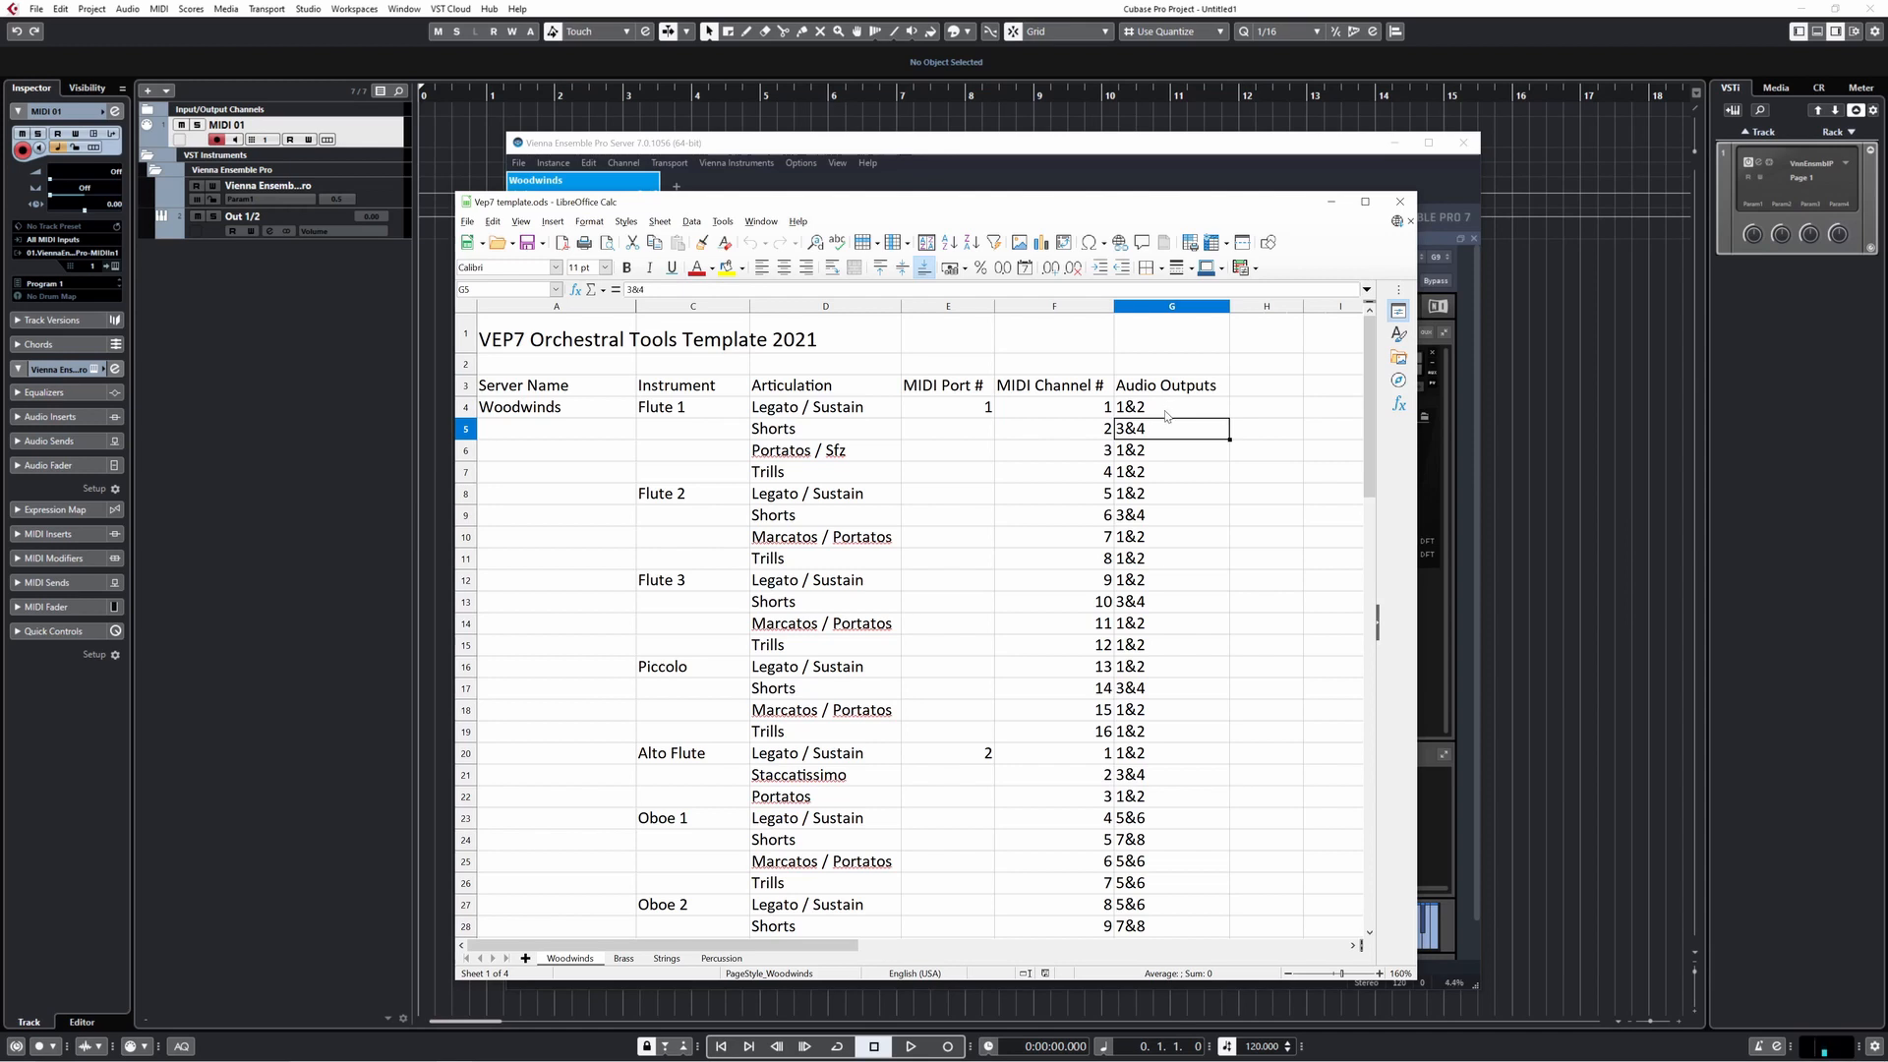
left_click_drag(679, 413, 1249, 797)
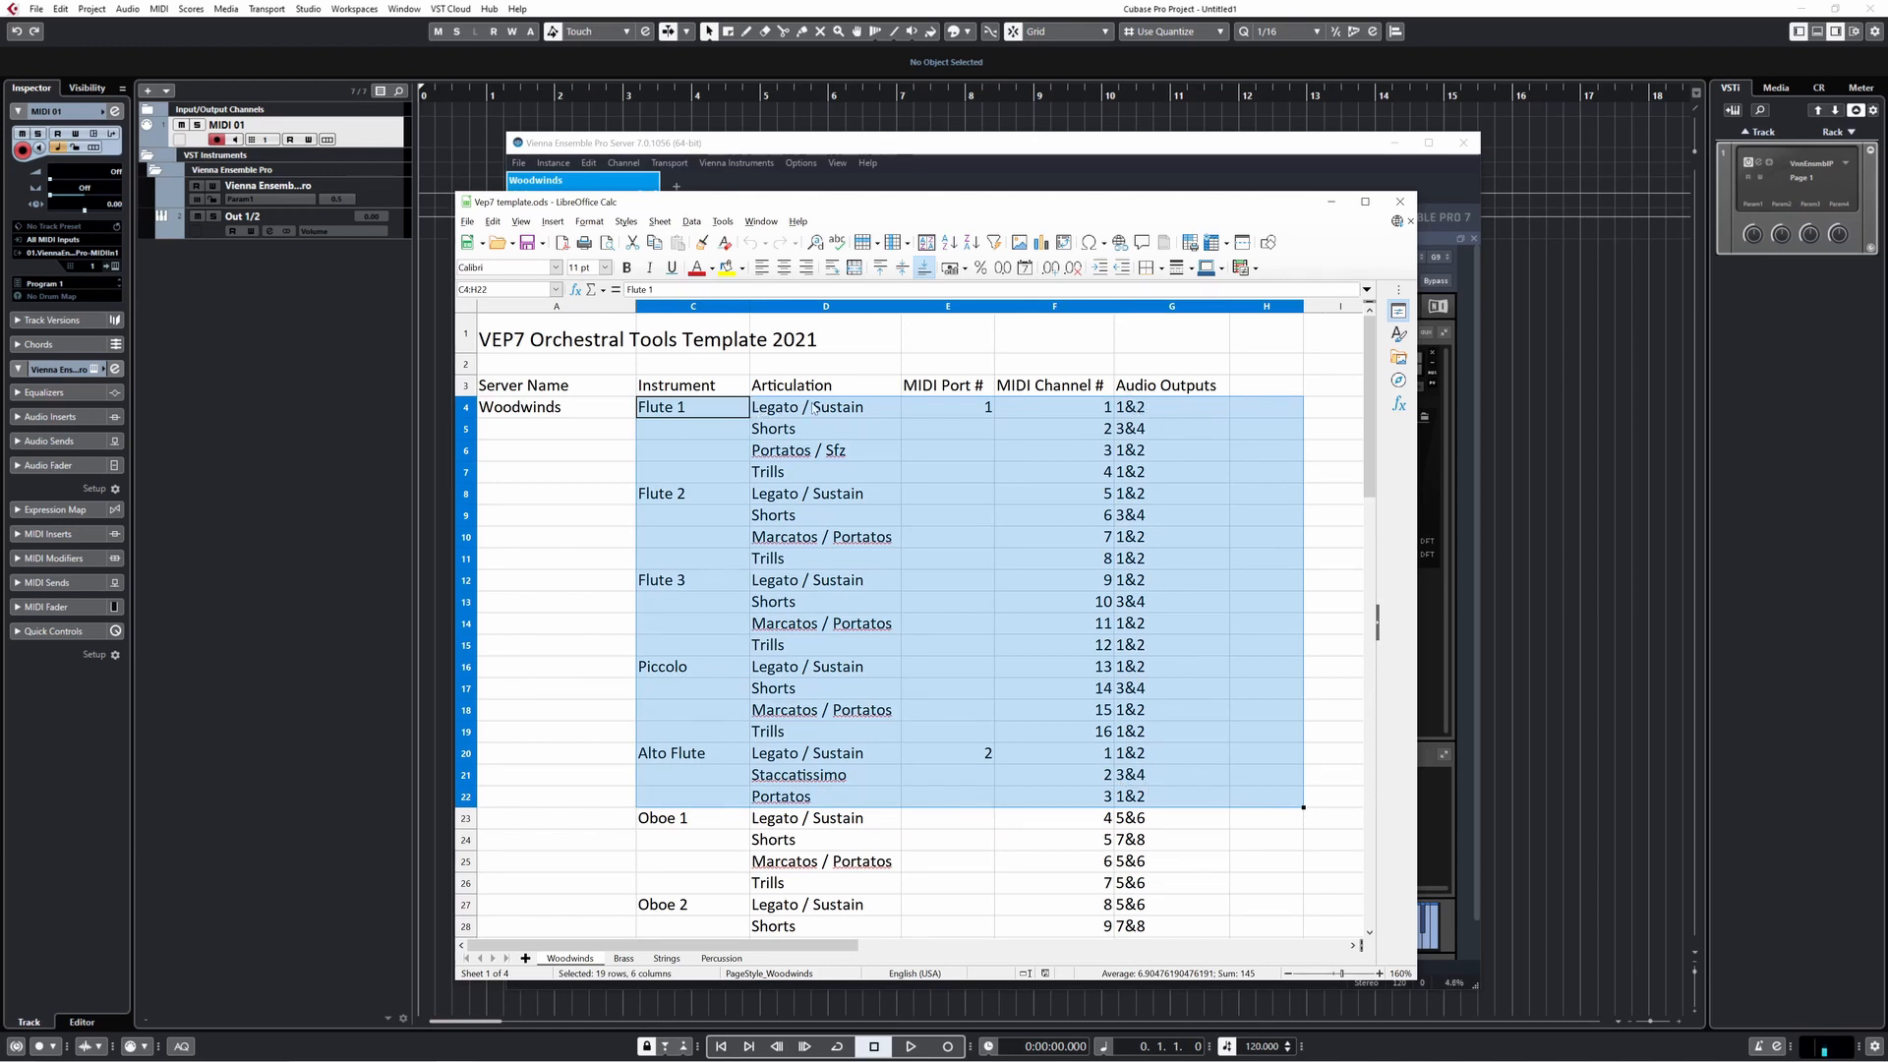
left_click(1133, 434)
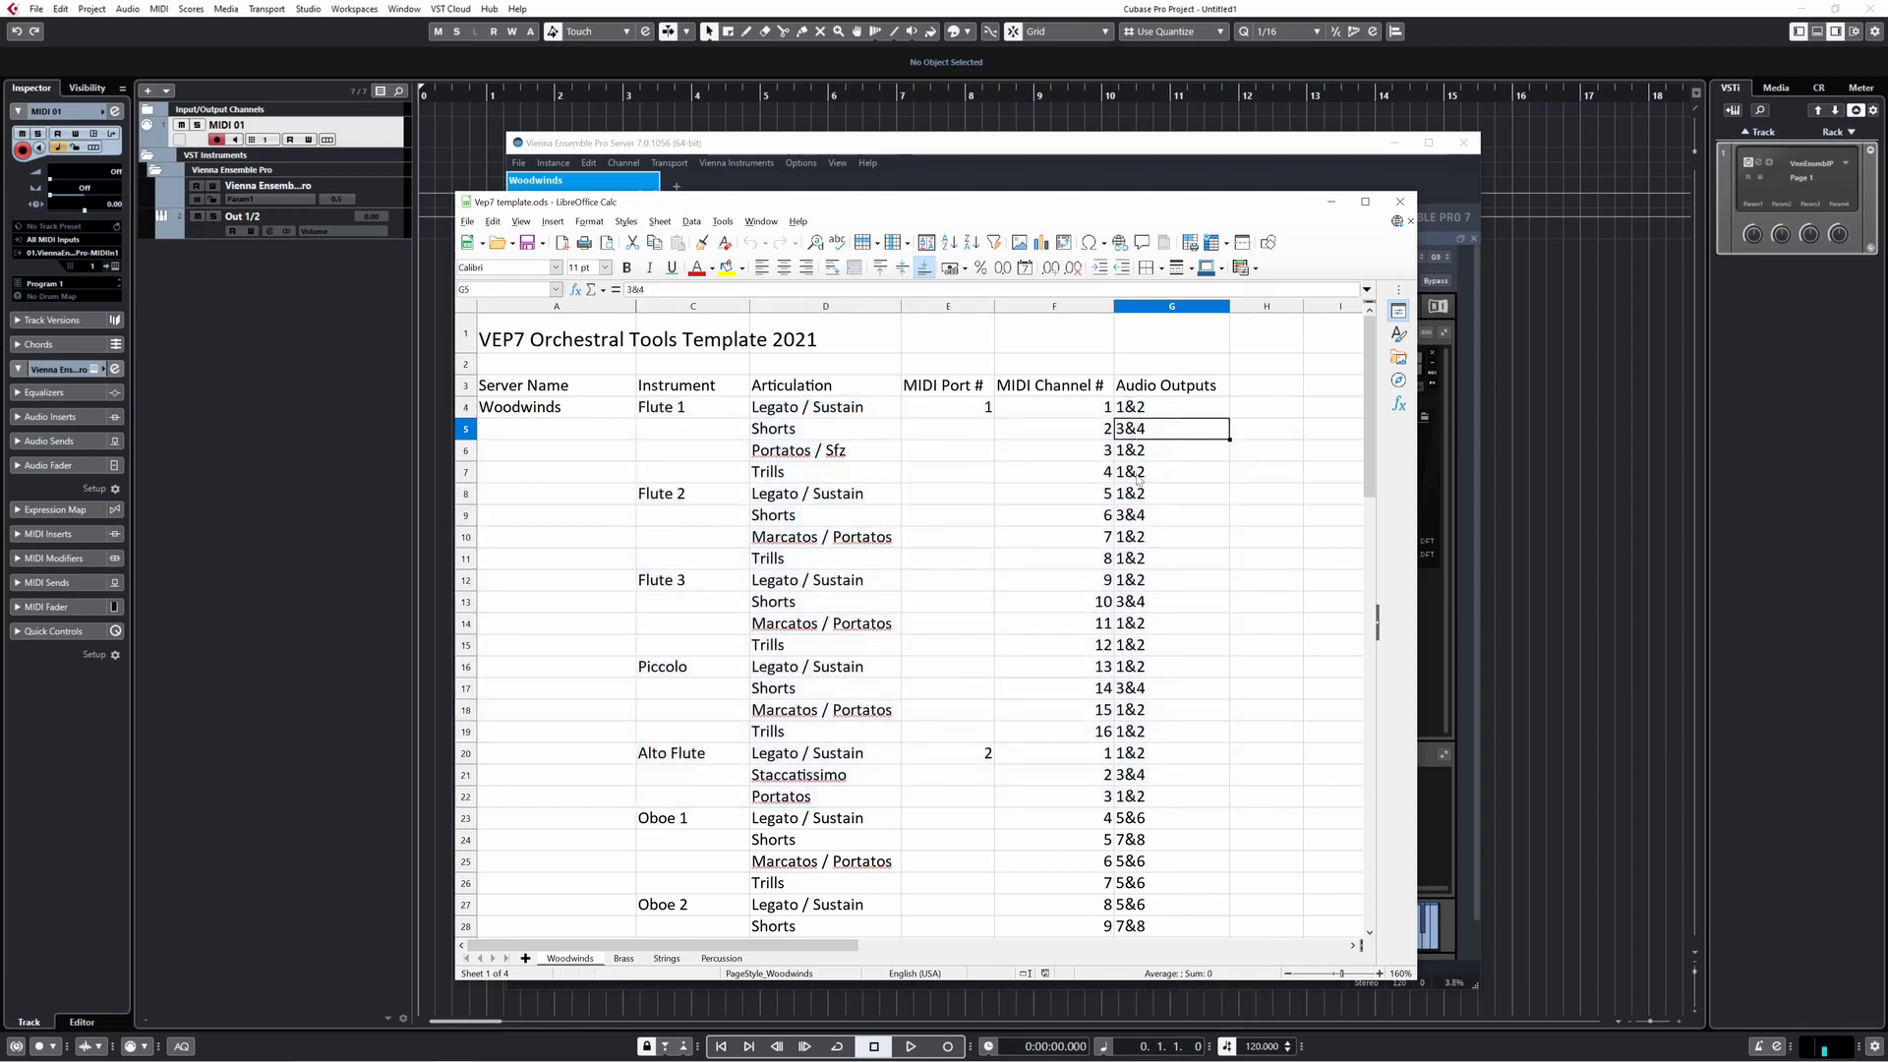
left_click(1136, 525)
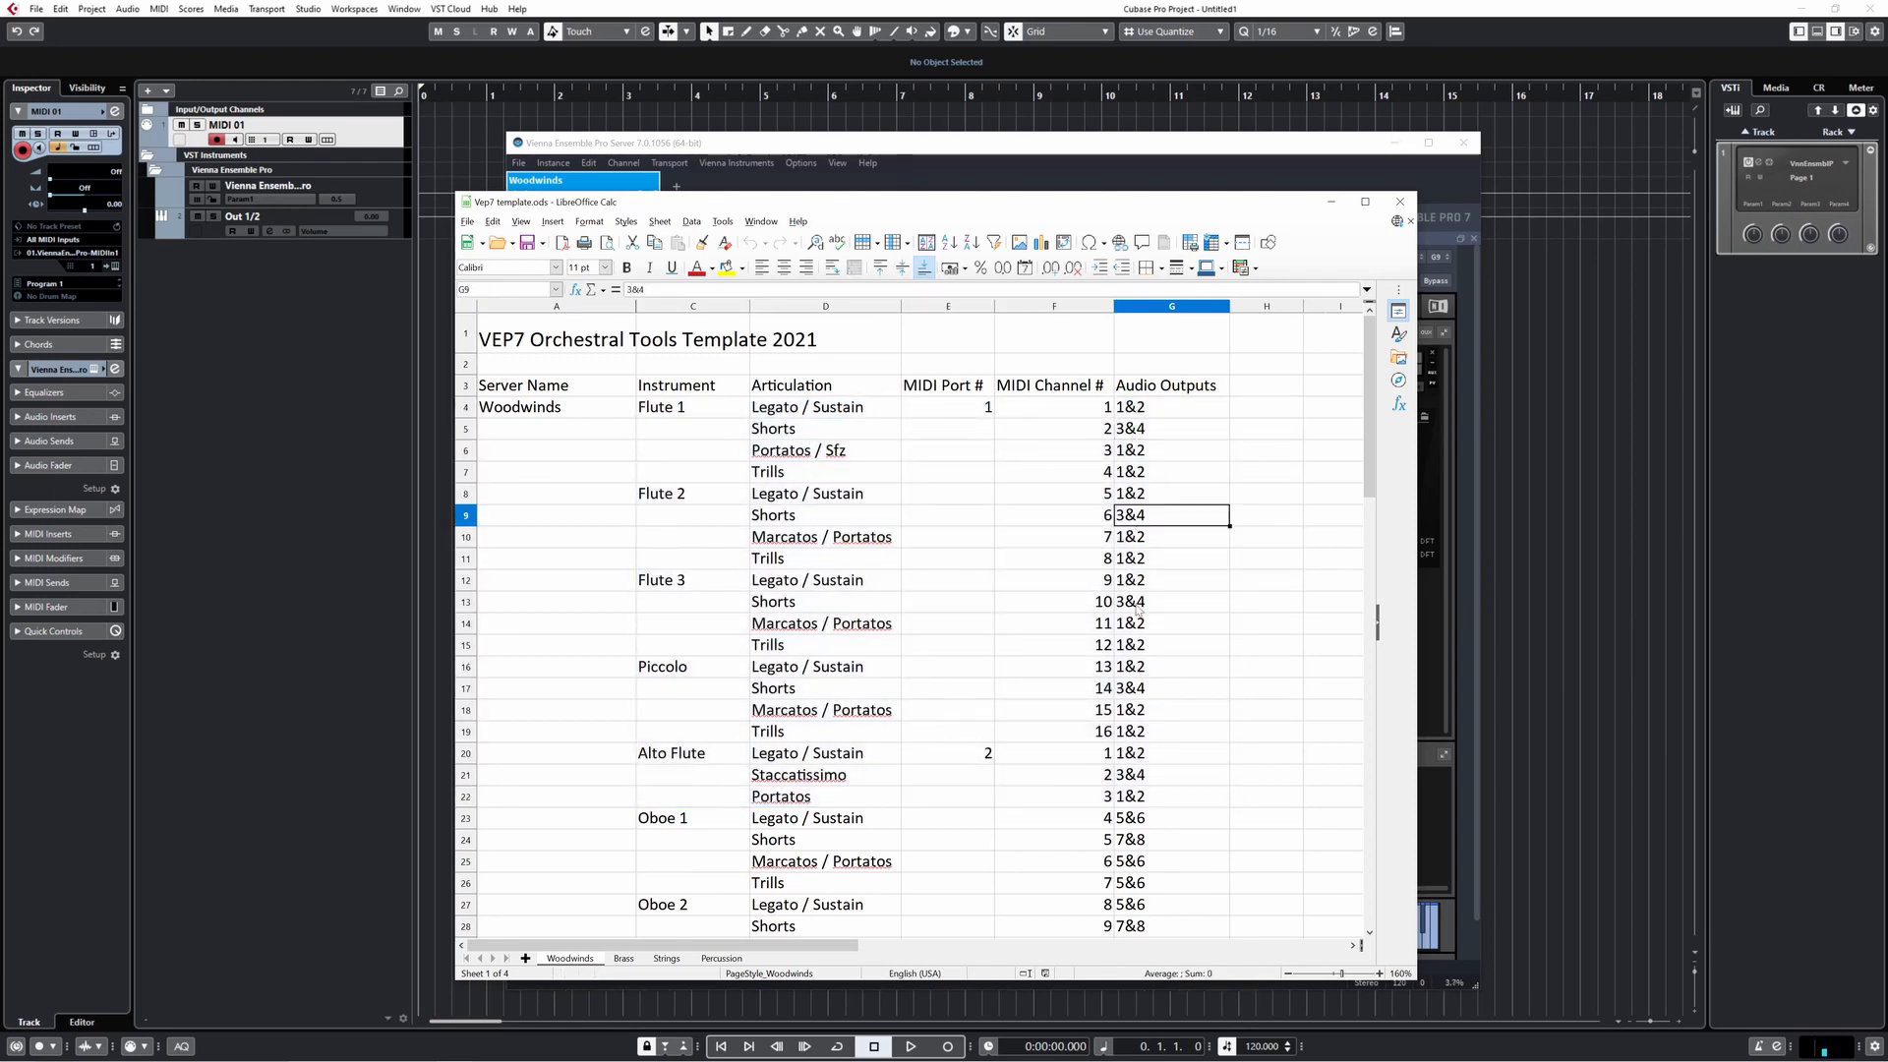
left_click(1138, 603)
left_click(1141, 695)
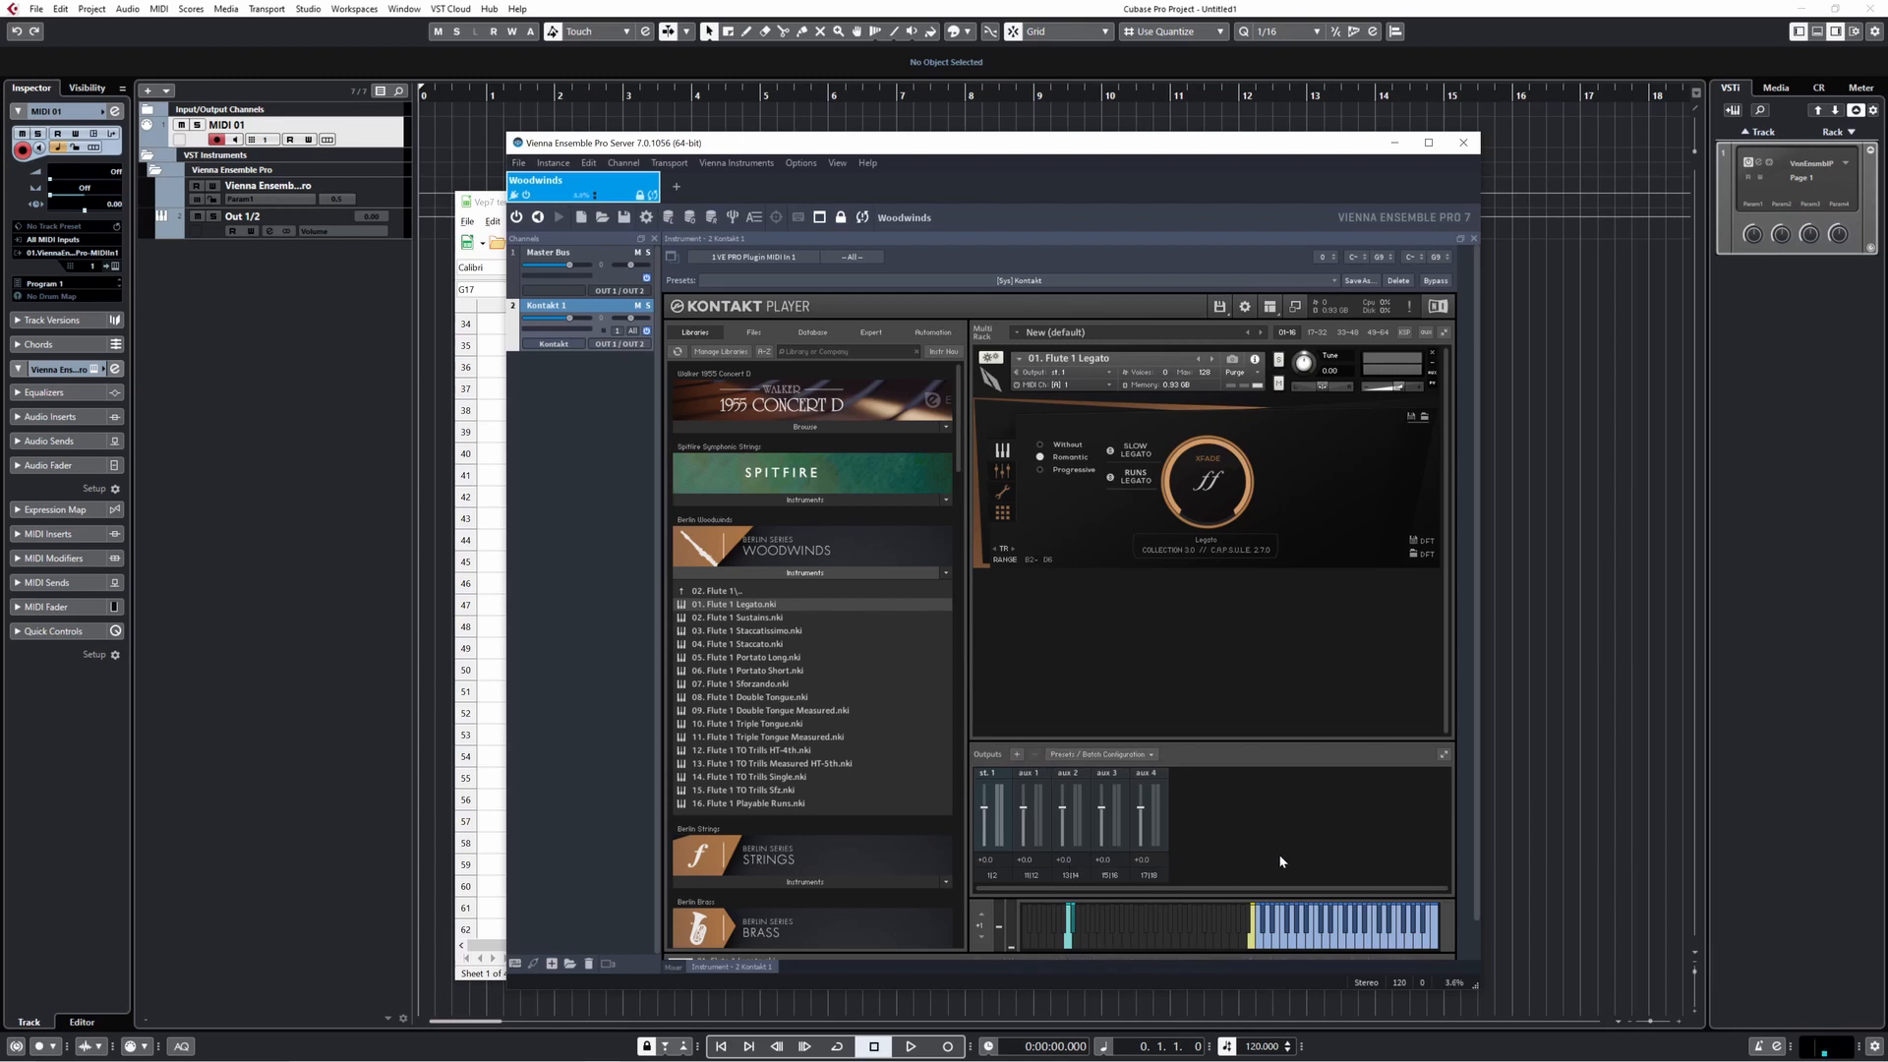
- Add one two-channel output in Kontakt, starting at Kt. aux 1 [1] with ascending output assignment
left_click(1269, 306)
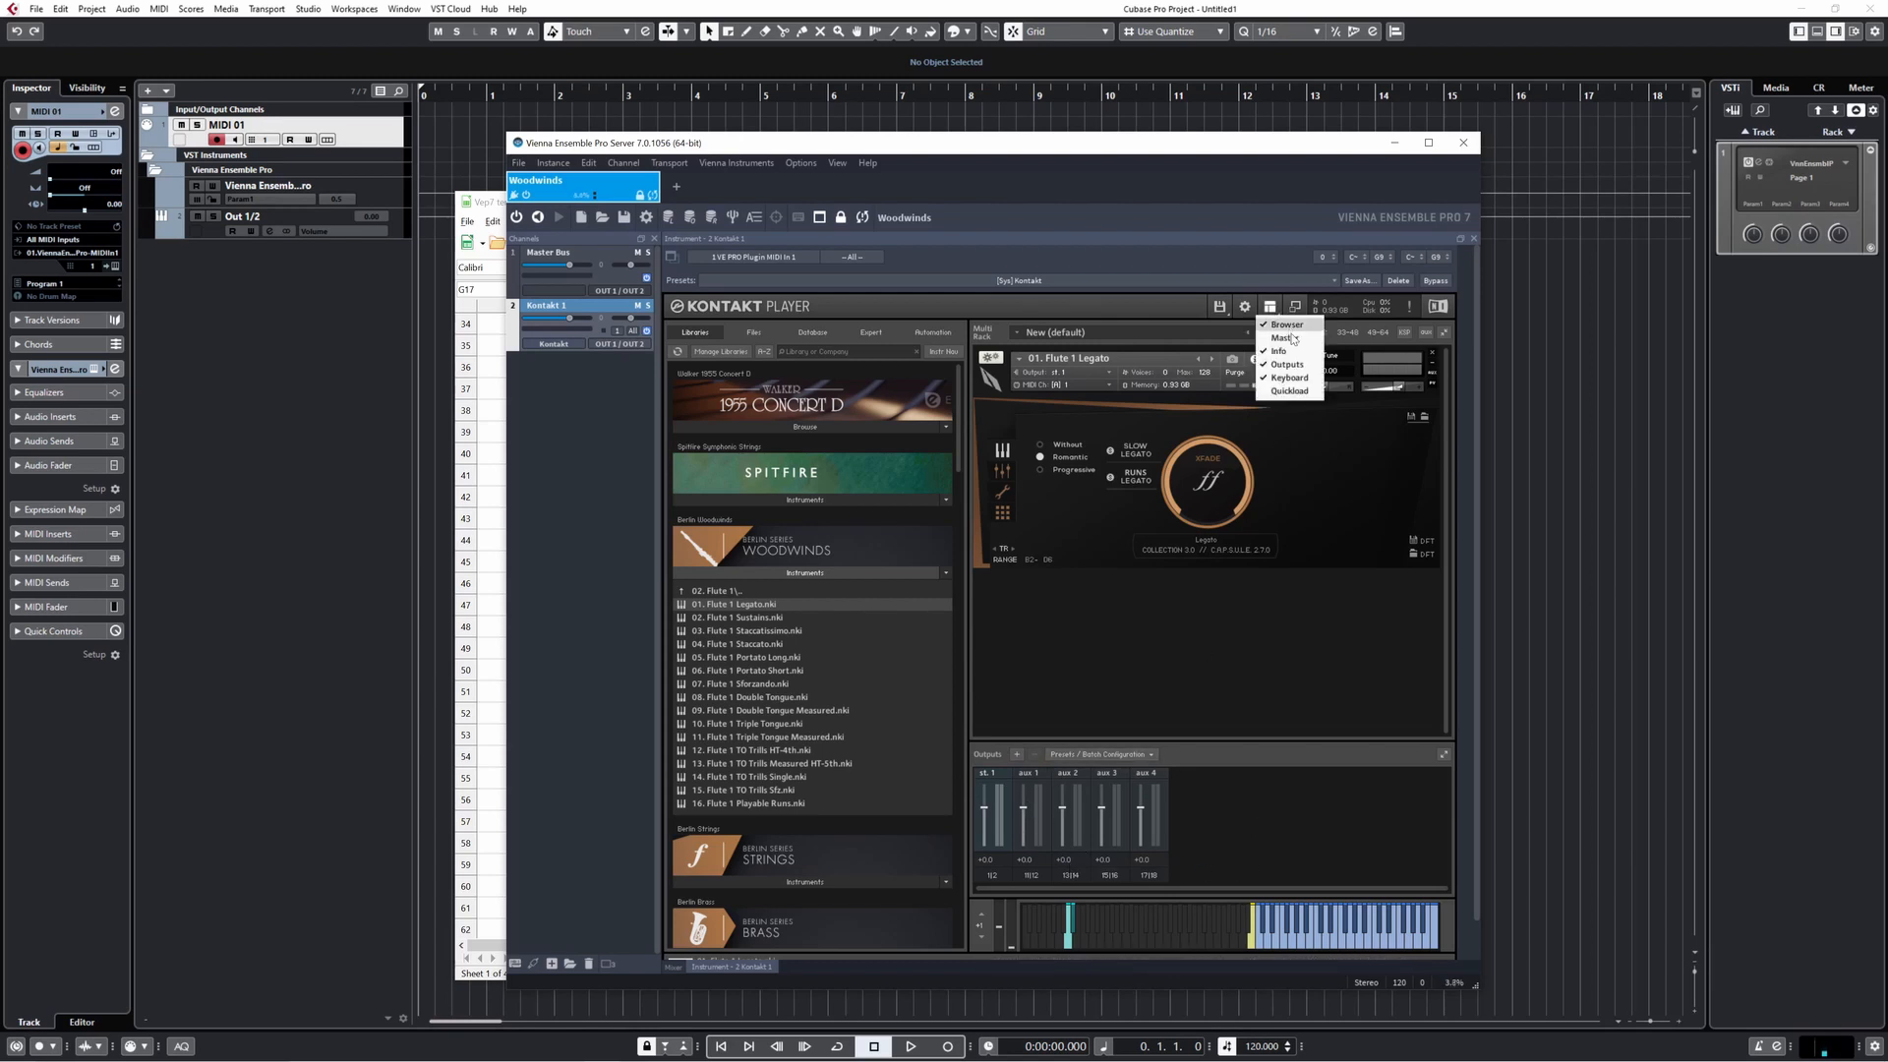
left_click(1224, 673)
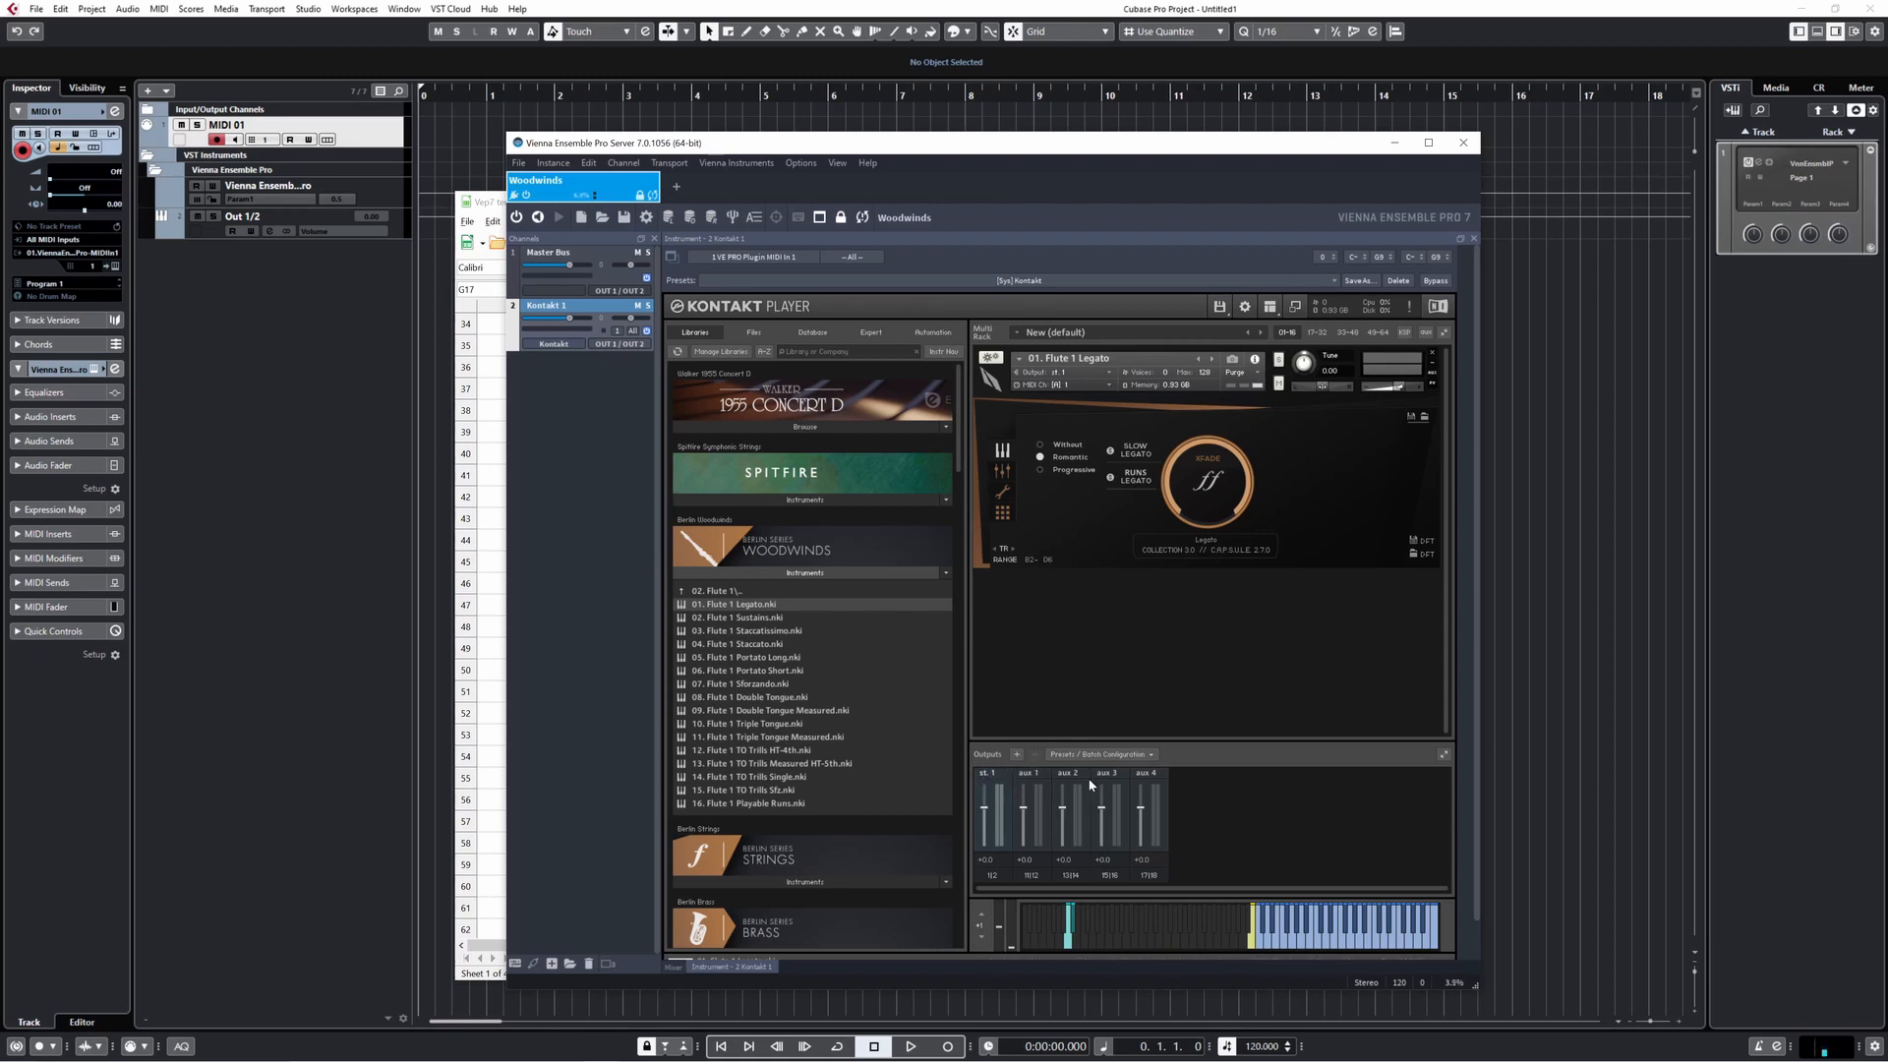
left_click(1017, 754)
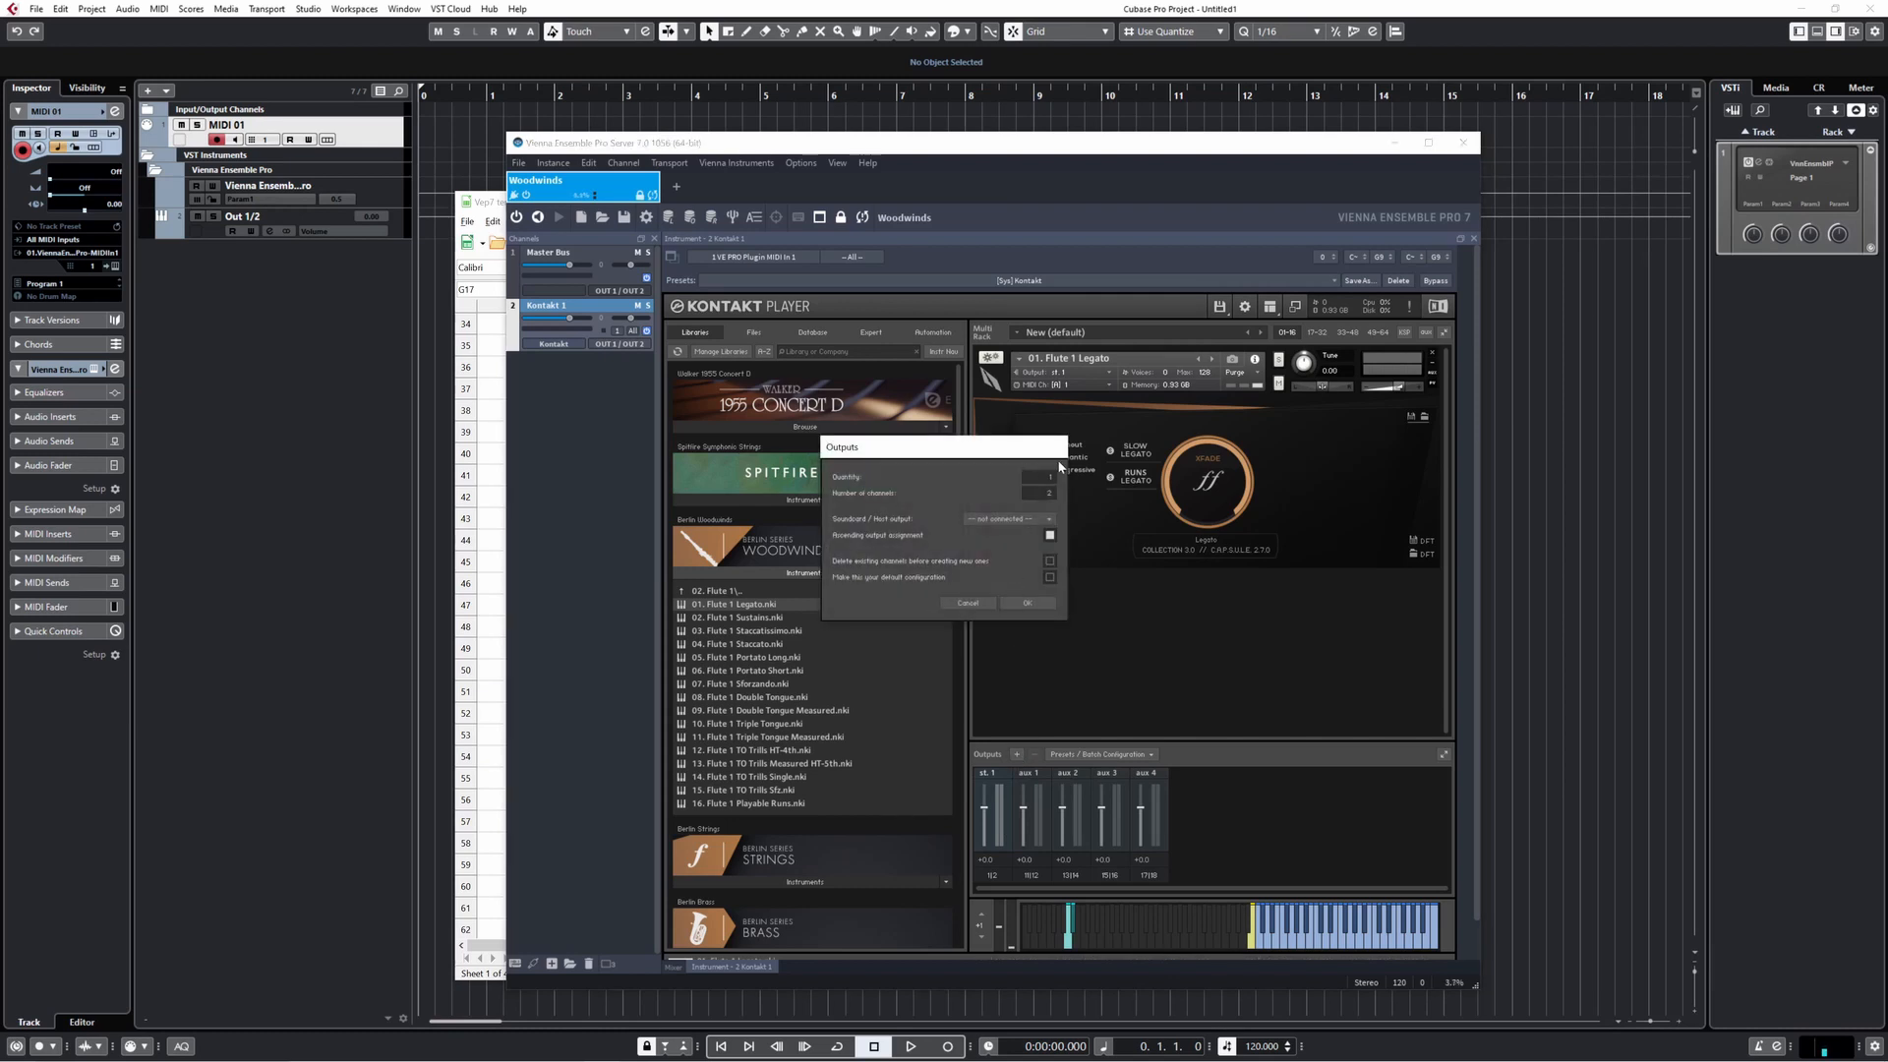
left_click(1007, 522)
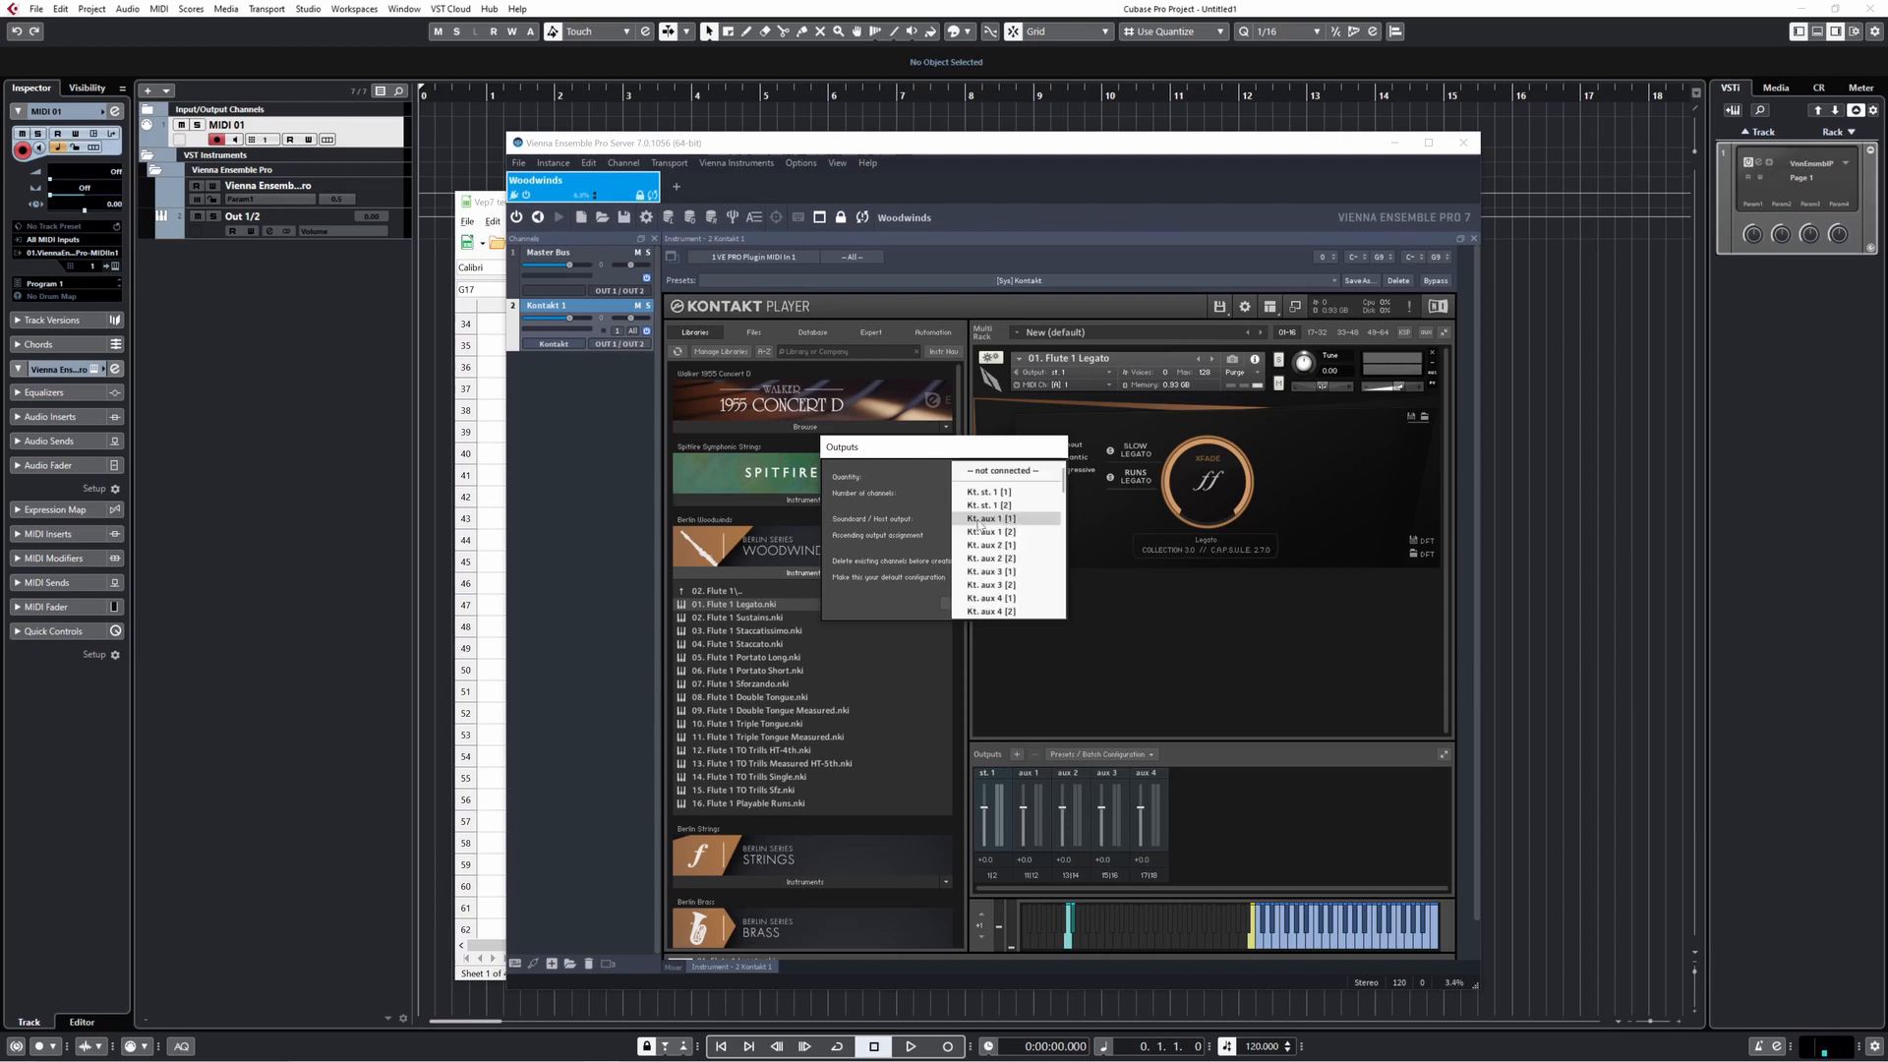
left_click(1004, 520)
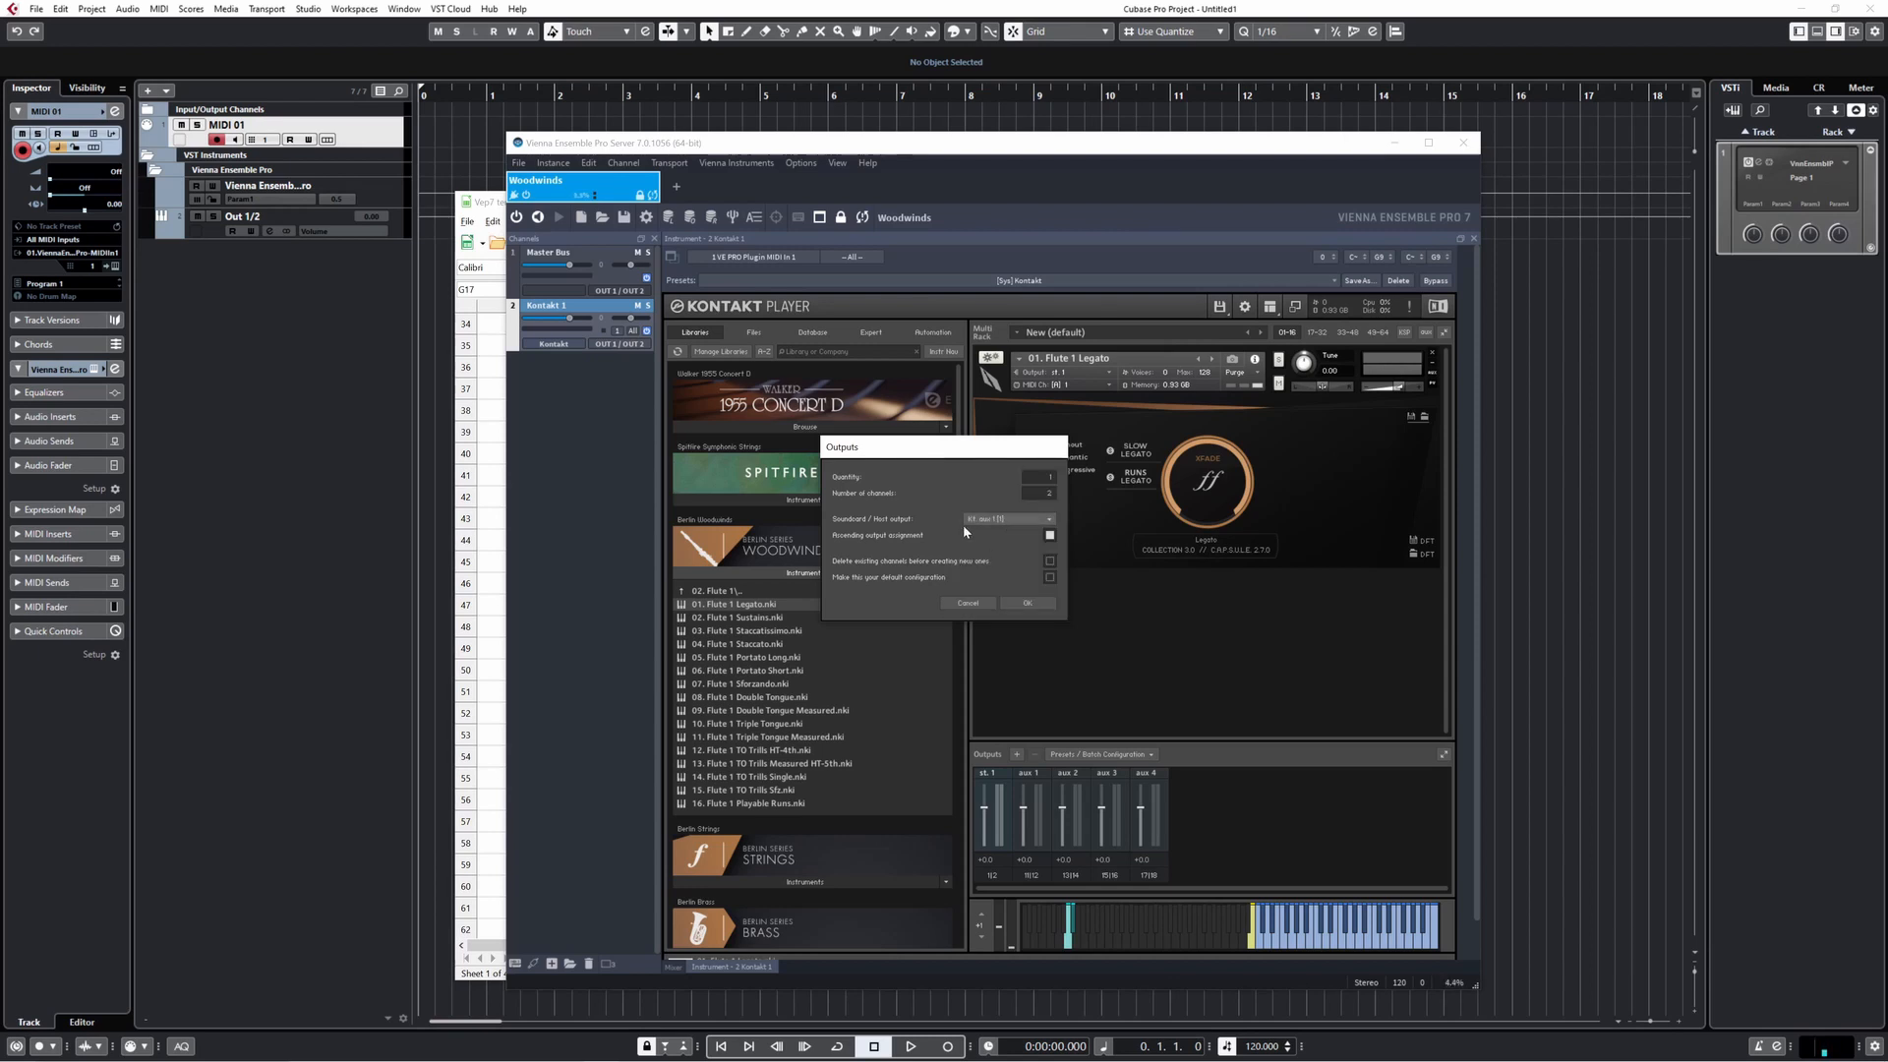
left_click(1027, 603)
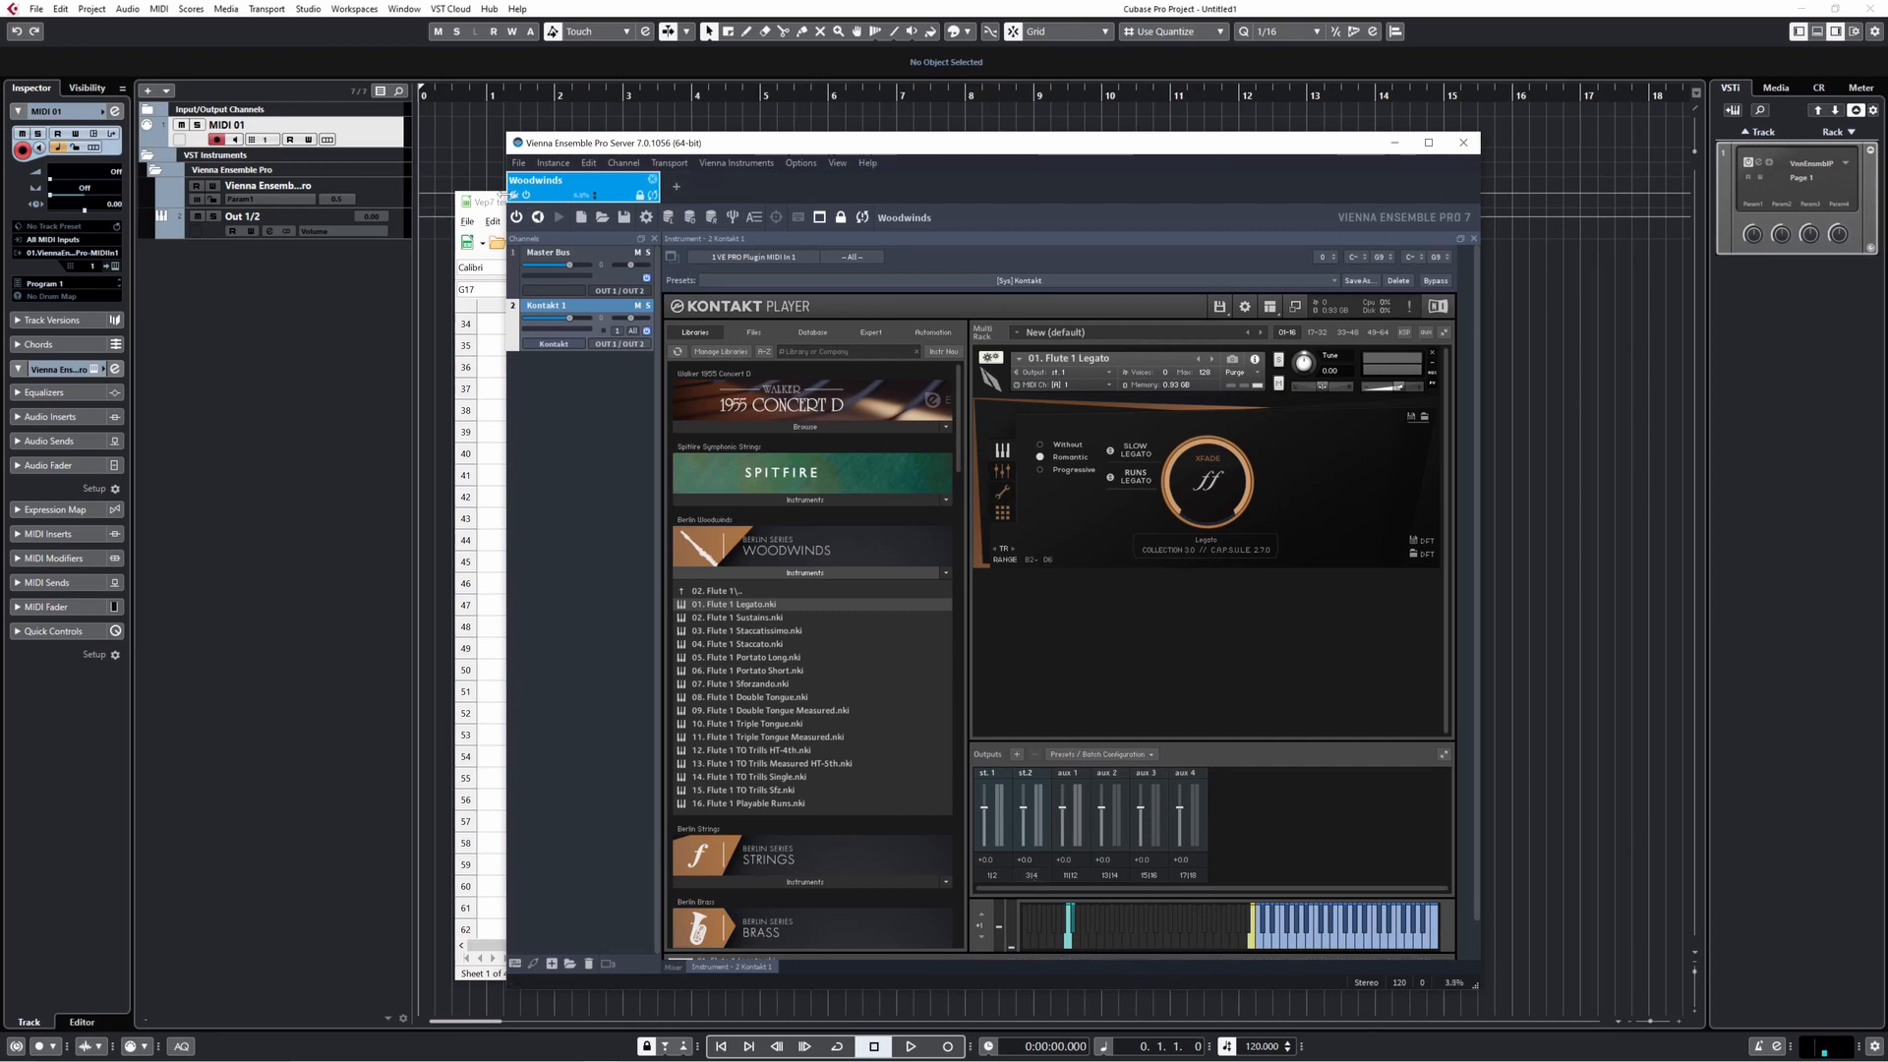
- Review the Audio Outputs column for all woodwinds in the template spreadsheet, then minimize it
left_click(497, 199)
scroll(1170, 441, "up", 11)
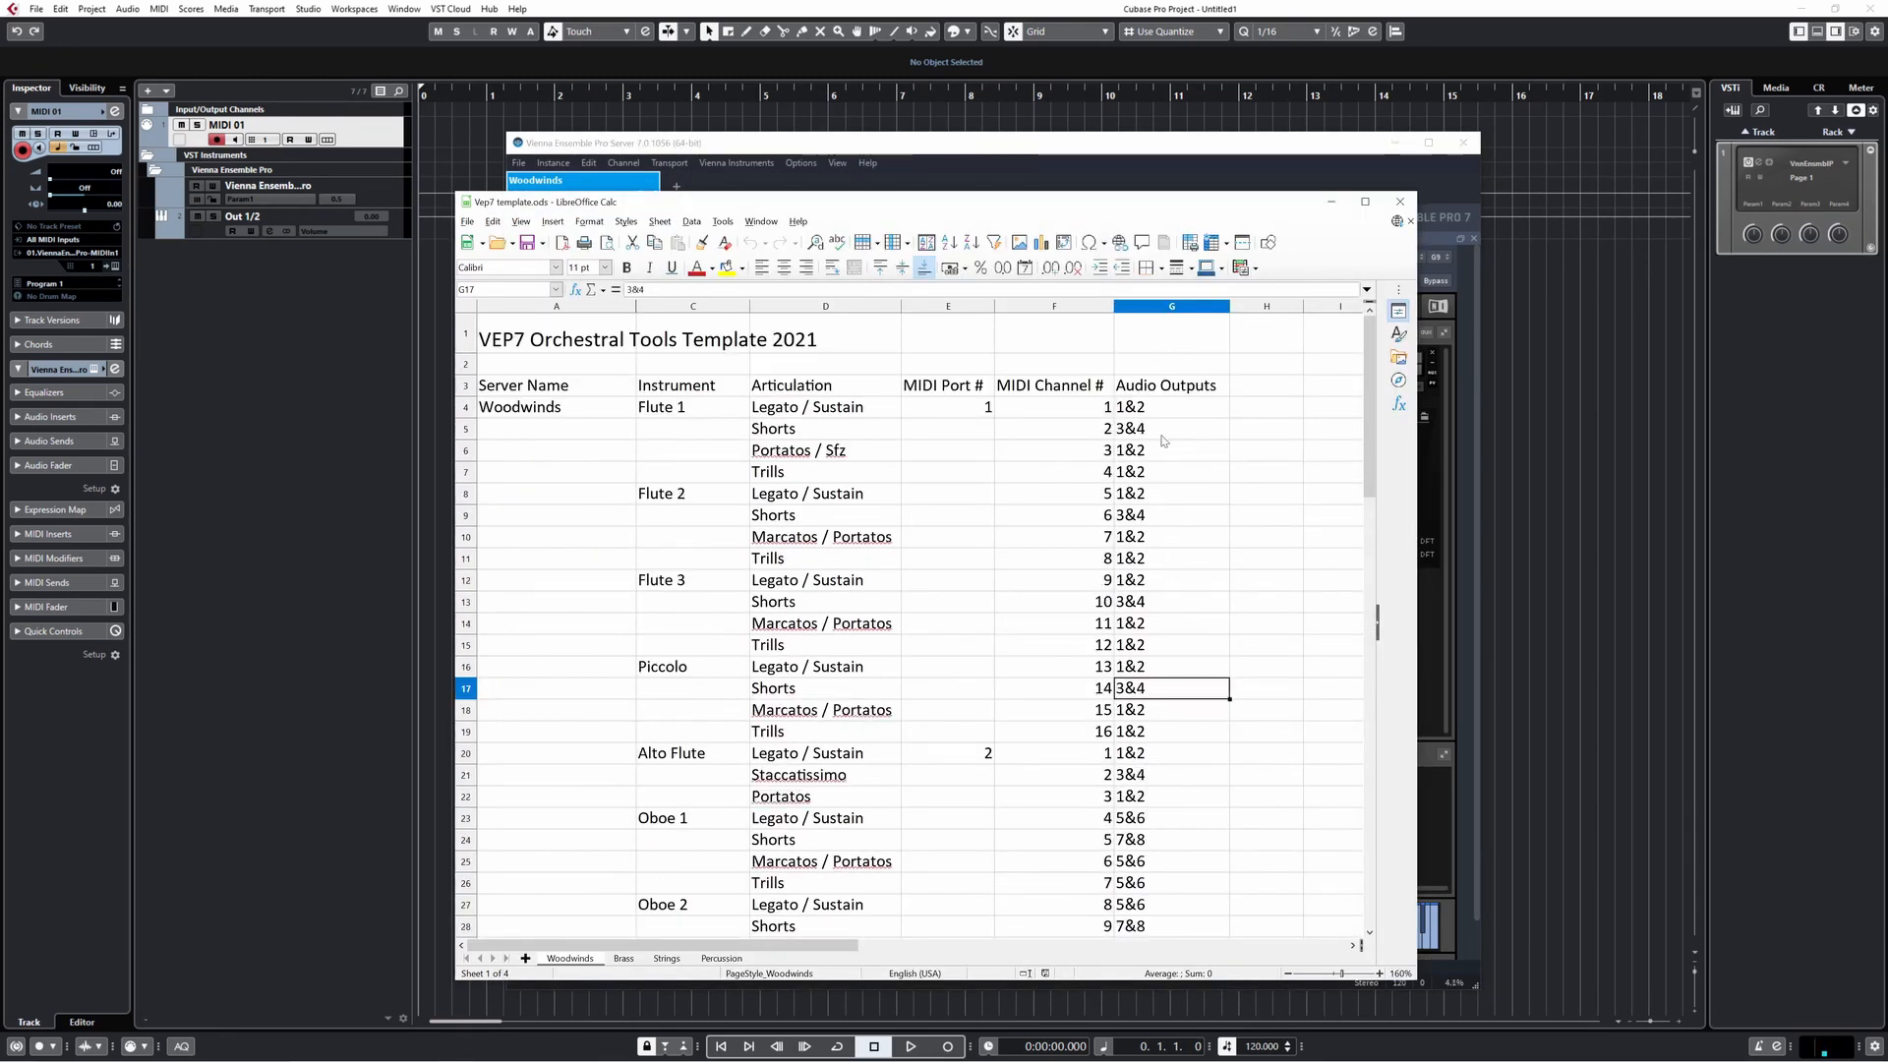
left_click(1148, 413)
scroll(1158, 472, "down", 2)
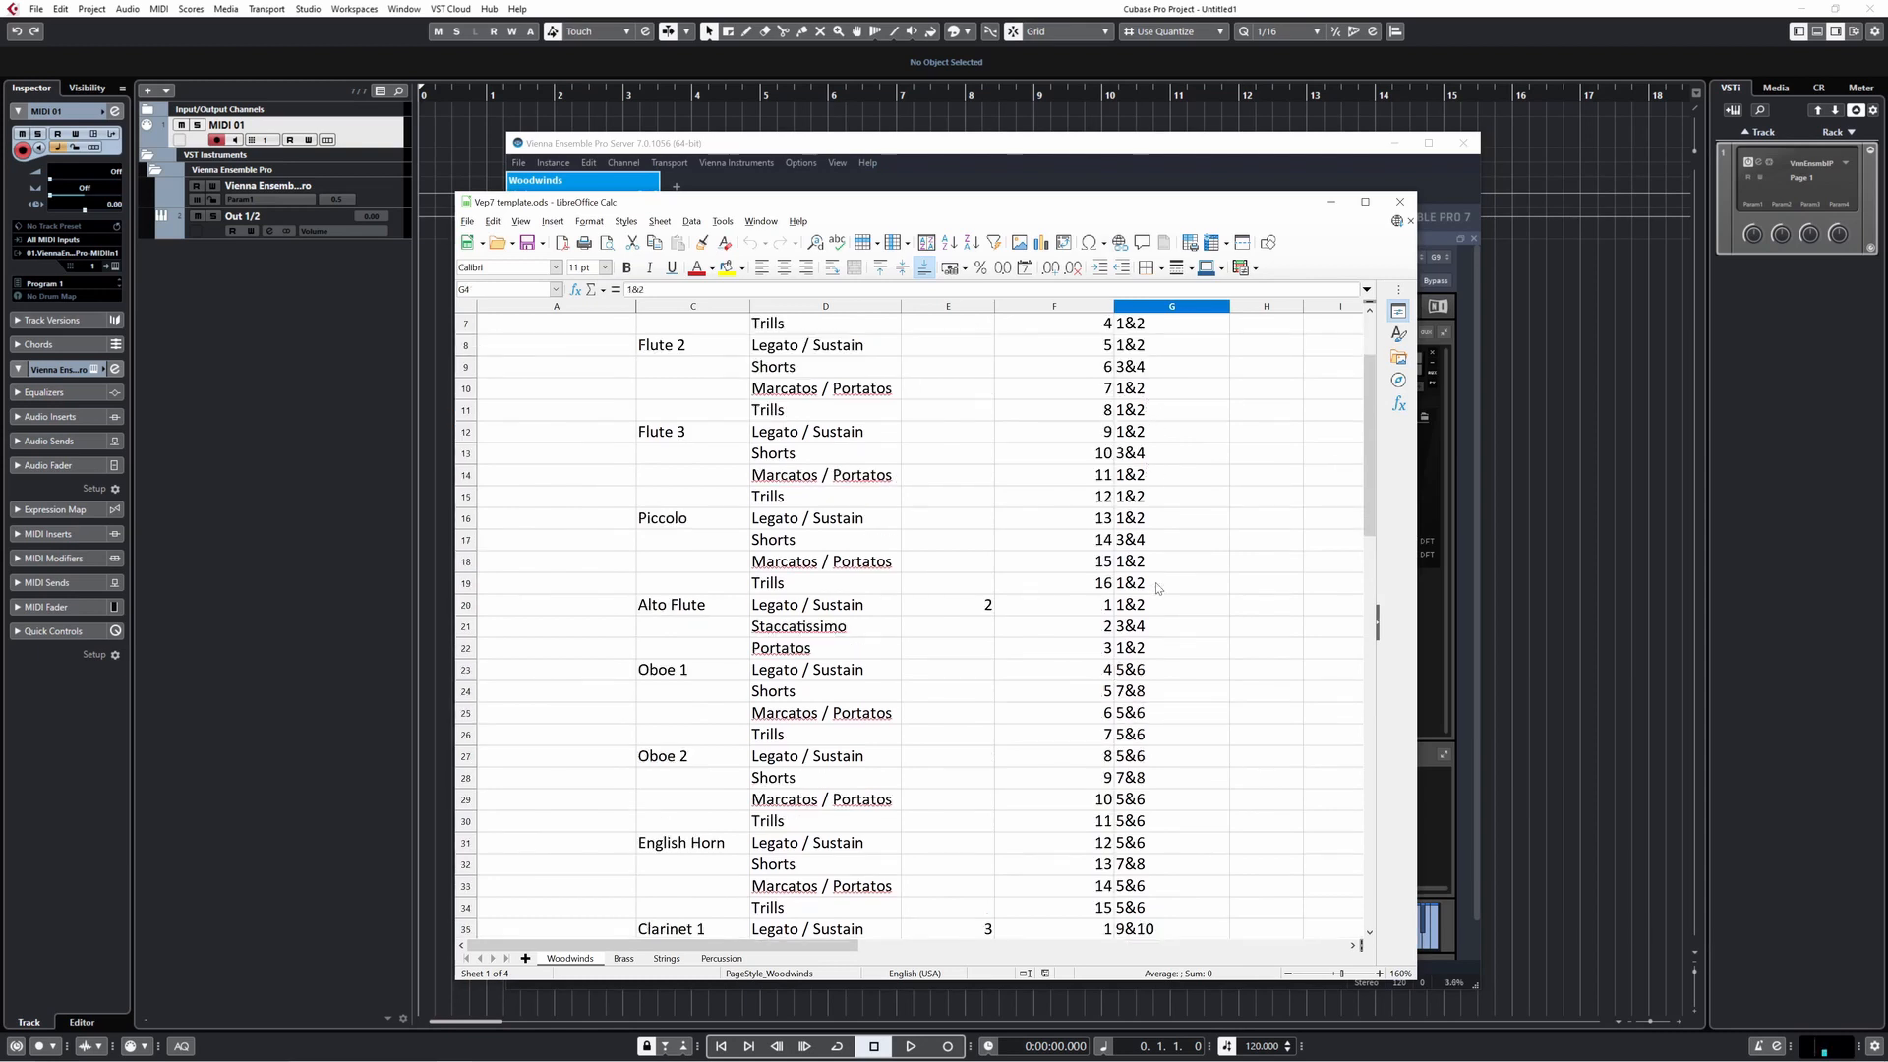
scroll(1160, 565, "down", 7)
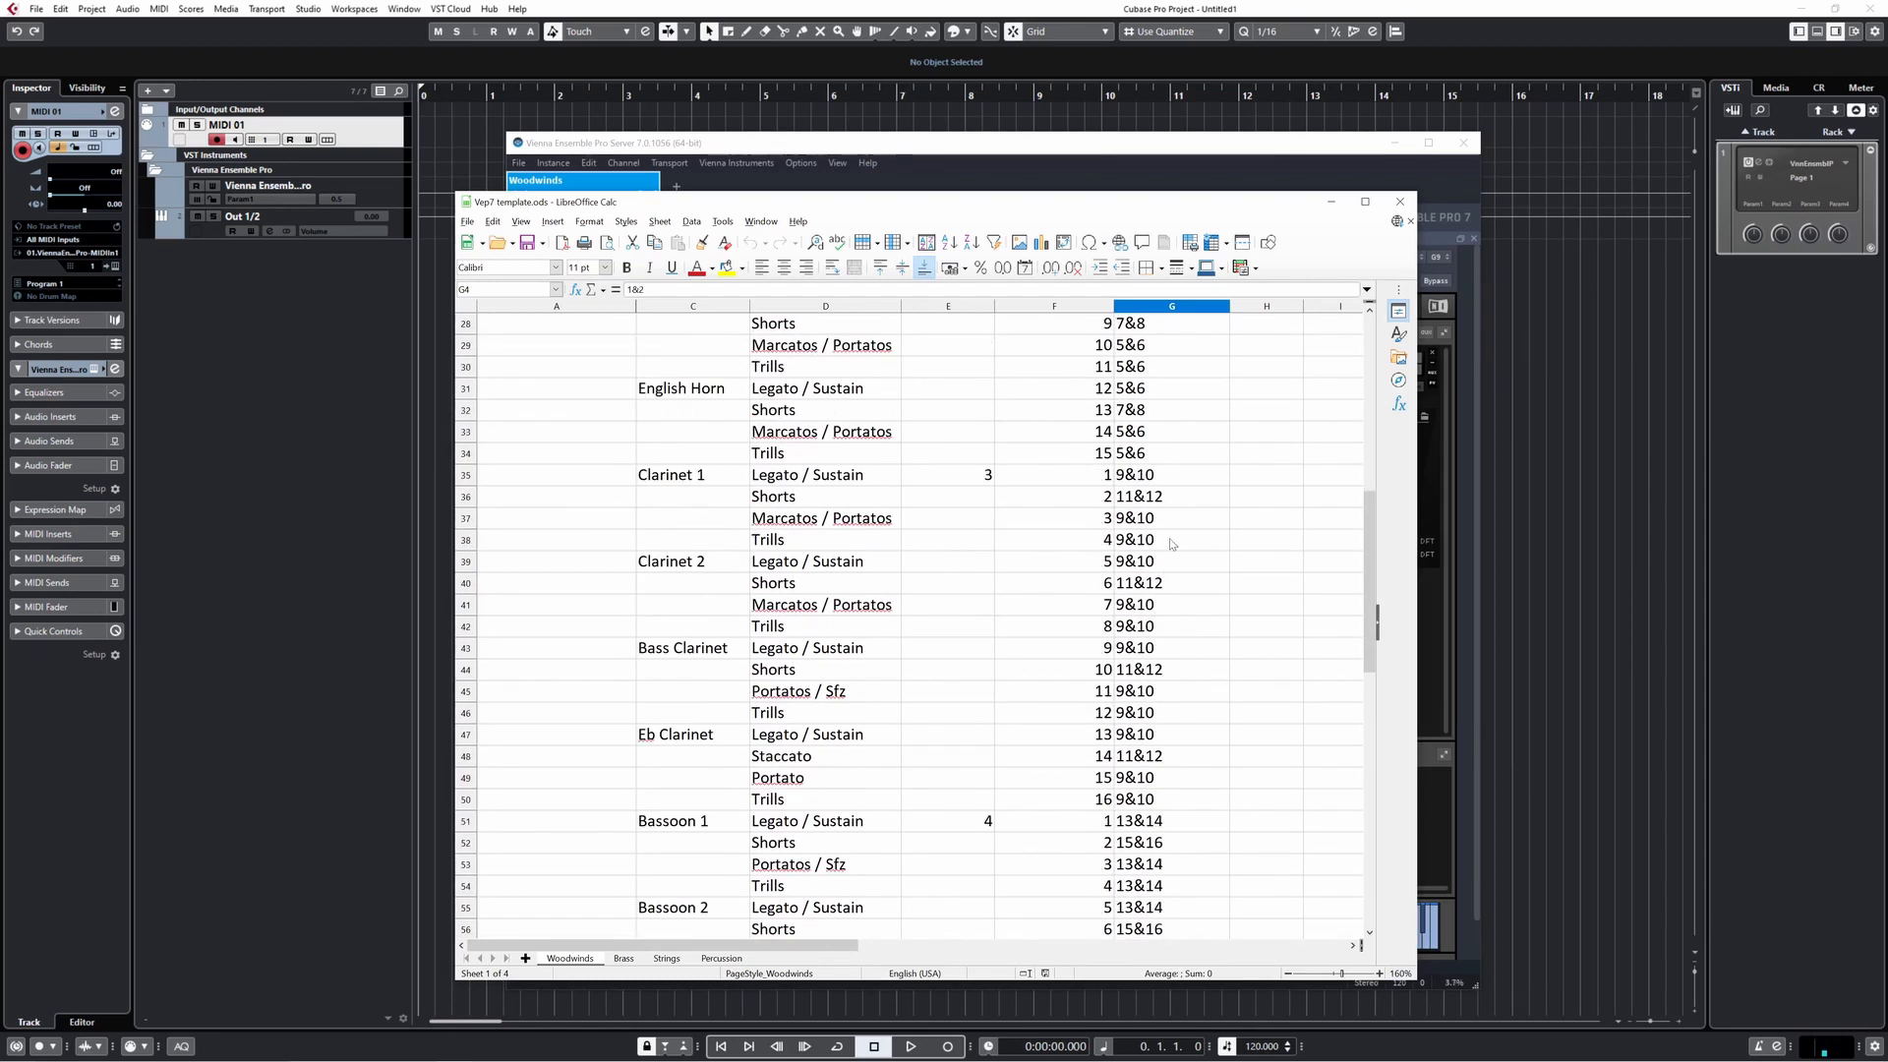
scroll(1170, 543, "down", 7)
scroll(1162, 629, "up", 16)
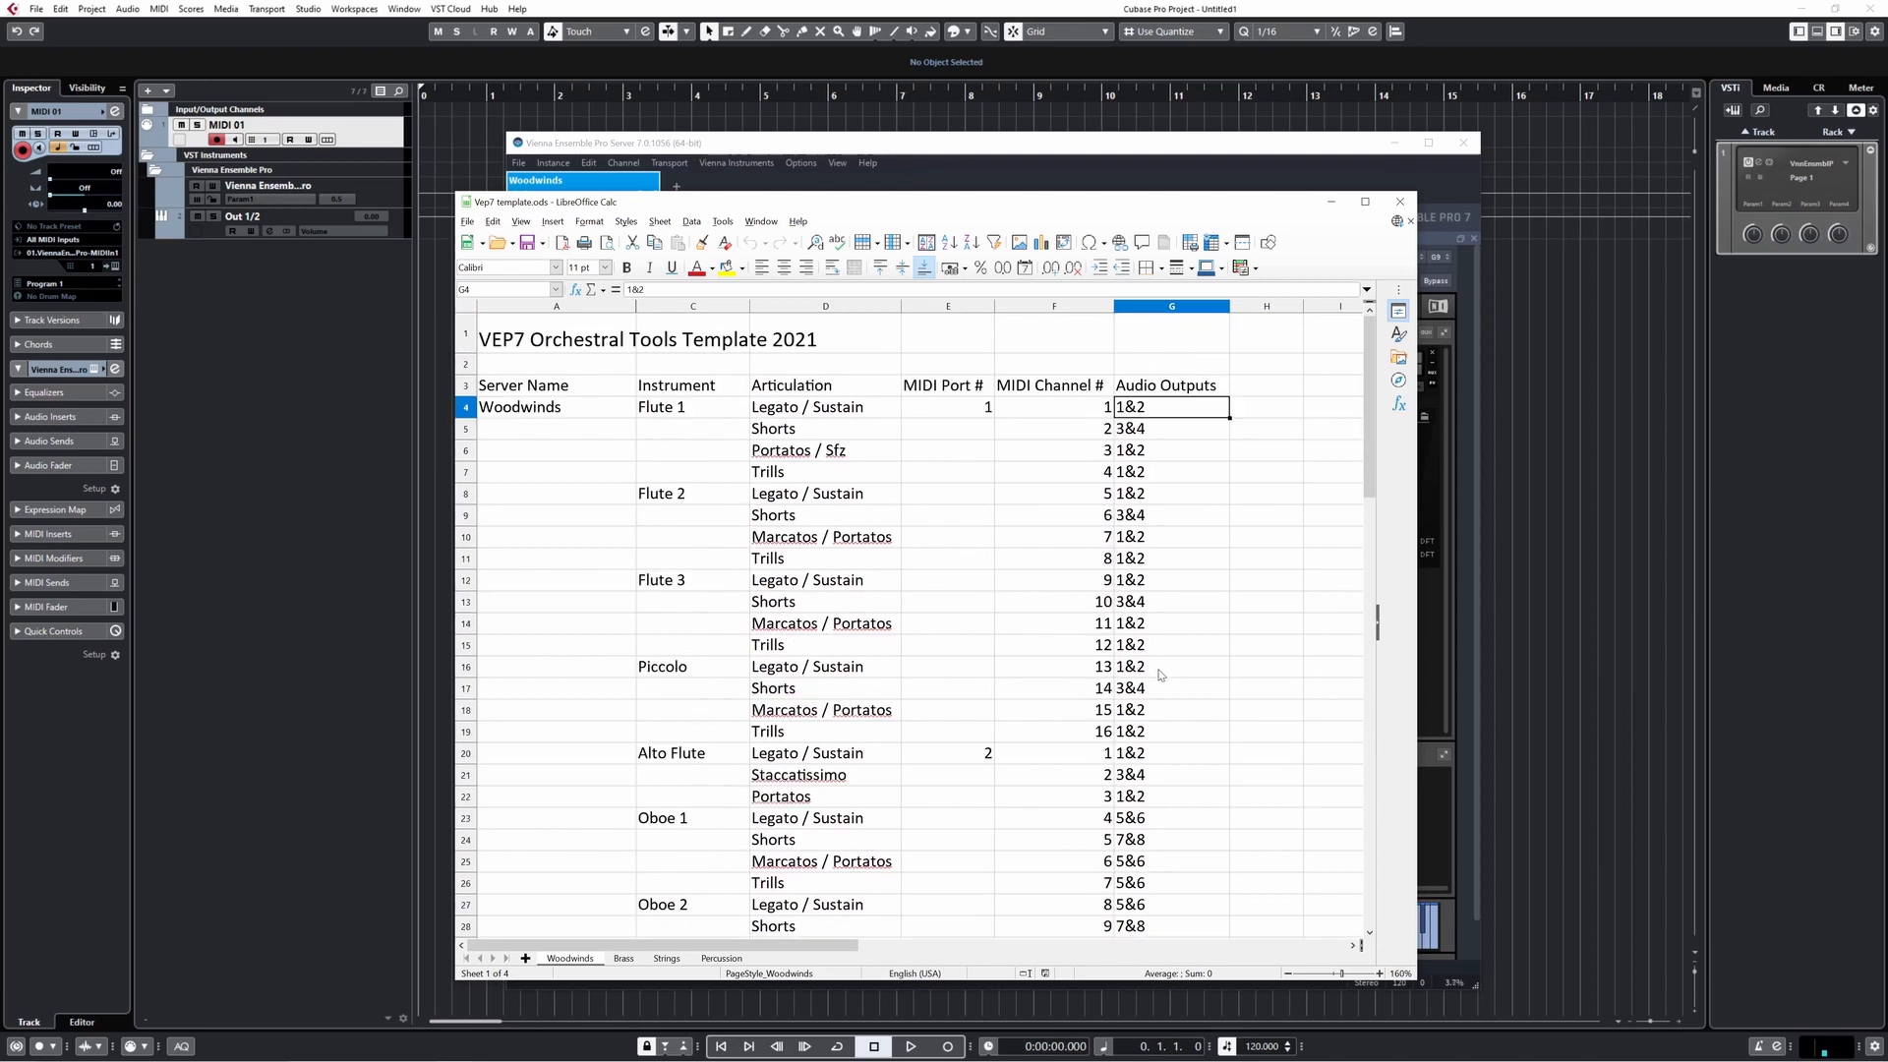
left_click(1332, 203)
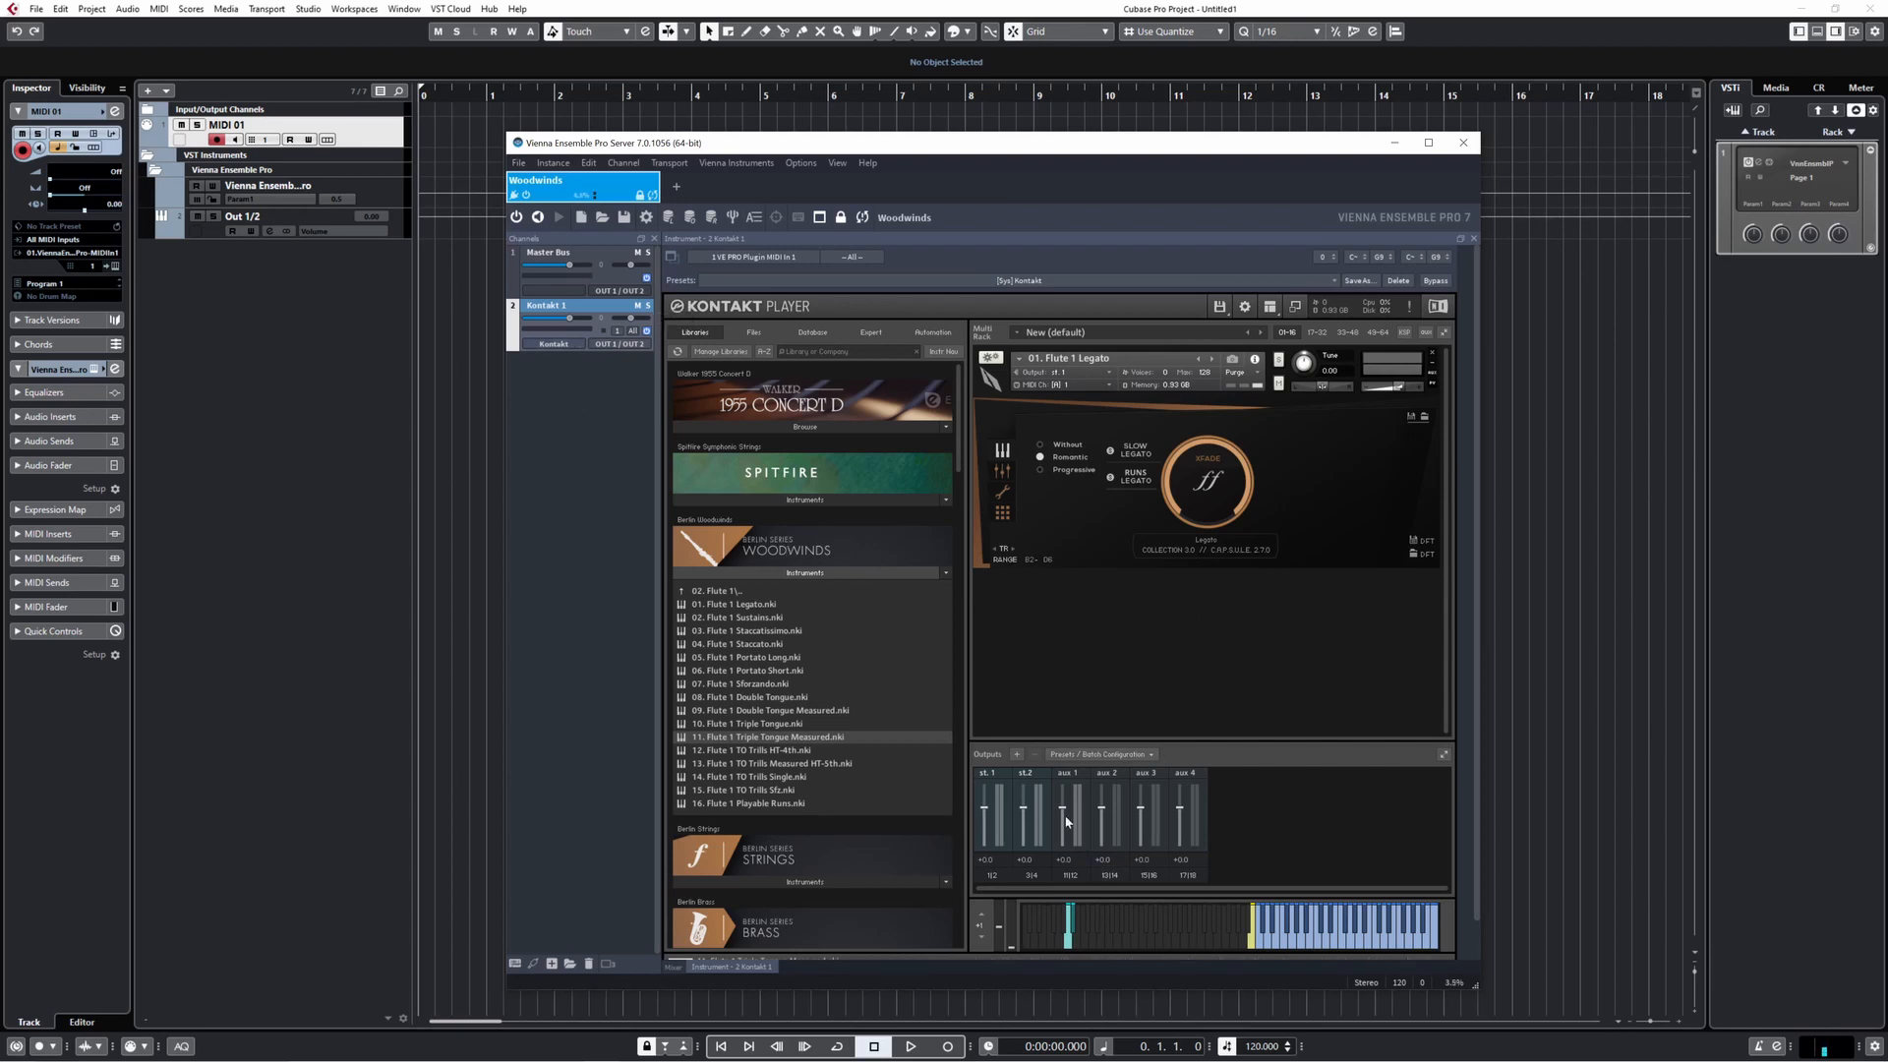
- Rename Kontakt's first two outputs as Flutes Long and Flutes Short
left_click(992, 775)
type("Flutes")
key("Return")
left_click(1026, 774)
type("Flutes Short")
- Load the 02. Flute 1 Multi patch from the Berlin Woodwinds Multi Articulations folder into the Kontakt rack
left_click(729, 591)
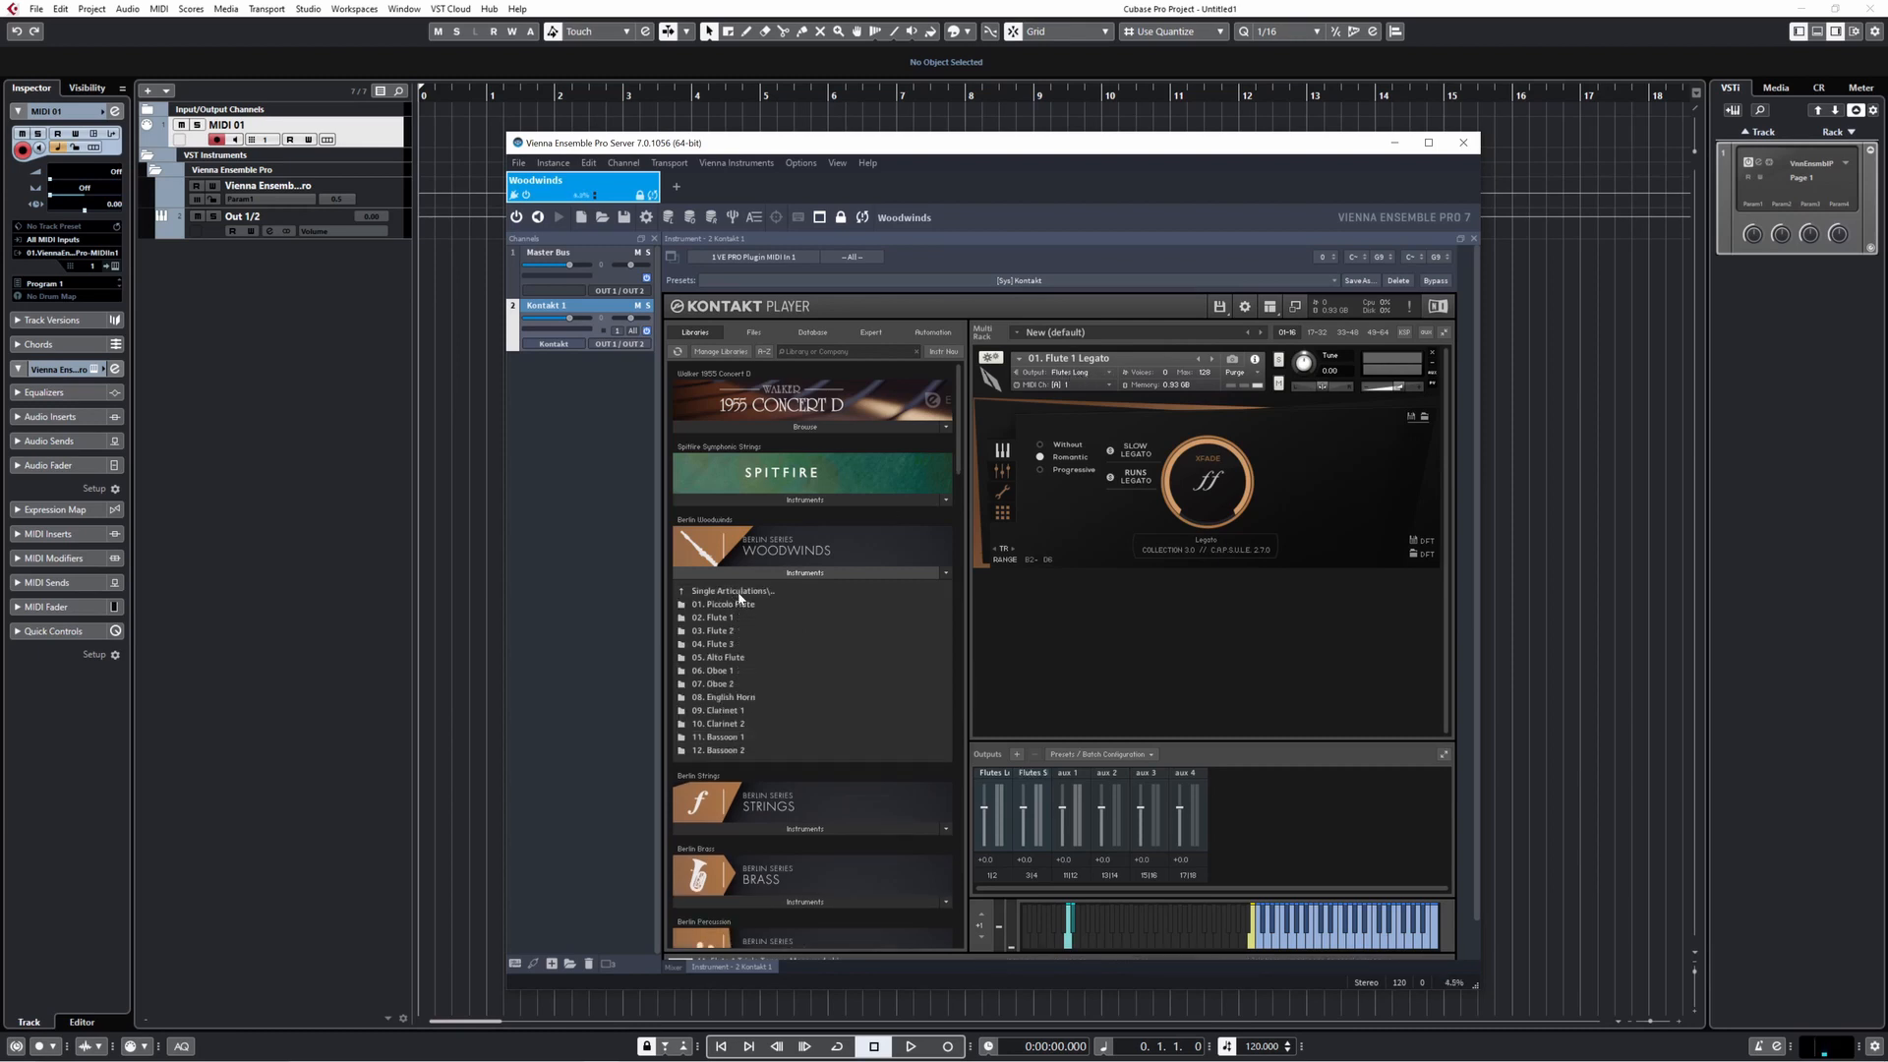
left_click(739, 592)
left_click(738, 607)
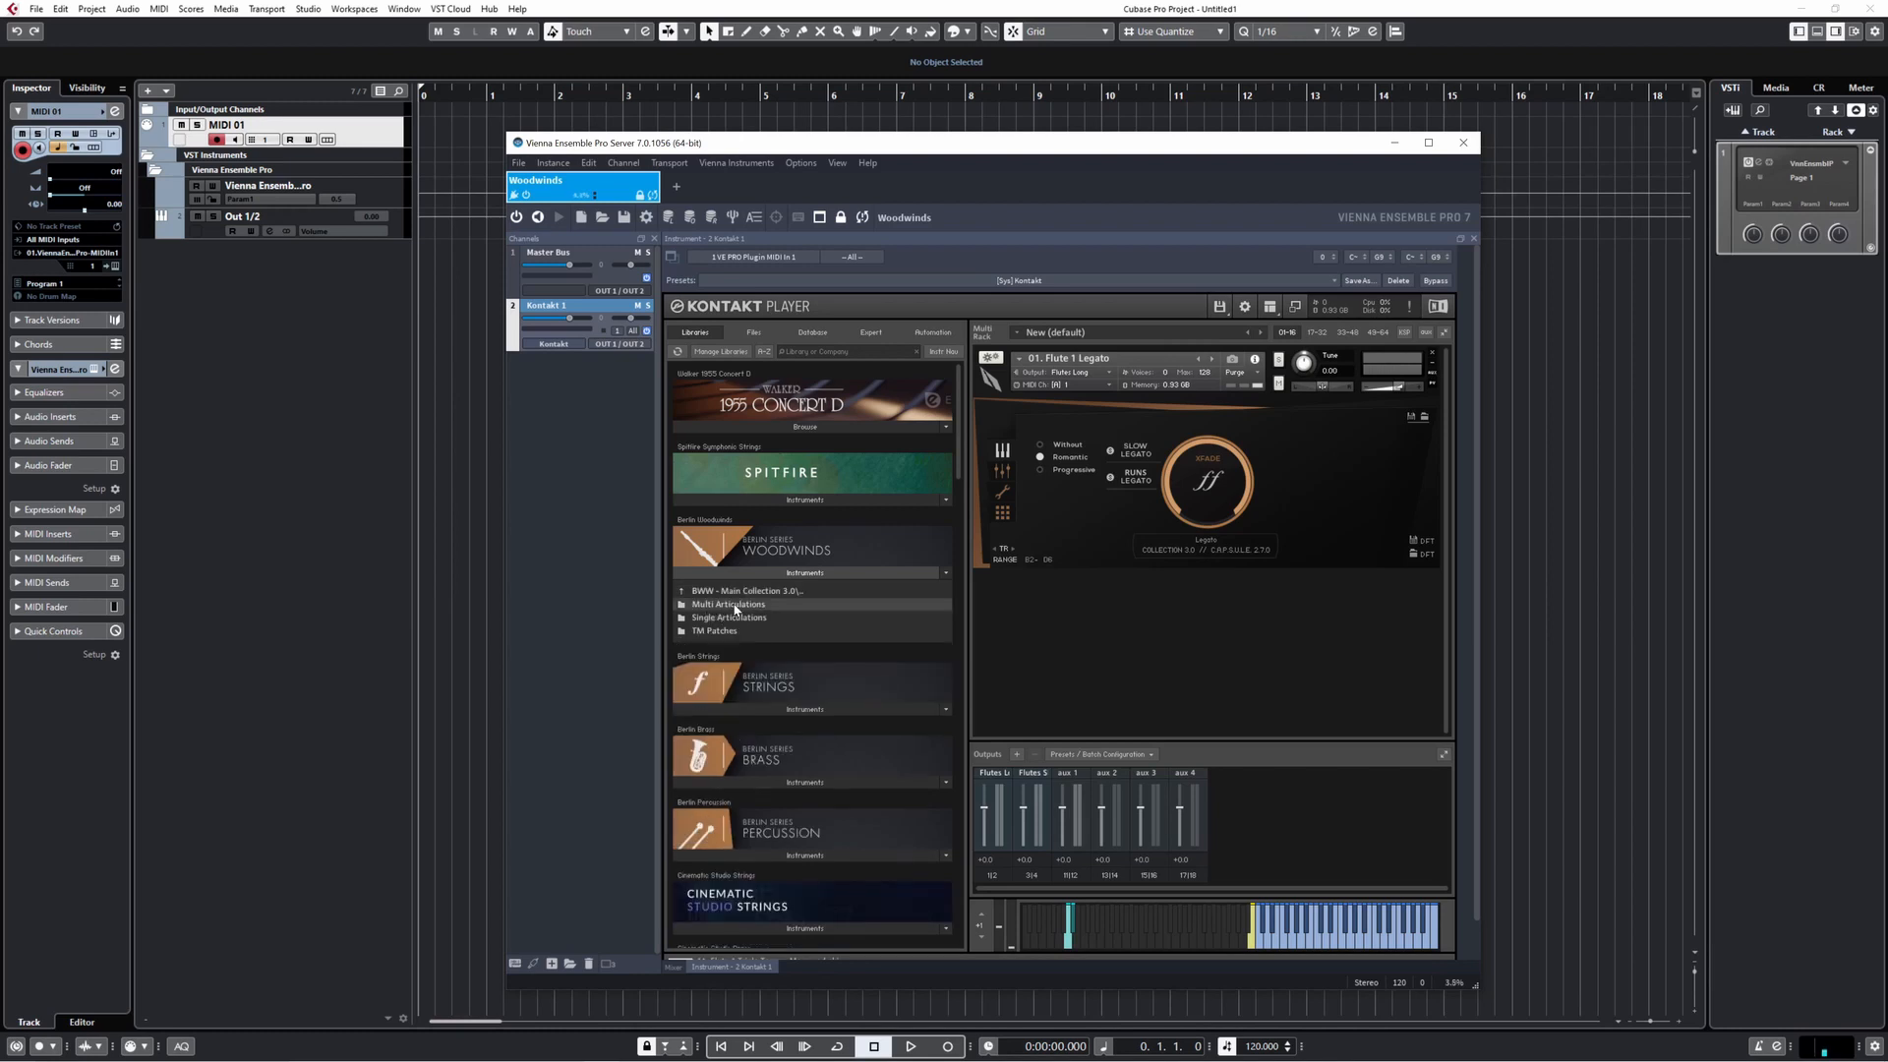
left_click(739, 616)
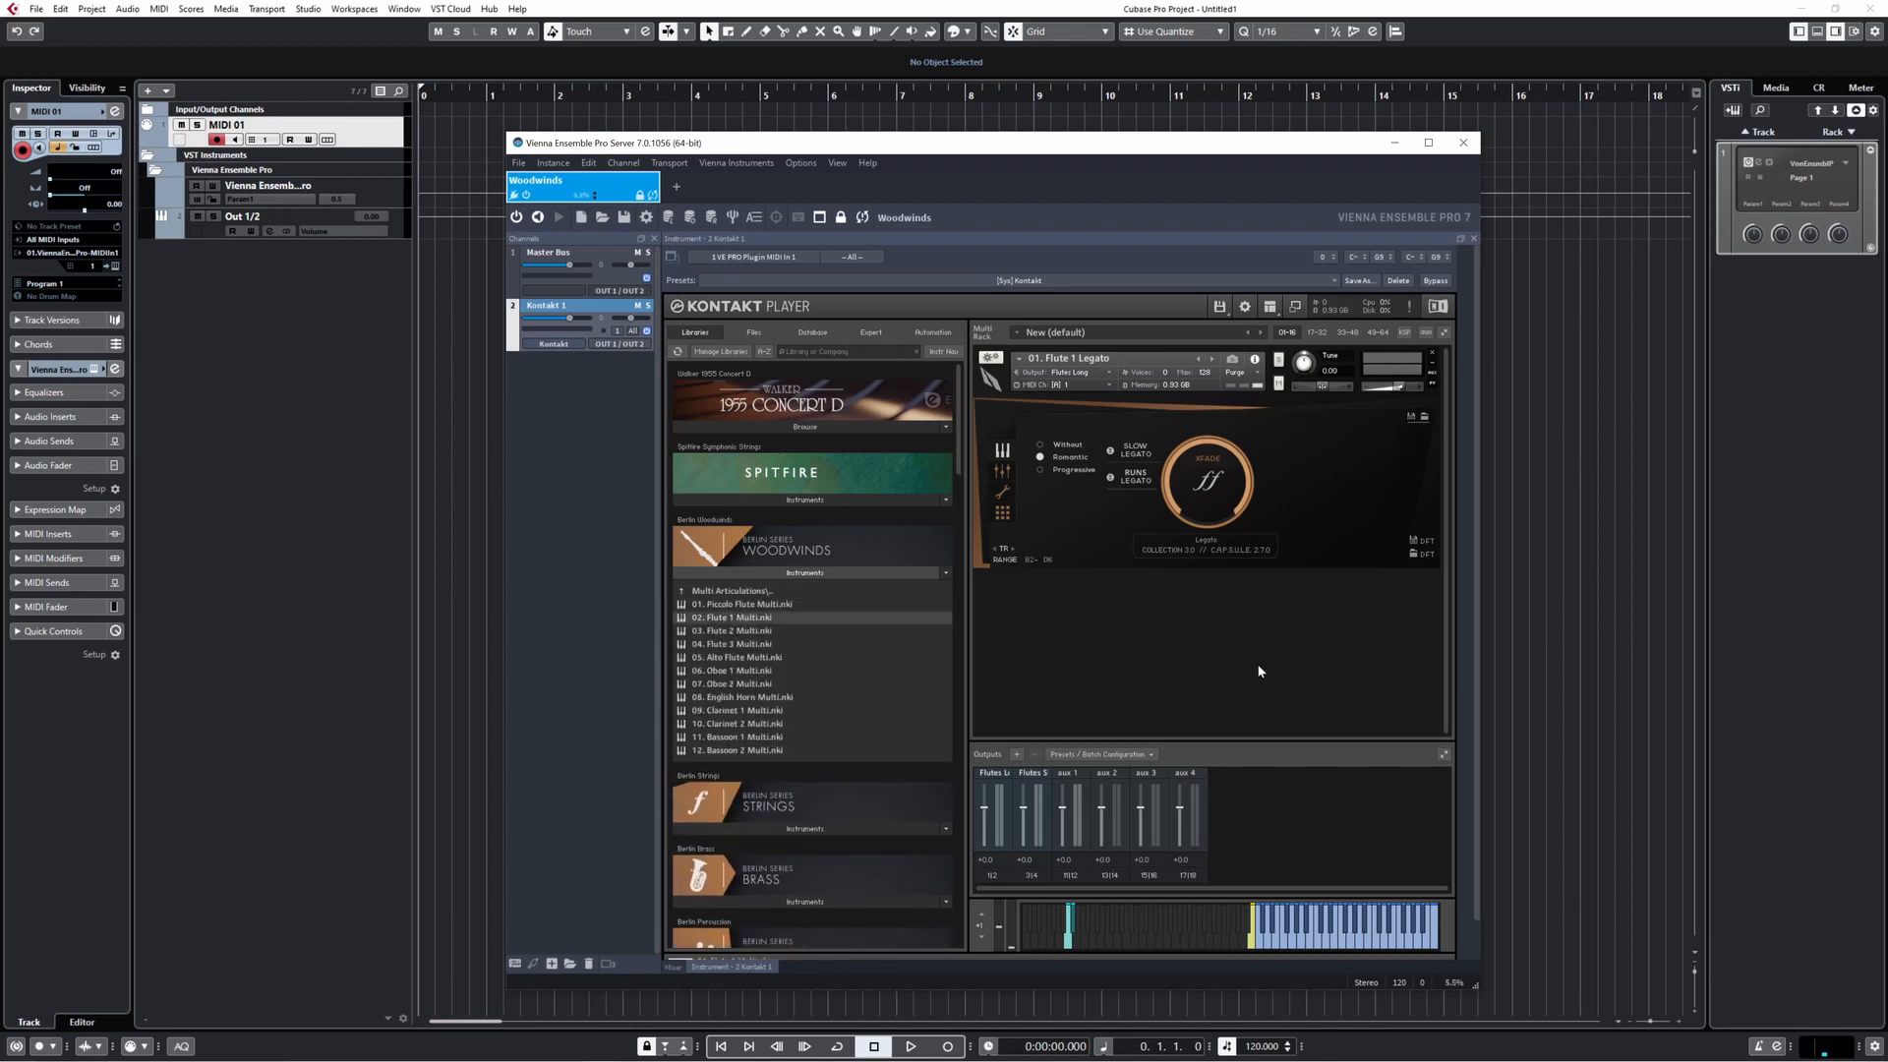
scroll(1259, 672, "down", 2)
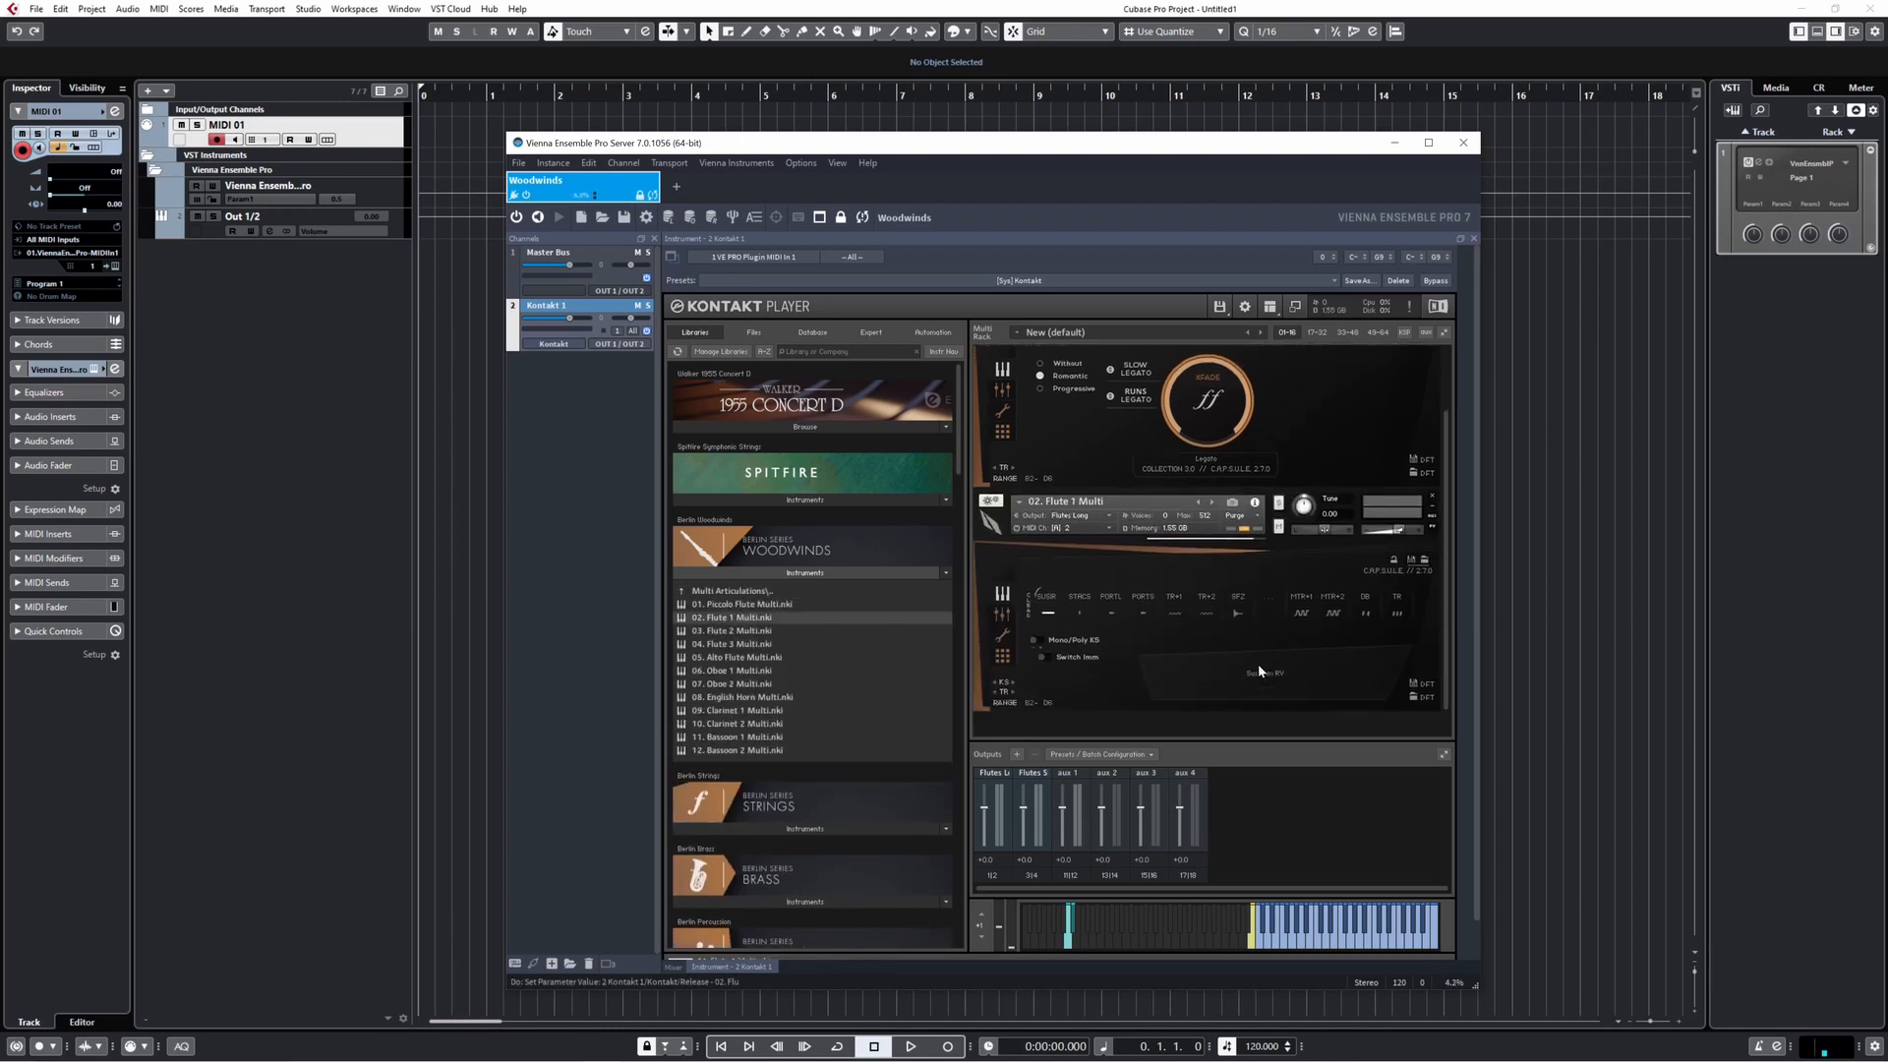
scroll(1259, 668, "down", 1)
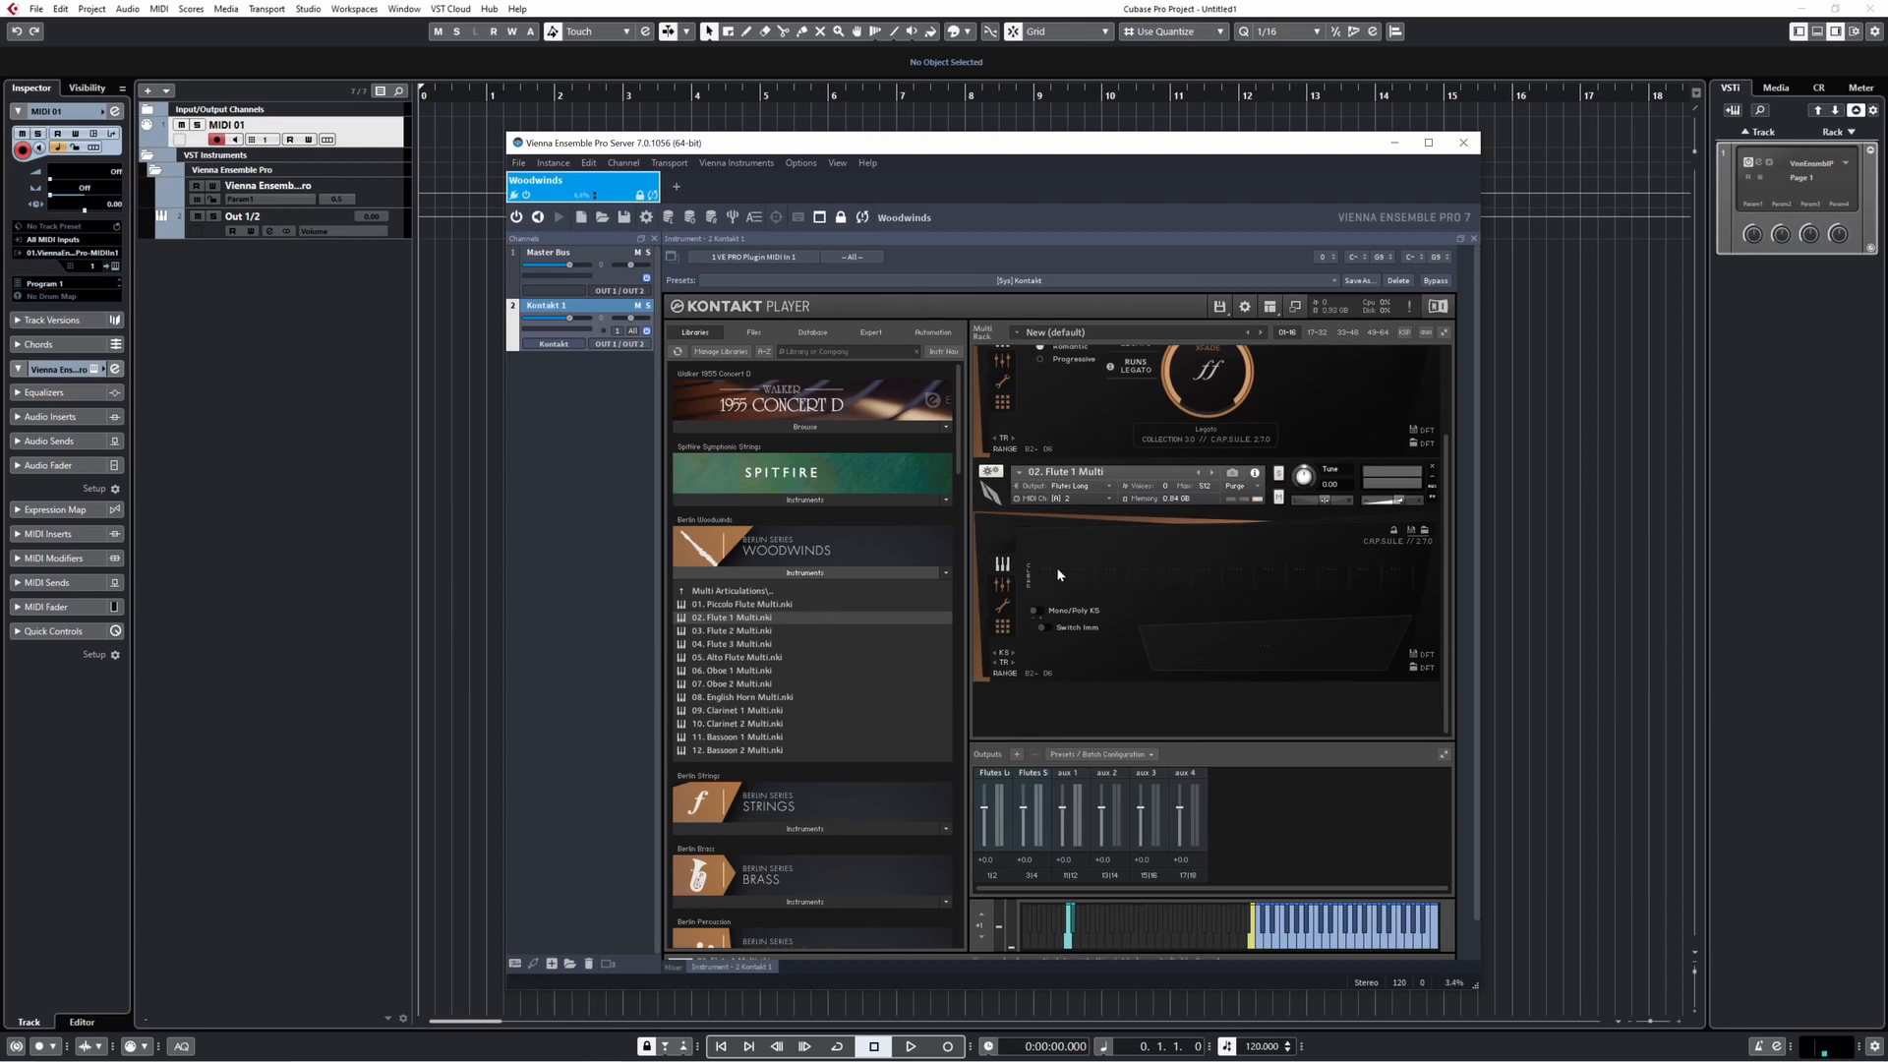
- Assign short articulations to the first two slots of Flute 1 Multi and route its output to Flutes Short
left_click(1056, 567)
left_click(1091, 594)
left_click(1078, 566)
left_click(1118, 590)
left_click(1109, 486)
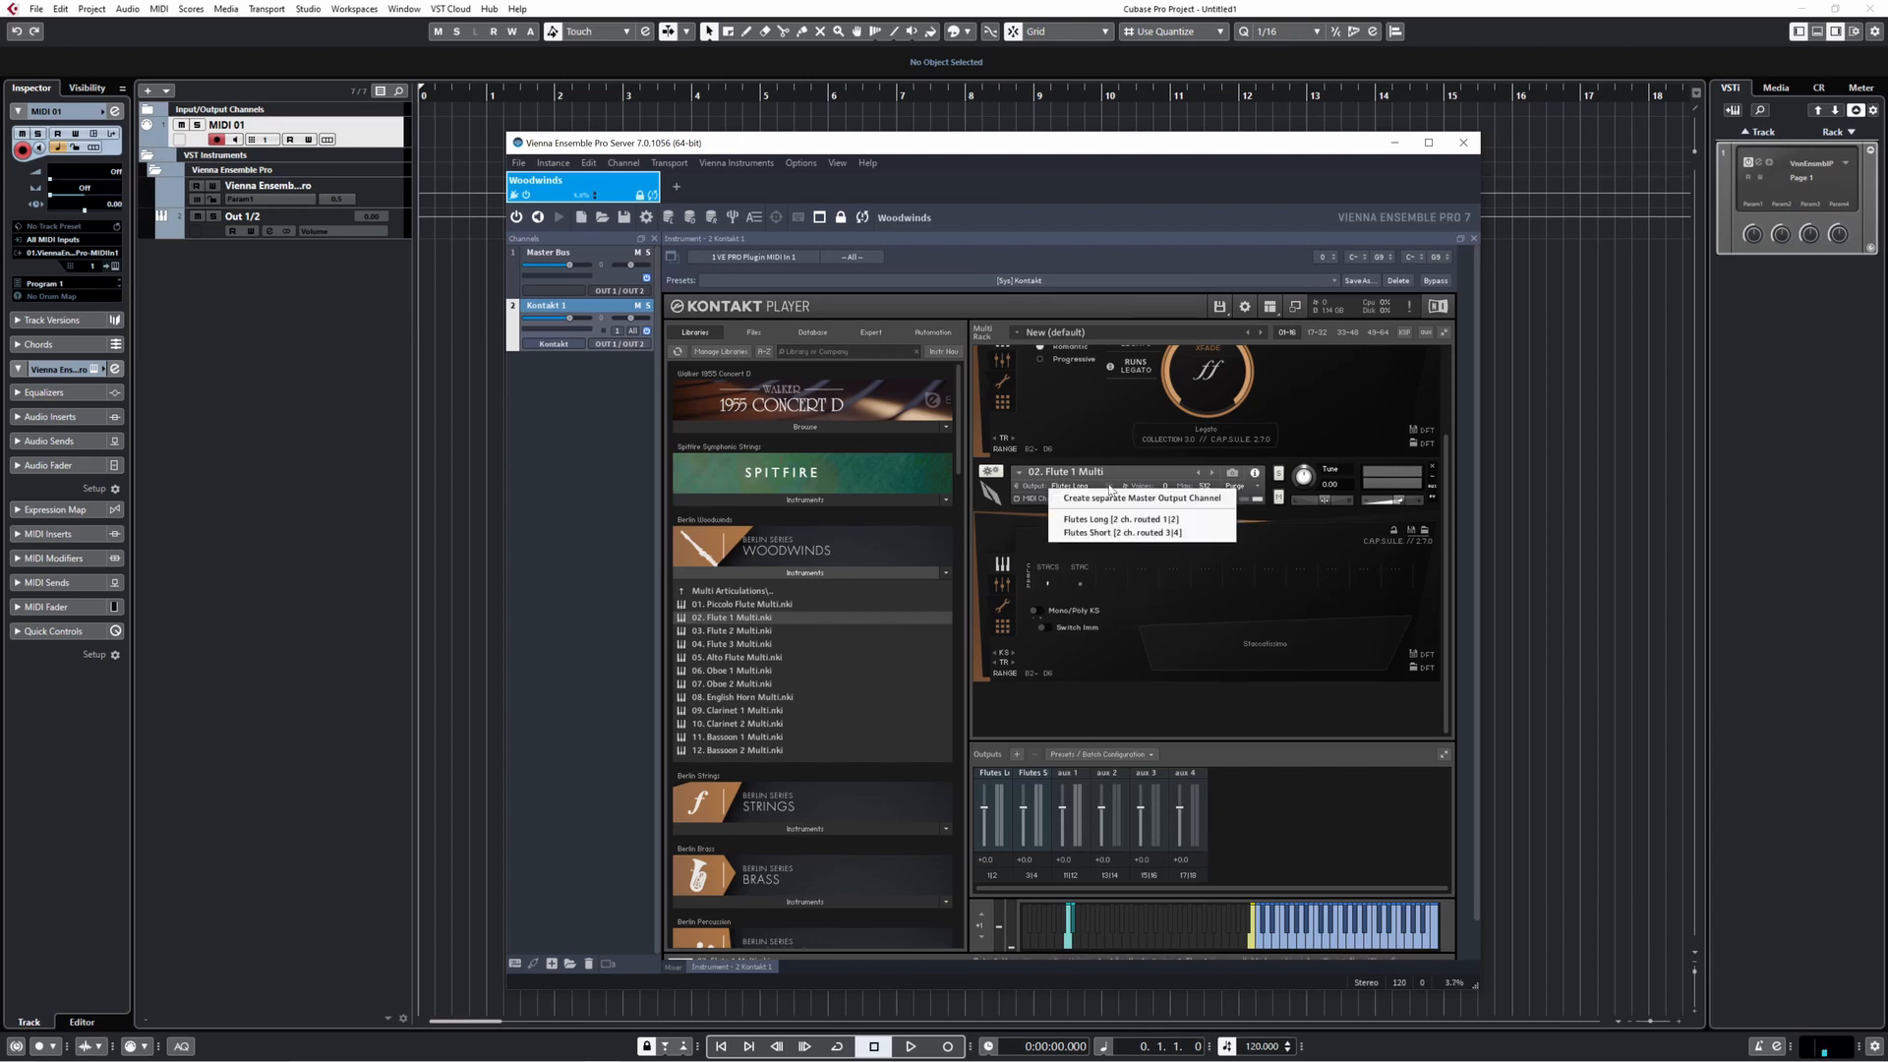
left_click(1090, 533)
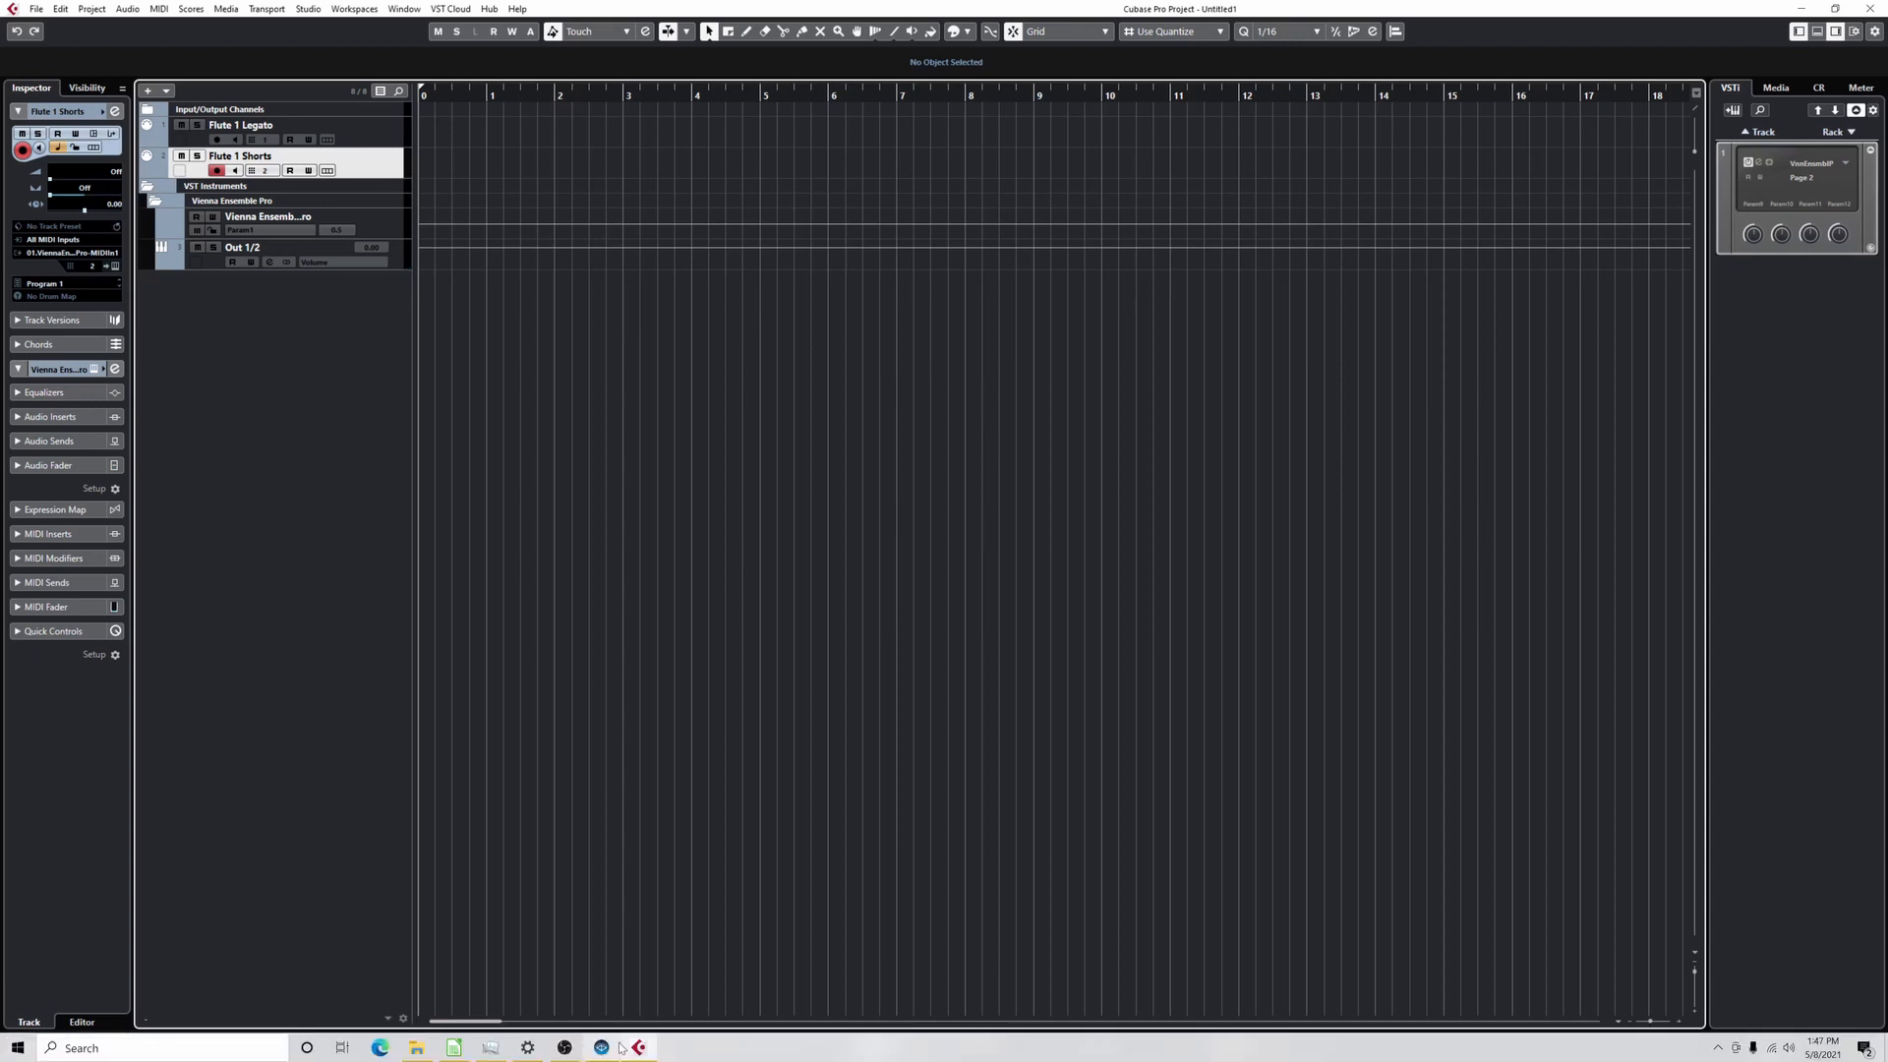
- Switch to Vienna Ensemble Pro, select All as the Kontakt 1 MIDI channel, and display the mixer
left_click(617, 1048)
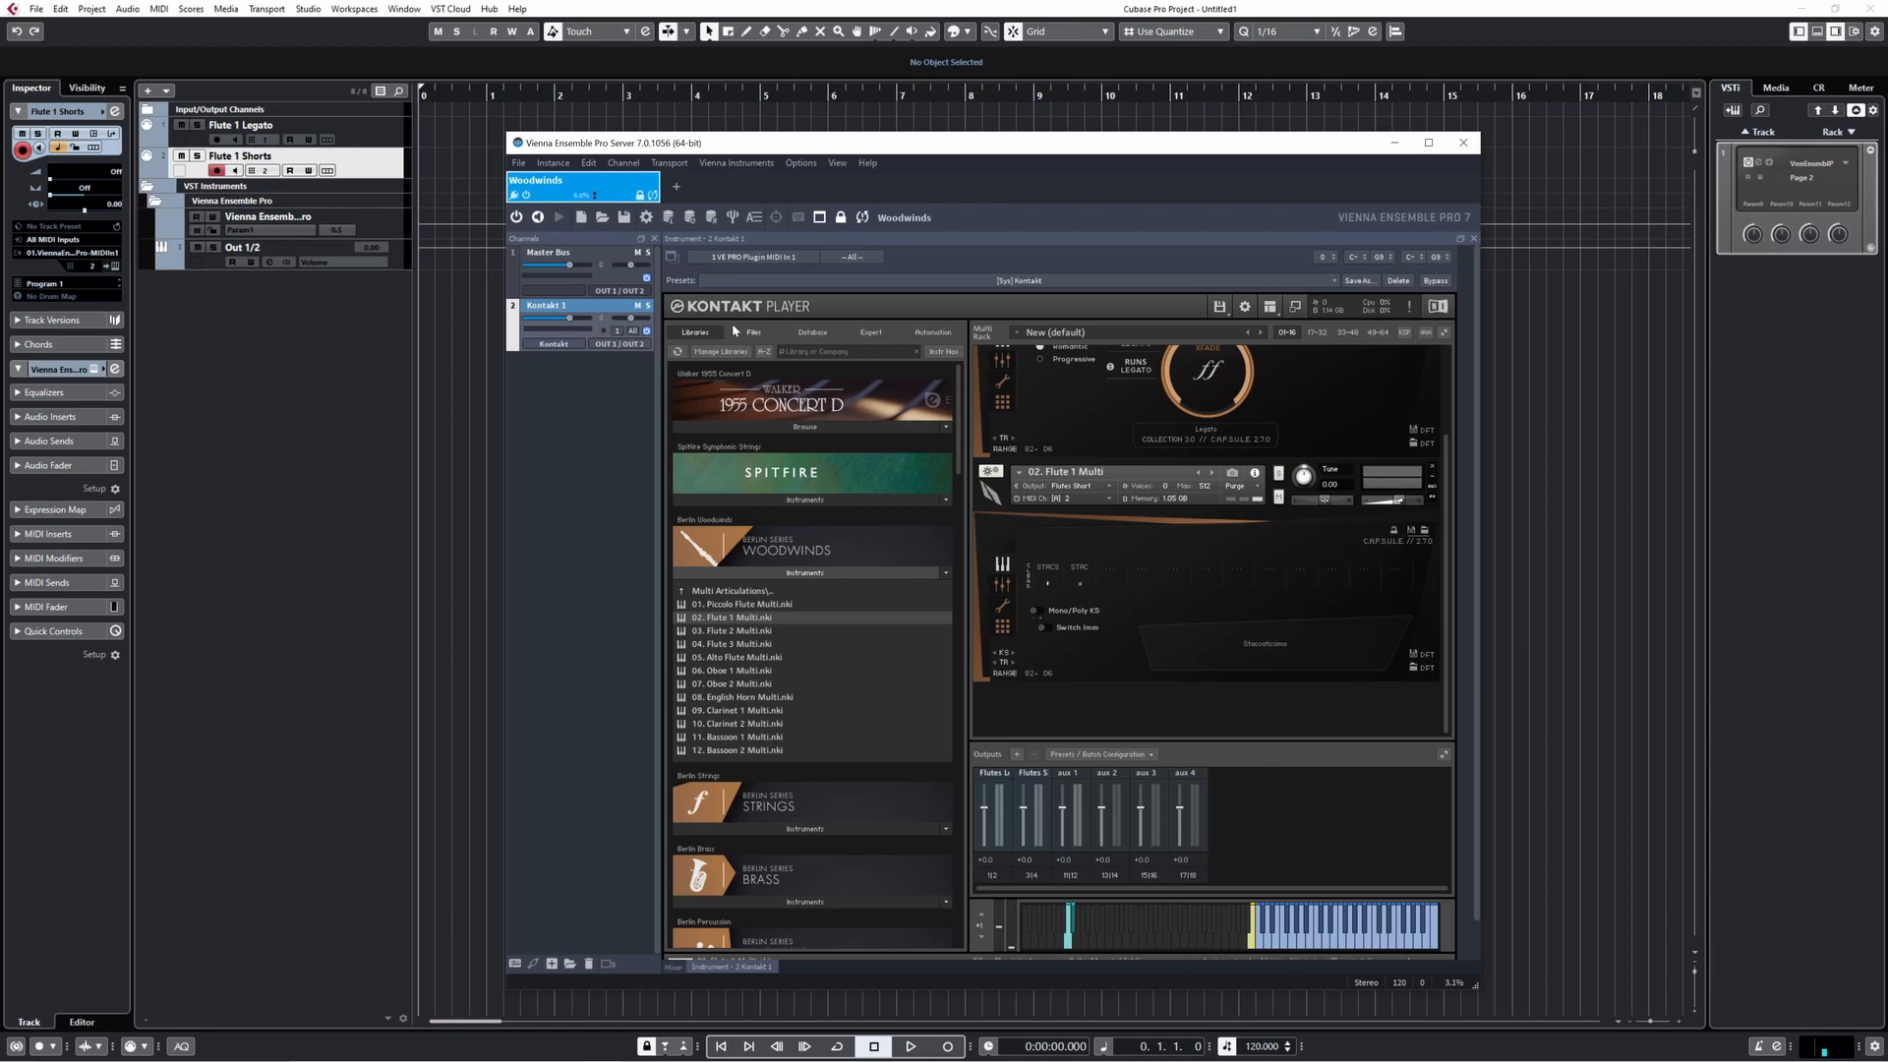
left_click(633, 330)
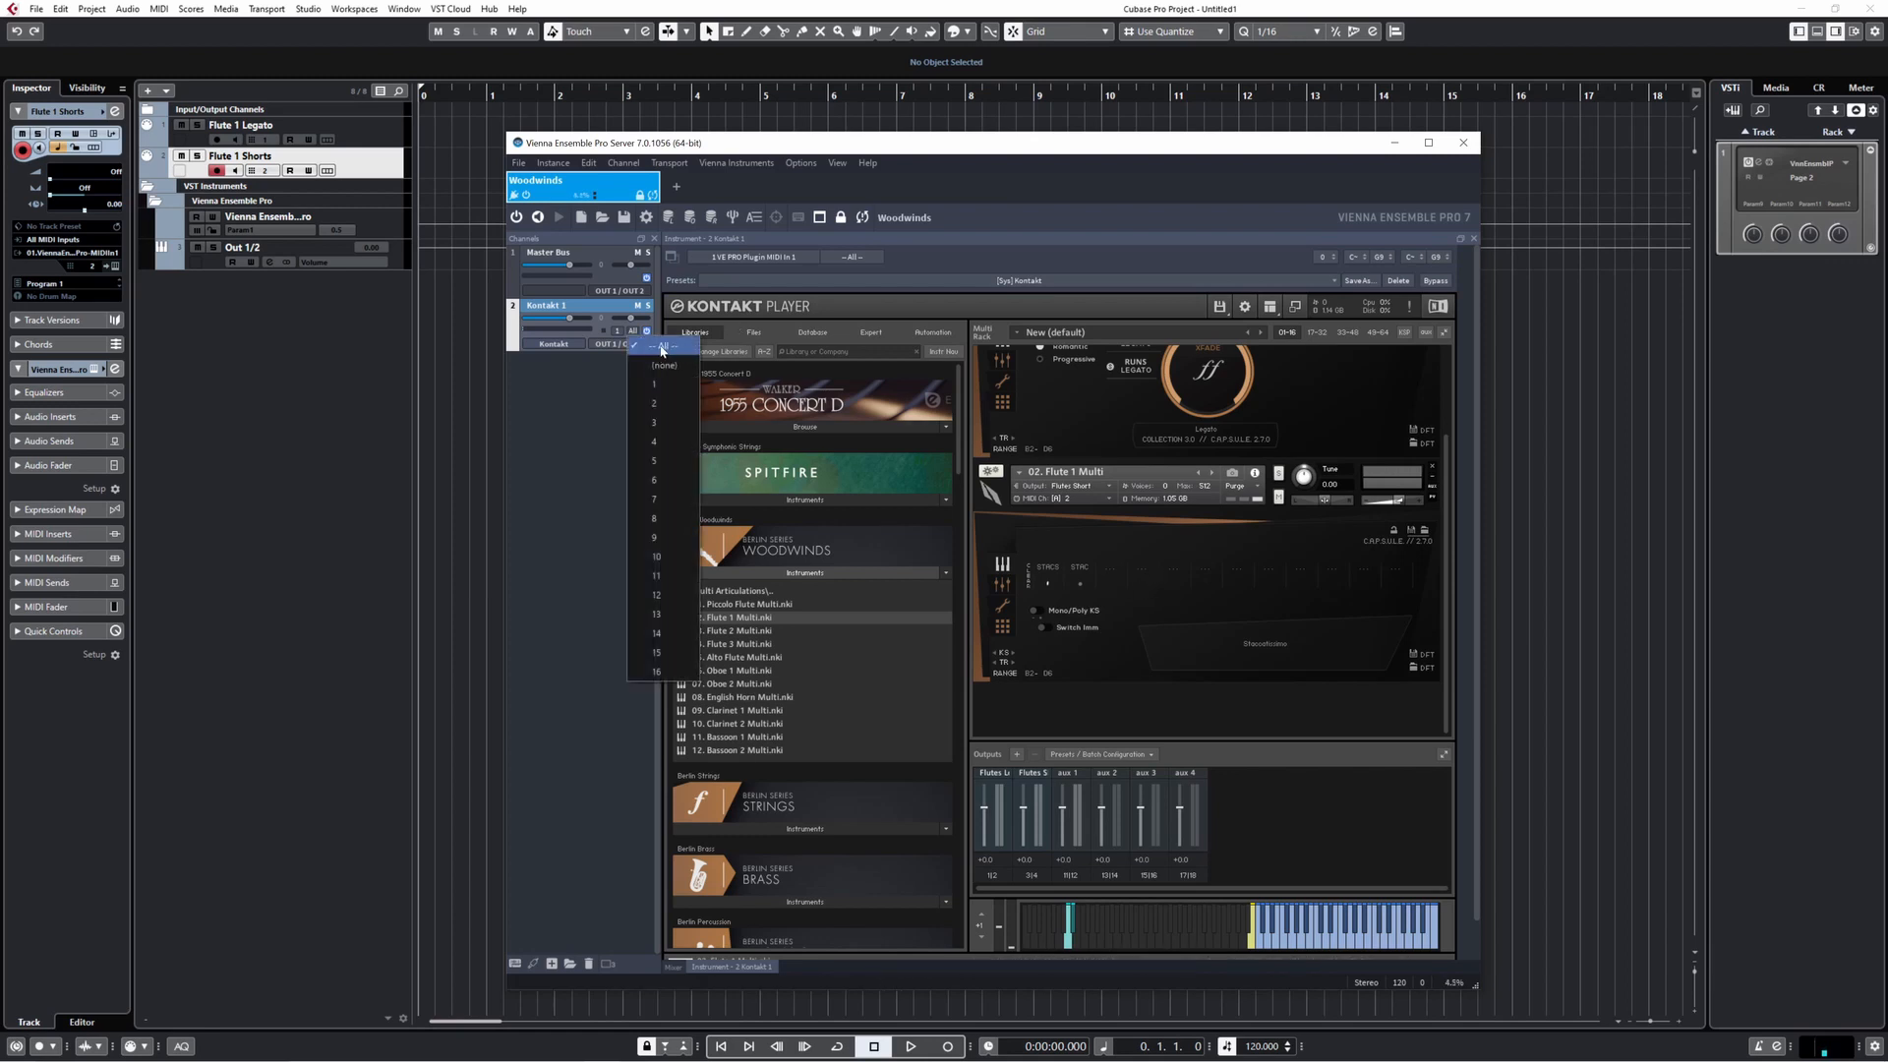
left_click(664, 349)
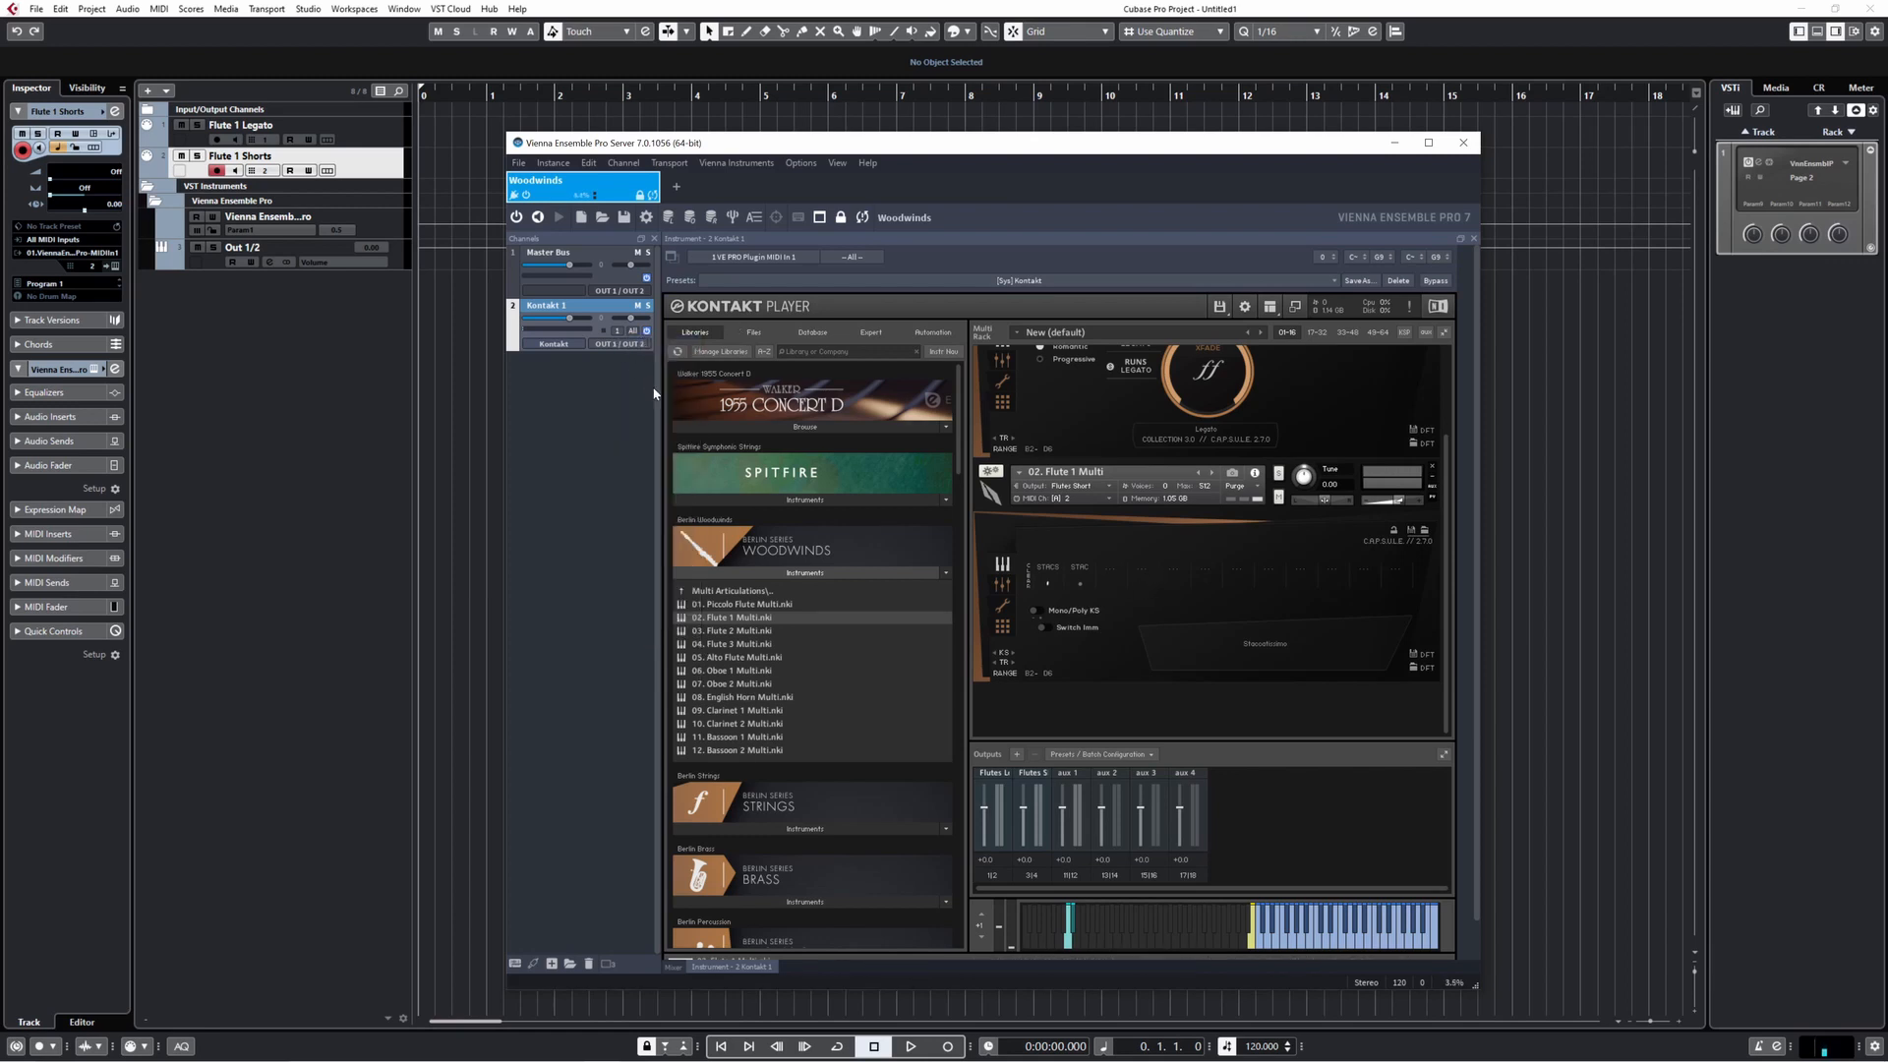
left_click(673, 967)
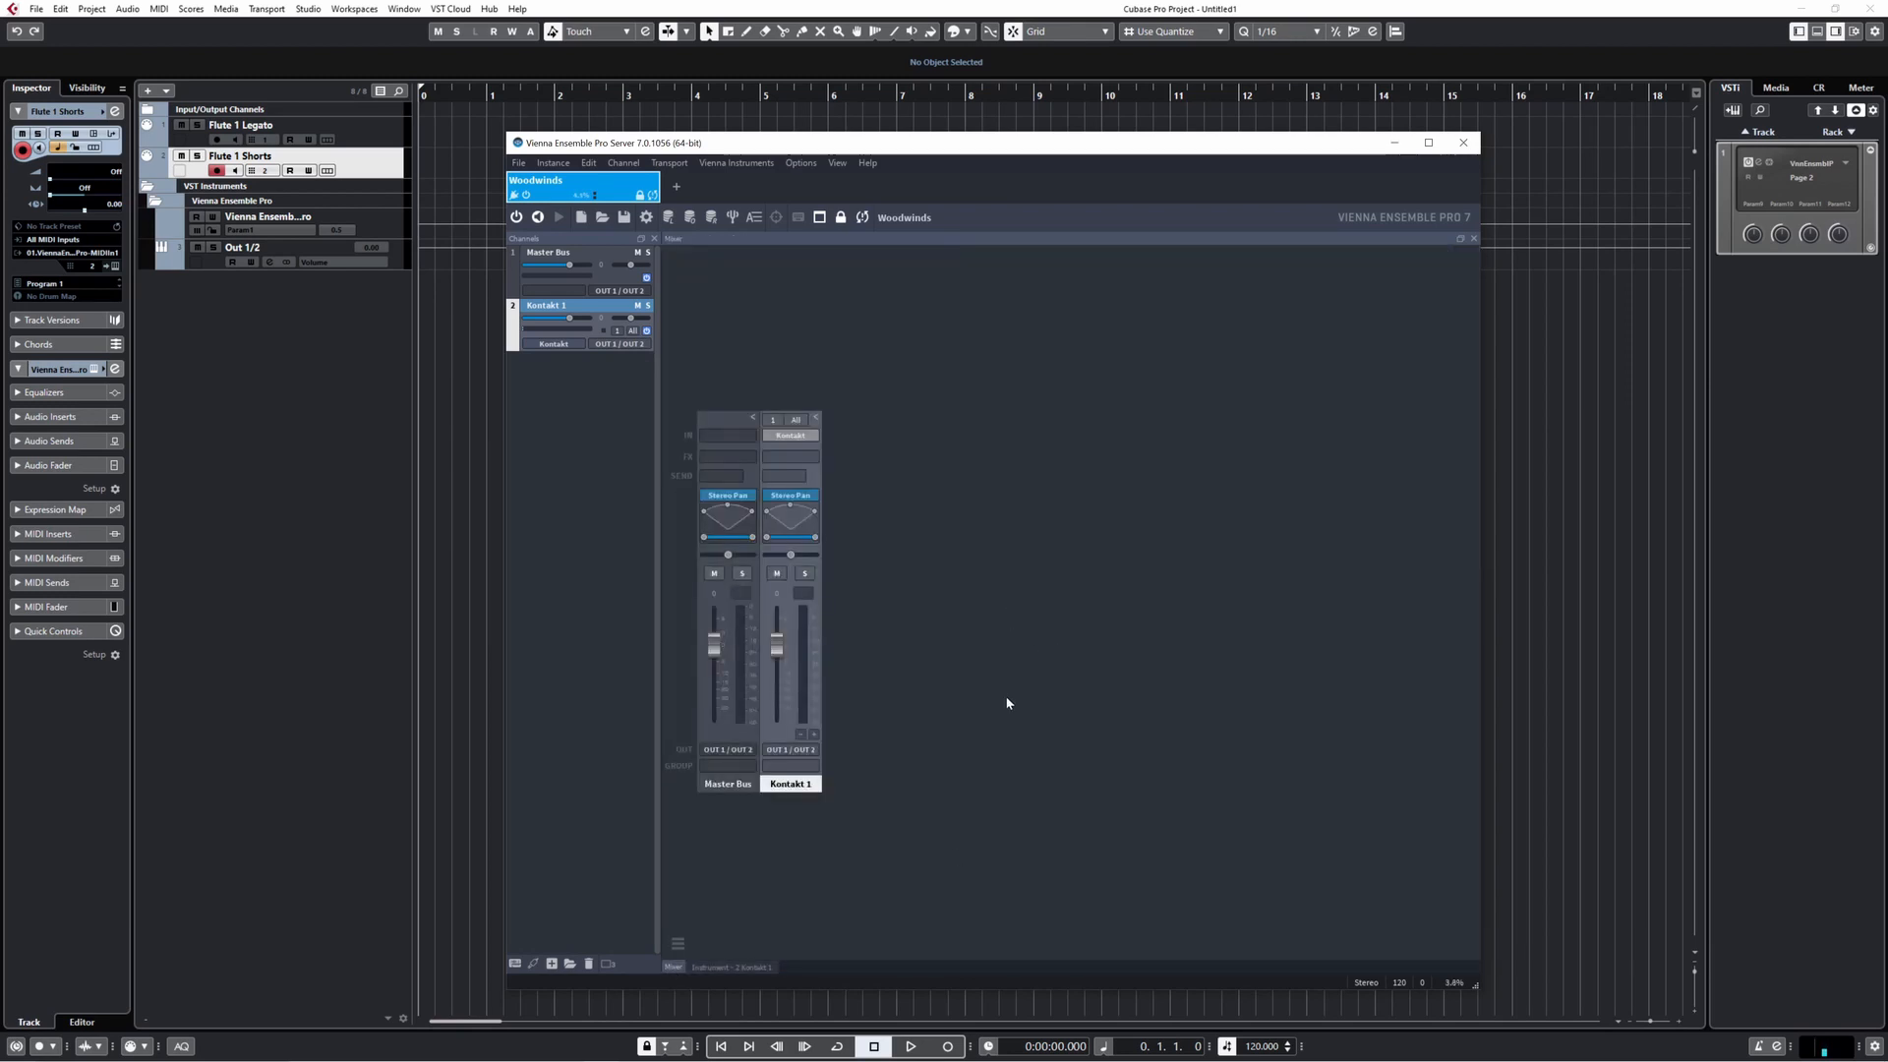
- Add a second output channel for Kontakt 1 in the mixer and route it to OUT 3 / OUT 4
left_click(814, 736)
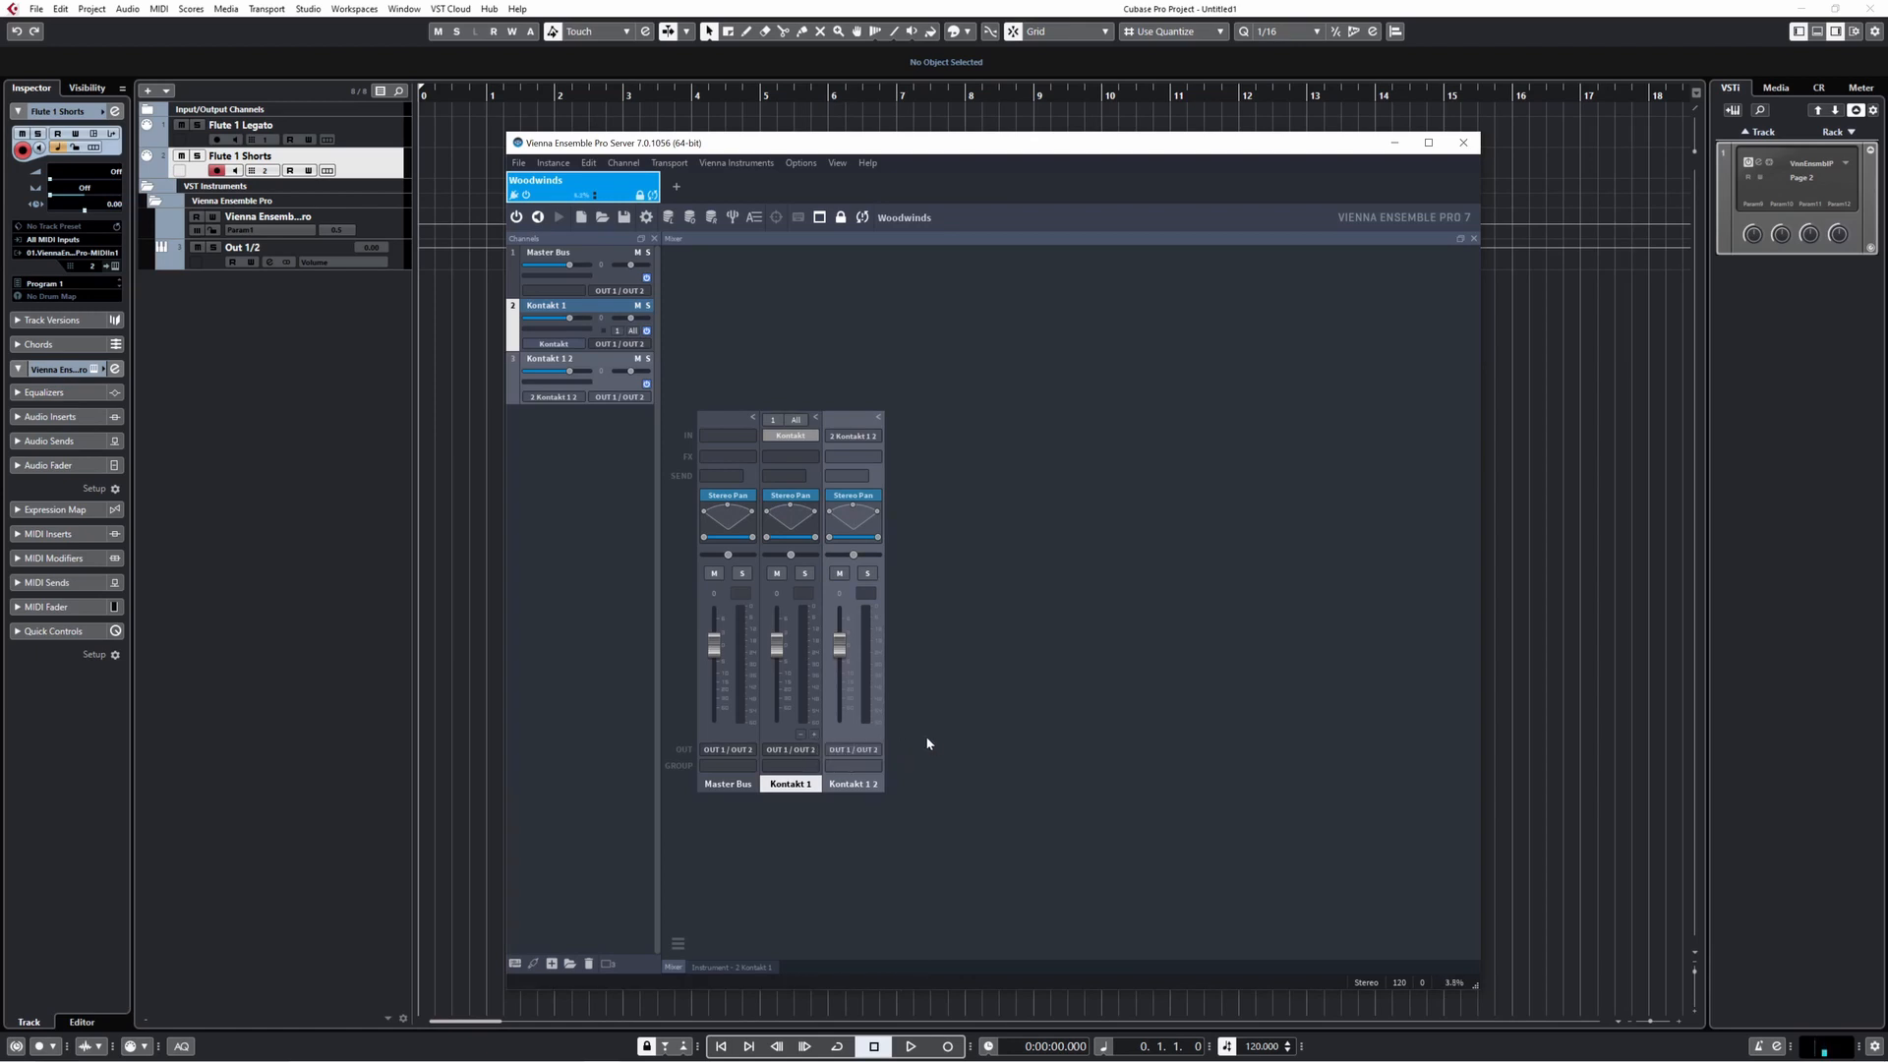
left_click(877, 754)
mouse_move(905, 804)
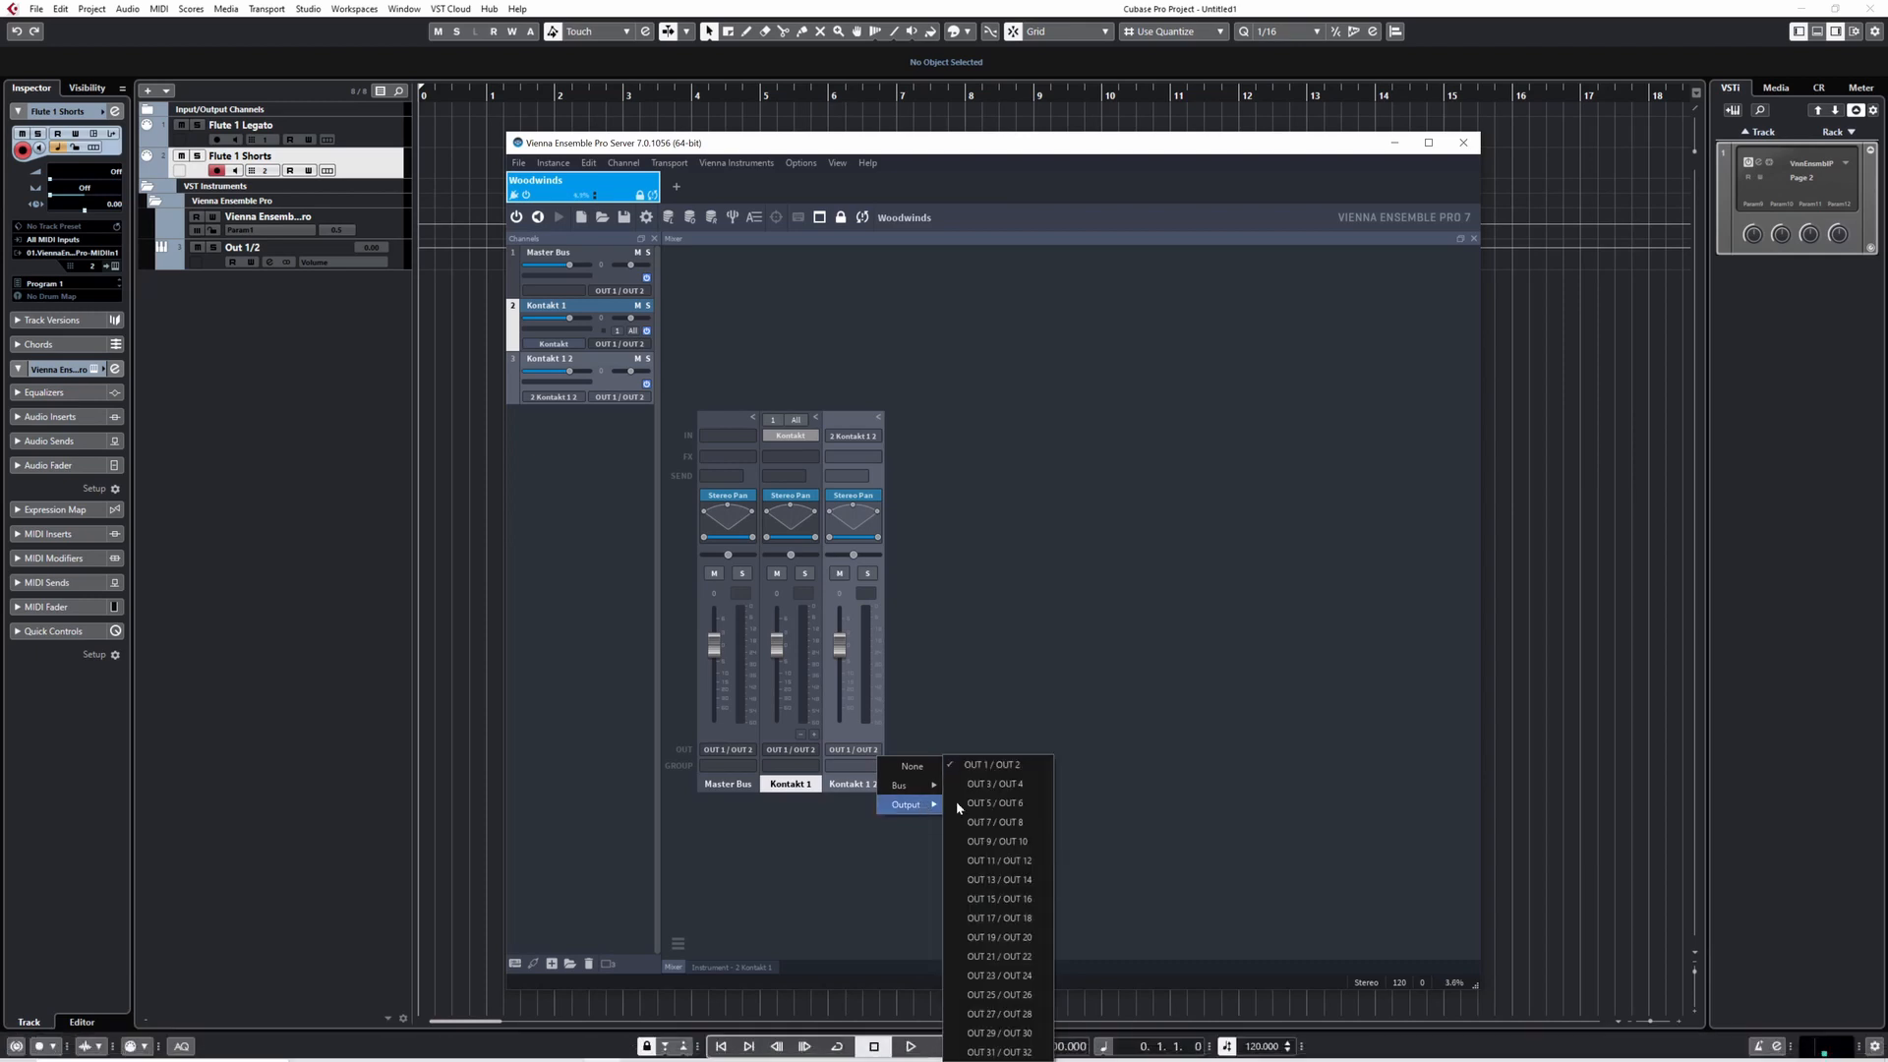
left_click(1019, 786)
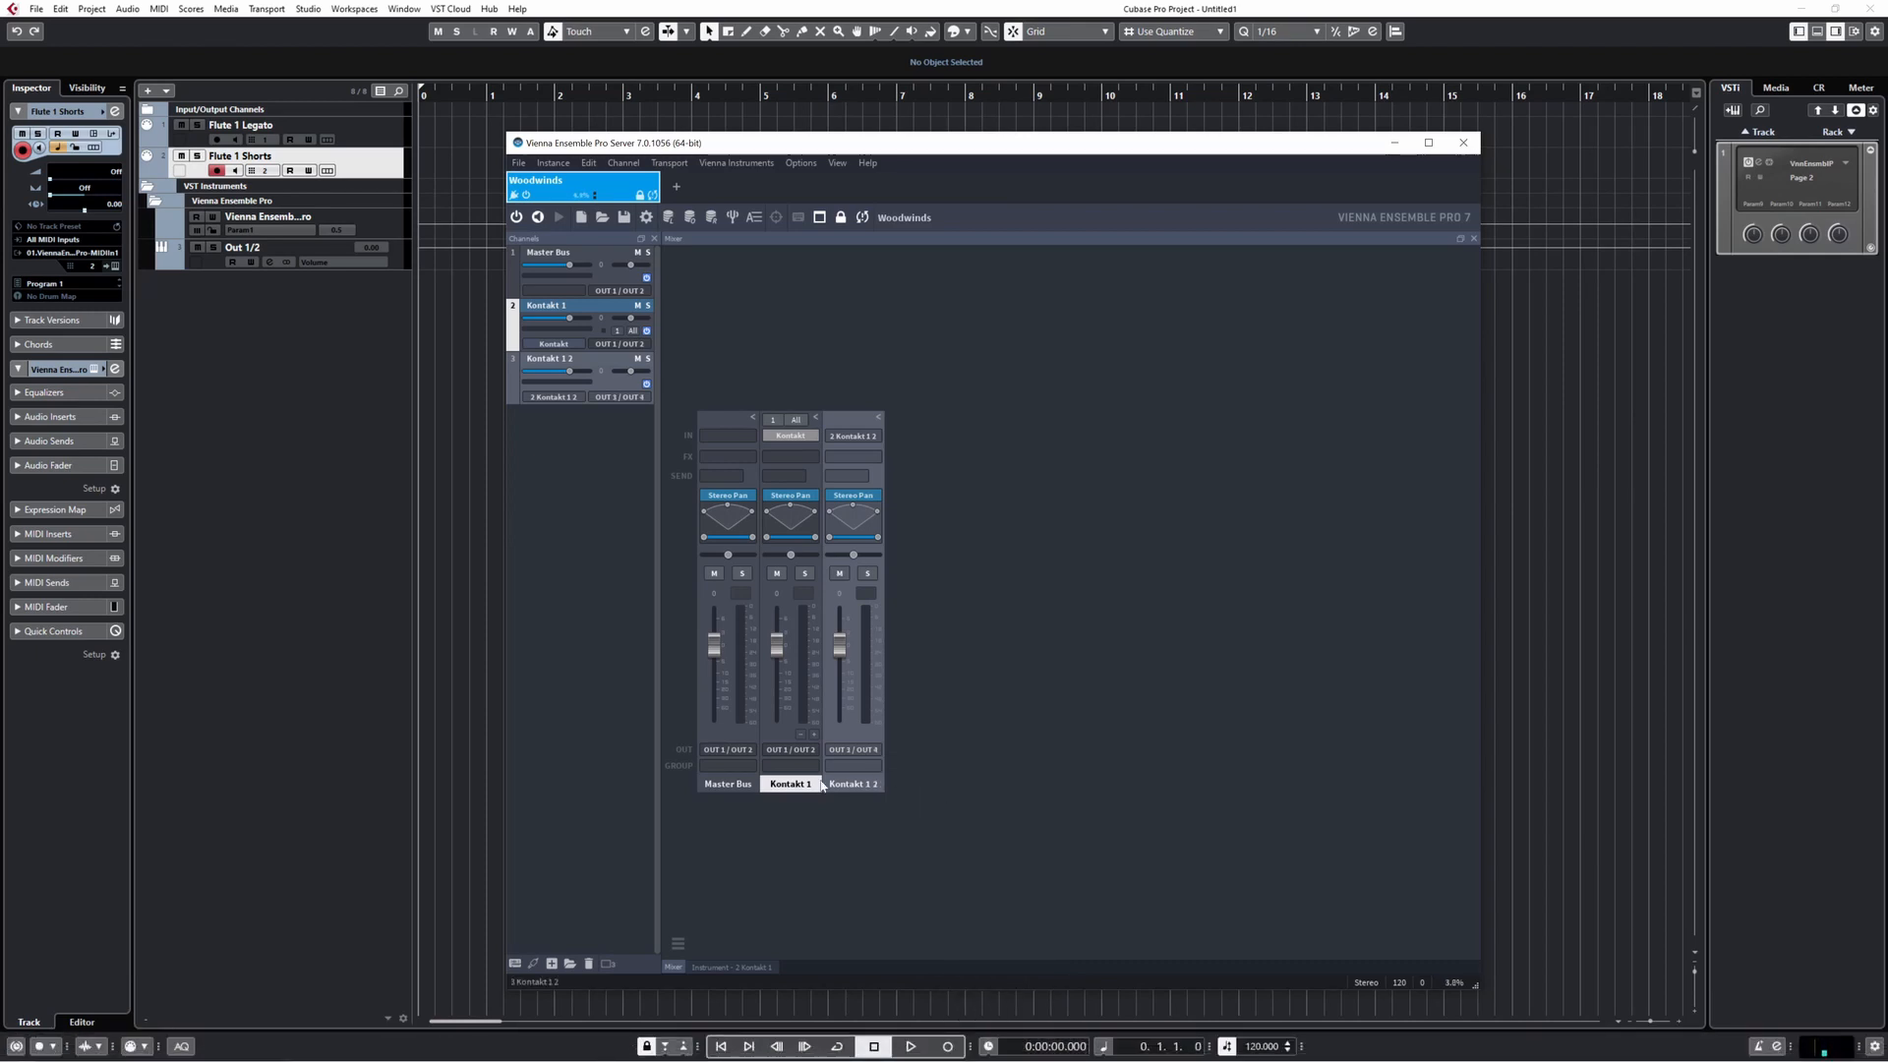
- Rename the two Kontakt channels in the channel list as Flutes Long and Flutes Short
double_click(547, 305)
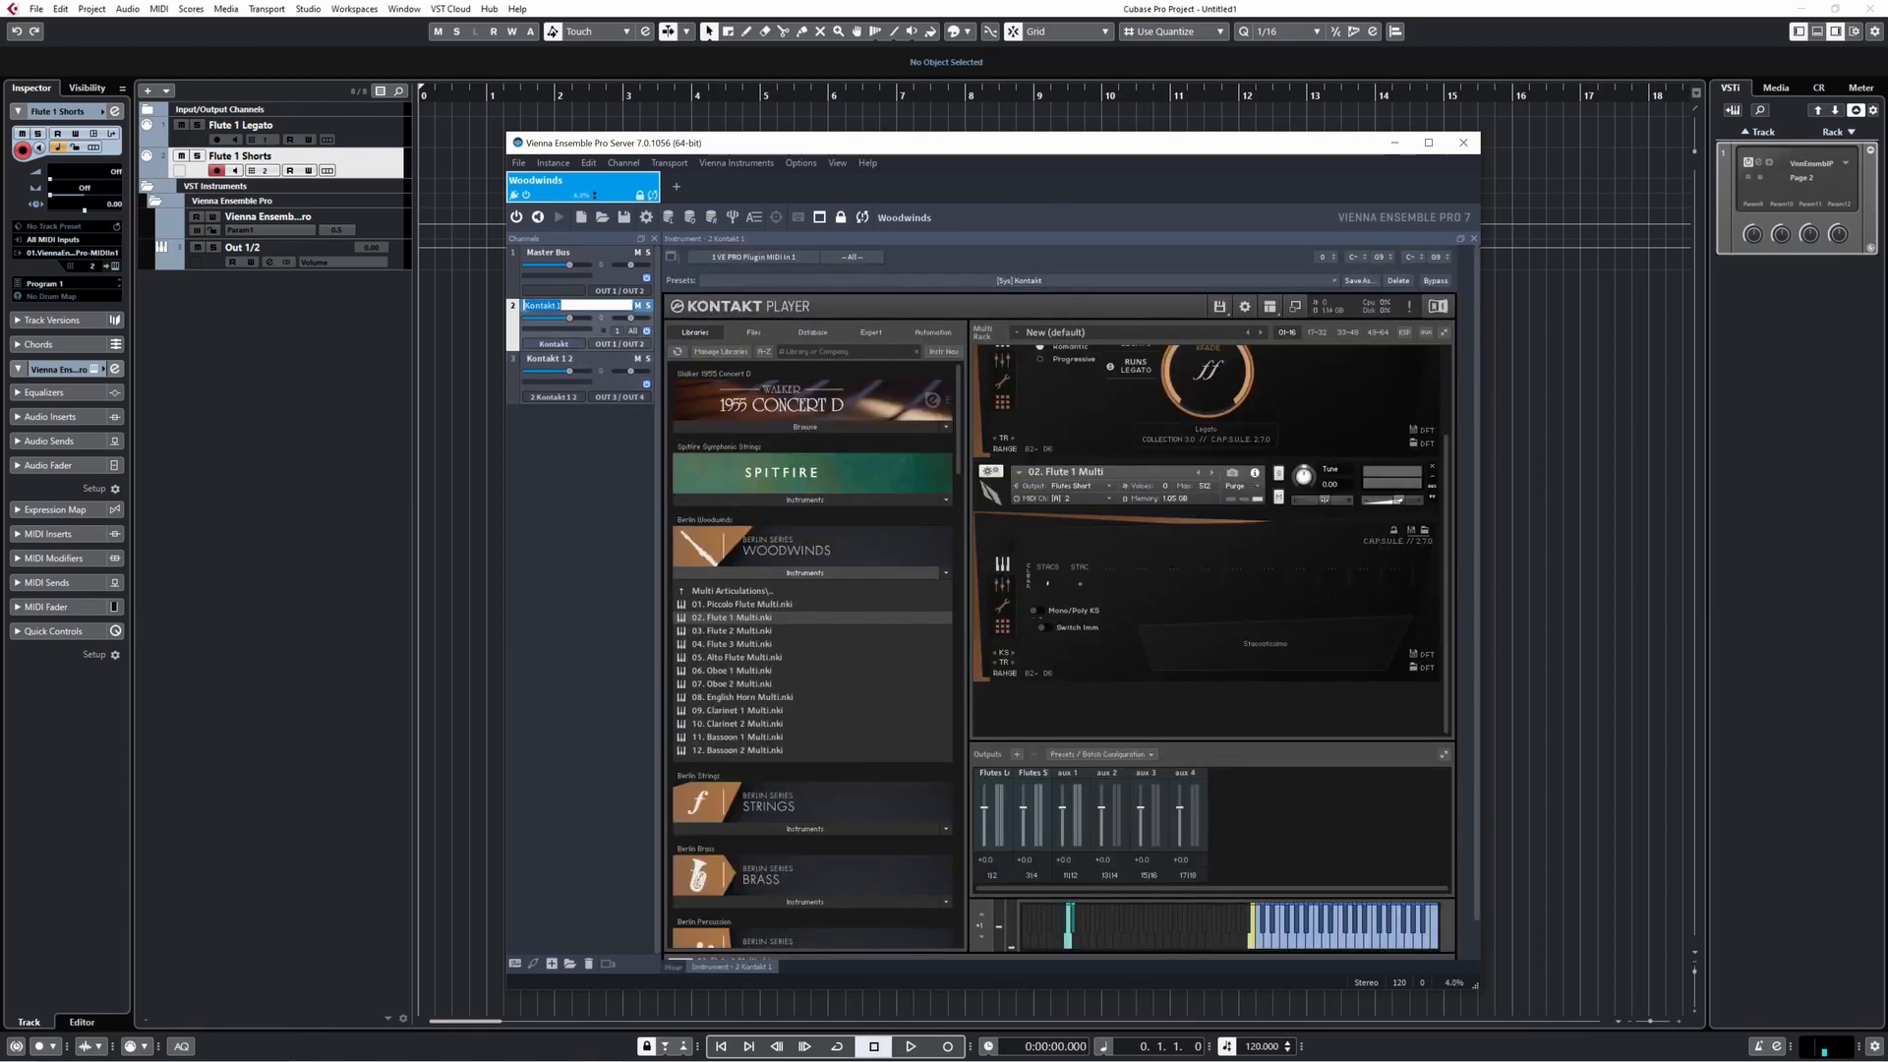
type("Flutes Long")
key("Tab")
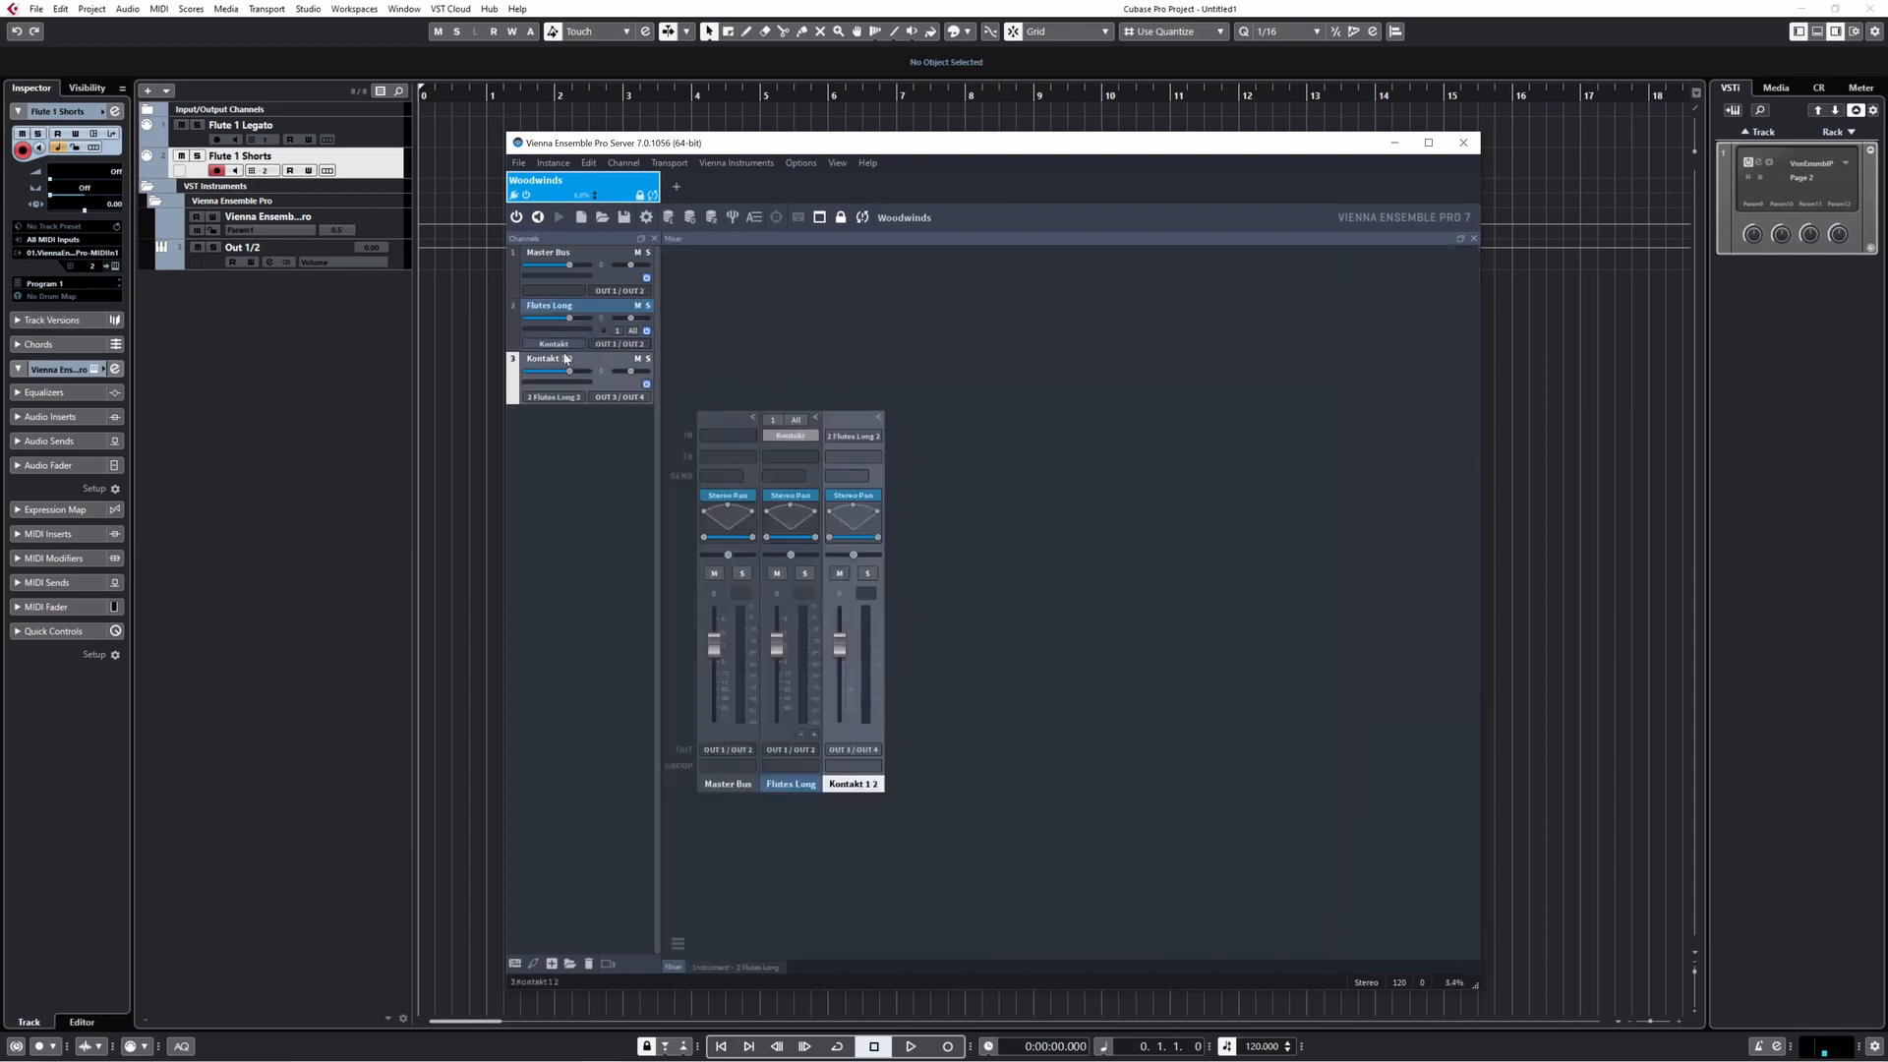
type("Flutes Short")
key("Return")
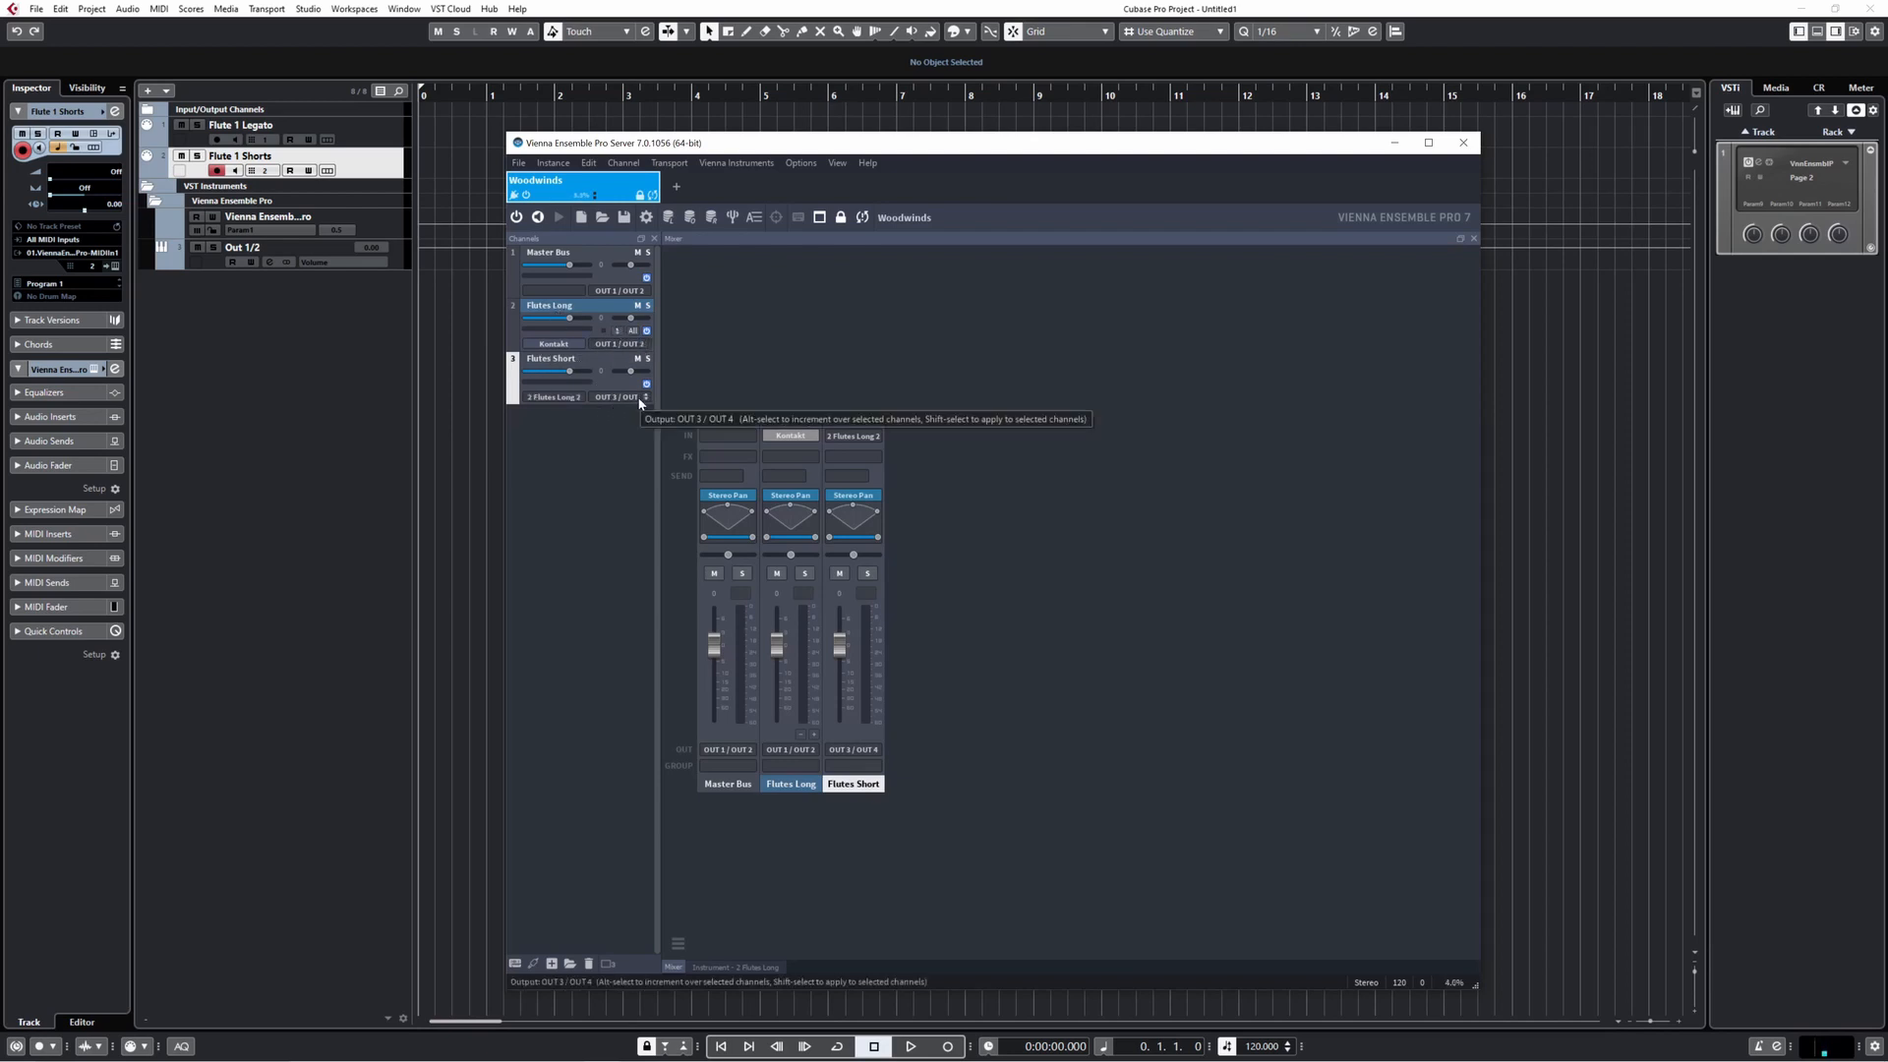
- Check the Audio Outputs assigned to the Flute 1 articulations in the LibreOffice Calc template spreadsheet, and return to Vienna Ensemble Pro
mouse_move(498, 1057)
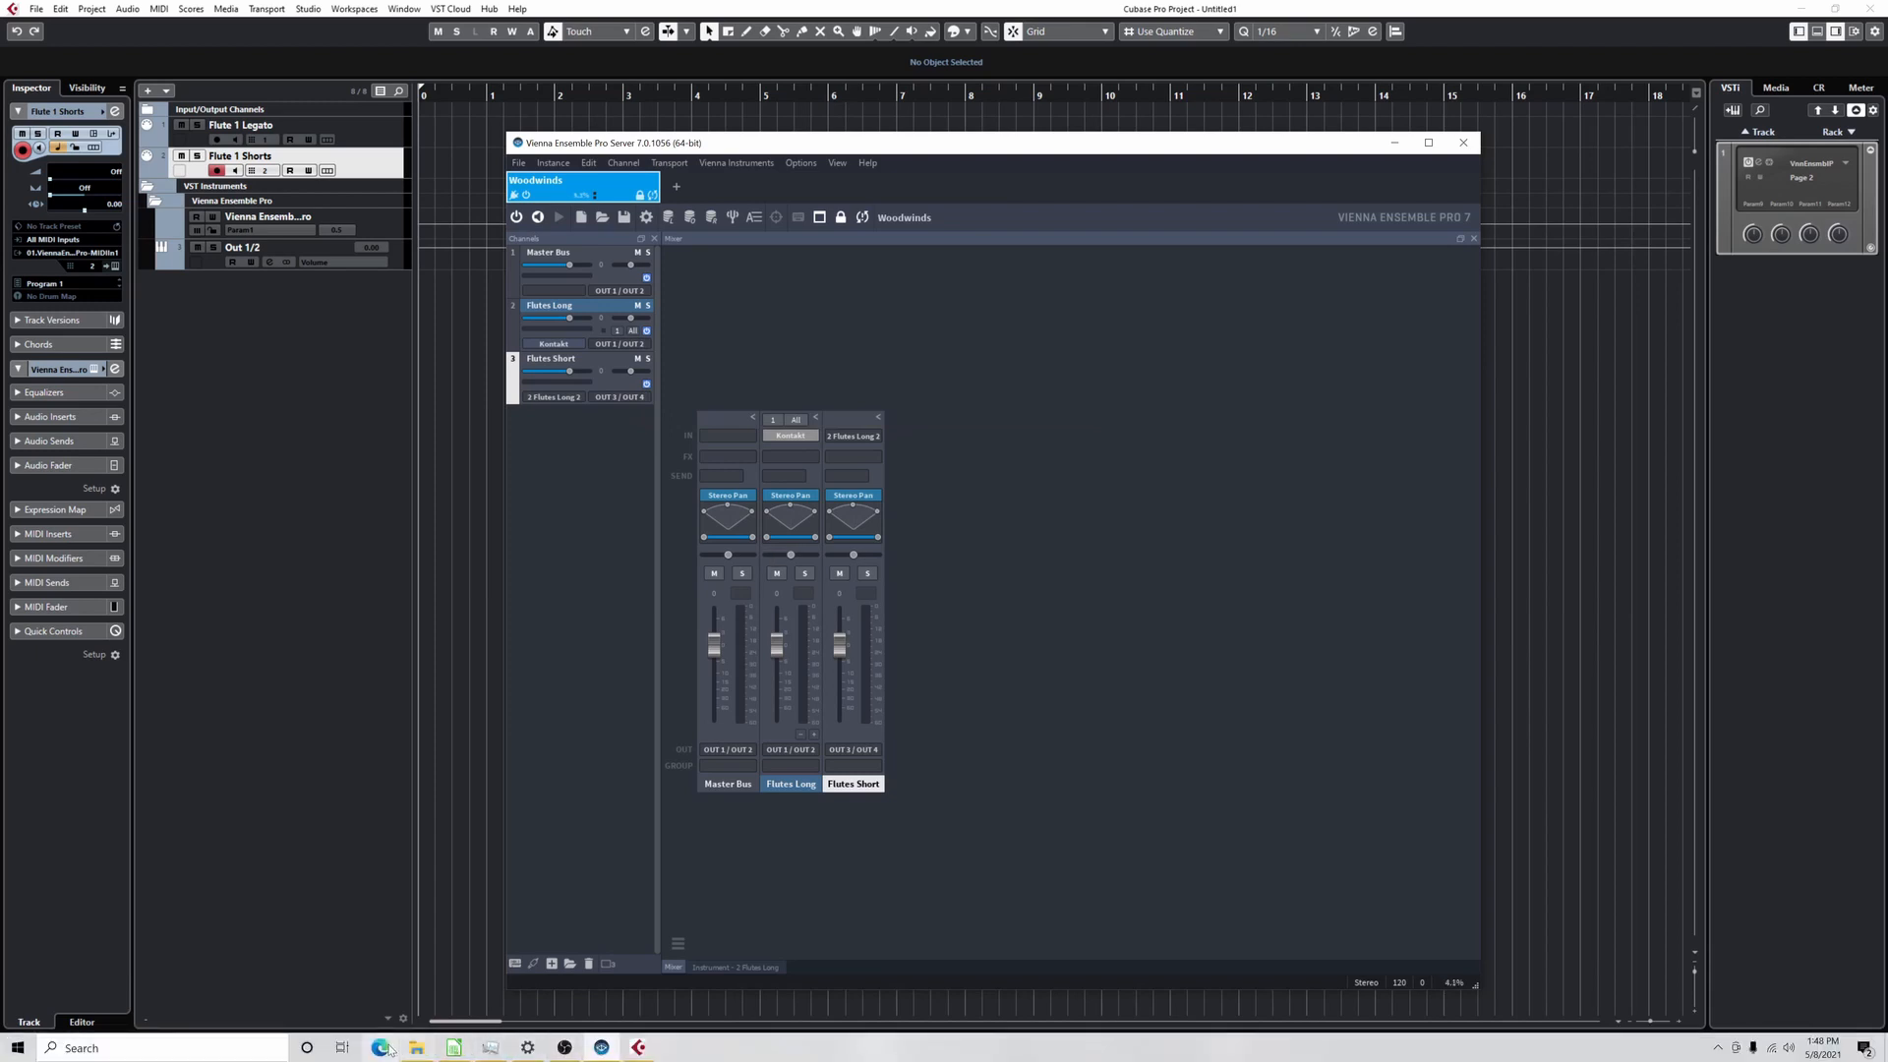
left_click(454, 1048)
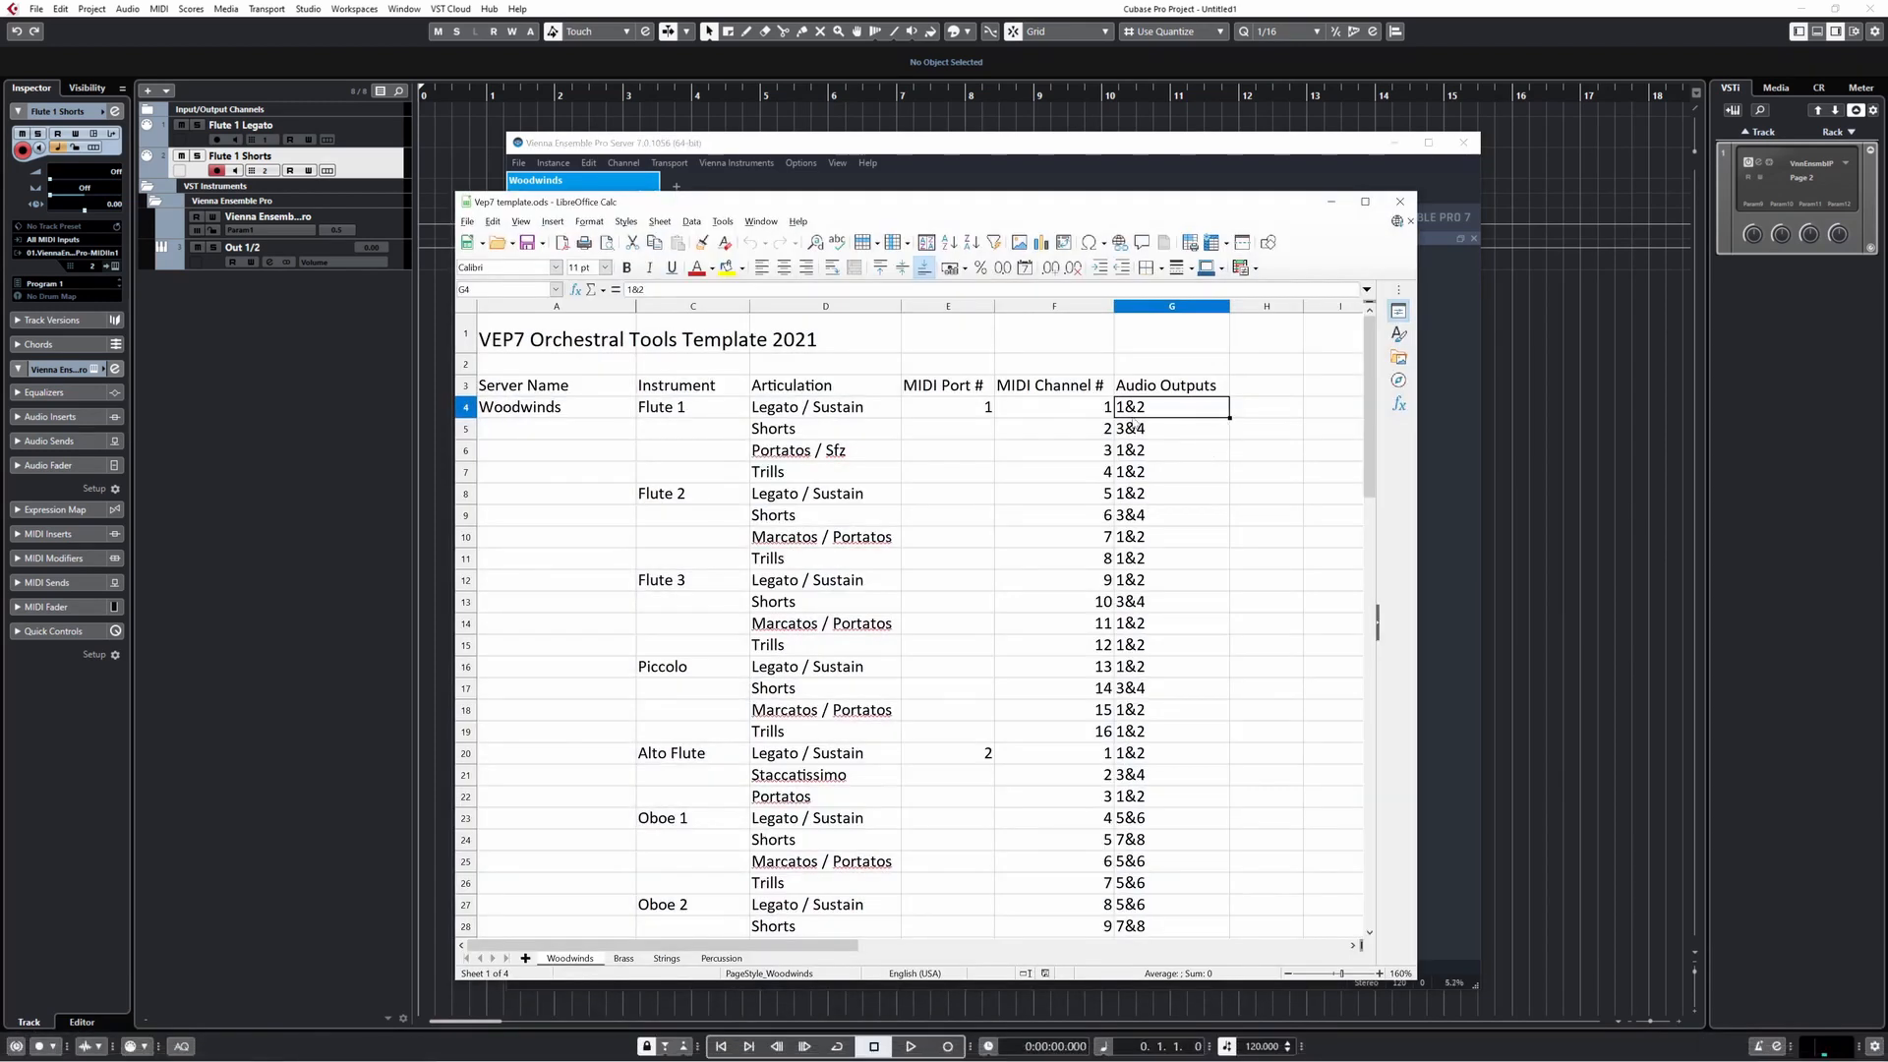
left_click(1139, 428)
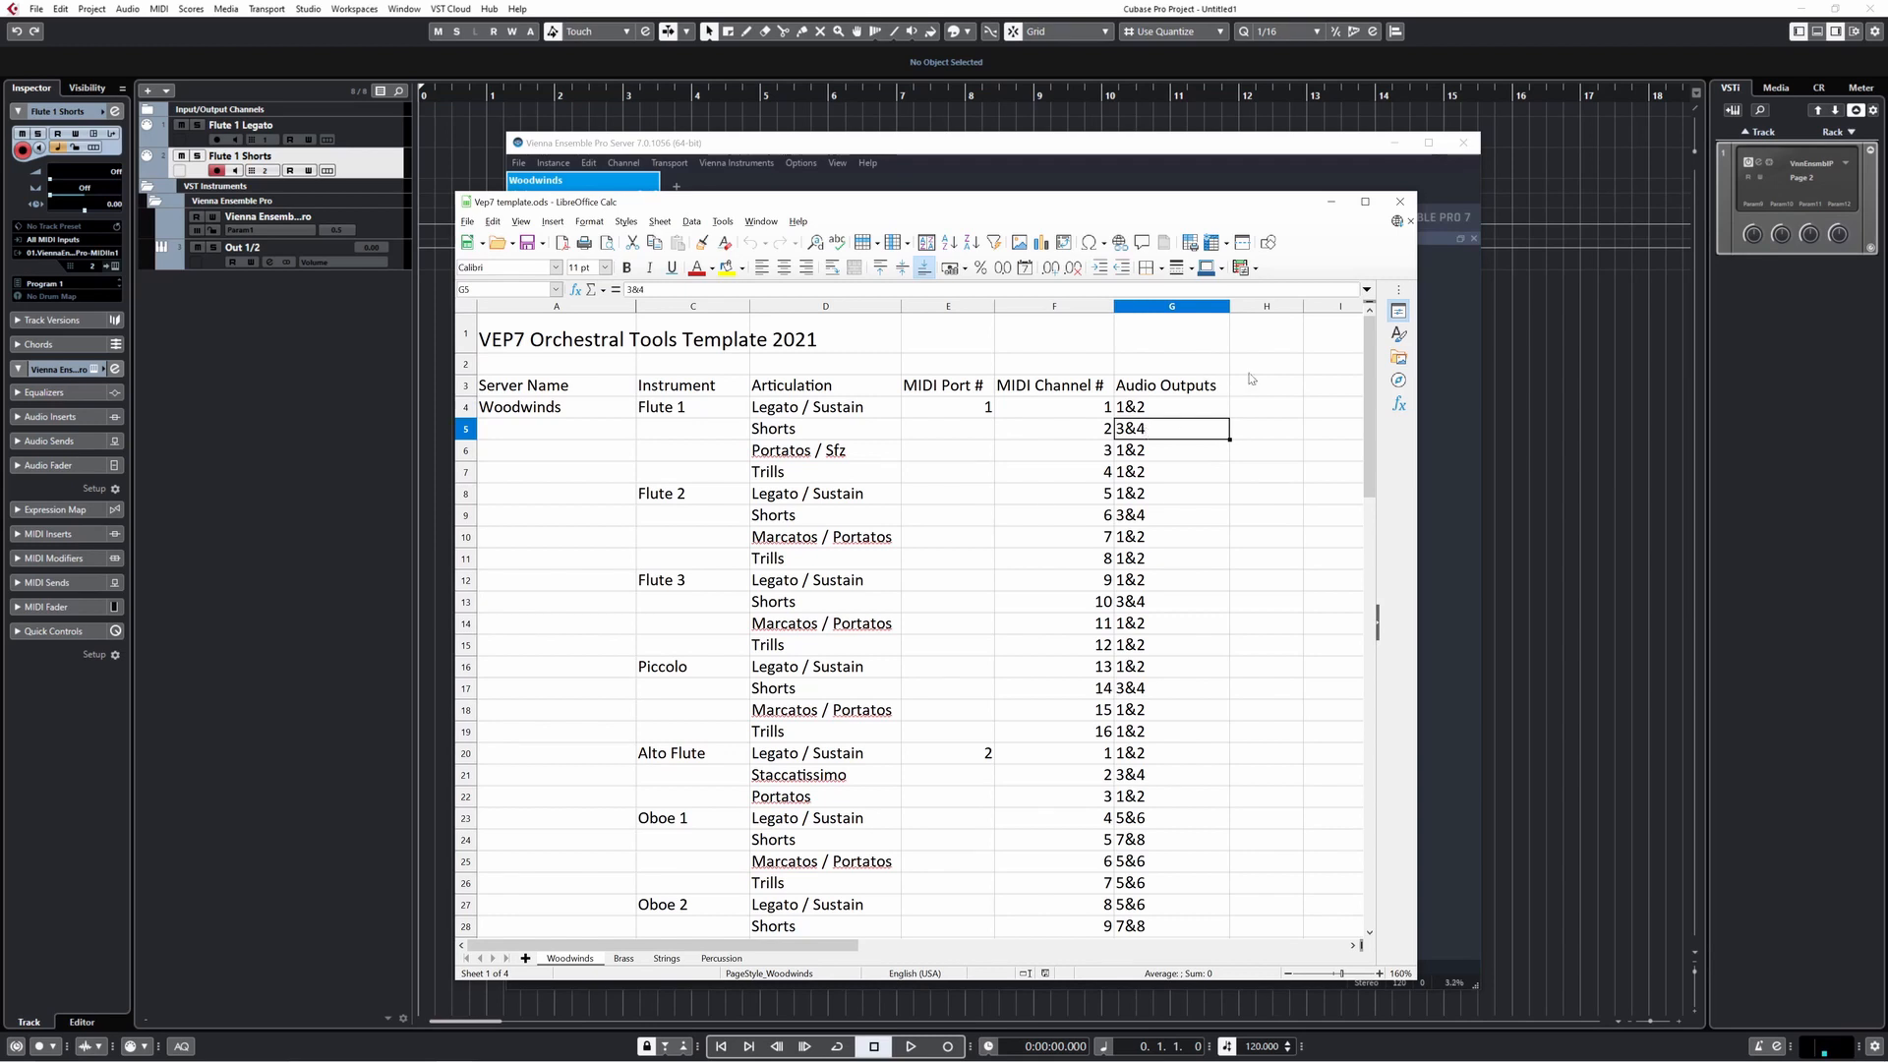
left_click(1330, 202)
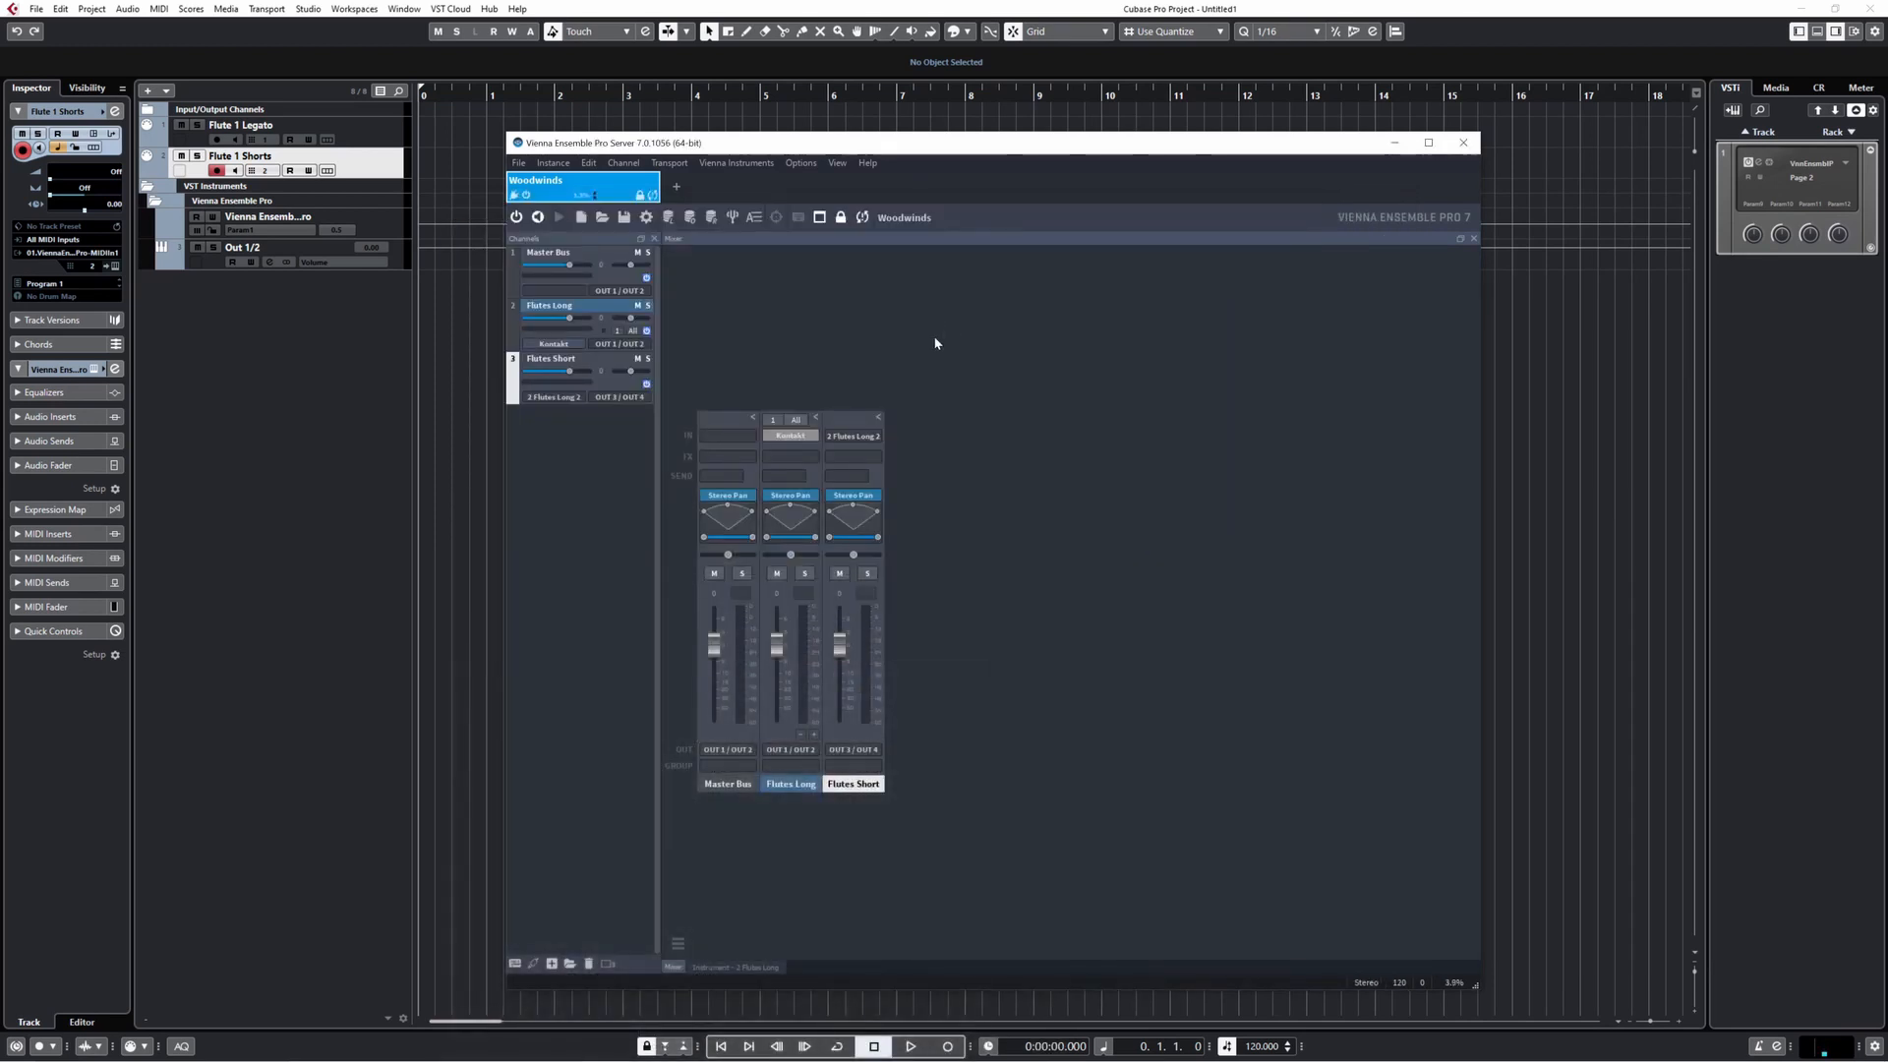
- Switch to Cubase and activate the Out 3/4 stereo output of the Vienna Ensemble Pro instrument
left_click(384, 177)
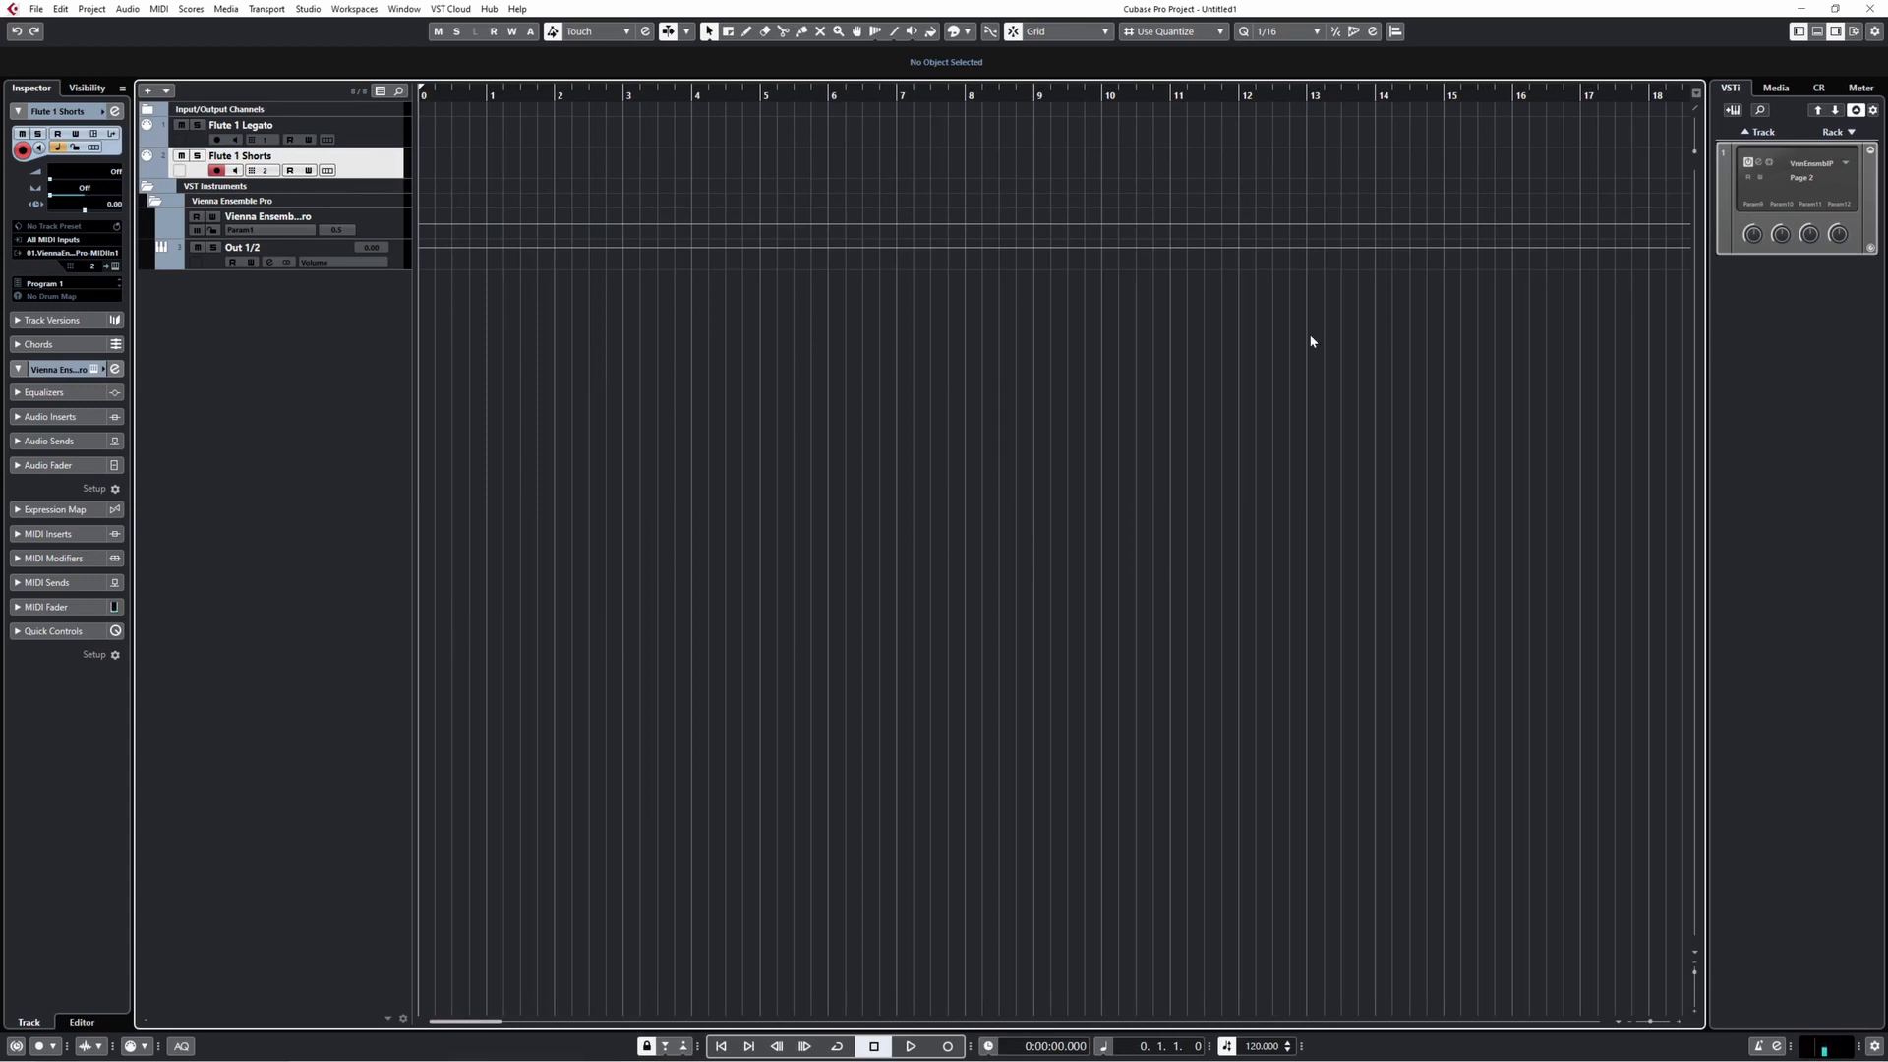
left_click(1846, 162)
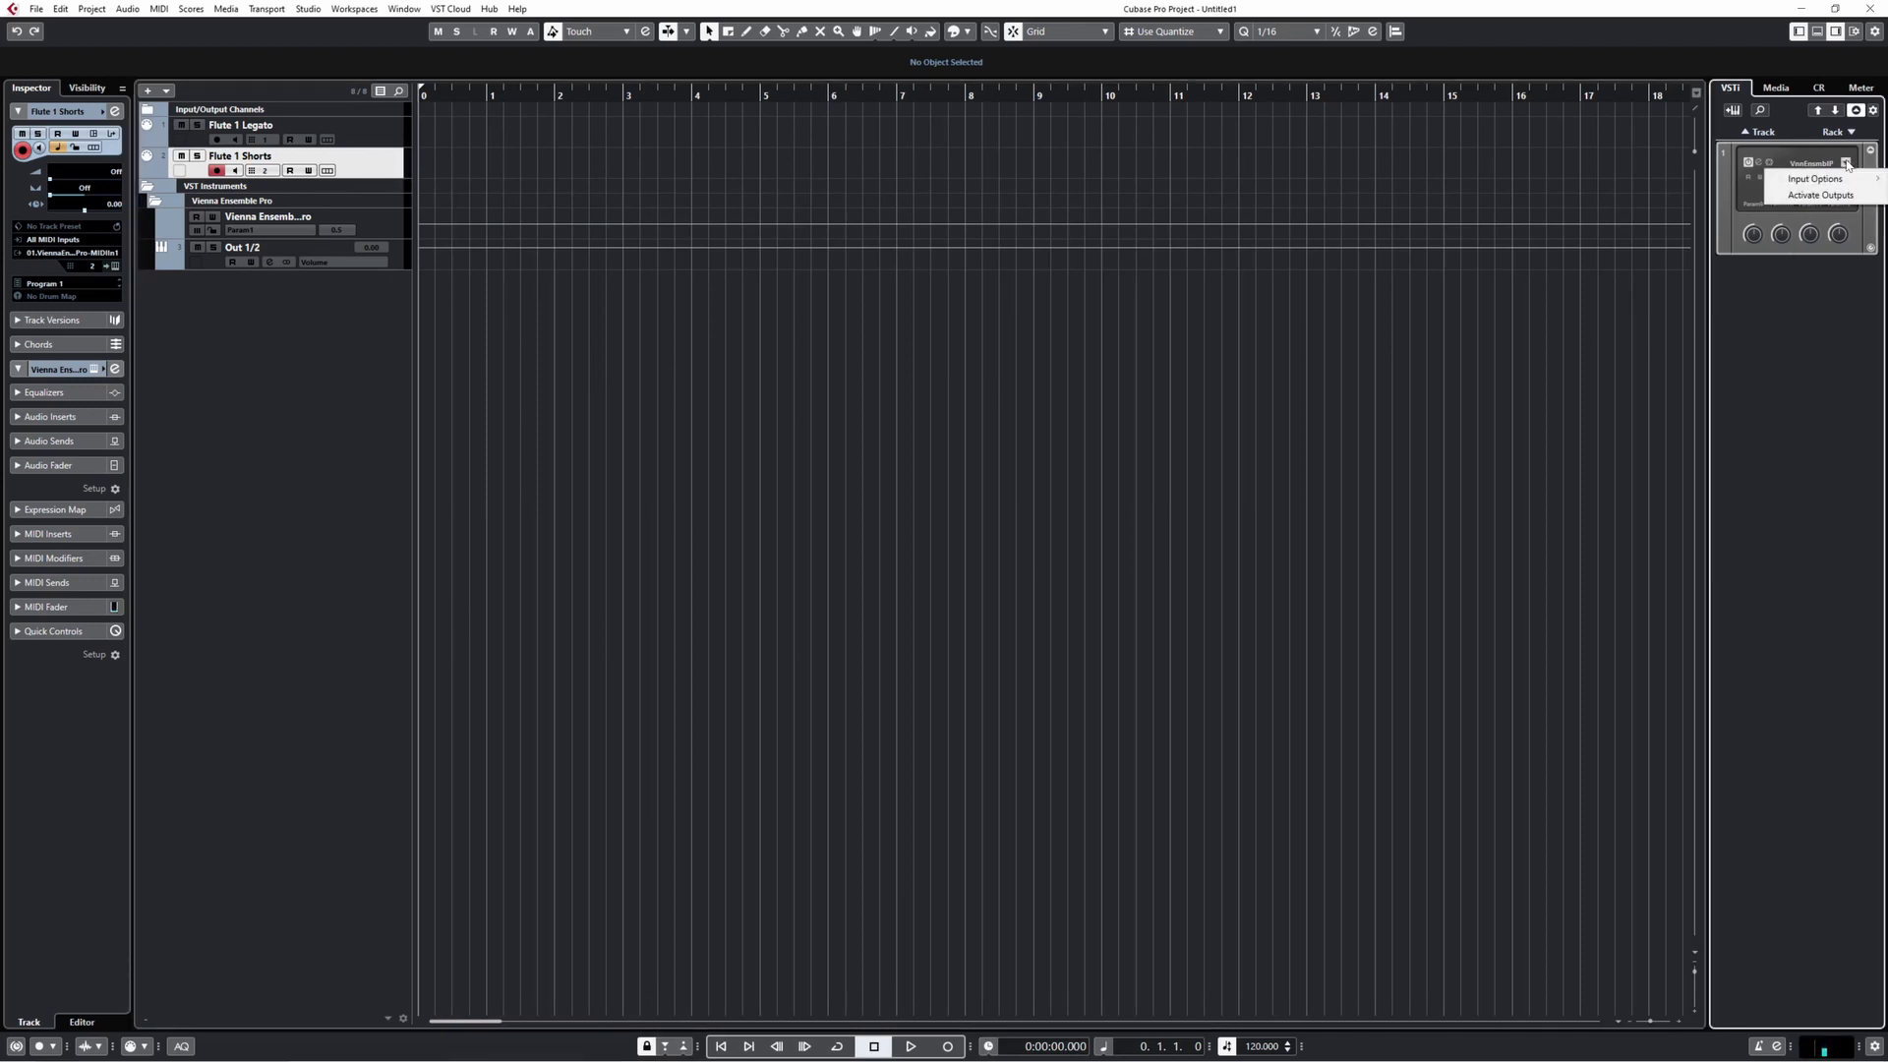
left_click(1824, 195)
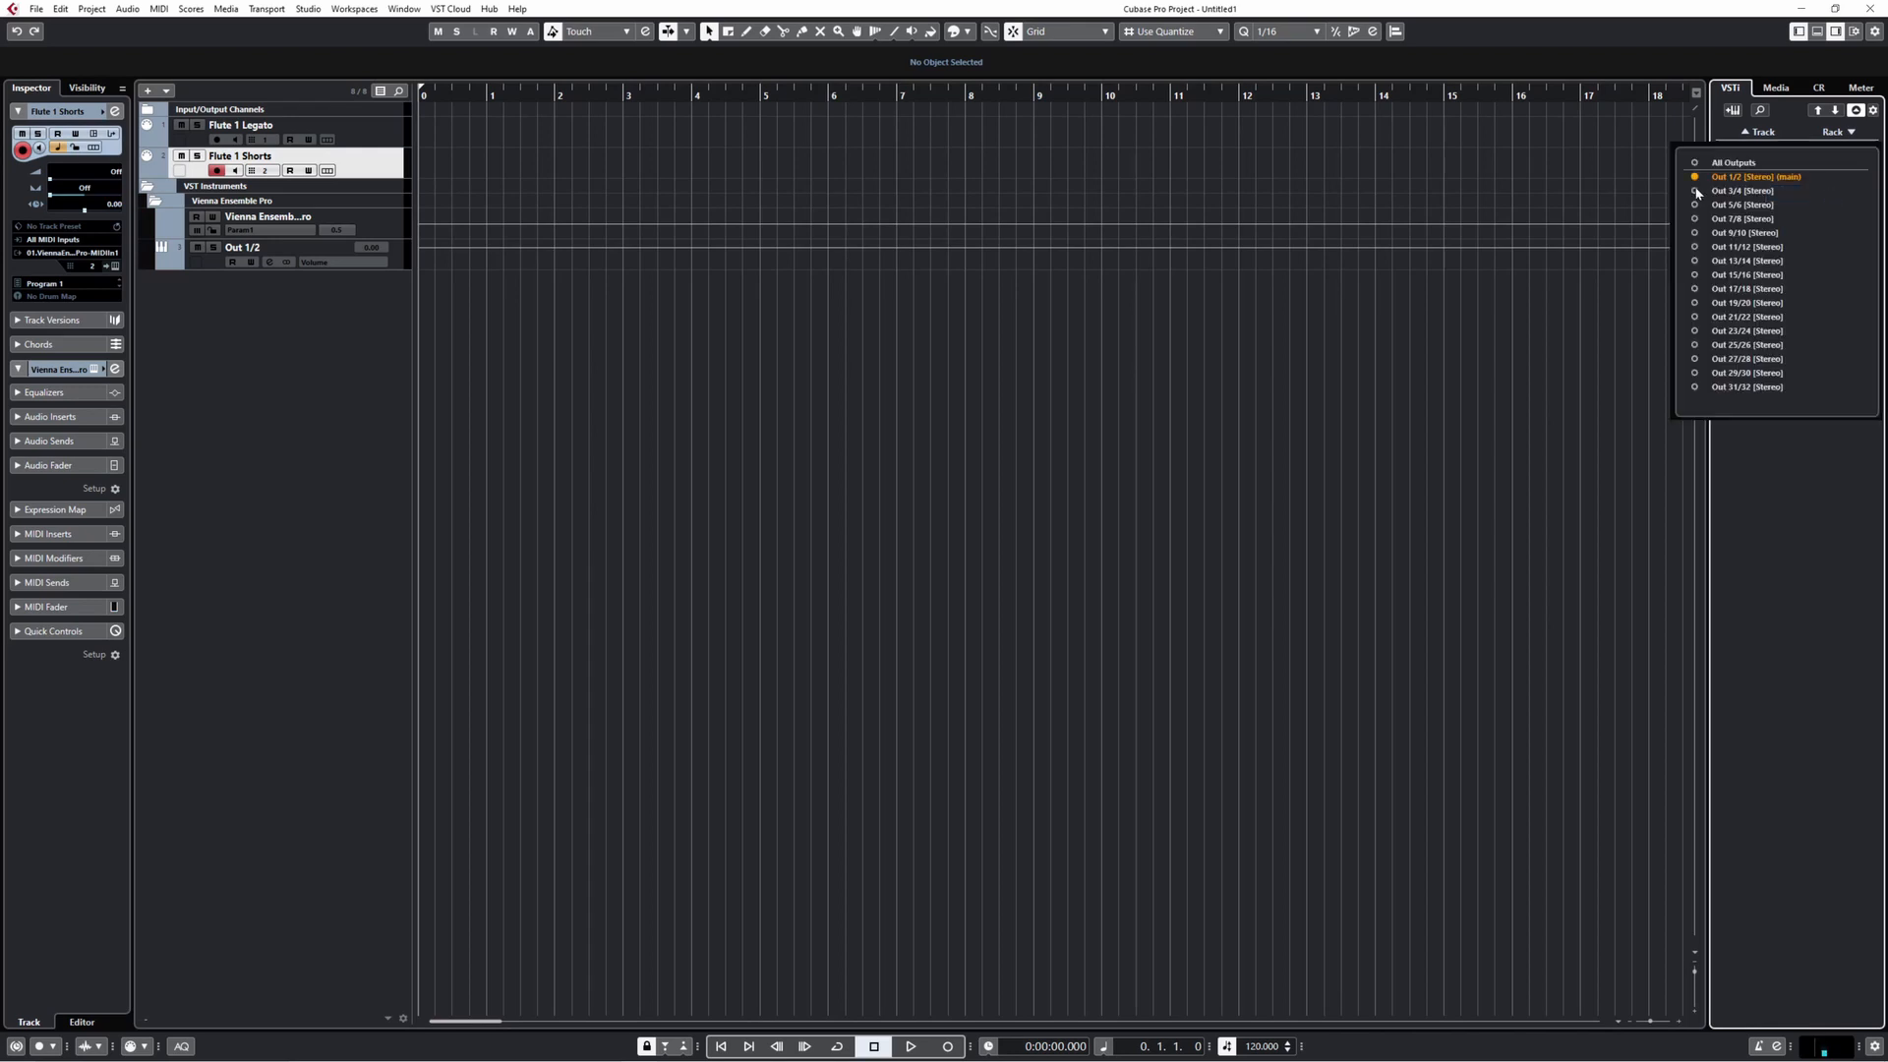
left_click(1695, 192)
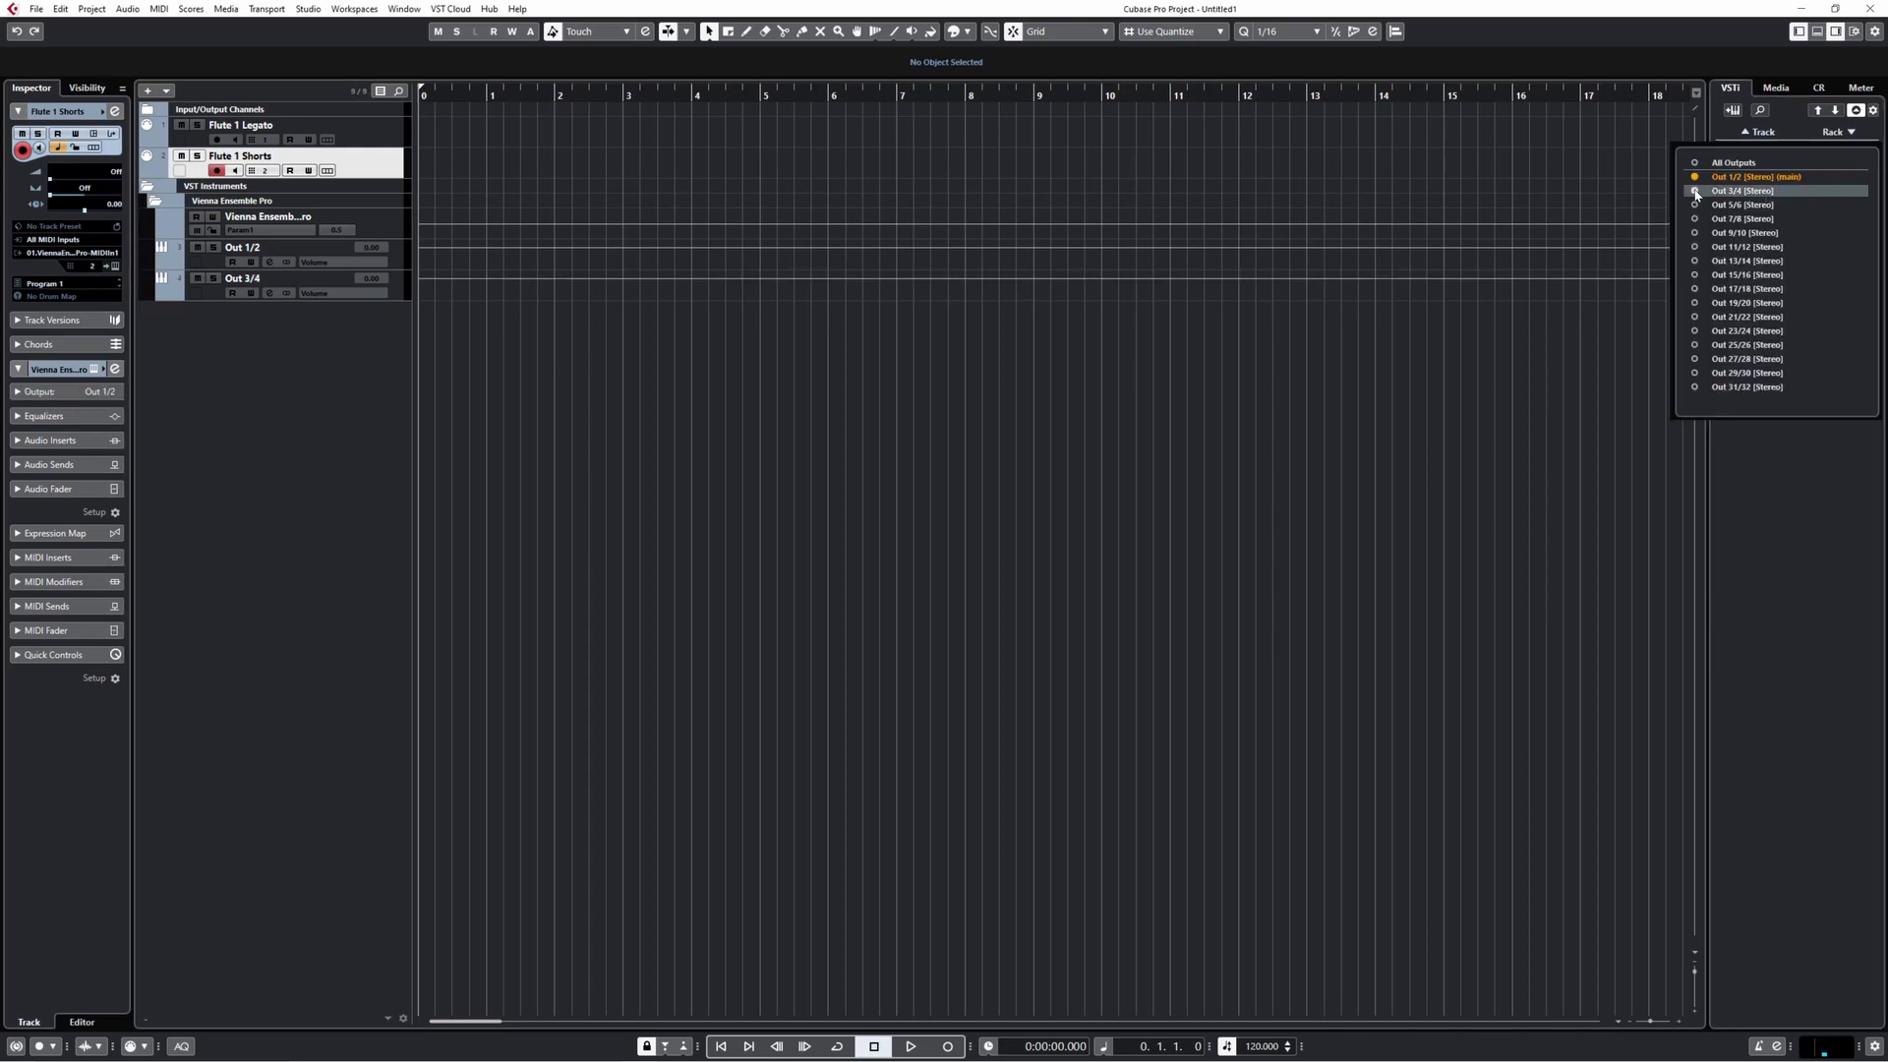
left_click(1801, 521)
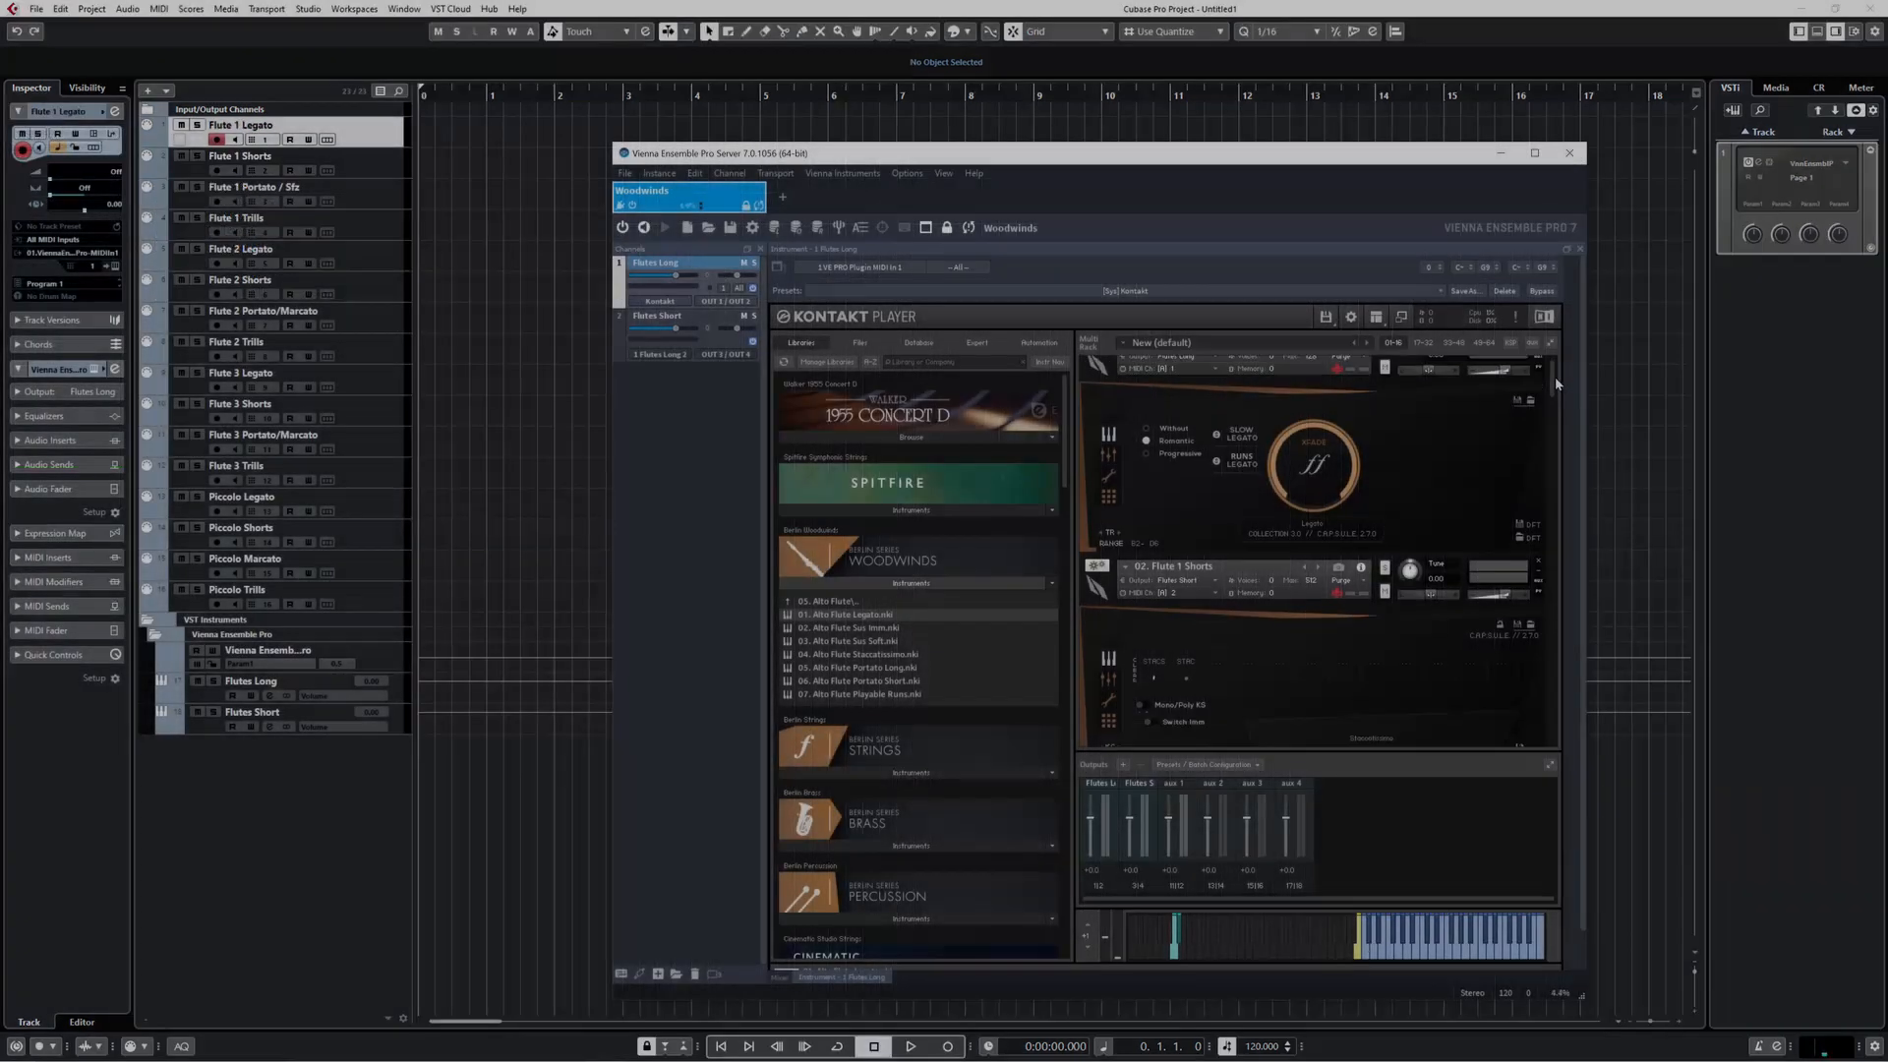
- Try to load 01. Alto Flute Legato below Piccolo Flute Trills in the Flutes Long Kontakt rack, and display instrument slots 17-32
left_click_drag(1554, 376, 1561, 739)
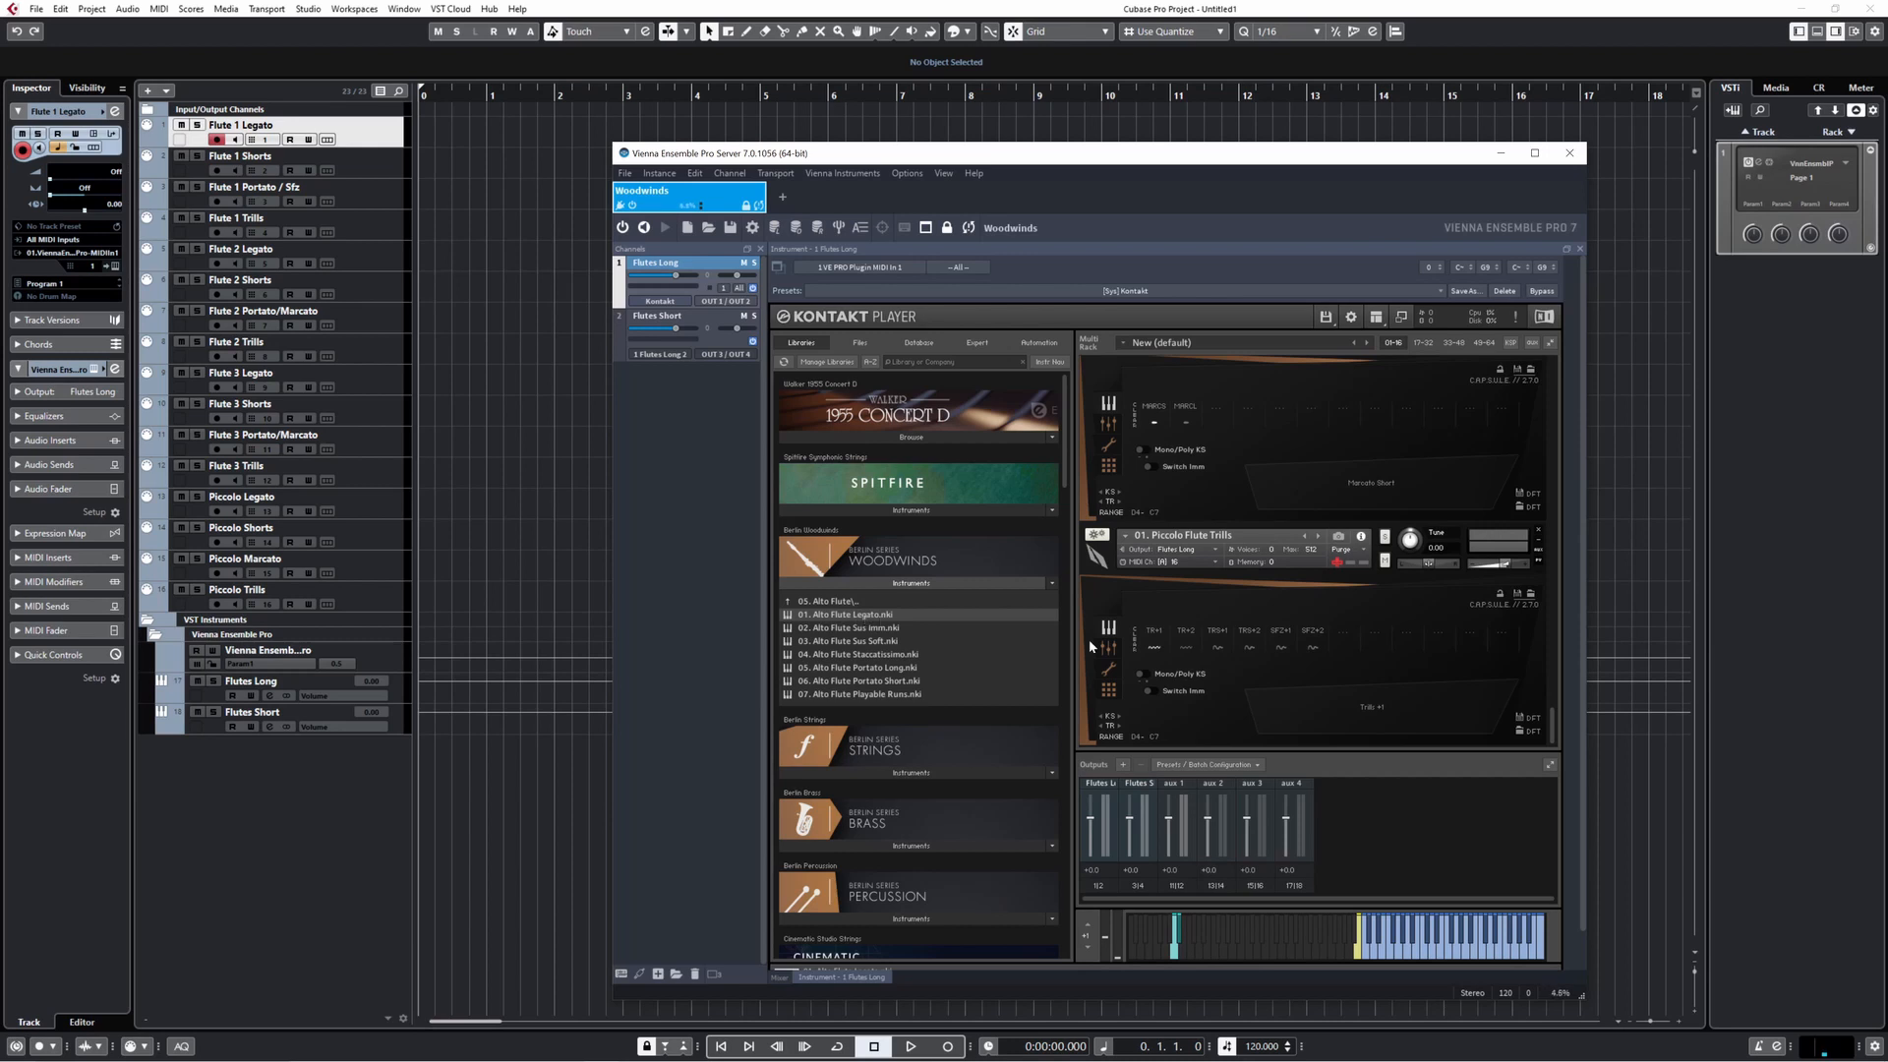
double_click(890, 616)
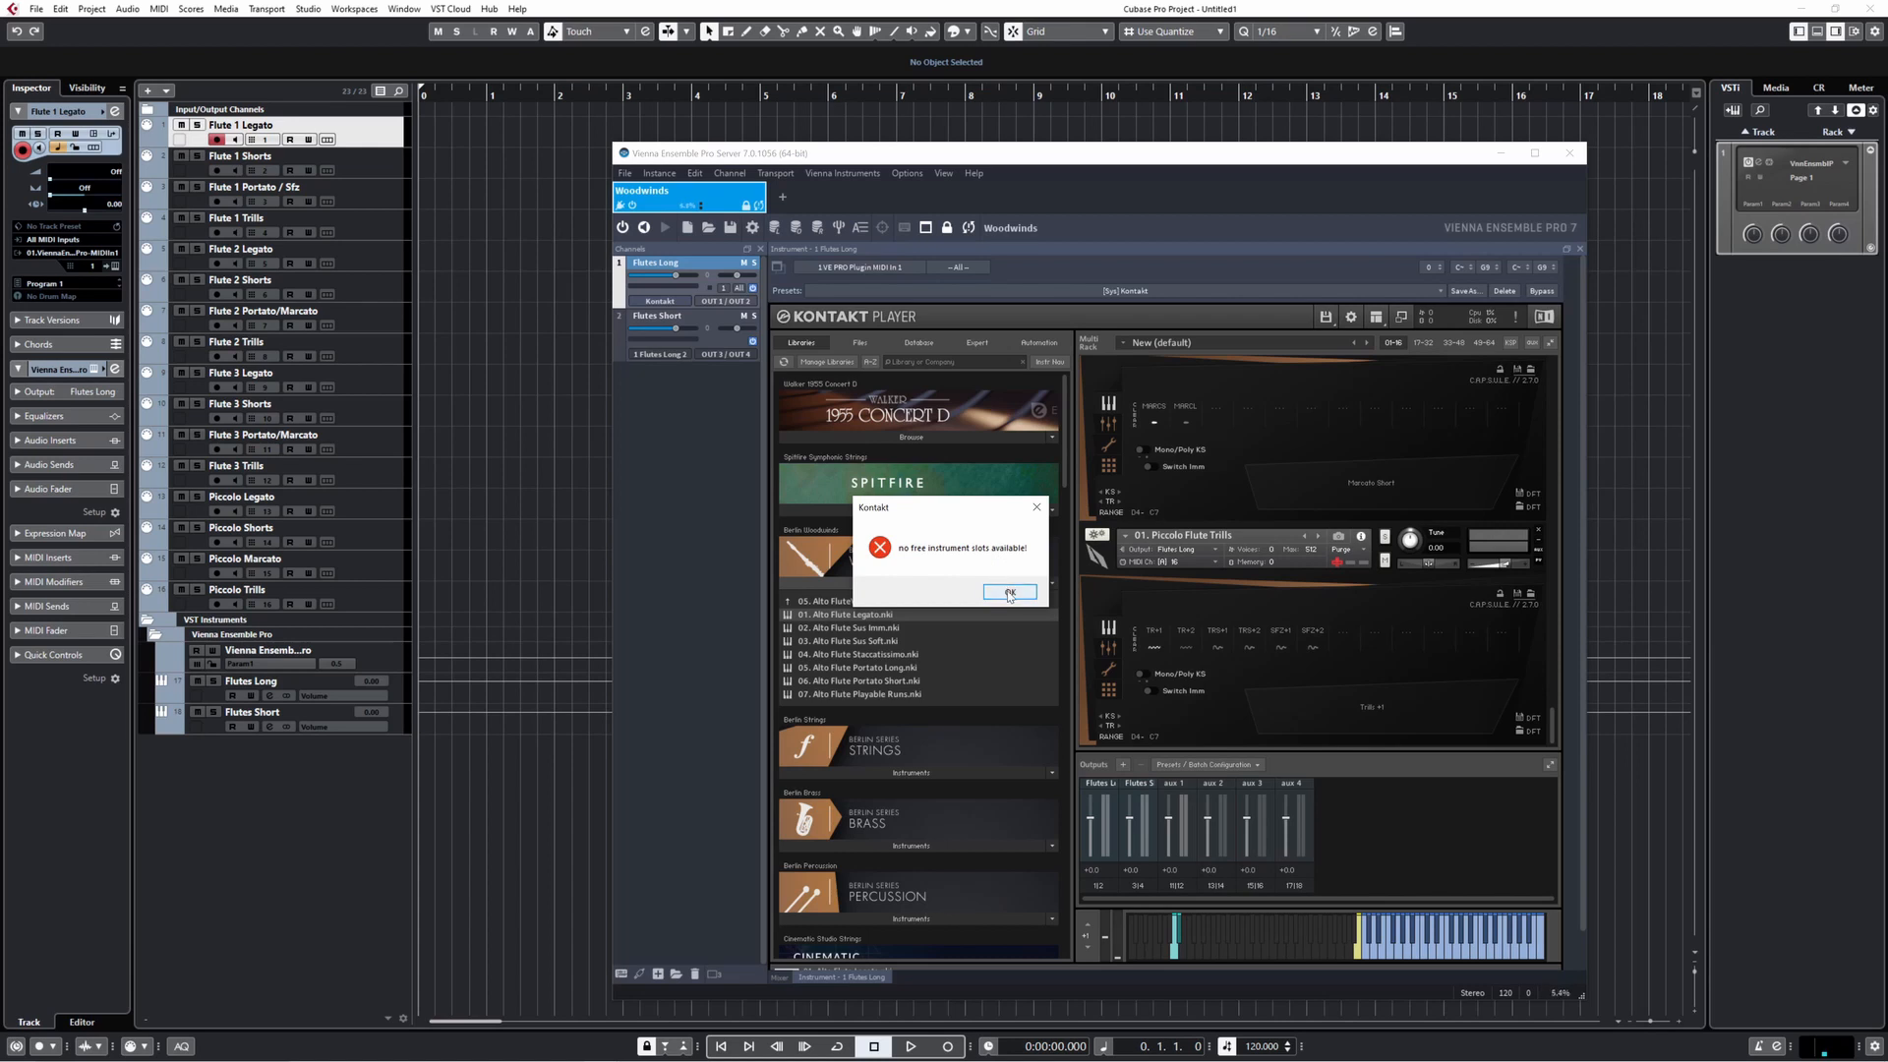
left_click(1010, 592)
left_click(1427, 342)
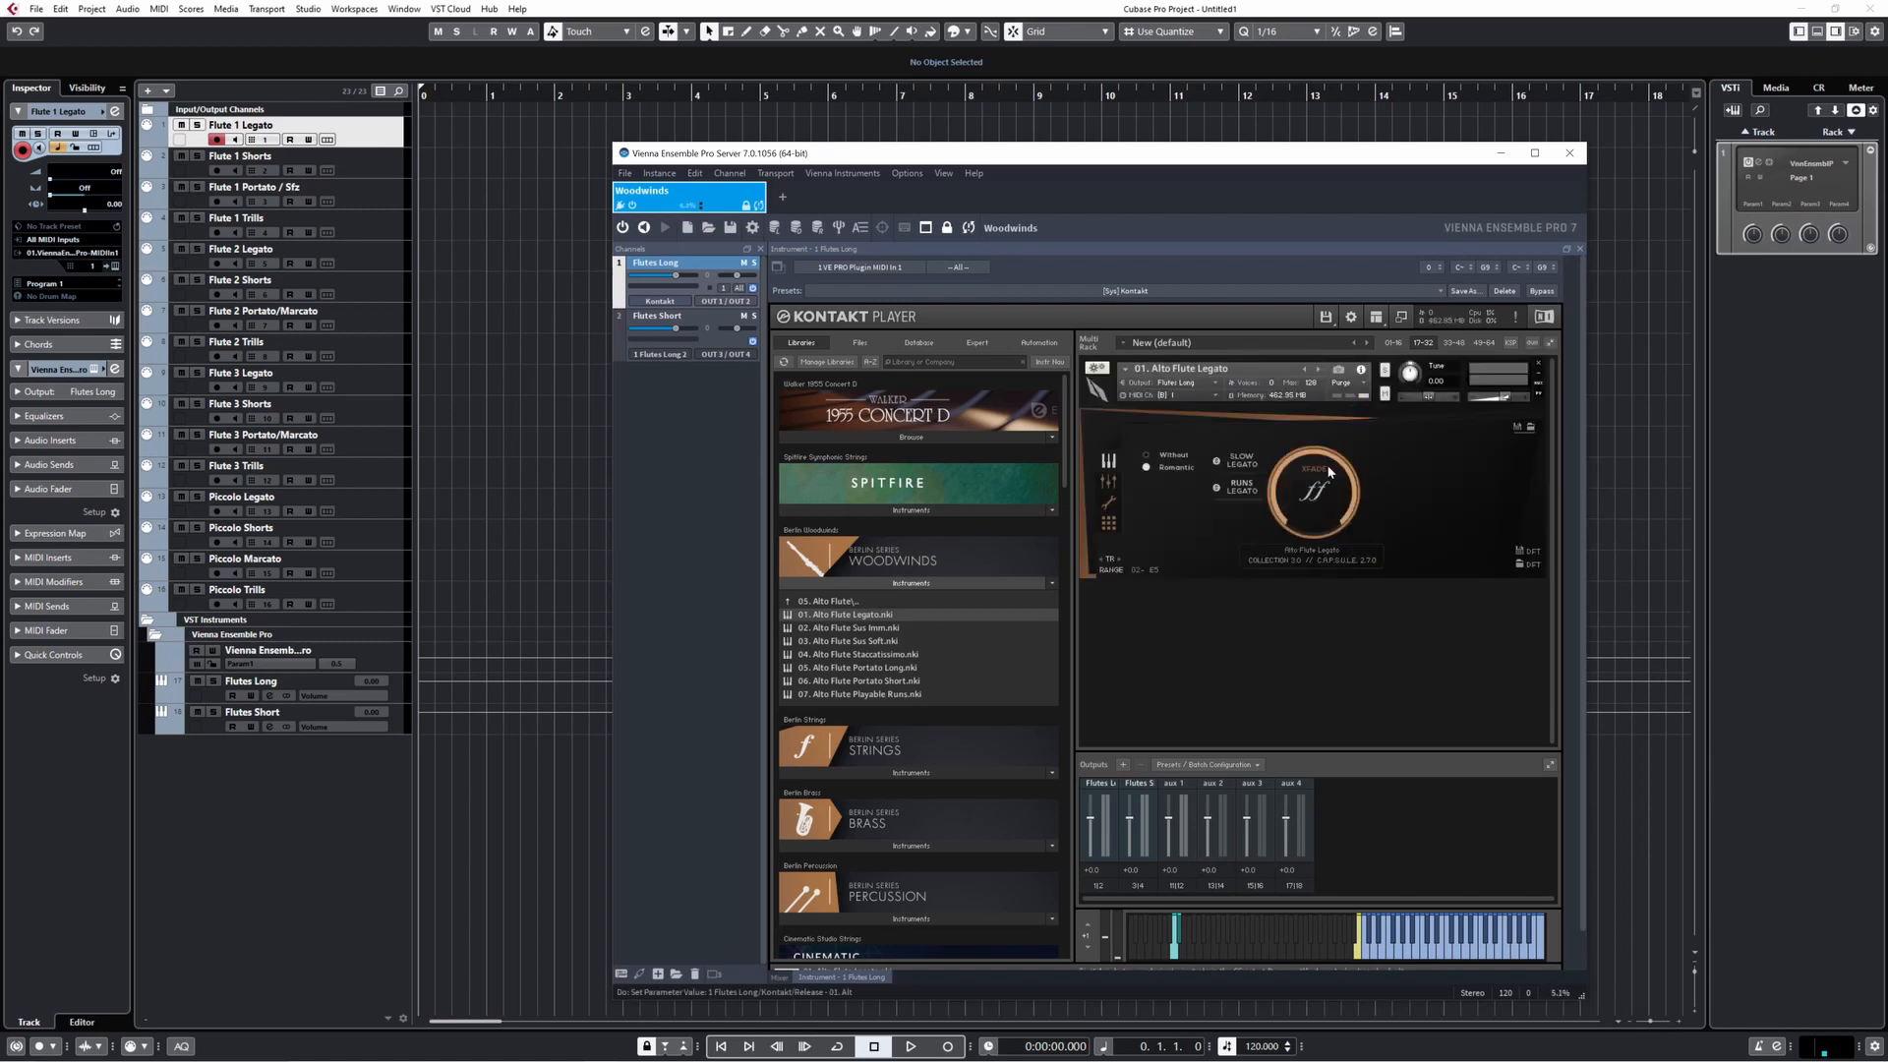
- Inspect the MIDI port choices for 01. Alto Flute Legato and remove the patch from the rack
left_click(1167, 396)
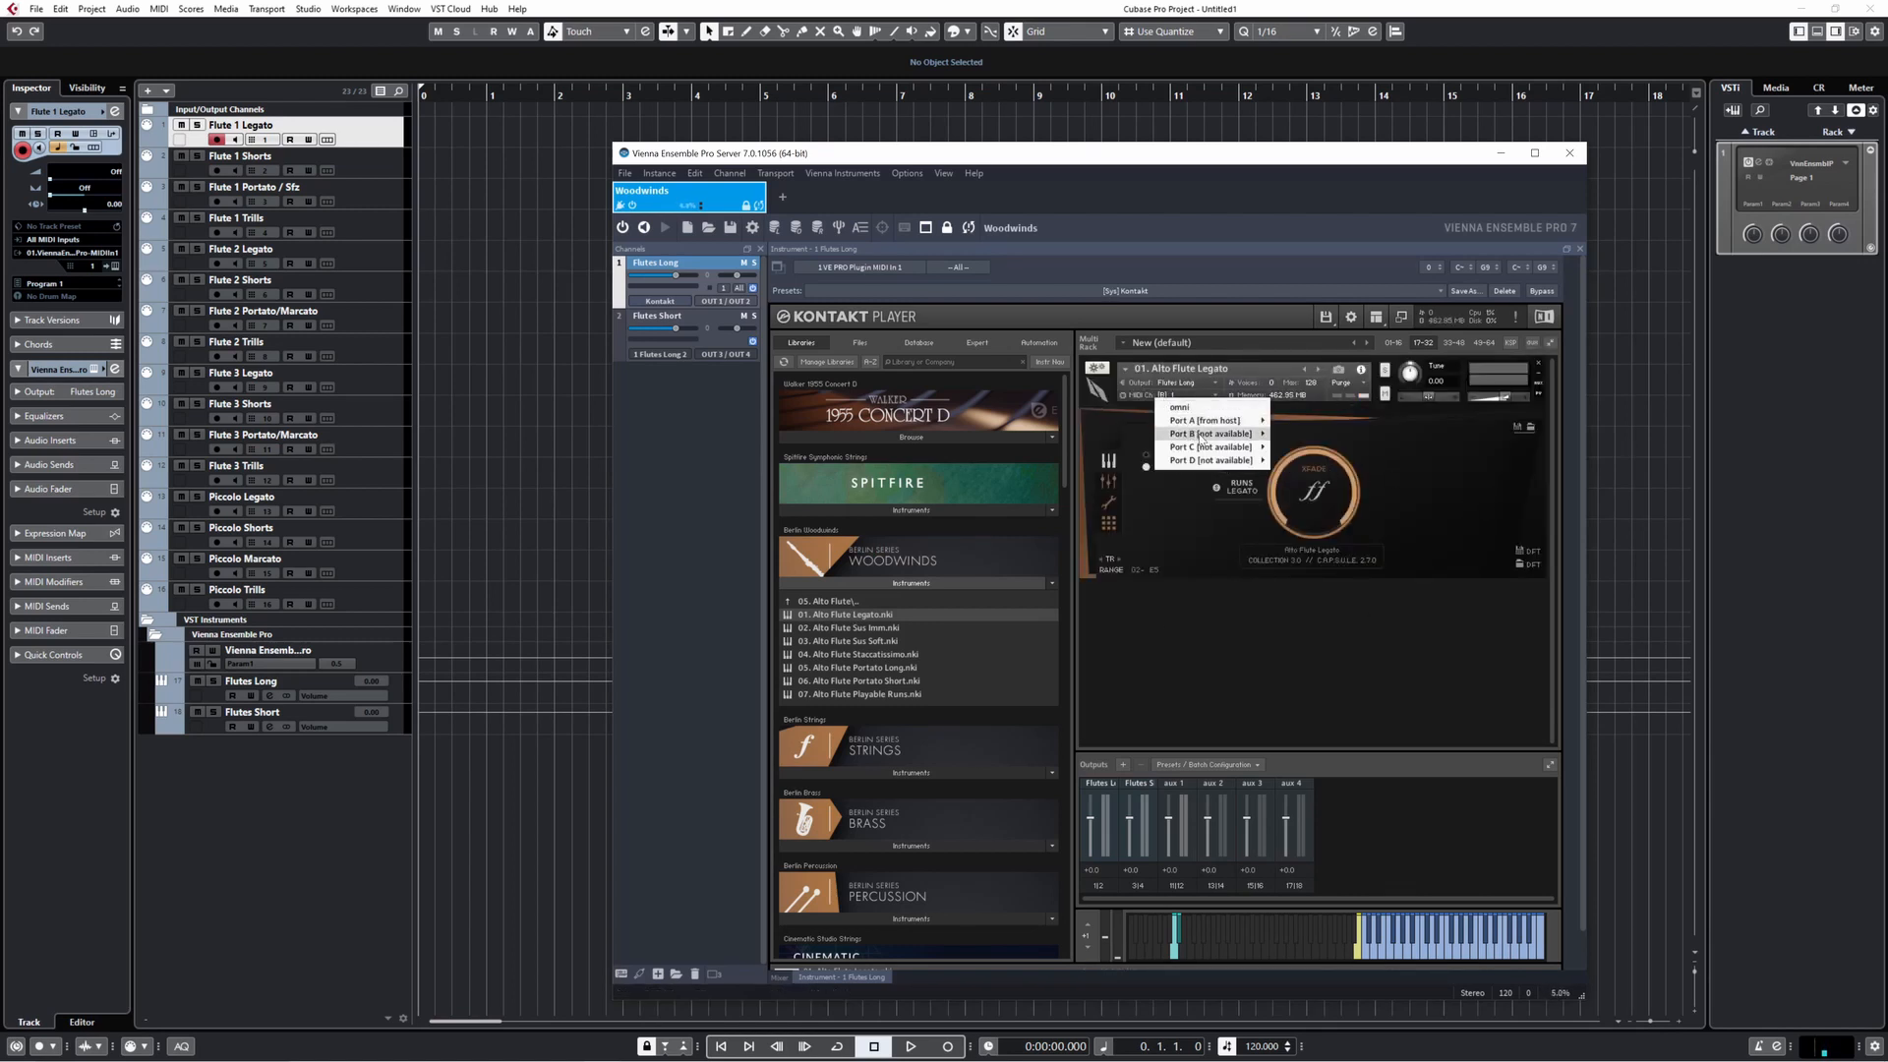
mouse_move(1203, 439)
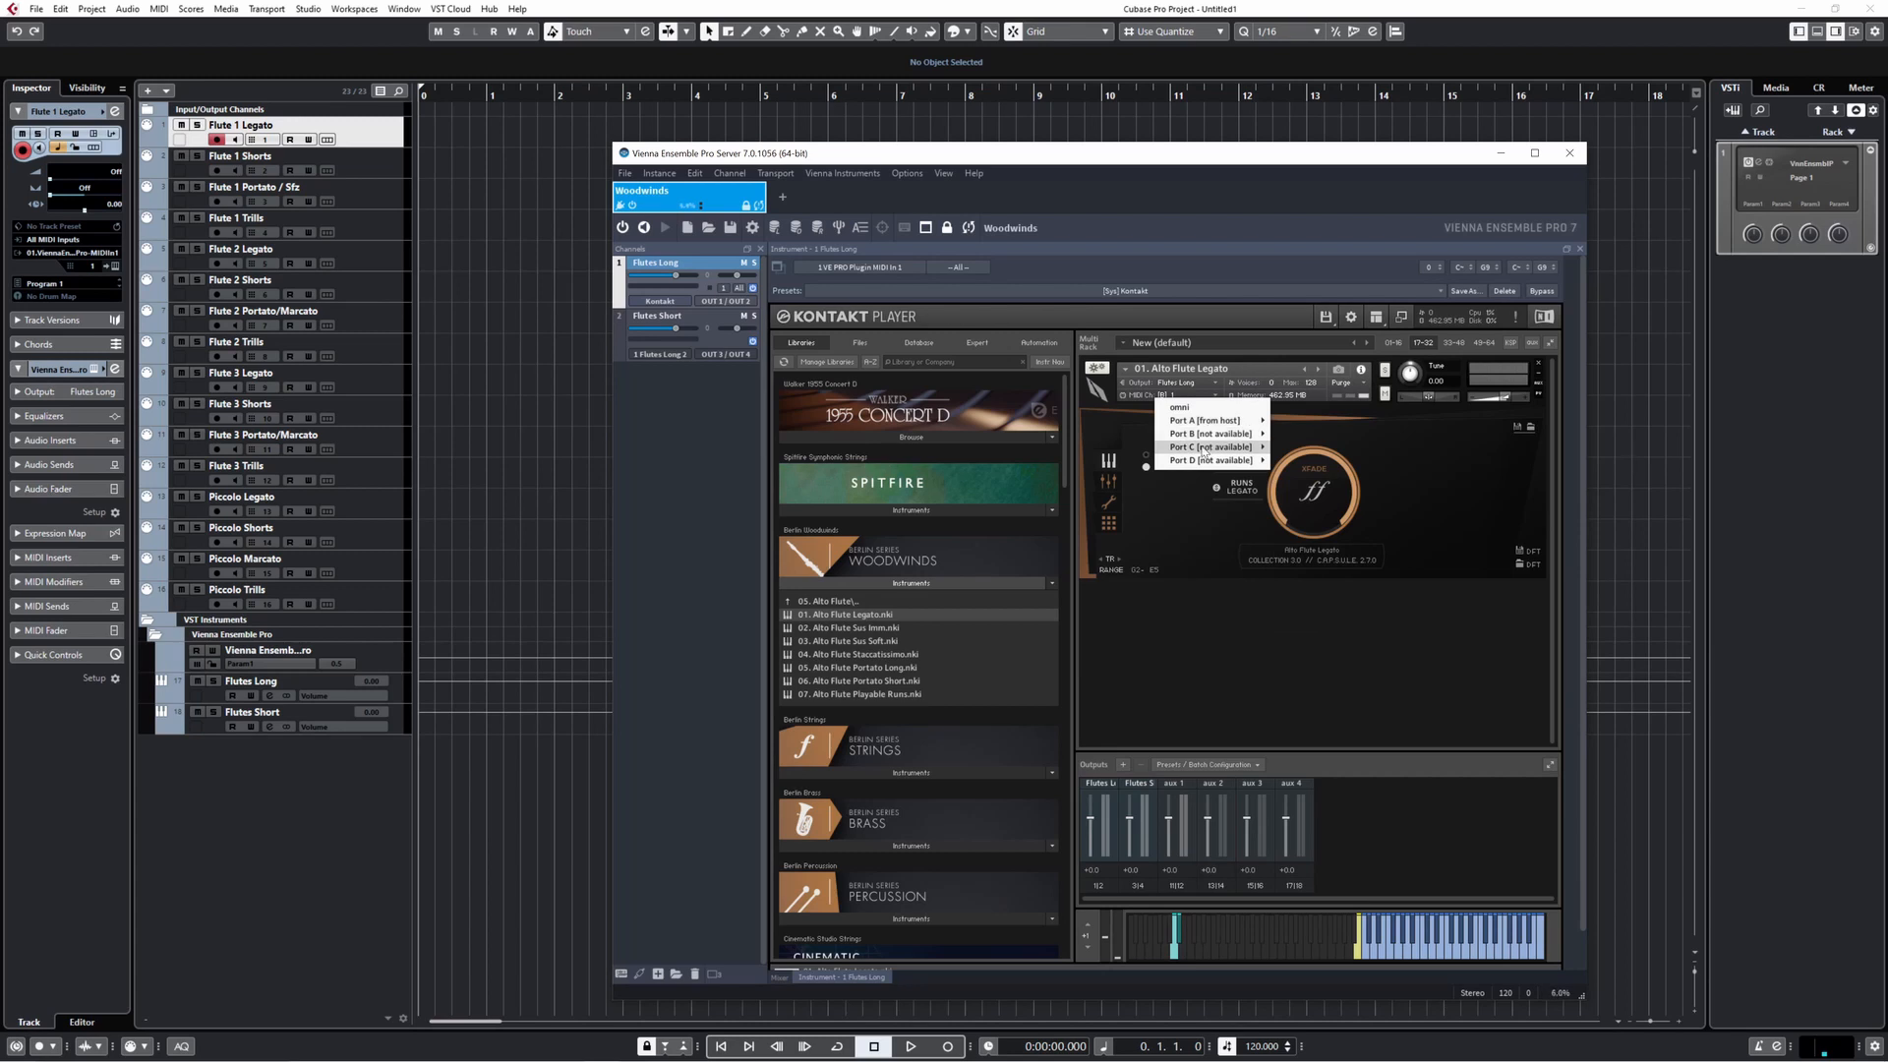
left_click(1195, 632)
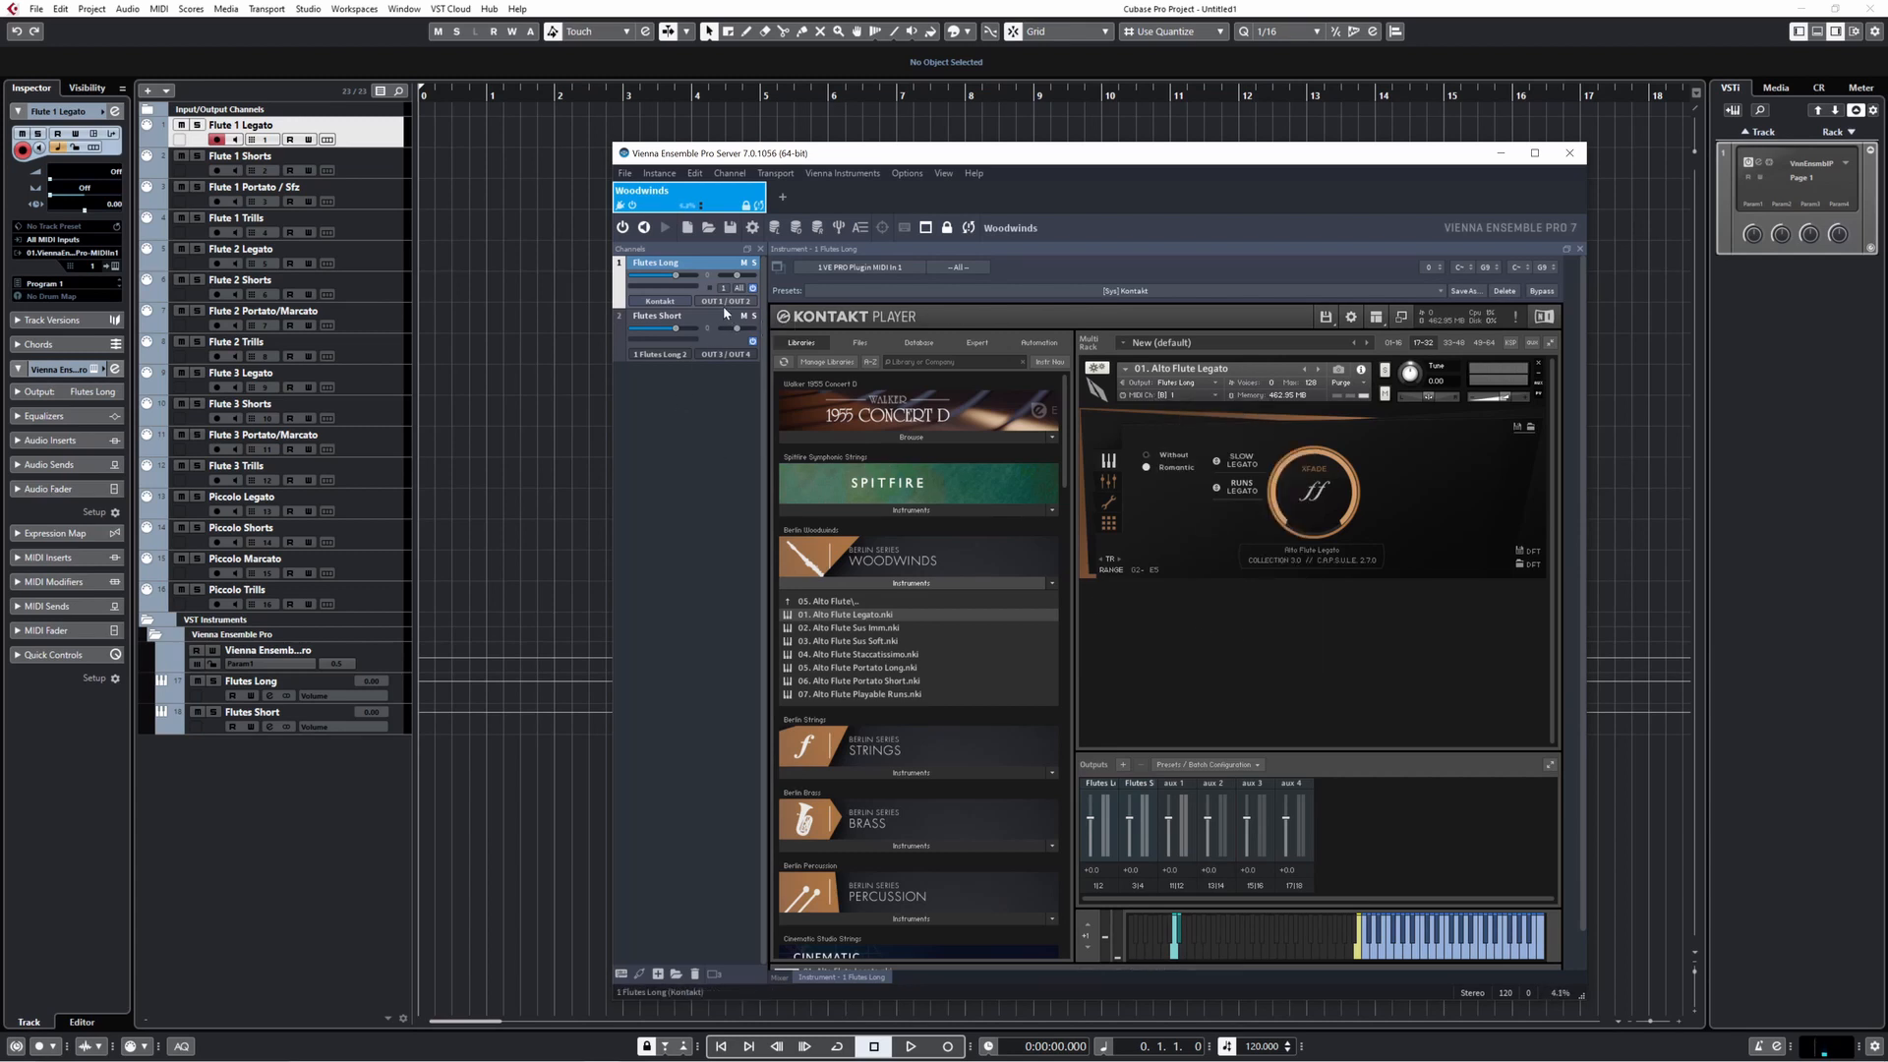
left_click(1540, 365)
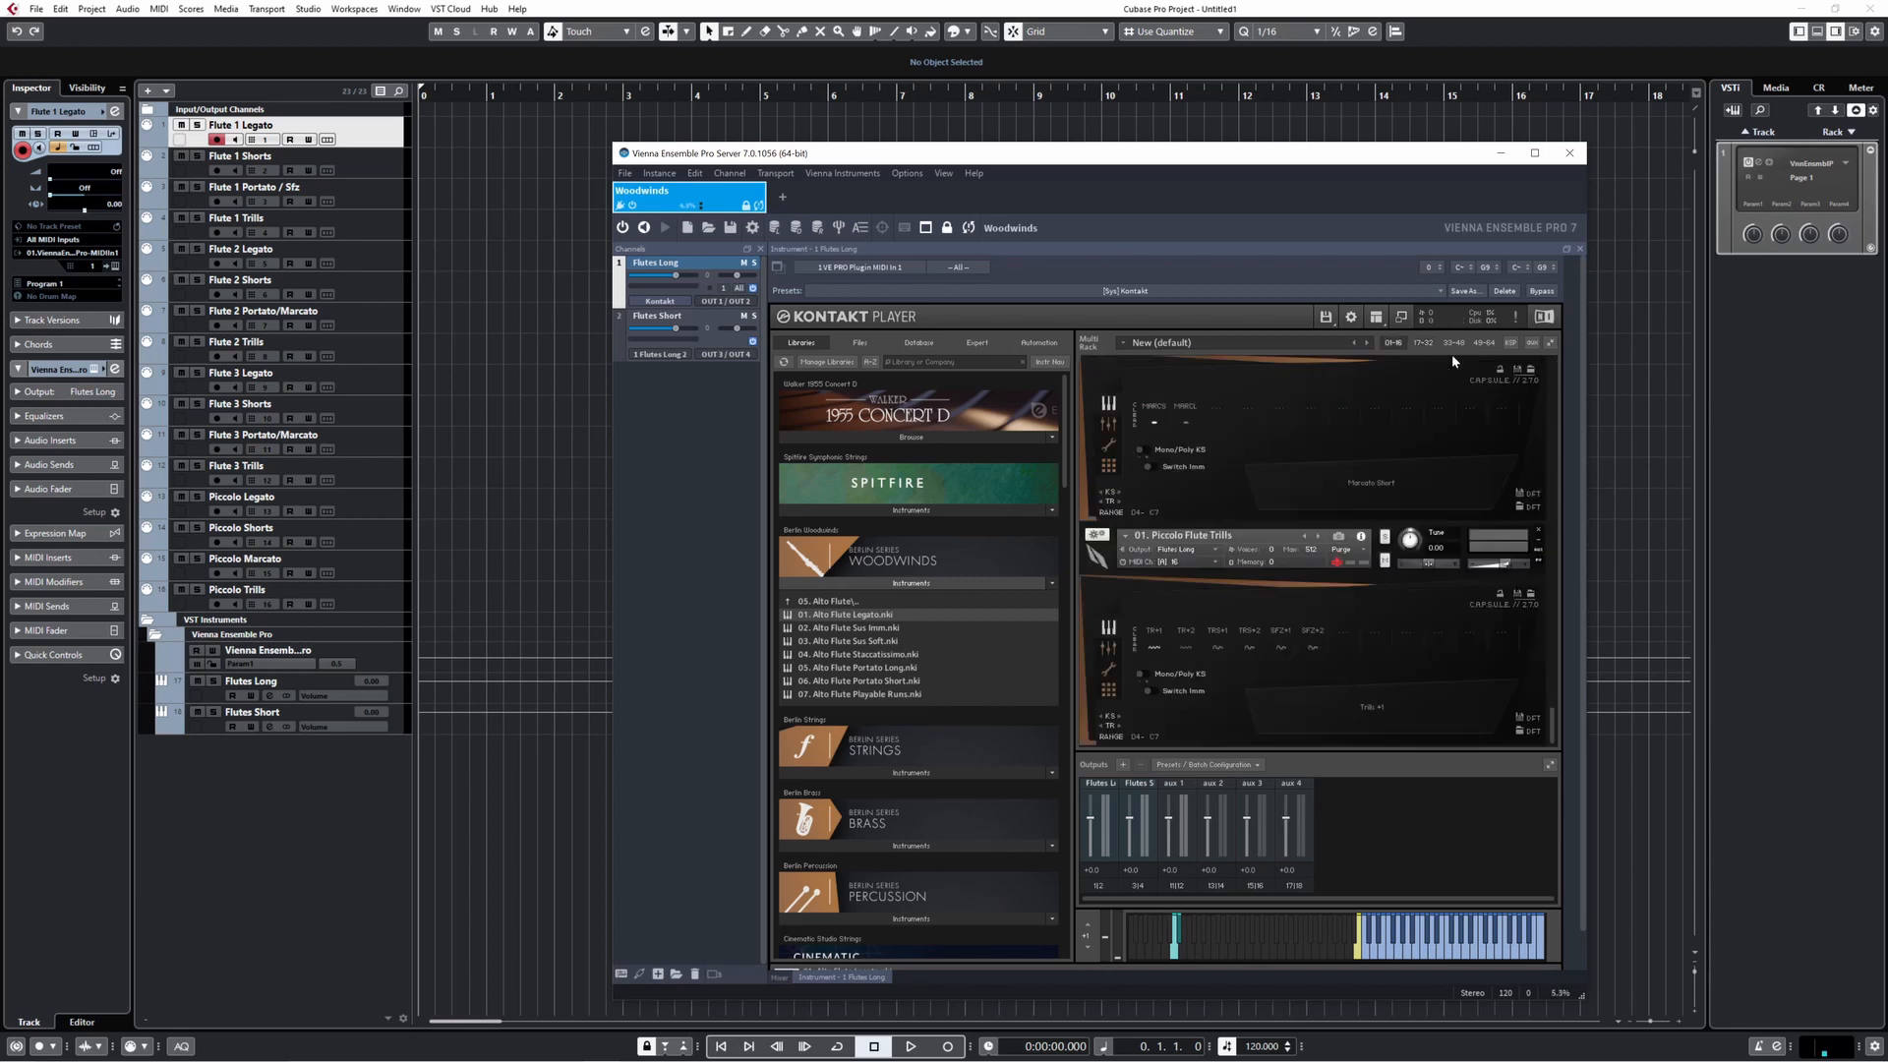
- Add a new stereo Native Instruments Kontakt instance to the Woodwinds channels and set its MIDI input to VE PRO Plugin MIDI In 2
right_click(676, 398)
left_click(735, 411)
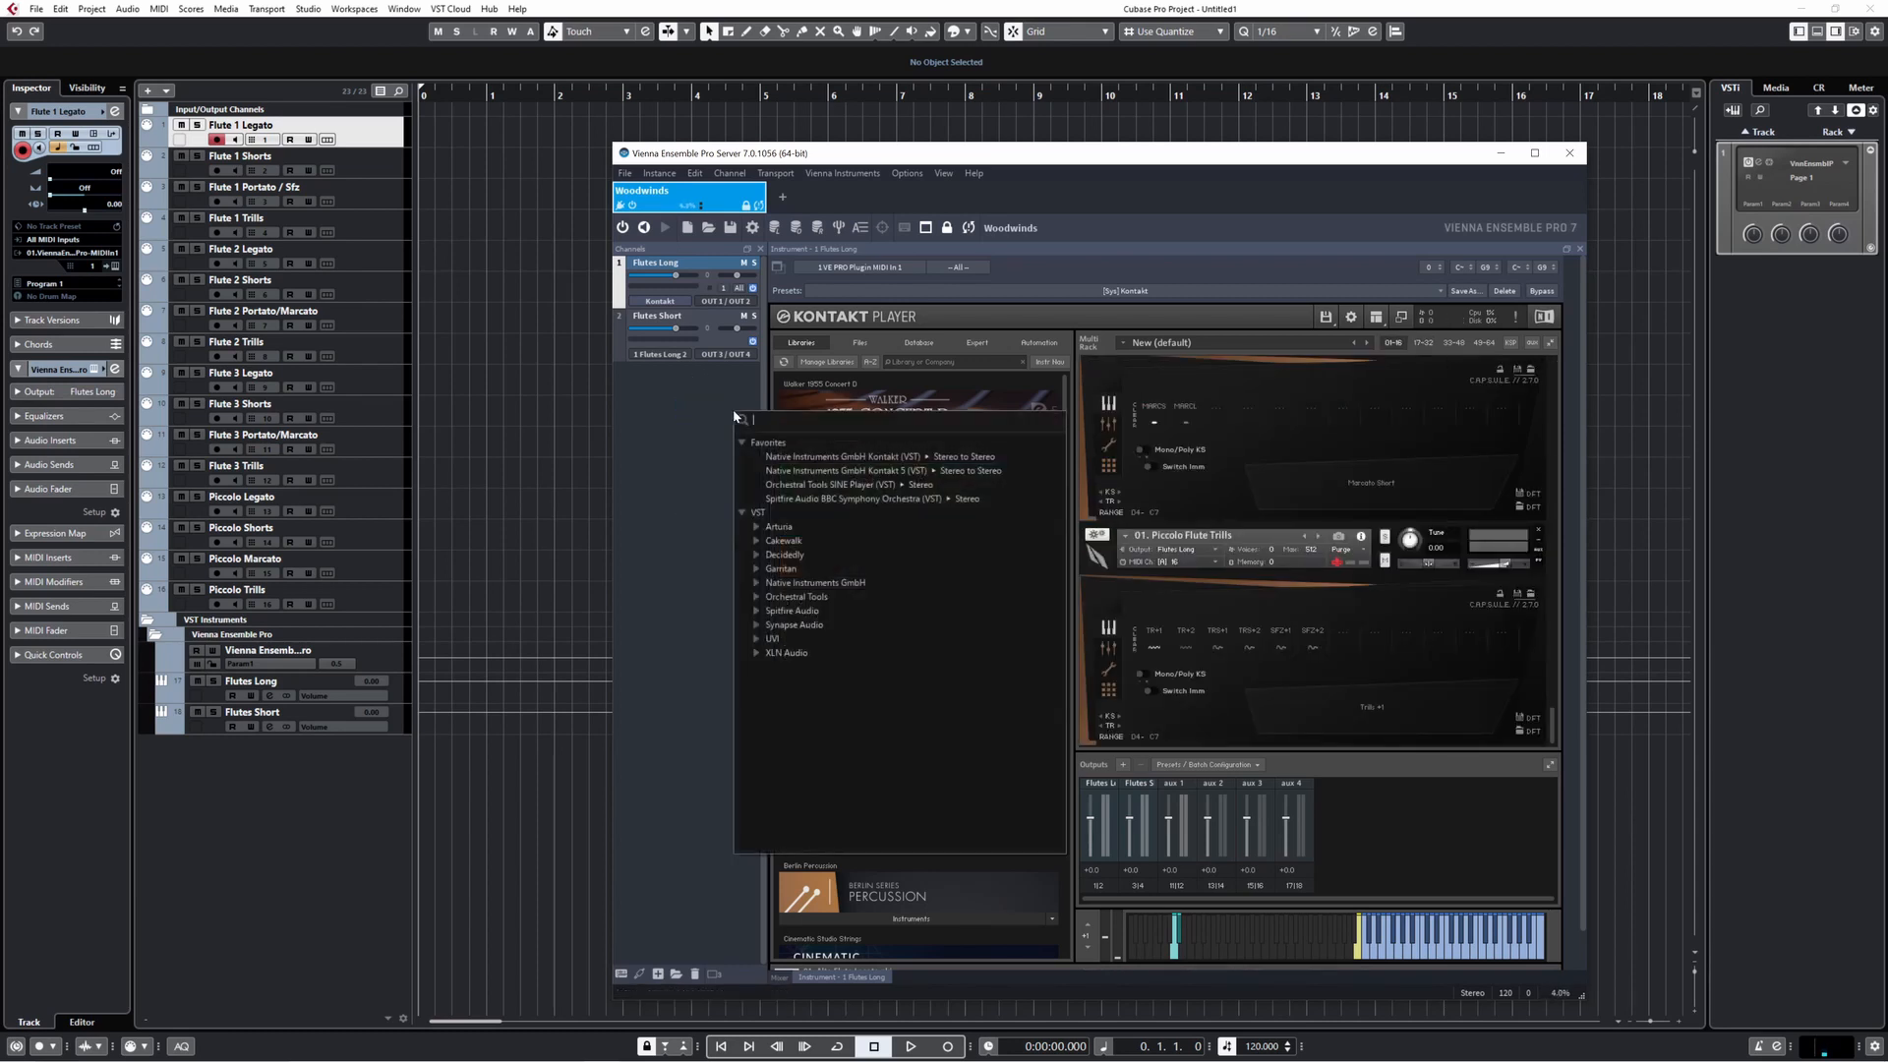
left_click(853, 457)
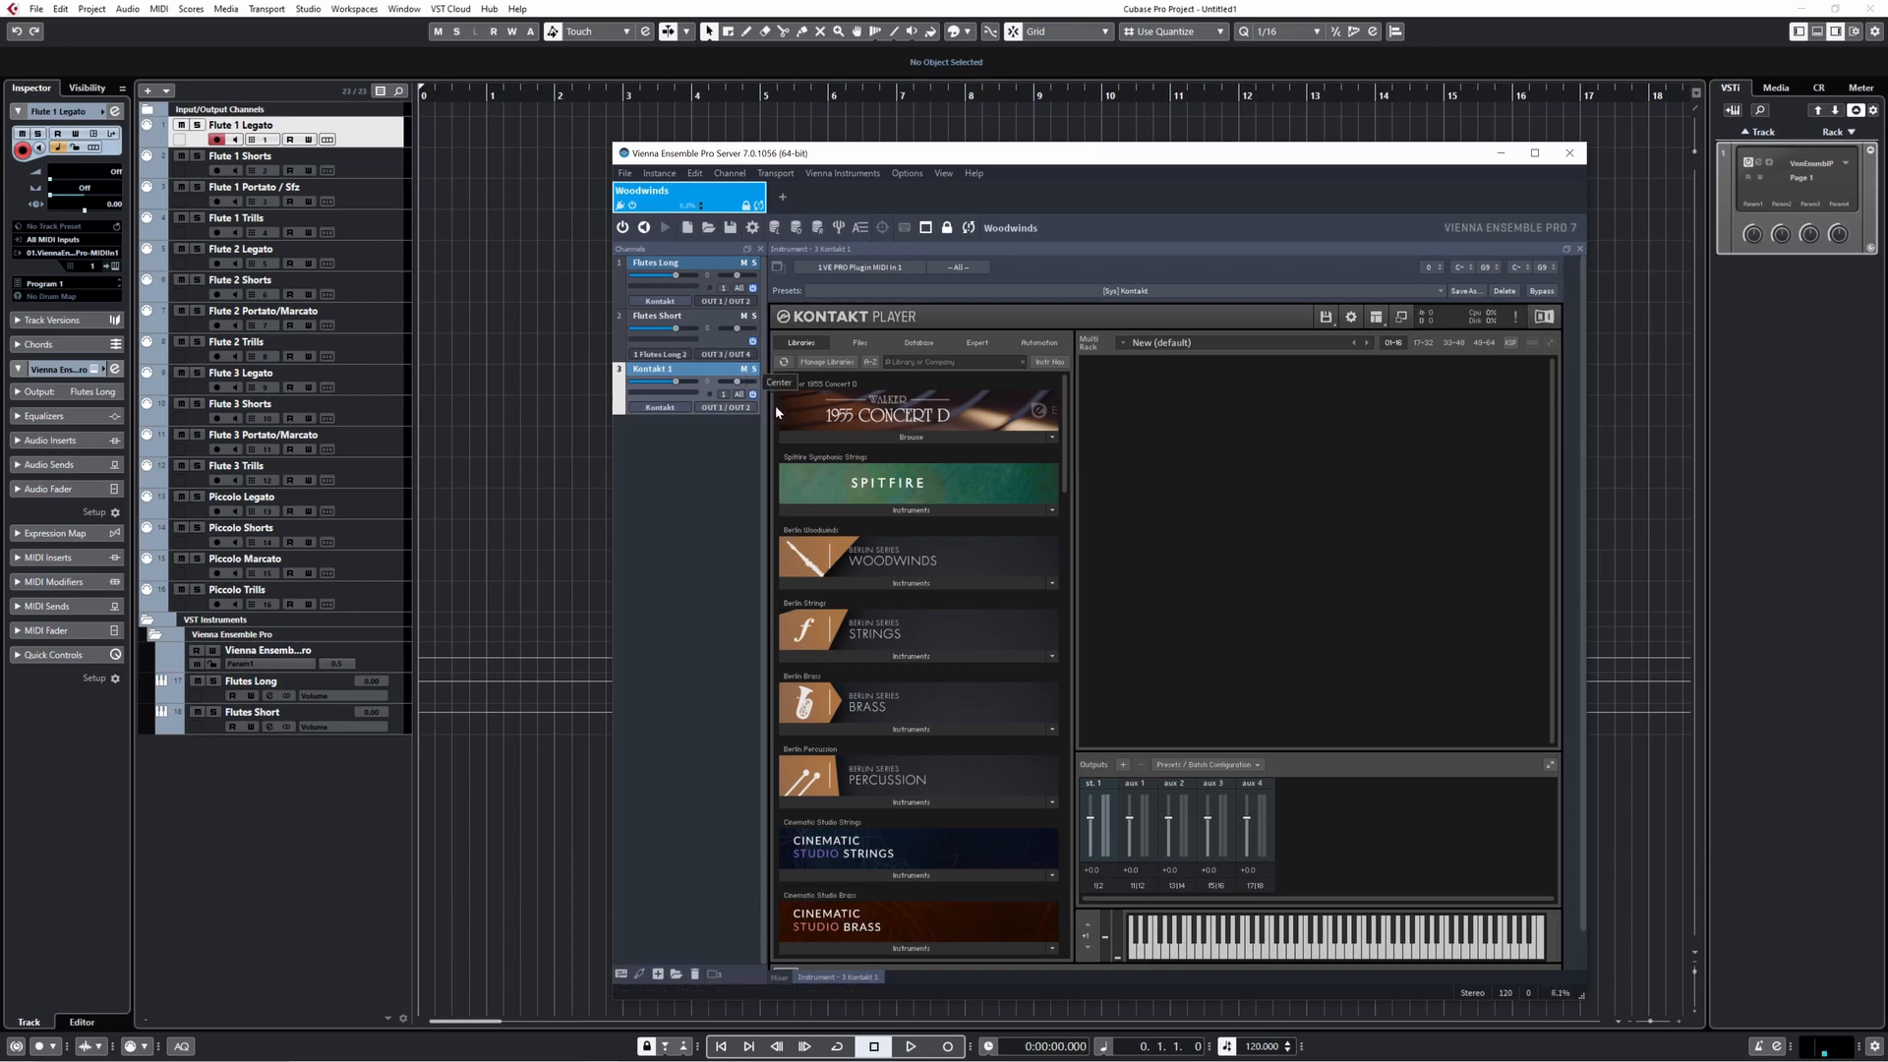
left_click(724, 397)
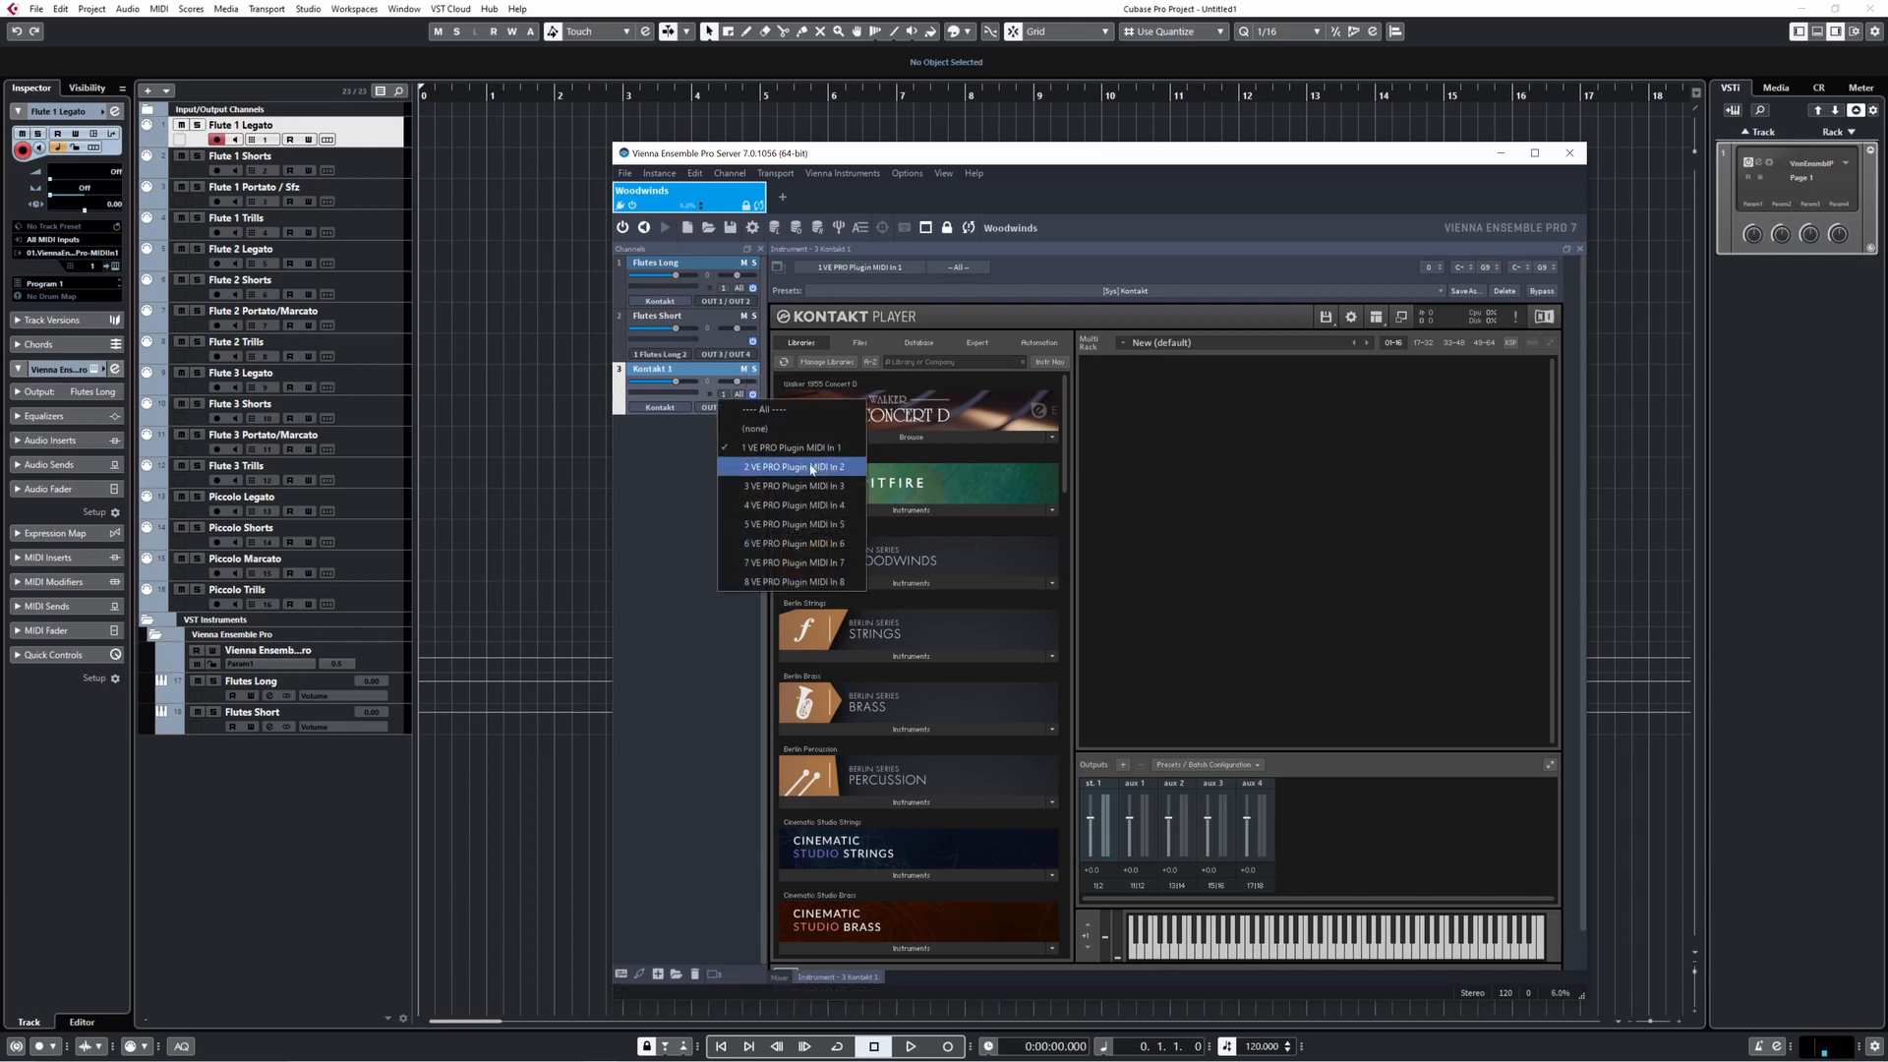
left_click(822, 468)
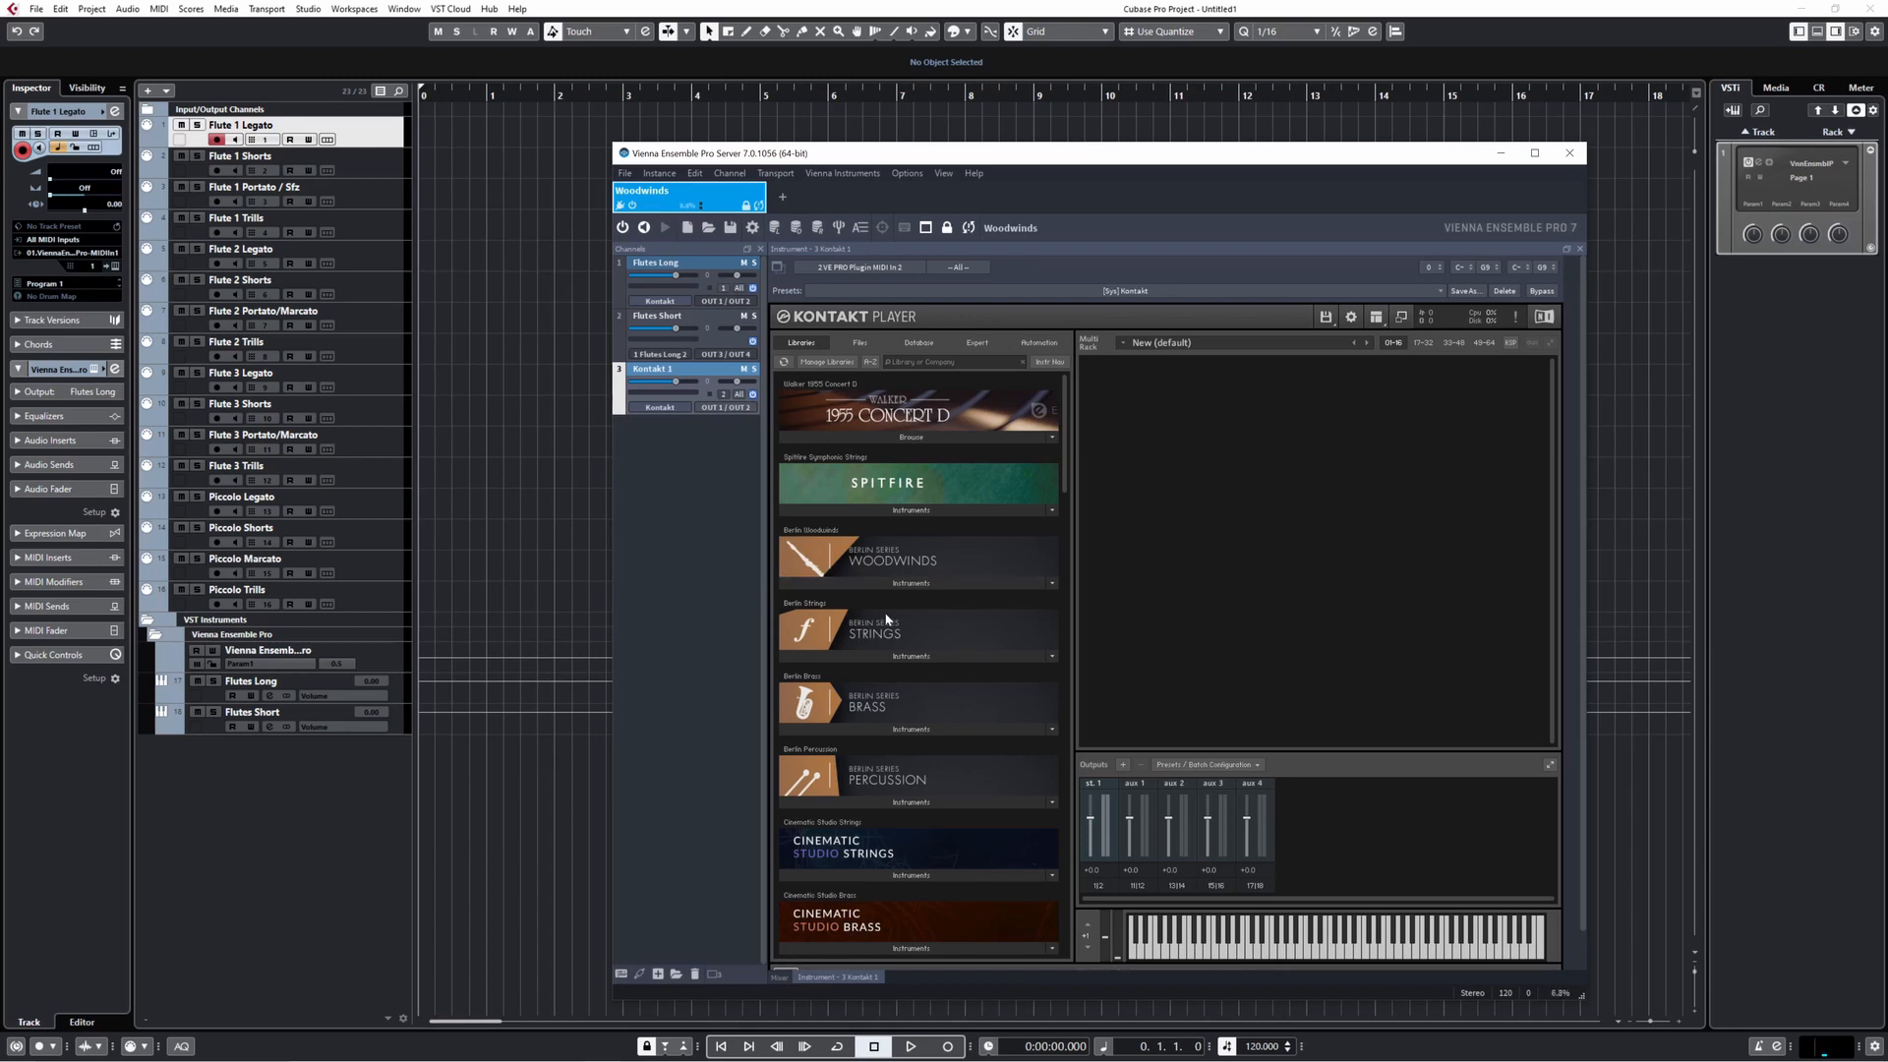
- Review the Alto Flute through English Horn rows in the template spreadsheet for their MIDI port, channels and audio outputs, and return to Vienna Ensemble Pro
mouse_move(581, 1053)
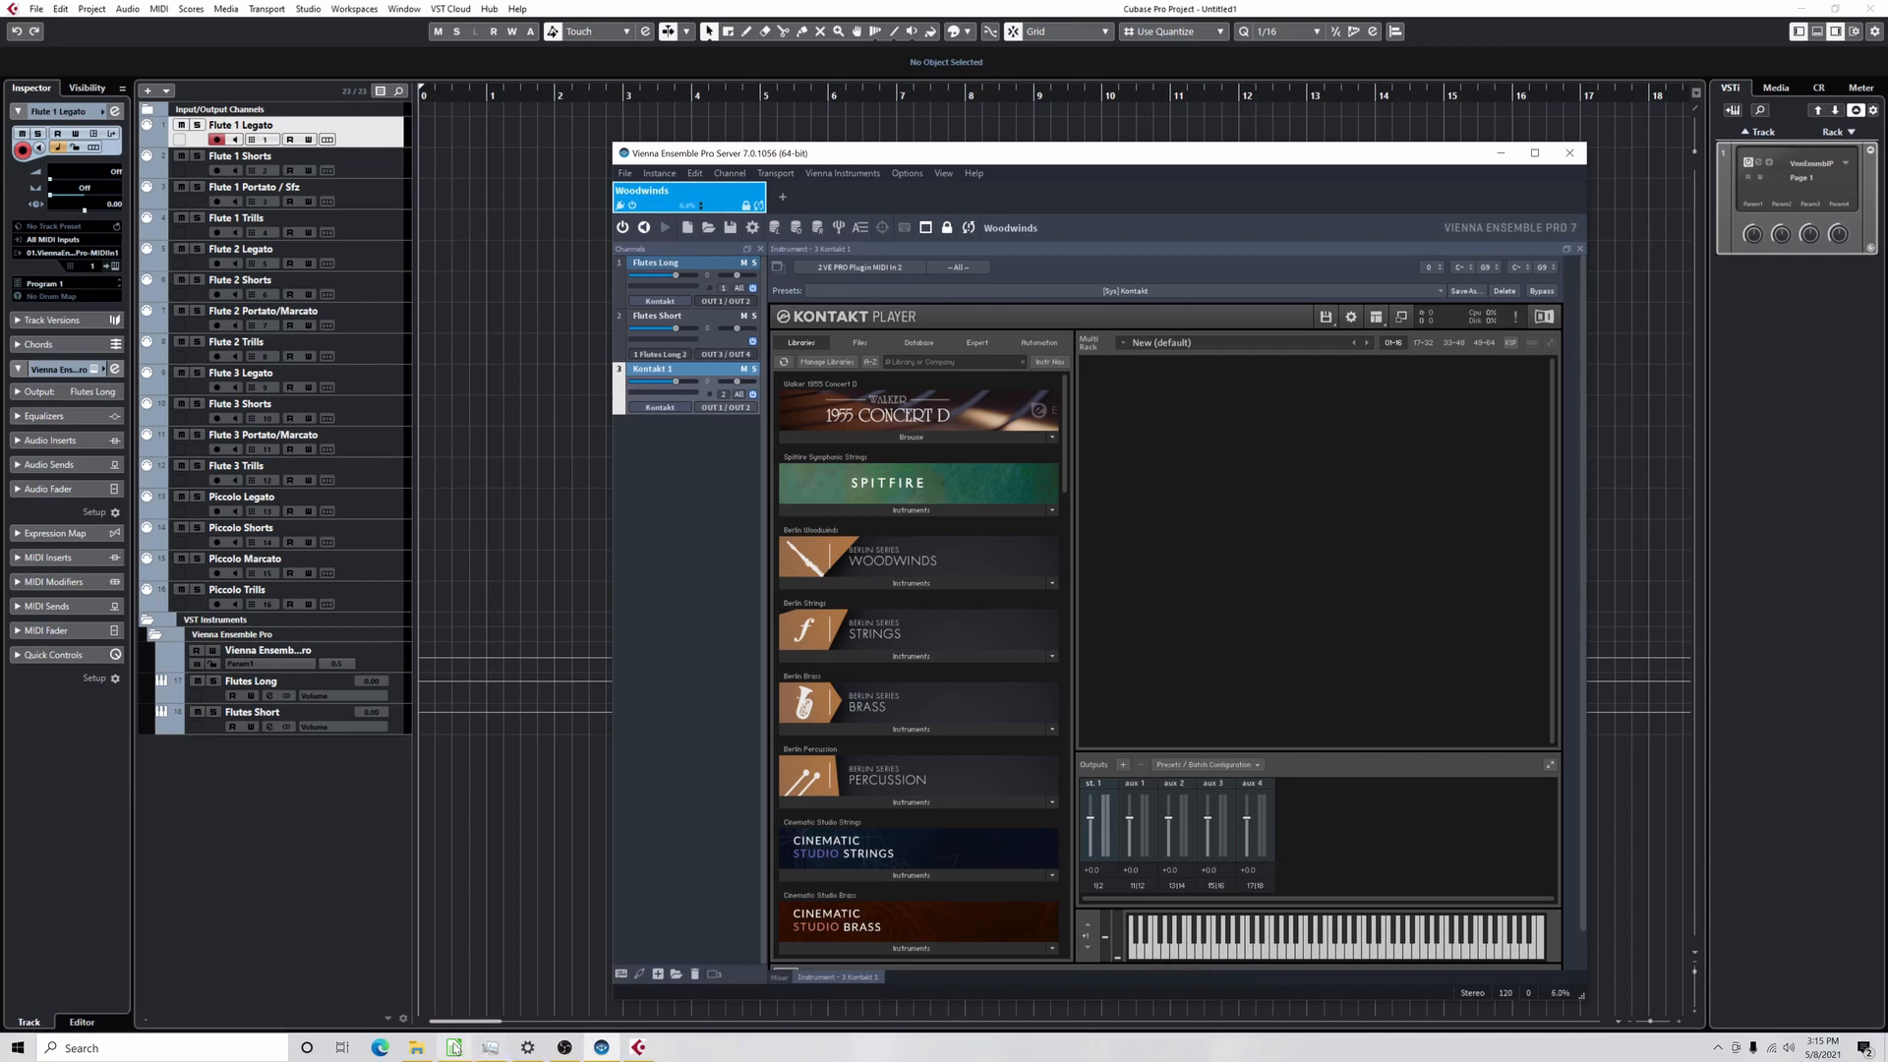
left_click(454, 1048)
left_click(1333, 667)
scroll(1334, 669, "down", 3)
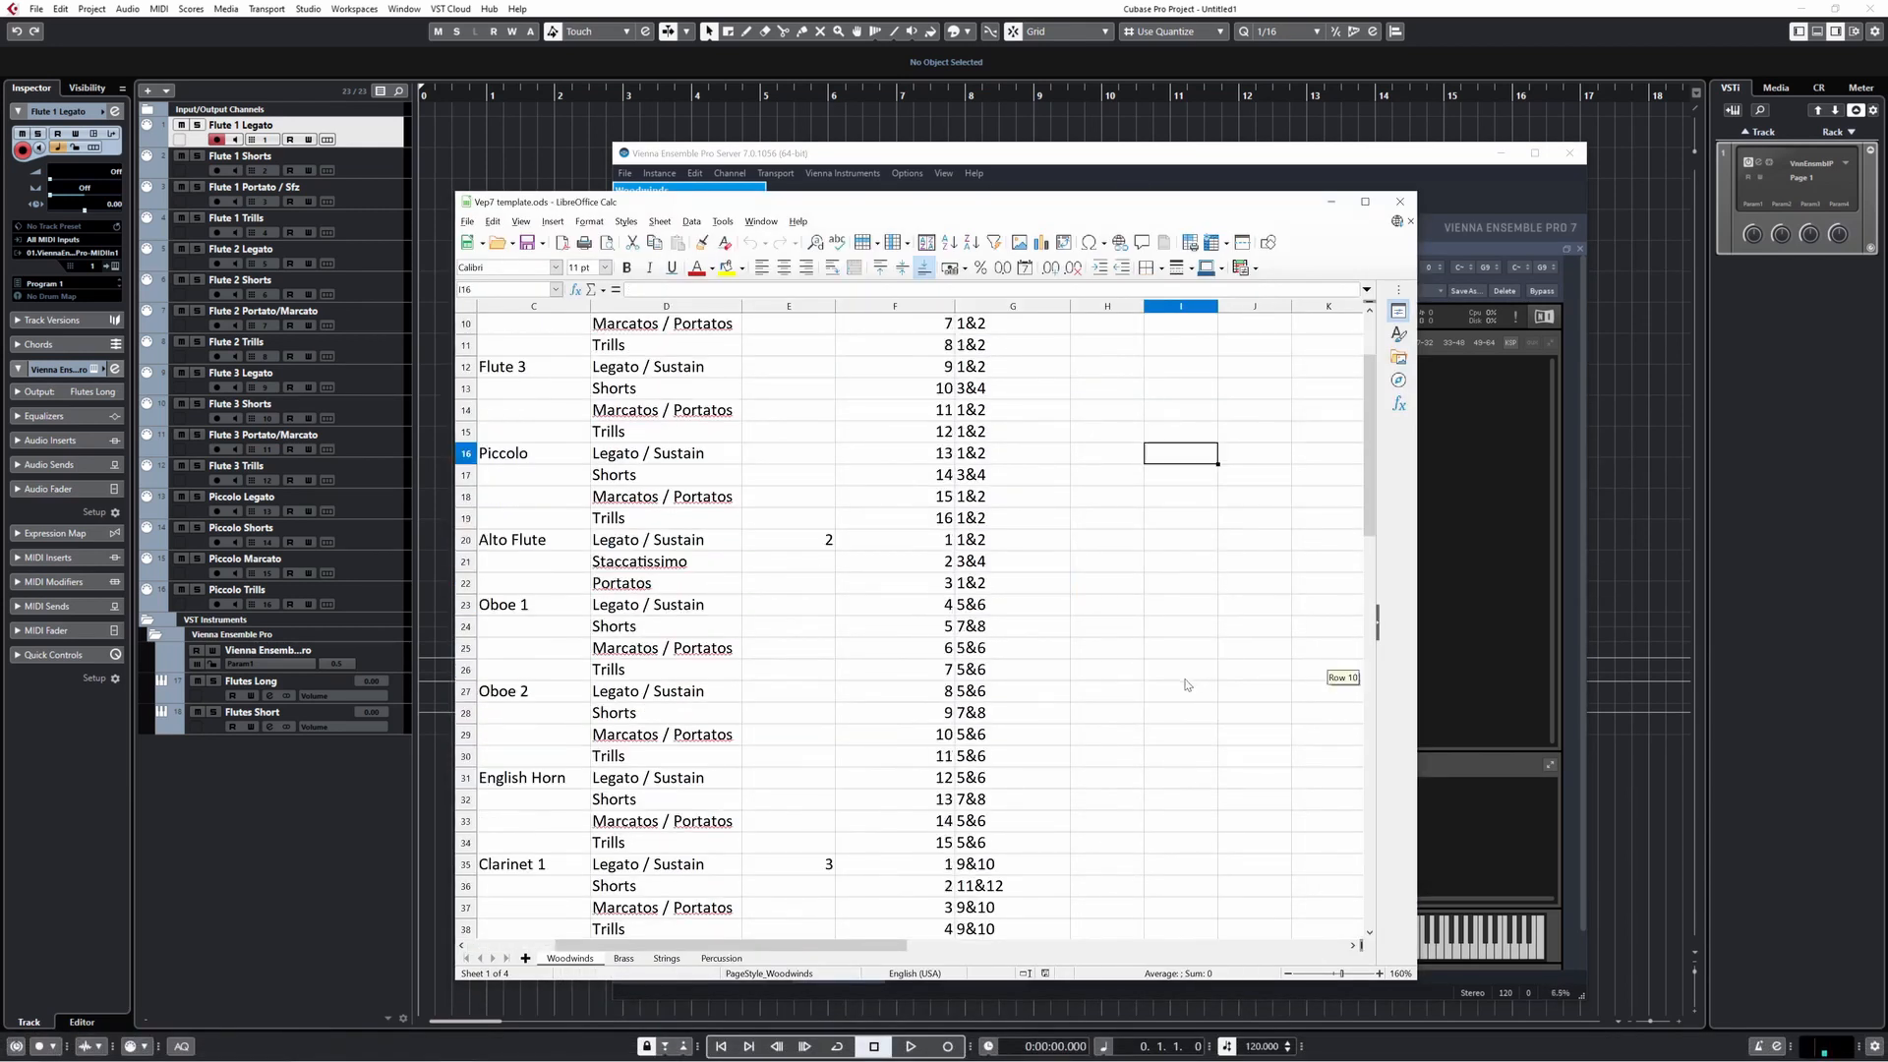
left_click_drag(869, 950, 787, 950)
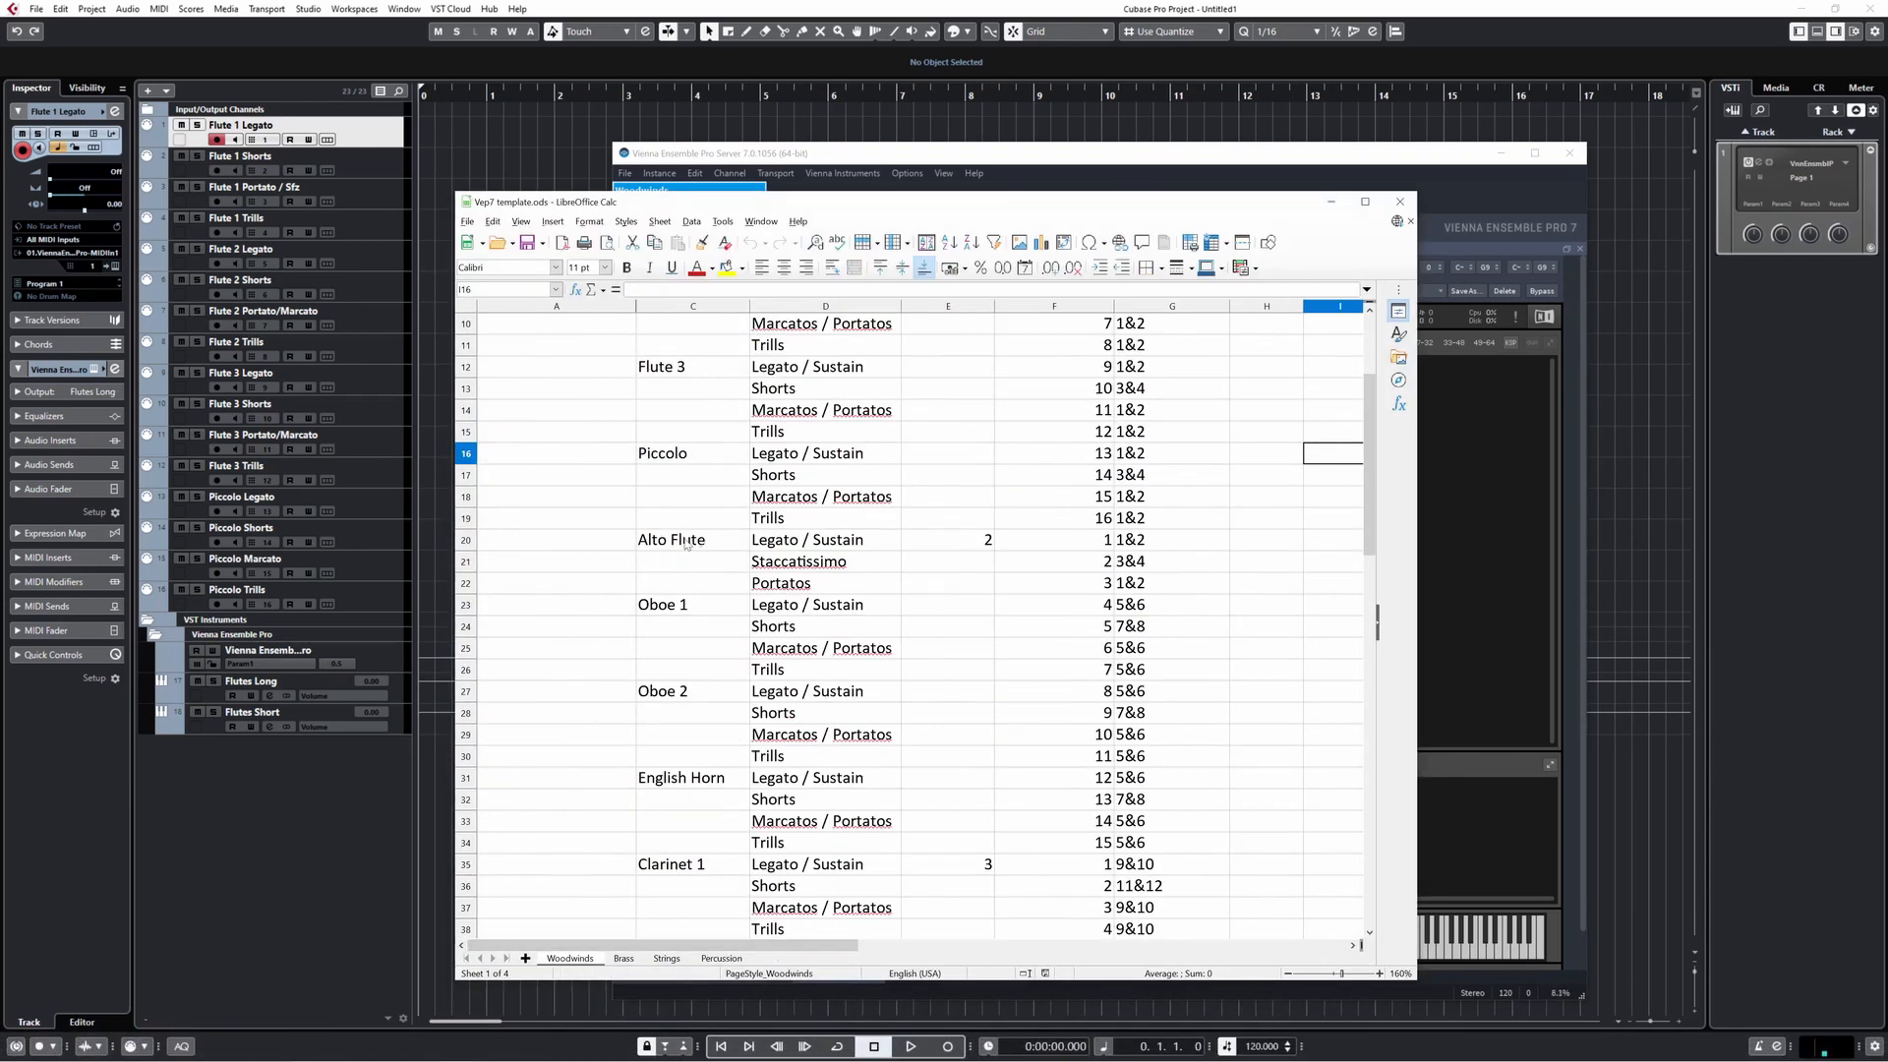
left_click_drag(743, 541, 1260, 845)
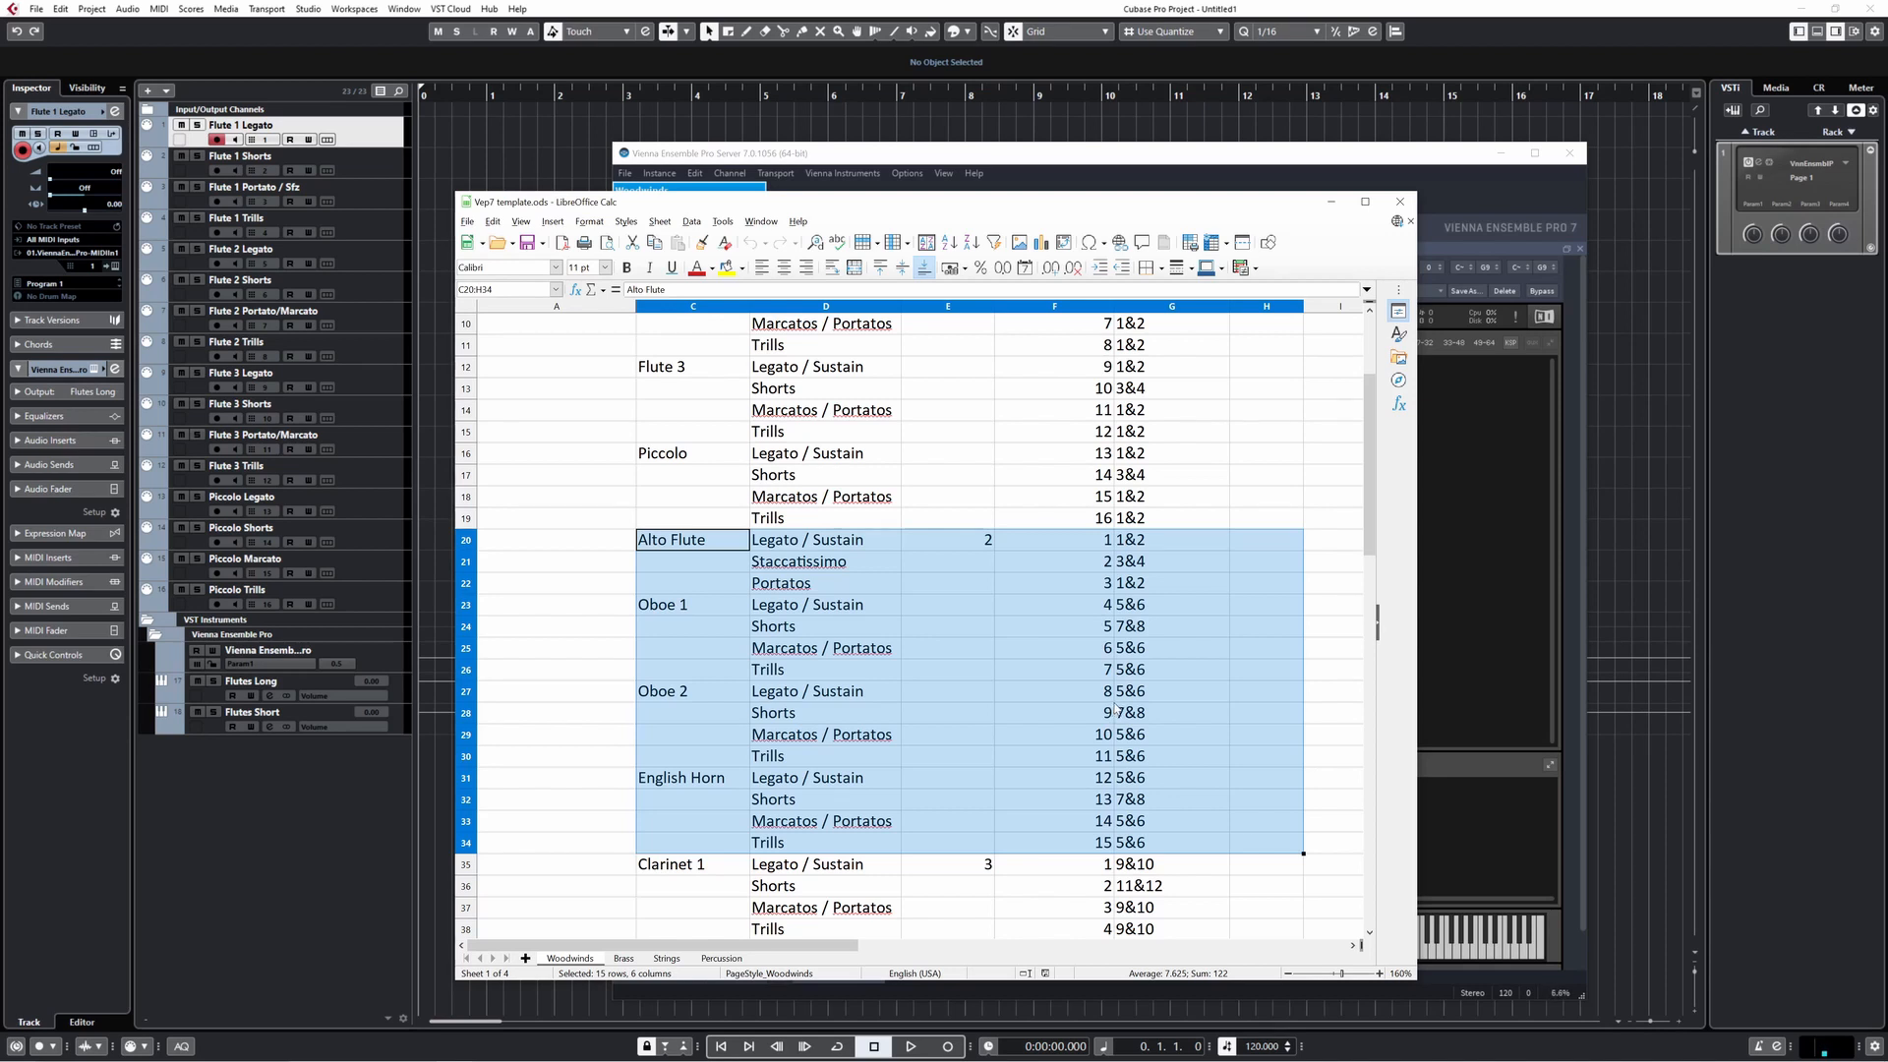
left_click(1365, 156)
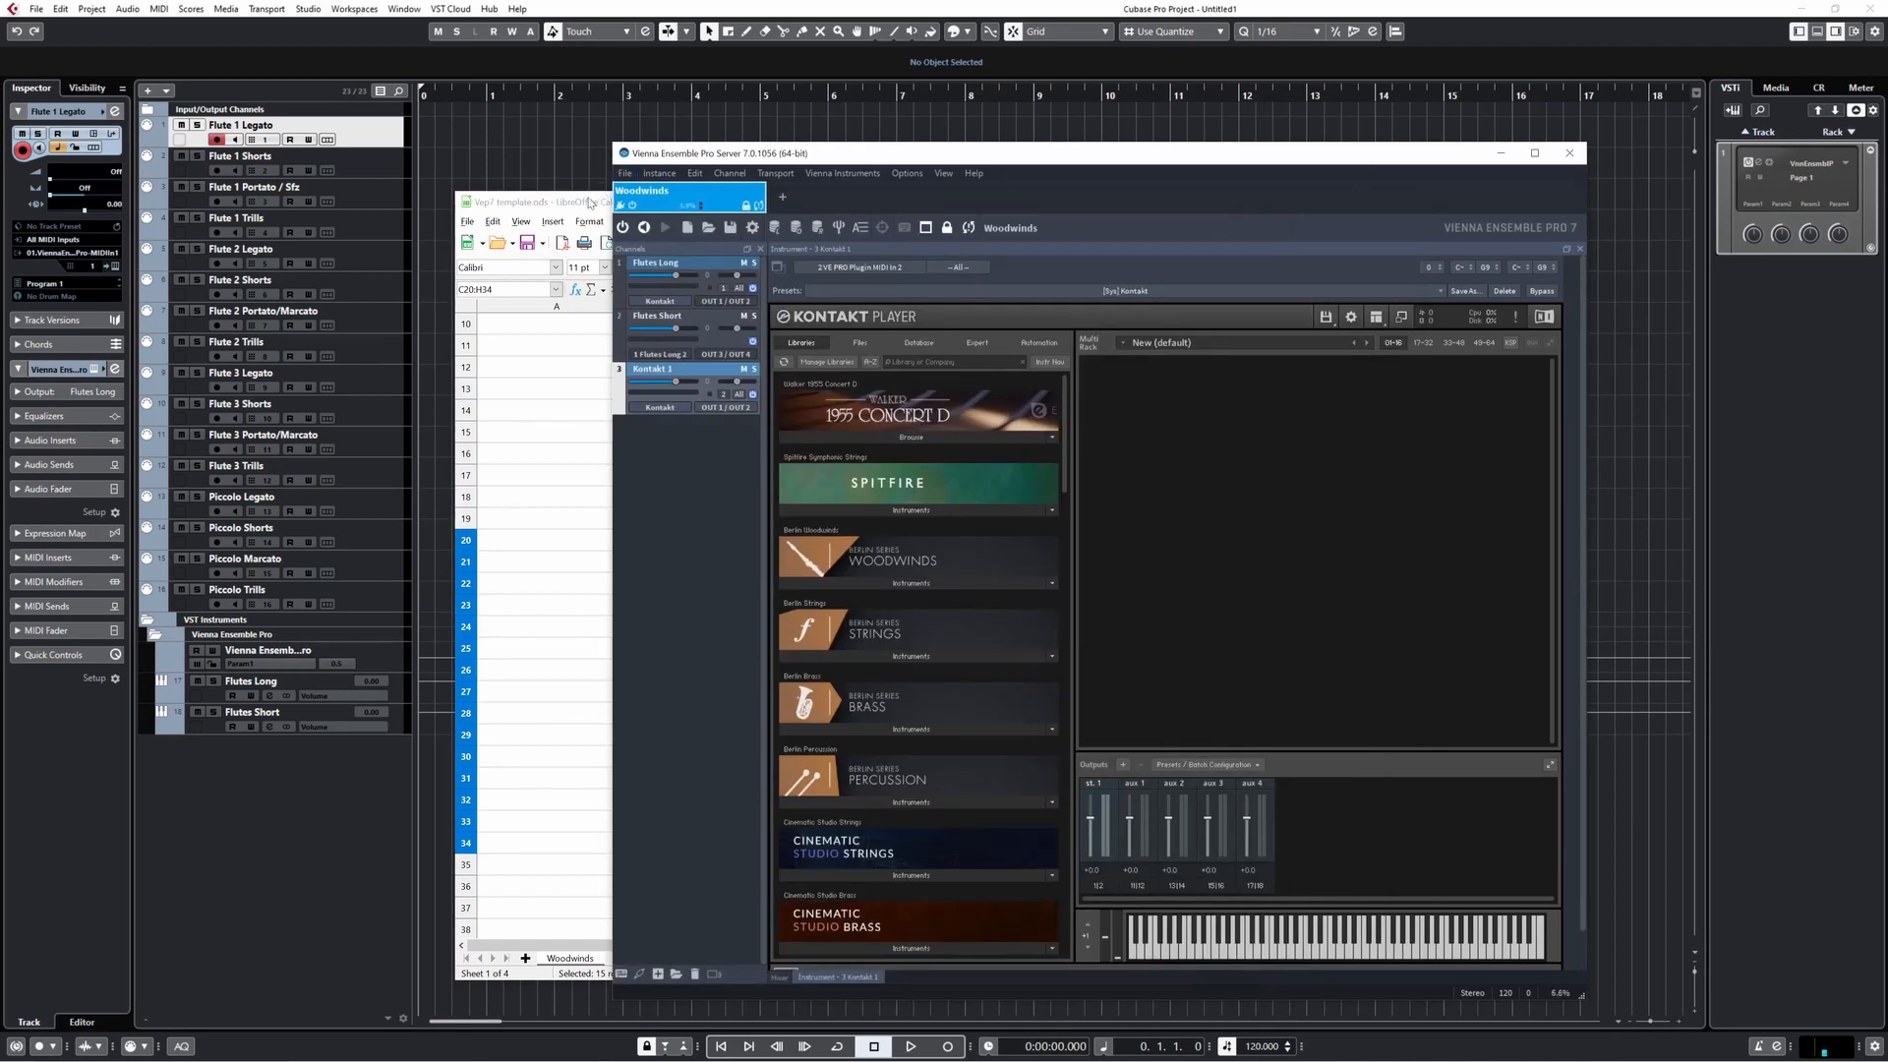
left_click(590, 202)
left_click(1331, 201)
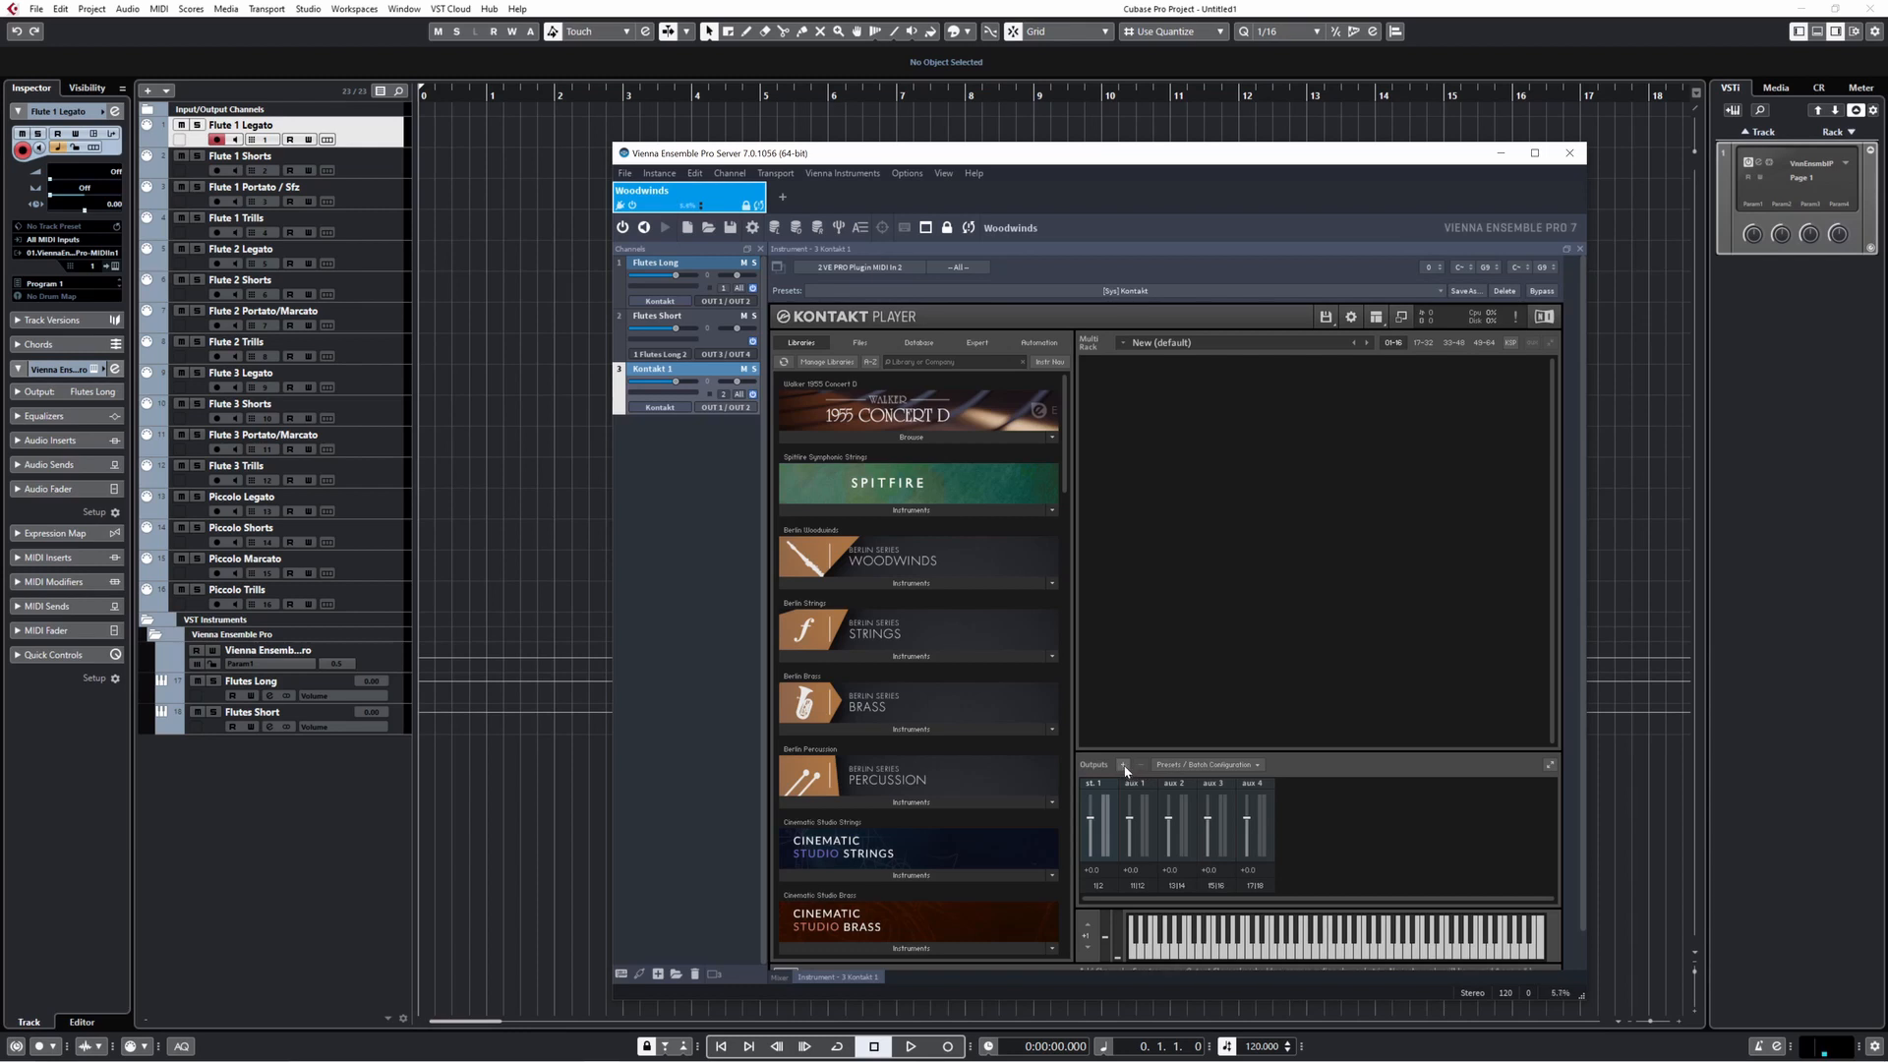
- Add three stereo outputs to the new Kontakt instance, assigned to 3/4, 5/6 and 7/8
left_click(1123, 766)
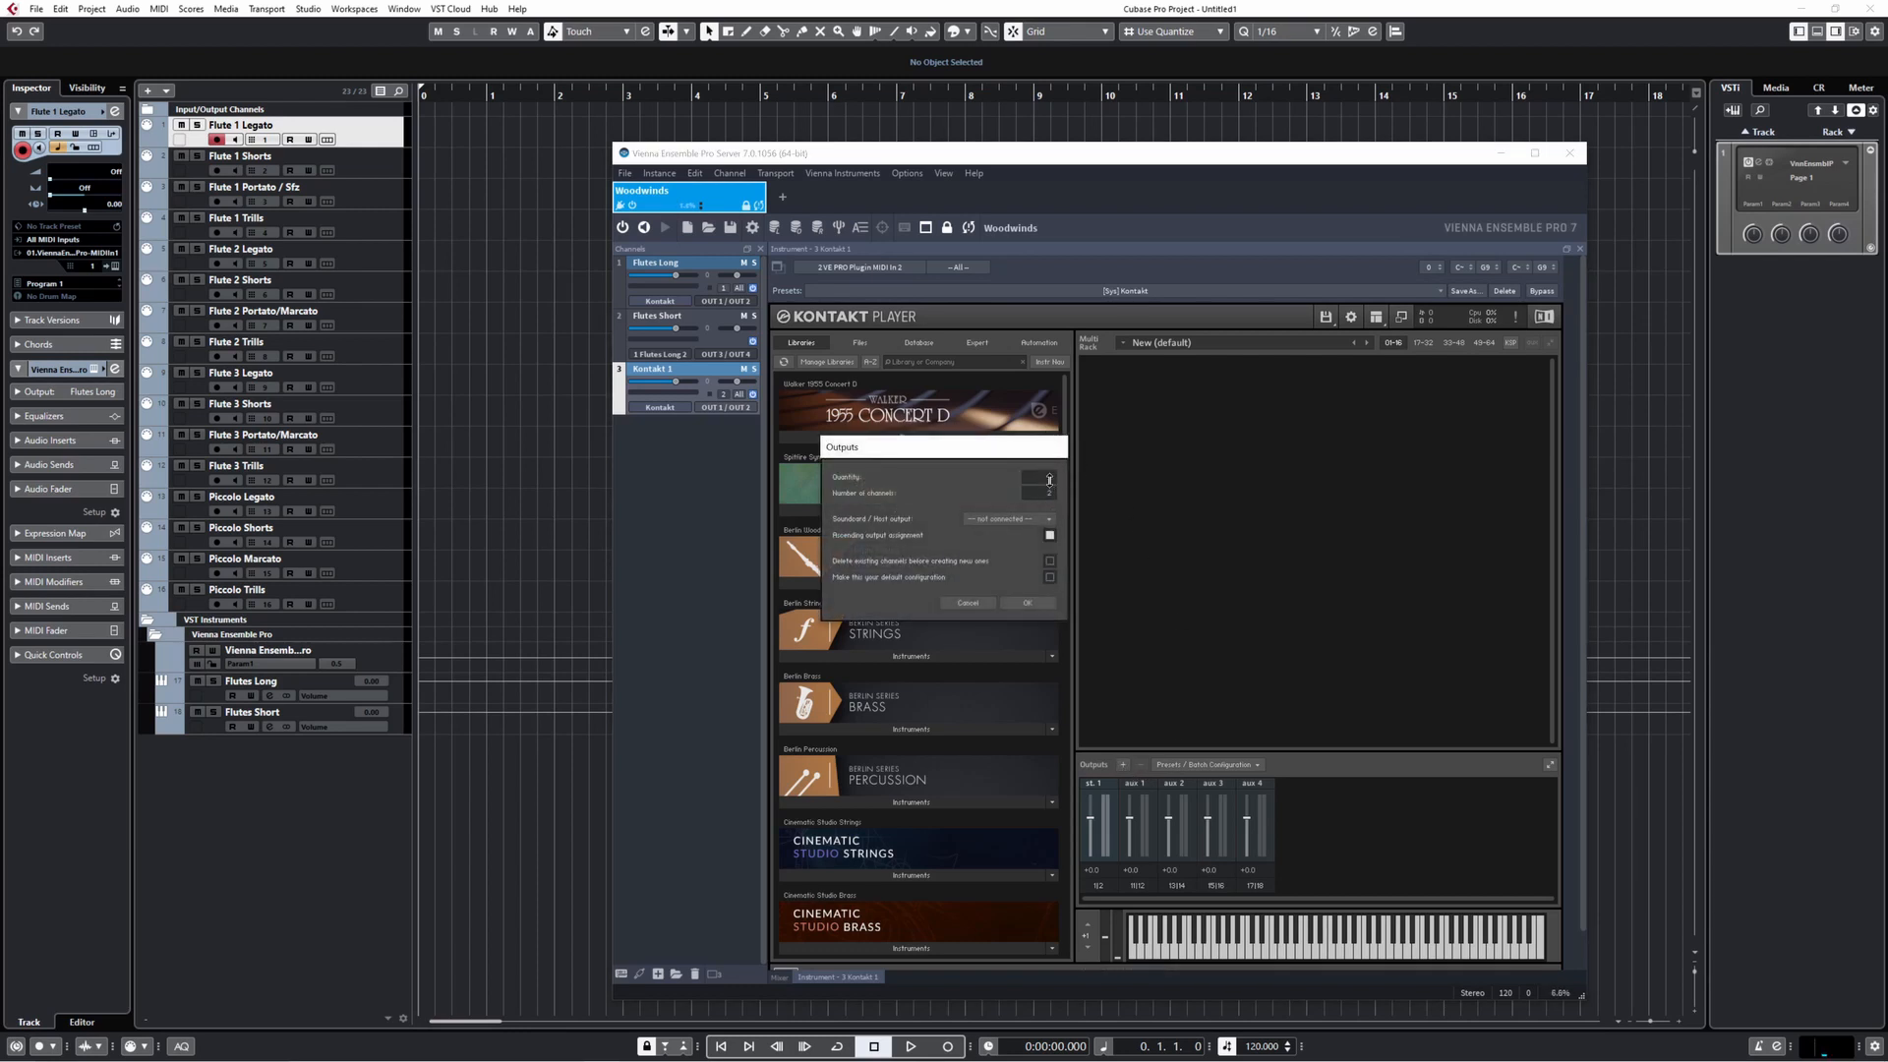
left_click_drag(1049, 481, 1051, 475)
left_click(996, 517)
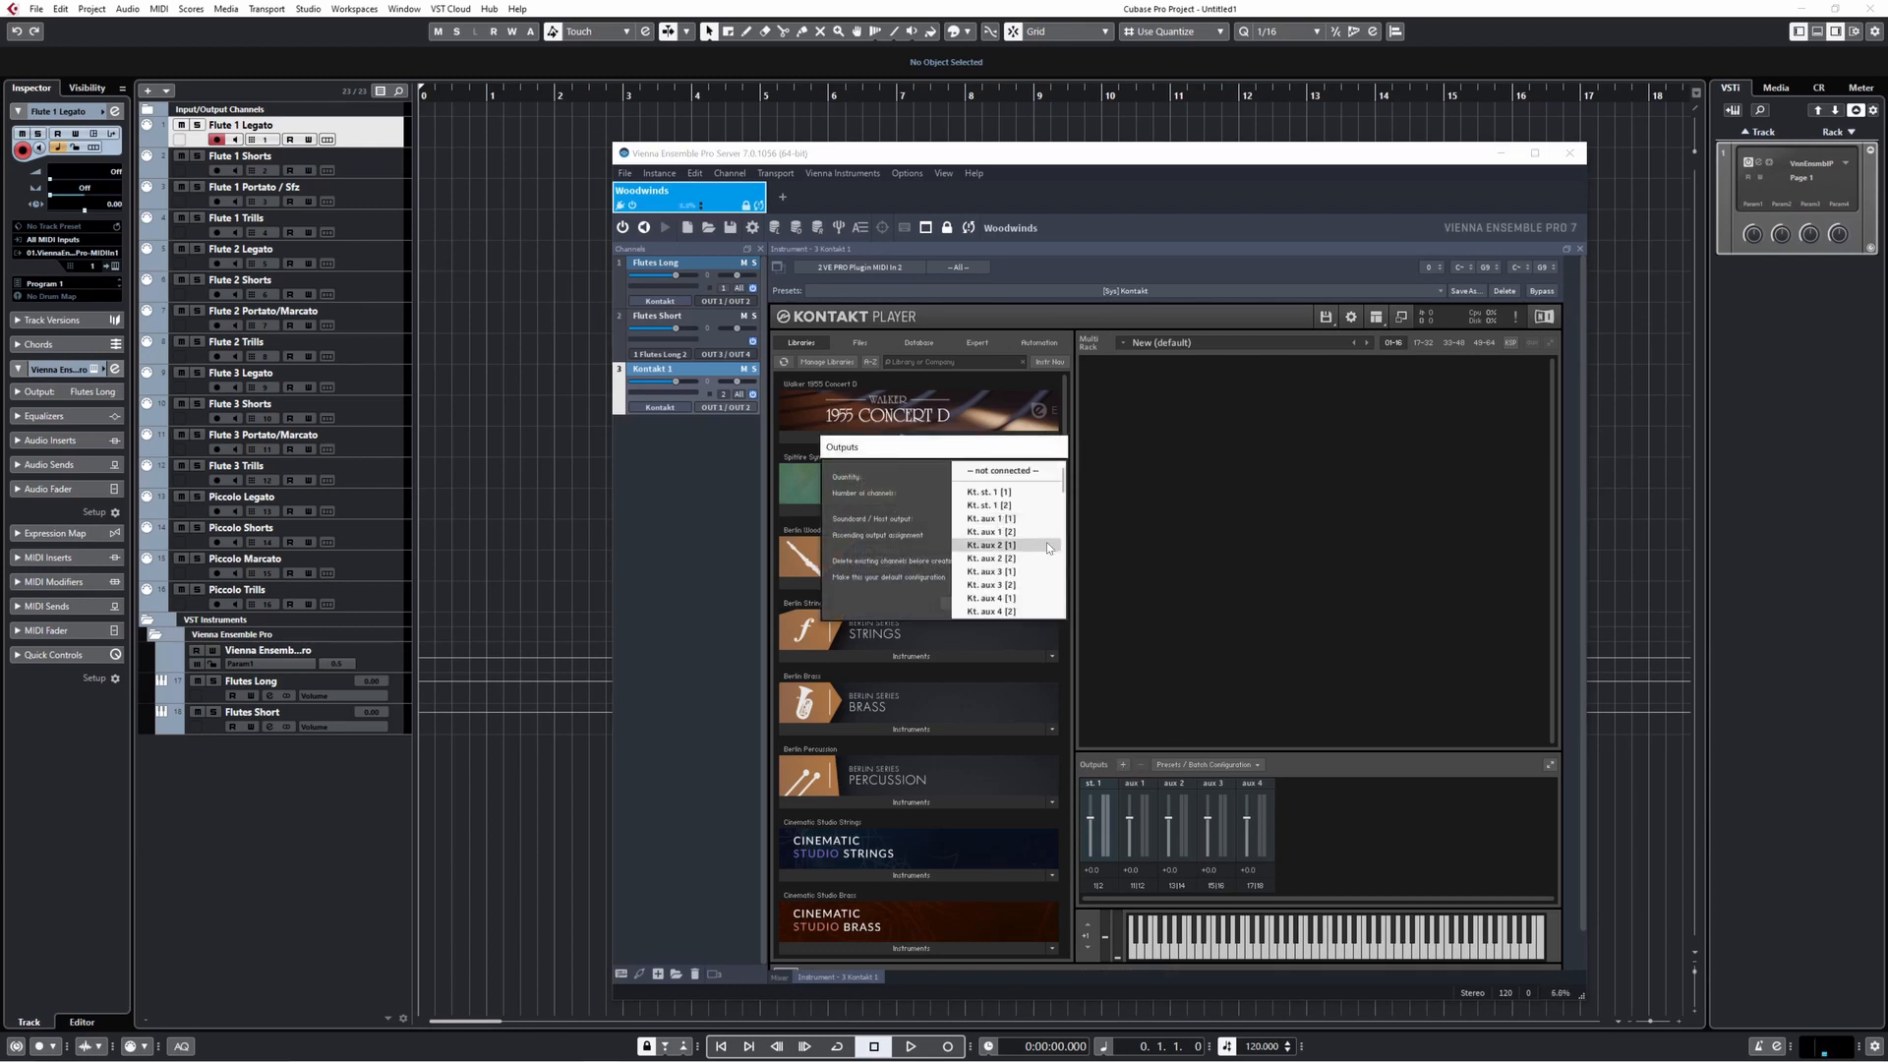
left_click(1003, 529)
left_click(1037, 604)
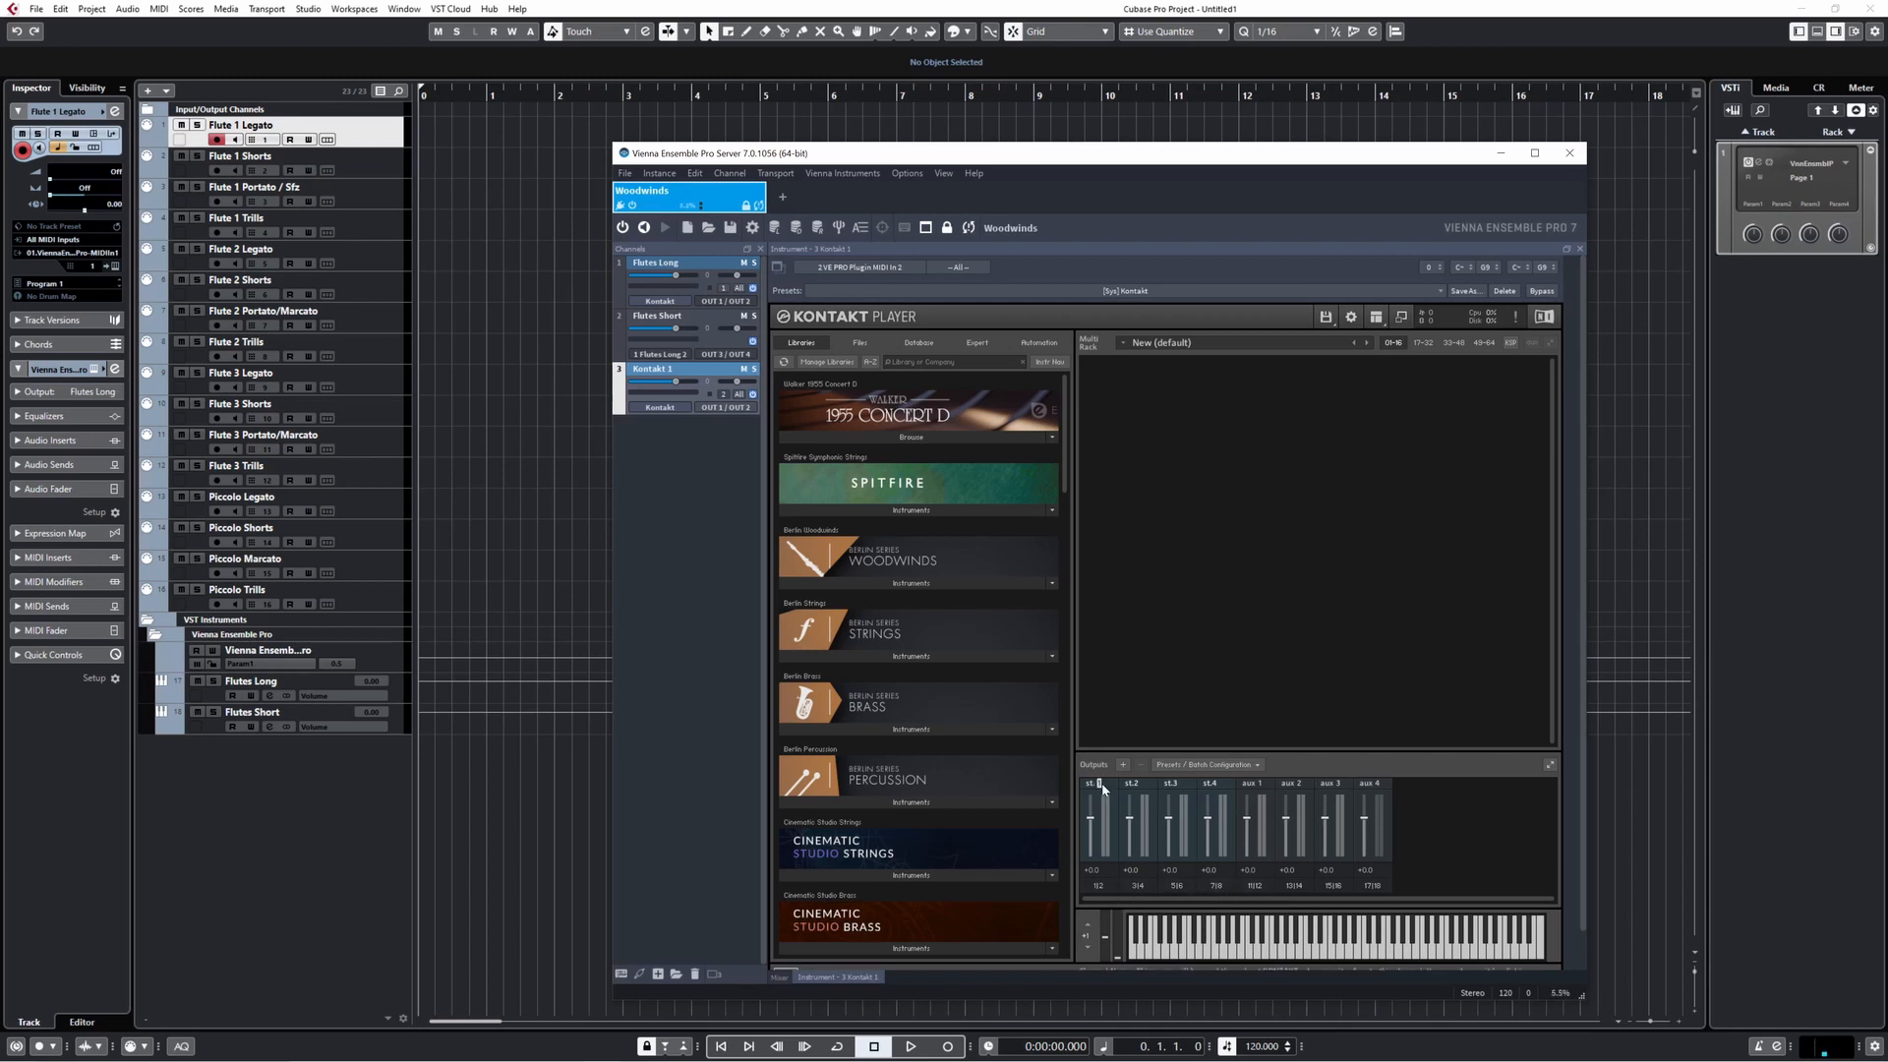
- Rename the Kontakt instance's four stereo outputs Flutes Long, Flutes Short, Oboes Long and Oboes Short
type("Flute")
key("Return")
type("s Long")
double_click(1130, 783)
type("Flutes Shor")
double_click(1185, 784)
type("O")
double_click(1211, 783)
type("Oboes Short")
key("Return")
- Add three auxiliary input channels to the new Kontakt in the mixer, naming the four channels Alto Flute Long, Alto Flute Short, Oboes Long and Oboes Short
left_click(779, 976)
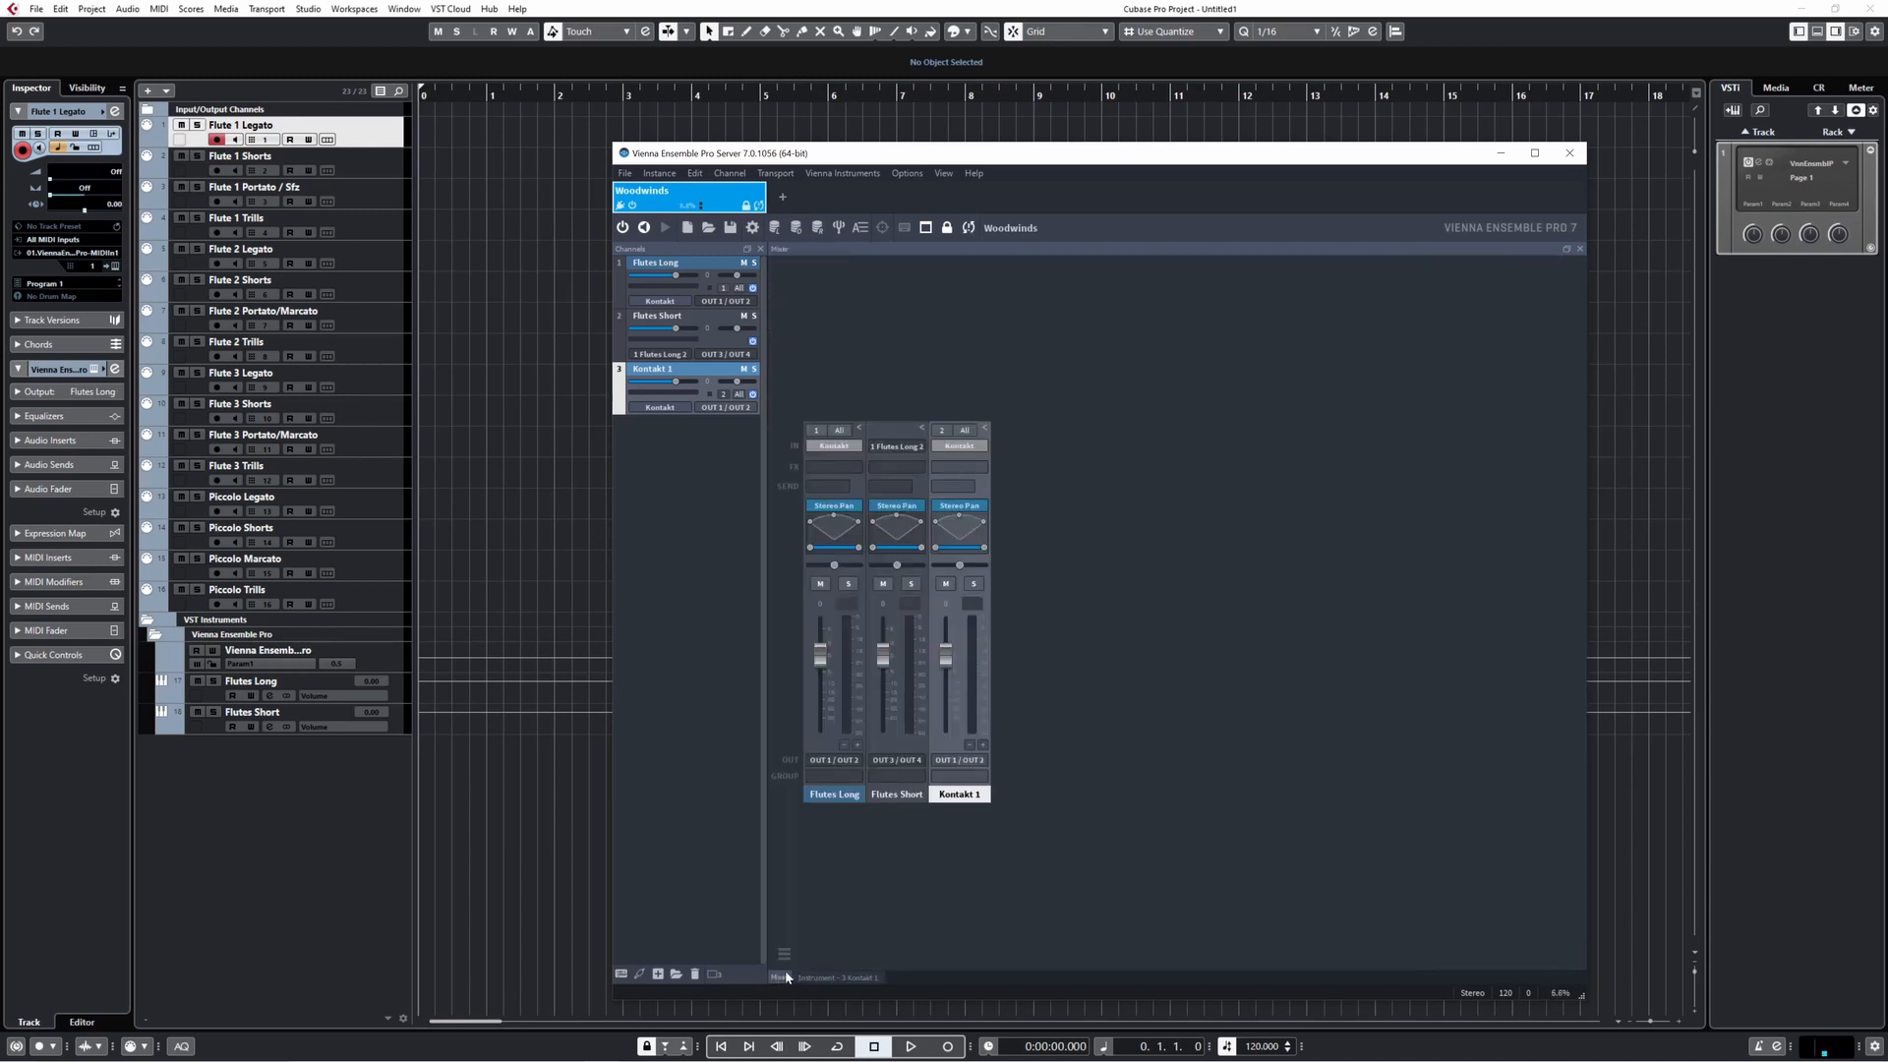
left_click(983, 746)
left_click(984, 744)
left_click(983, 745)
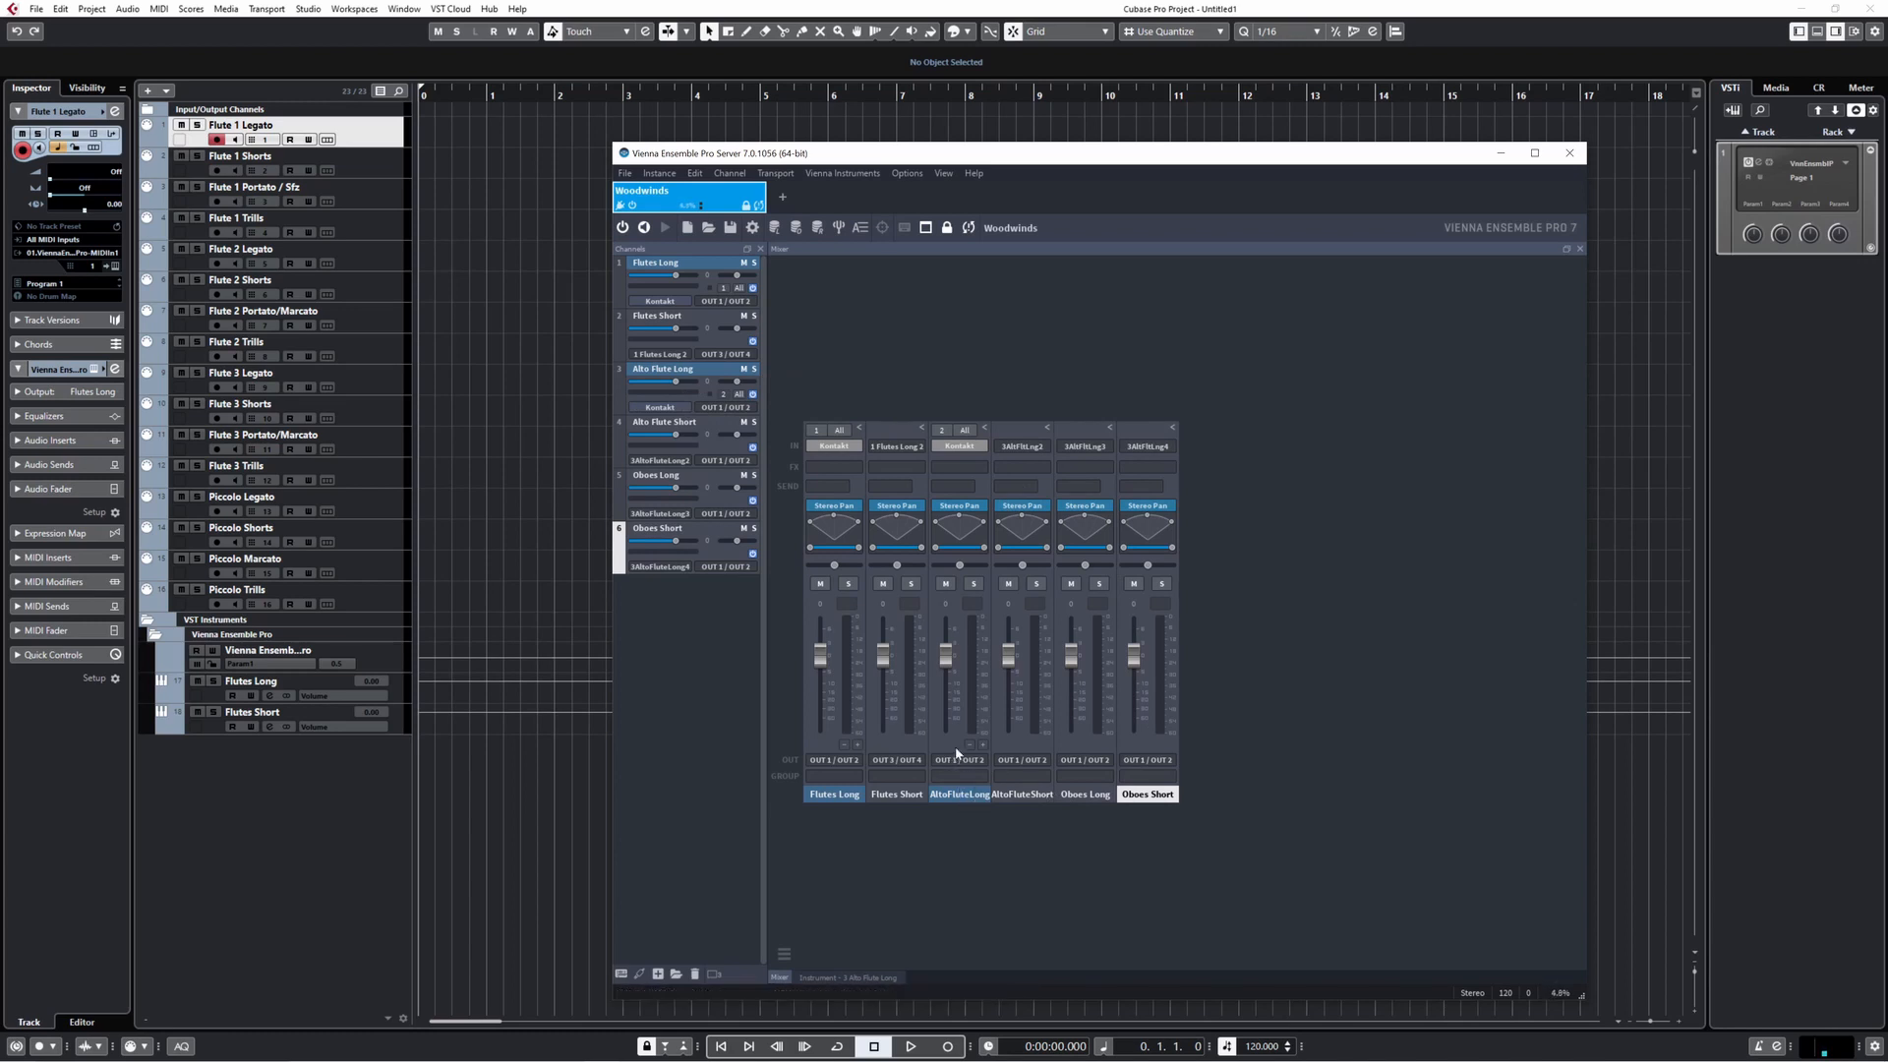
- Route Alto Flute Short to OUT 3/4, Oboes Long to OUT 5/6 and Oboes Short to OUT 7/8
left_click(1048, 766)
left_click(1077, 782)
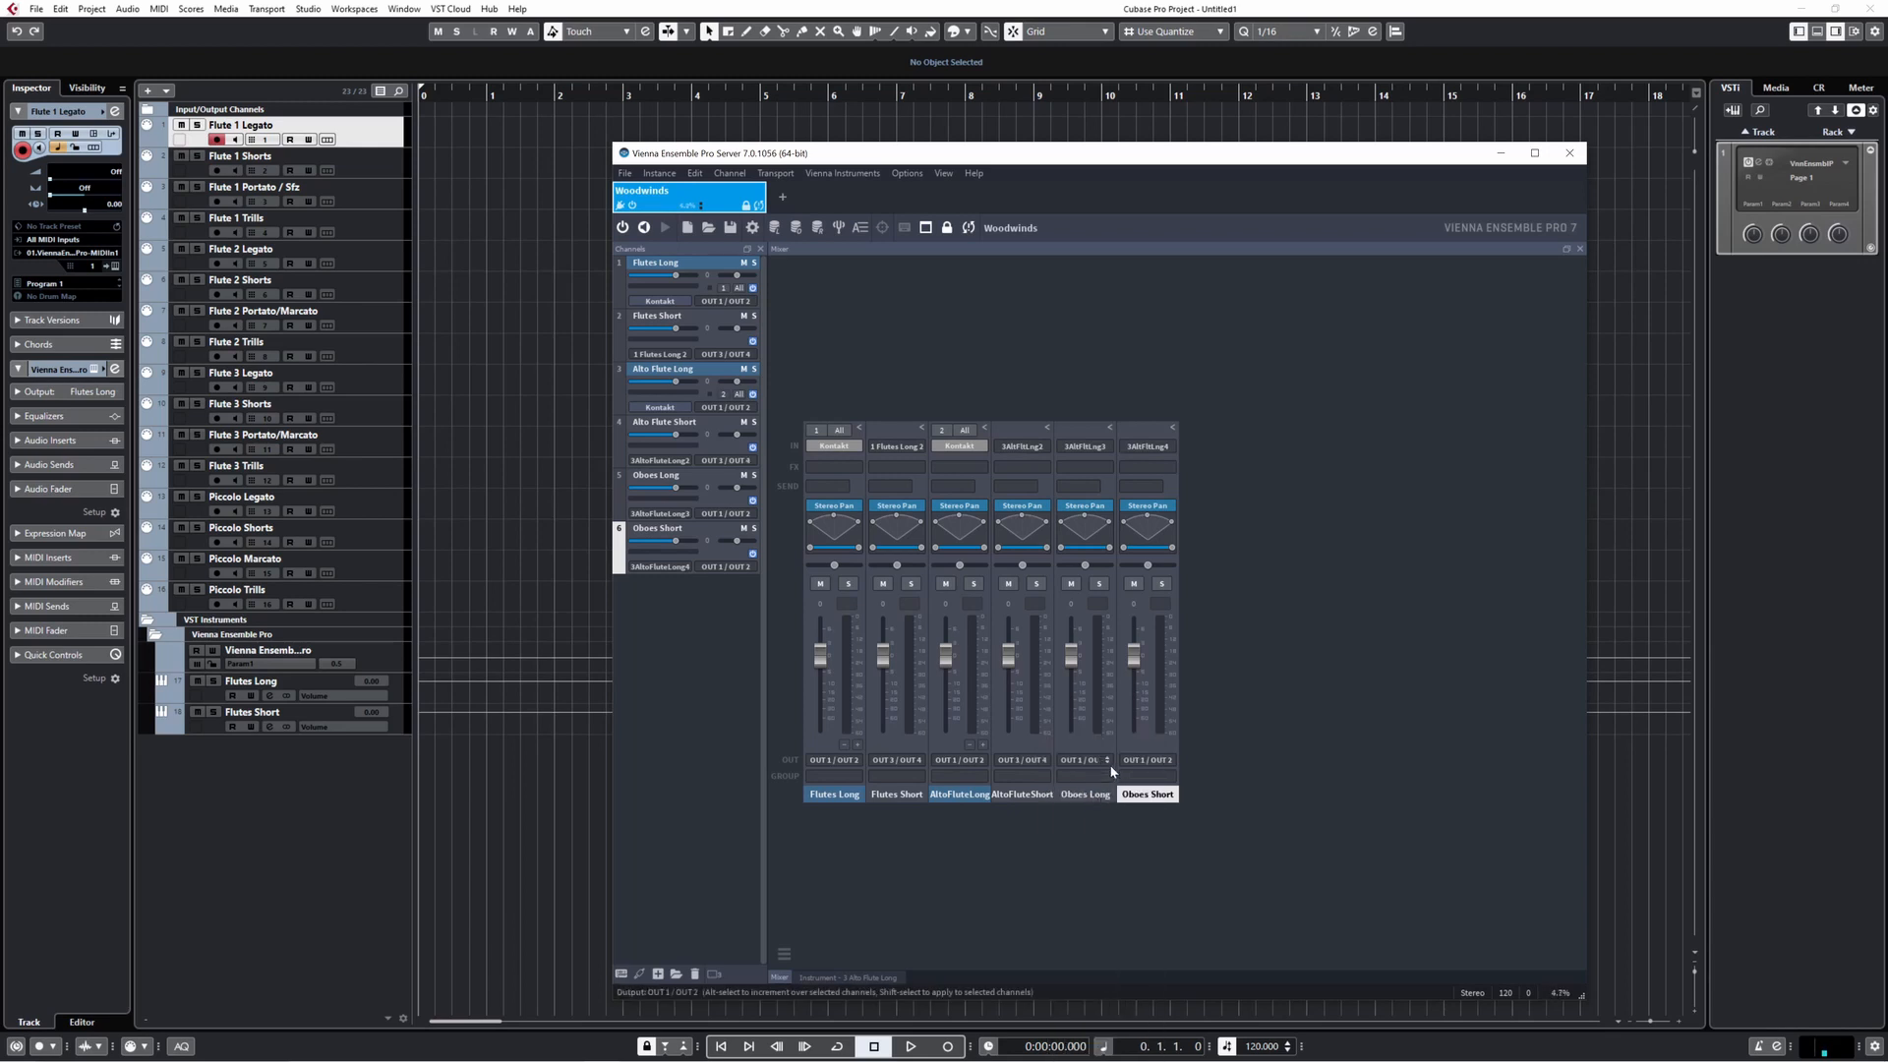
left_click(1111, 765)
left_click(1163, 804)
left_click(1171, 760)
left_click(1215, 818)
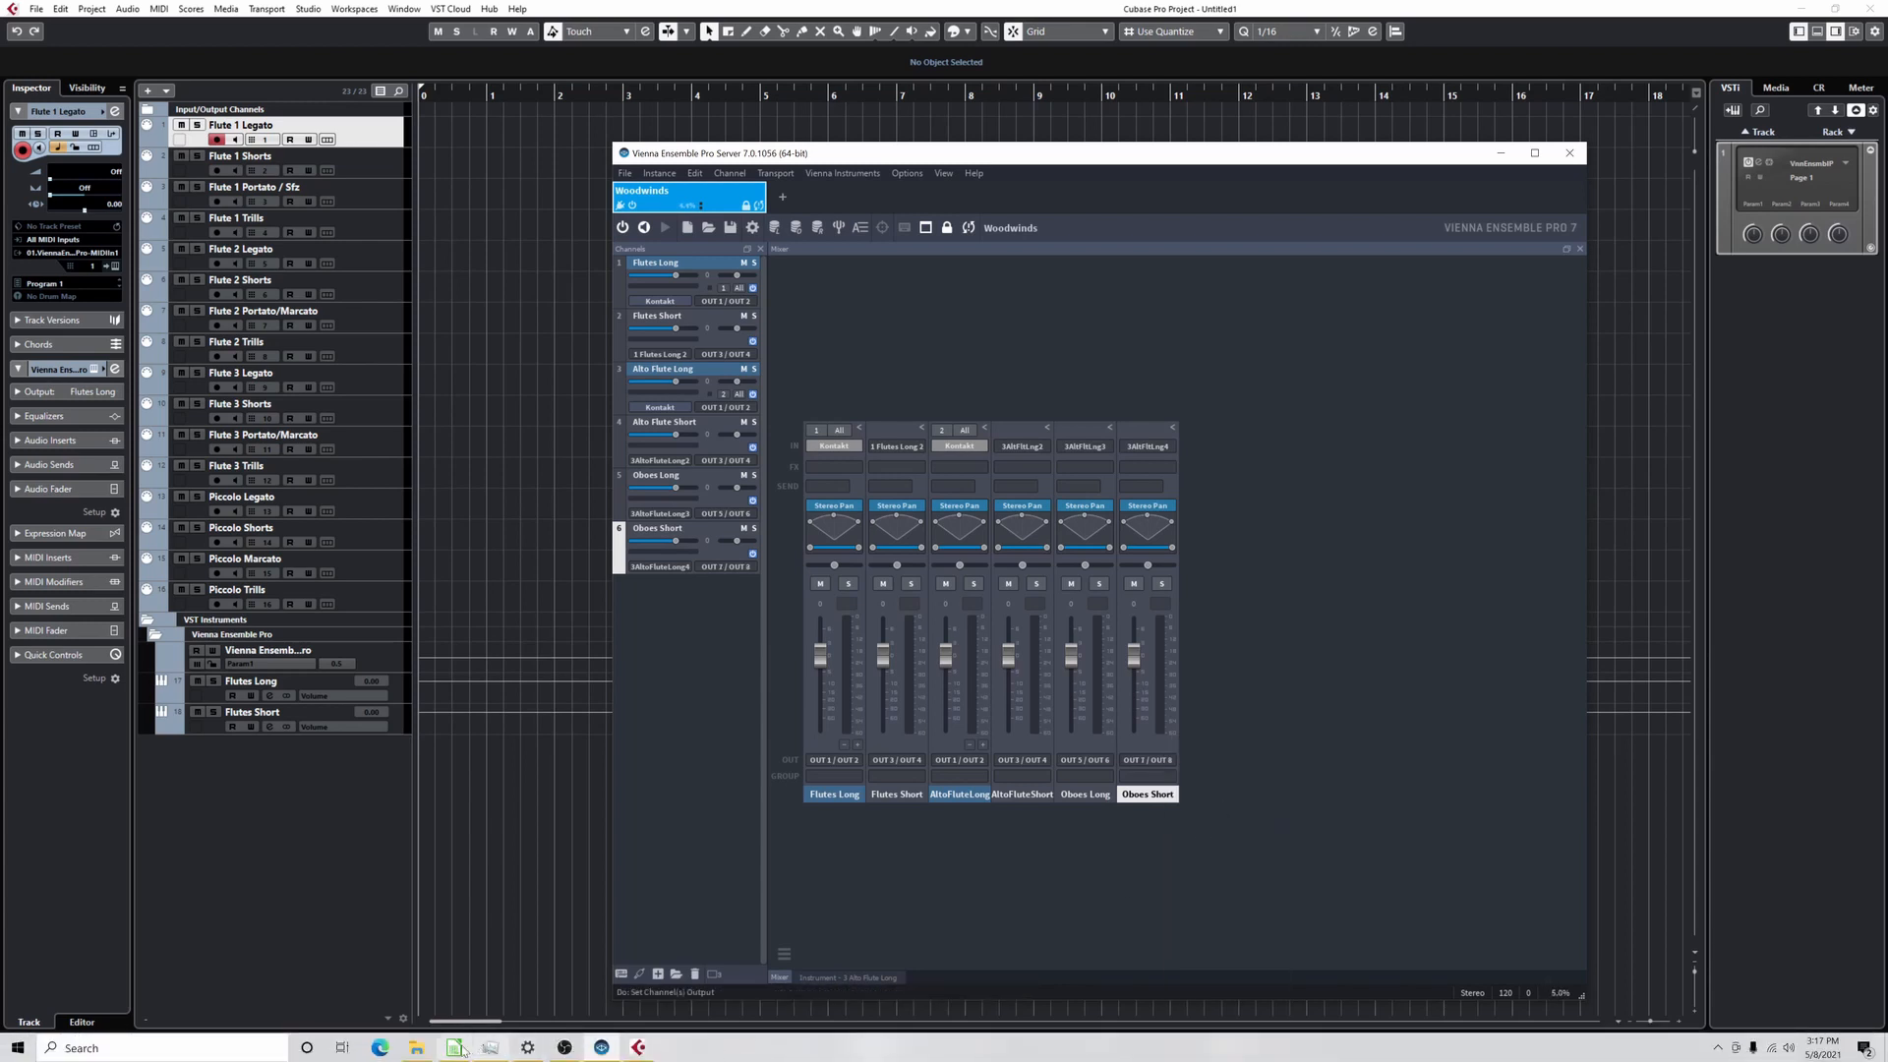
- Check the oboe output assignments in the LibreOffice Calc template spreadsheet and return to the Vienna Ensemble Pro mixer
left_click(454, 1058)
left_click(1145, 688)
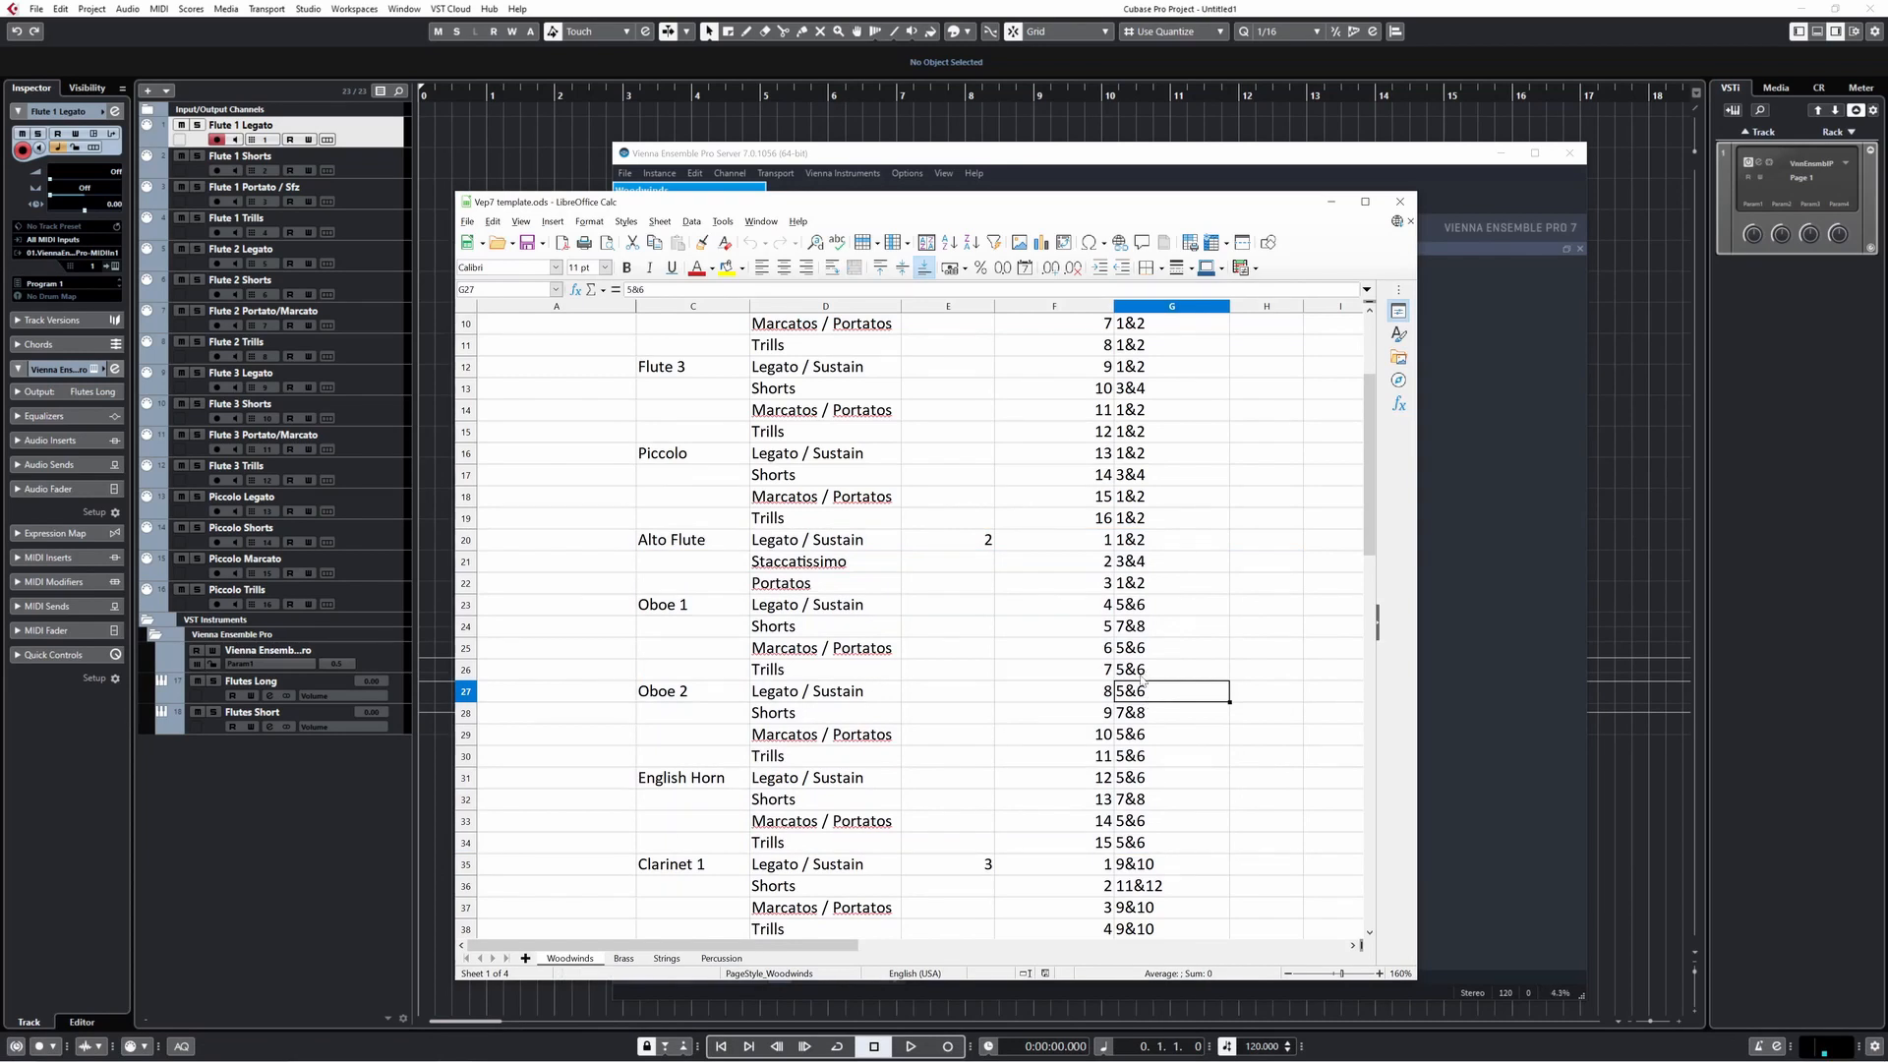
key("Down")
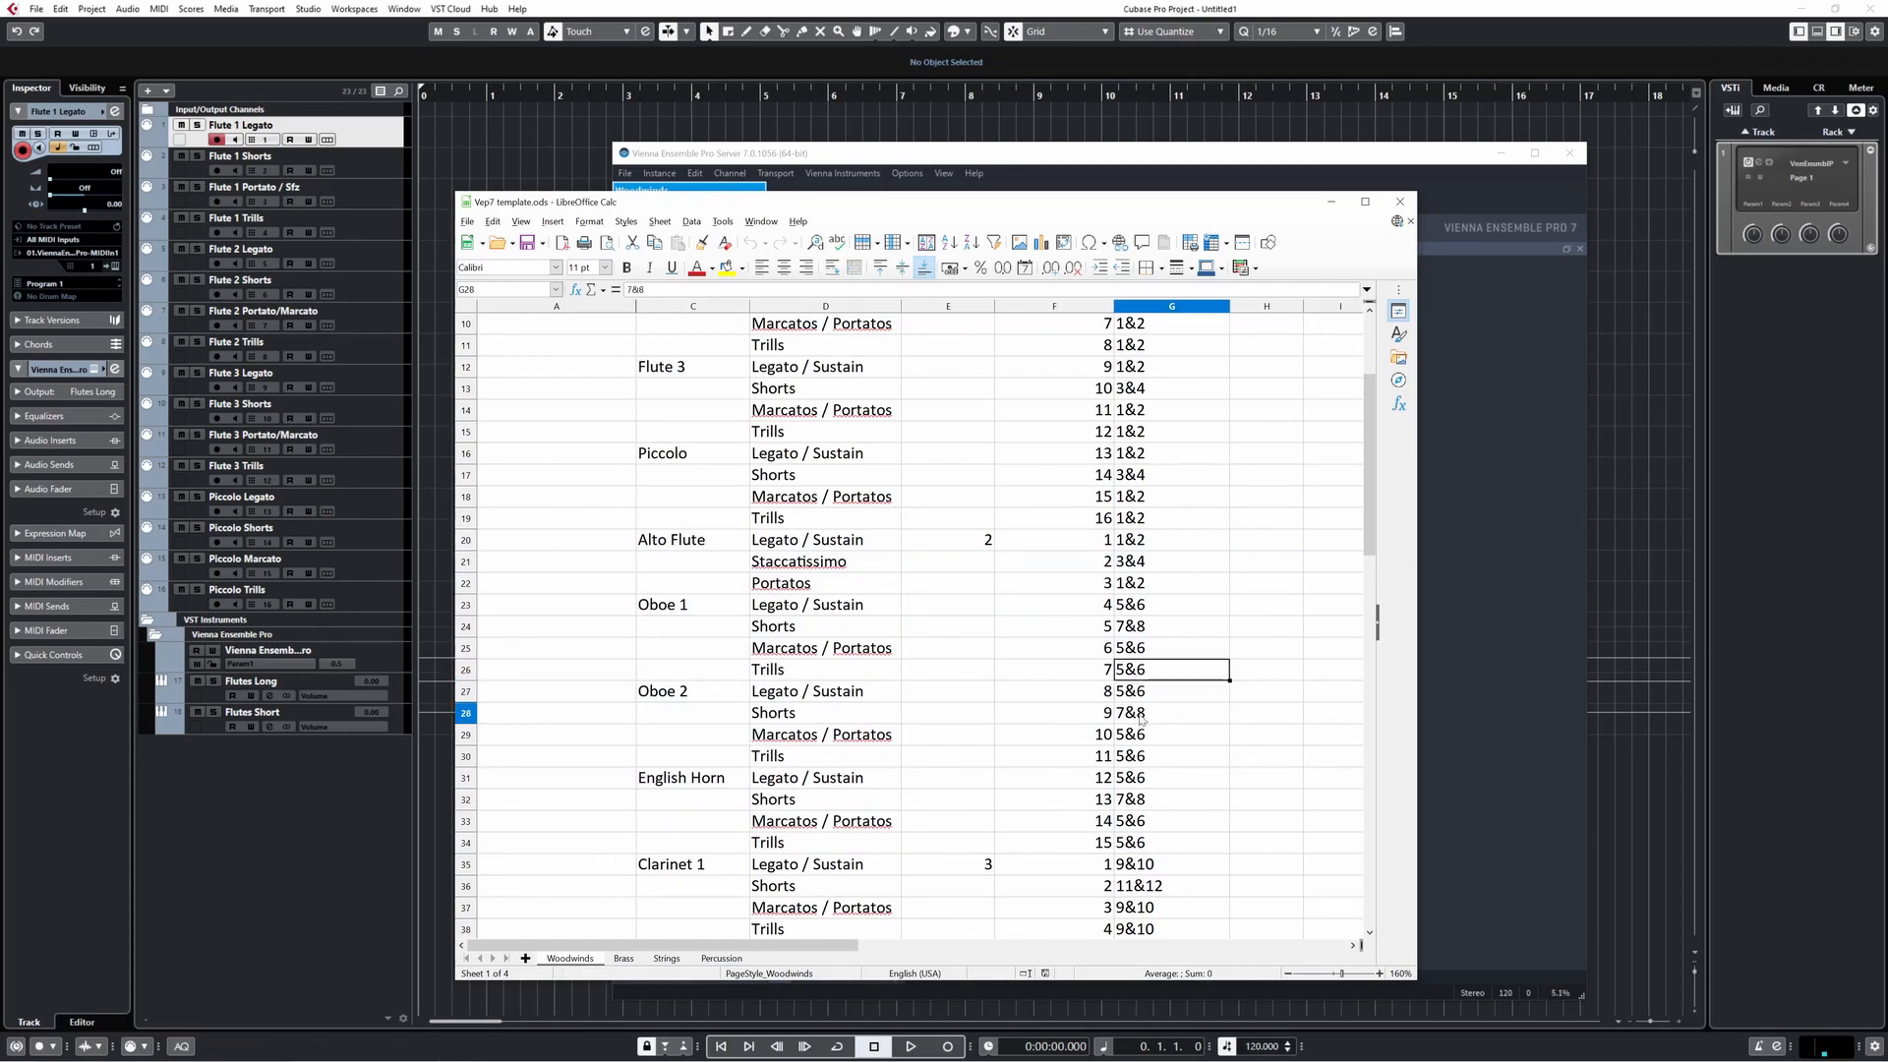
left_click(1331, 201)
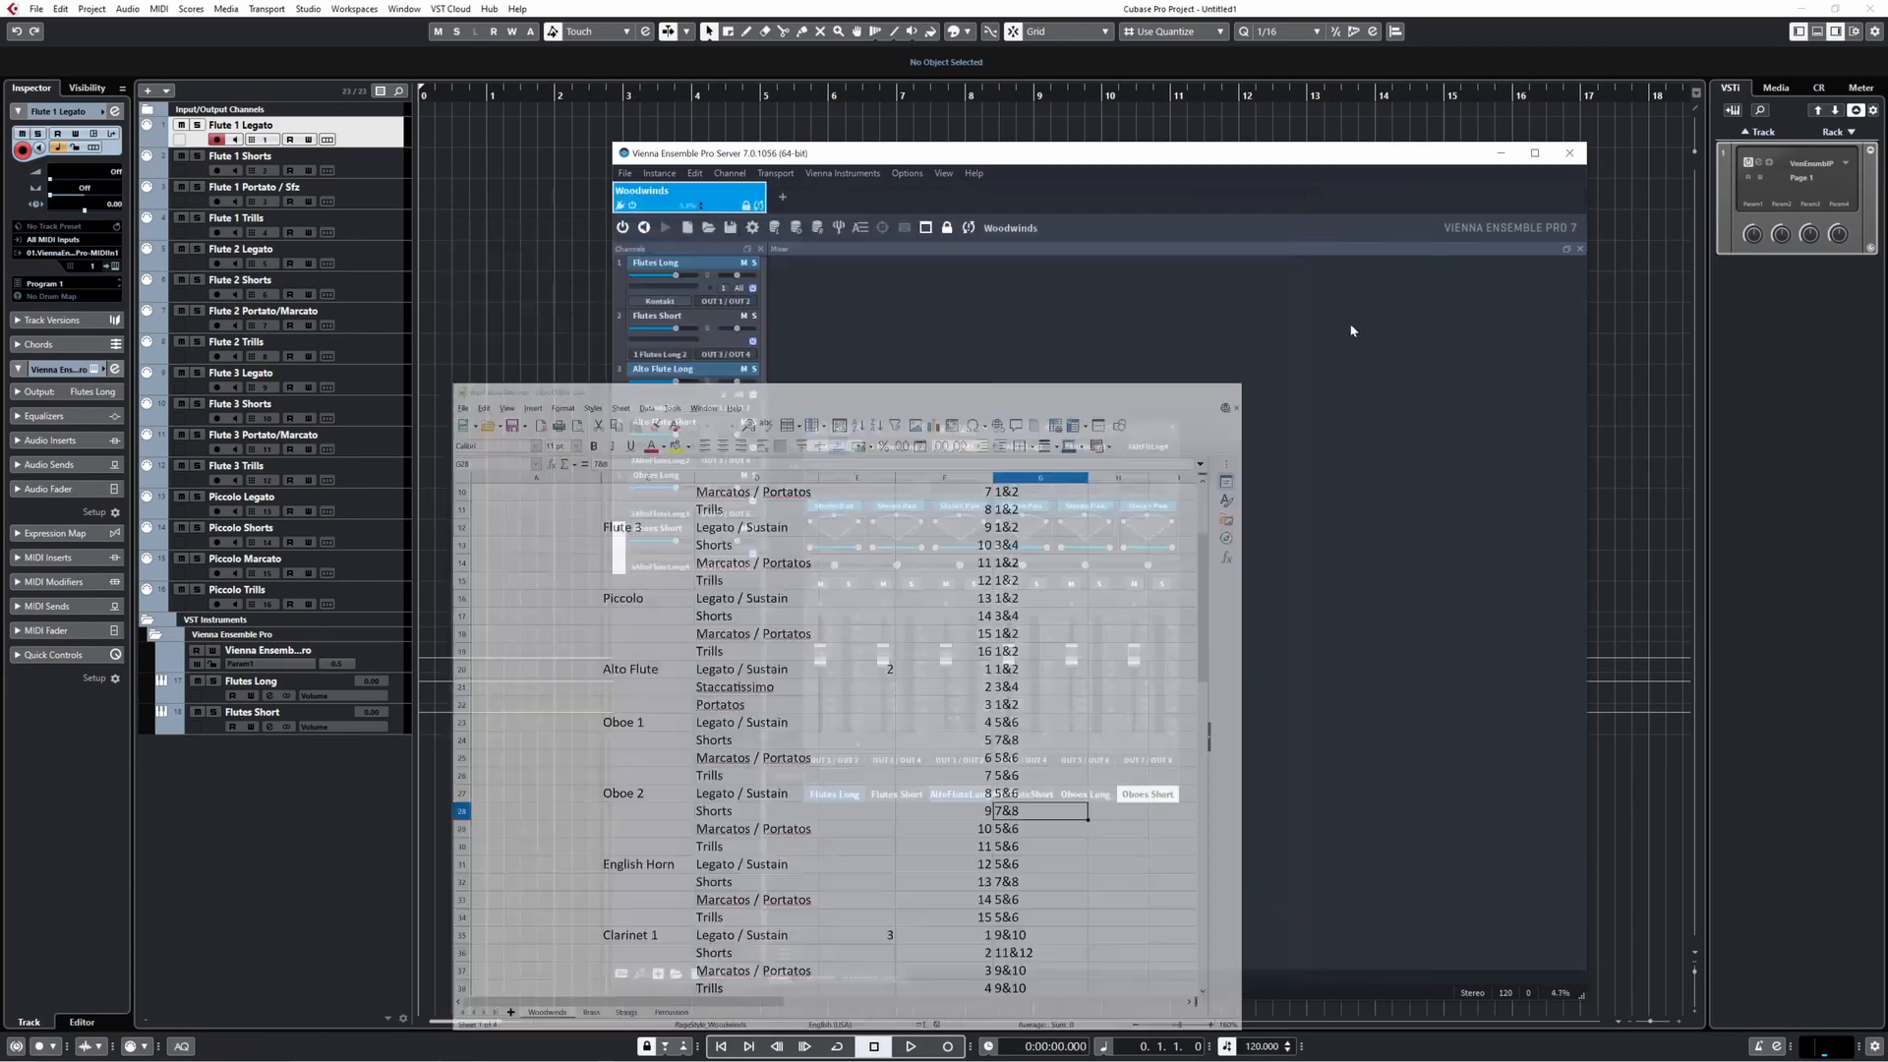
right_click(1260, 610)
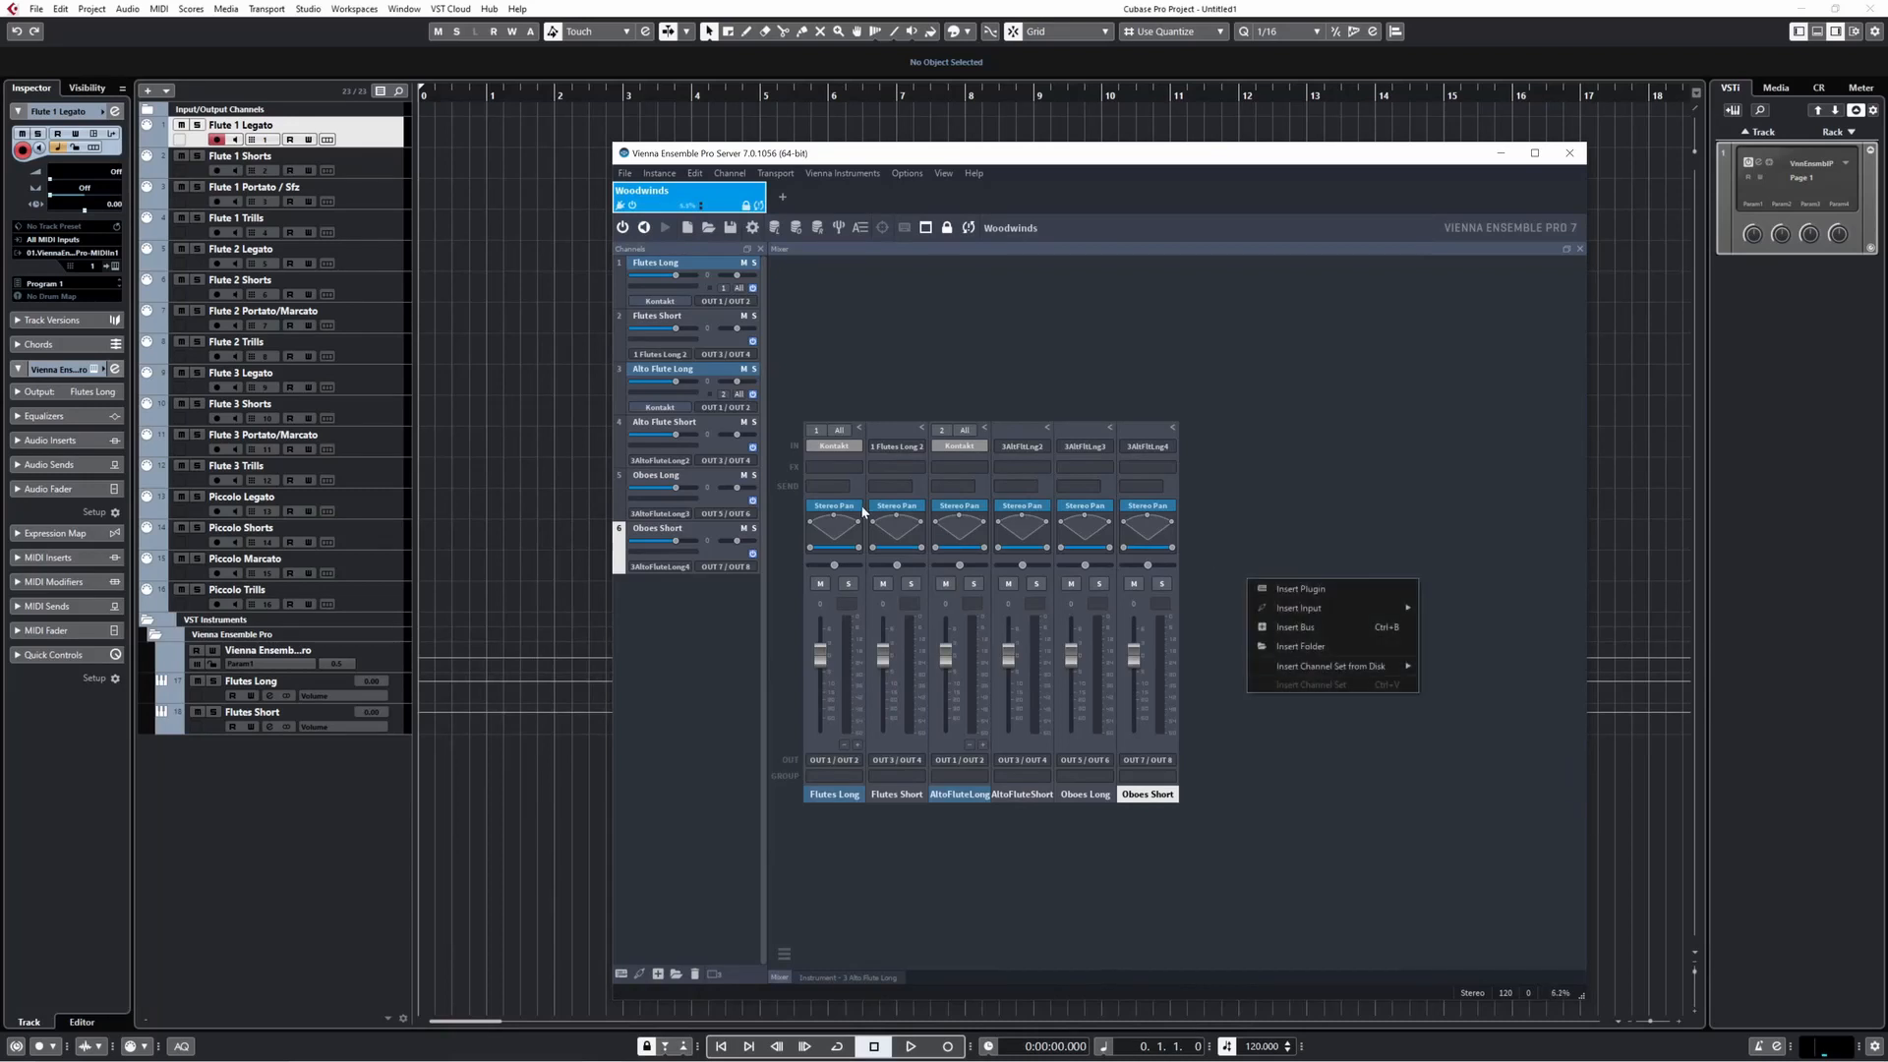
left_click(1344, 429)
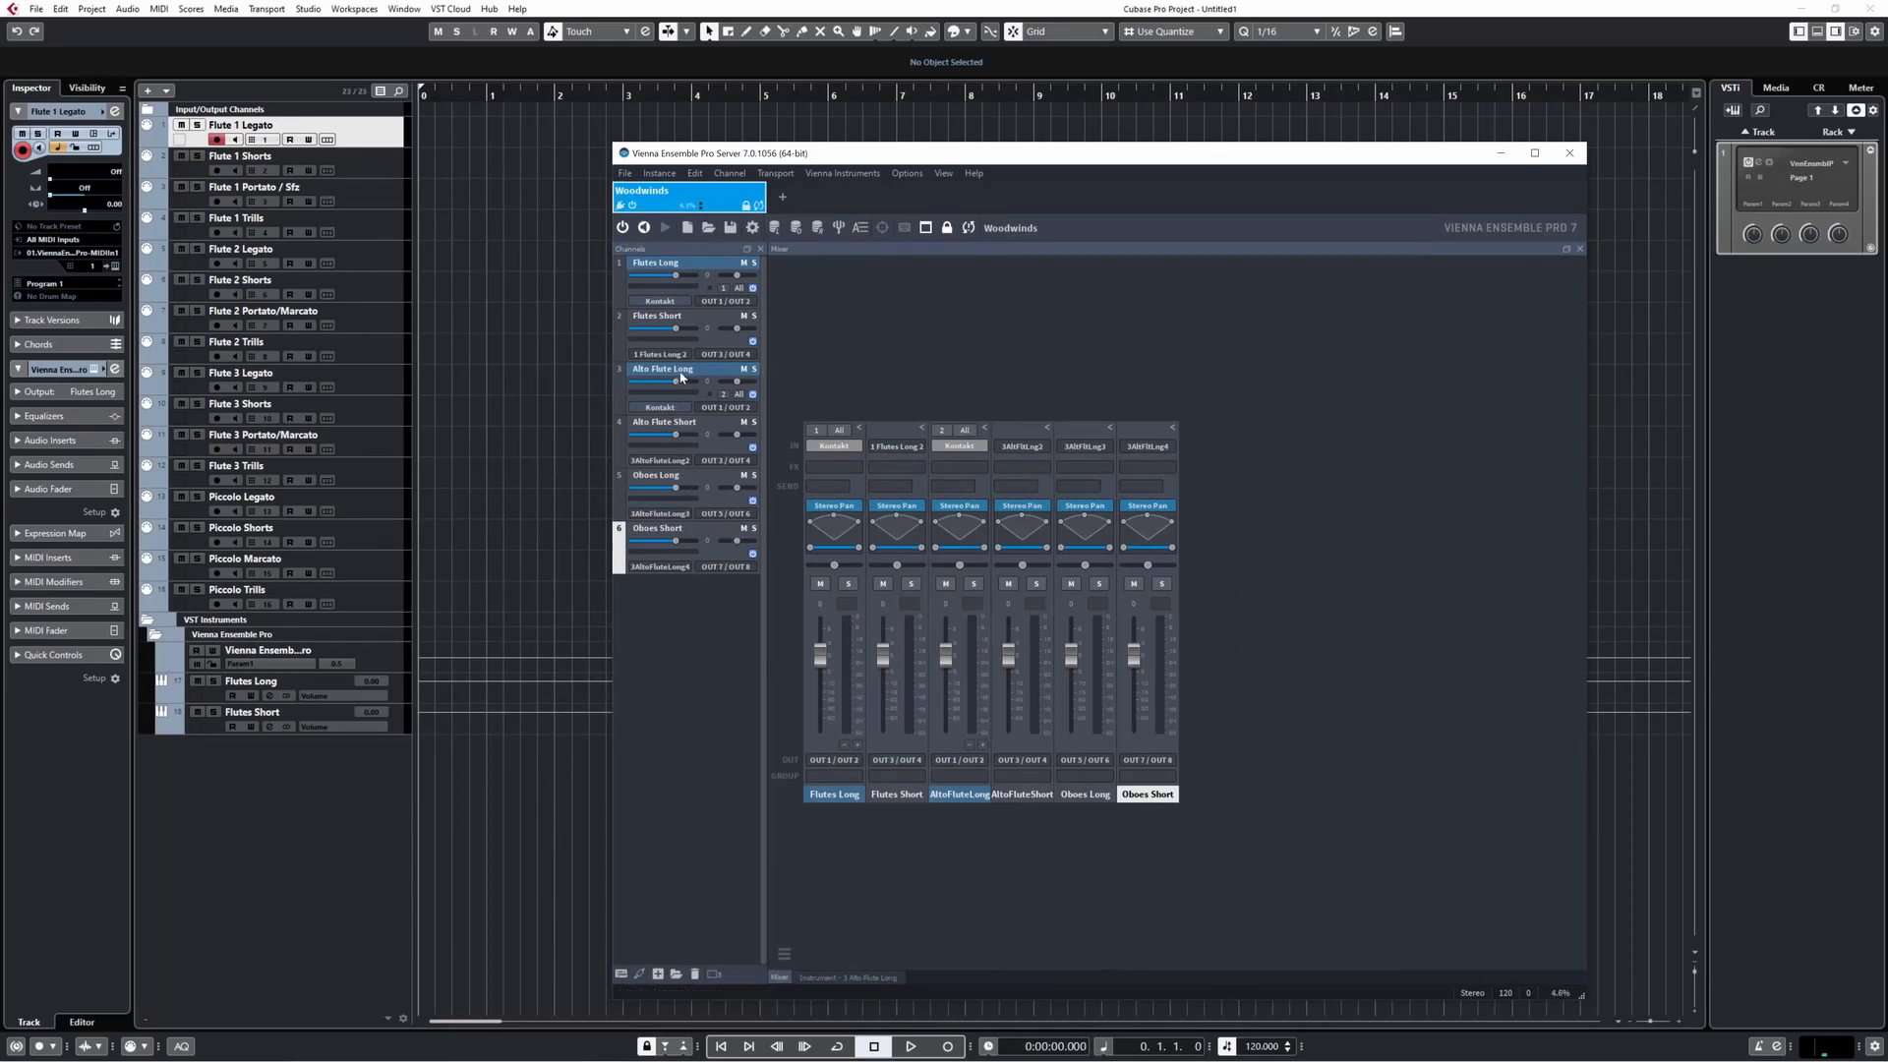
- Load the Berlin Woodwinds Alto Flute and Oboe 1 patches into the Alto Flute Long Kontakt, assigned to the matching long and short outputs
double_click(680, 375)
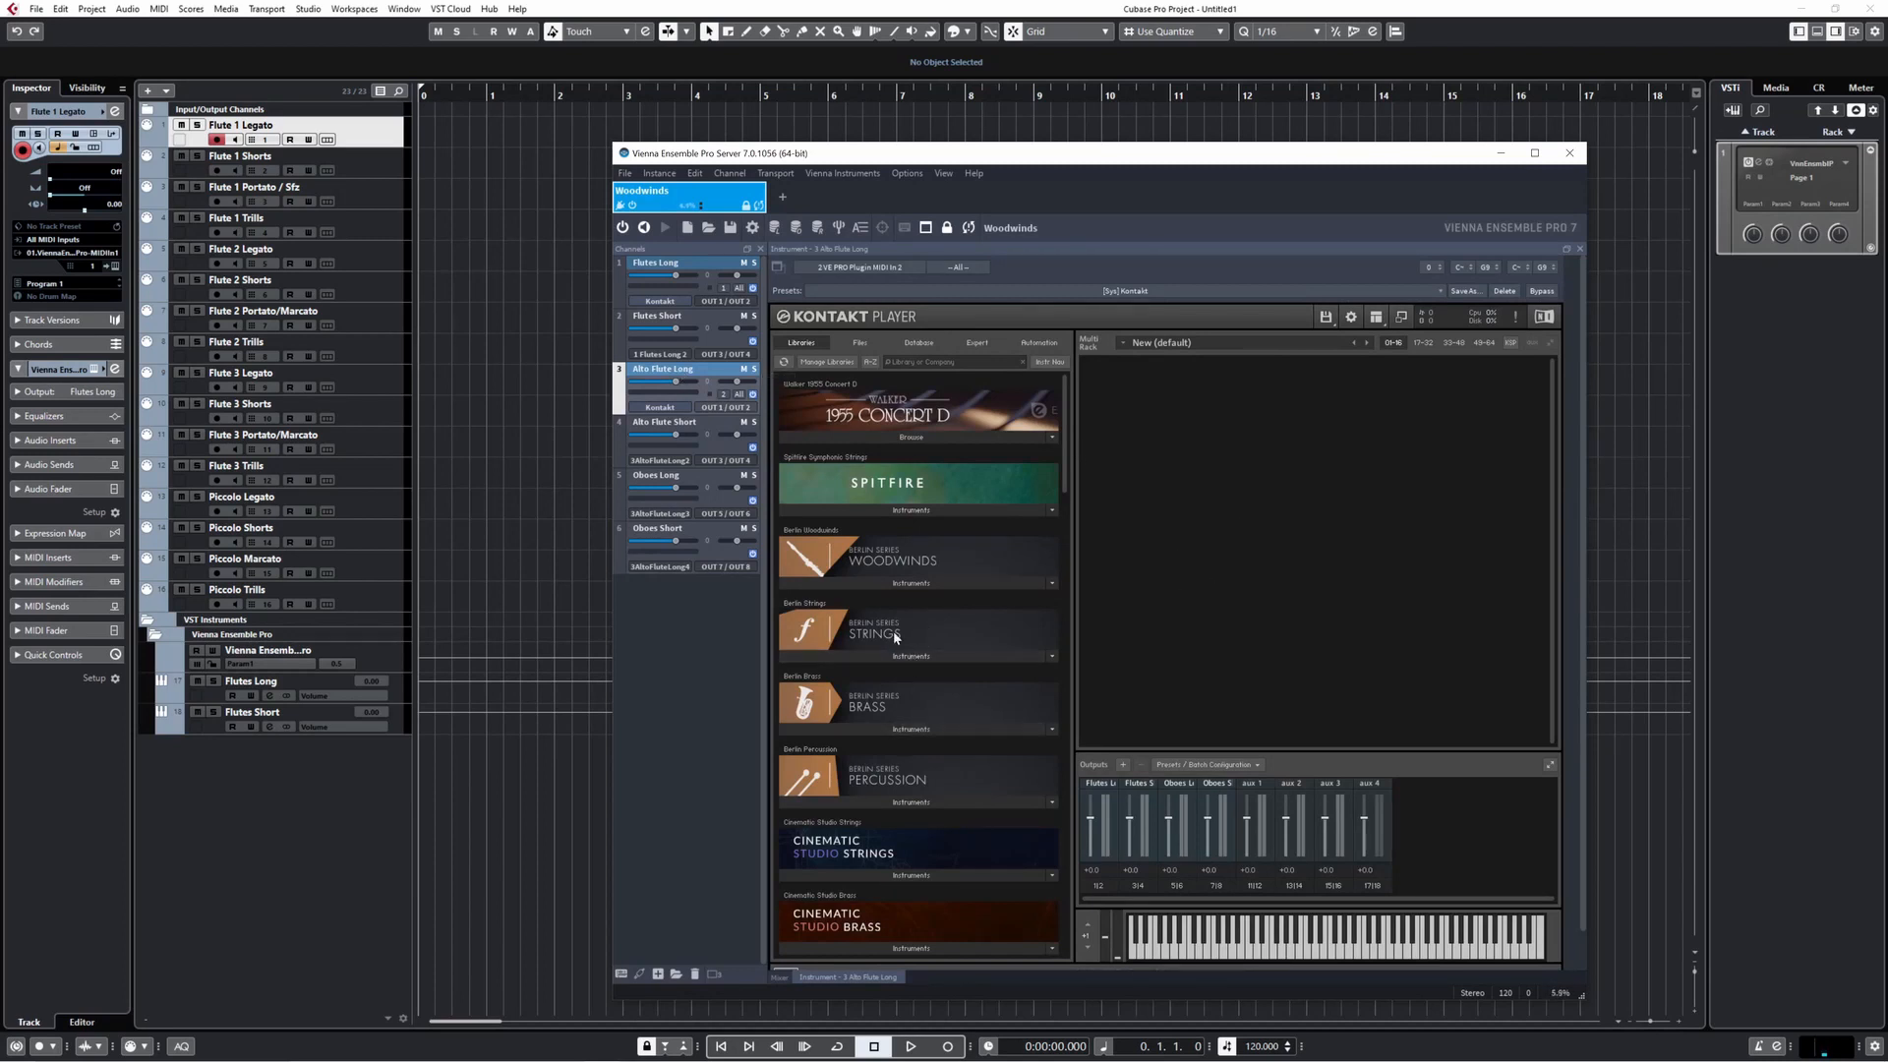
left_click(895, 584)
double_click(852, 615)
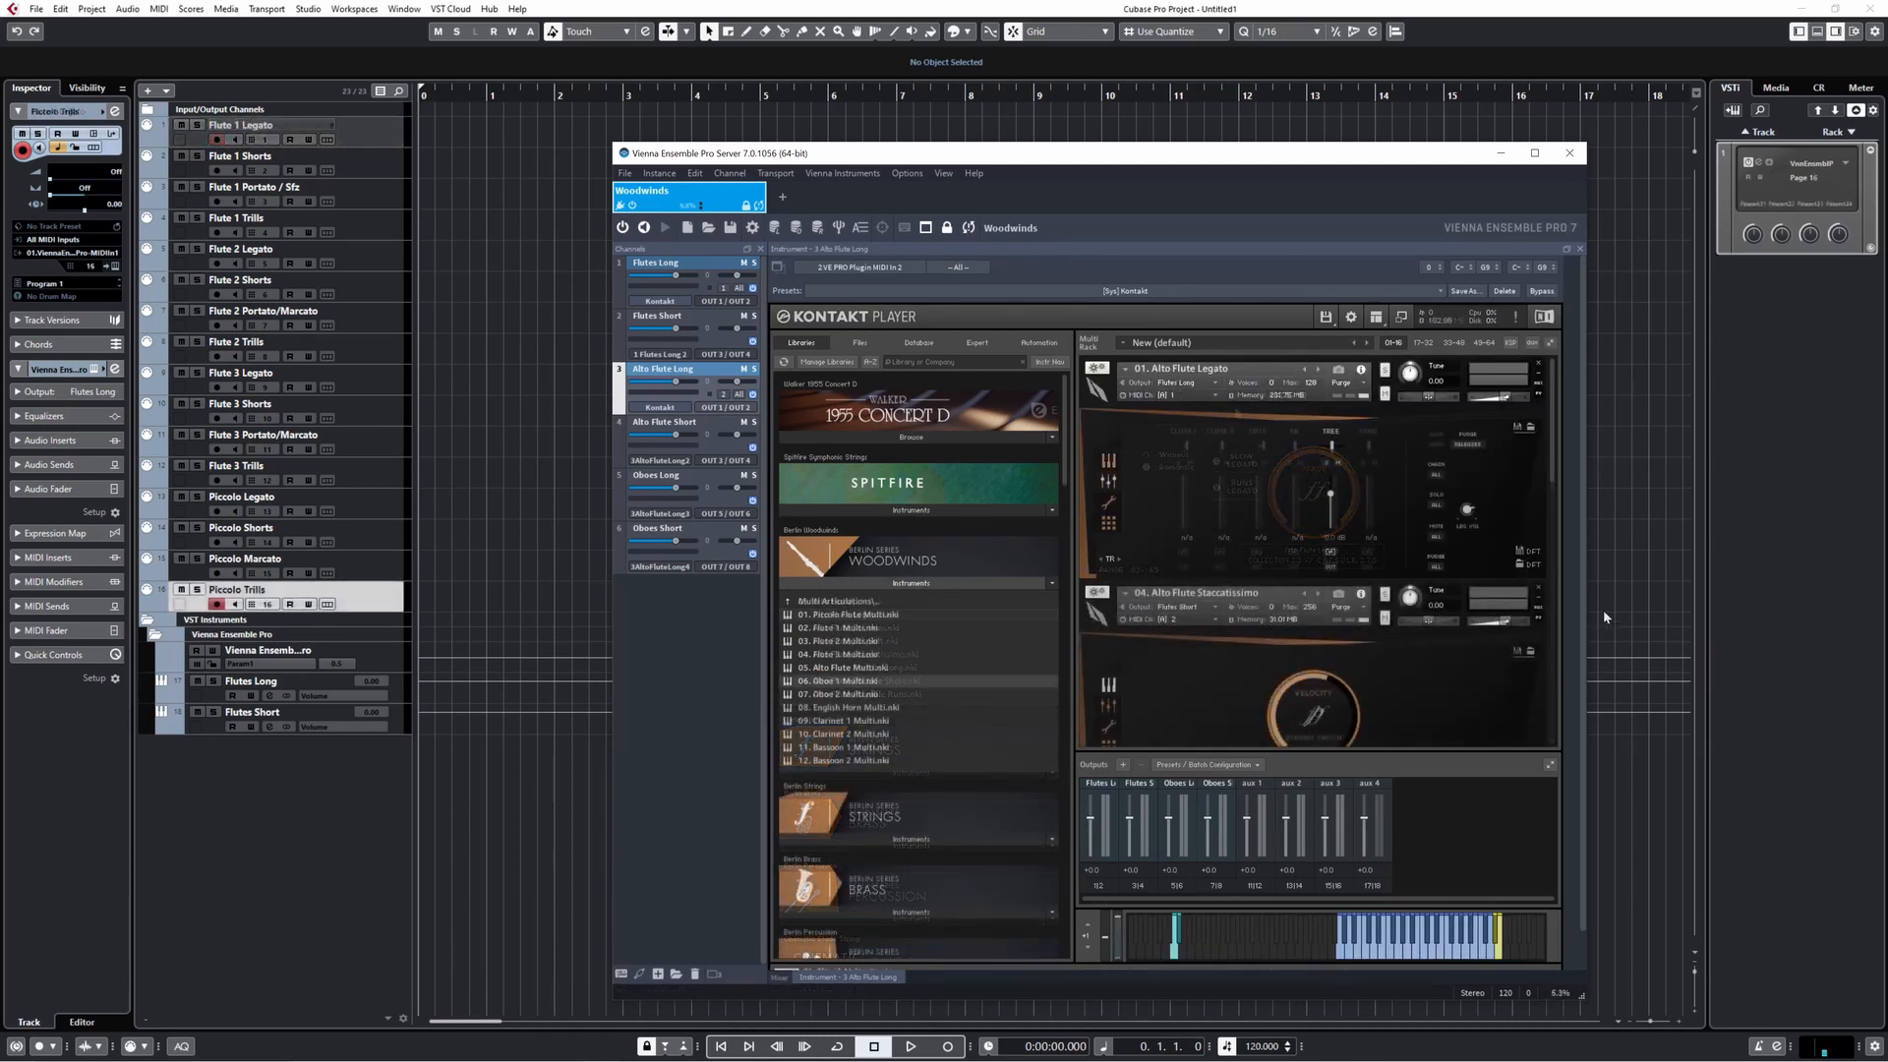
left_click_drag(1555, 487, 1554, 687)
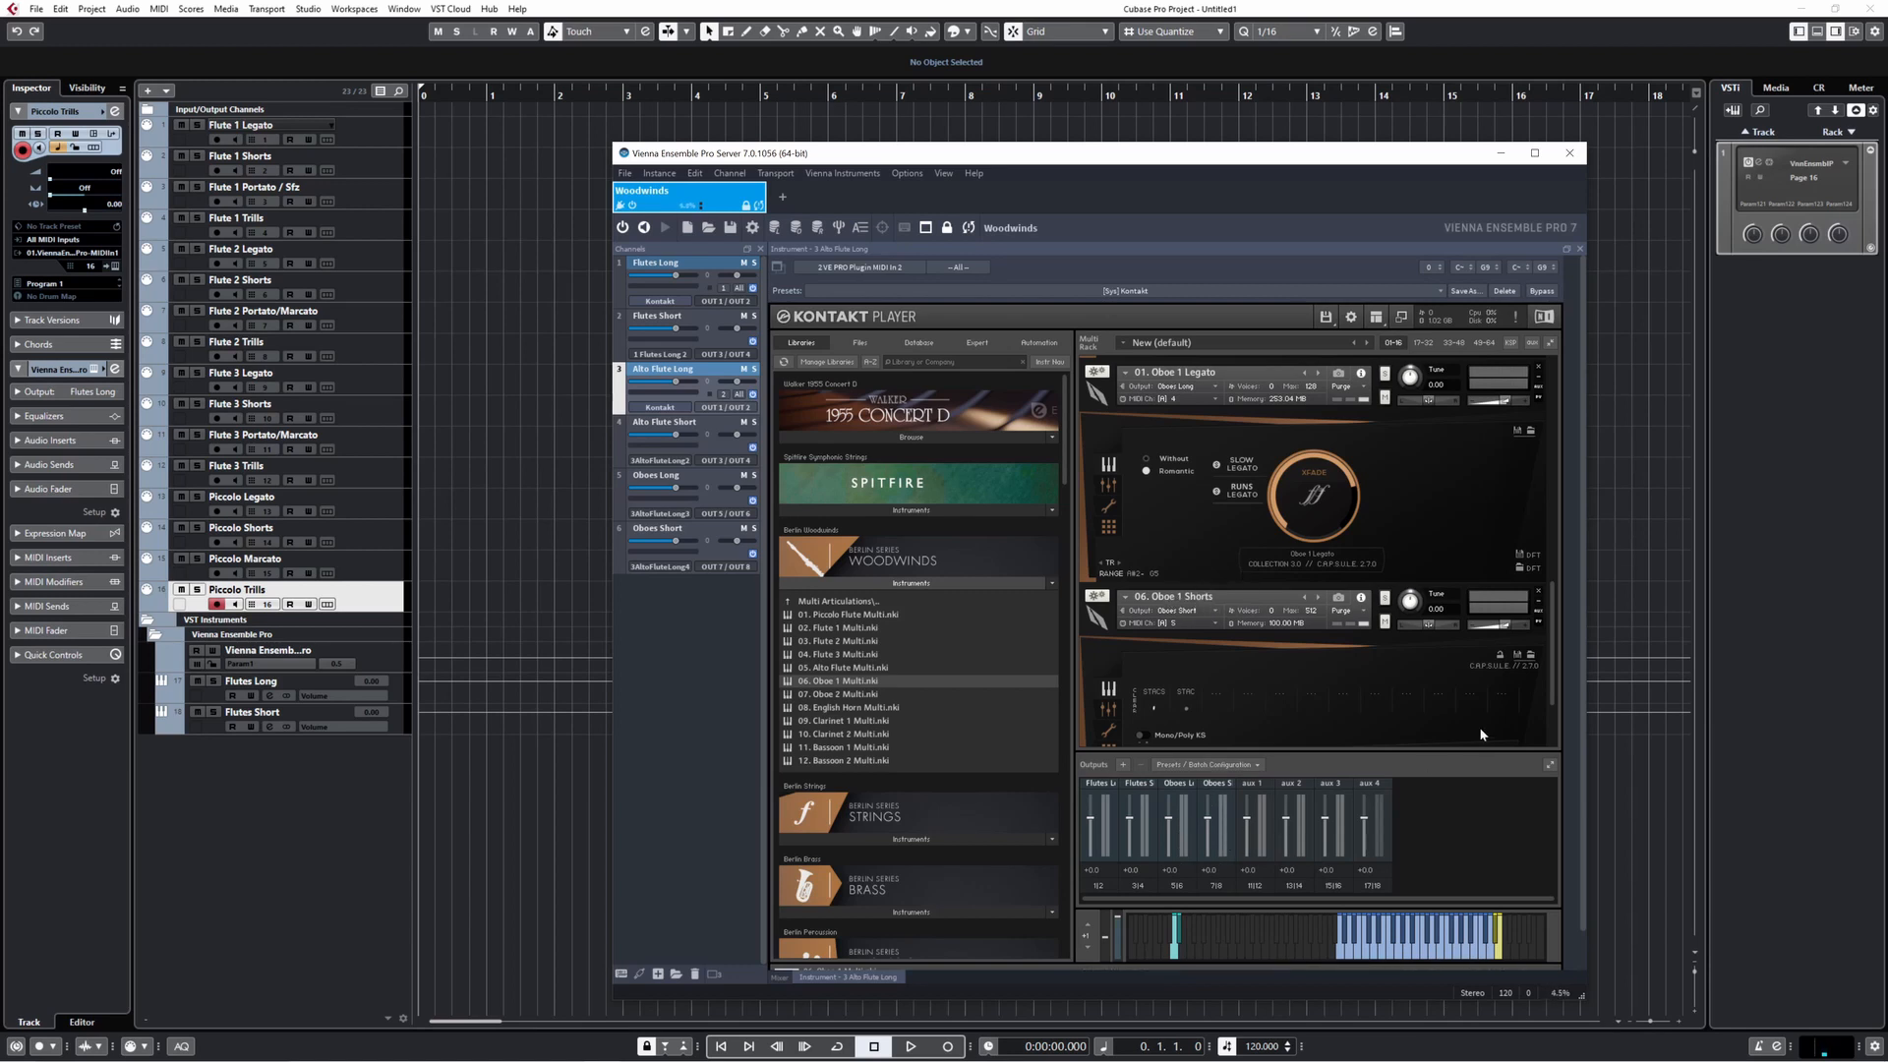
left_click_drag(1558, 655, 1559, 686)
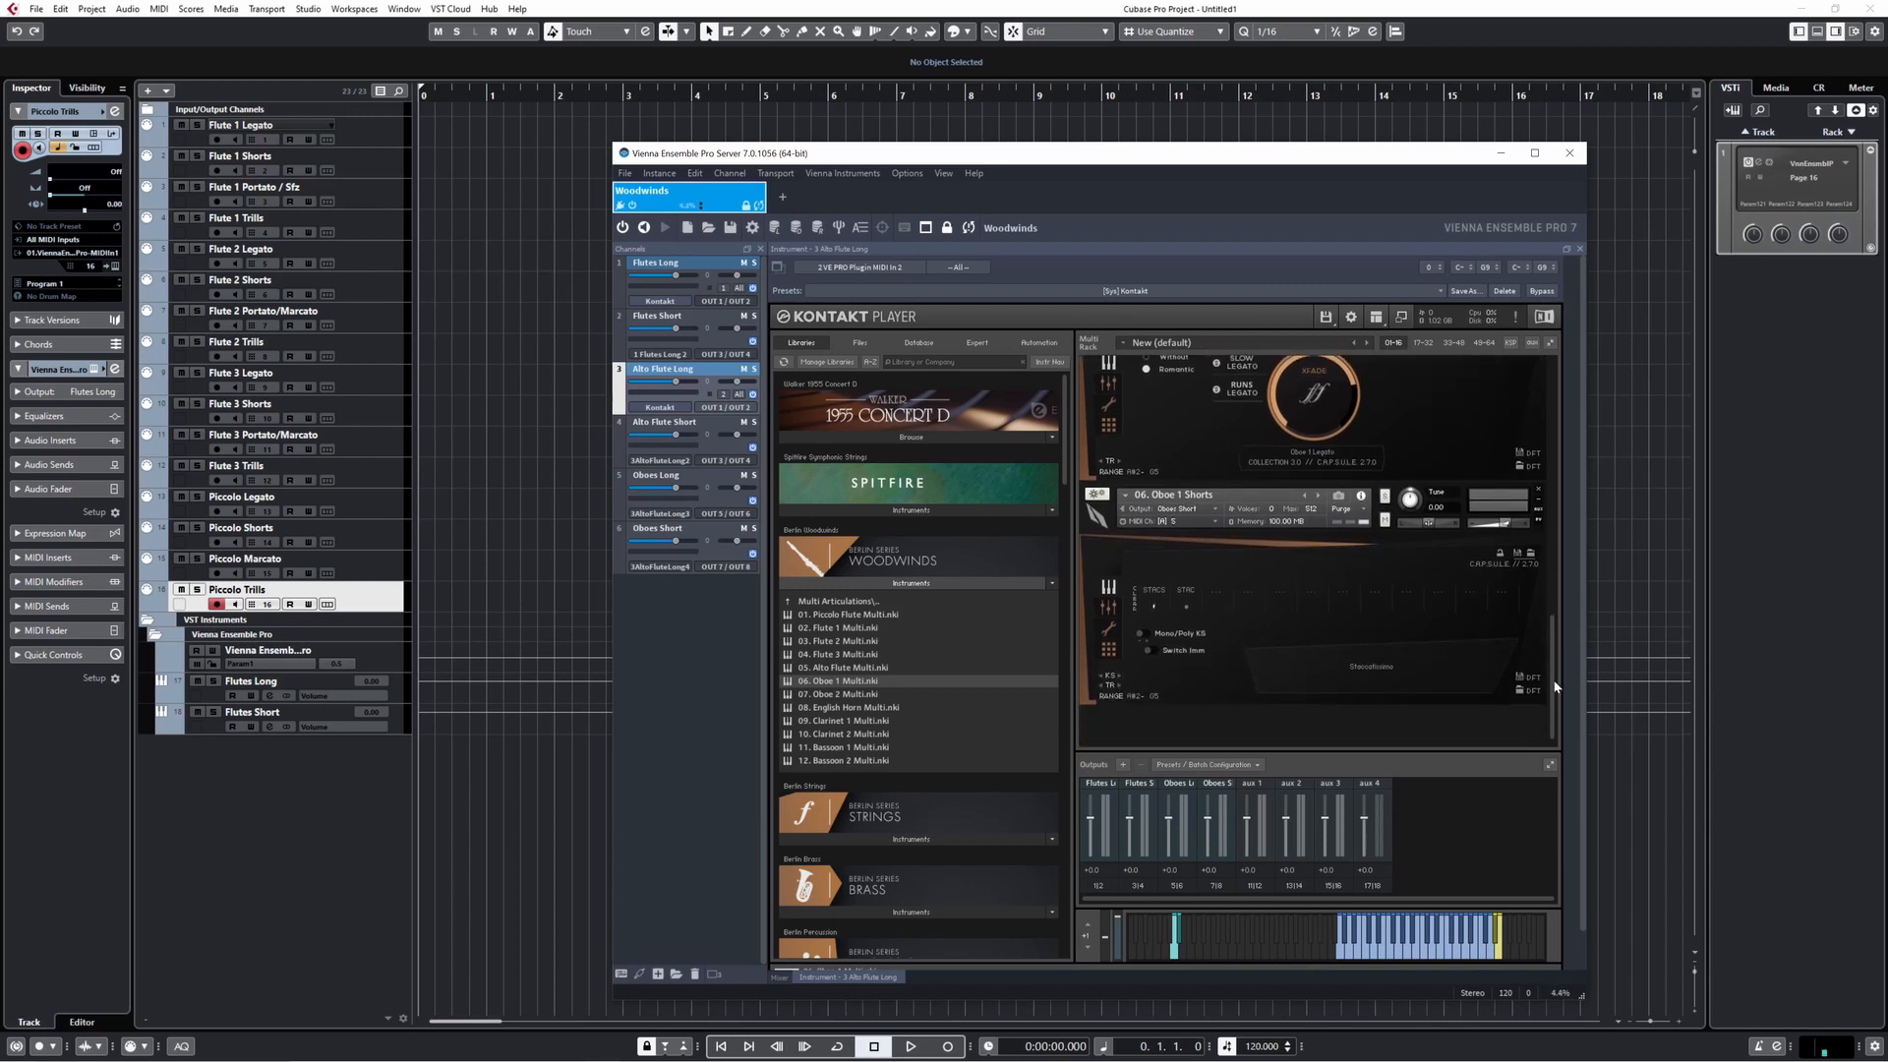
- Switch to Cubase, add one MIDI track below Piccolo Trills and select it
left_click(255, 820)
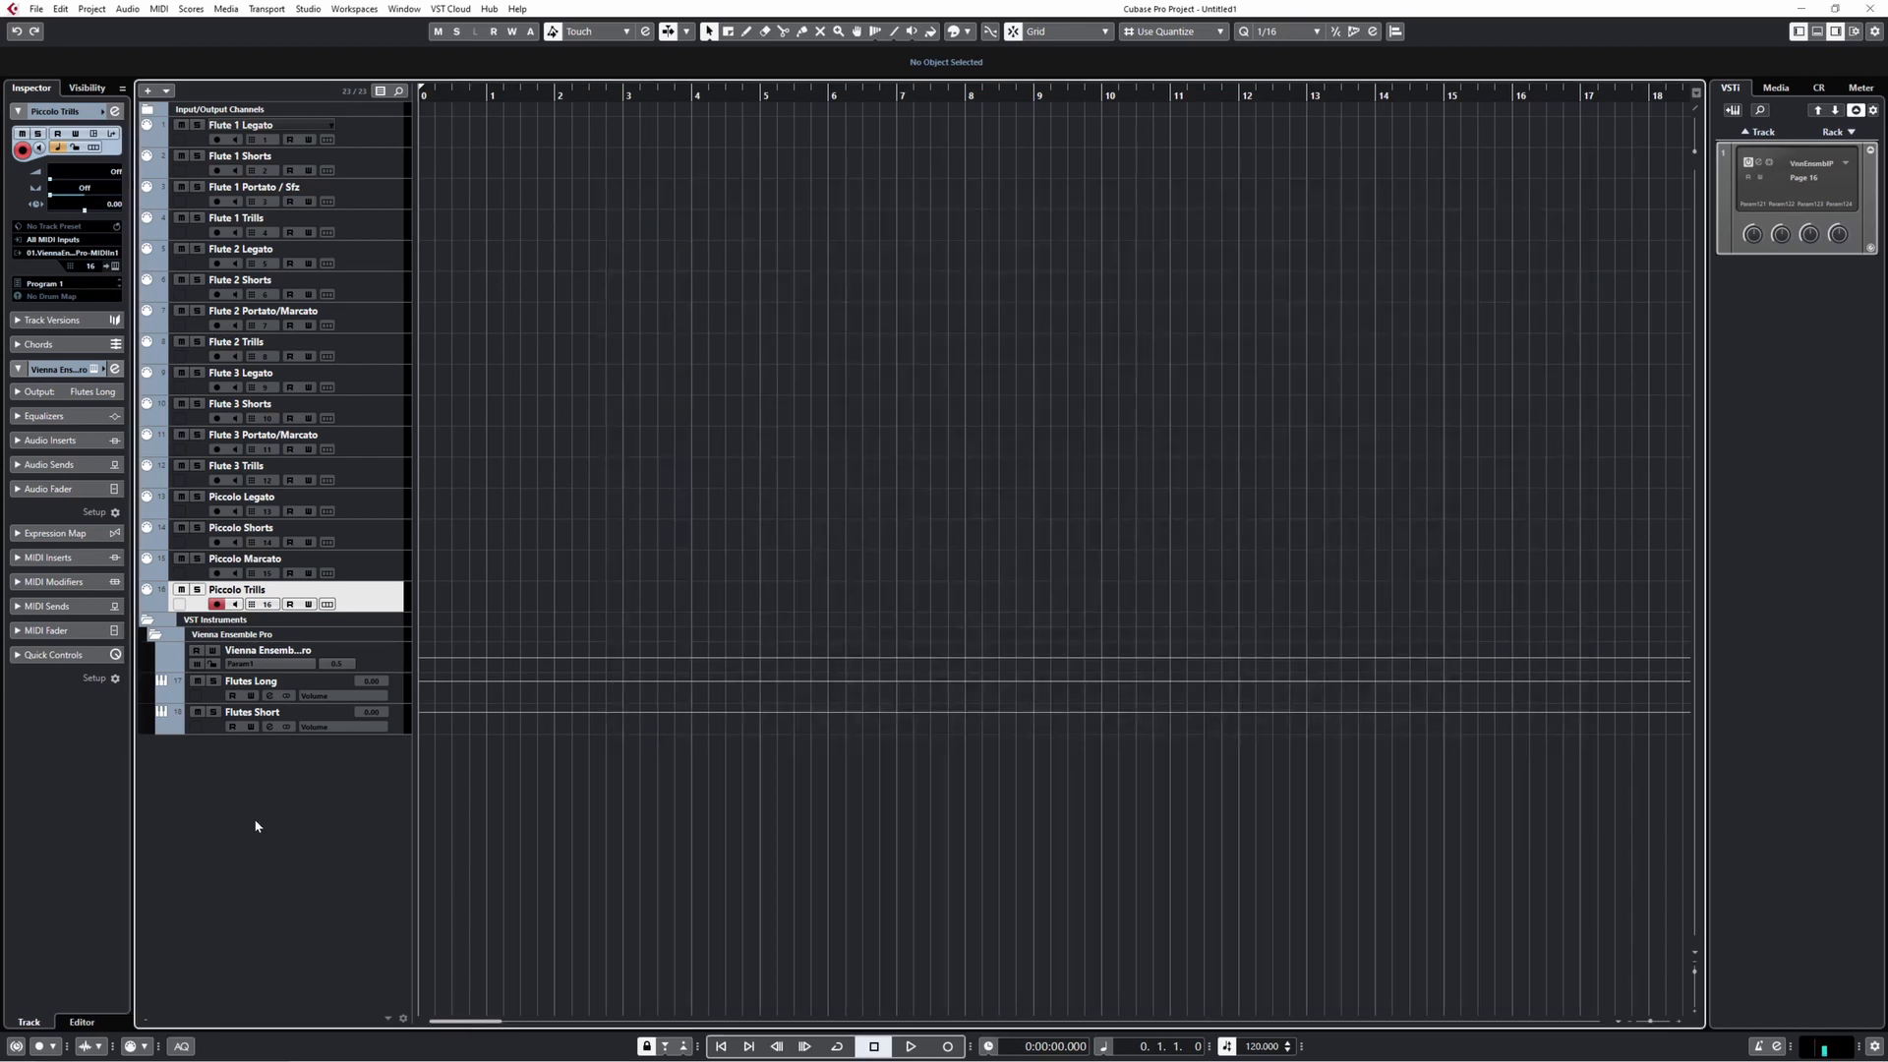
right_click(316, 782)
left_click(393, 480)
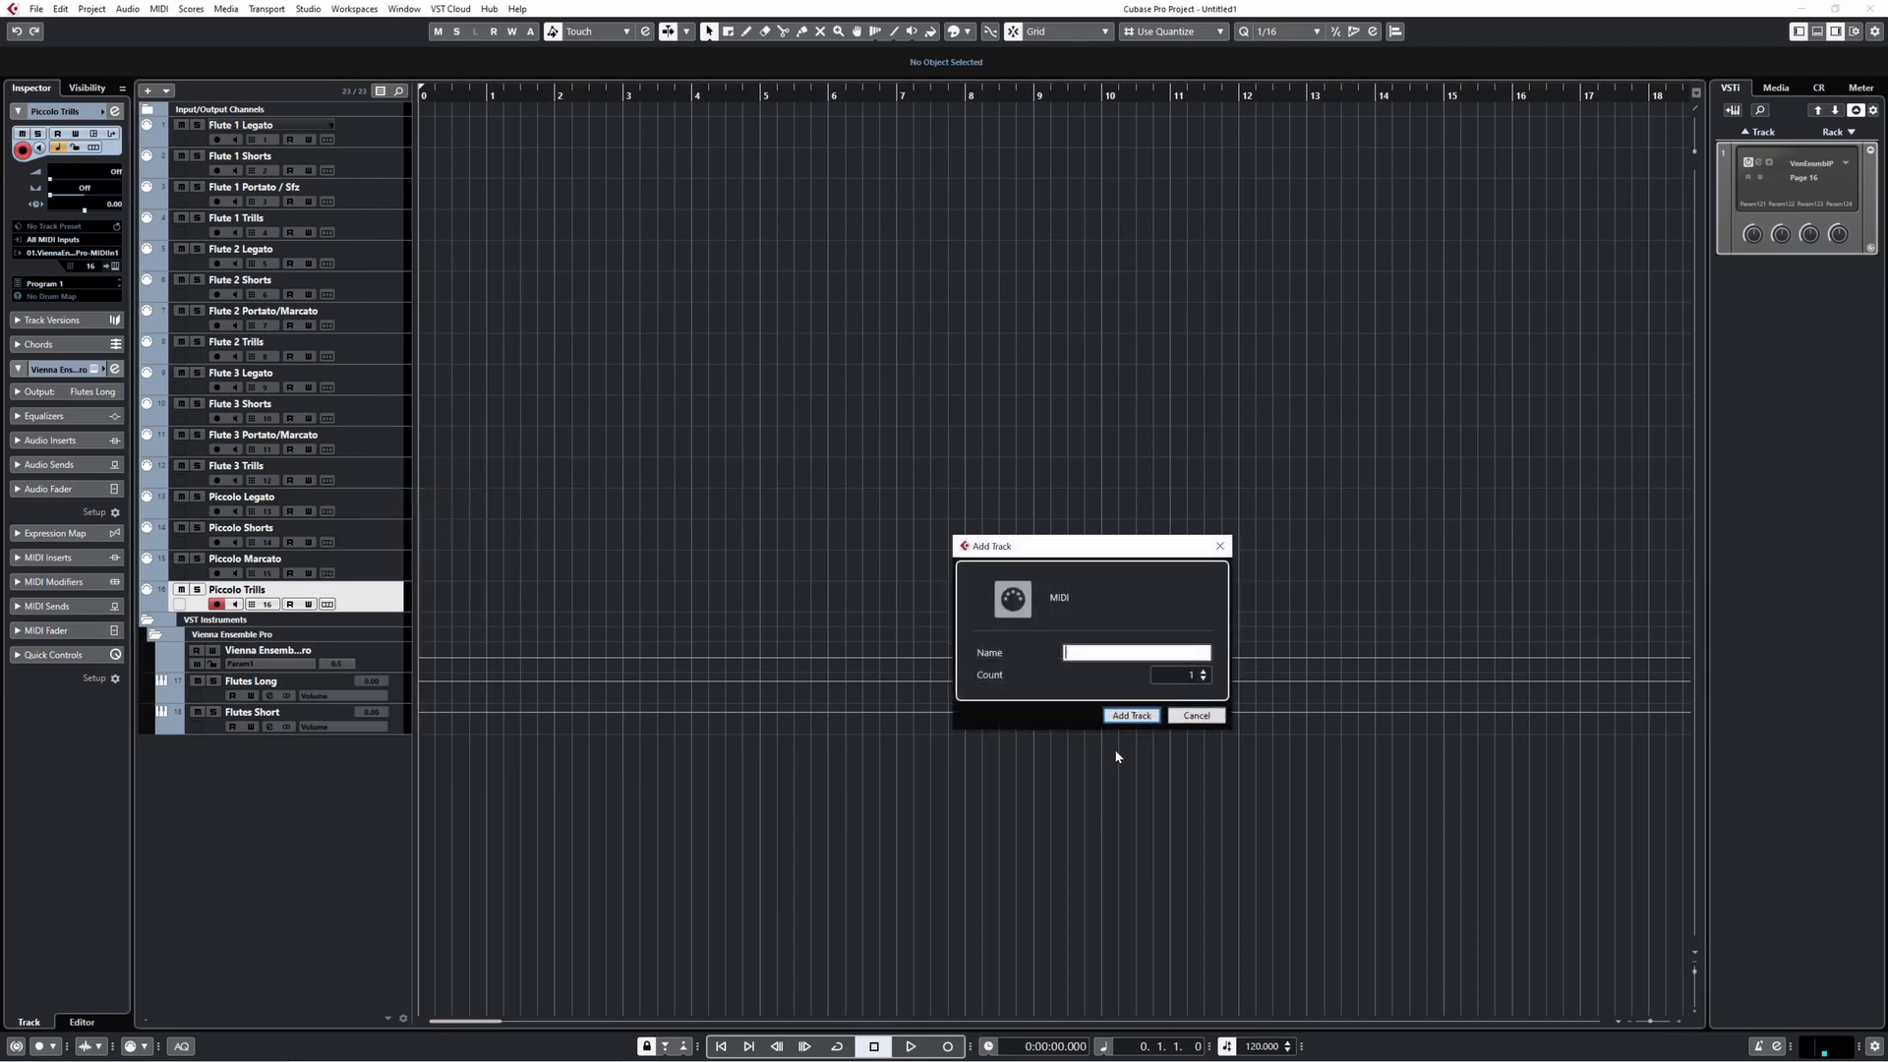
left_click(1129, 715)
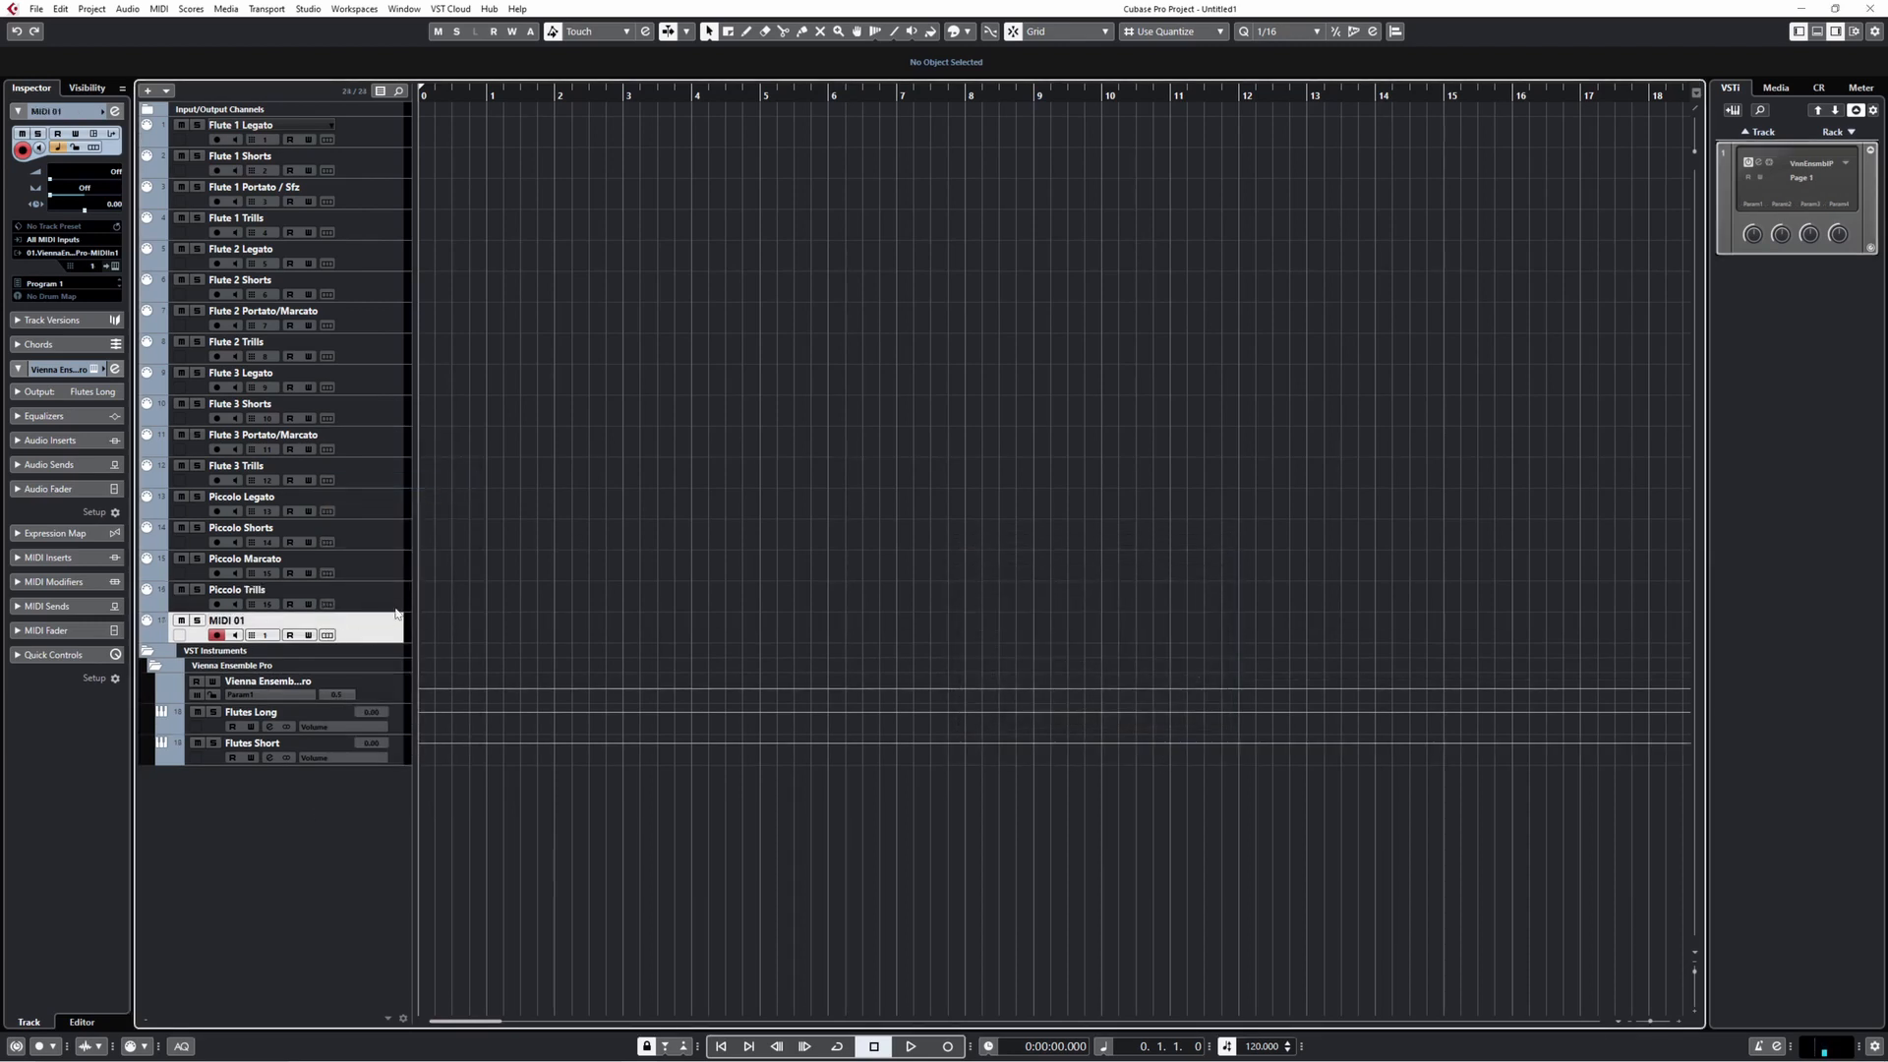
left_click(398, 594)
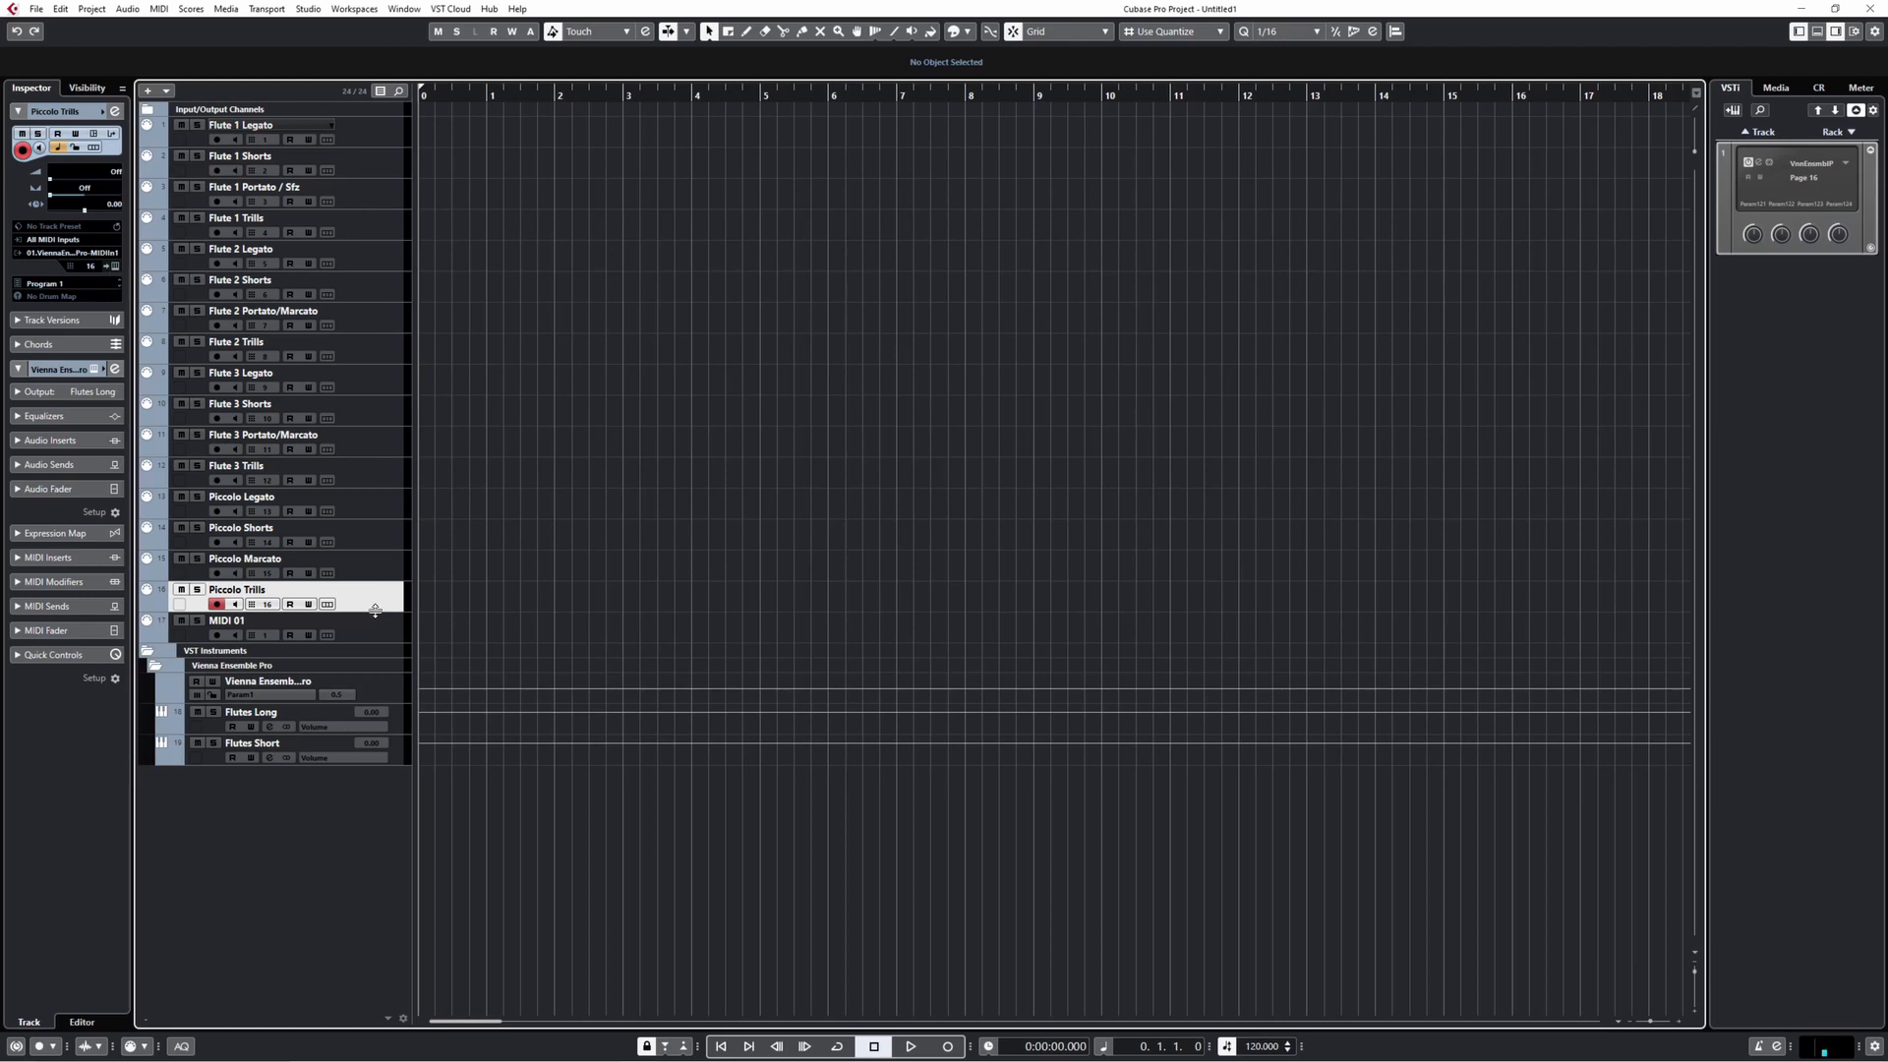
left_click(391, 640)
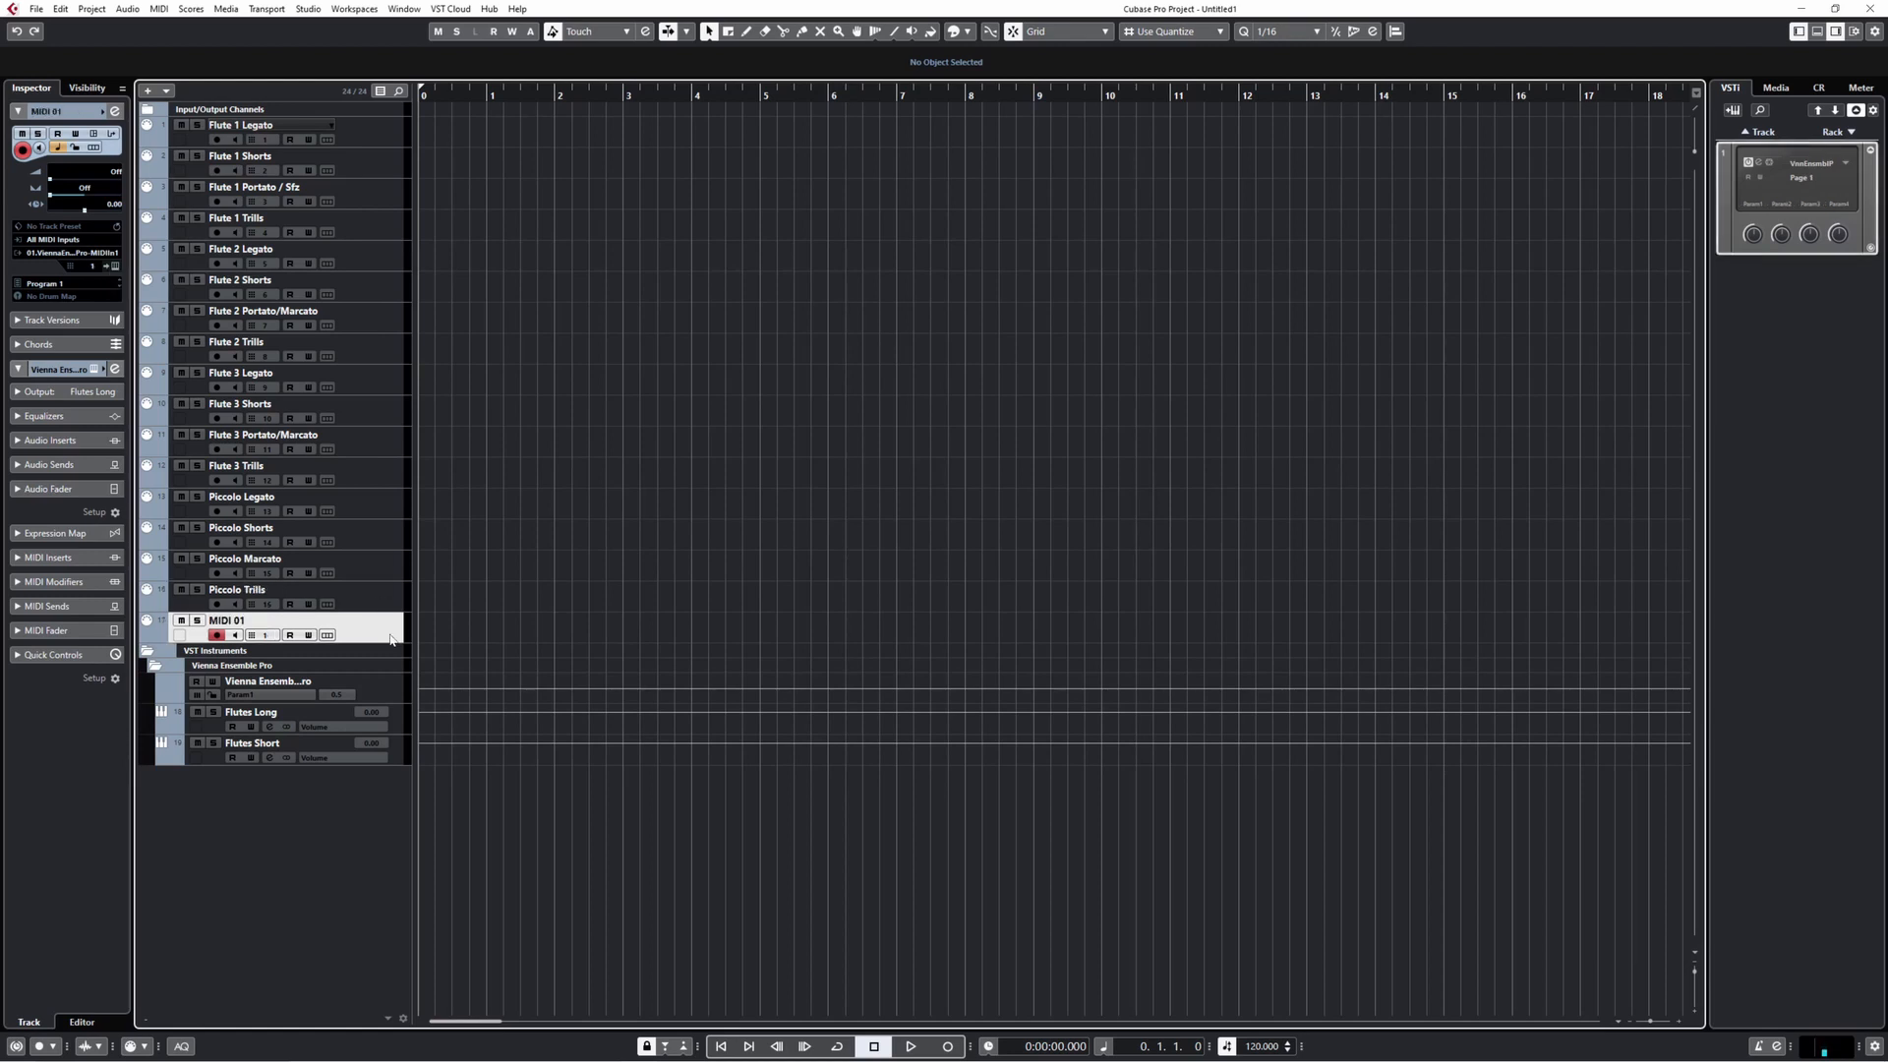
- Route the new MIDI track to Vienna Ensemble Pro MIDI In 2 and name it Alto Flute Legato
left_click(105, 255)
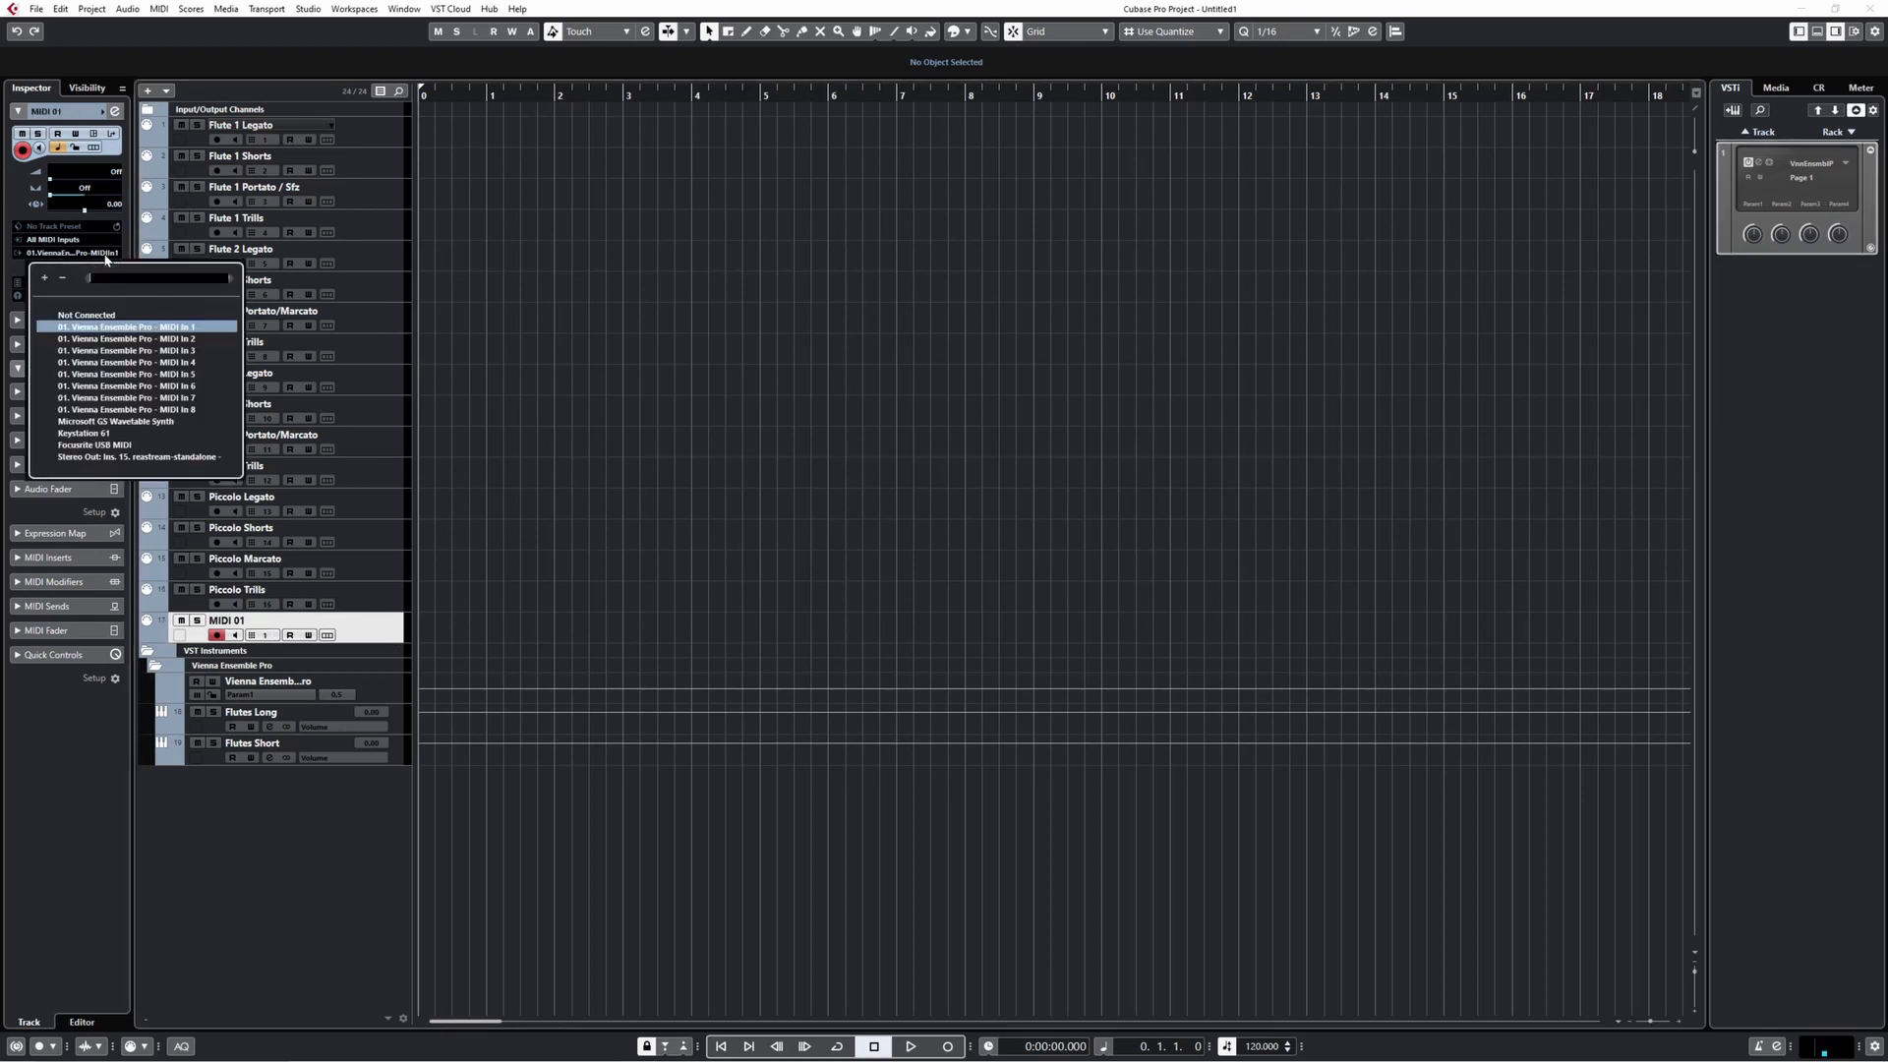
left_click(183, 327)
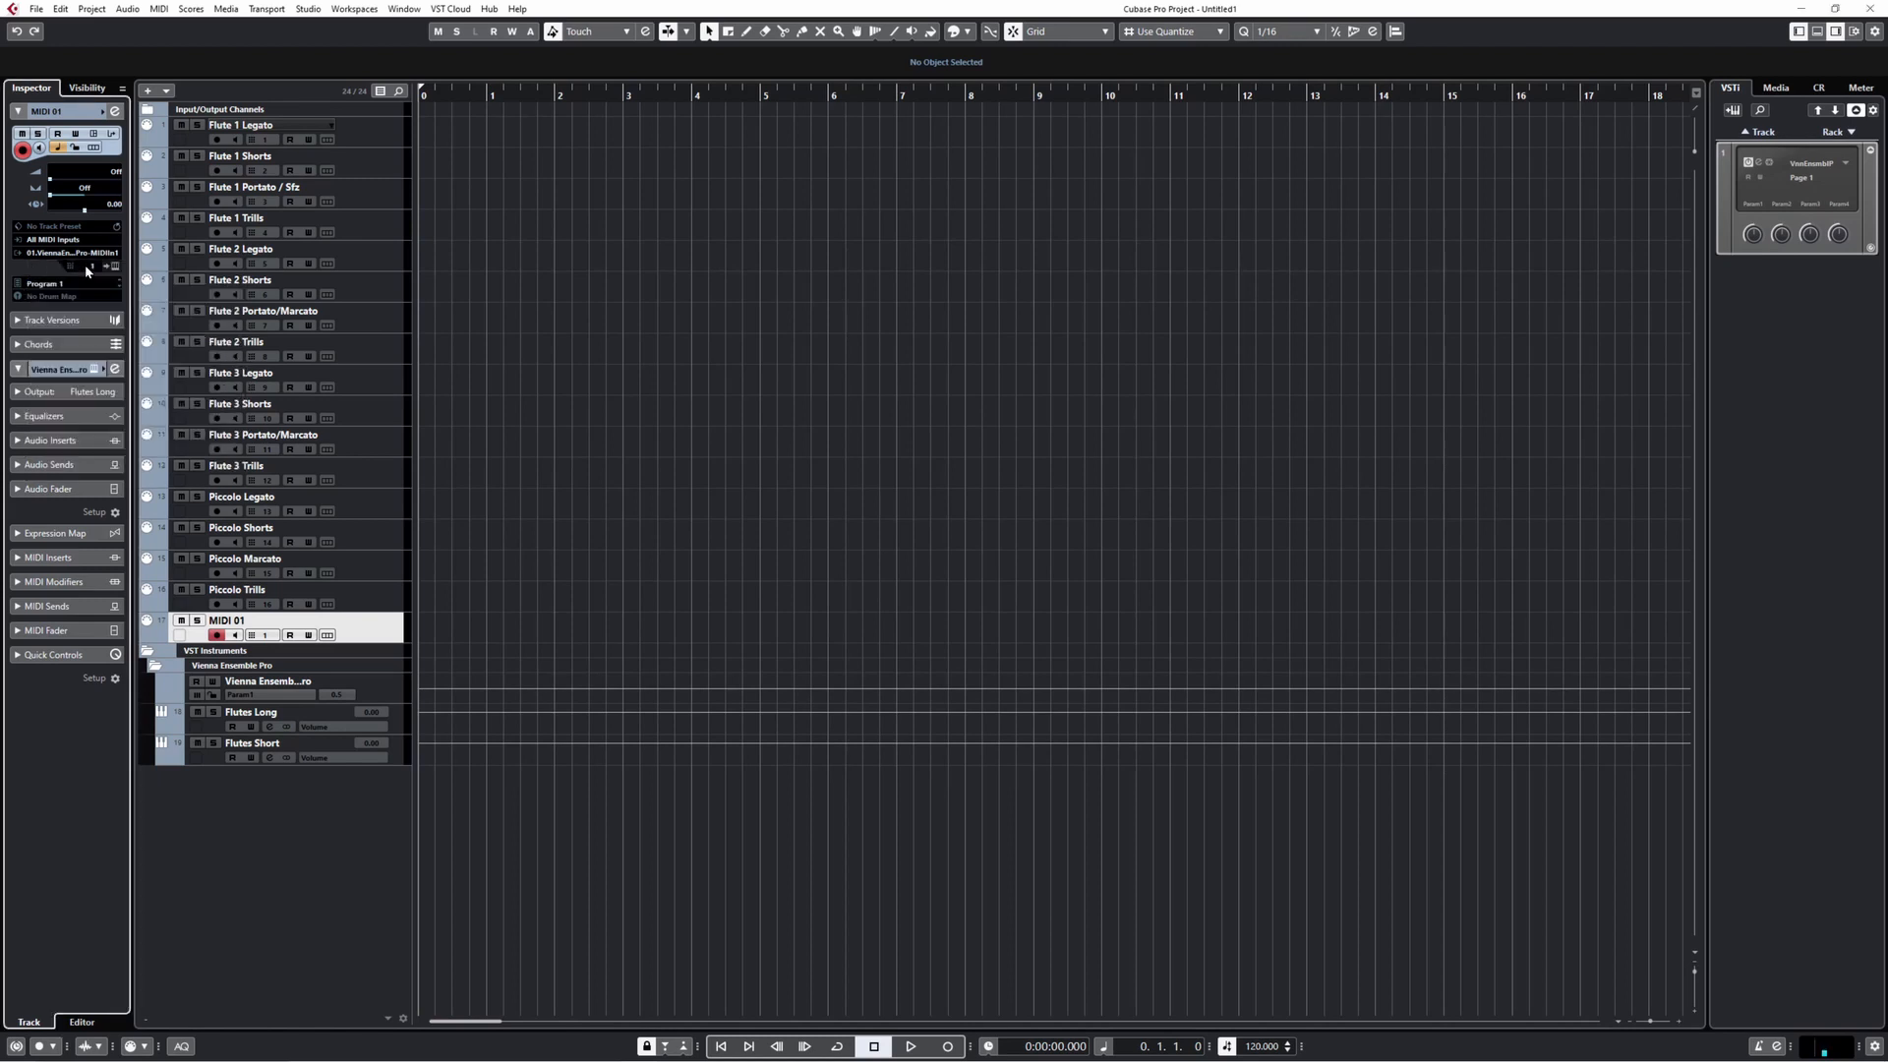
left_click(99, 254)
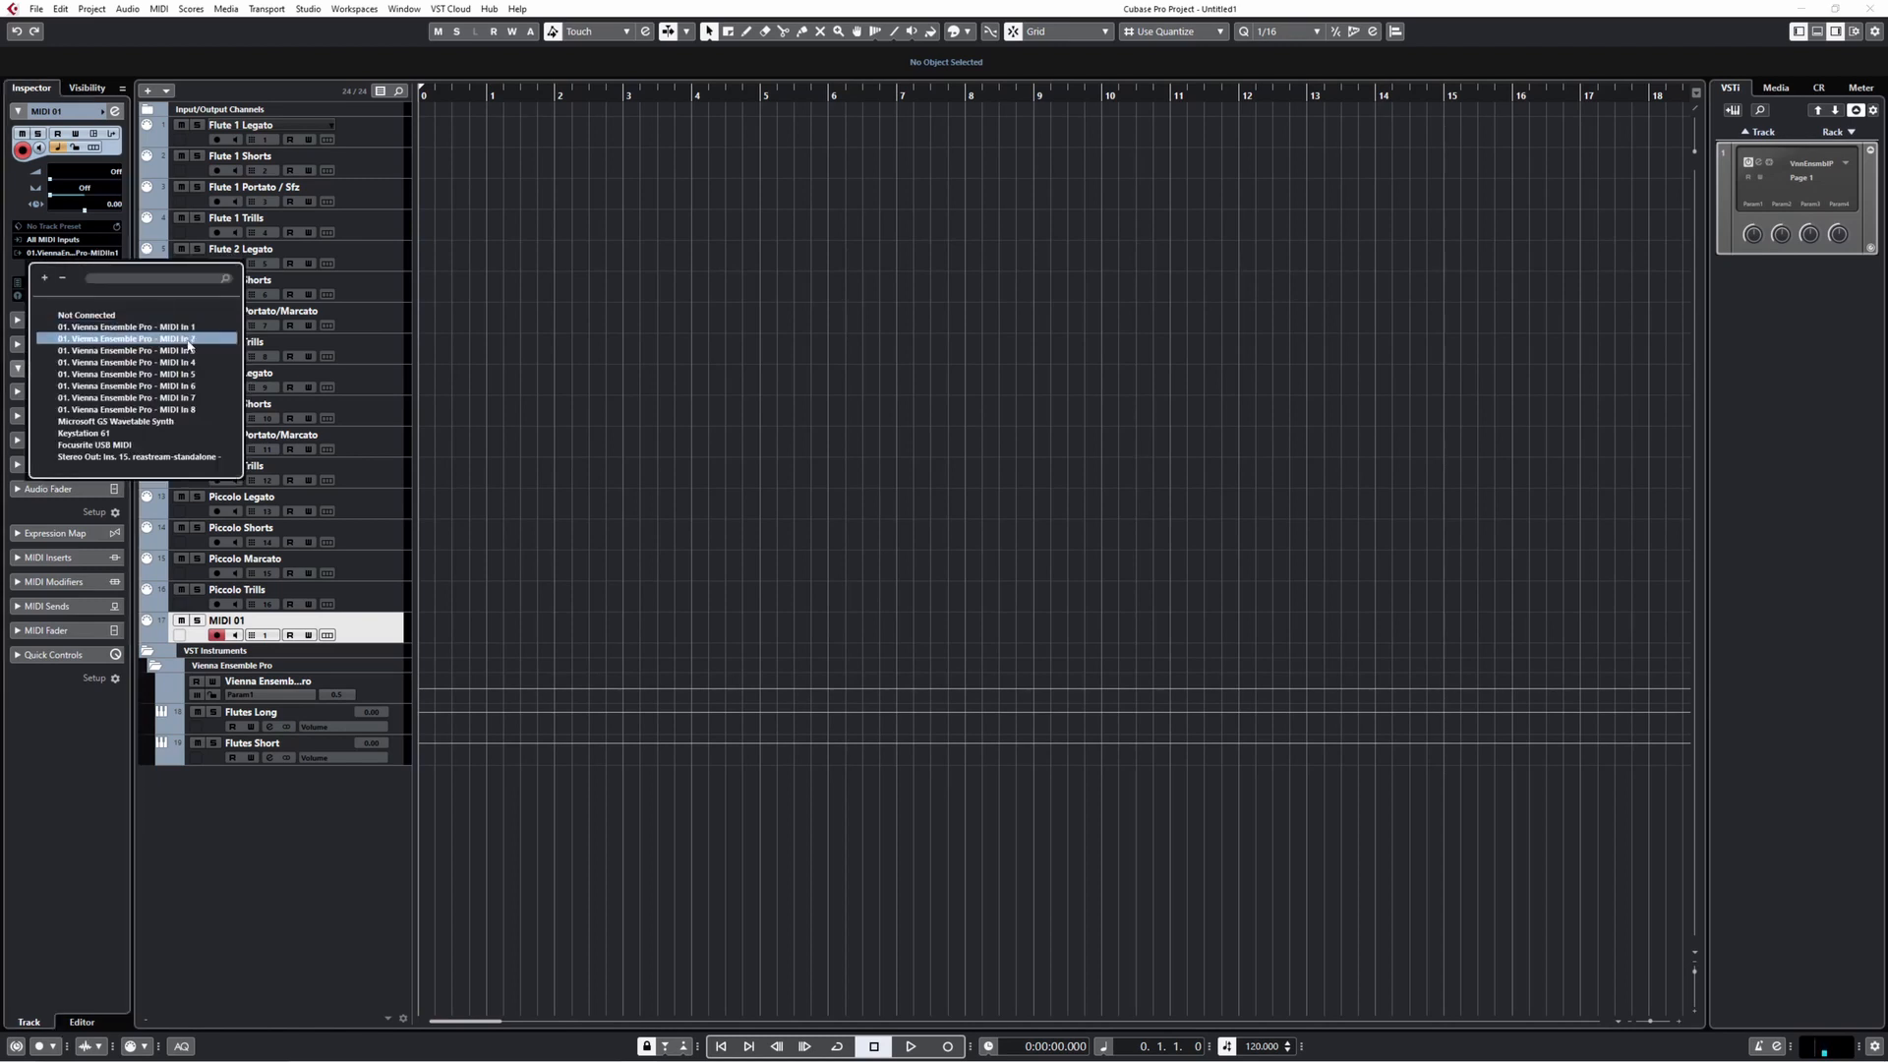
left_click(187, 338)
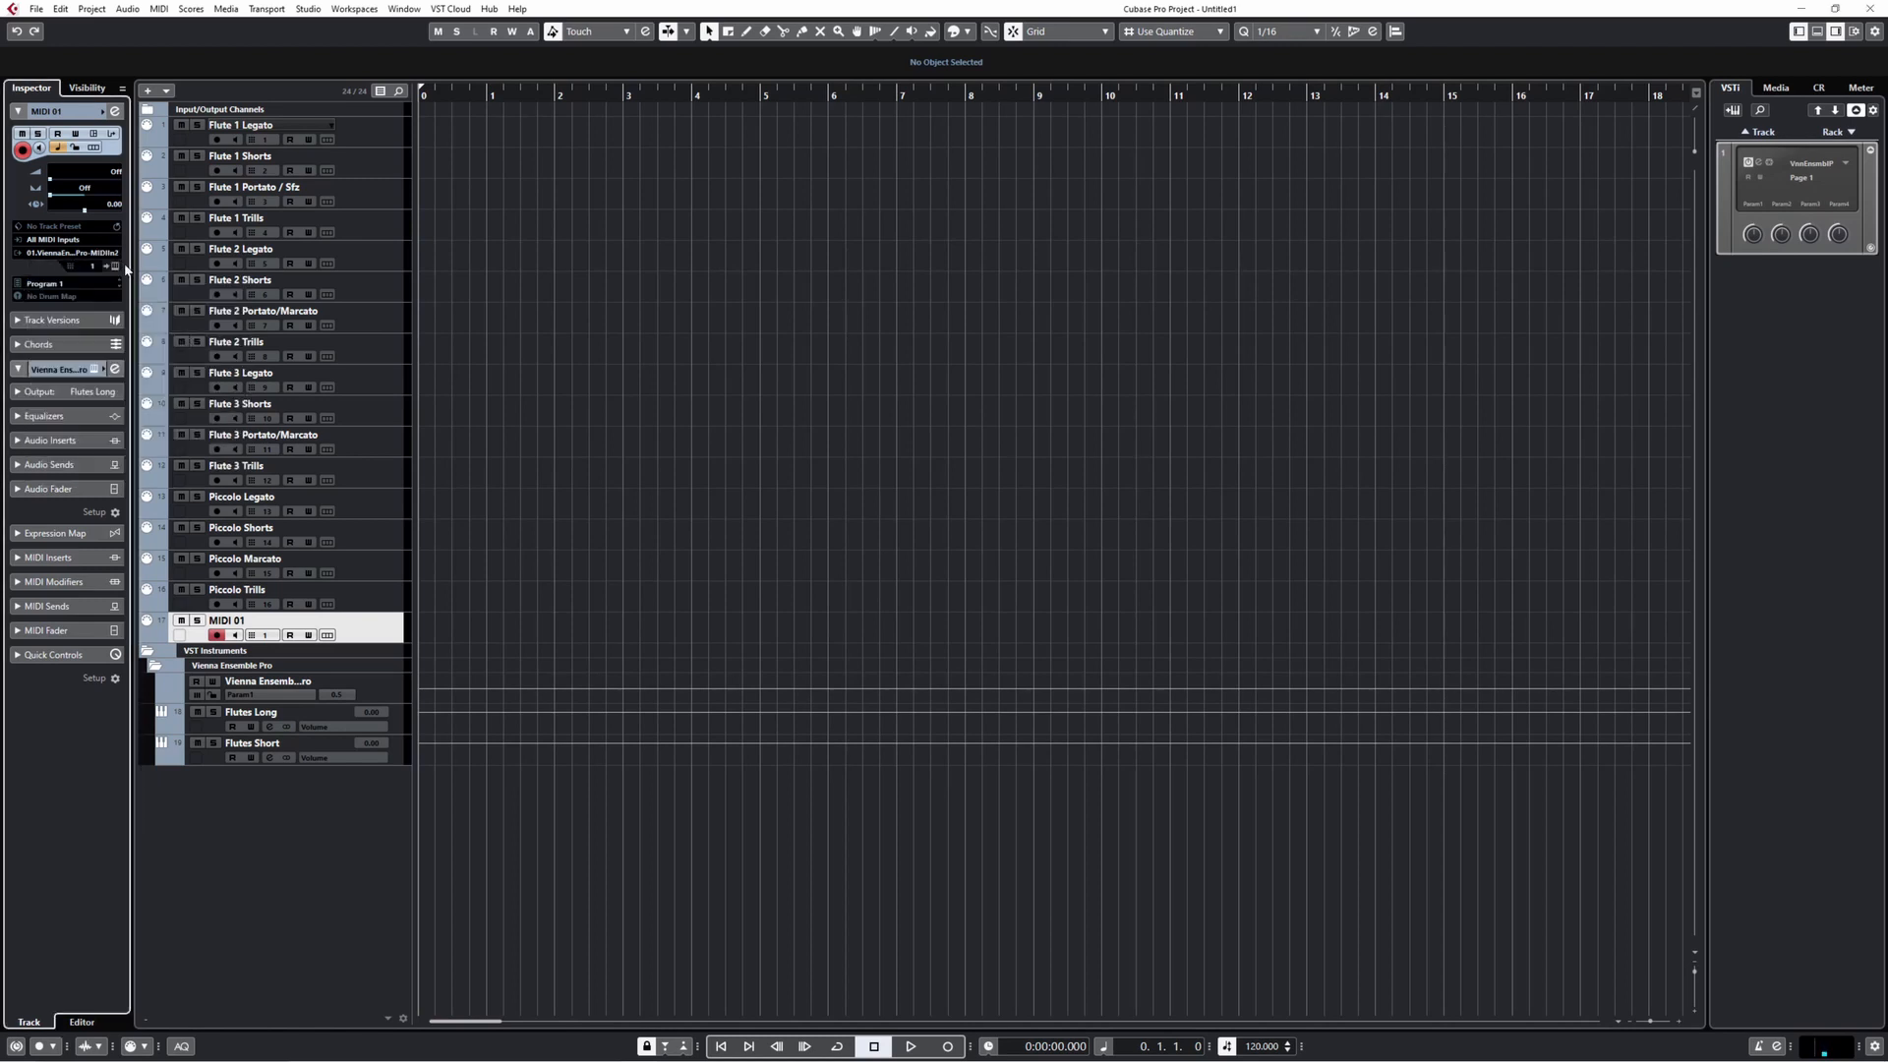
double_click(273, 618)
type("Alt")
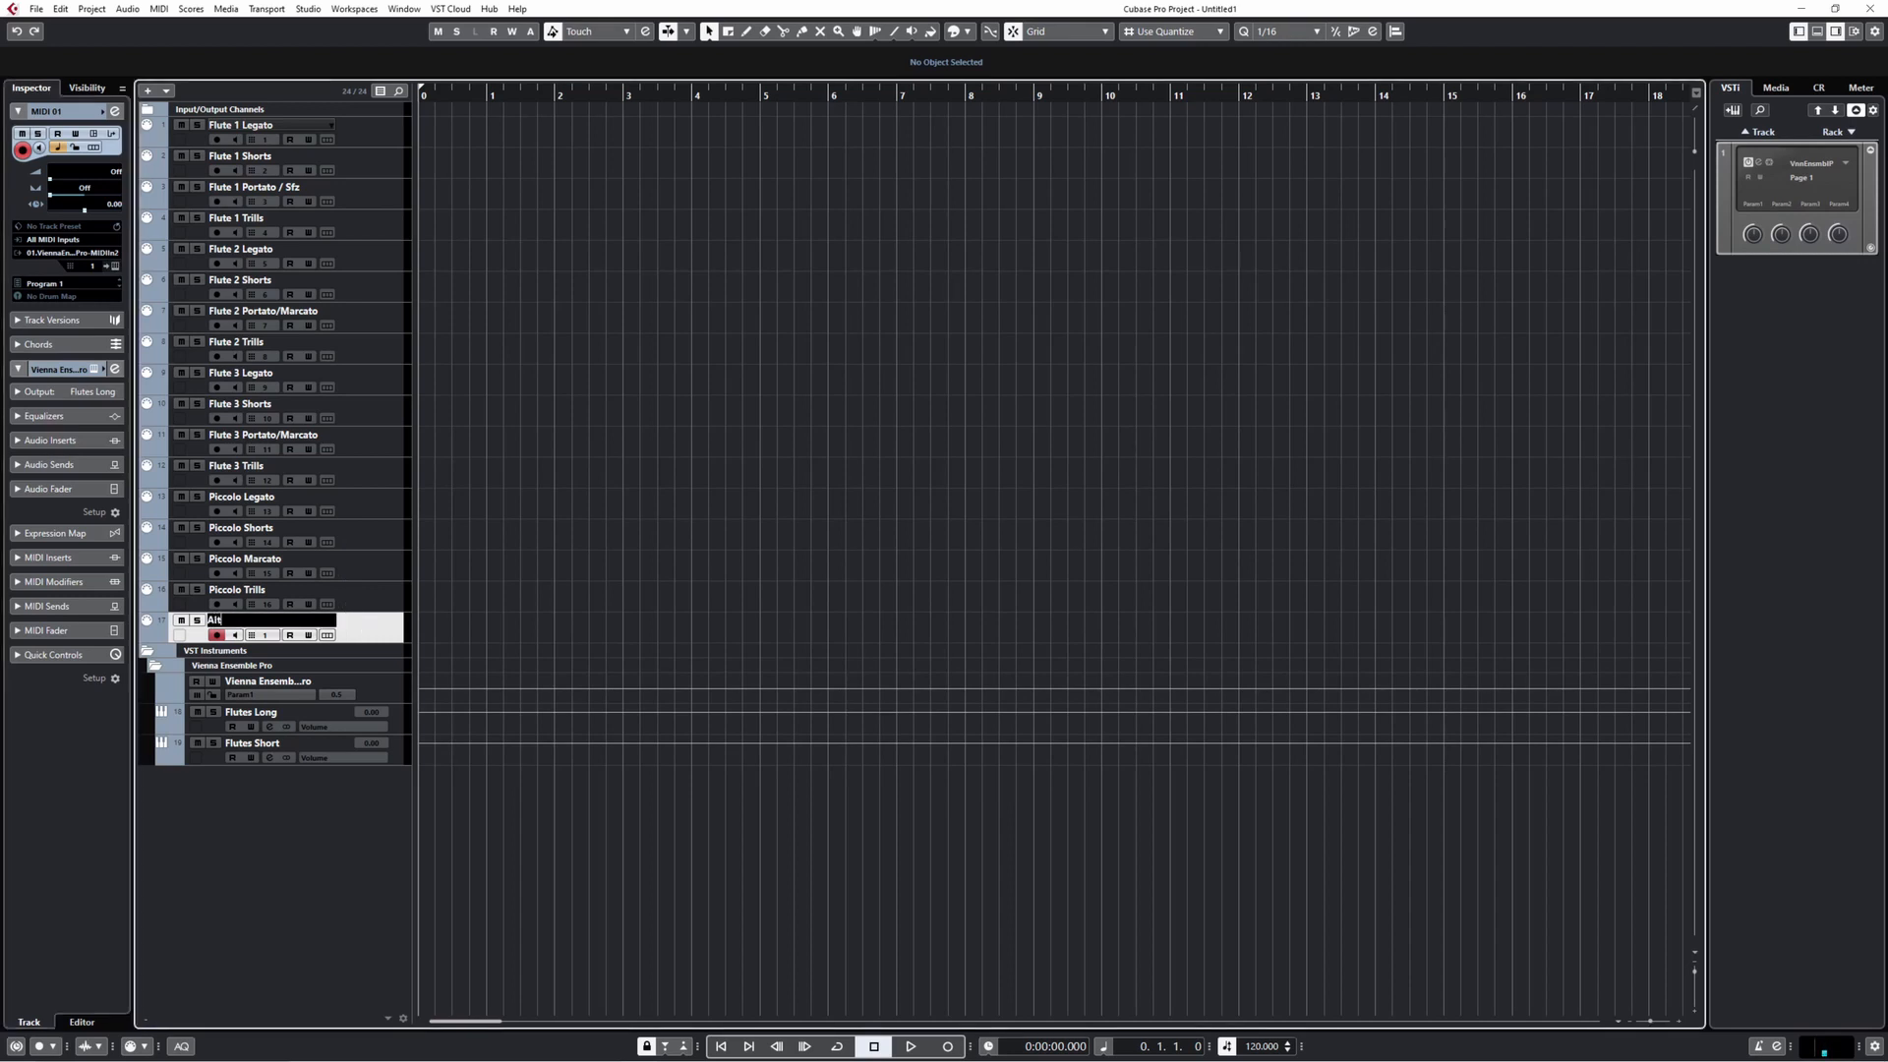
type("o Flute Legato")
key("Return")
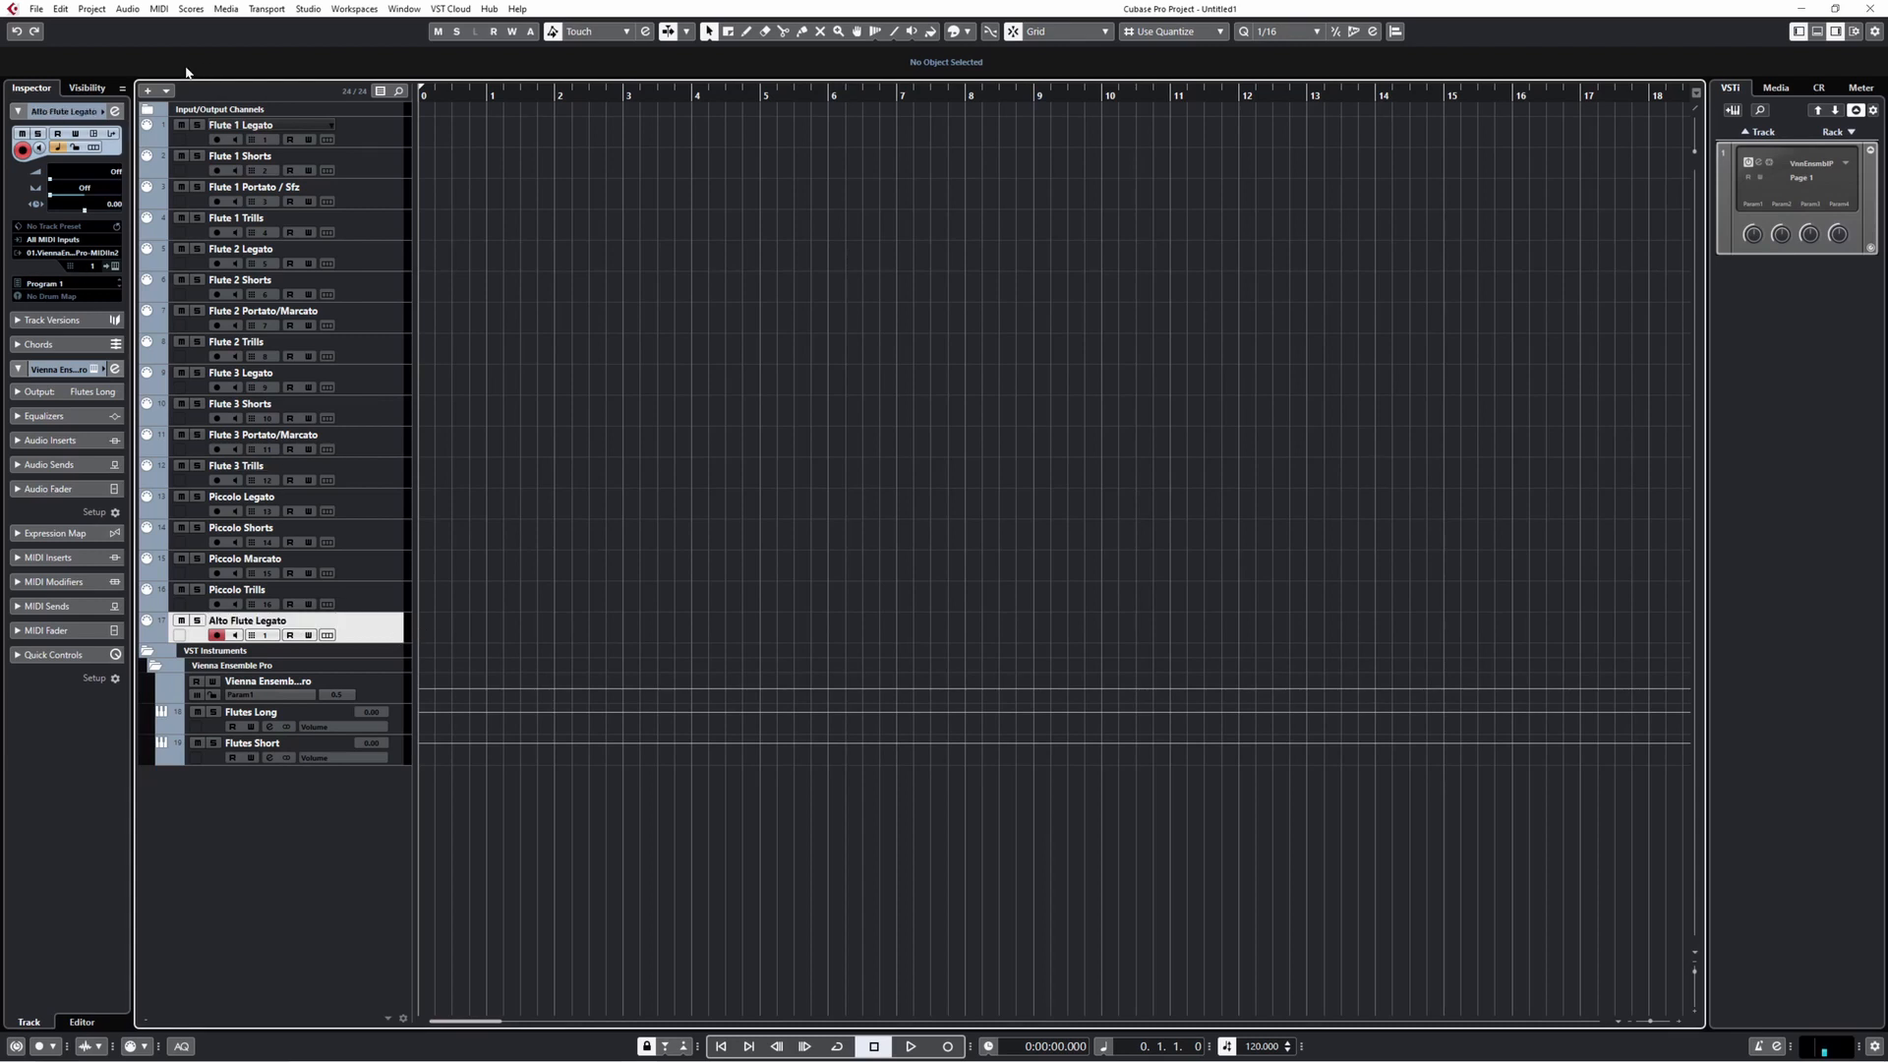
- Add four more MIDI tracks below Alto Flute Legato
left_click(147, 90)
left_click(1238, 408)
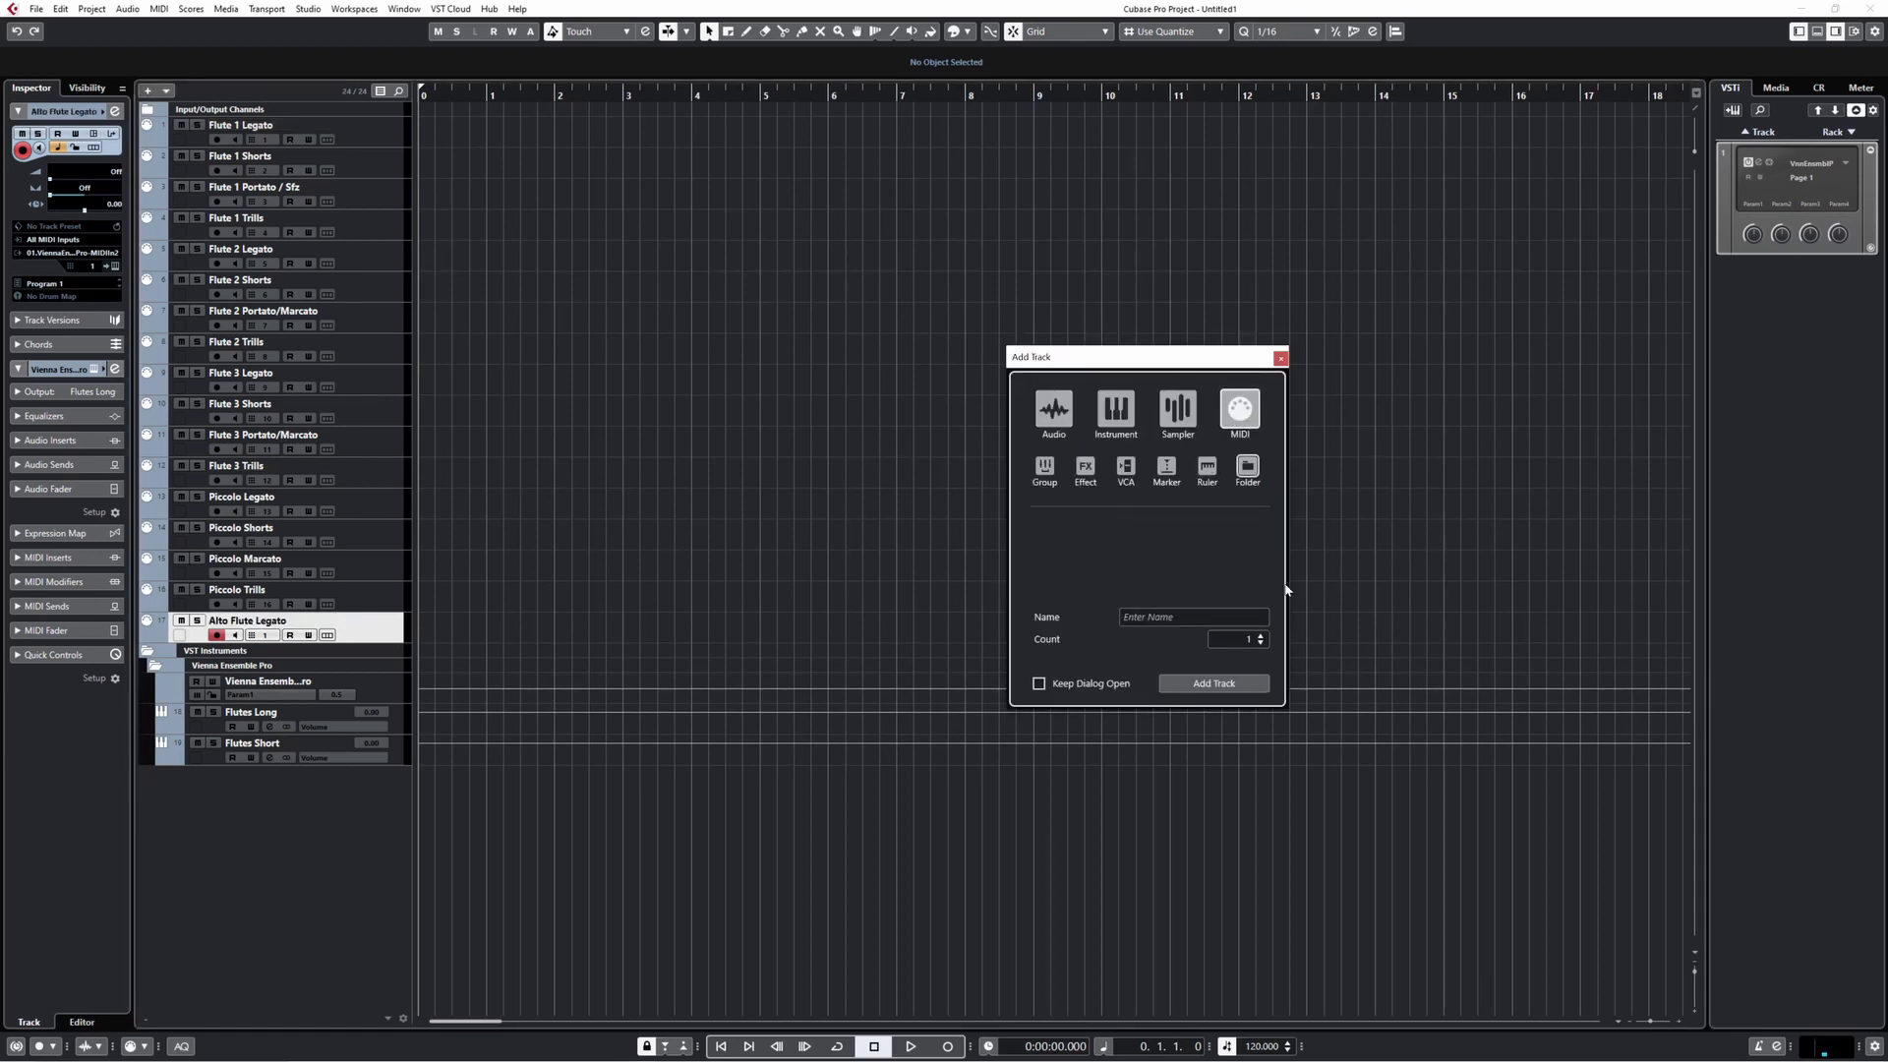
left_click(1261, 636)
left_click(1219, 685)
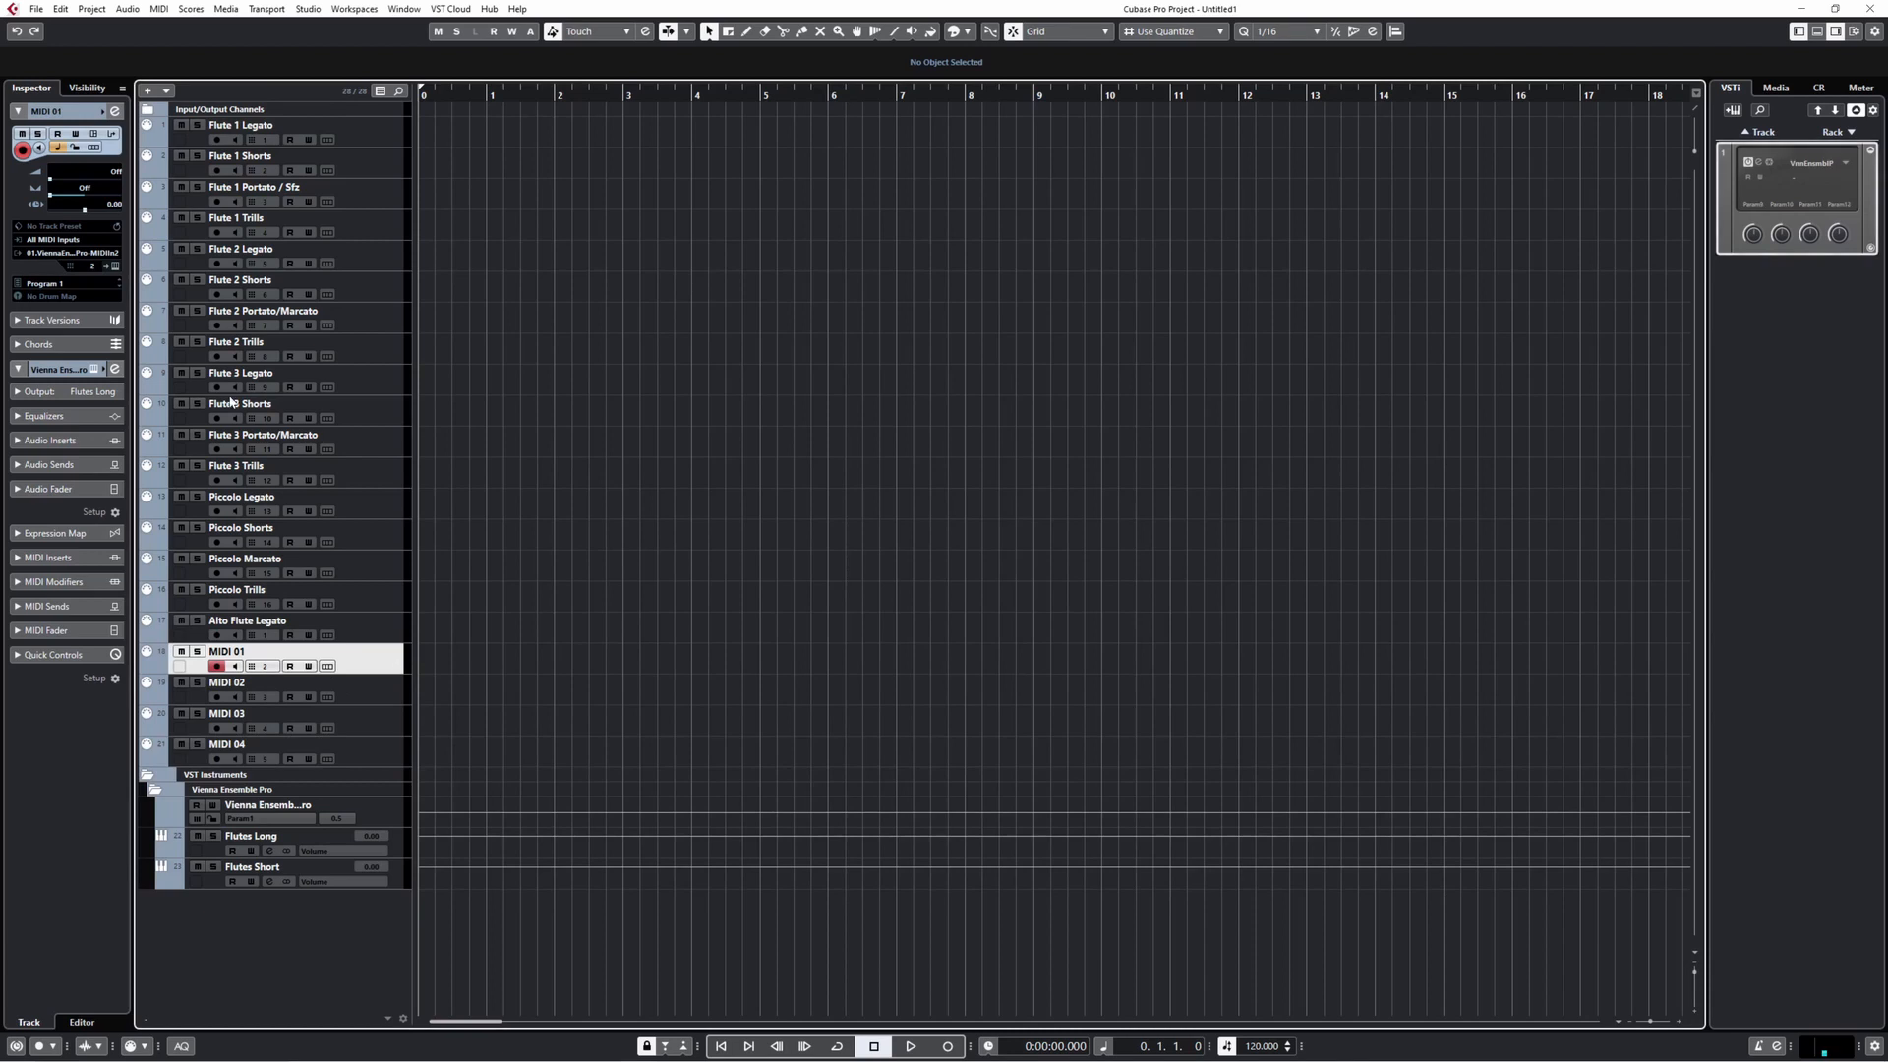
- Name the four new MIDI tracks Alto Flute Staccatissimo, Alto Flute Portato, Oboe 1 Legato and Oboes 1 Shorts
left_click(392, 718)
left_click(393, 747)
left_click(394, 718)
left_click(394, 688)
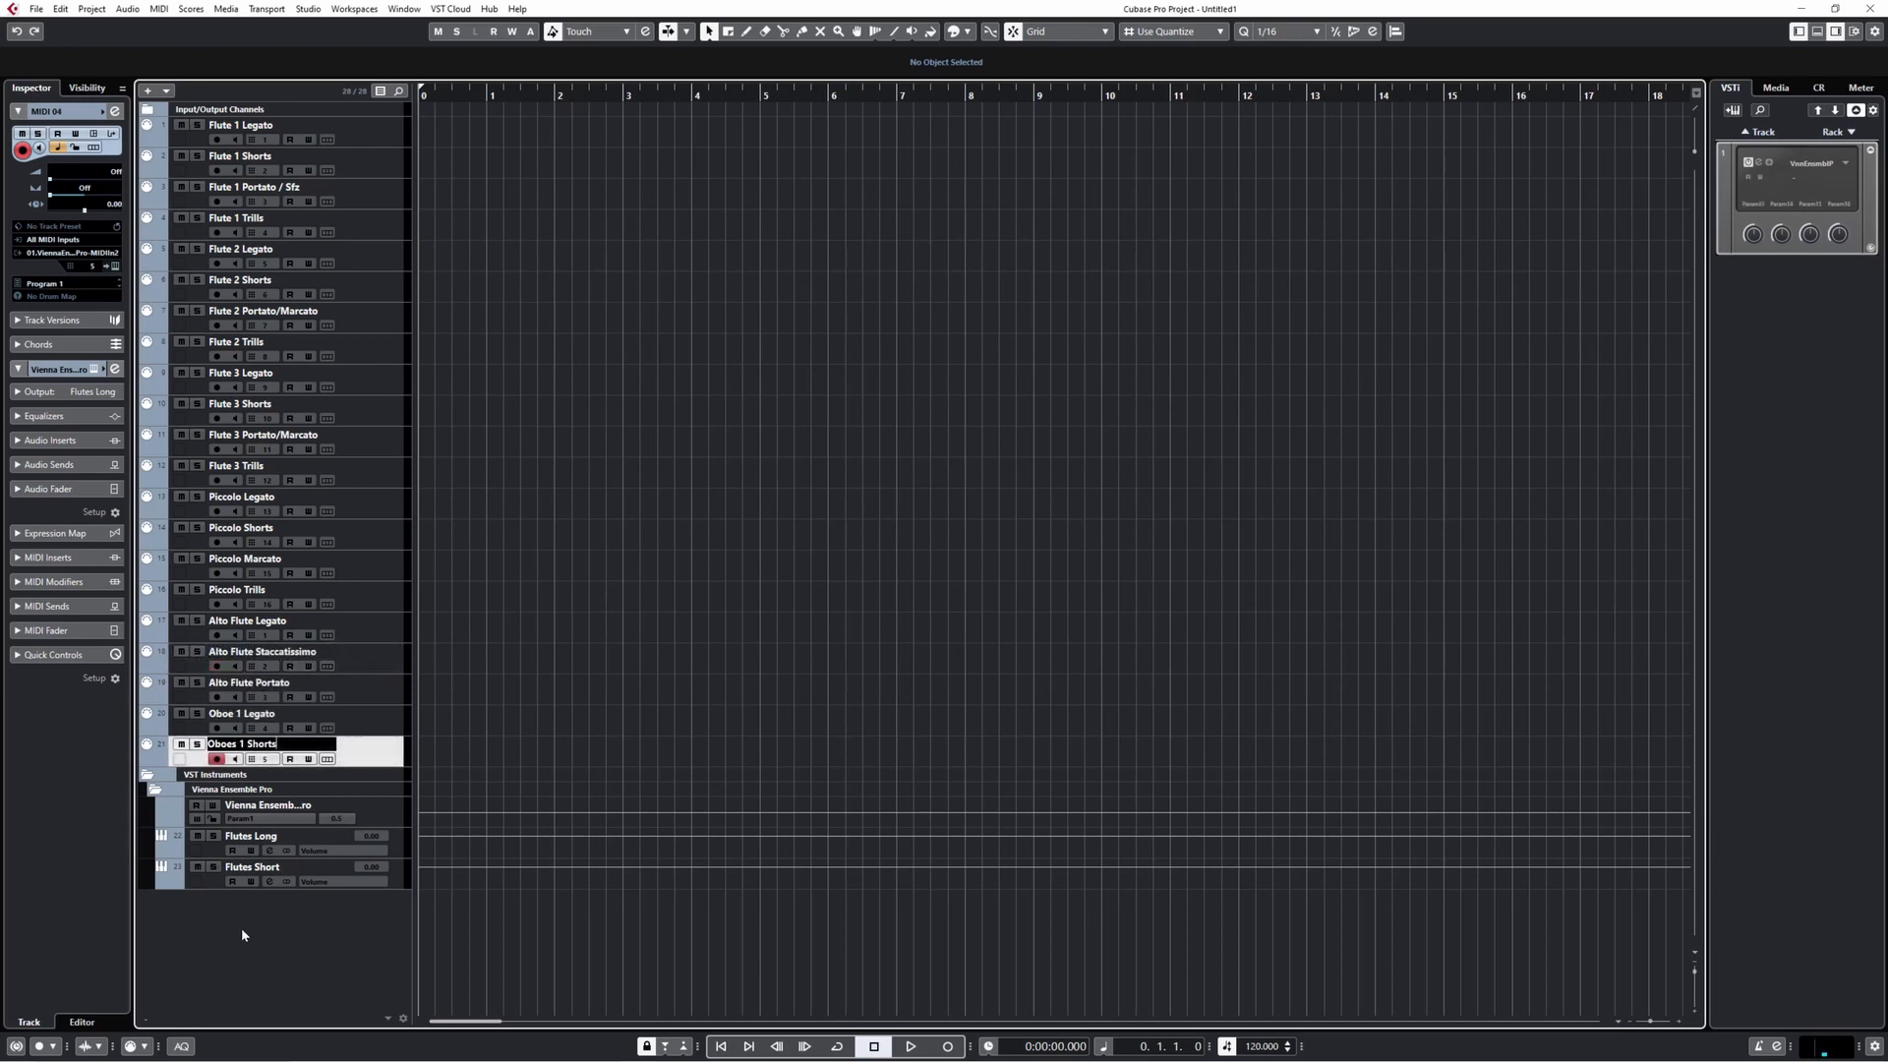
key("Return")
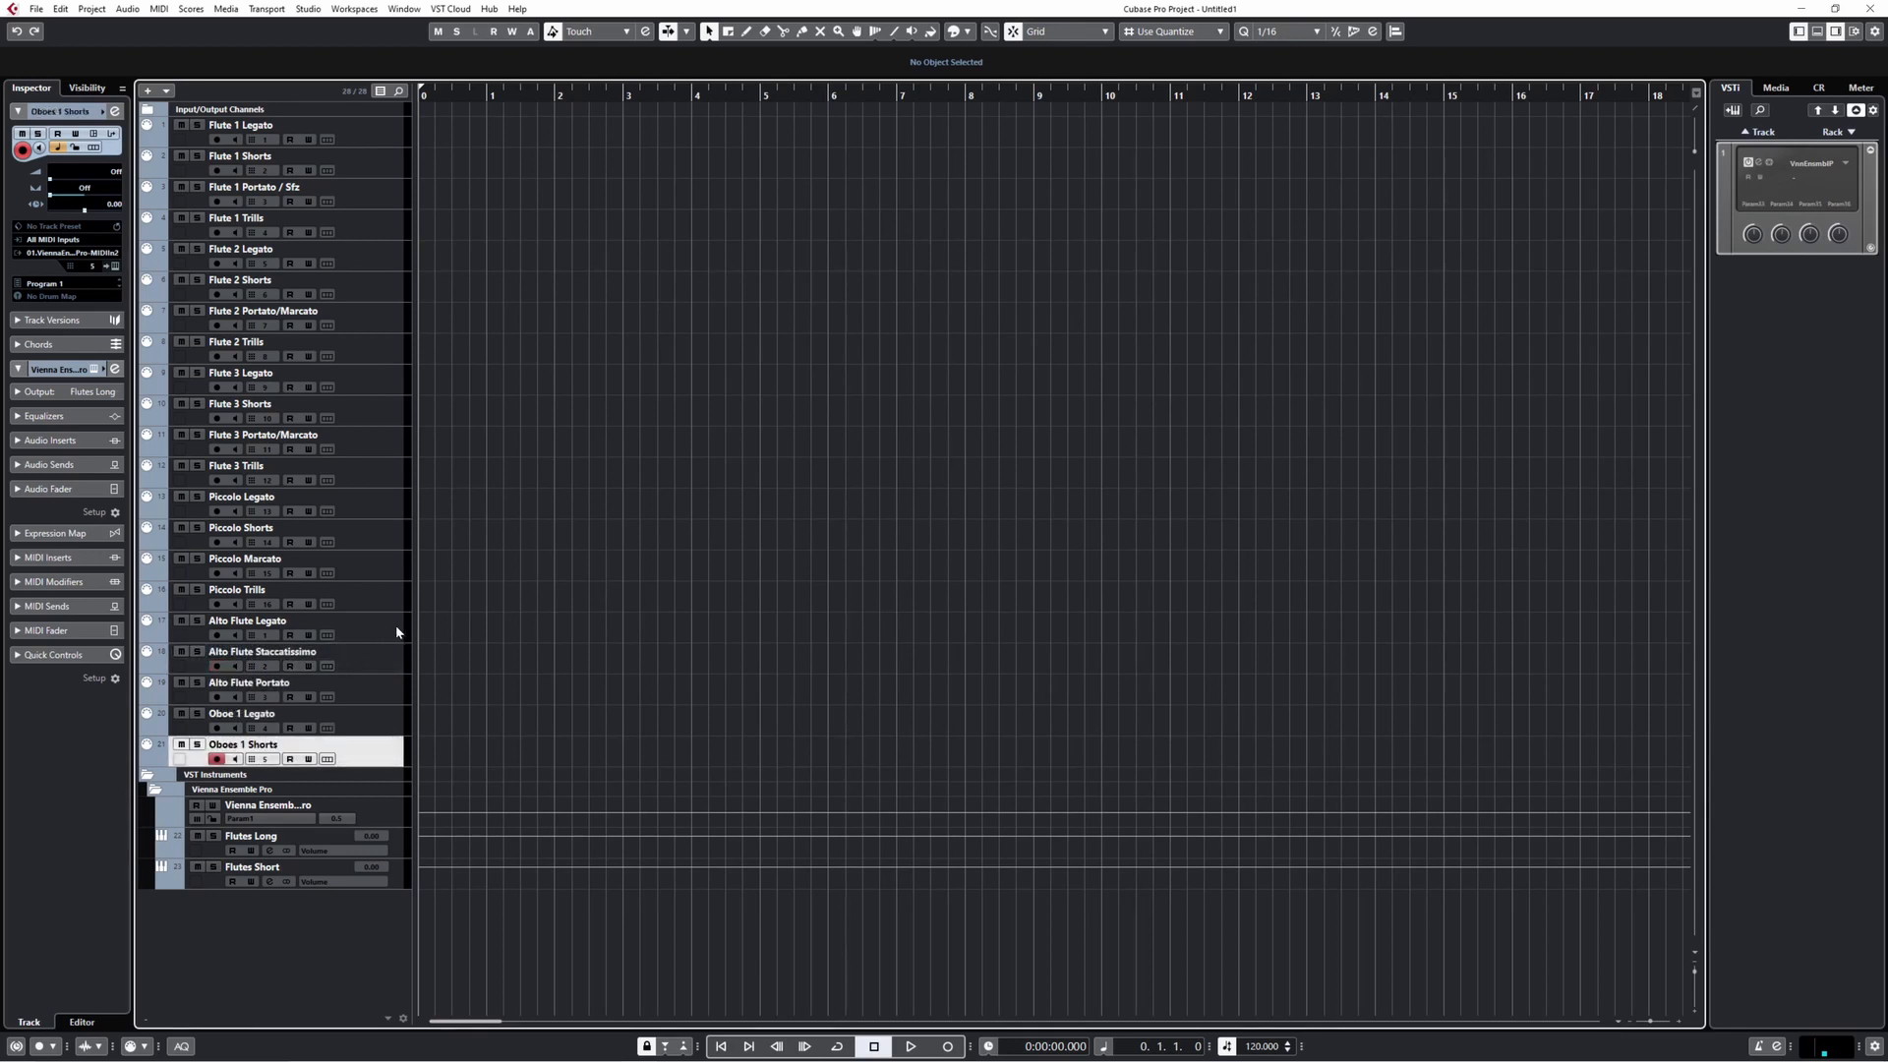
- Audition the tracks from Alto Flute Legato through Oboe 1 Legato one after another
left_click(397, 631)
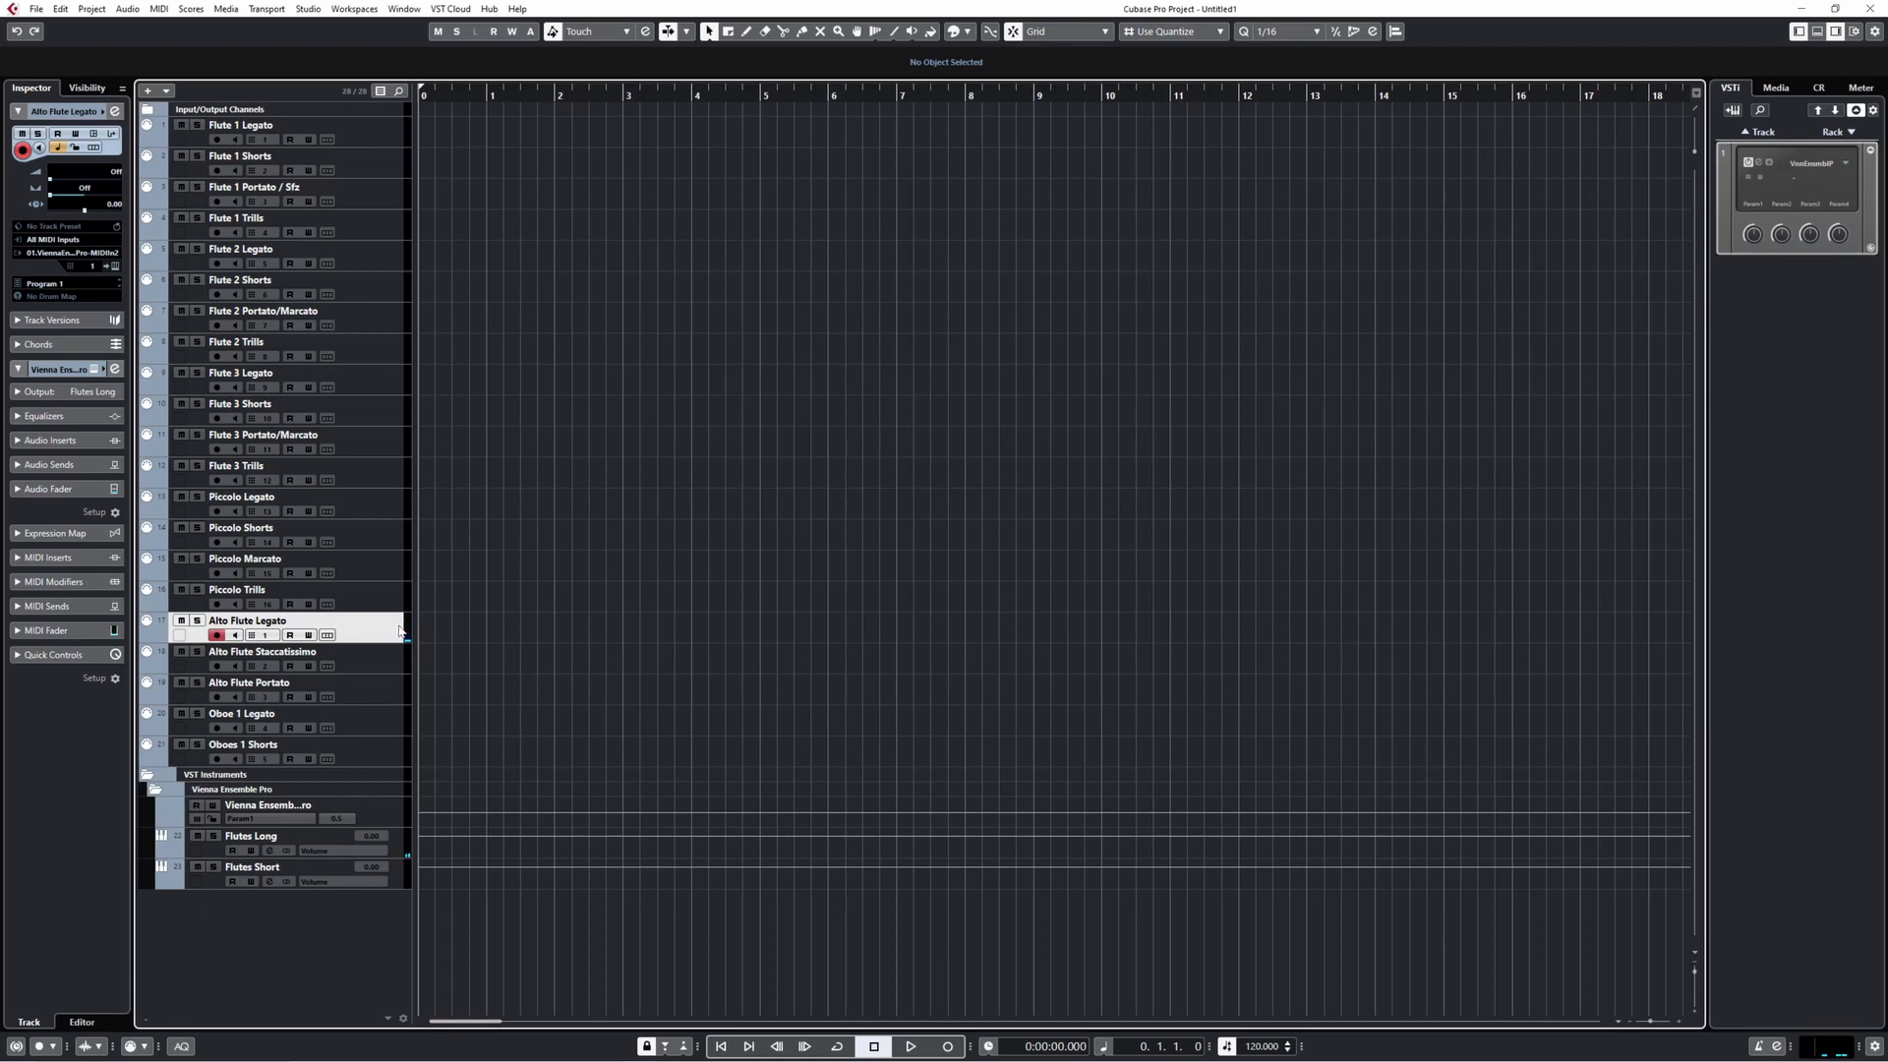
key("Down")
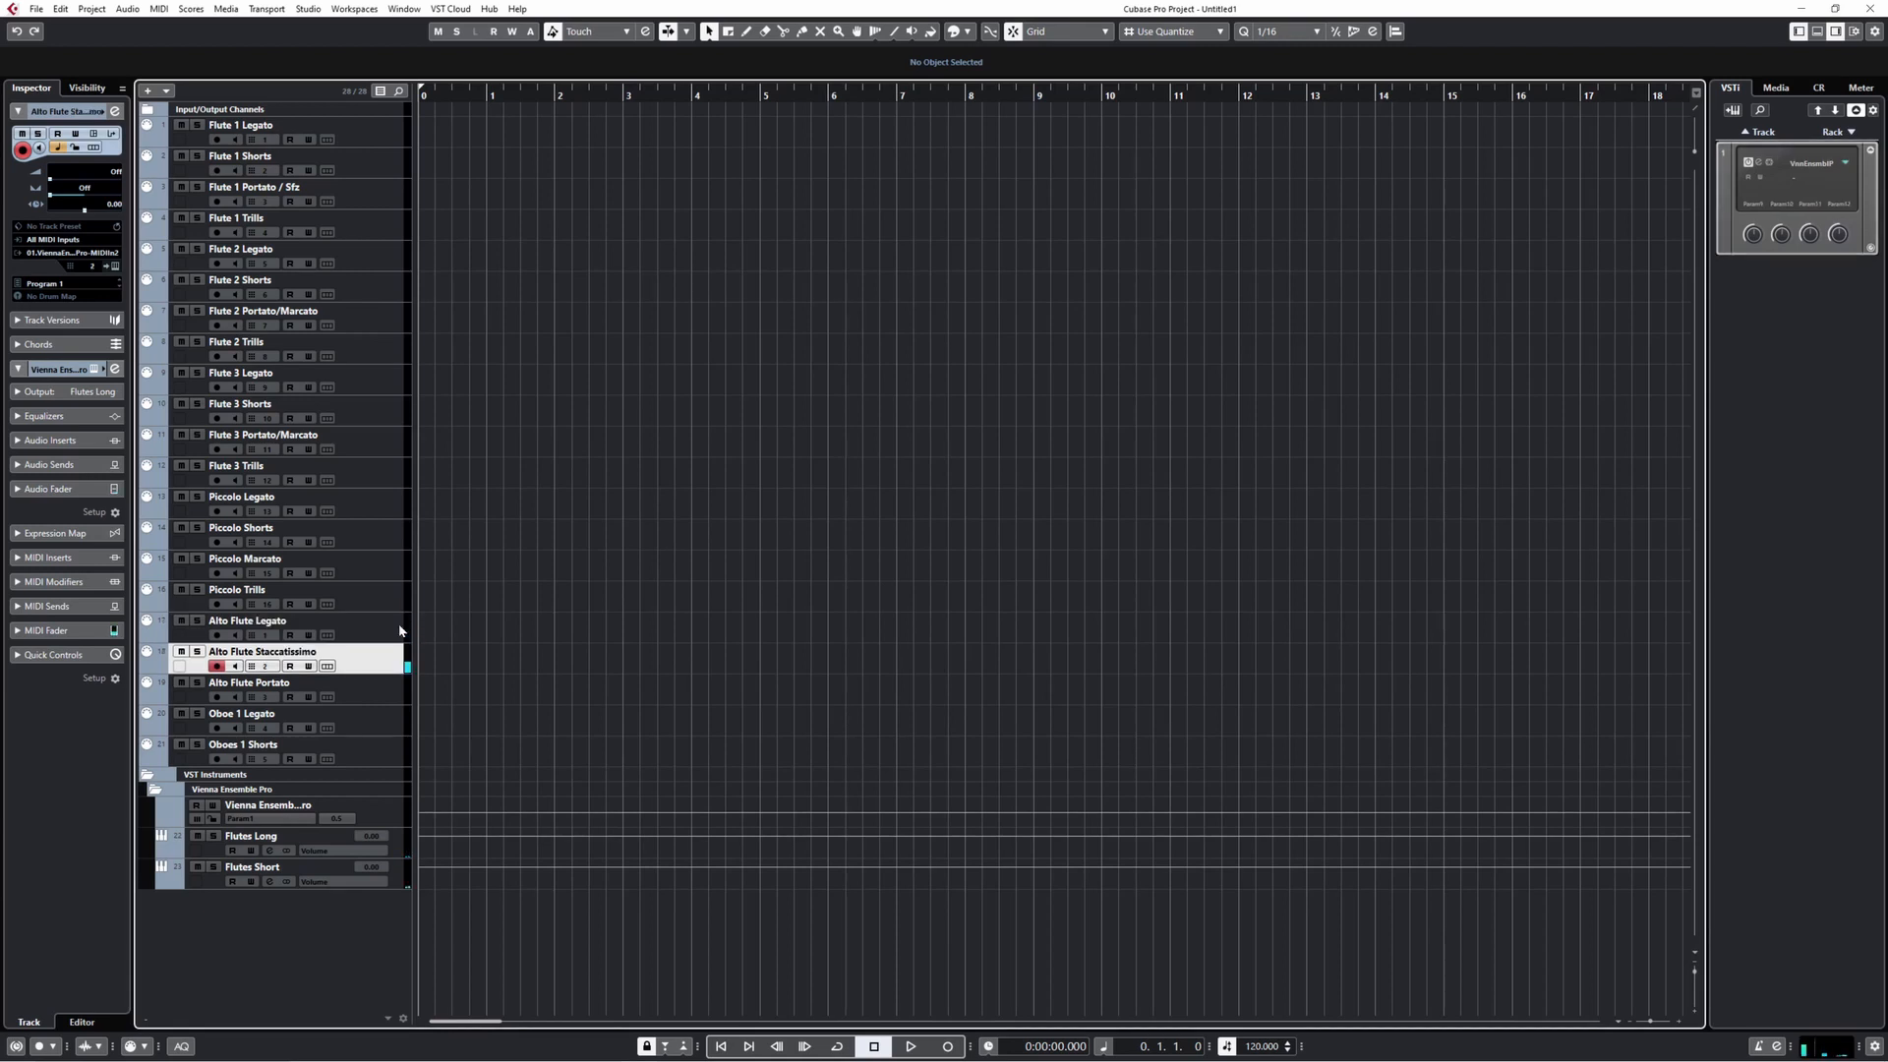
key("Down")
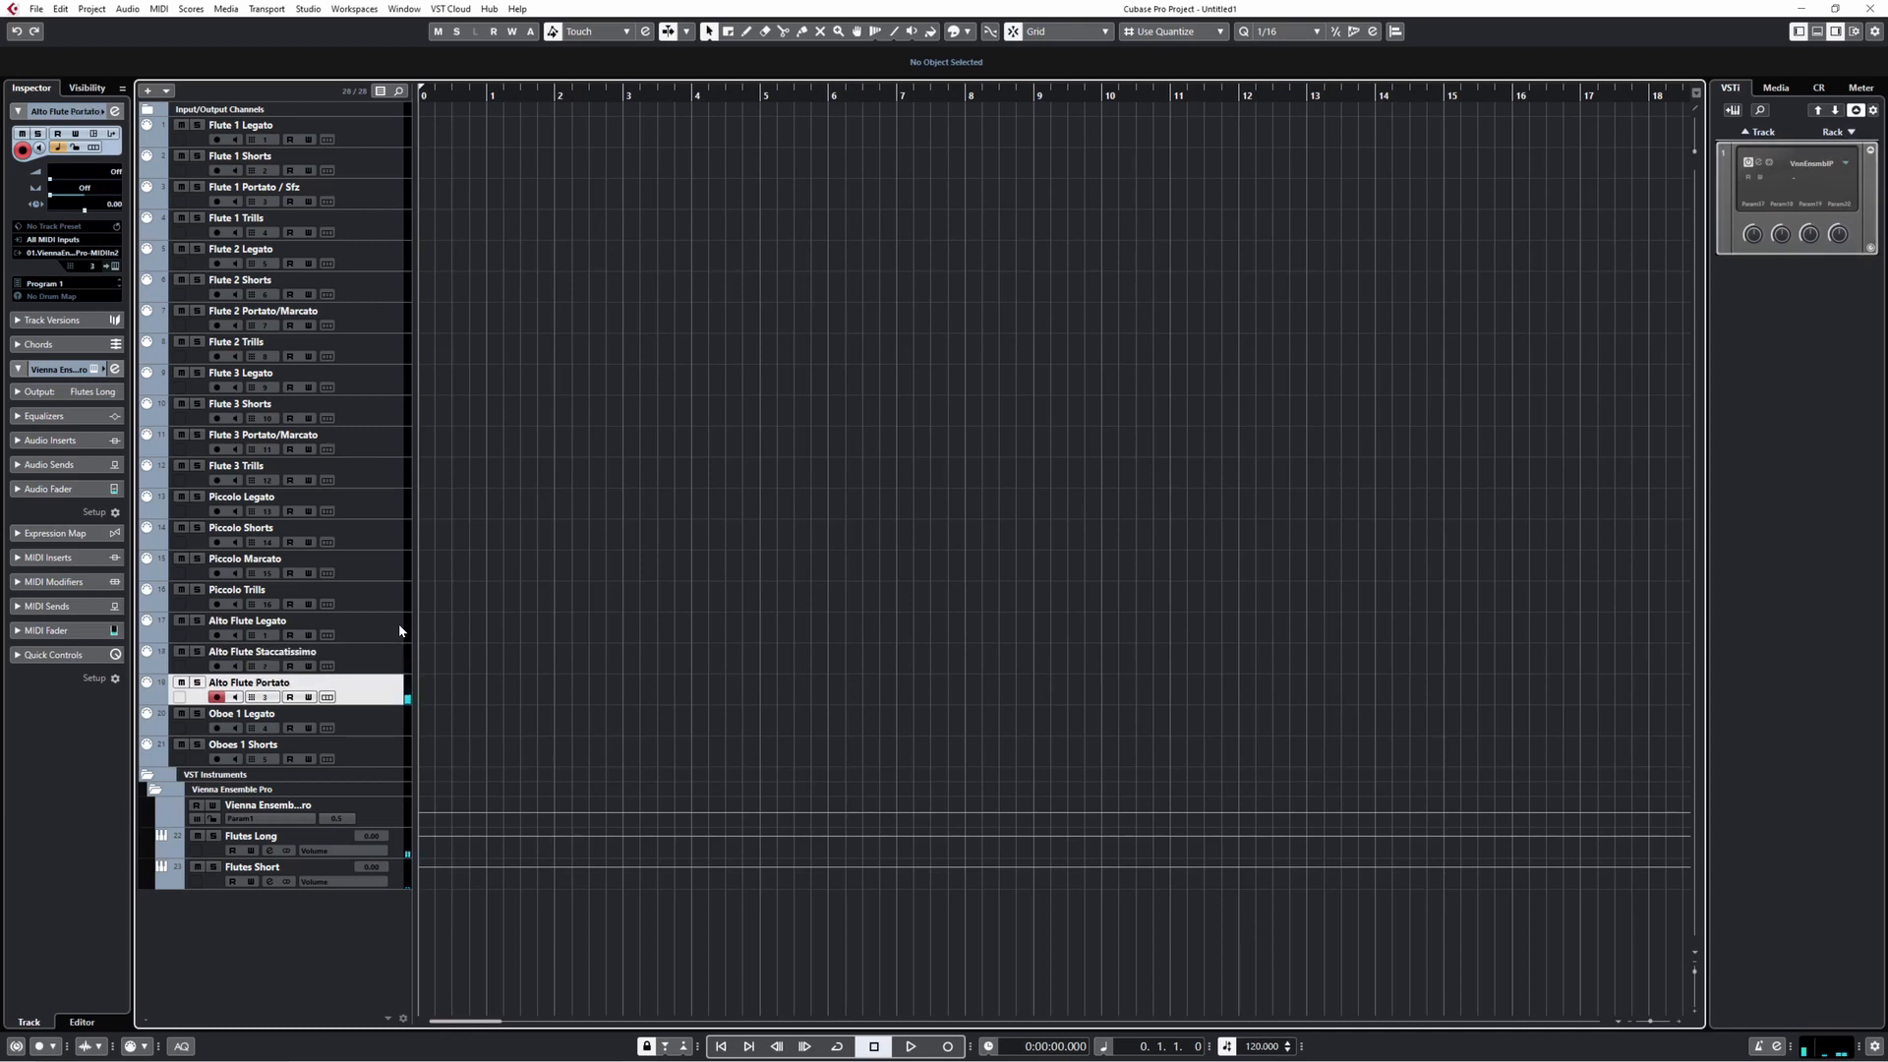
key("Down")
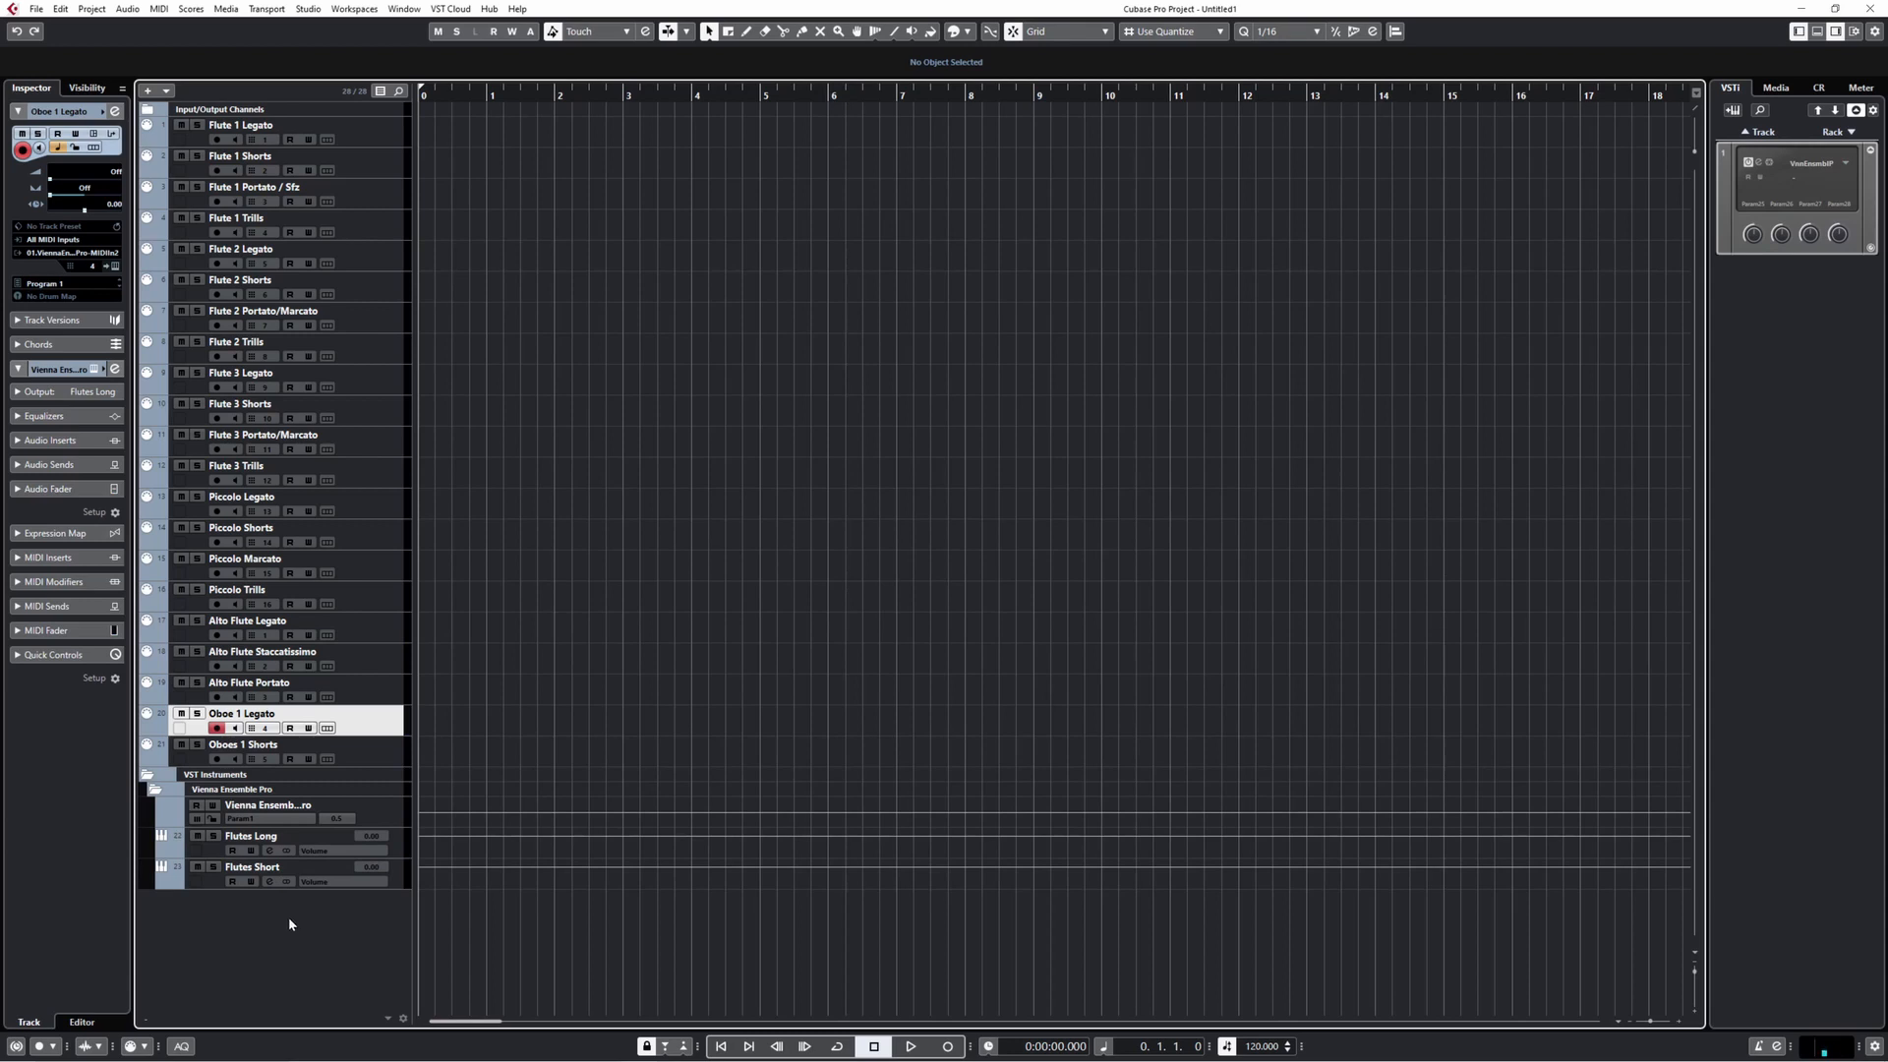
- Activate the stereo outputs Out 5/6 and Out 7/8 of the Vienna Ensemble Pro instrument
left_click(1846, 164)
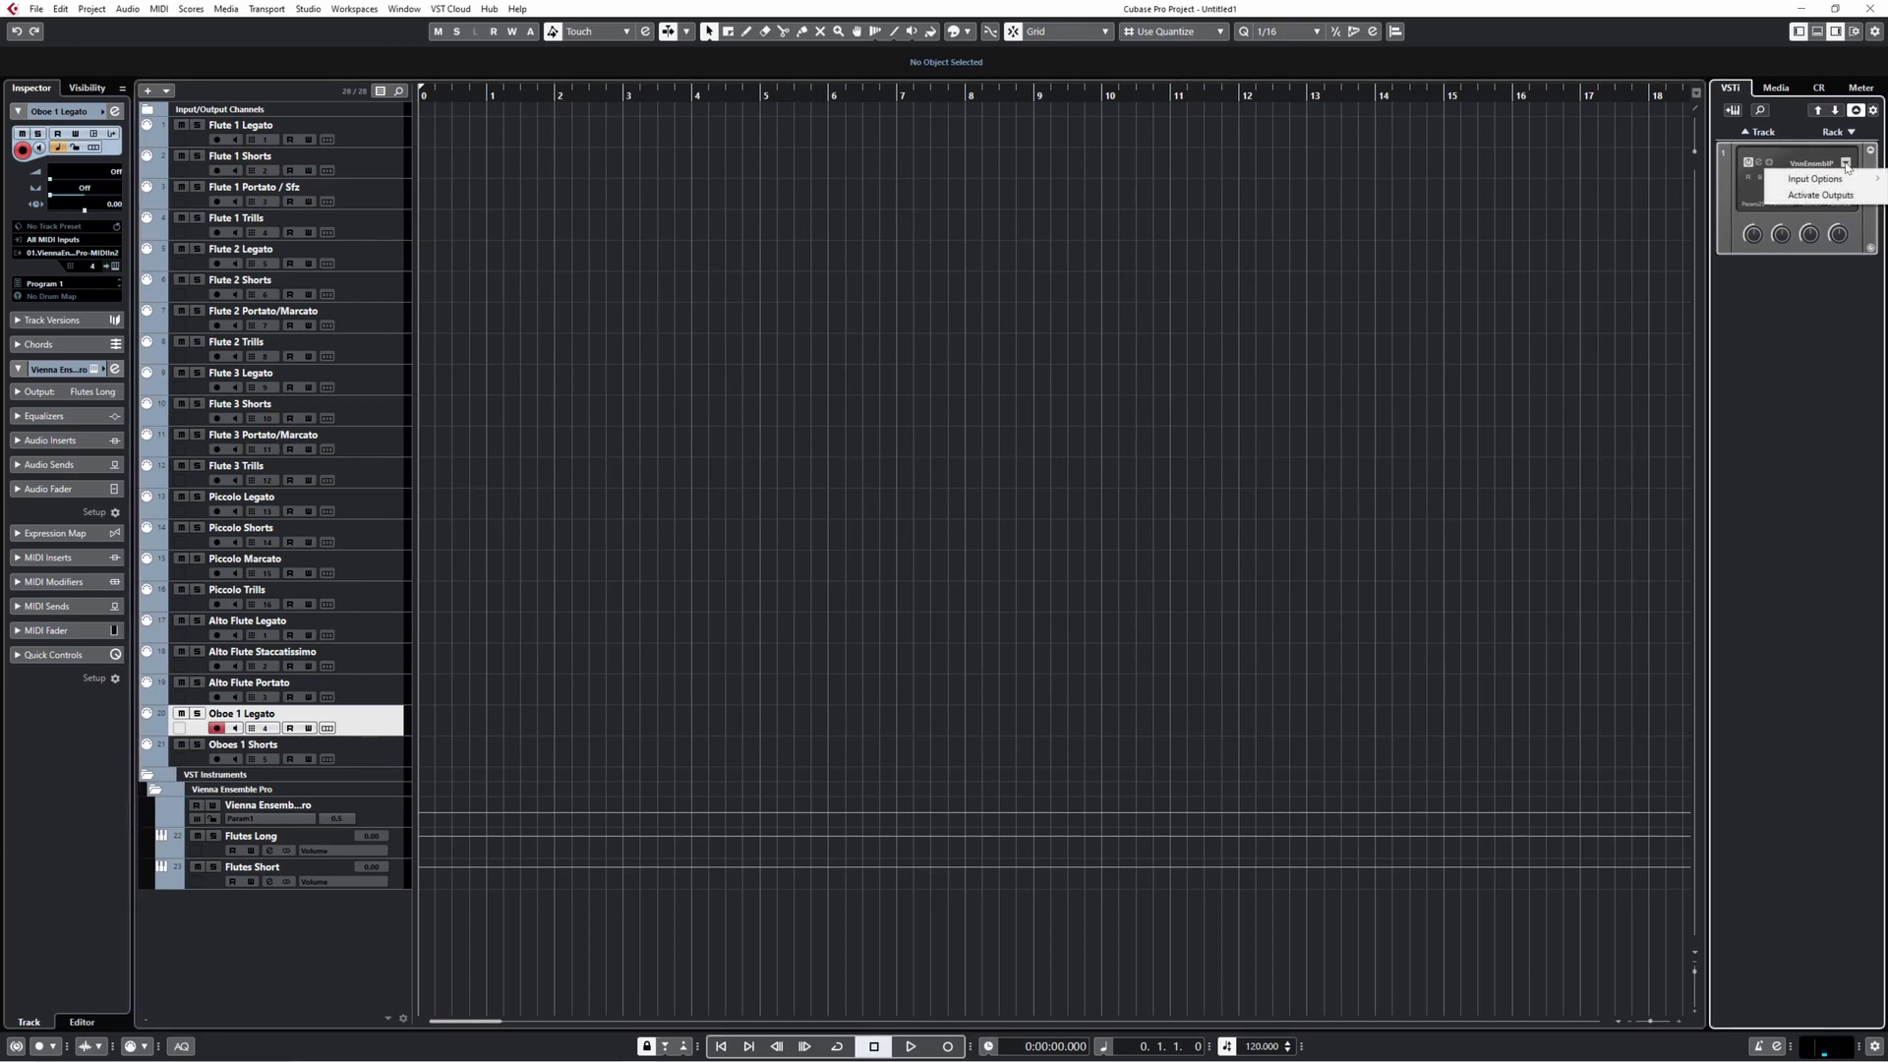
left_click(1820, 195)
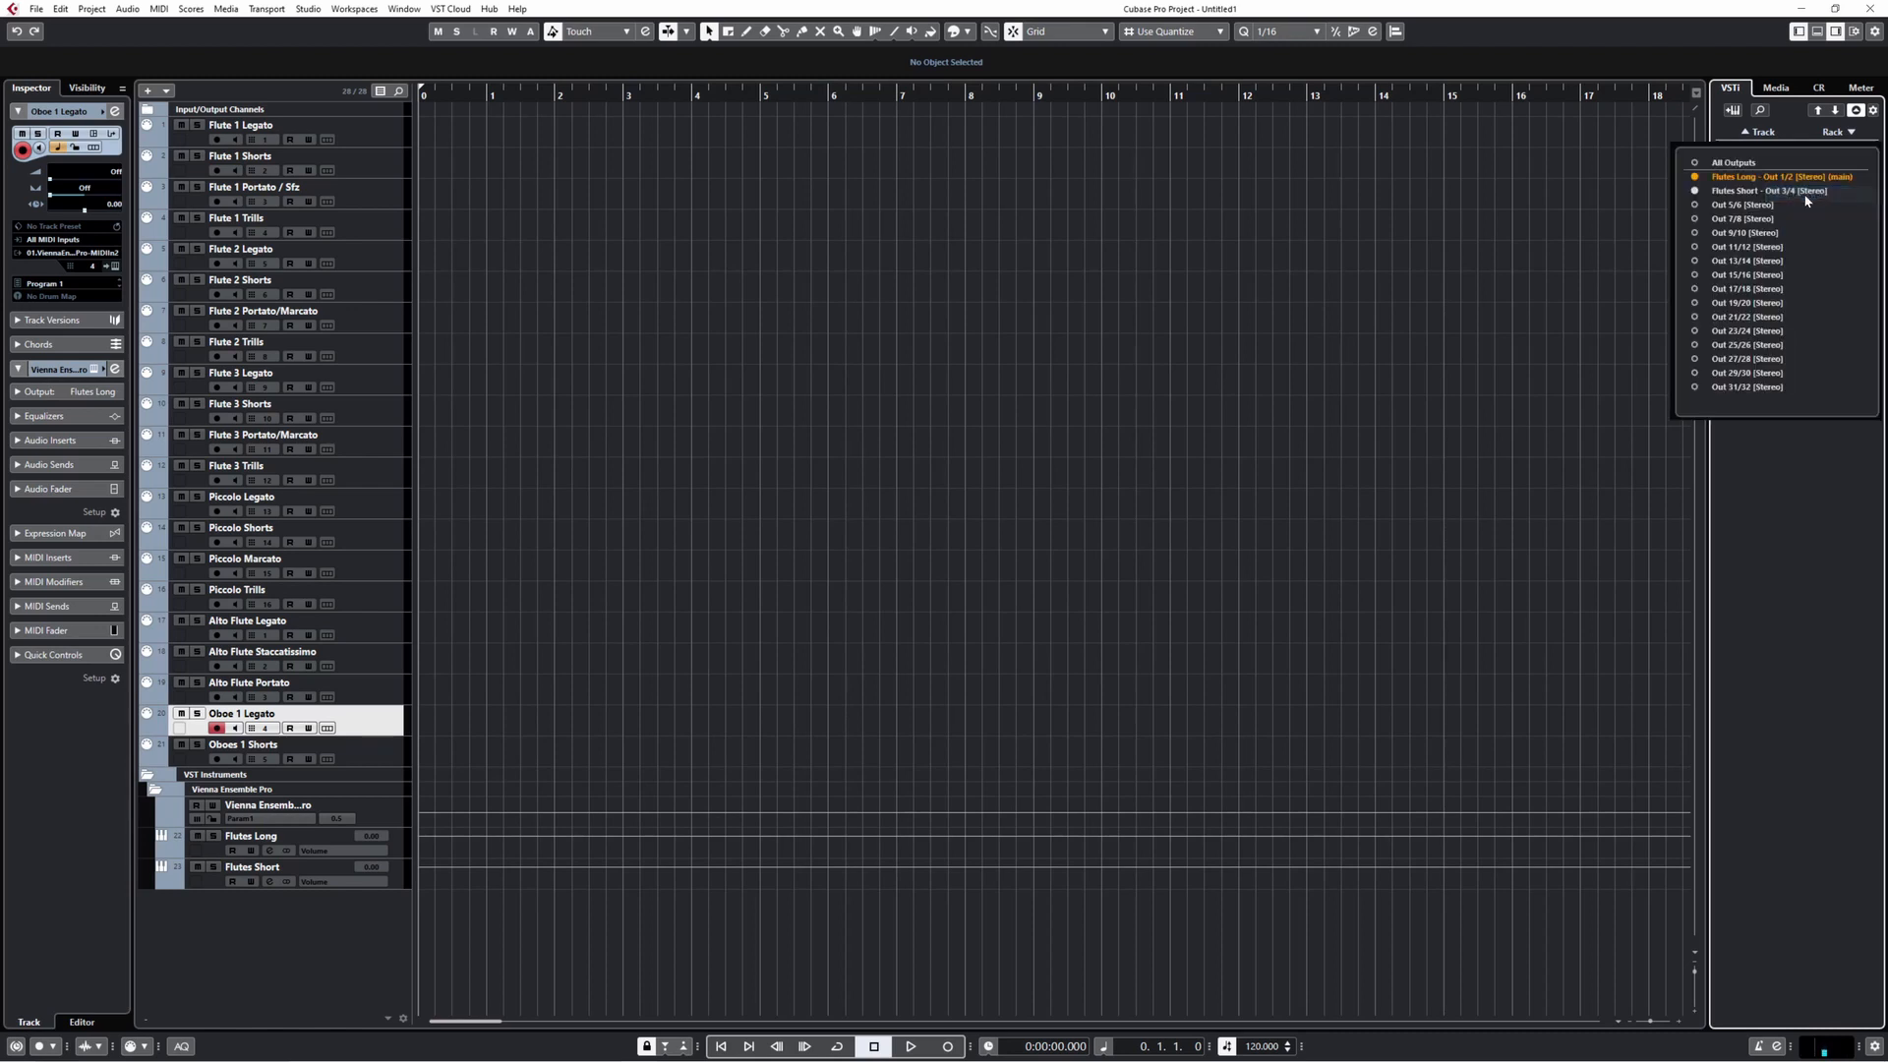
left_click(1696, 206)
left_click(1695, 220)
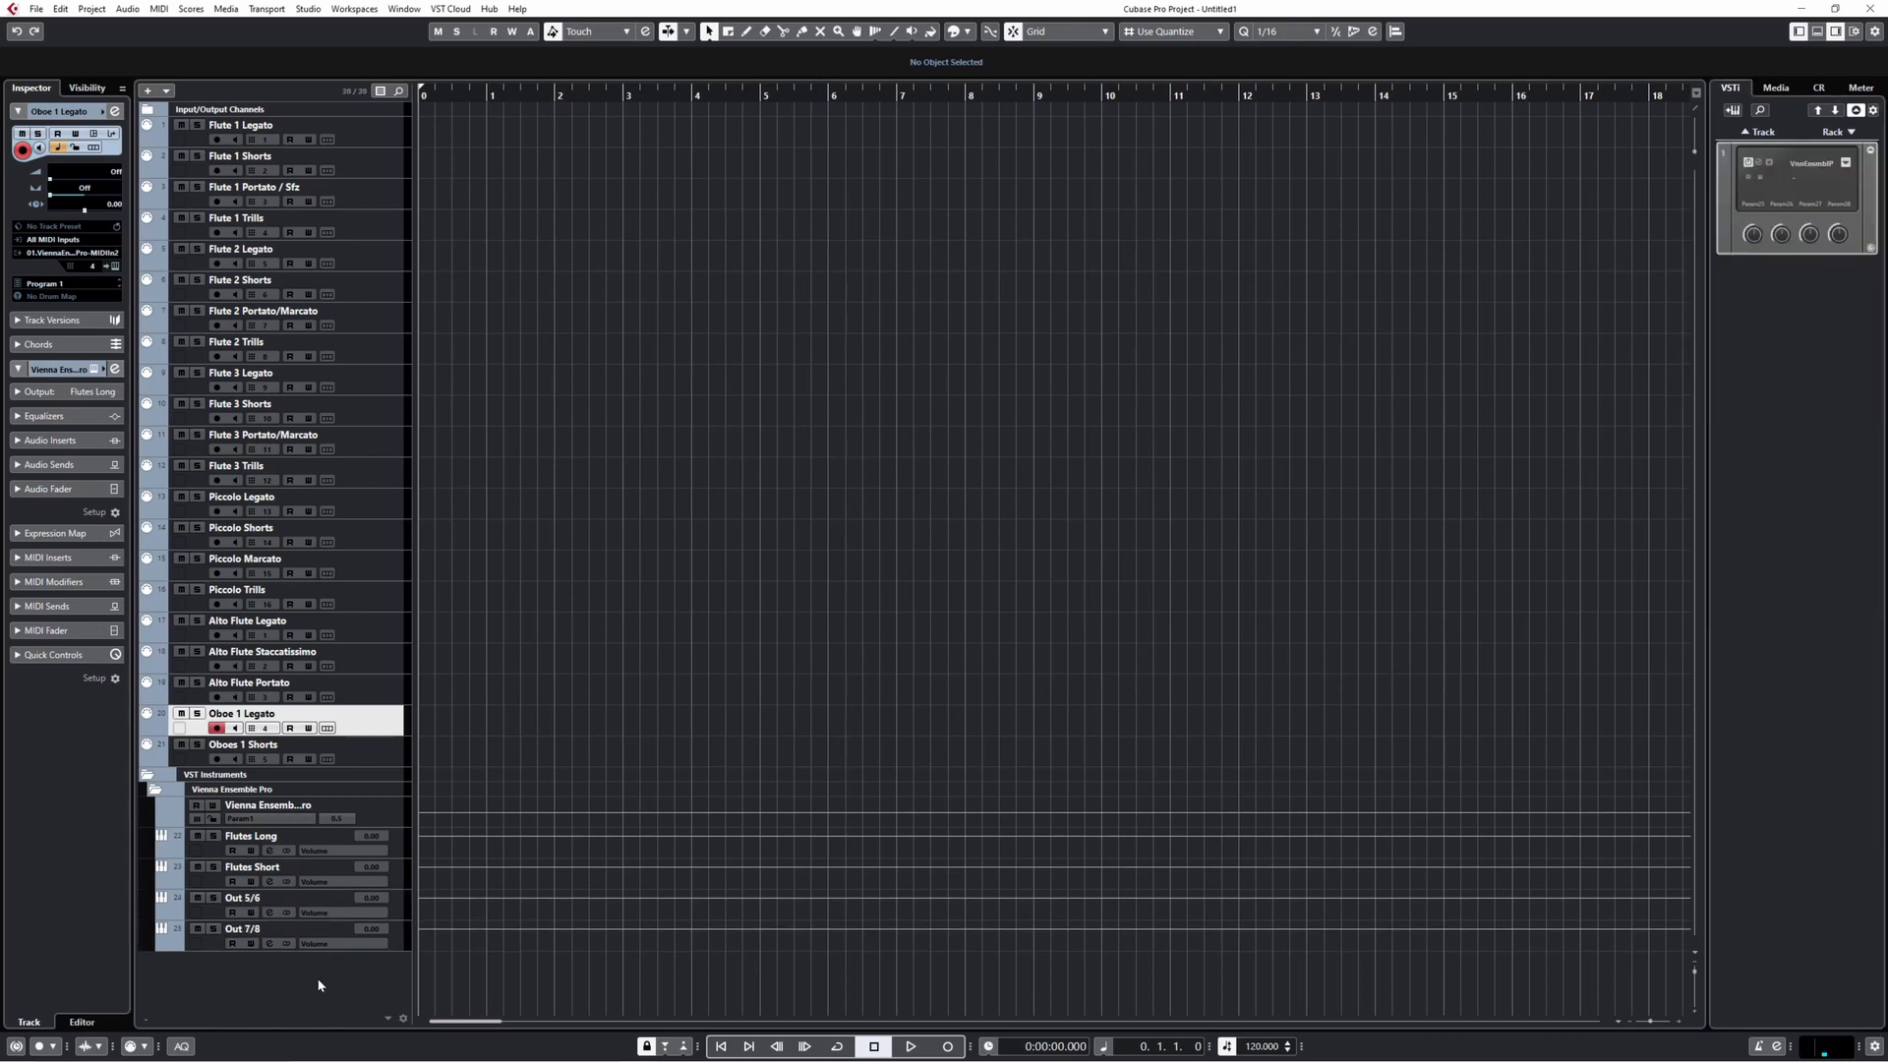
- Rename the instrument outputs Out 5/6 and Out 7/8 as Oboes Long and Oboes Short
double_click(245, 898)
type("Oboes Long")
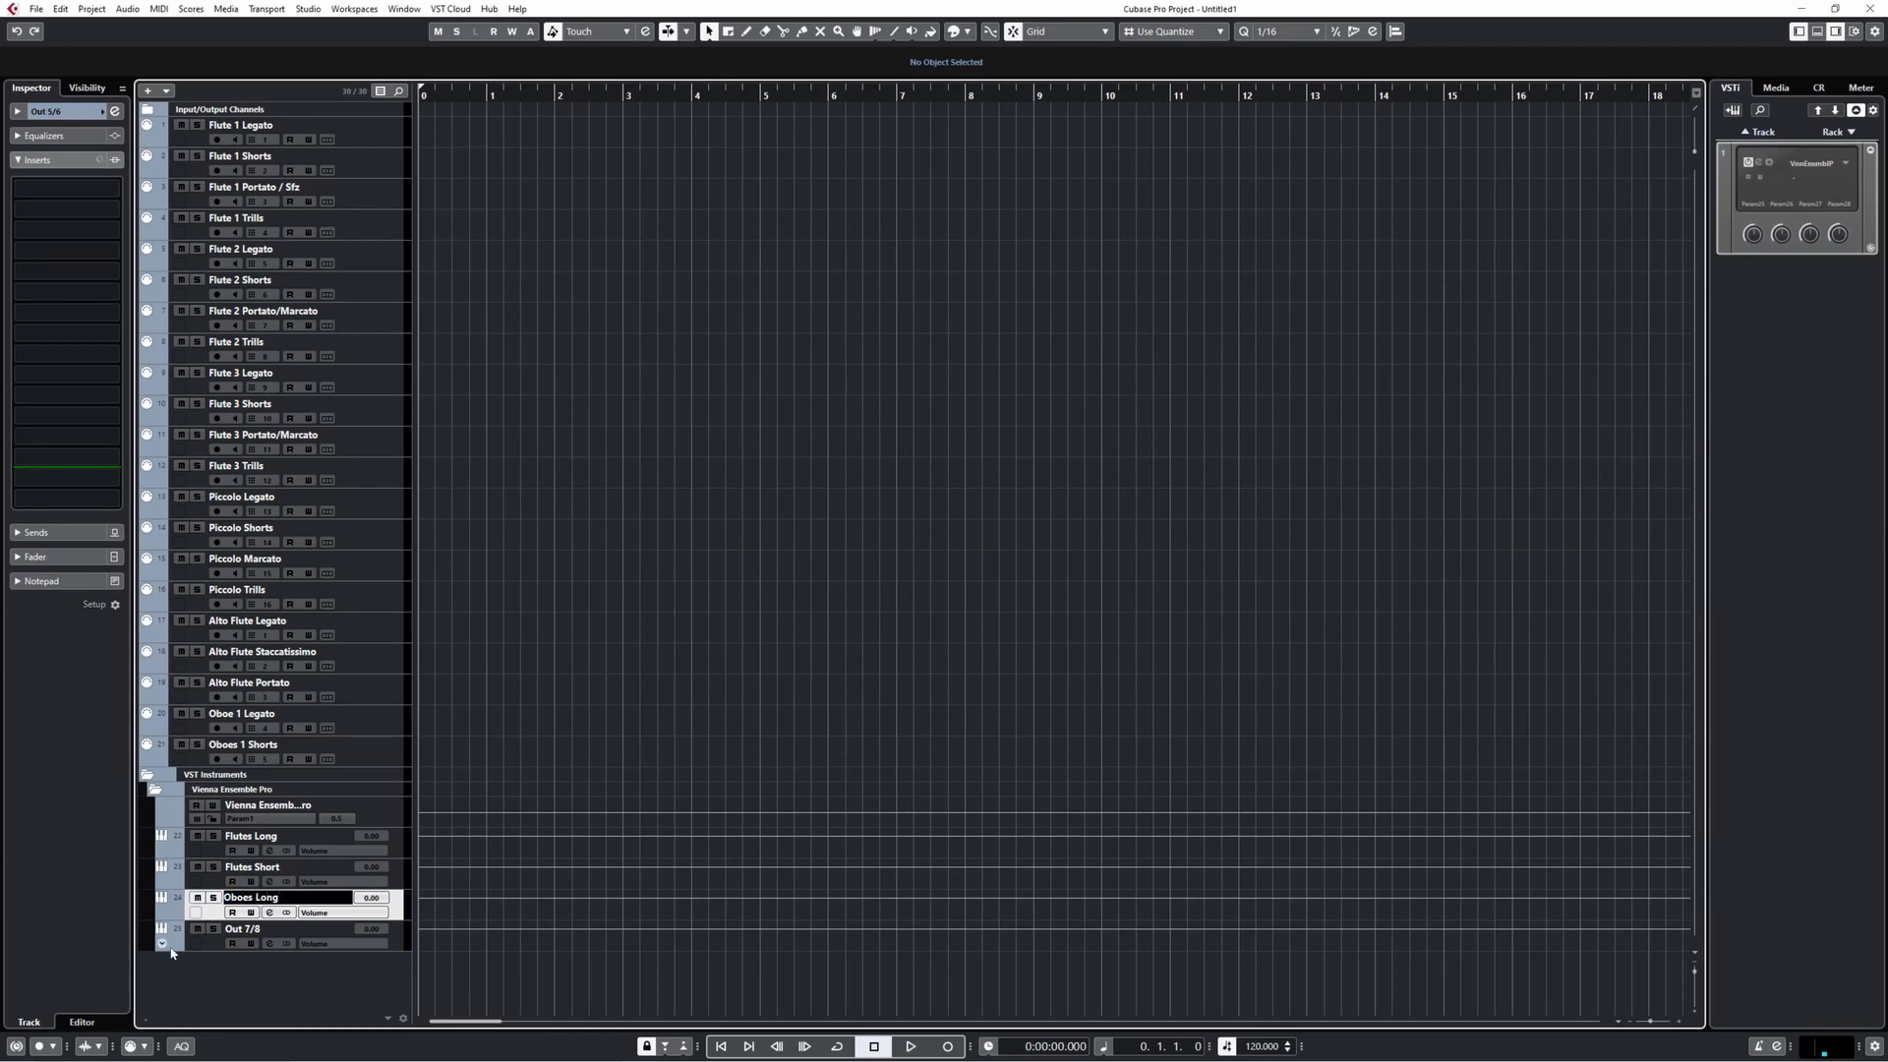
key("Tab")
type("Oboes Short")
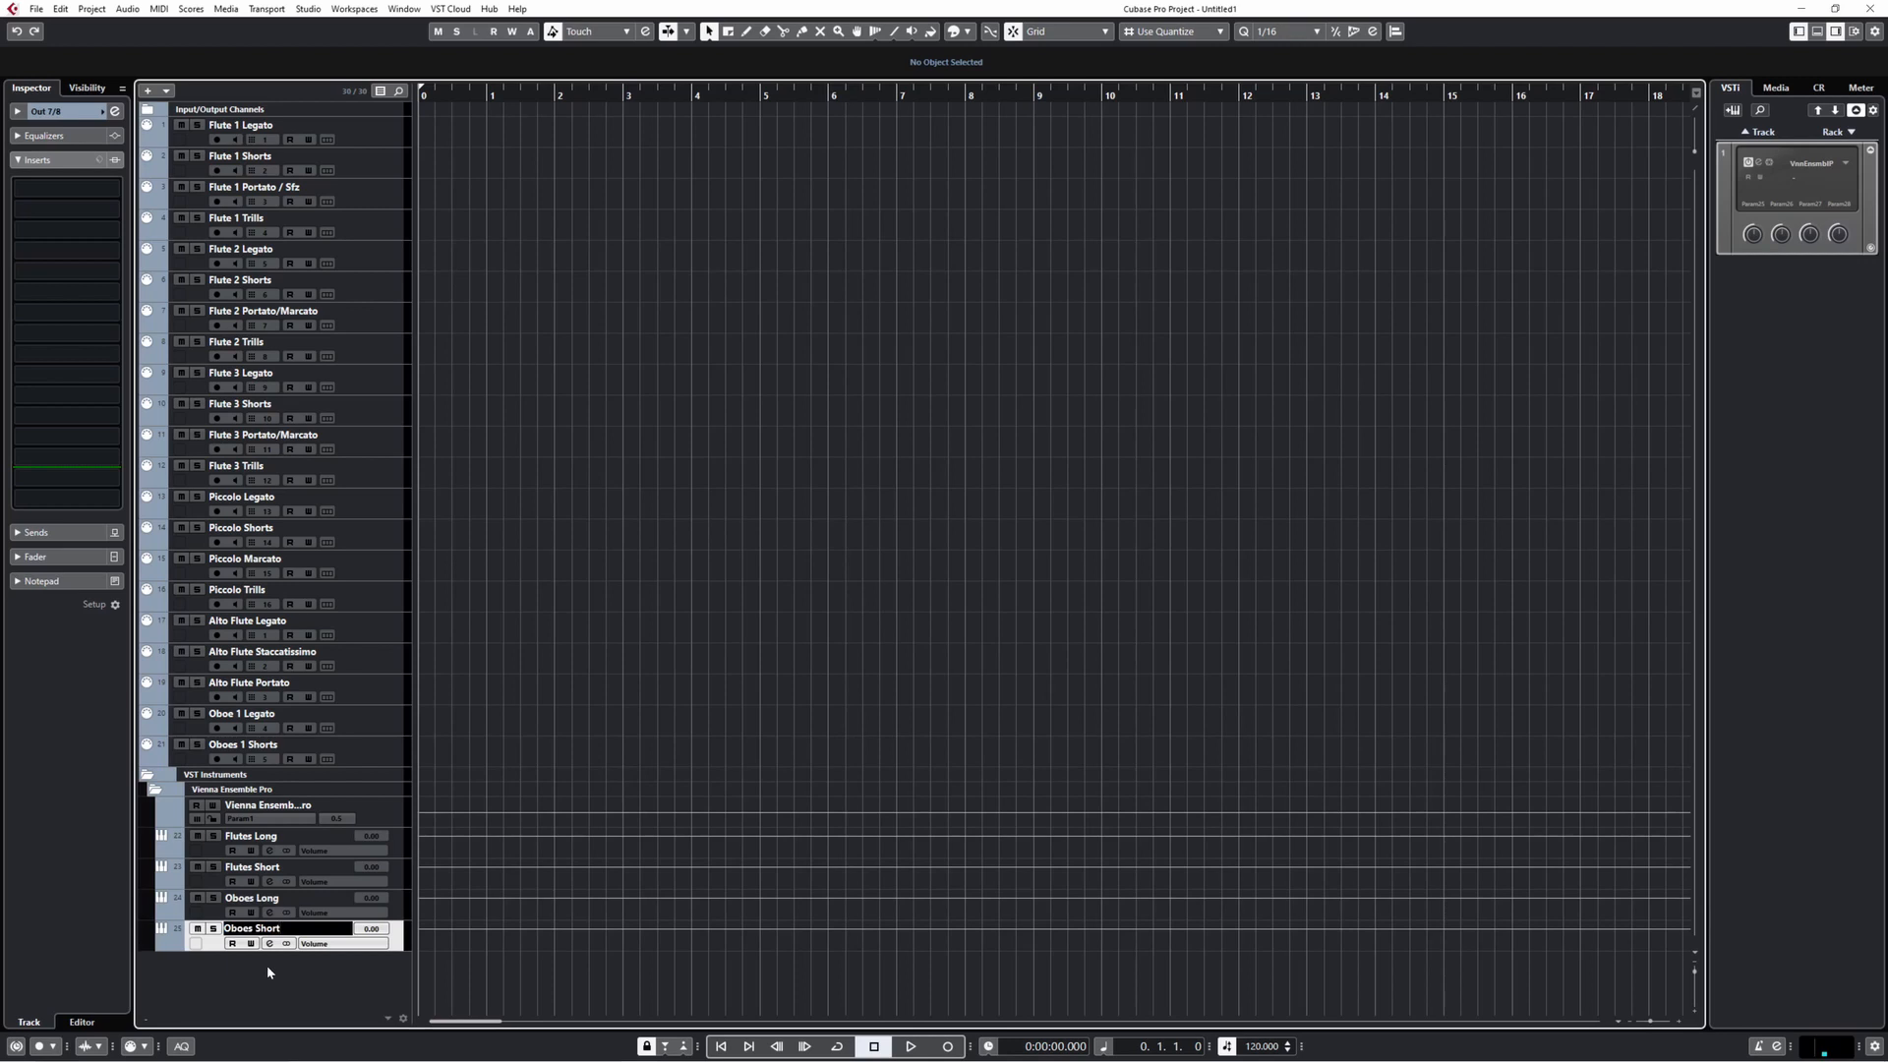
key("Return")
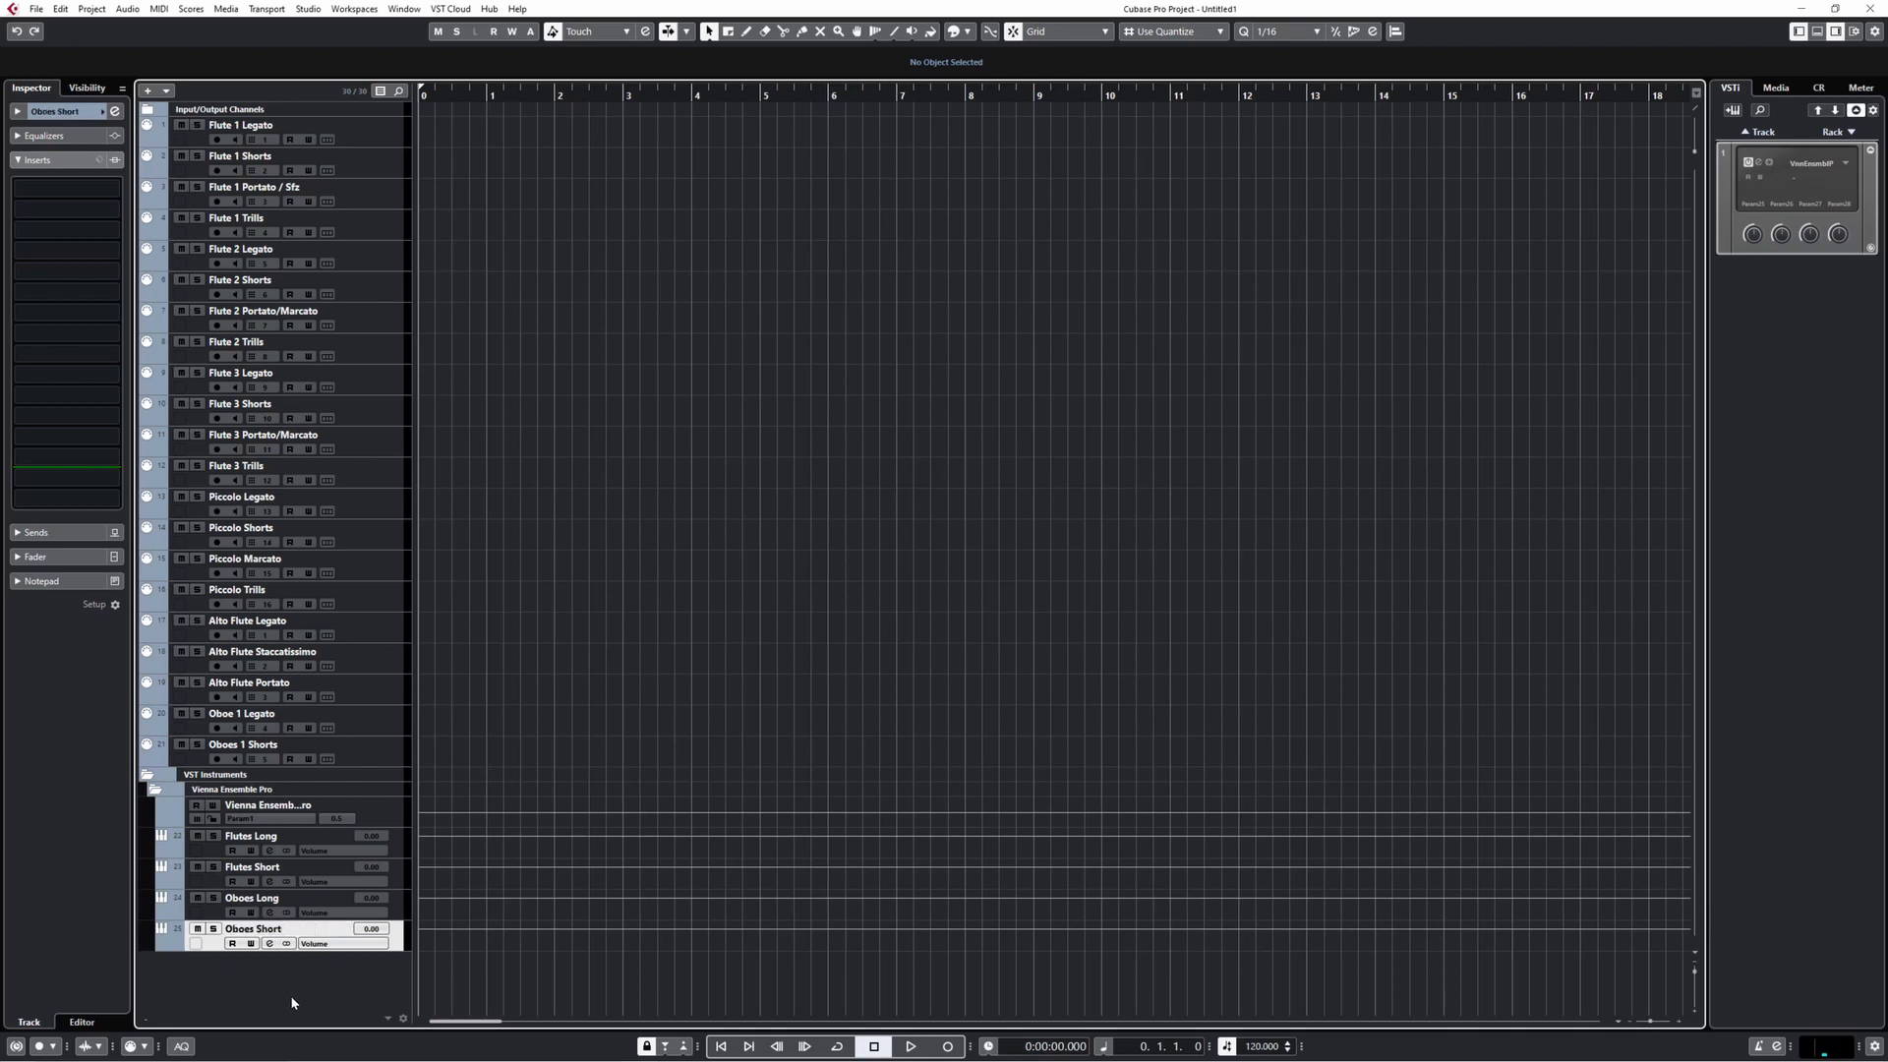
- Audition the Oboe 1 Legato and Oboes 1 Shorts tracks to check their separate long and short outputs
left_click(387, 716)
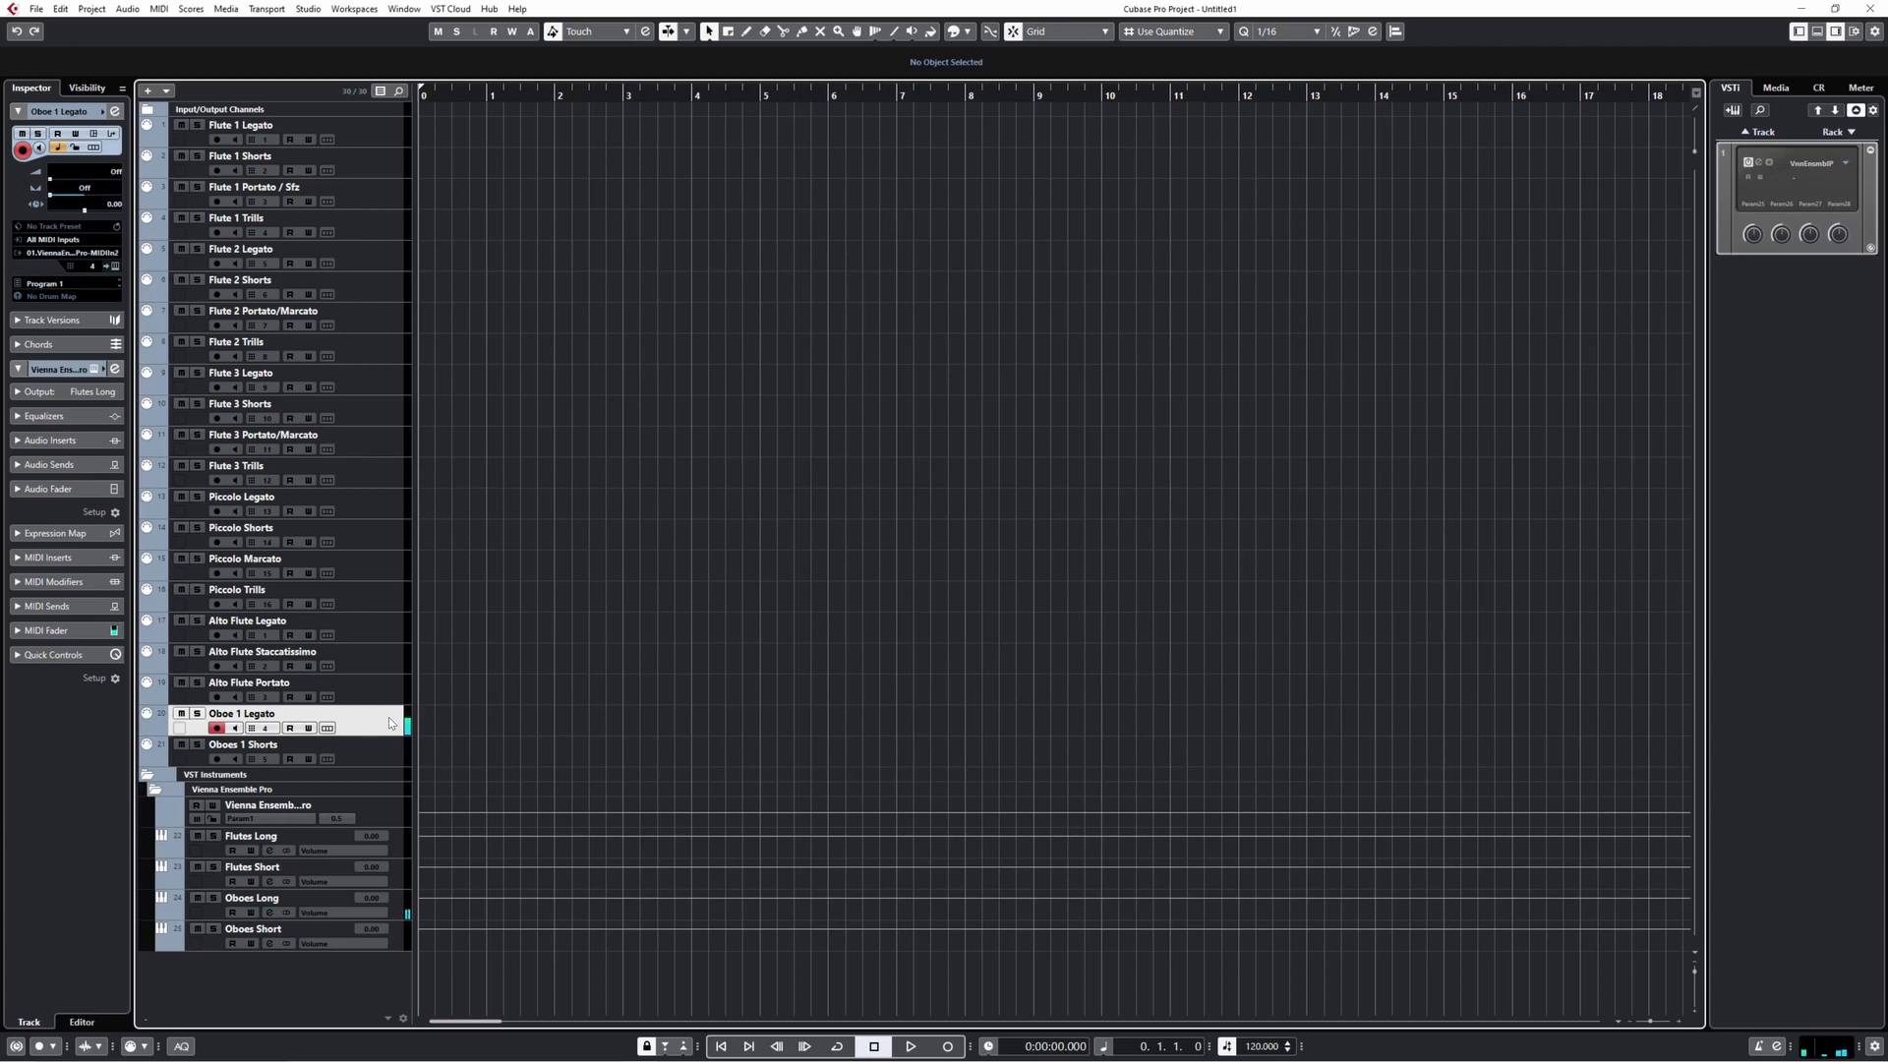
key("Down")
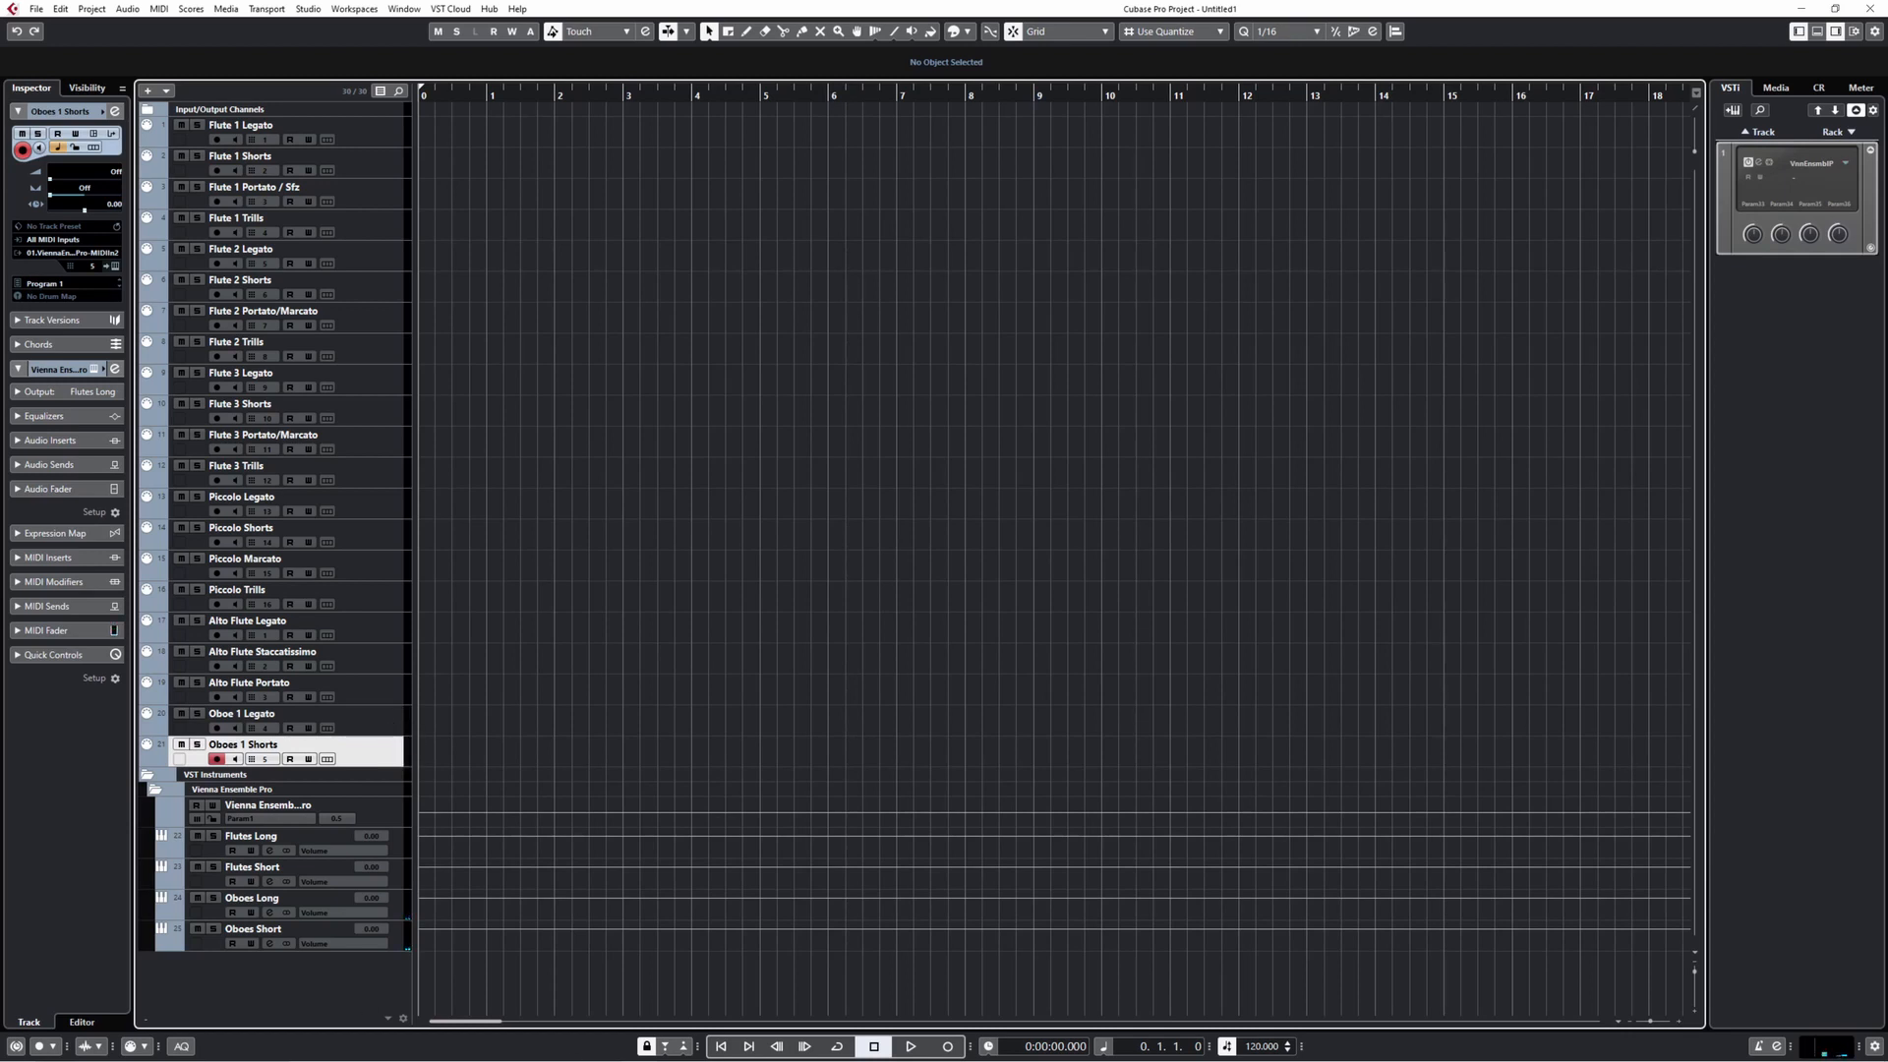
left_click(601, 1048)
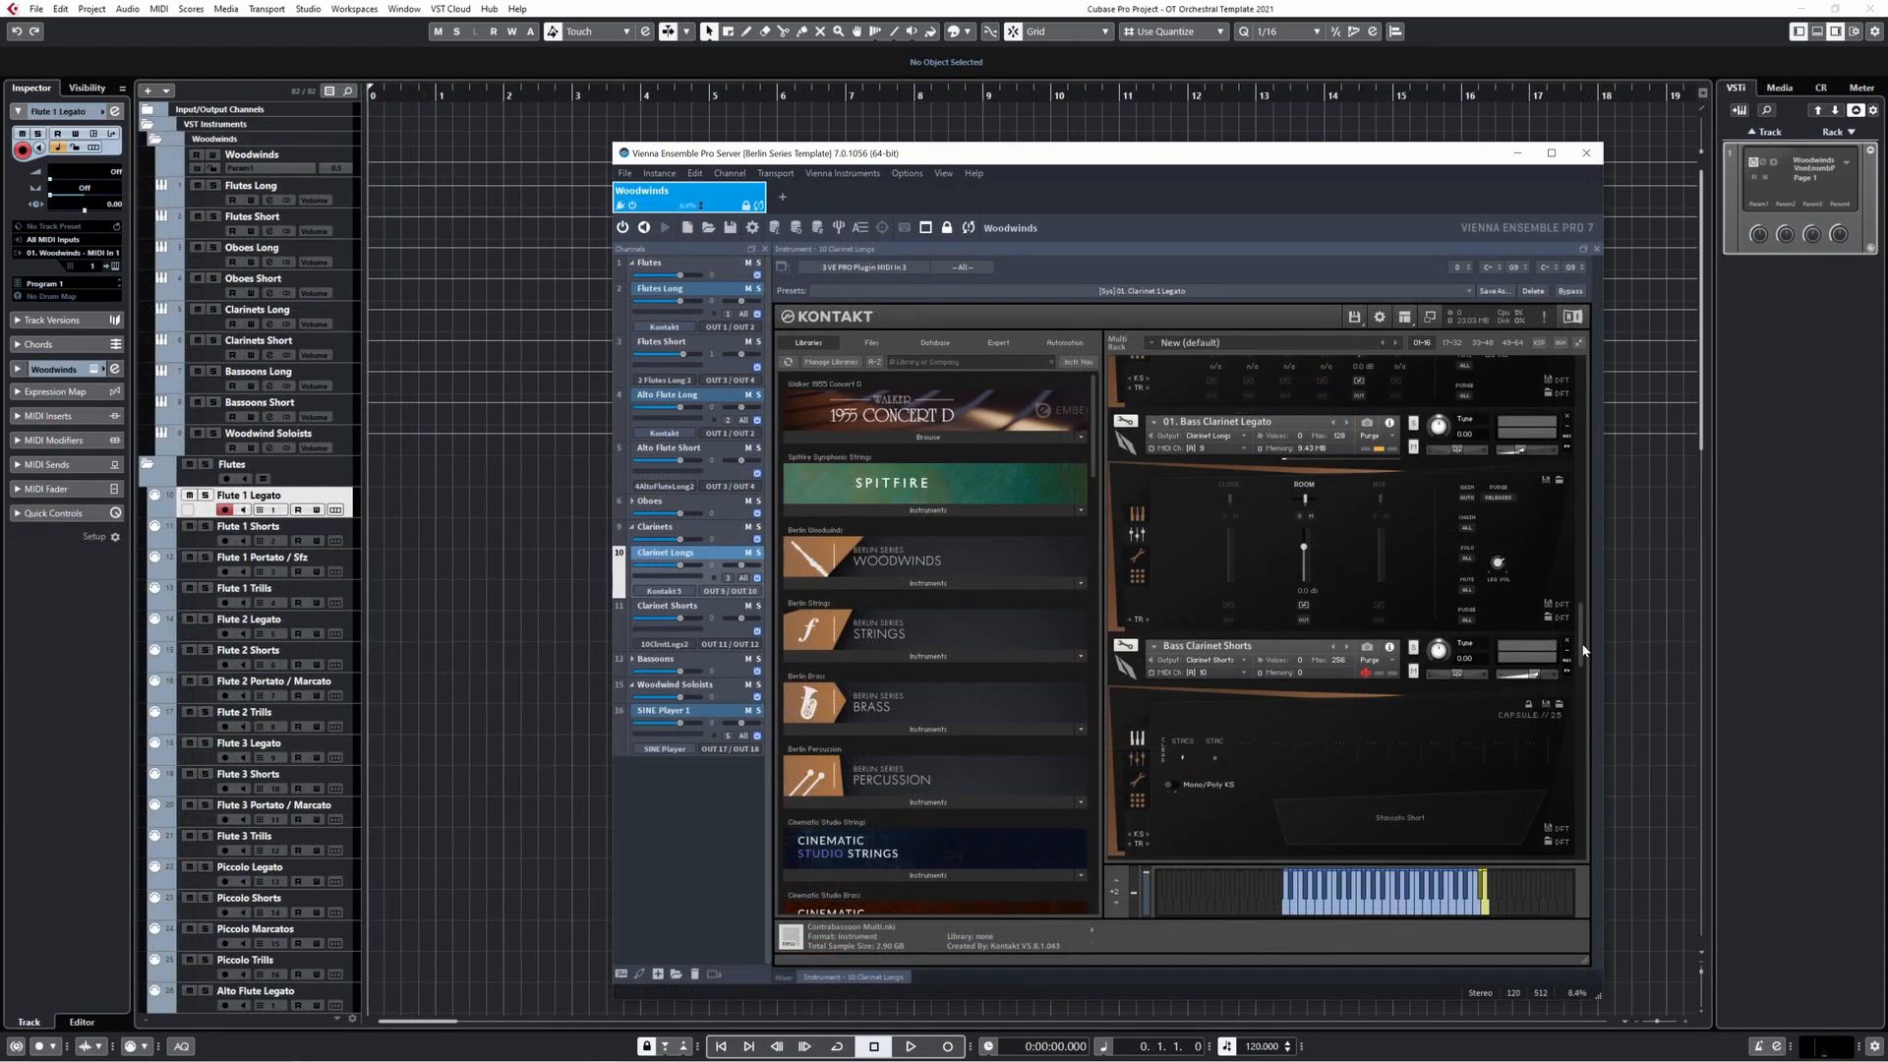
- Open the SINE Player 1 channel in the Woodwinds instance and examine its articulation list from Solo Flute to Solo Clarinet
left_click(687, 711)
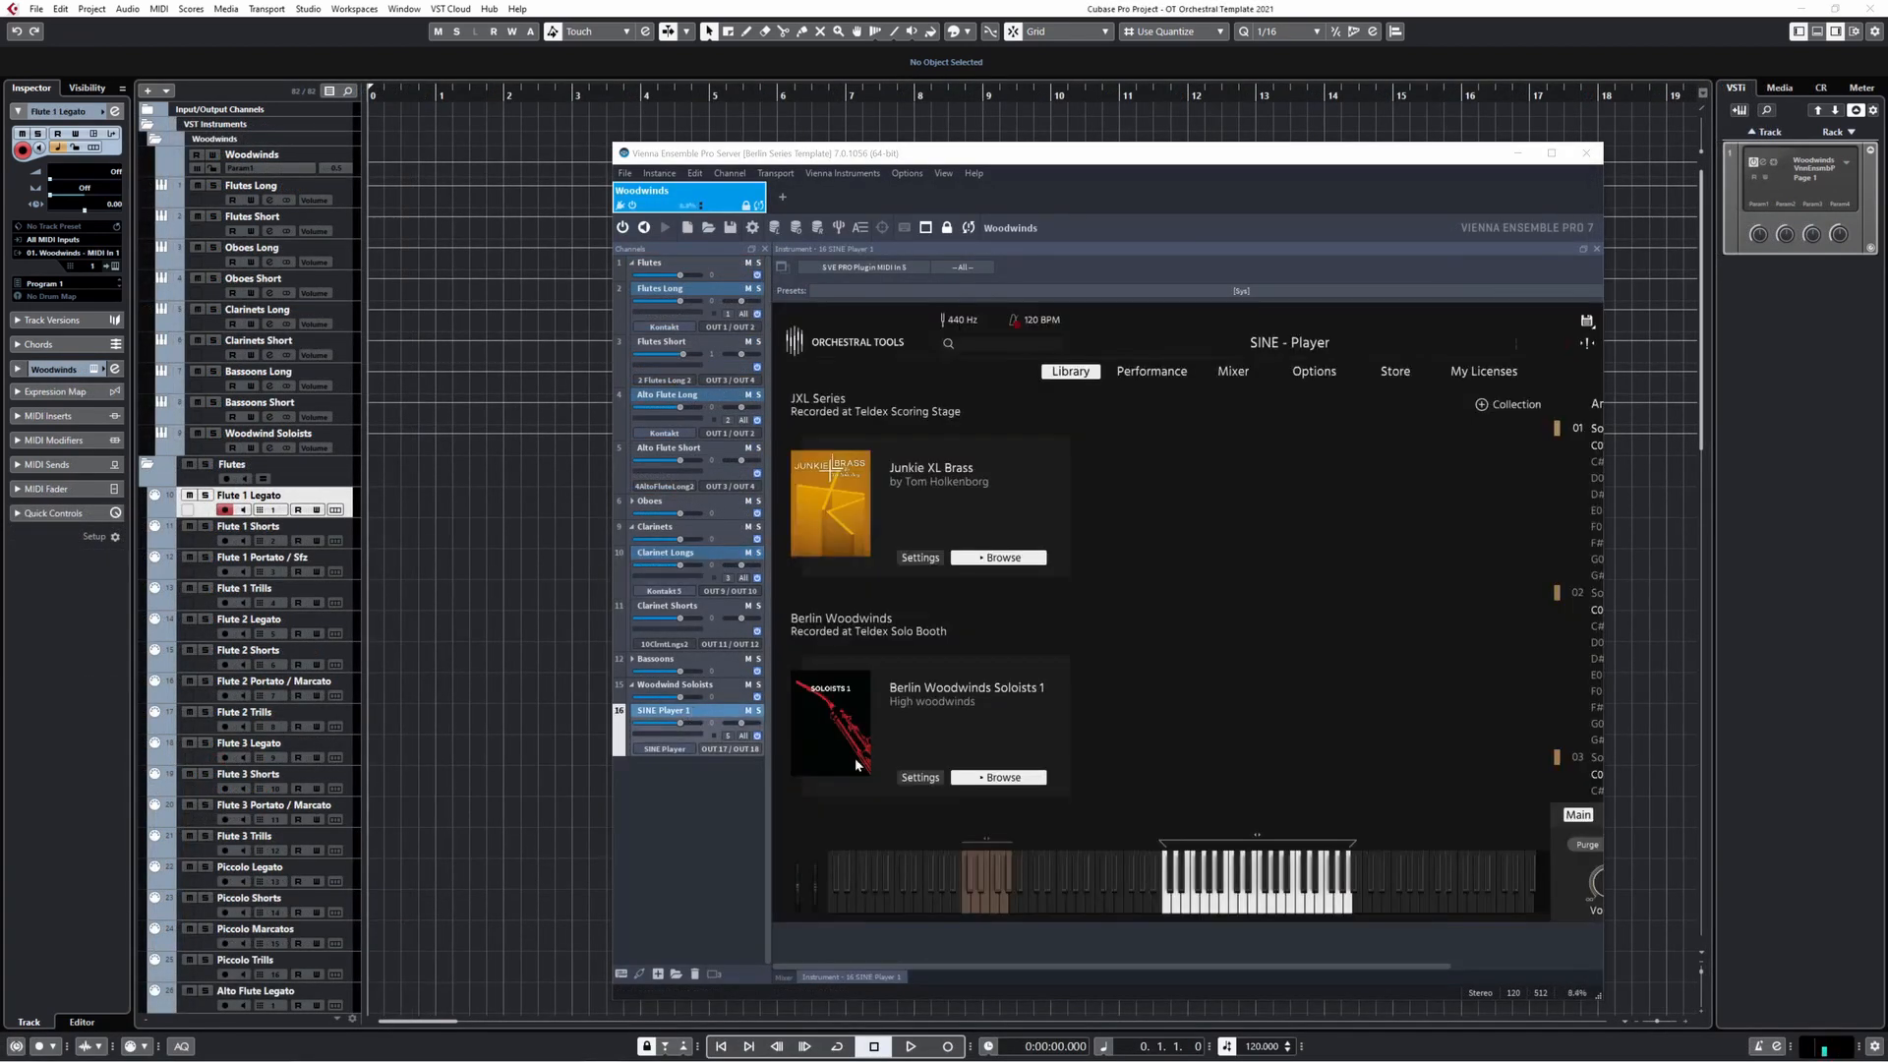
left_click_drag(1062, 970, 1215, 969)
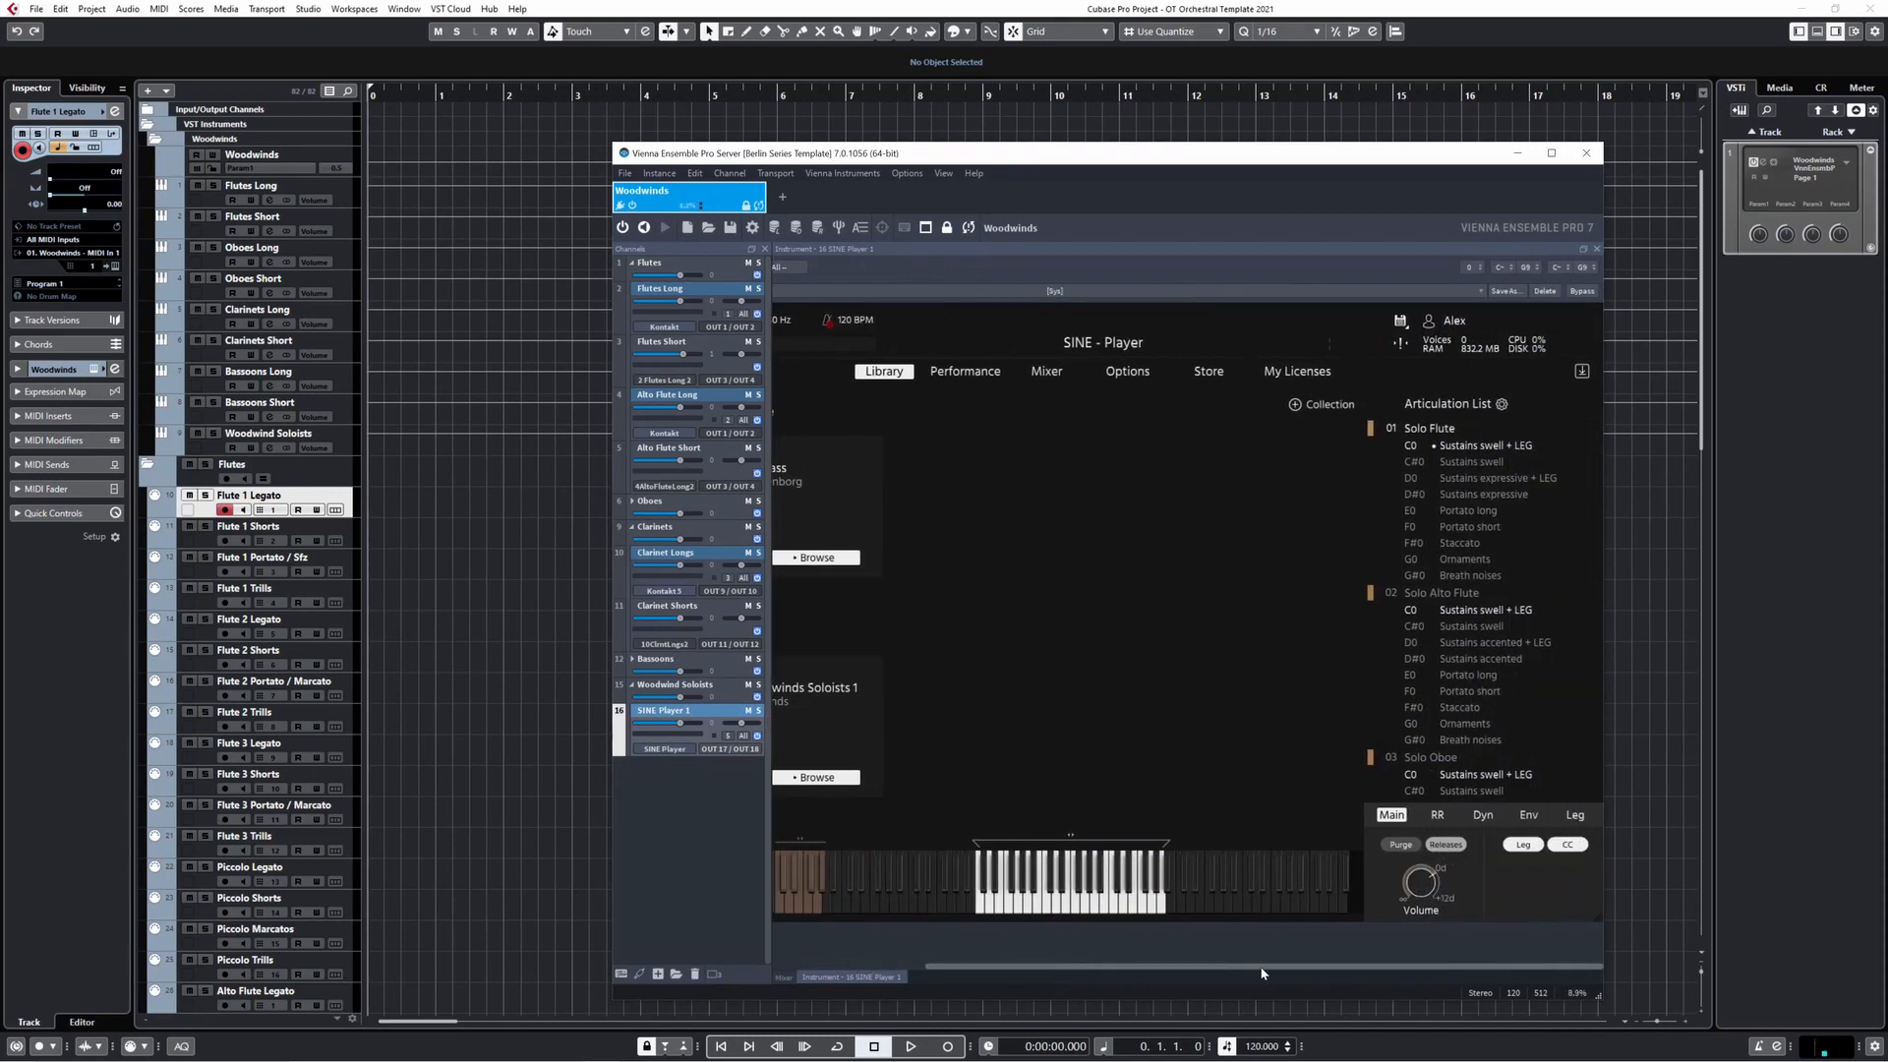
scroll(1329, 579, "down", 2)
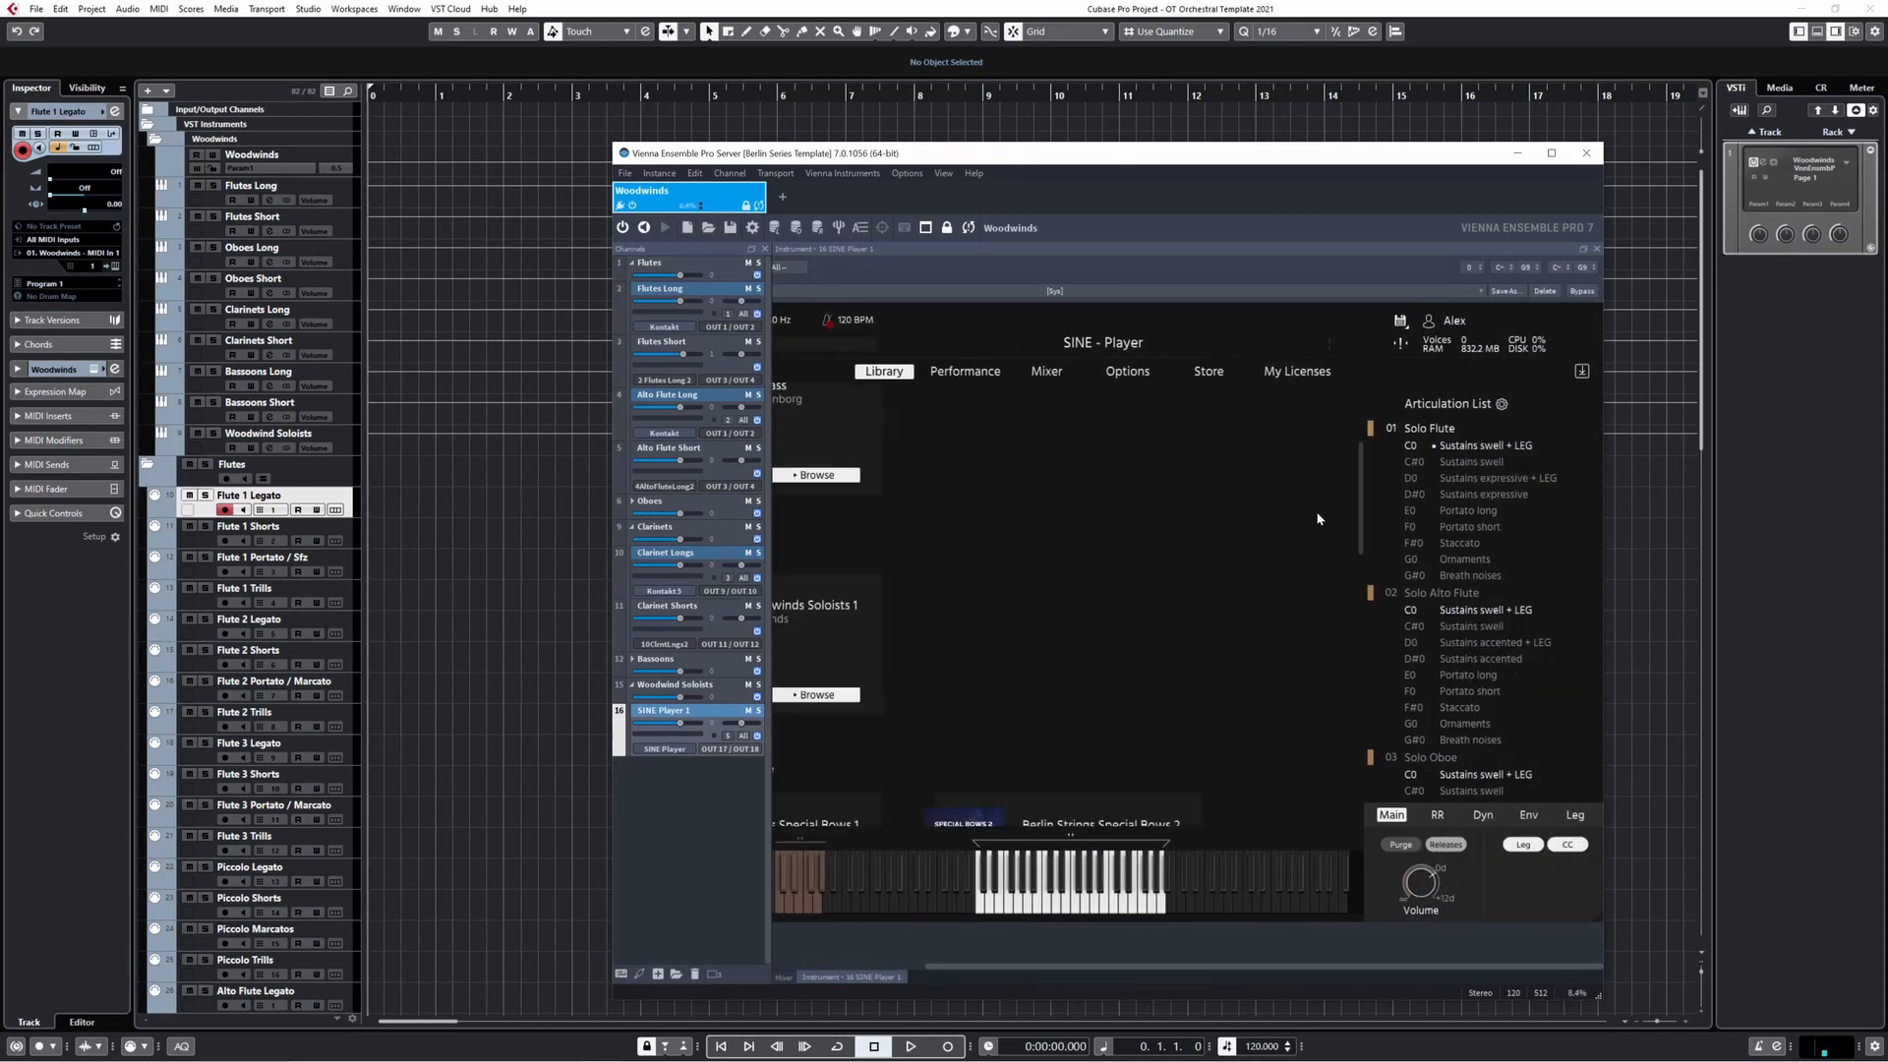
scroll(1566, 626, "down", 5)
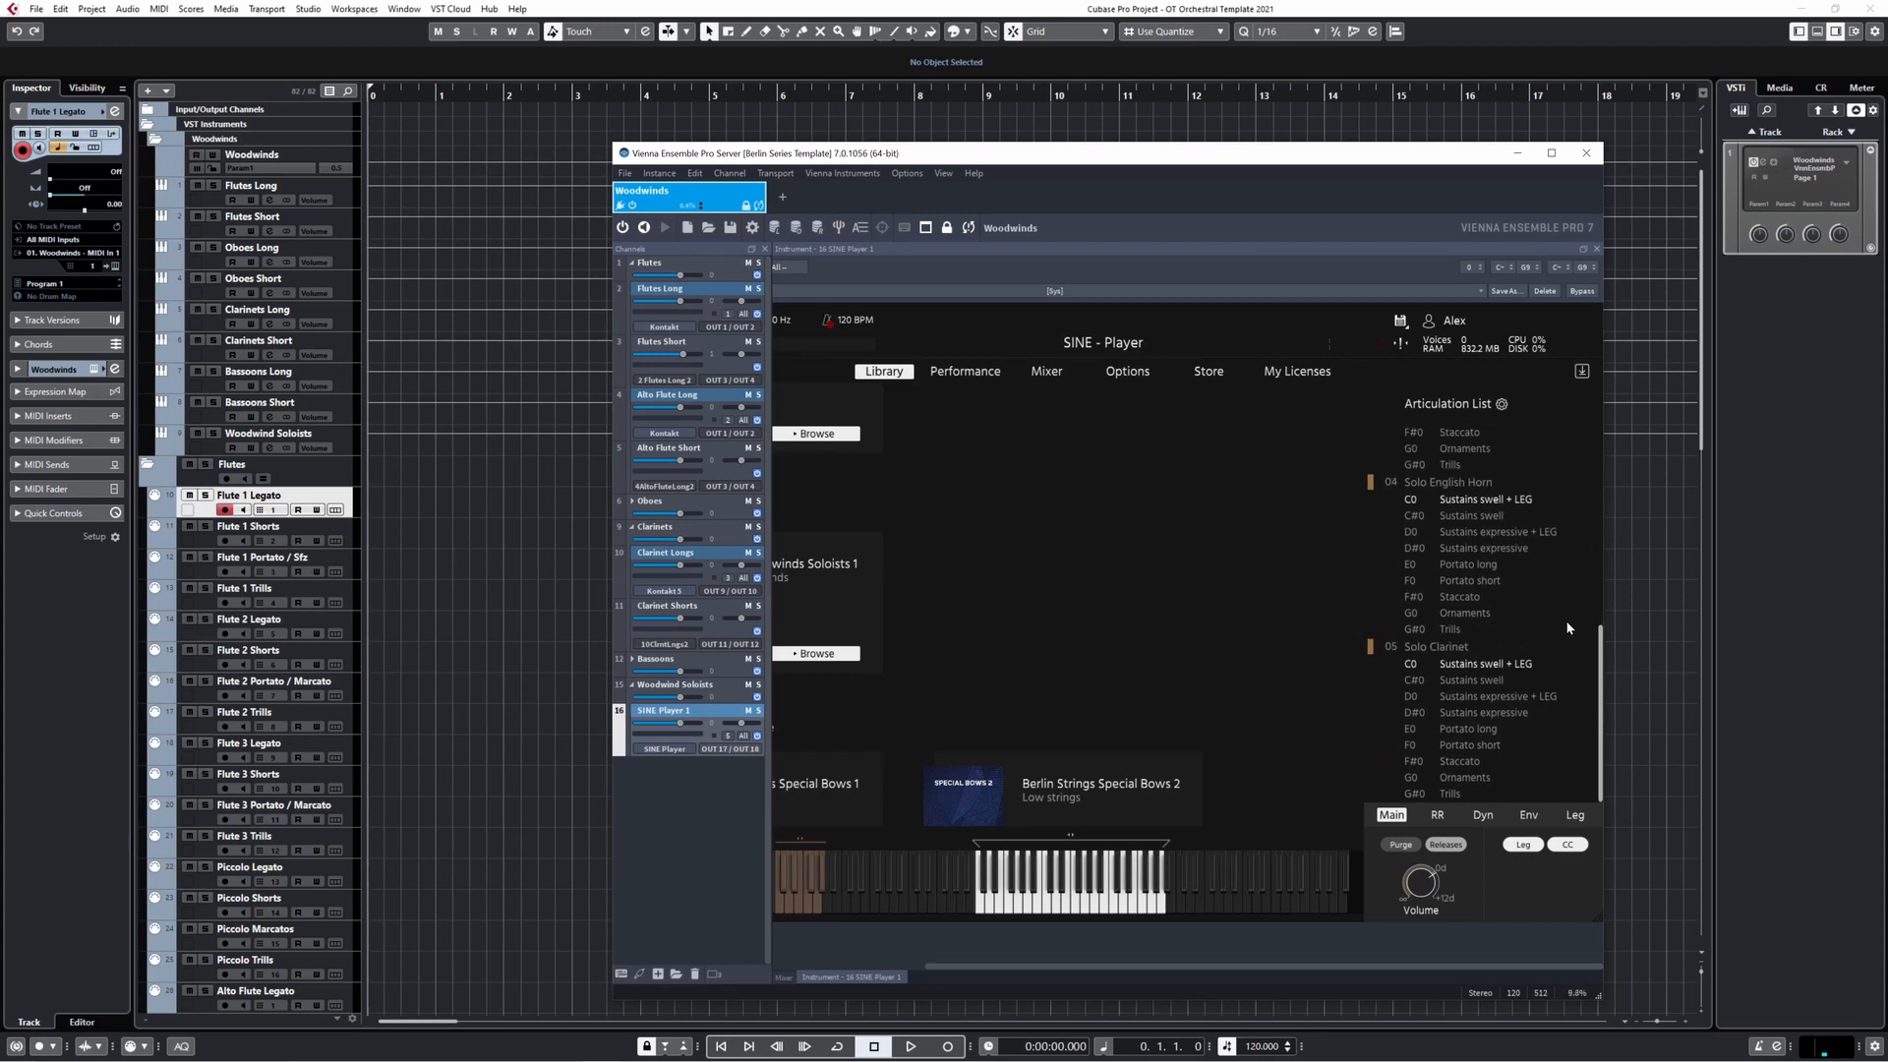
scroll(1556, 715, "up", 5)
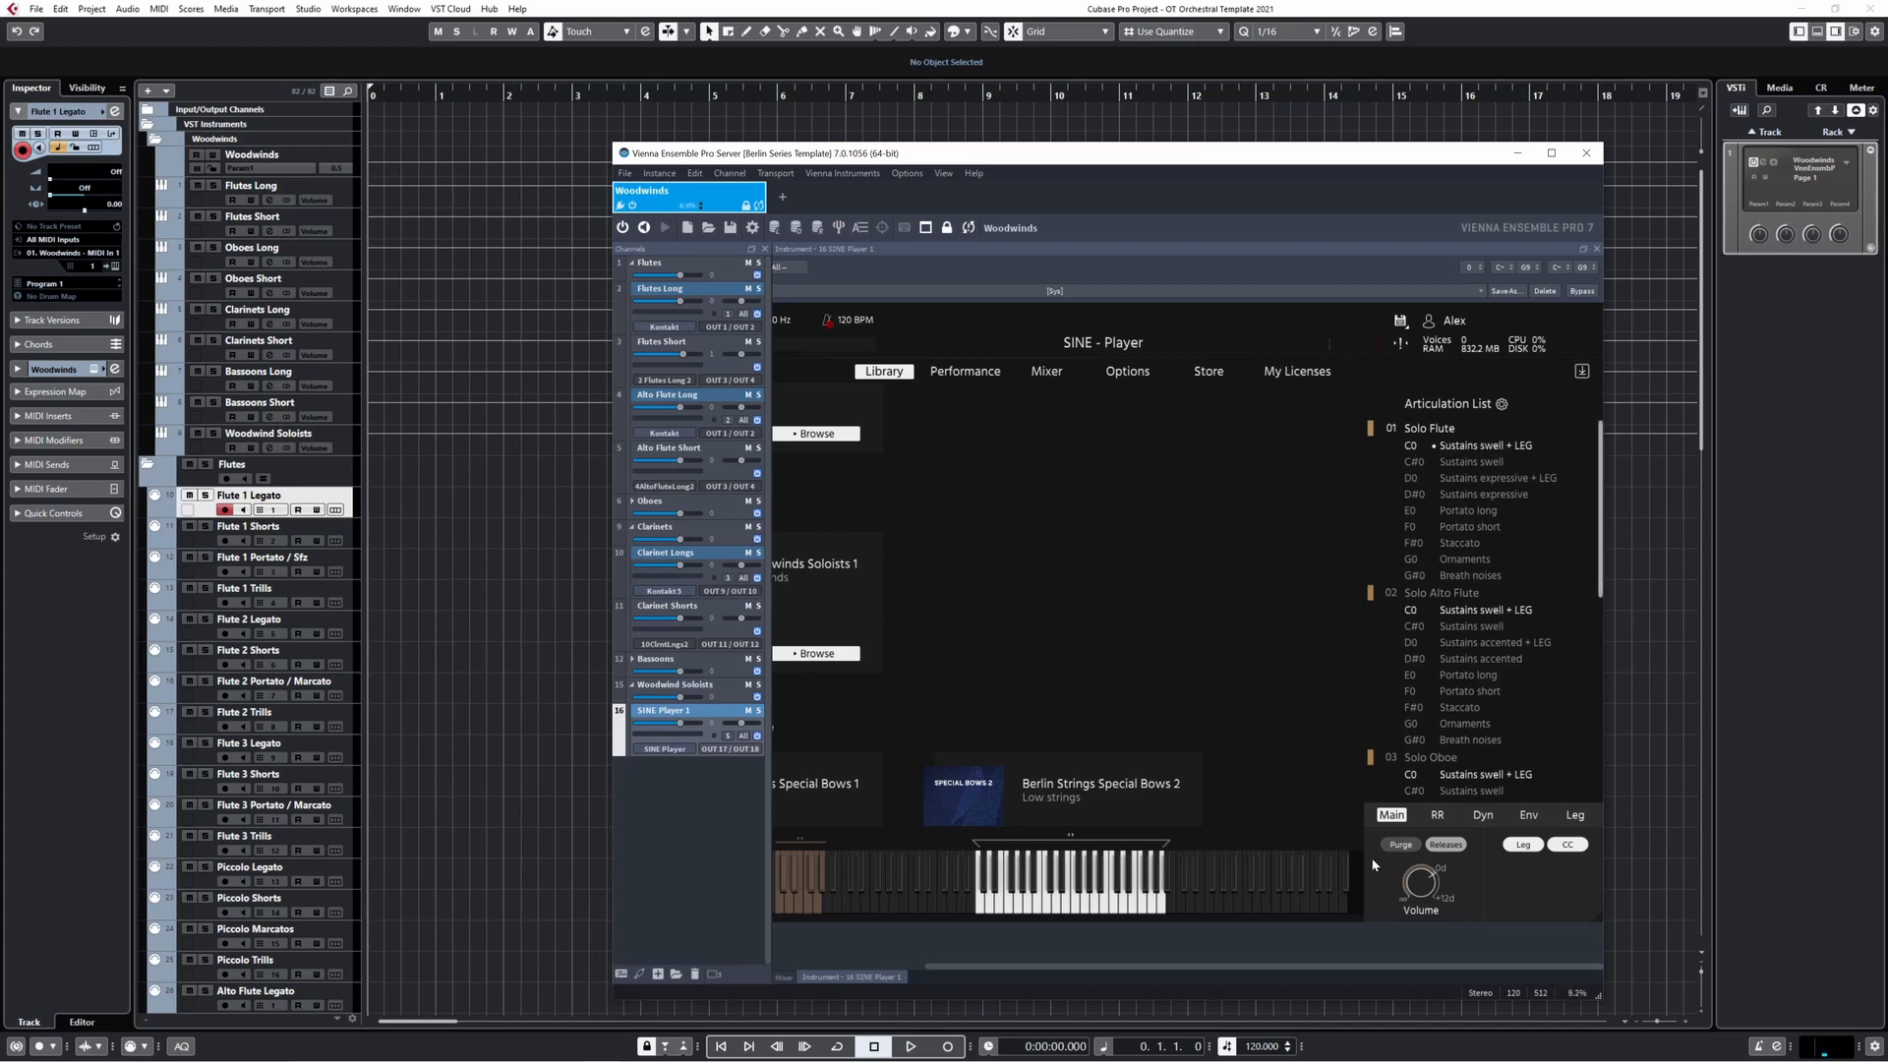
- Show the SINE Player mixer and examine the output choices for the Solo Flute and Solo Alto Flute SPOT 1 channels
left_click(1046, 372)
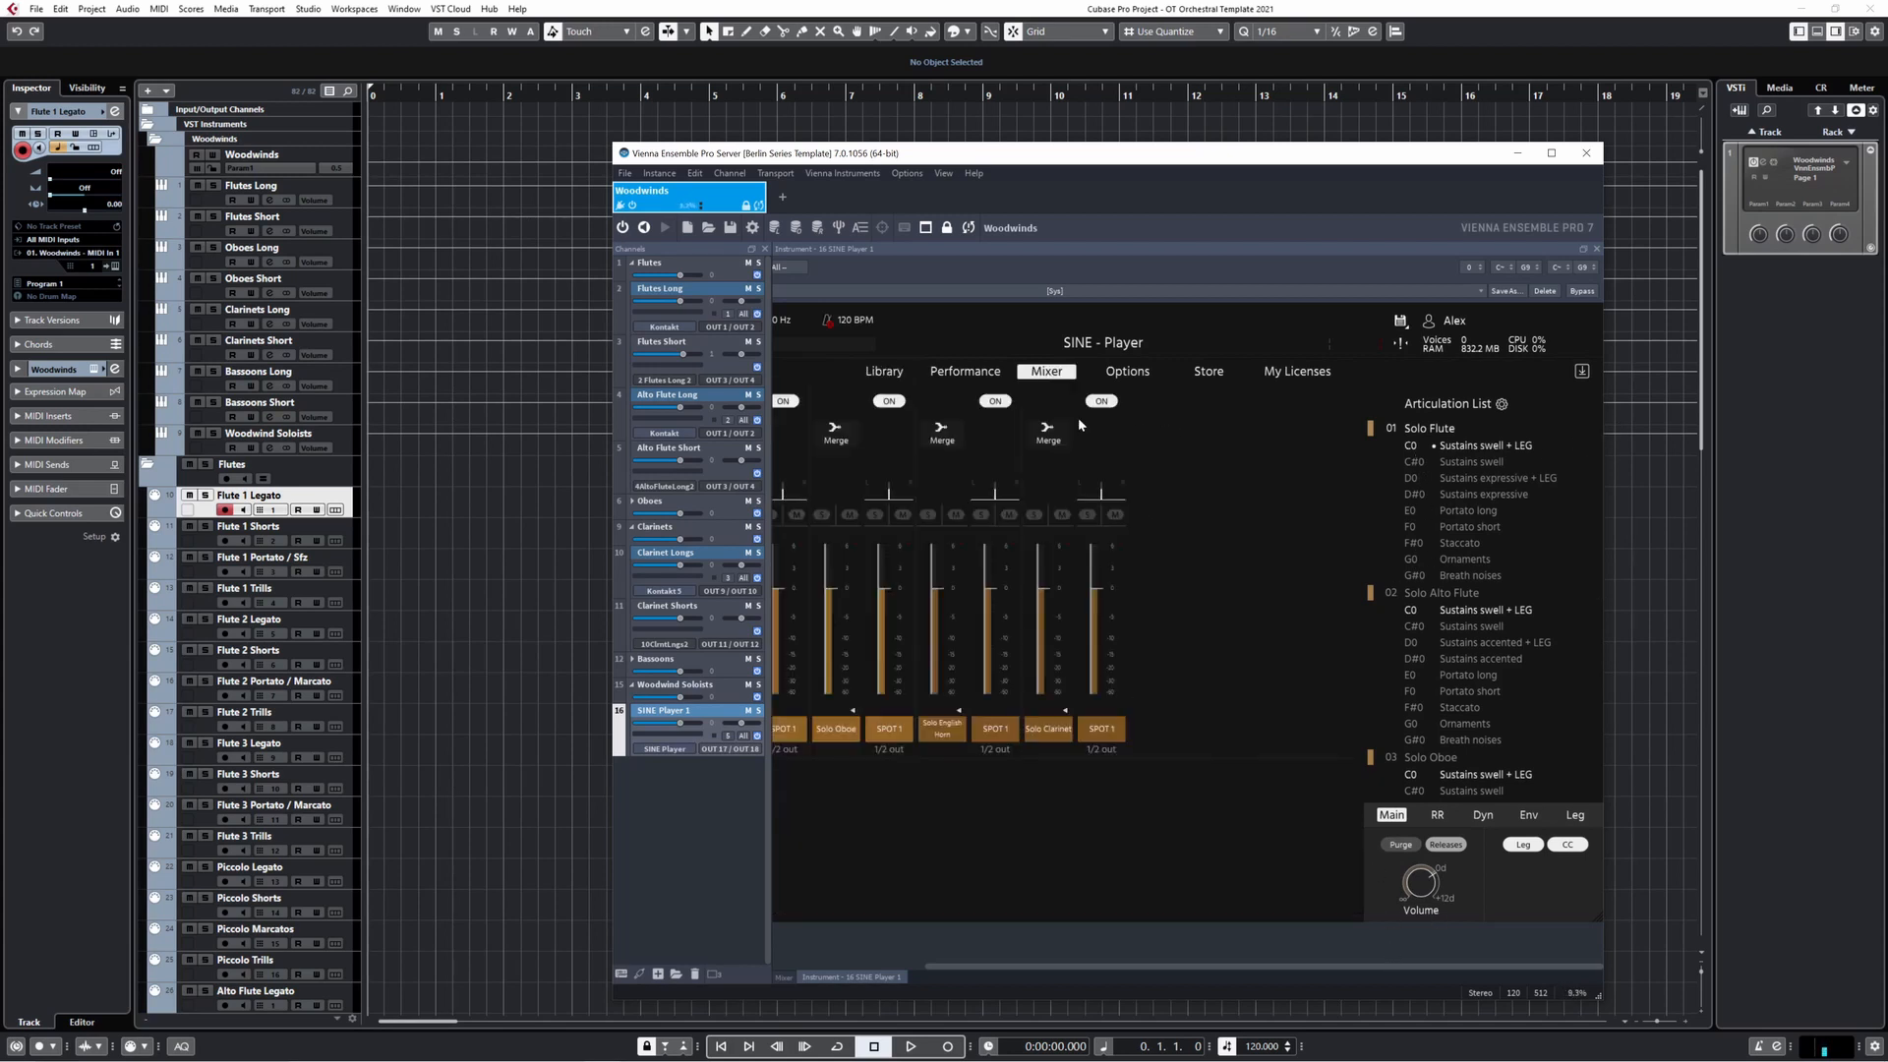
left_click_drag(1305, 966, 1077, 965)
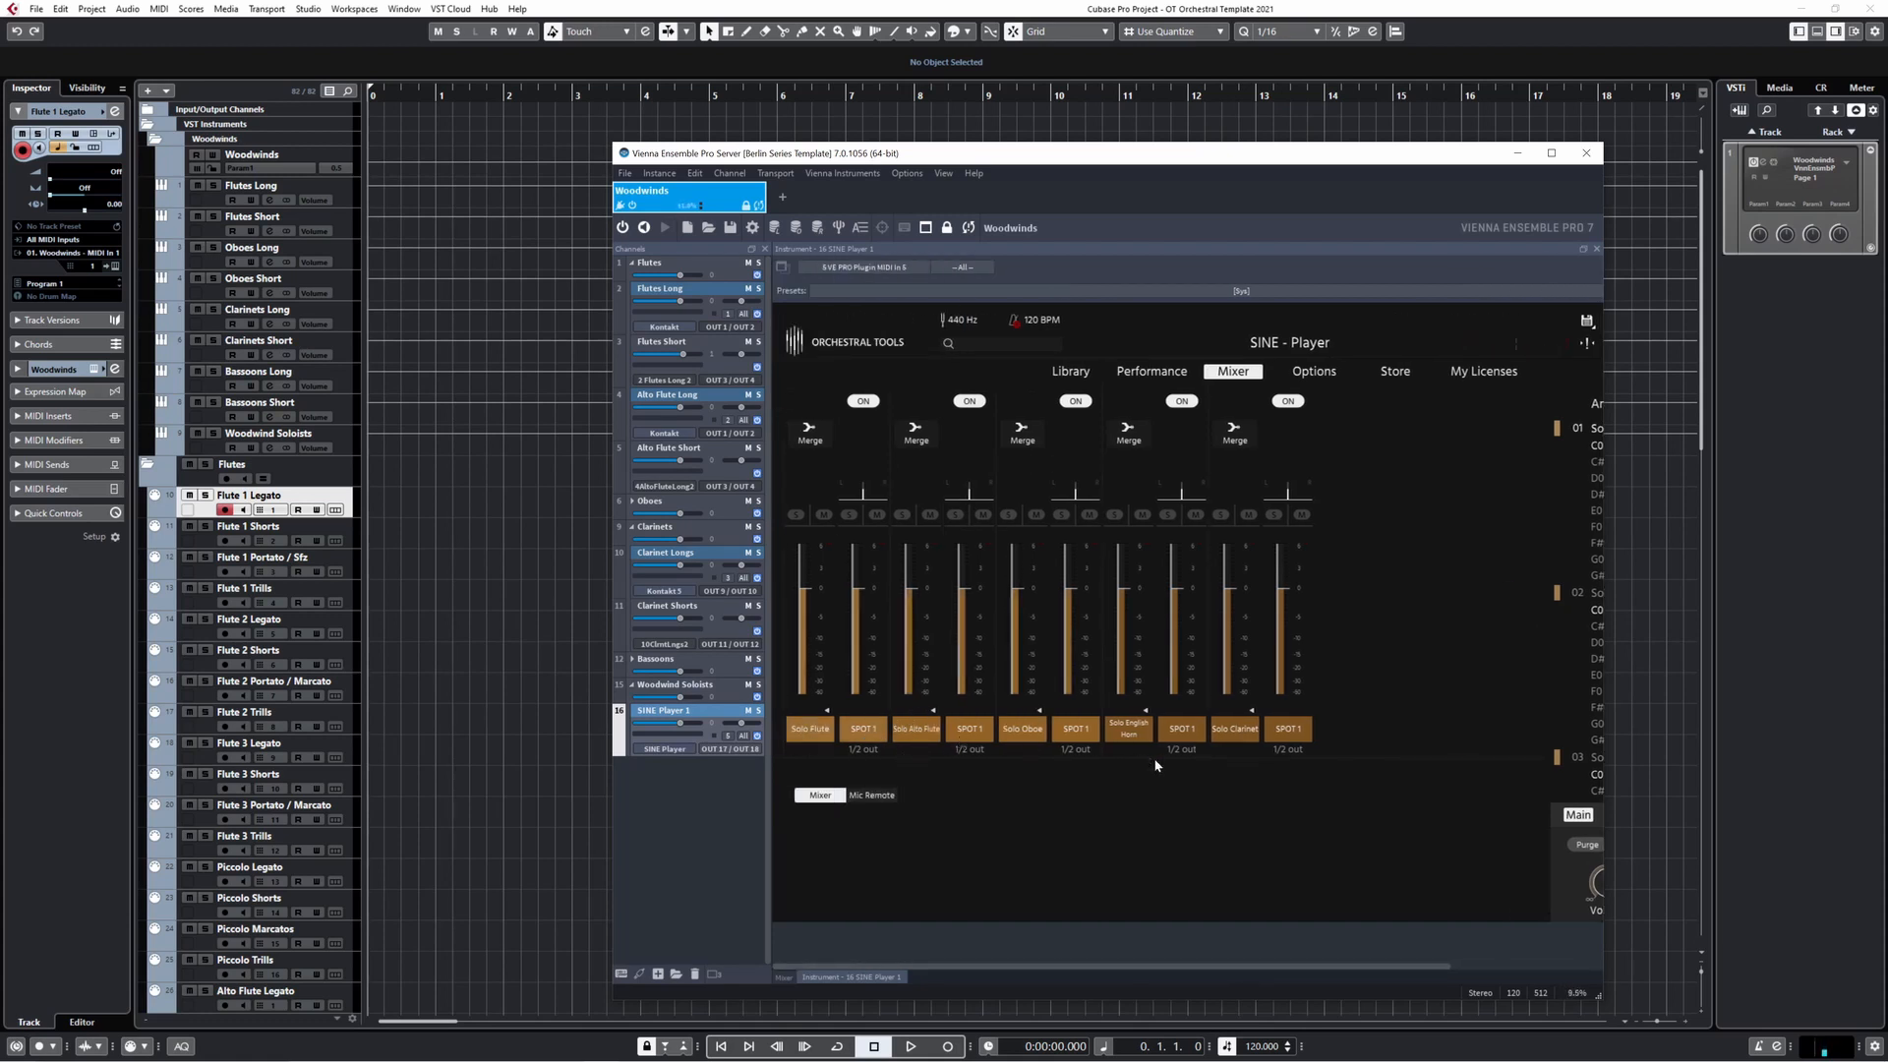
left_click(870, 749)
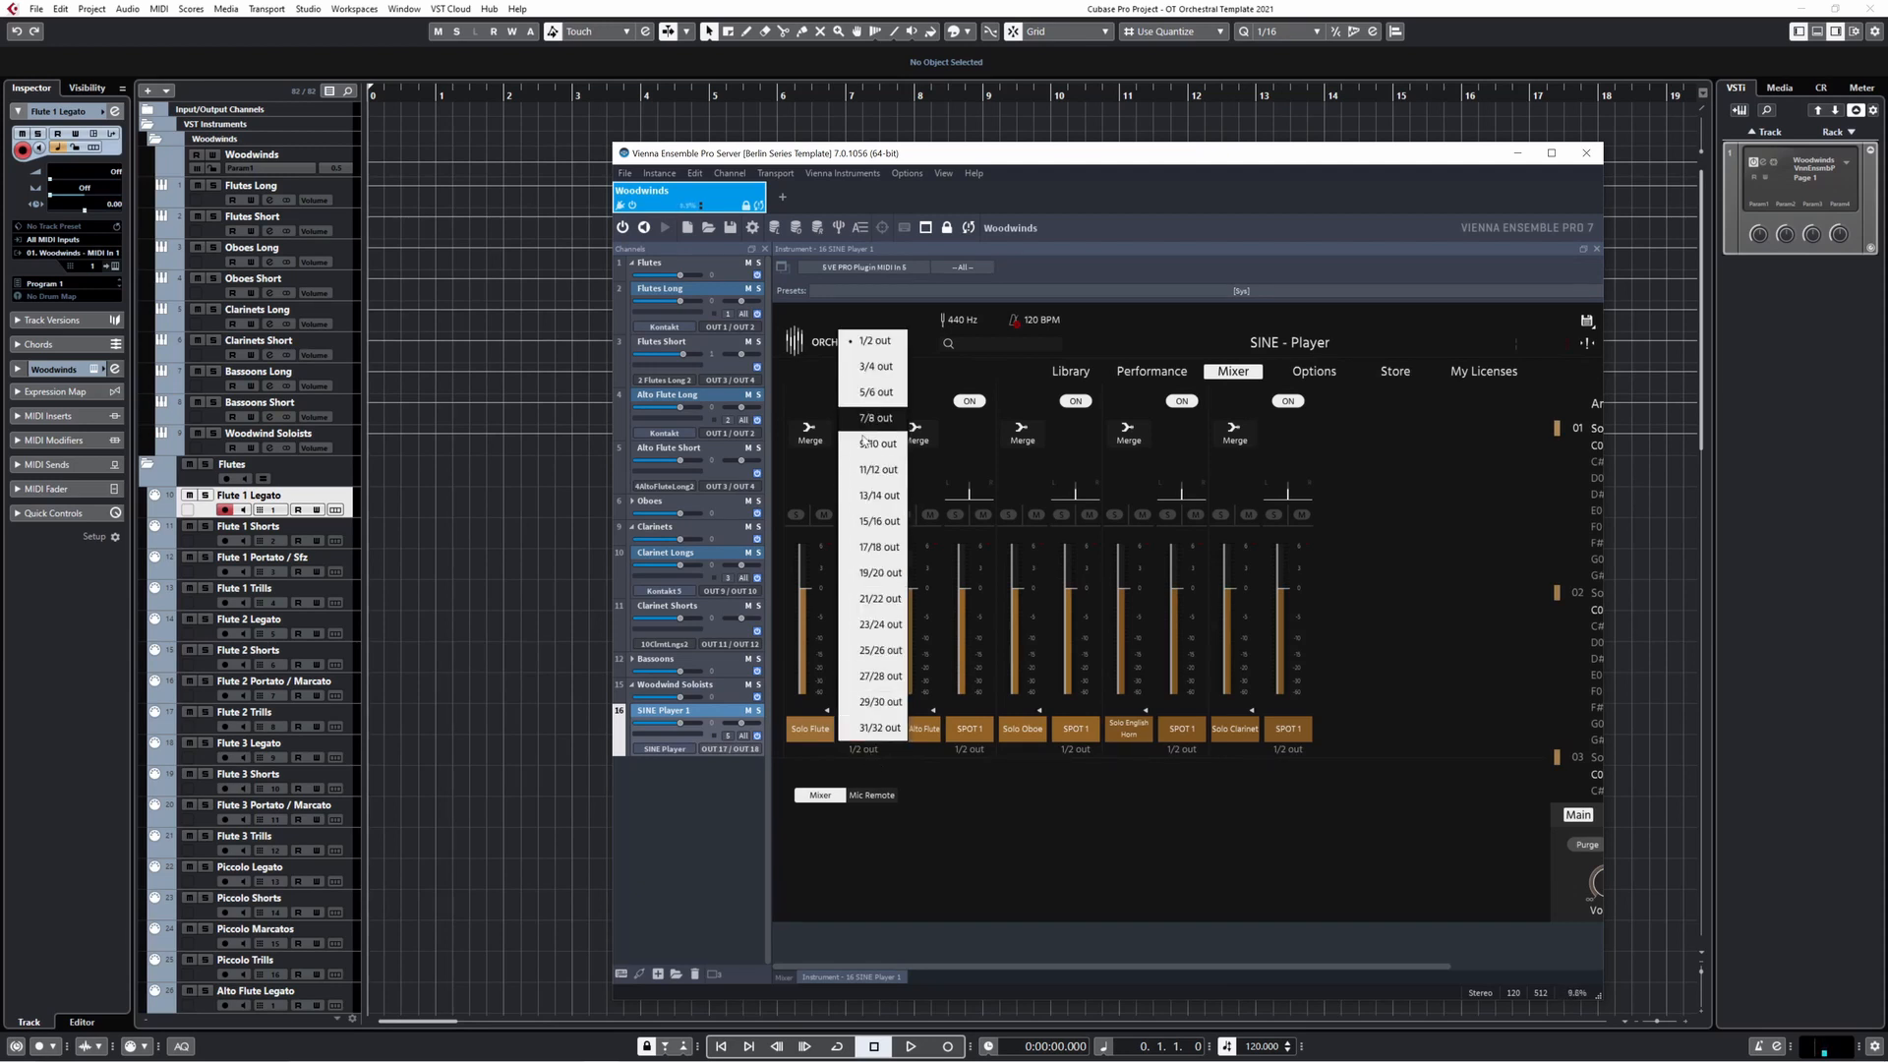
left_click(973, 749)
left_click(978, 750)
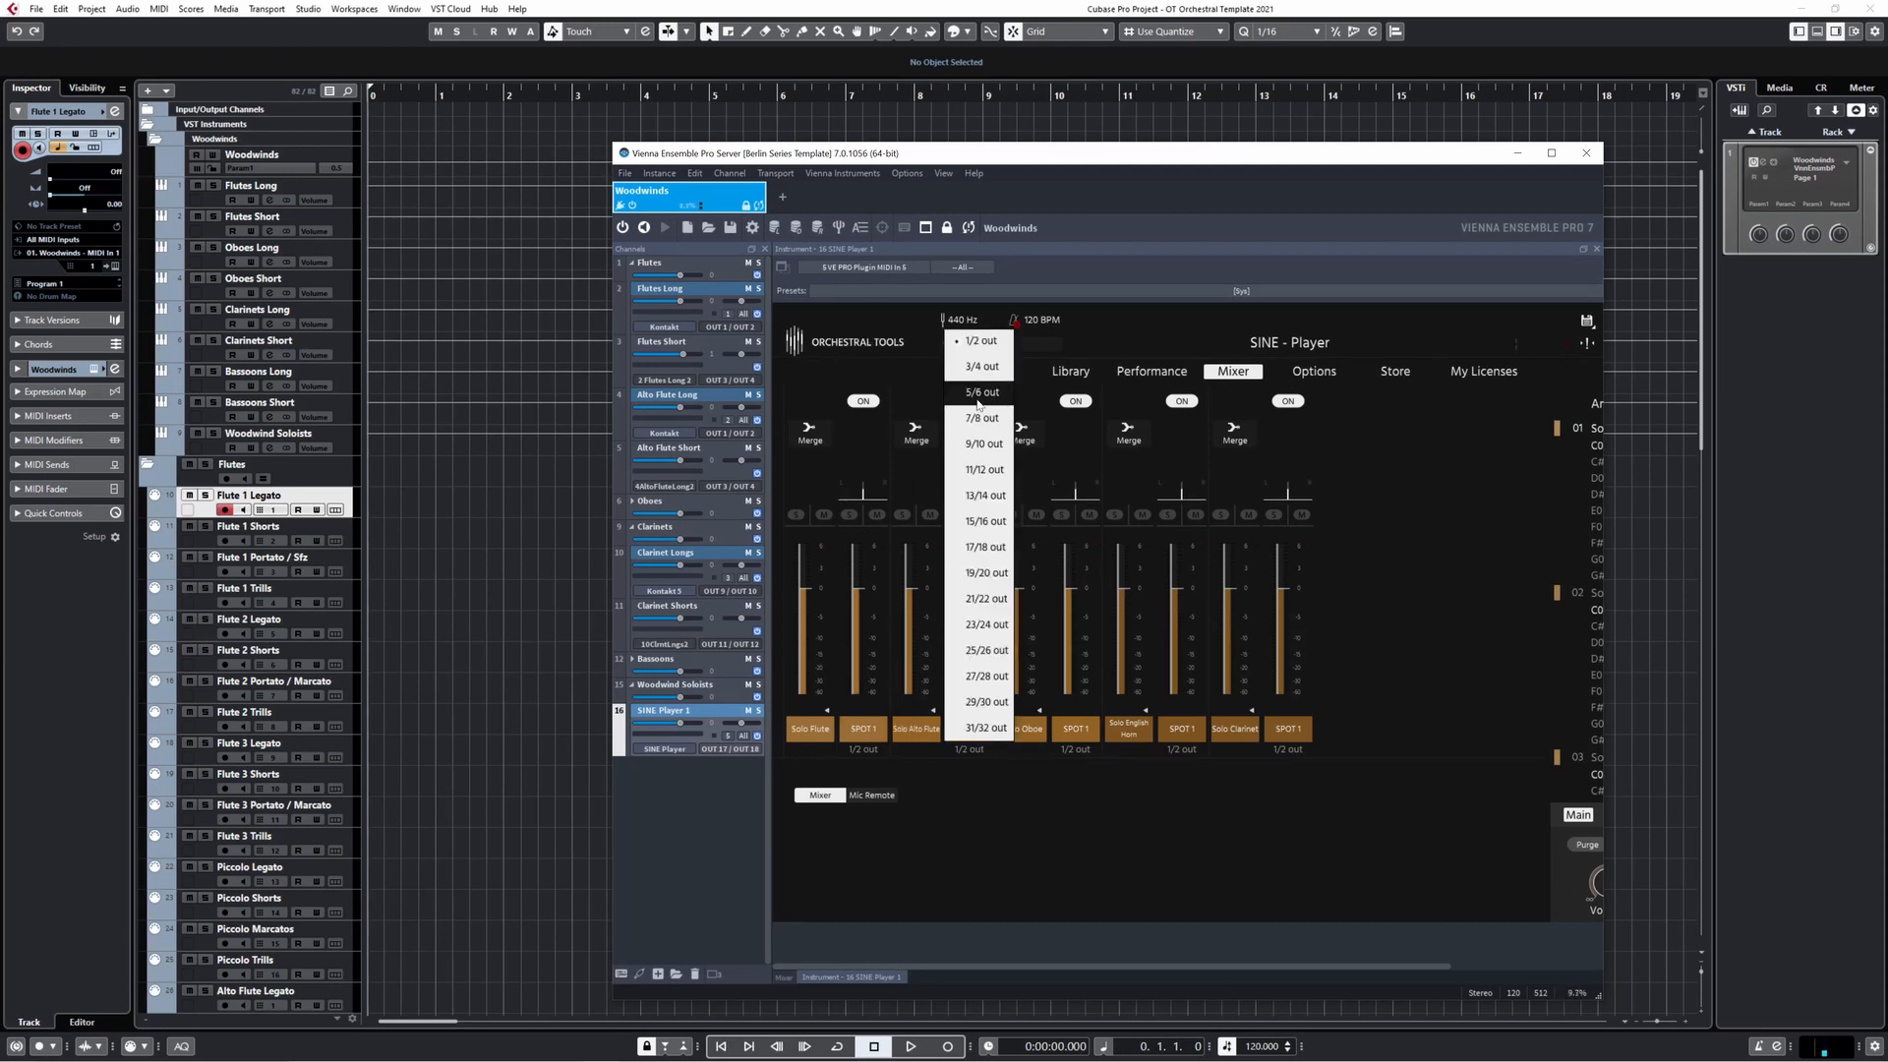
left_click(1082, 802)
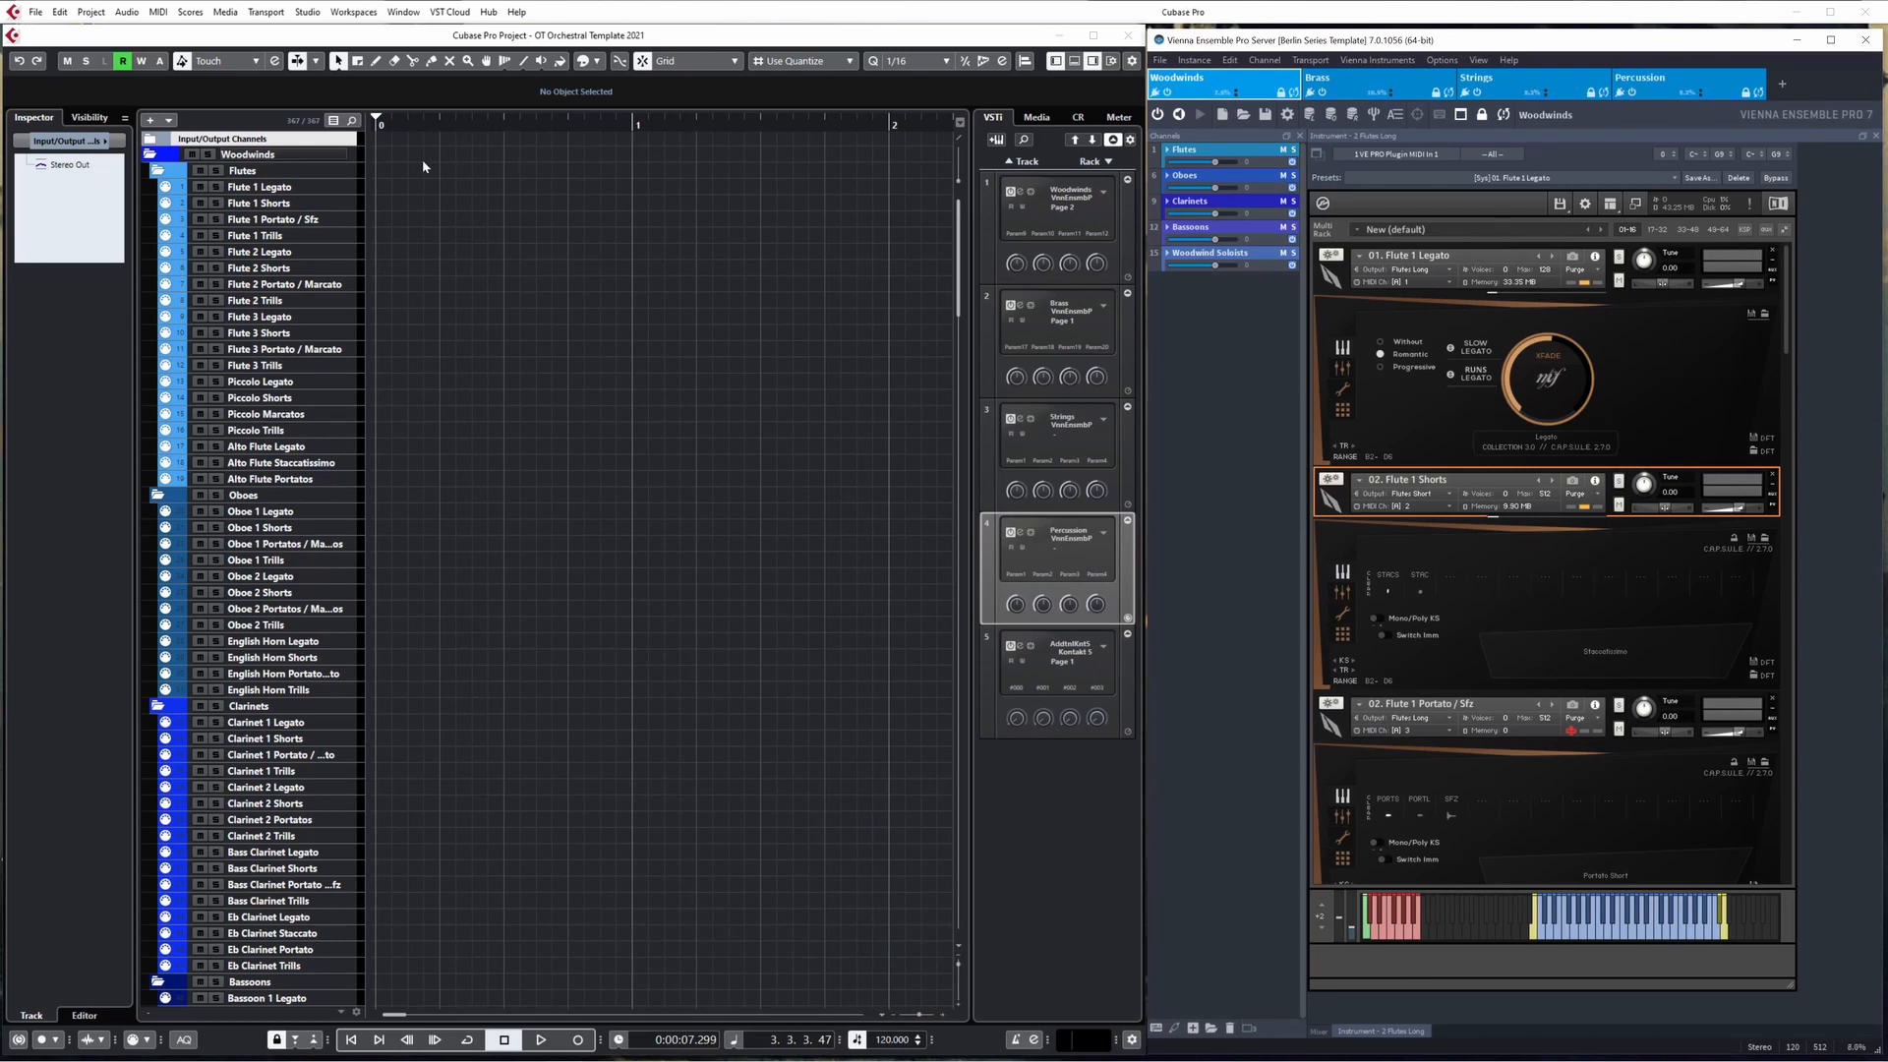
- Select the Flute 1 Legato track and inspect the available MIDI output ports and its MIDI channel
left_click(263, 187)
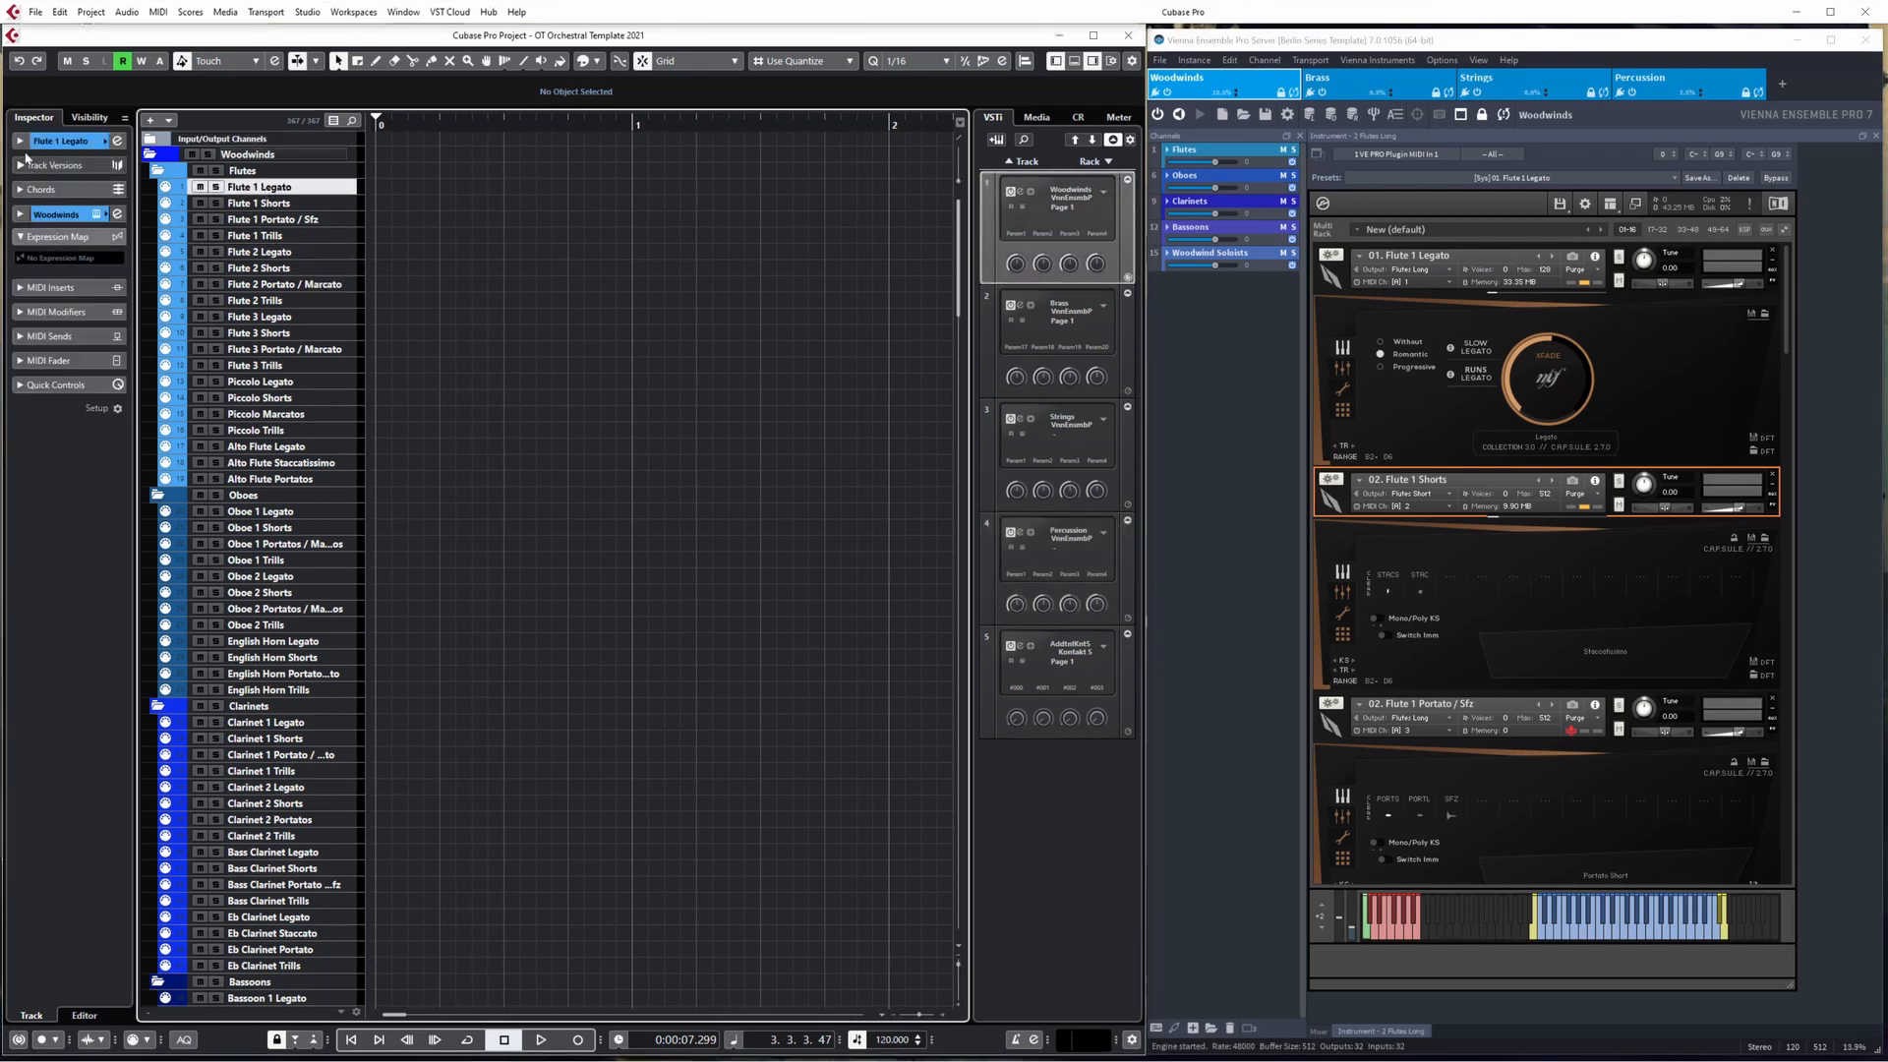
left_click(59, 140)
left_click(61, 283)
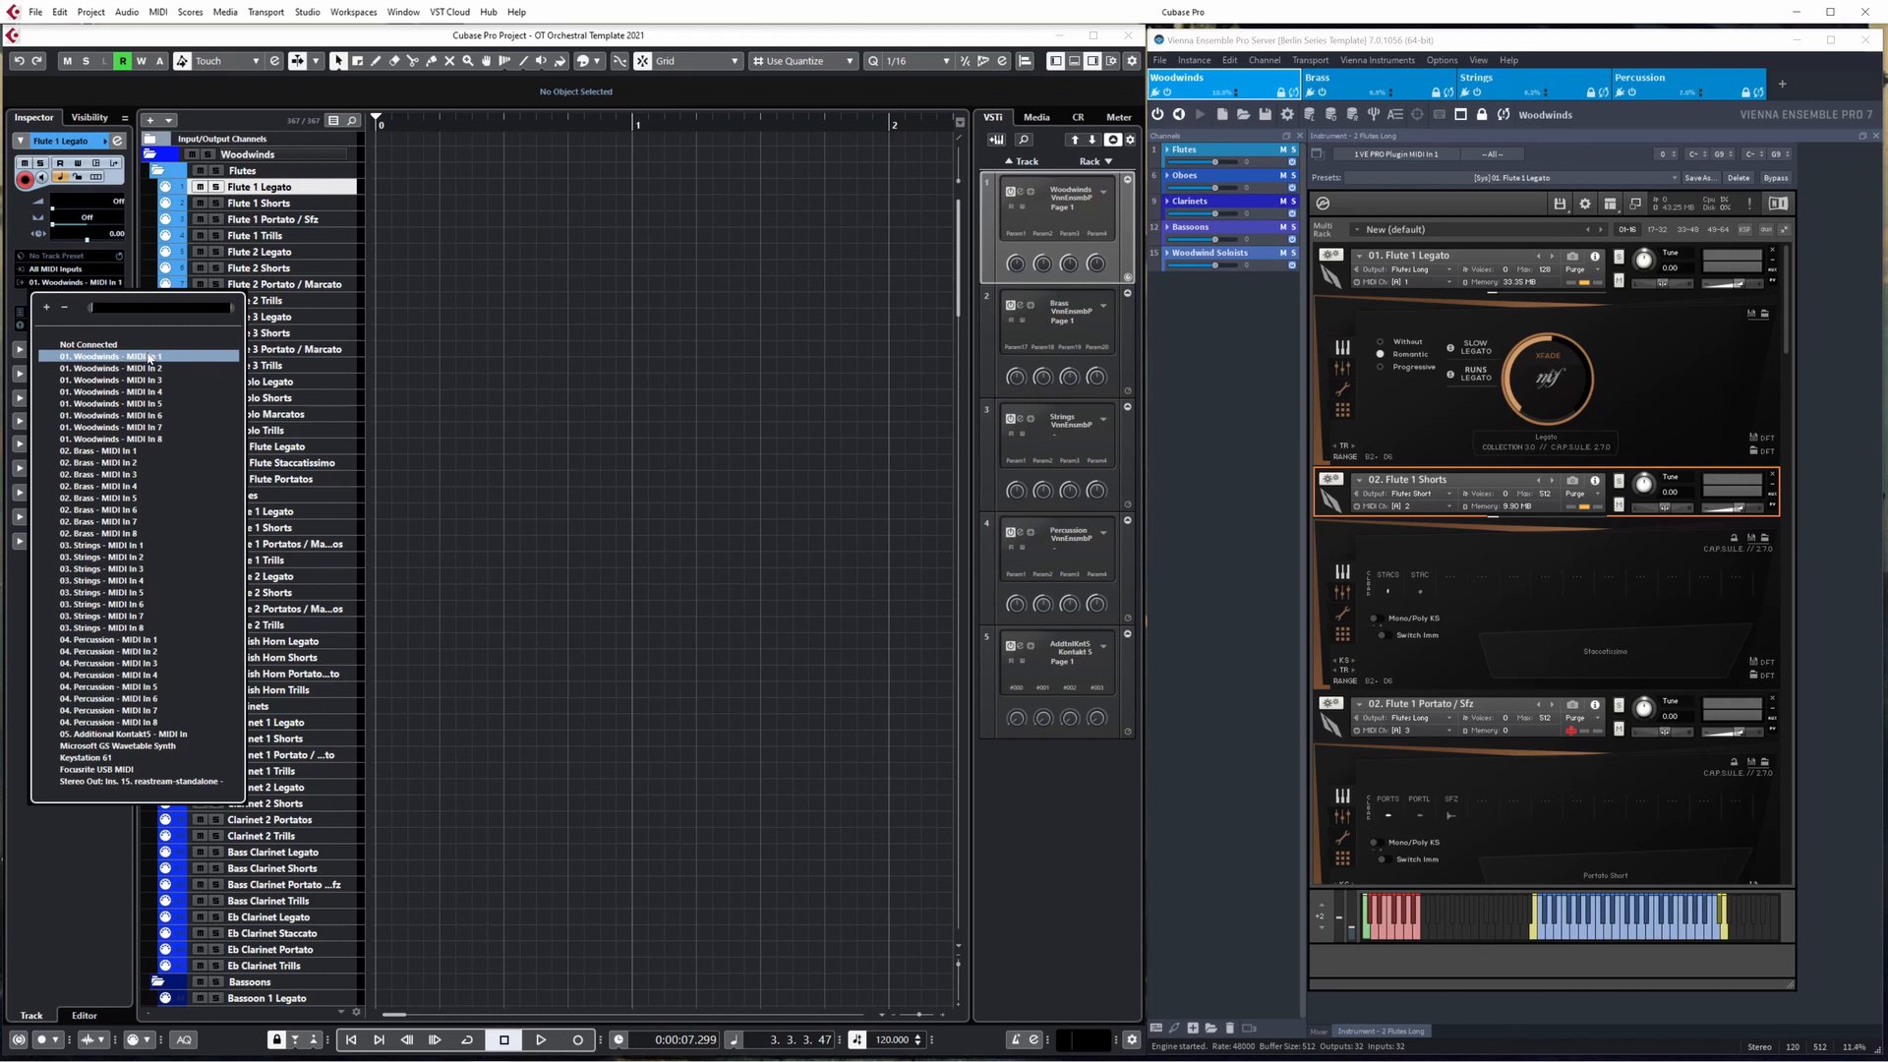
left_click(487, 265)
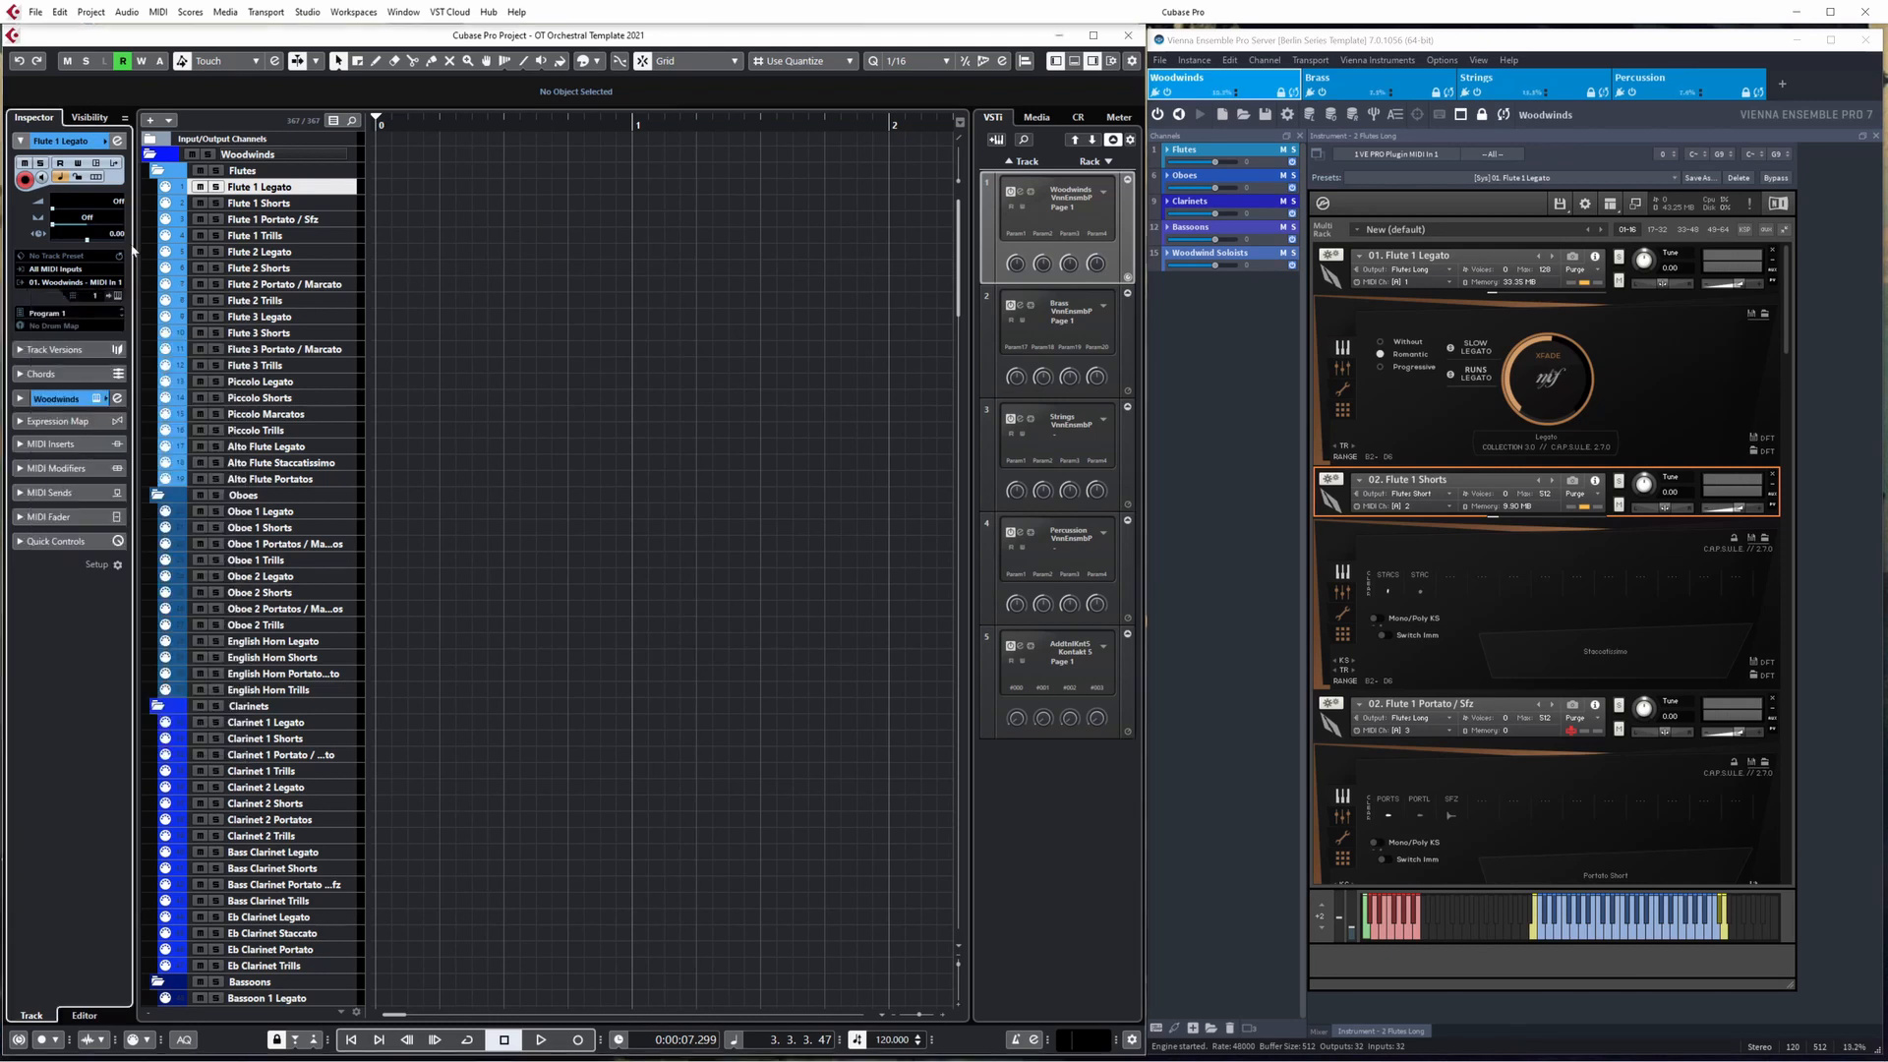
left_click(101, 296)
left_click(111, 331)
- Review the template's track list from the woodwind folders to the VST instrument outputs and back
scroll(611, 647, "down", 20)
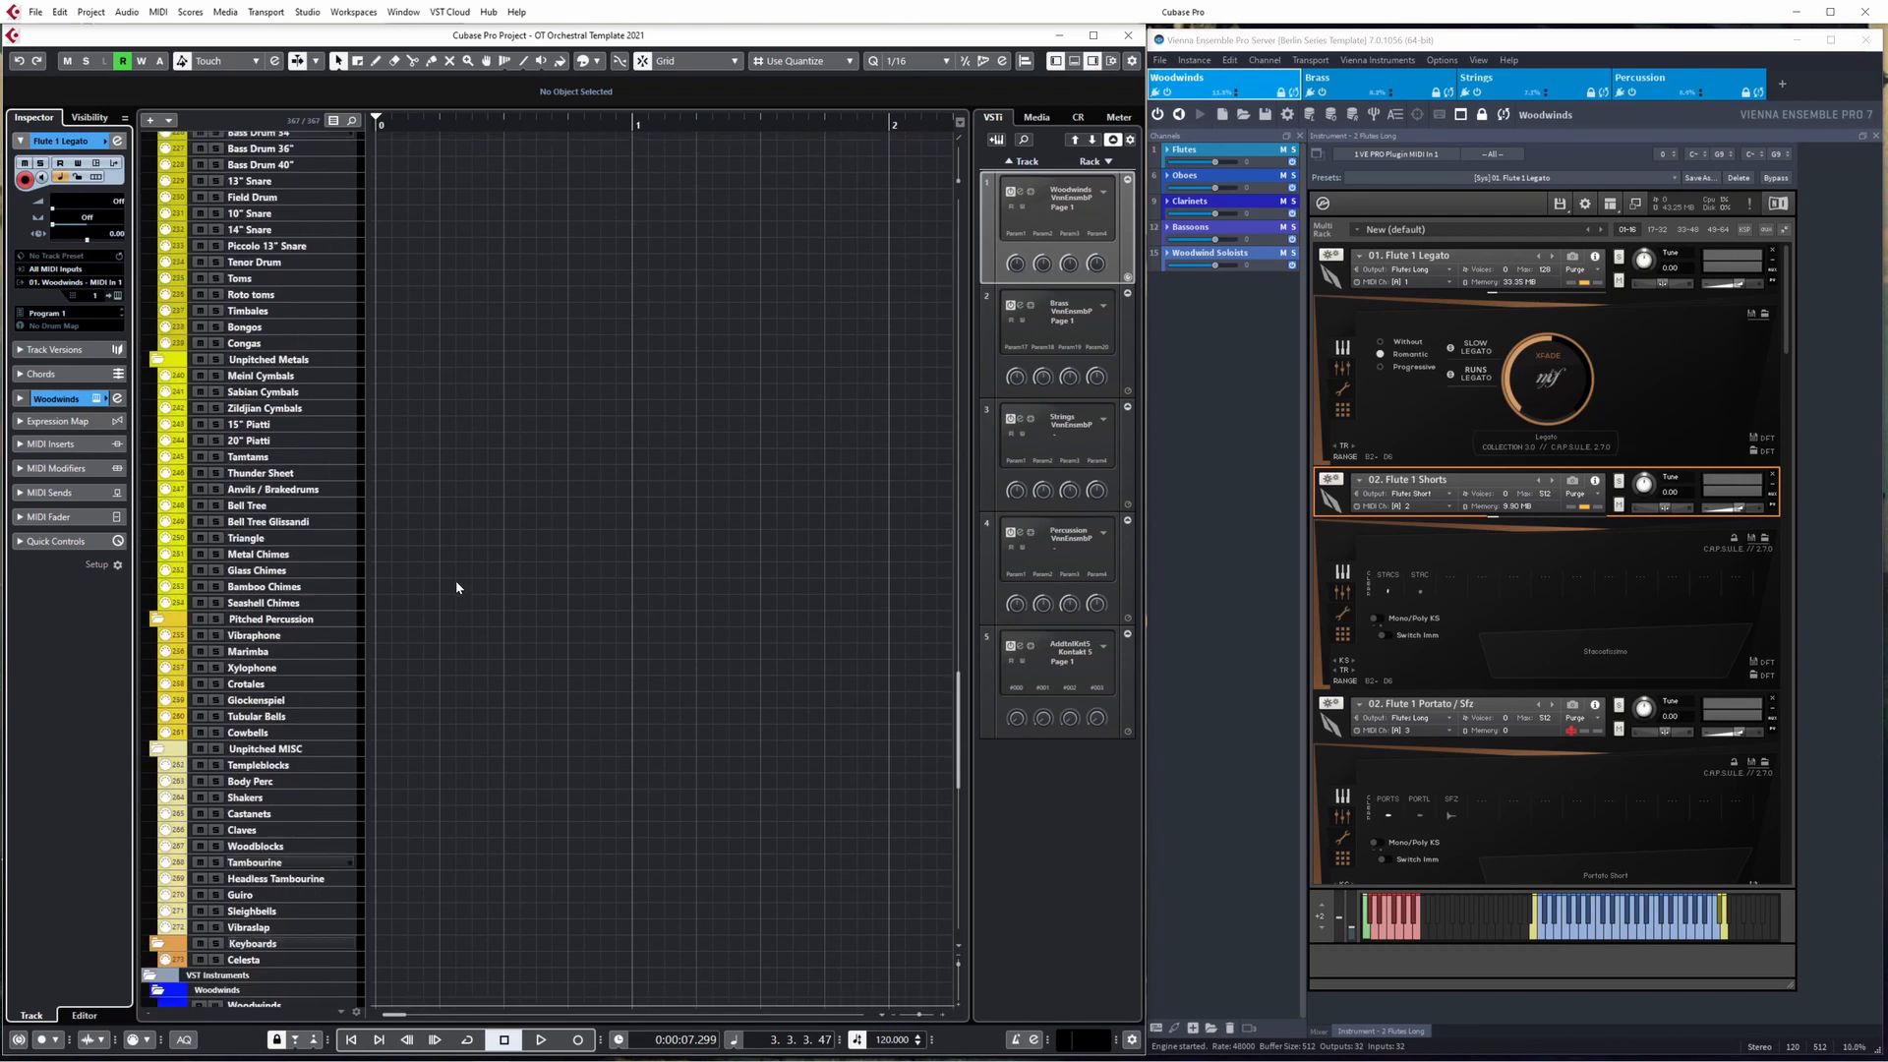
scroll(457, 580, "down", 10)
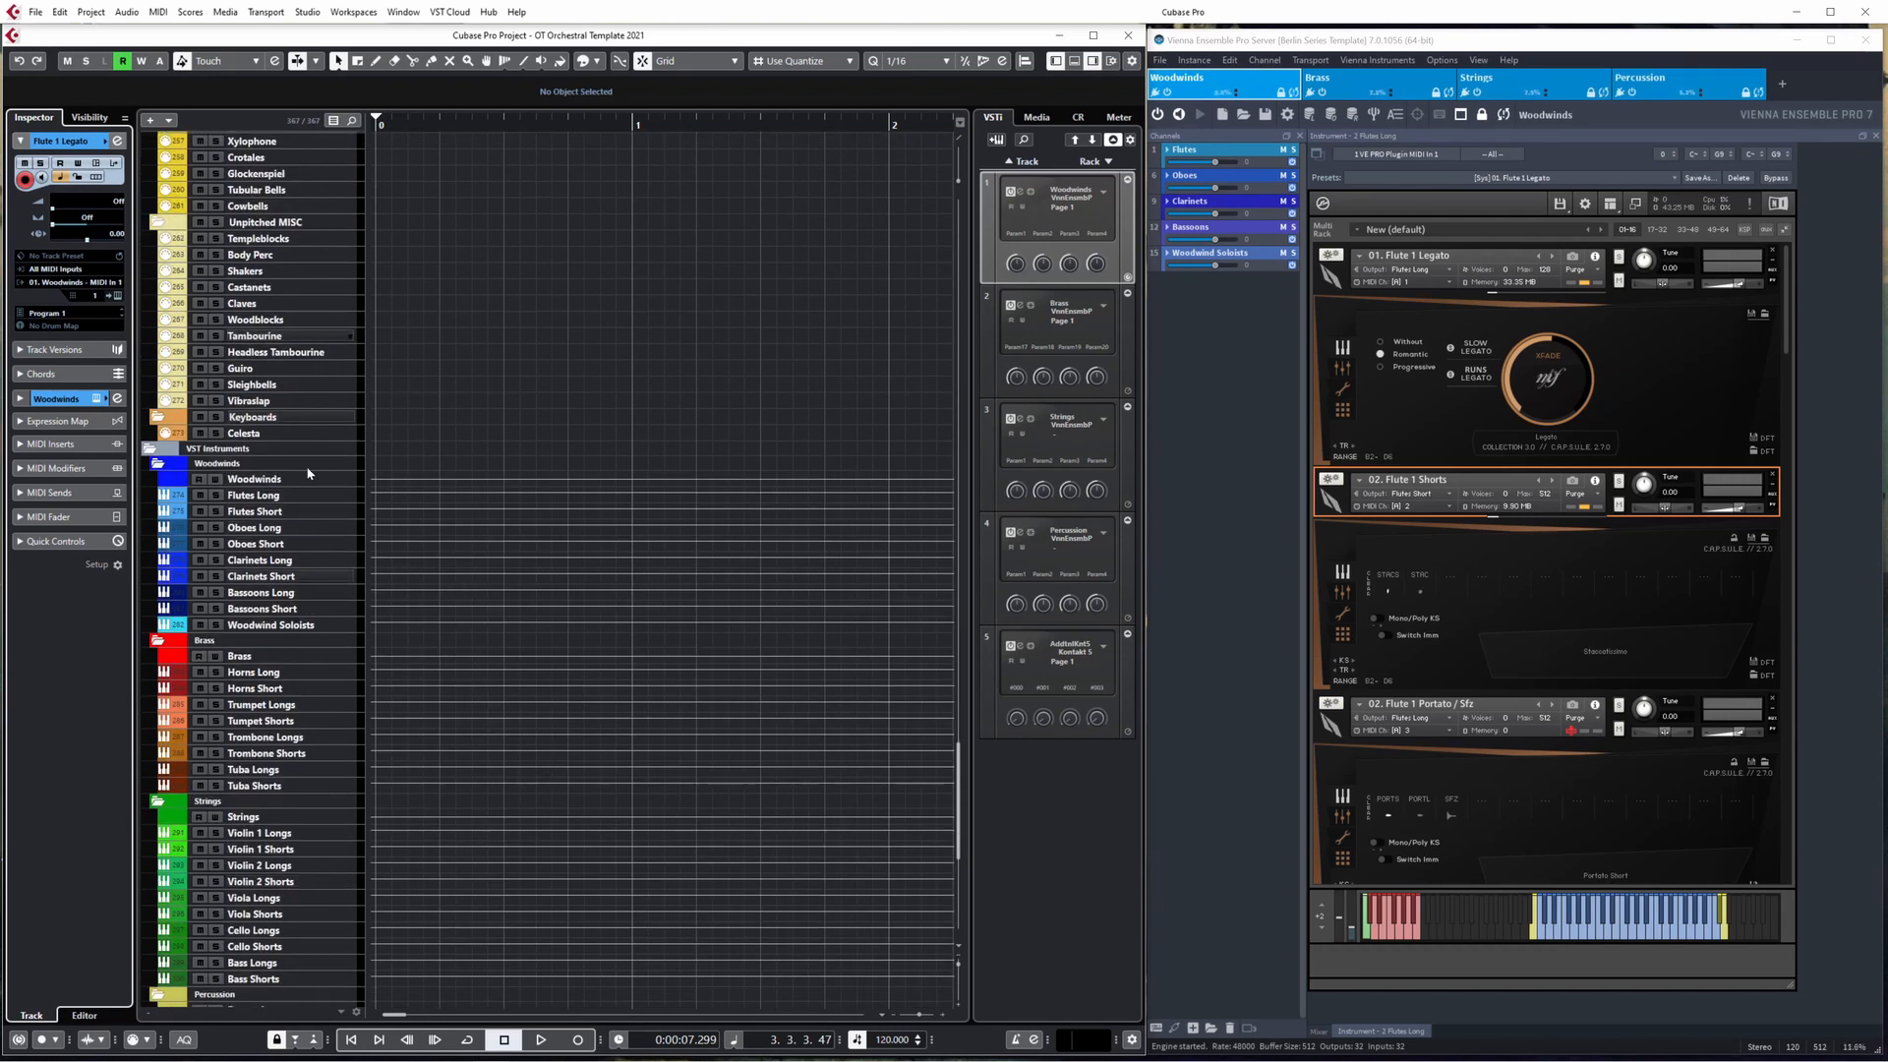
scroll(706, 452, "up", 15)
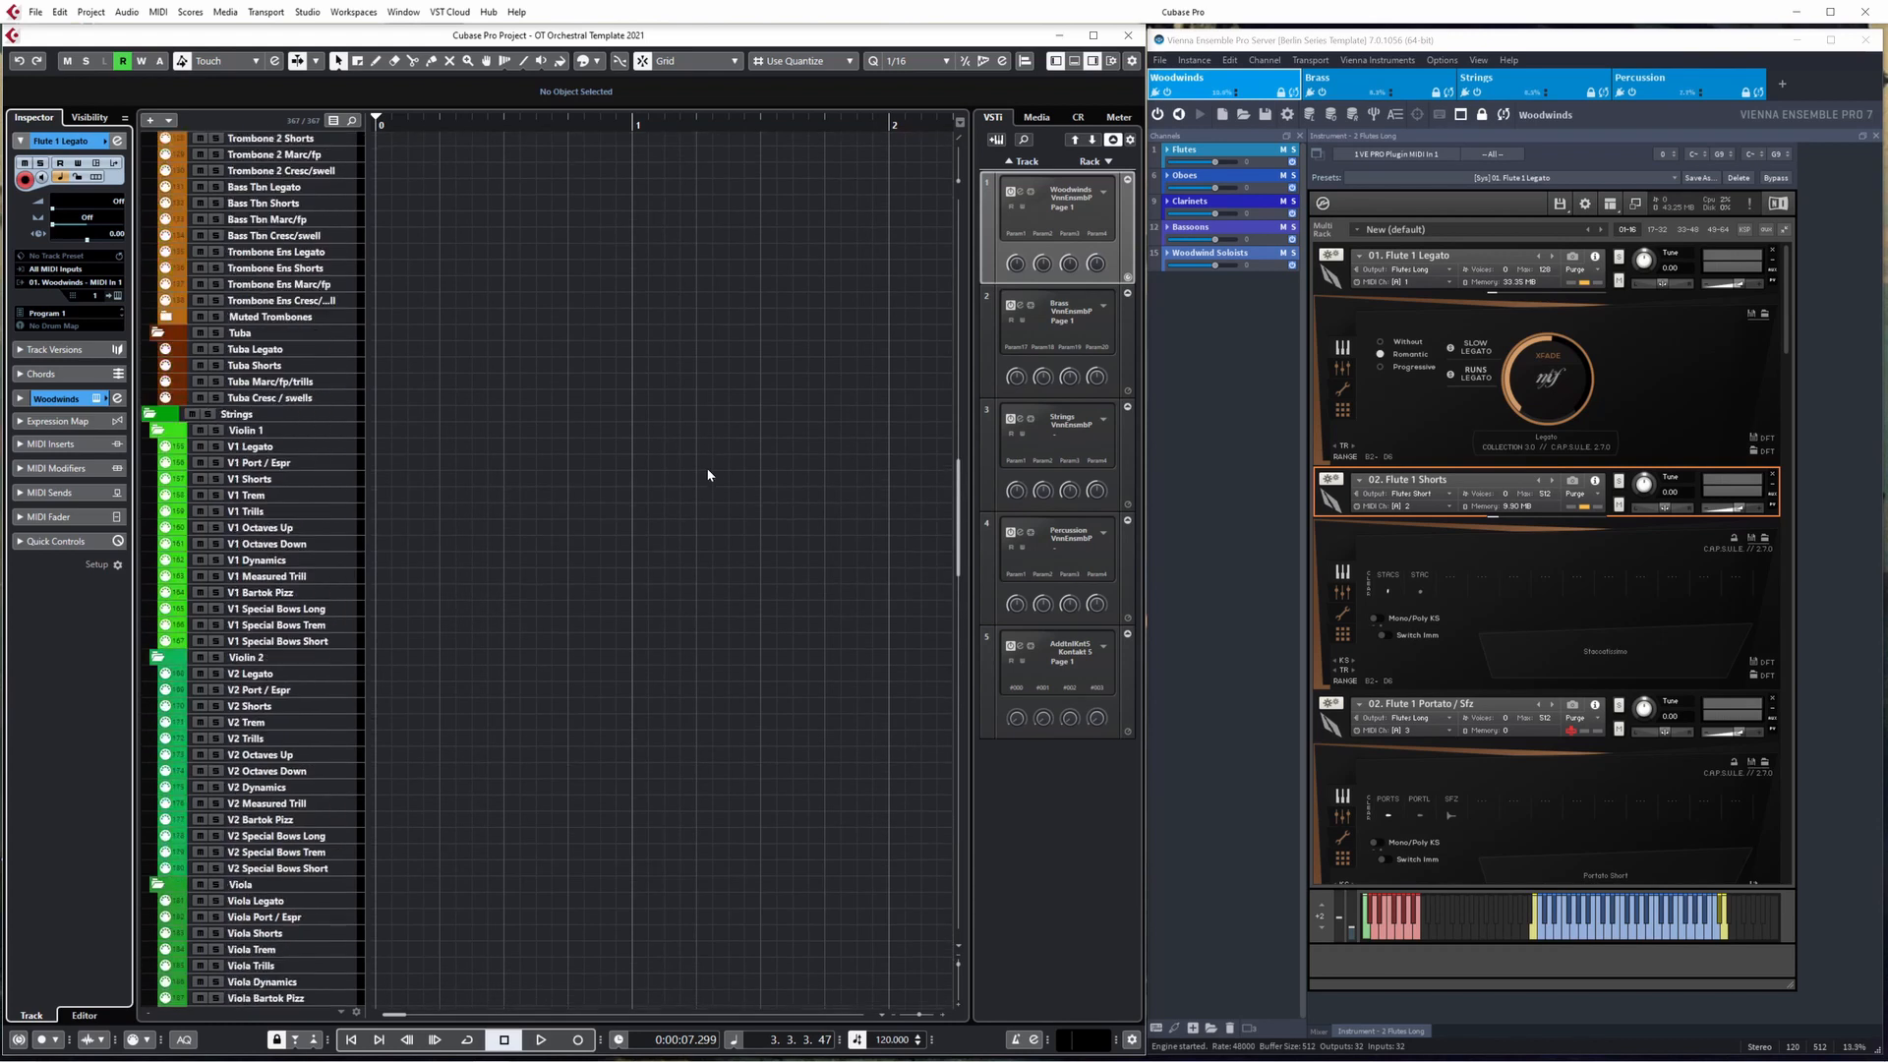
scroll(705, 472, "up", 20)
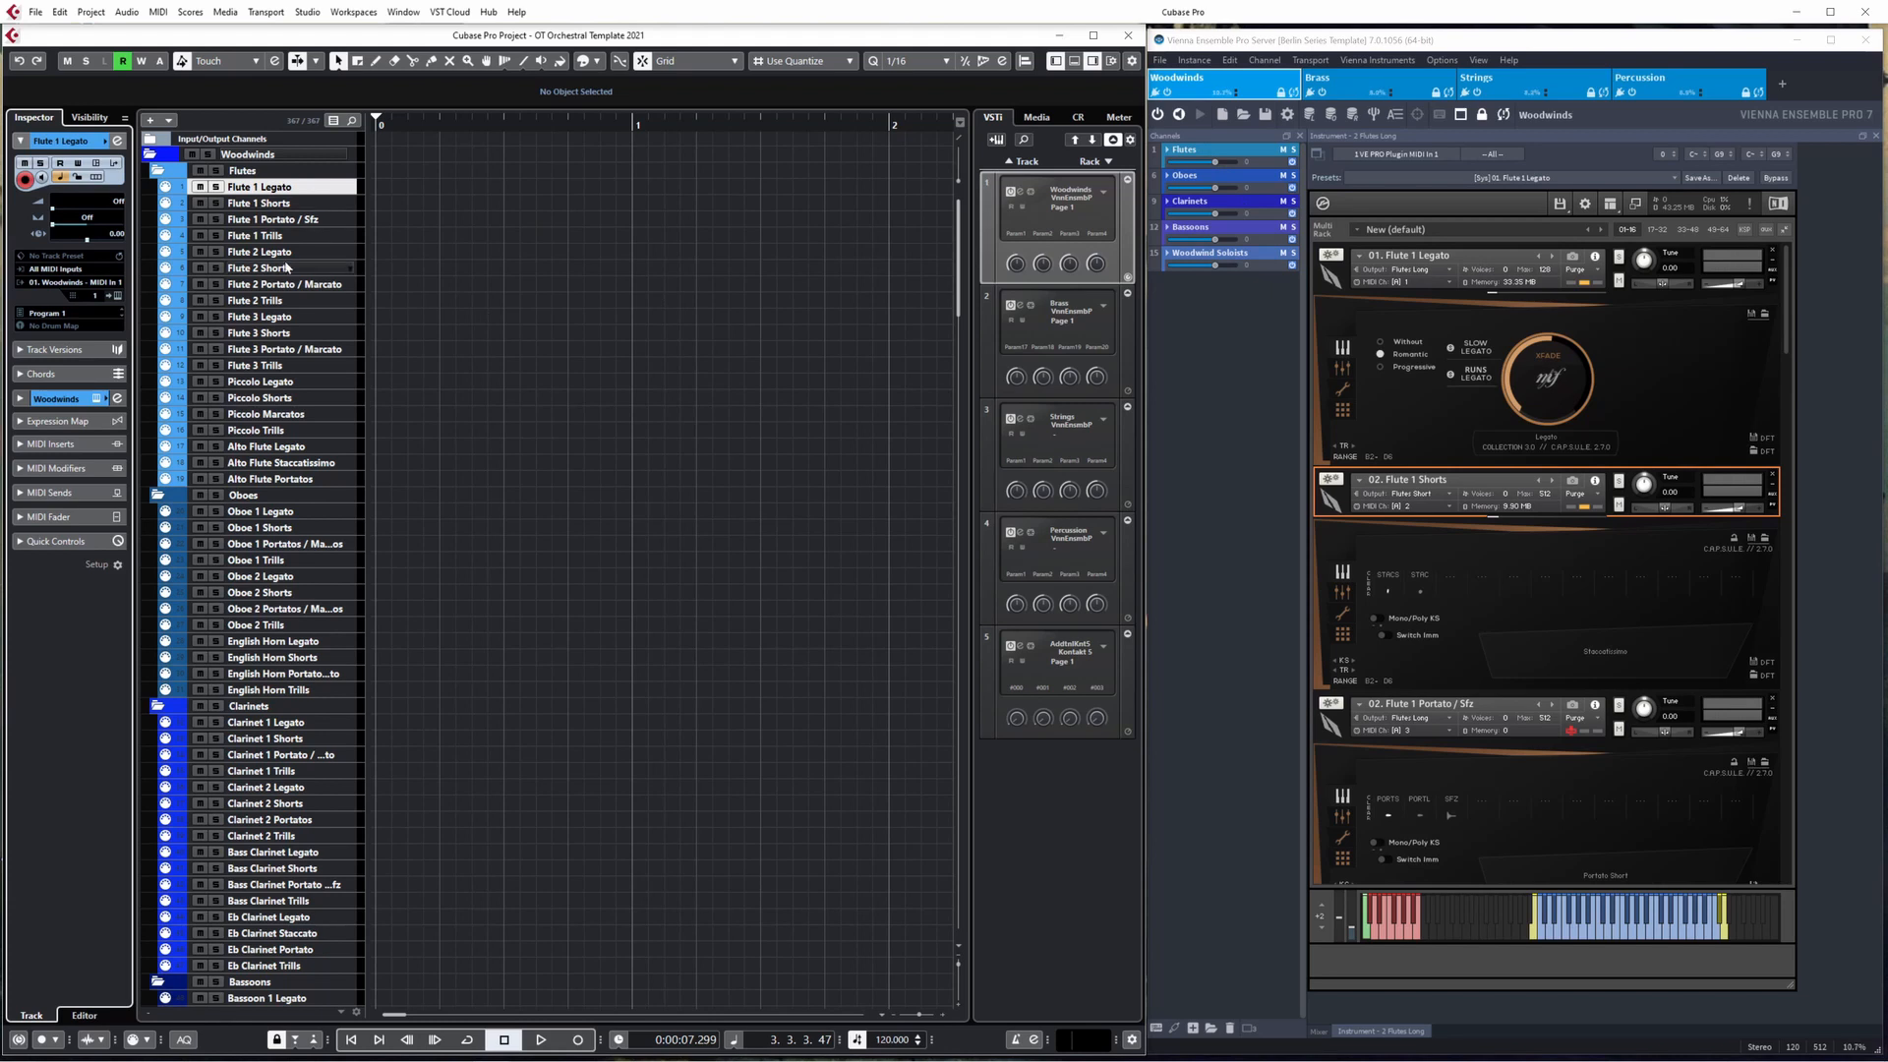
scroll(263, 496, "down", 3)
scroll(263, 497, "down", 2)
scroll(255, 610, "up", 5)
- Expand the Flutes folder in Vienna Ensemble Pro and view the color palette for it without changing the color
left_click(1167, 150)
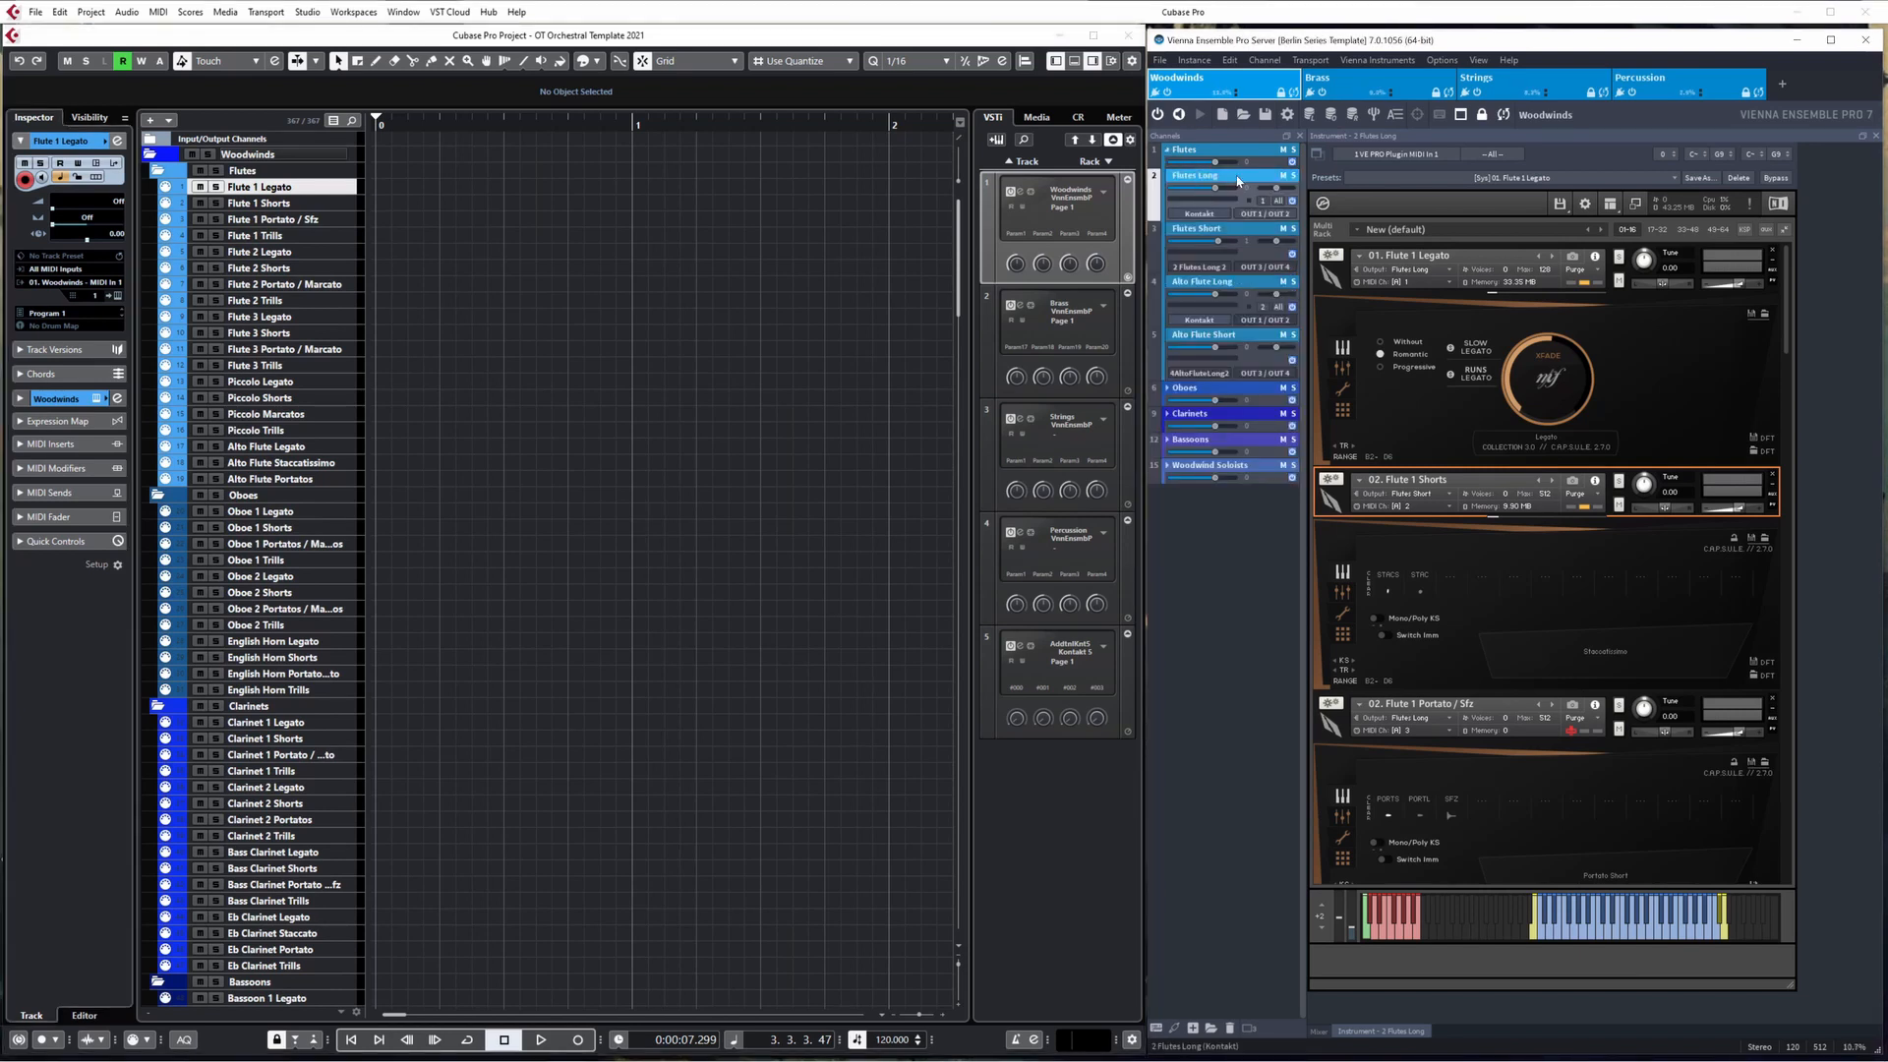
left_click(1220, 149)
left_click(1264, 60)
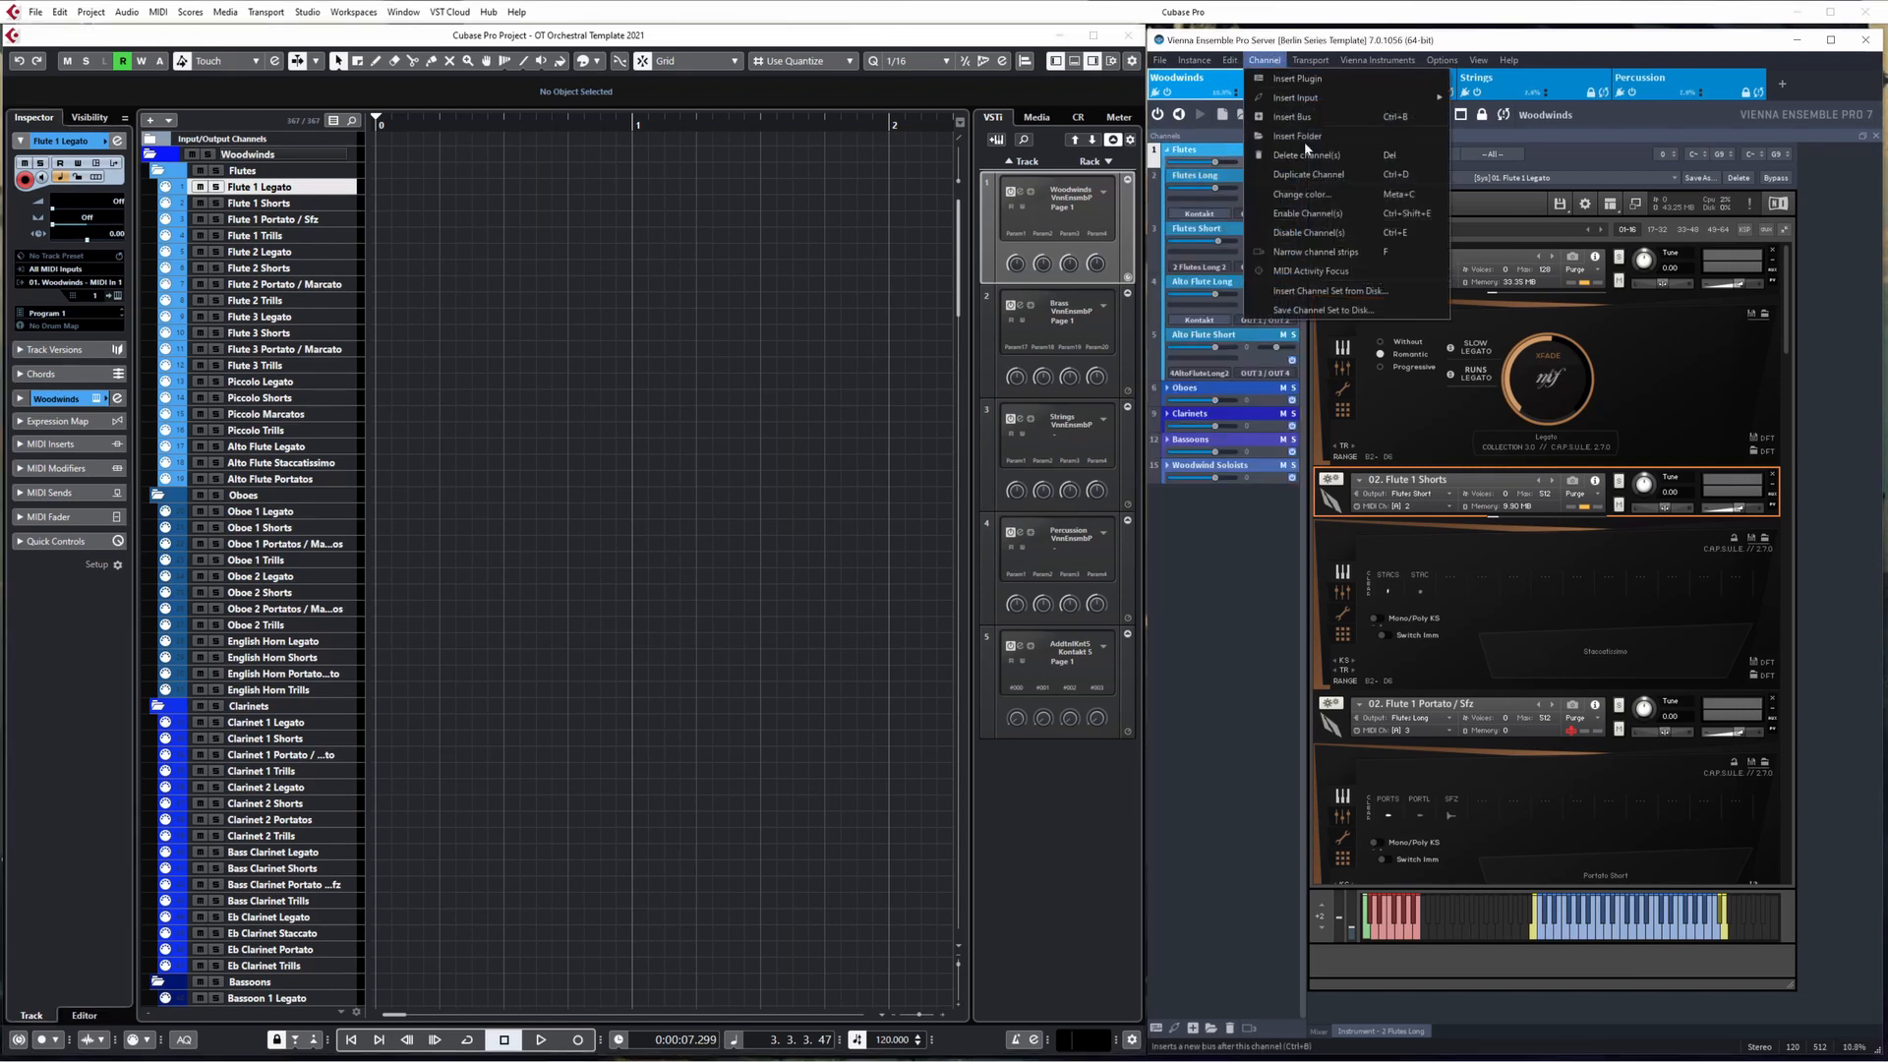
left_click(1302, 194)
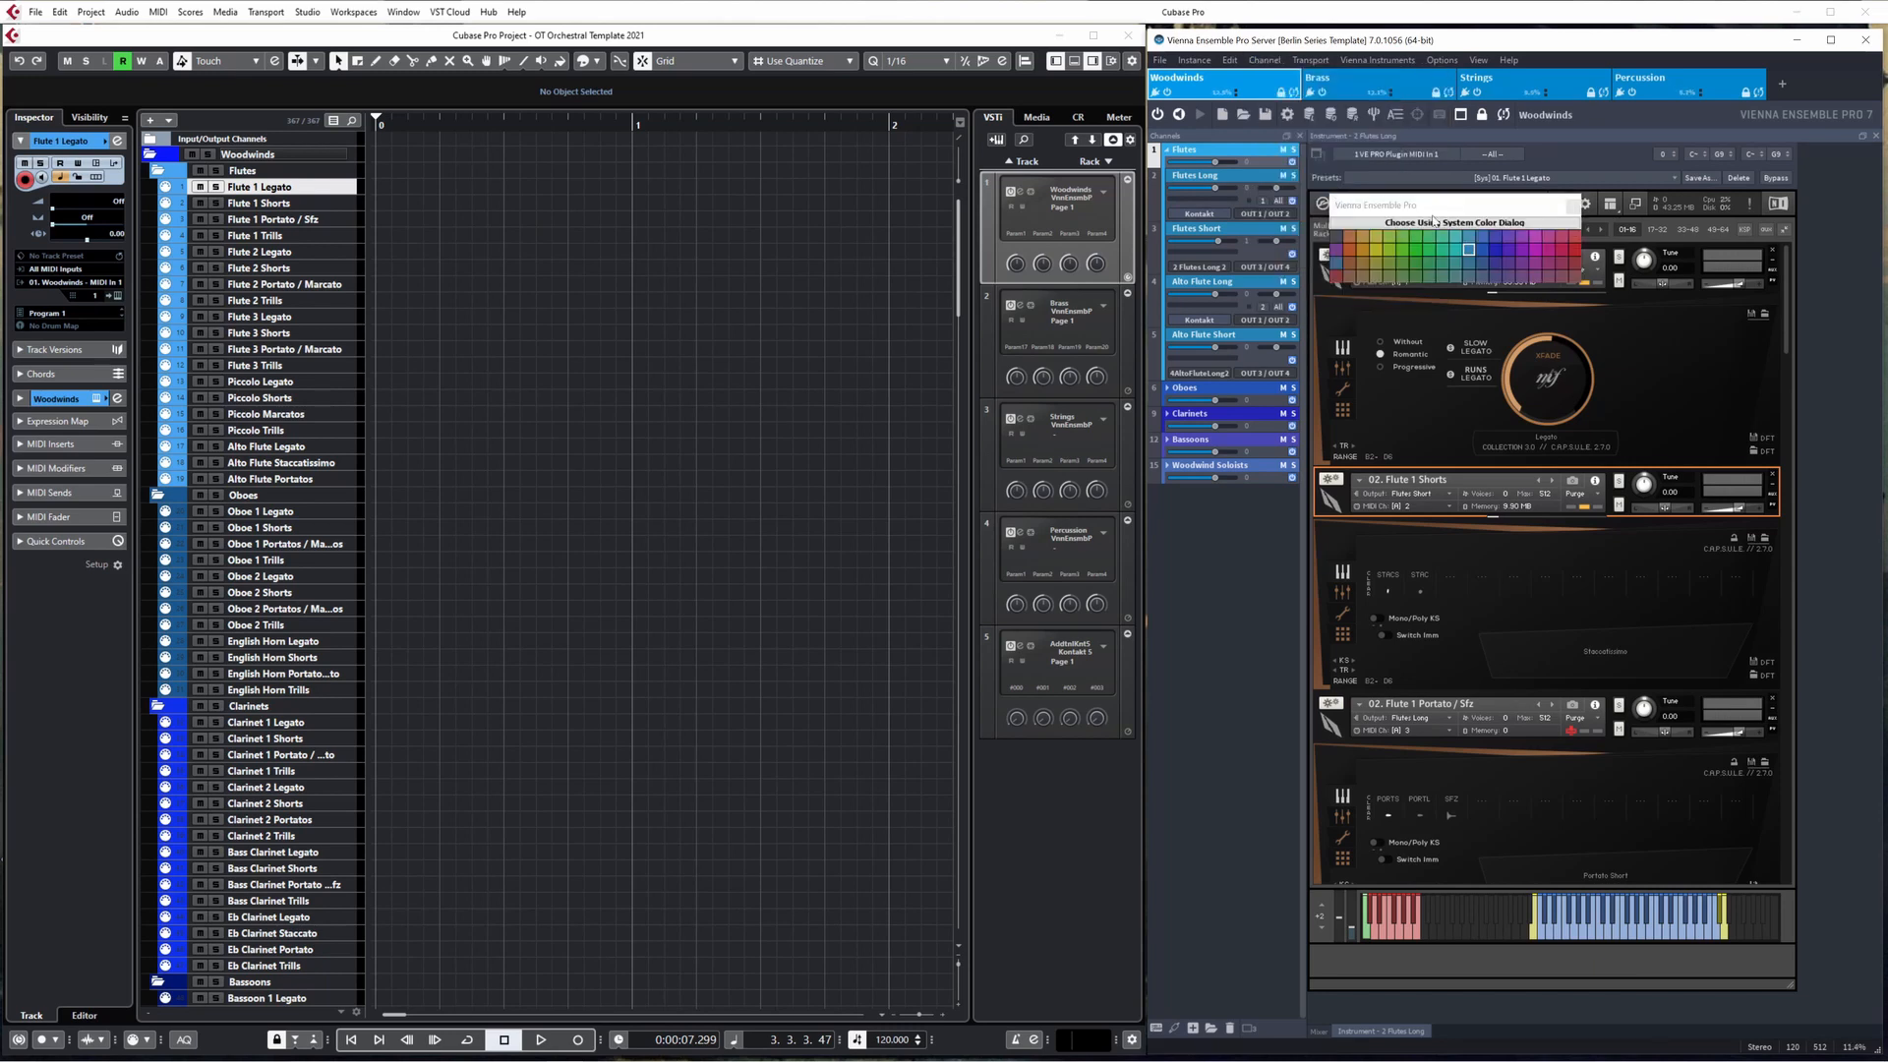
left_click(1574, 206)
left_click(588, 246)
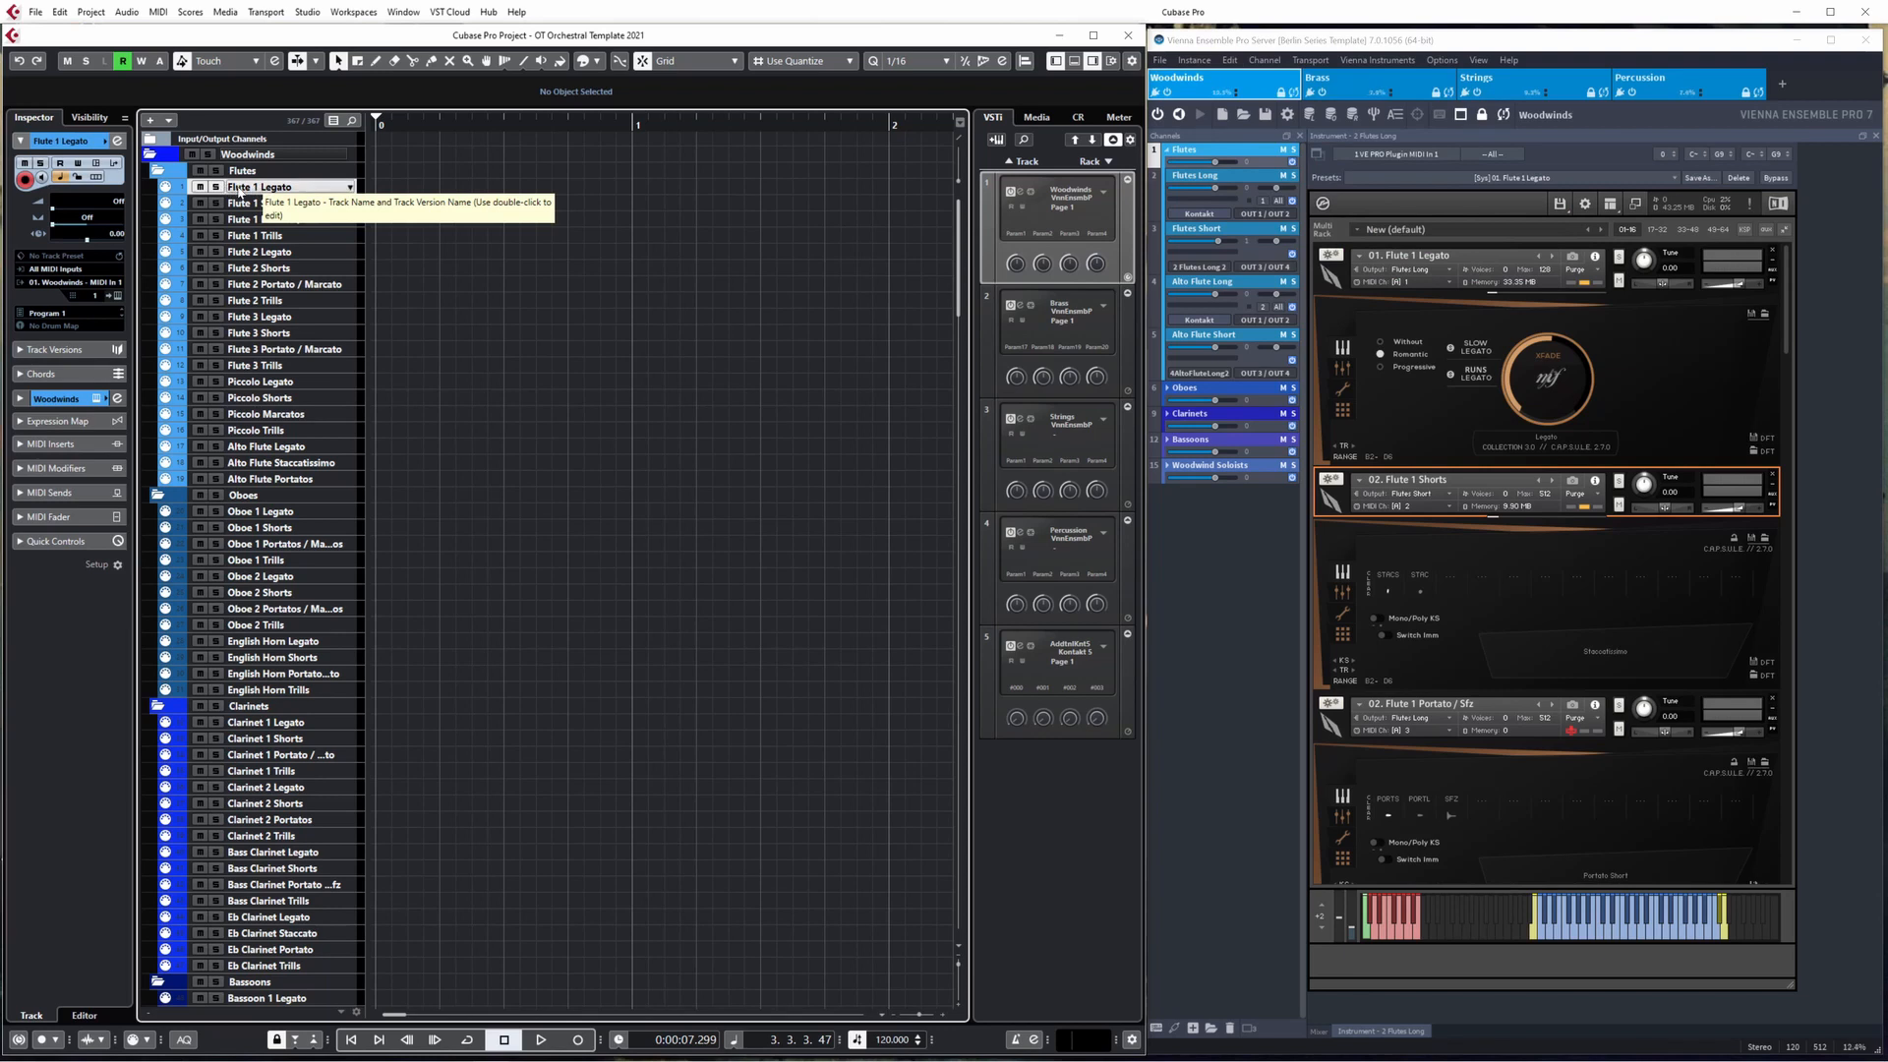
- Inspect the section colors in the Project Colors Setup and the Woodwinds color picker, leaving both without applying changes
left_click(92, 12)
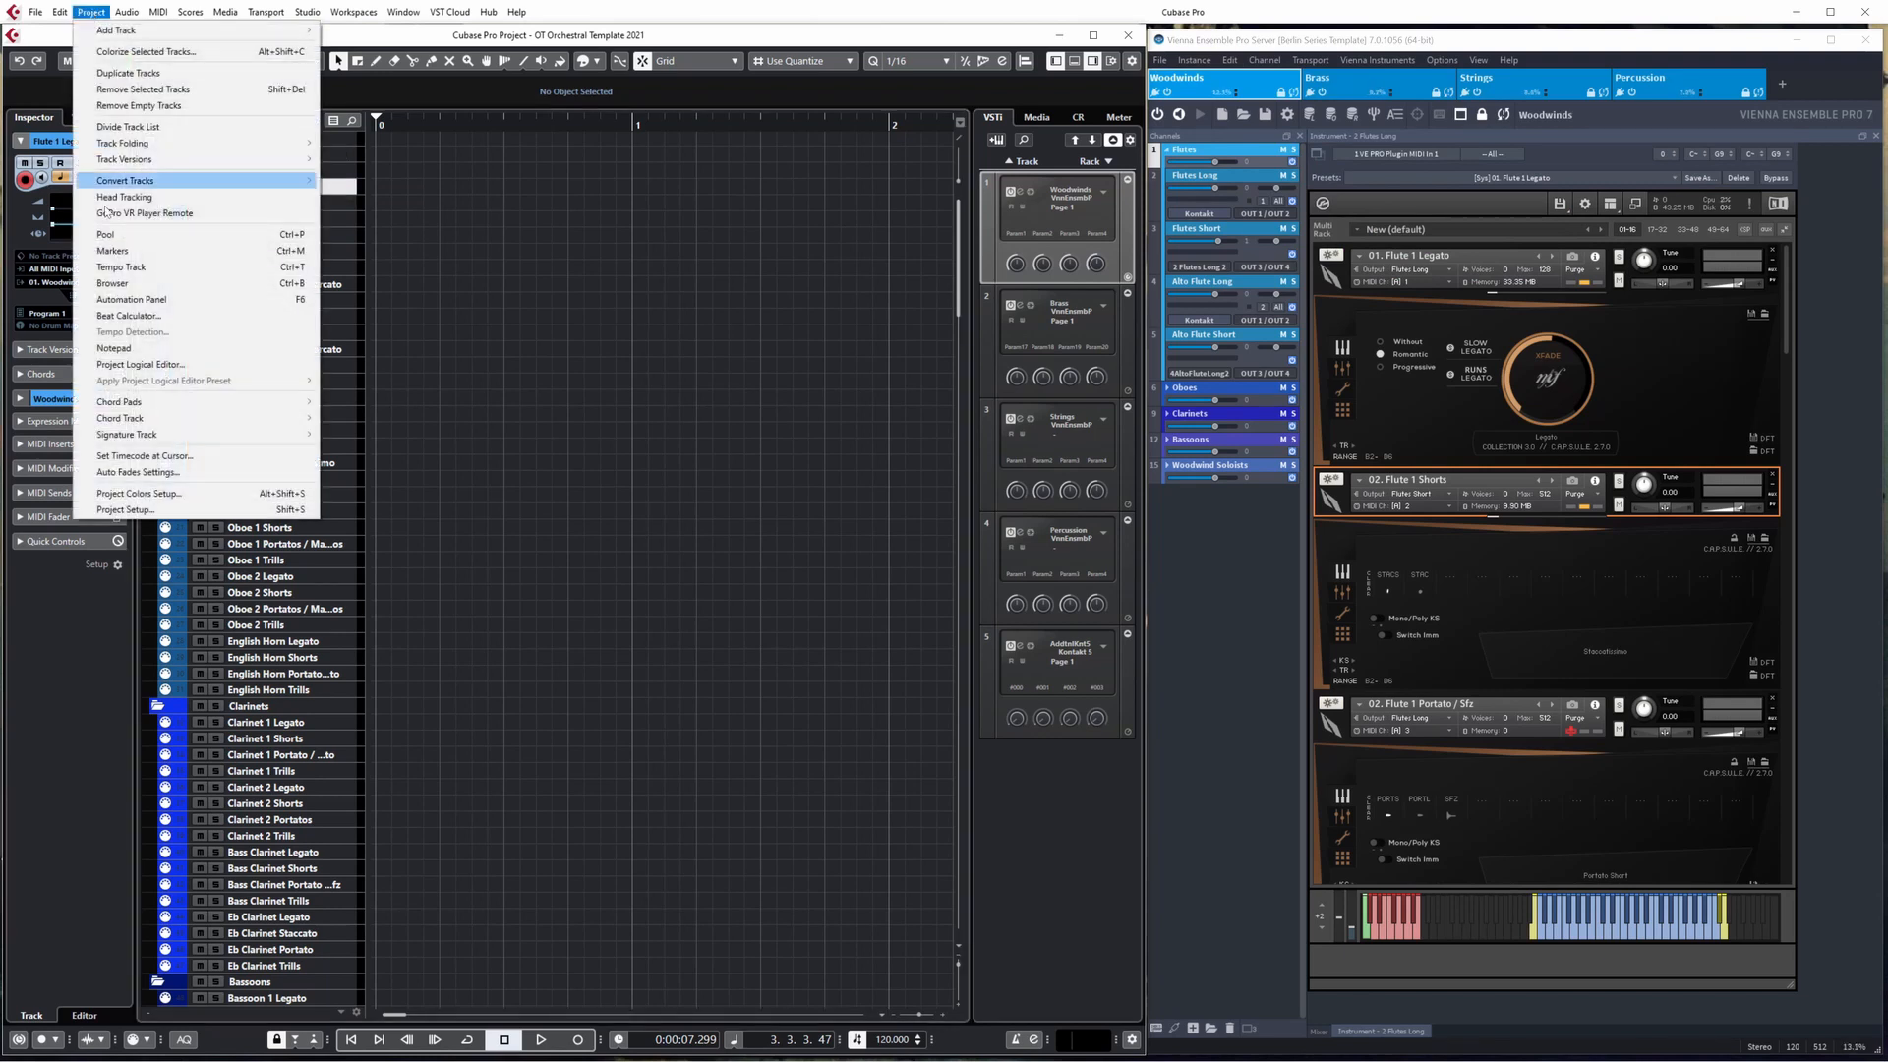
left_click(134, 491)
scroll(930, 509, "down", 5)
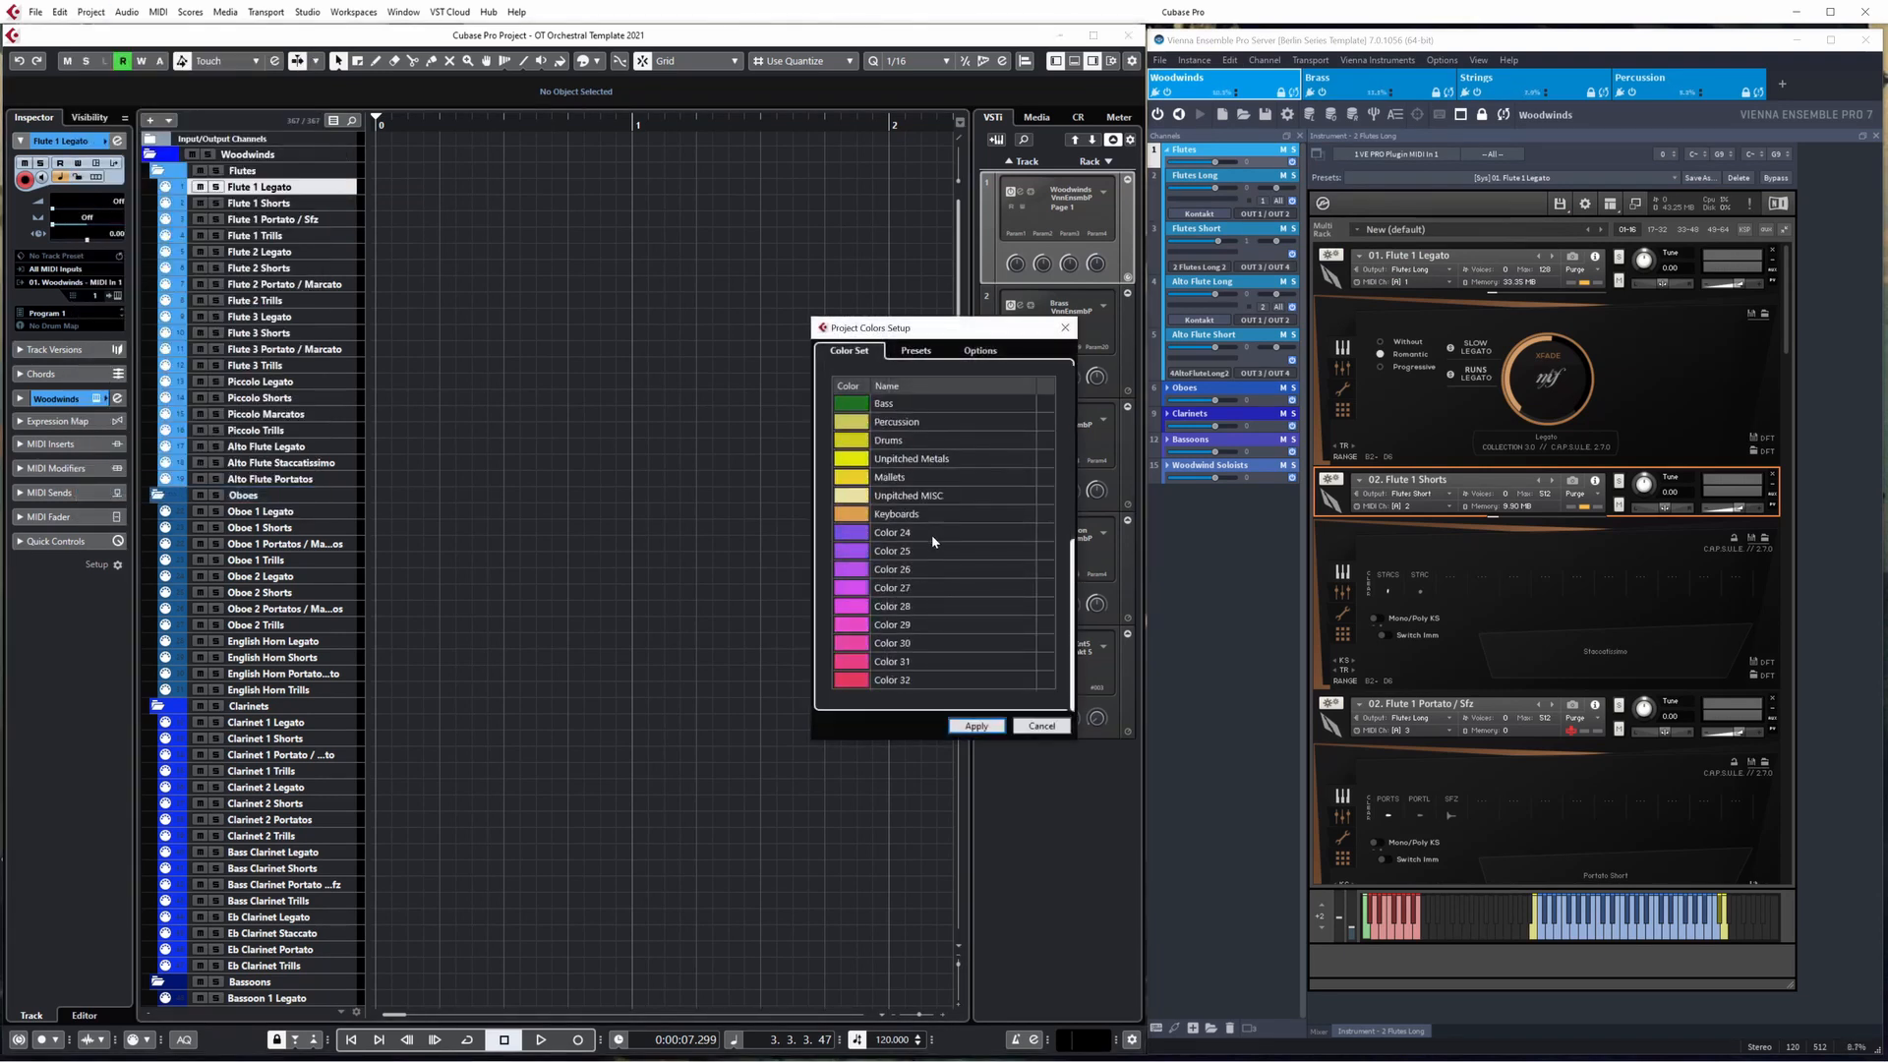
scroll(931, 534, "up", 5)
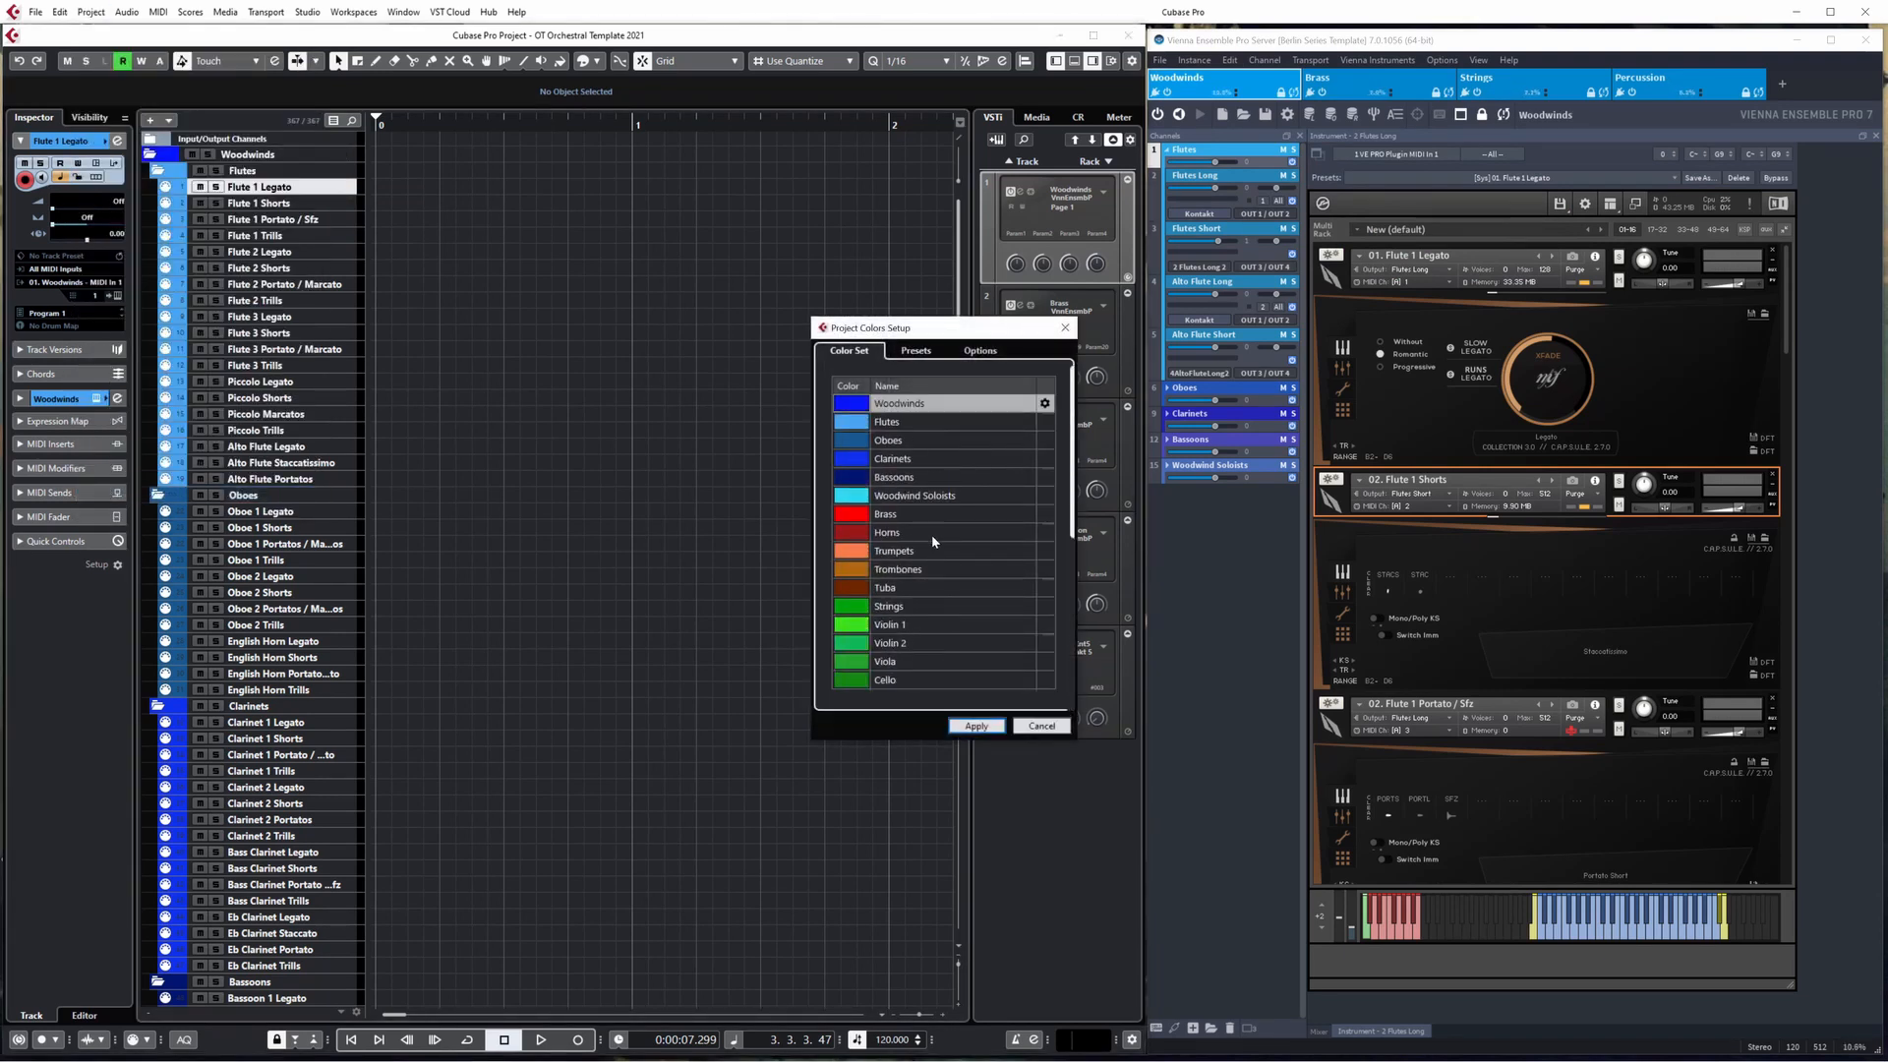
left_click(853, 405)
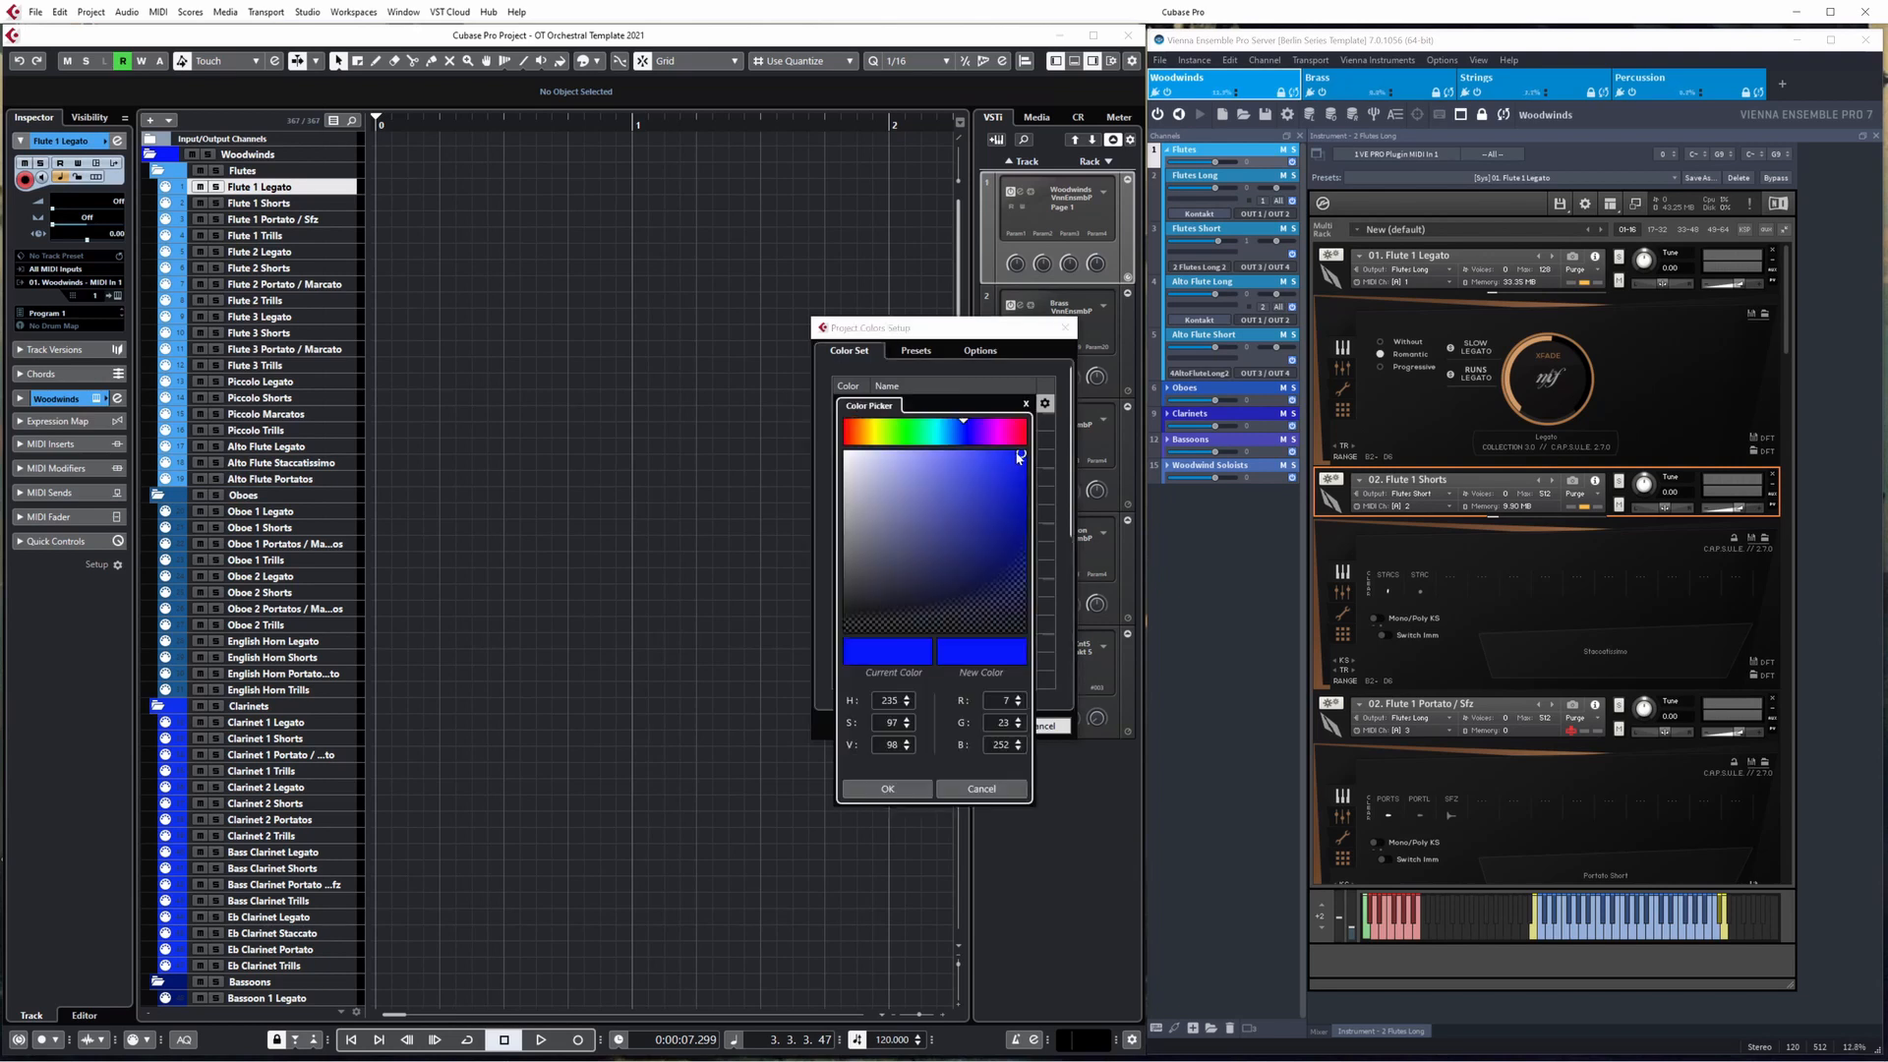
left_click(1026, 403)
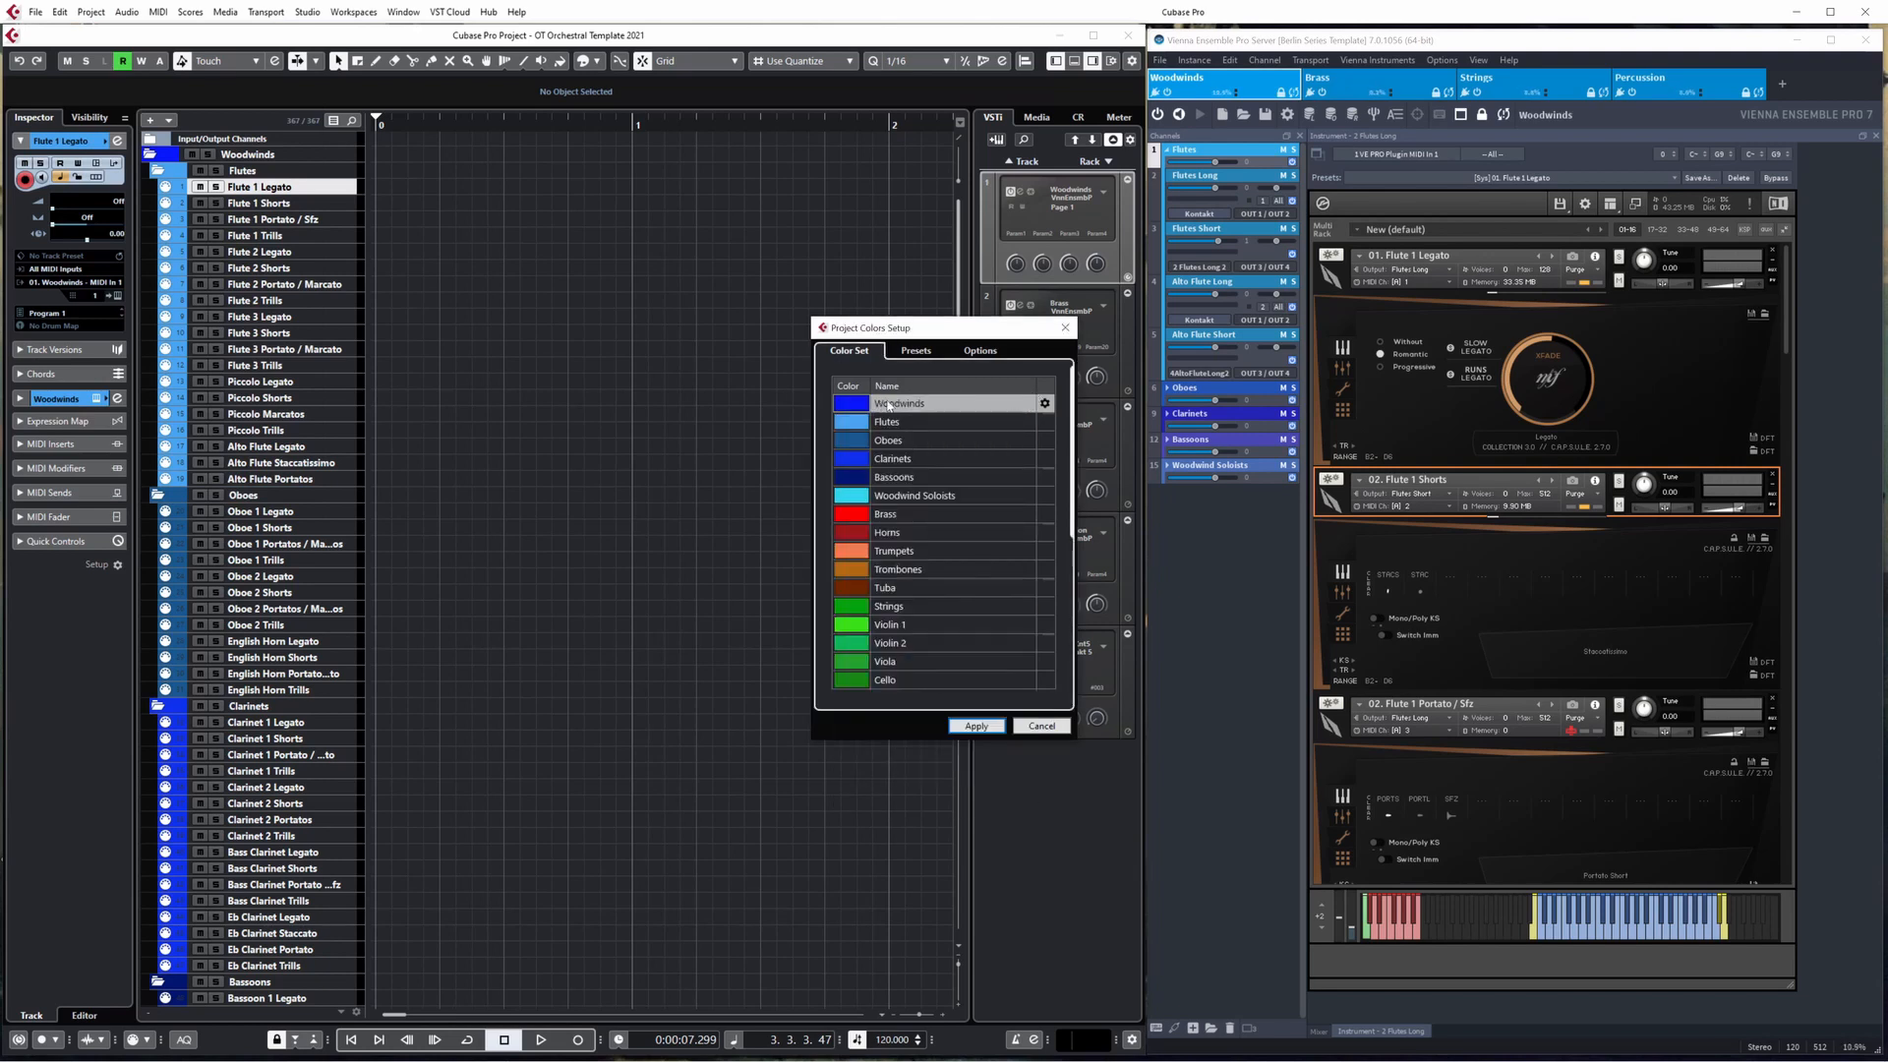
left_click(1041, 725)
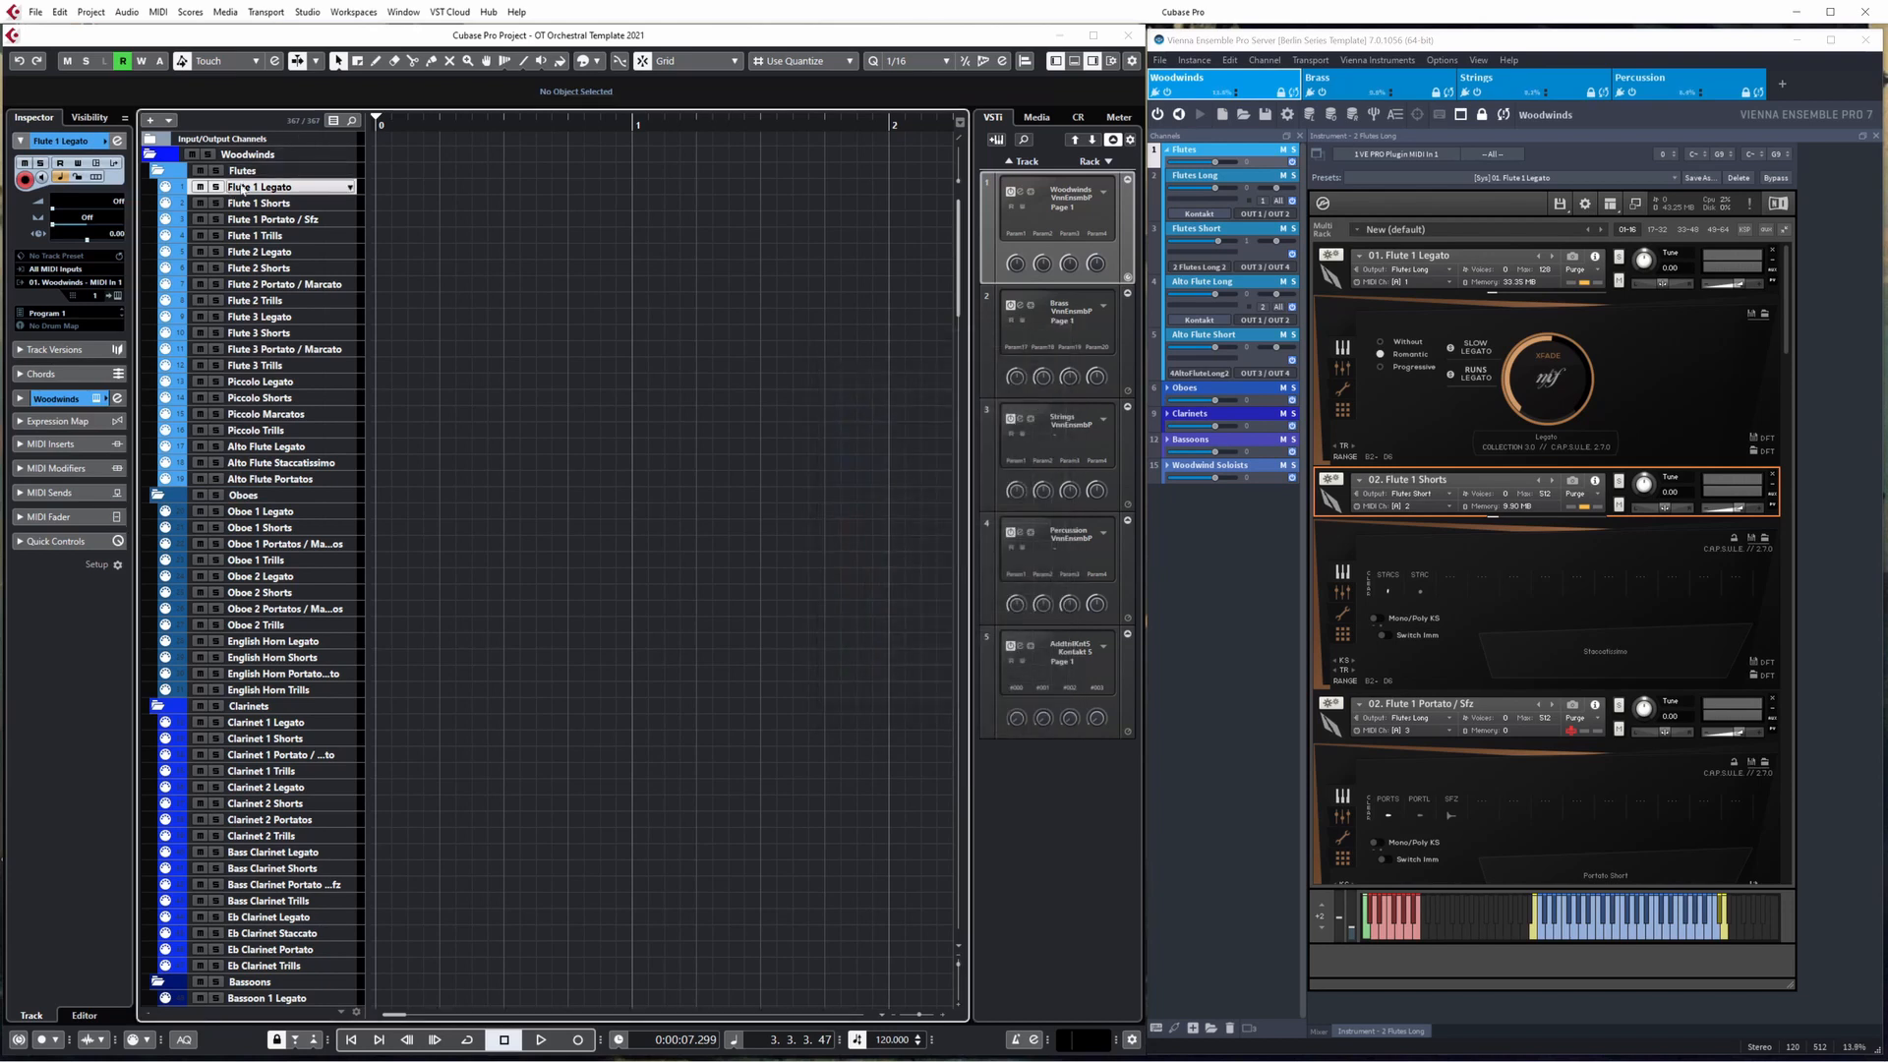
- Colorize the selected Flute 1 Legato track with the light blue Flutes color
left_click(599, 62)
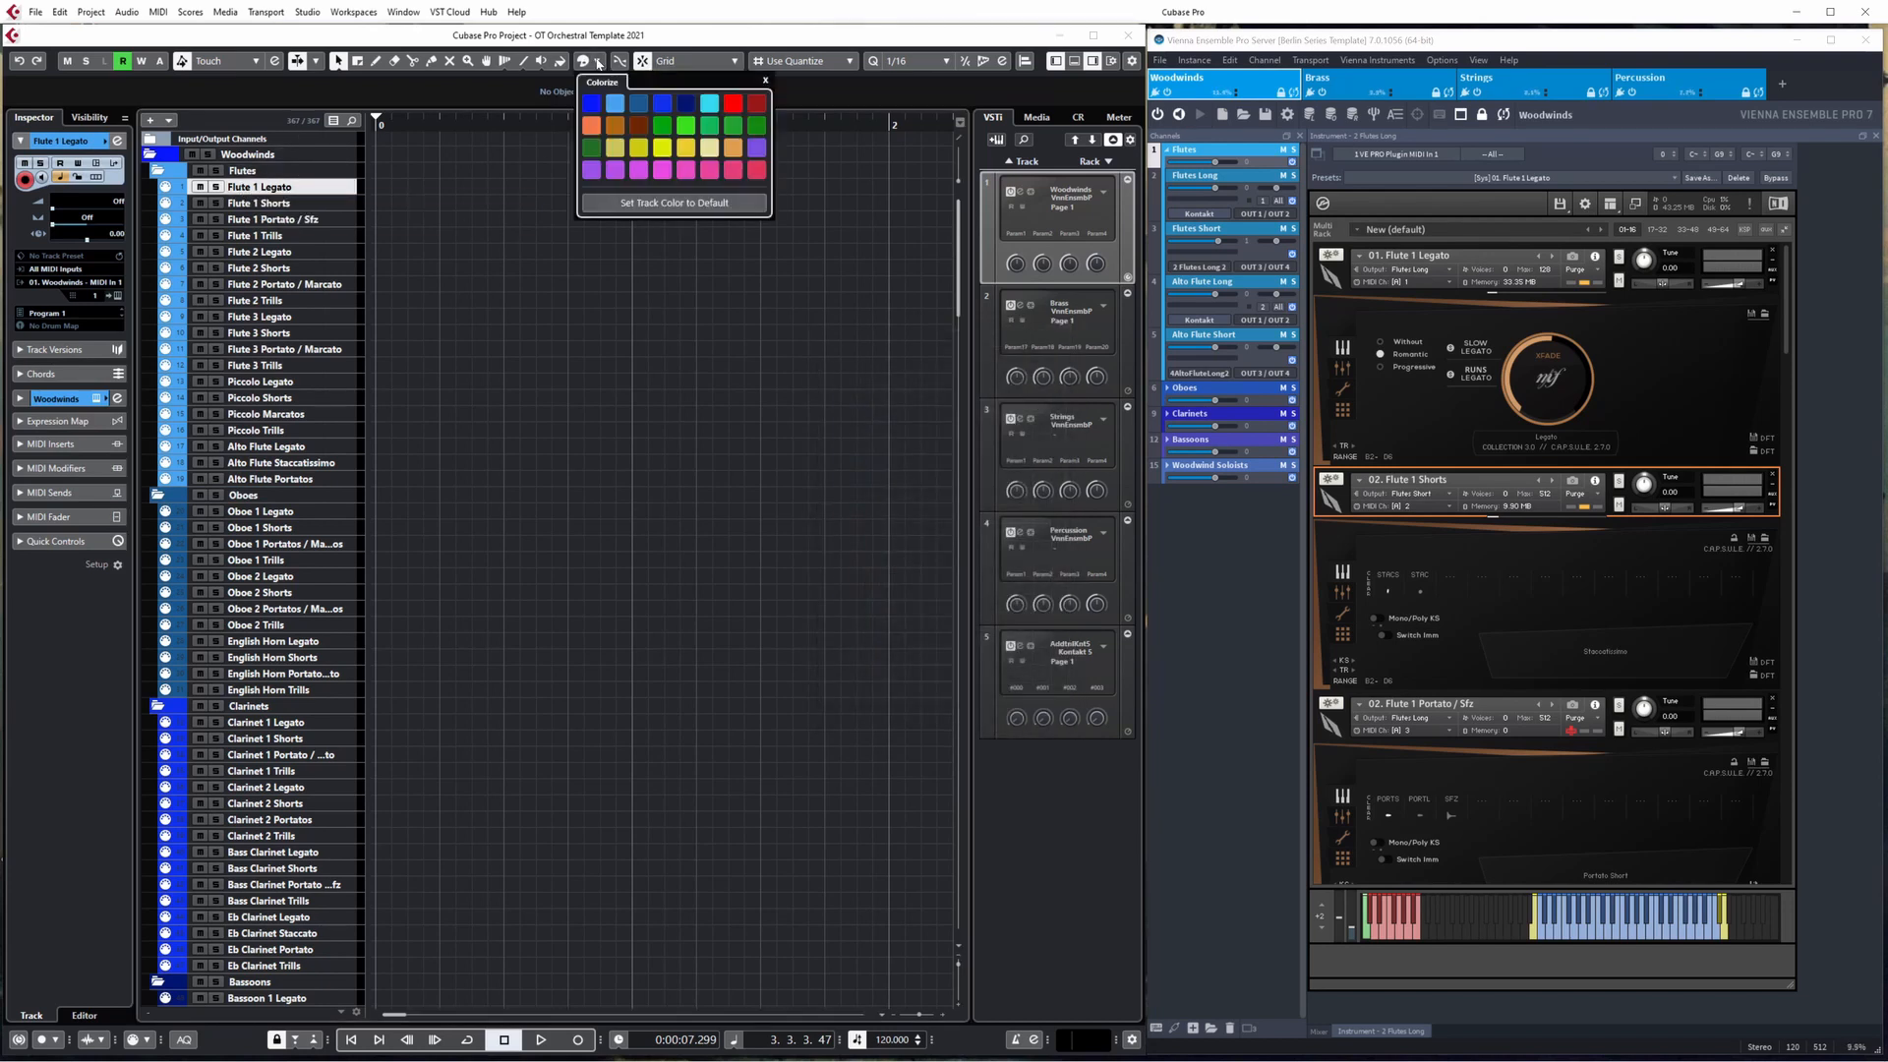
left_click(615, 108)
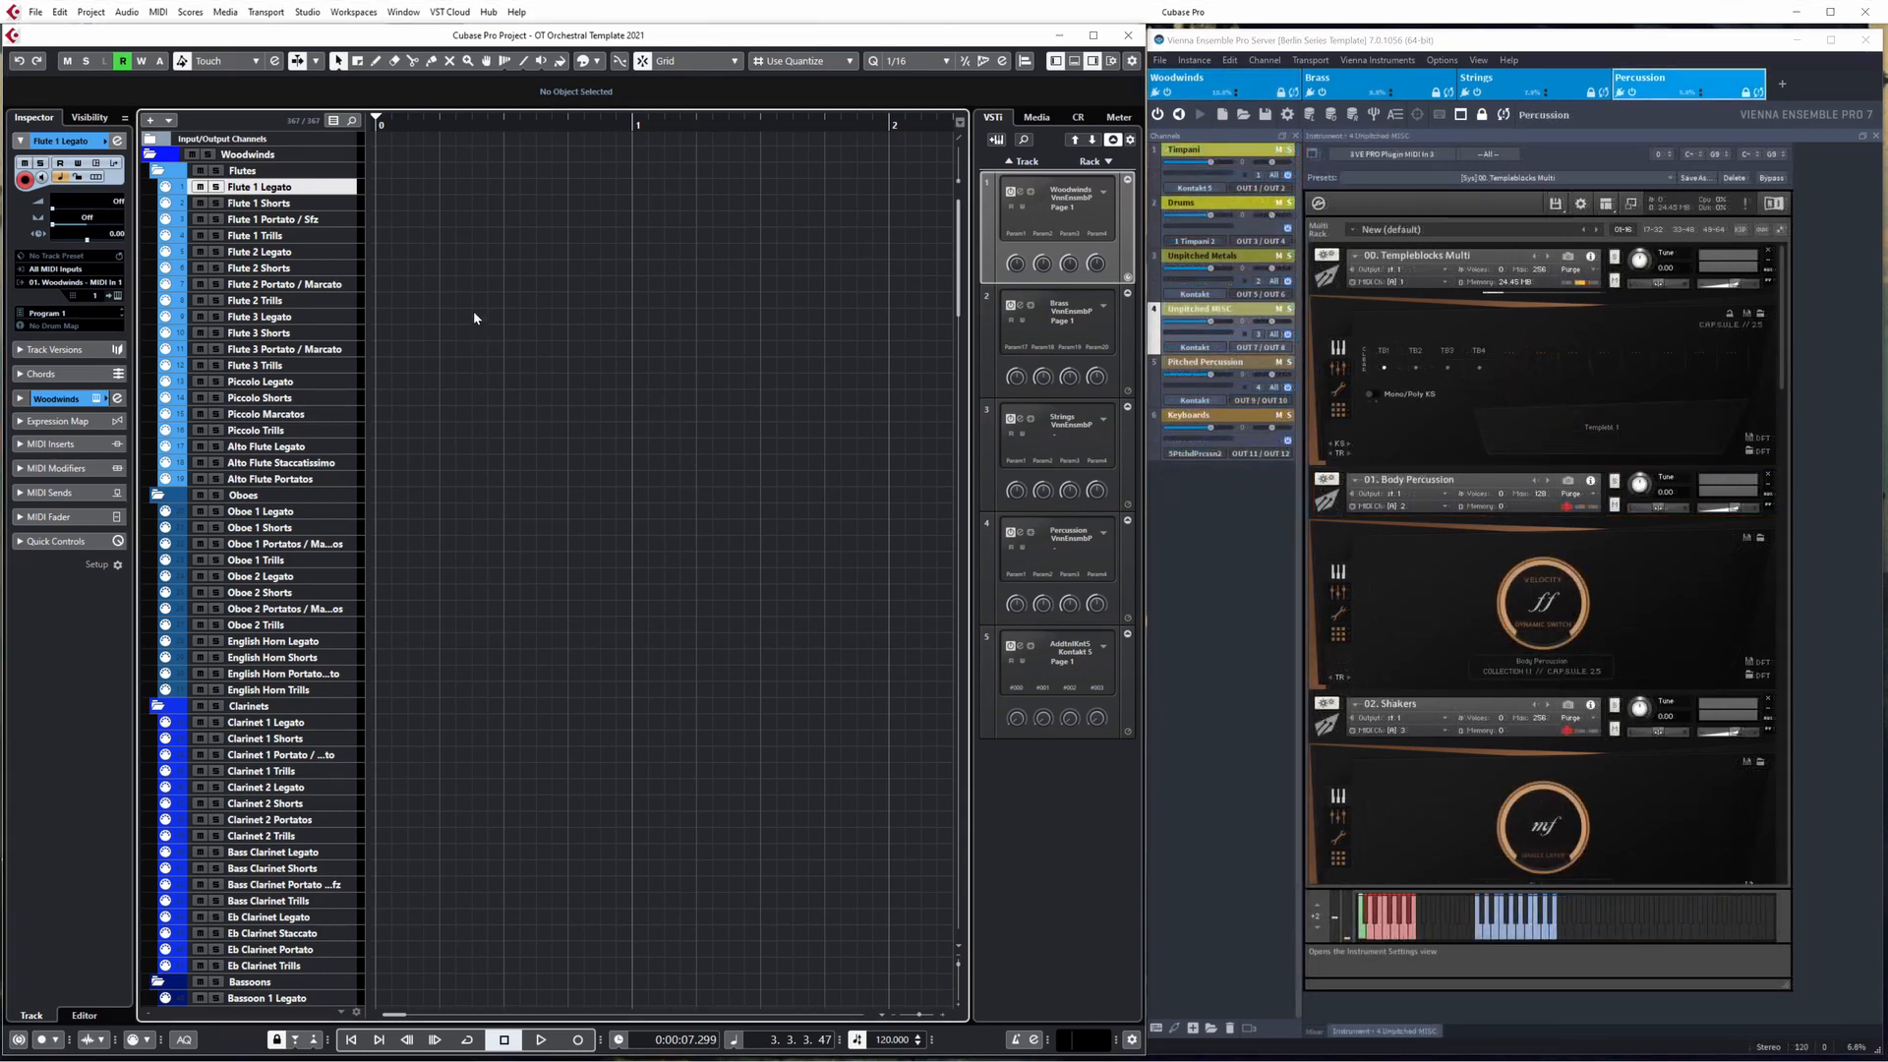
- Review the template's track list from the woodwind folders through the VST instrument outputs to the group tracks
scroll(452, 288, "down", 5)
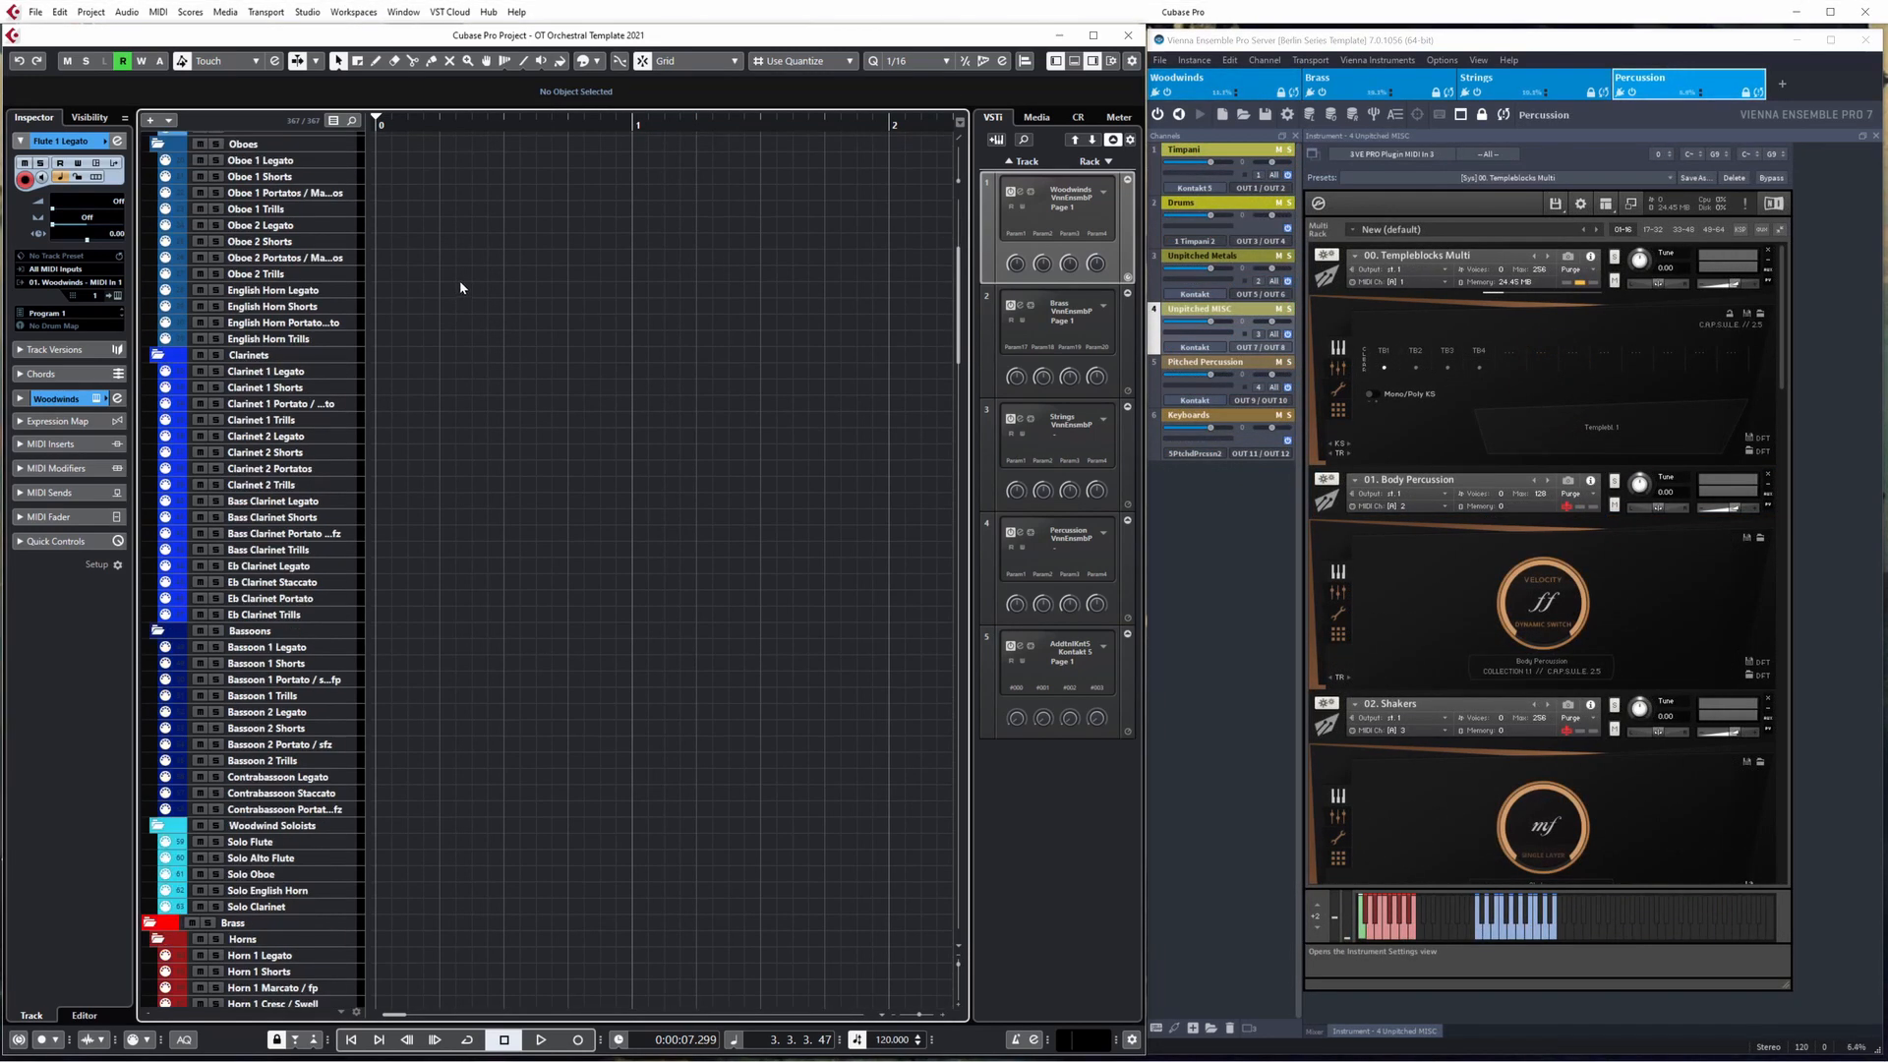
scroll(461, 285, "down", 10)
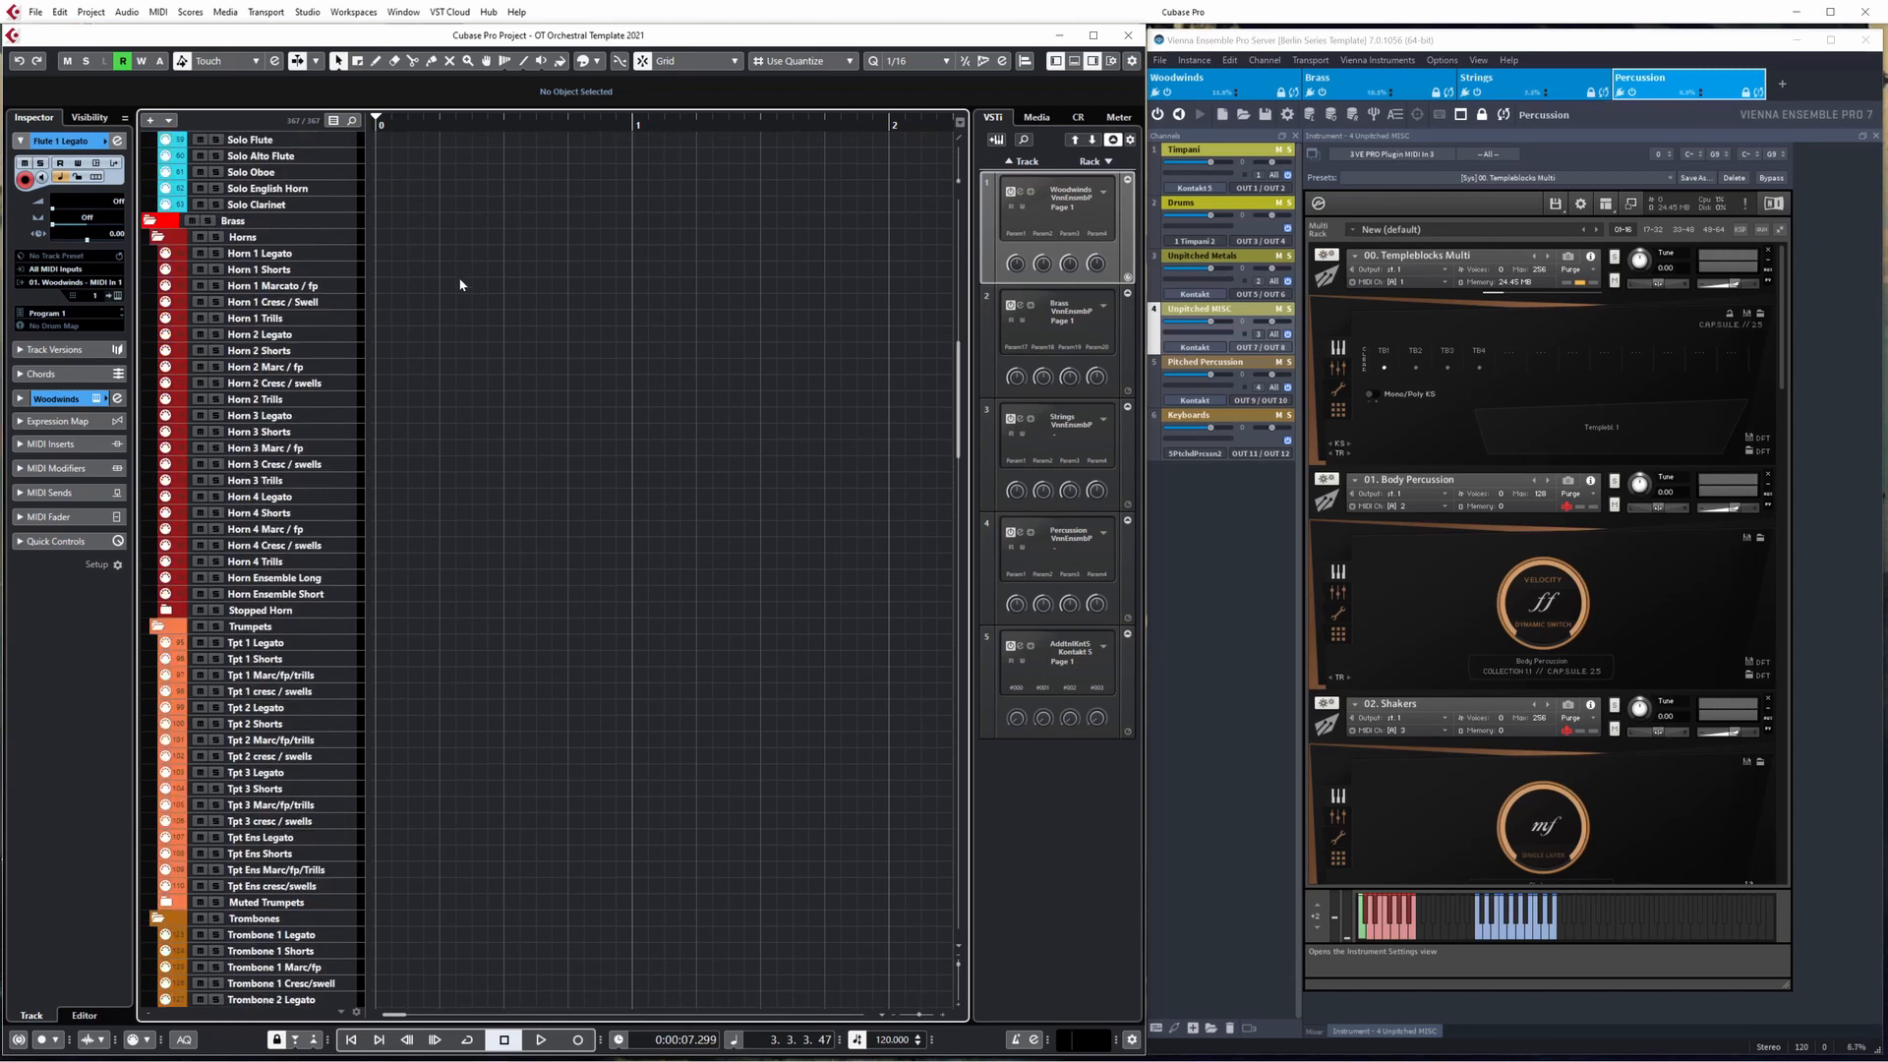
scroll(460, 285, "down", 20)
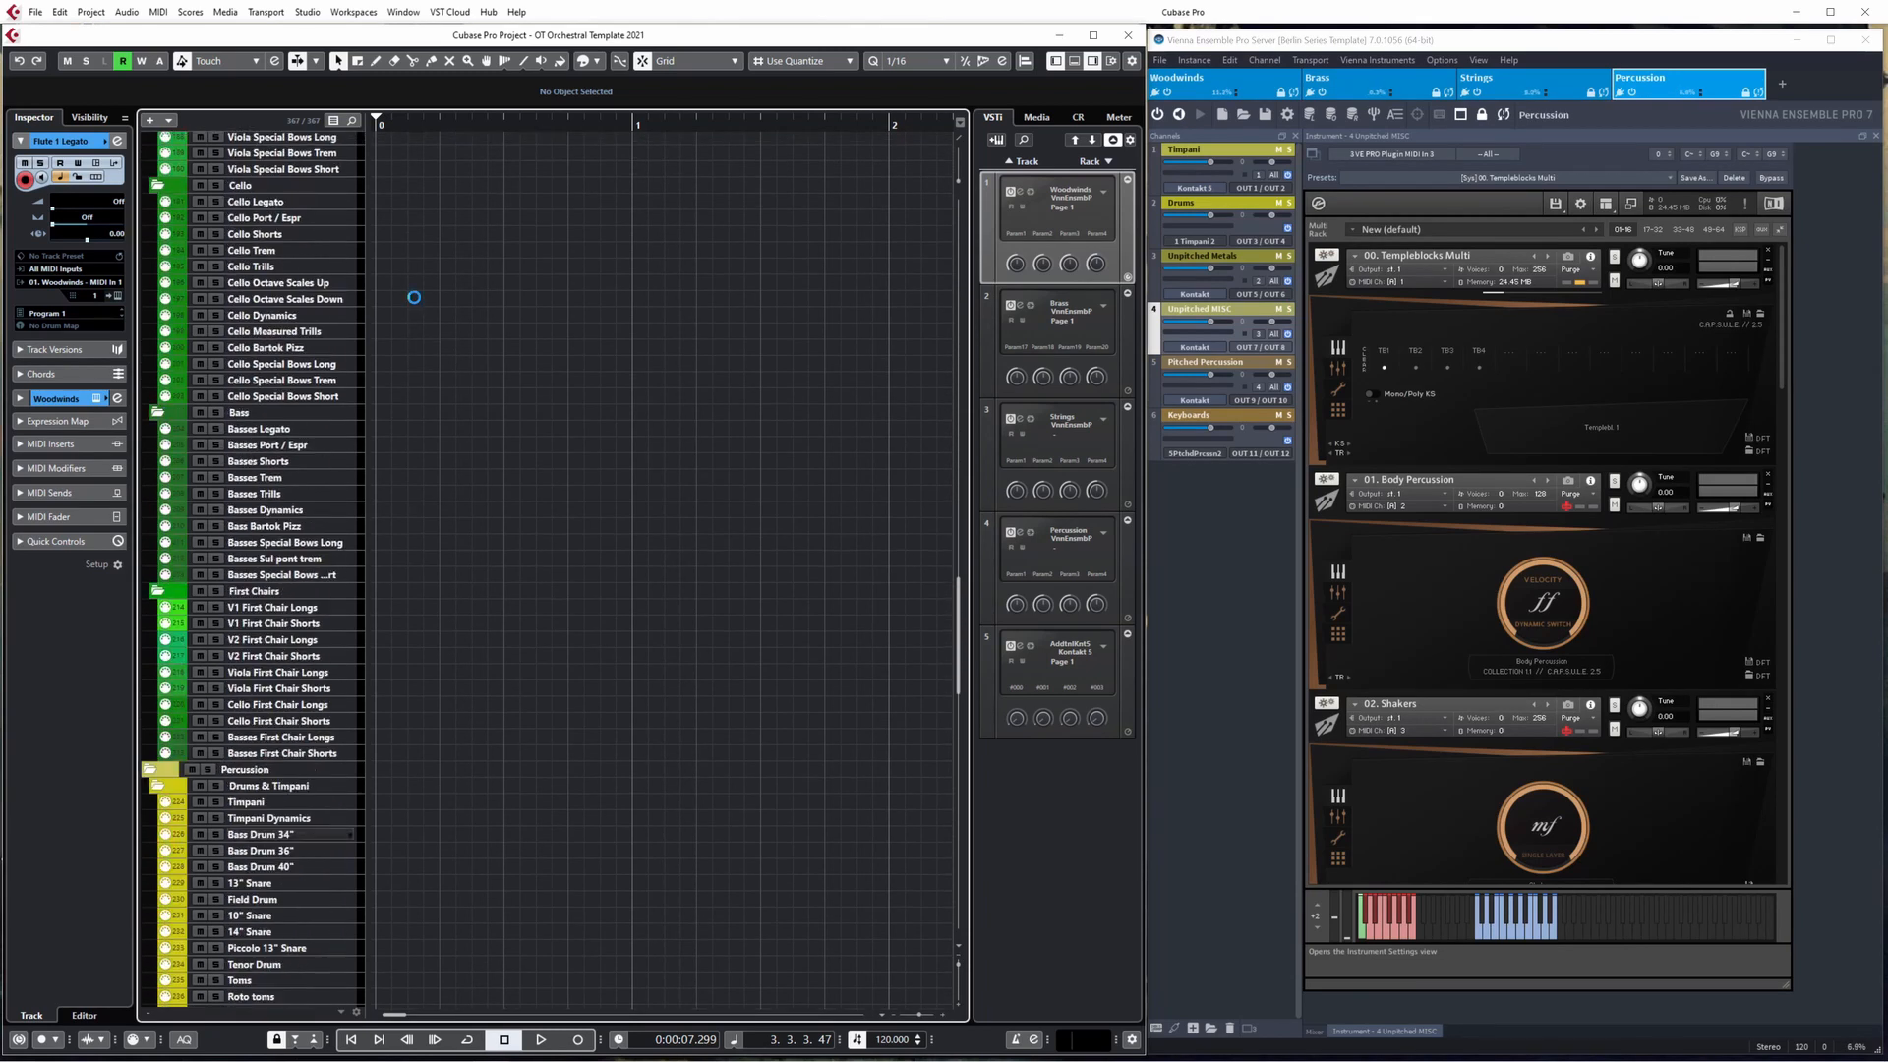
scroll(413, 306, "down", 12)
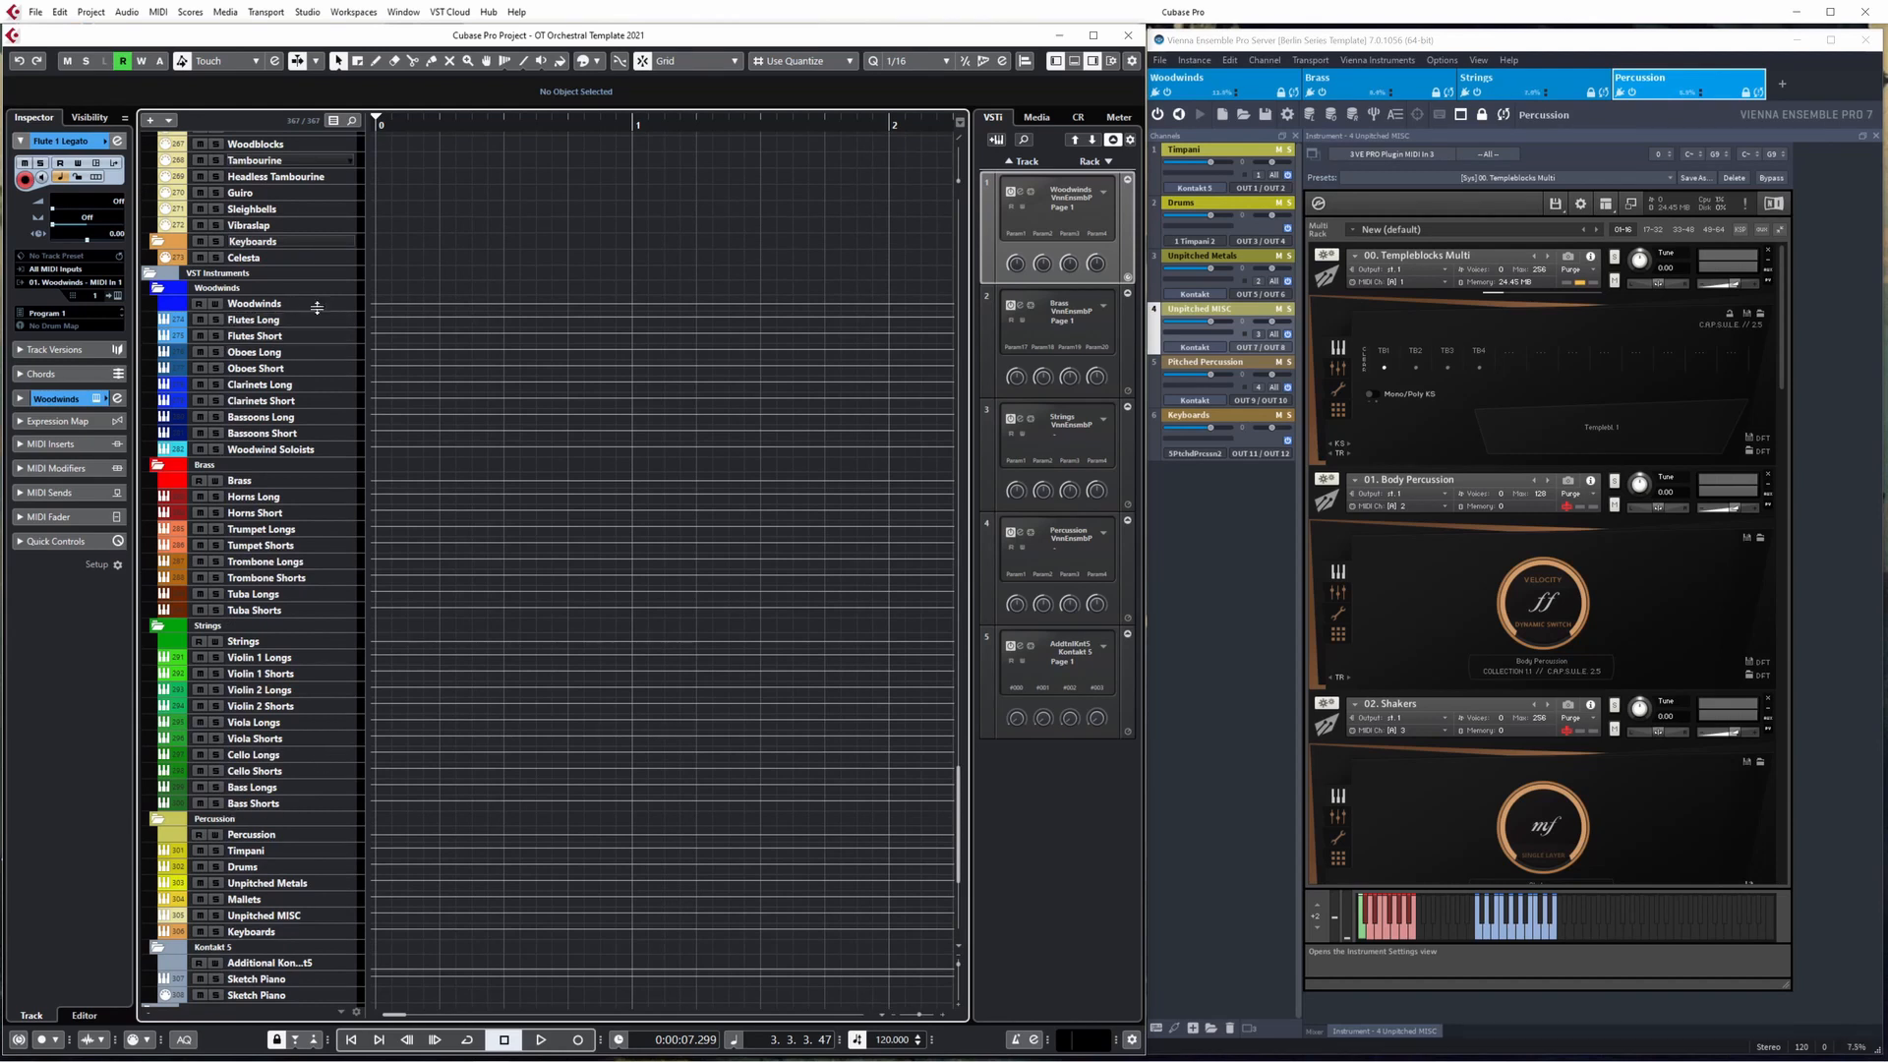
scroll(246, 336, "down", 3)
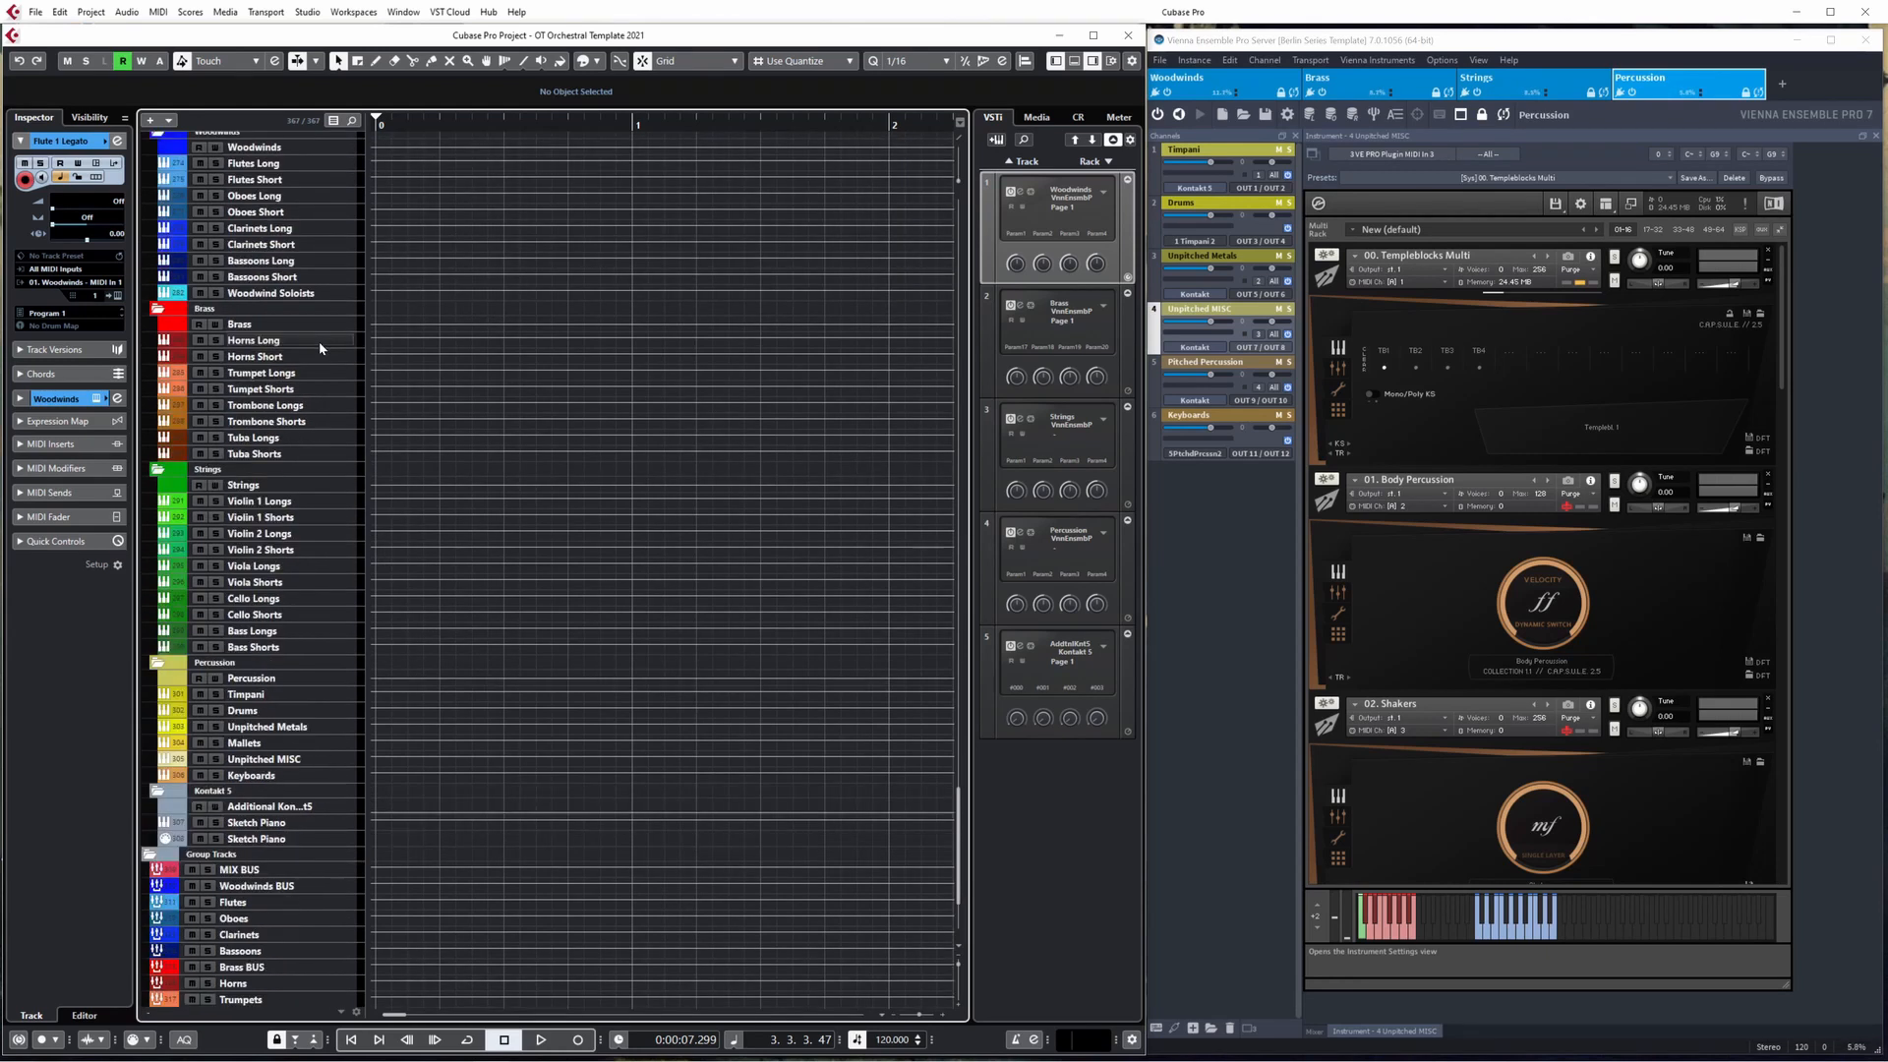
scroll(246, 373, "up", 3)
scroll(246, 411, "down", 3)
scroll(241, 649, "down", 3)
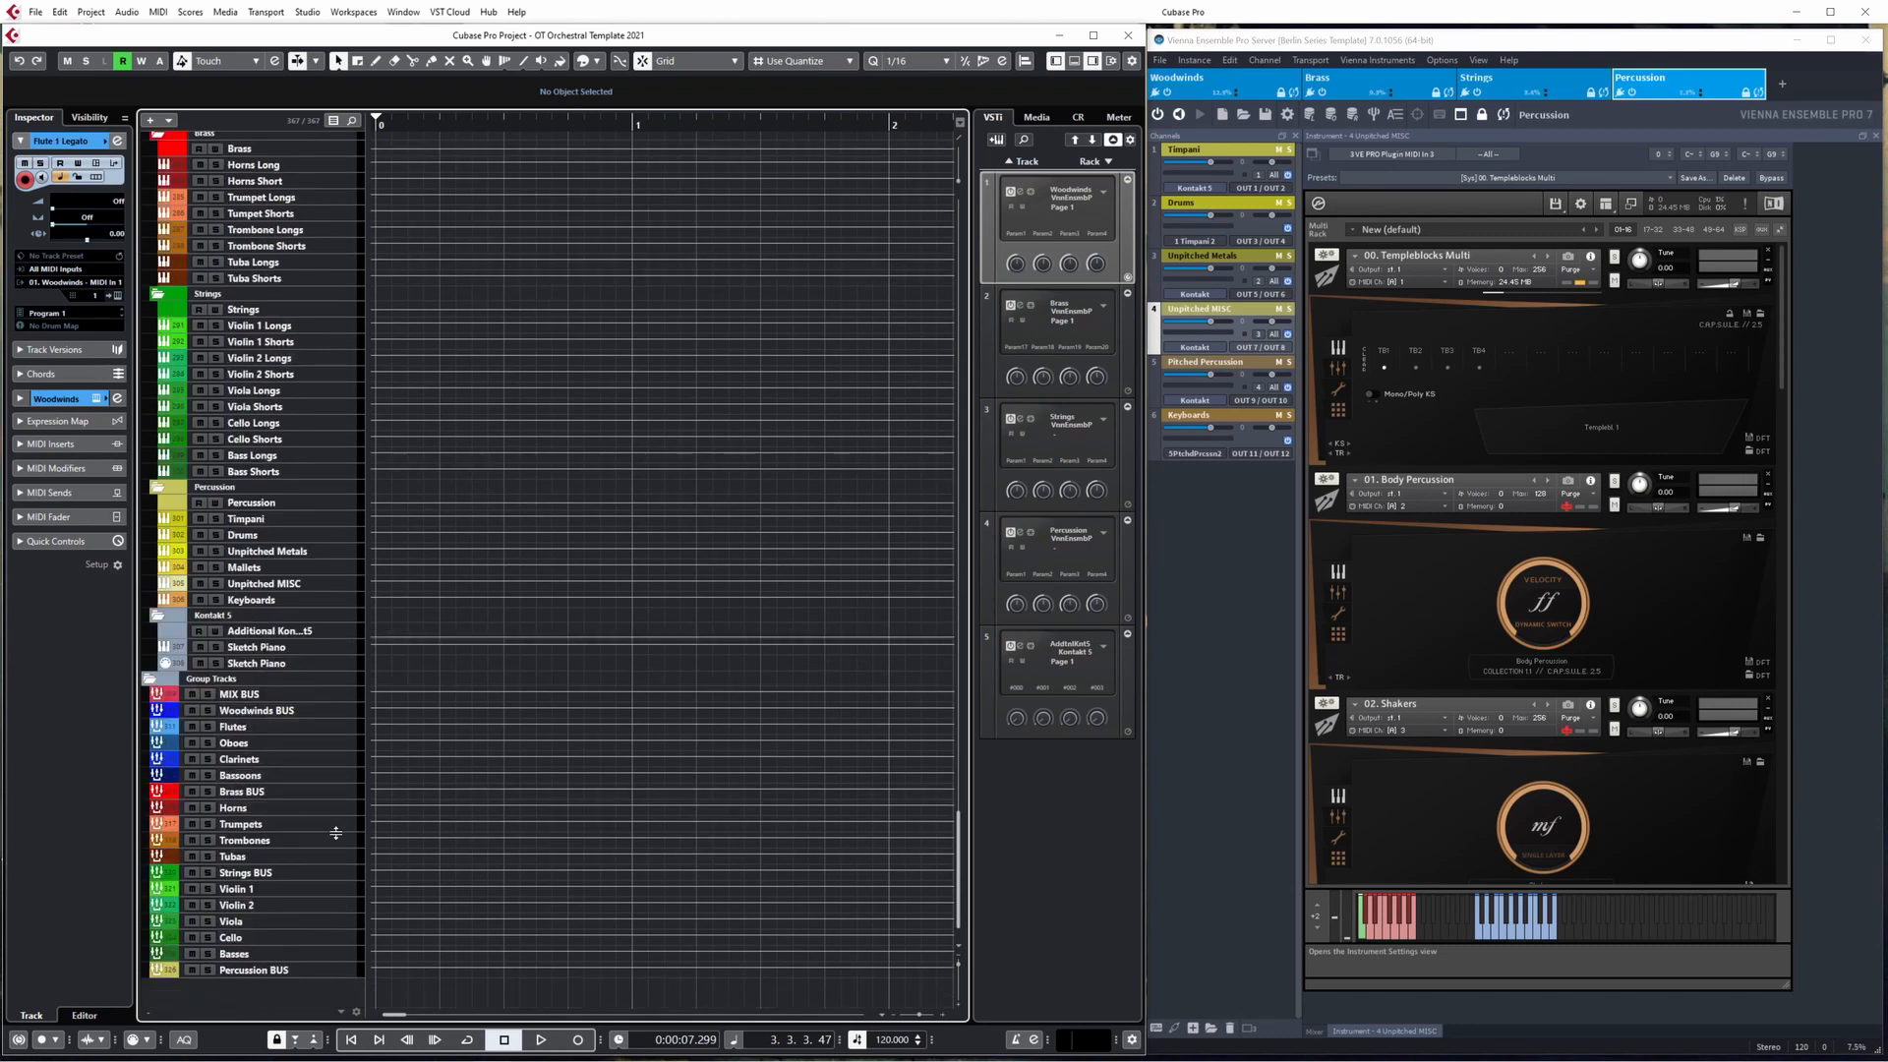
scroll(260, 747, "up", 6)
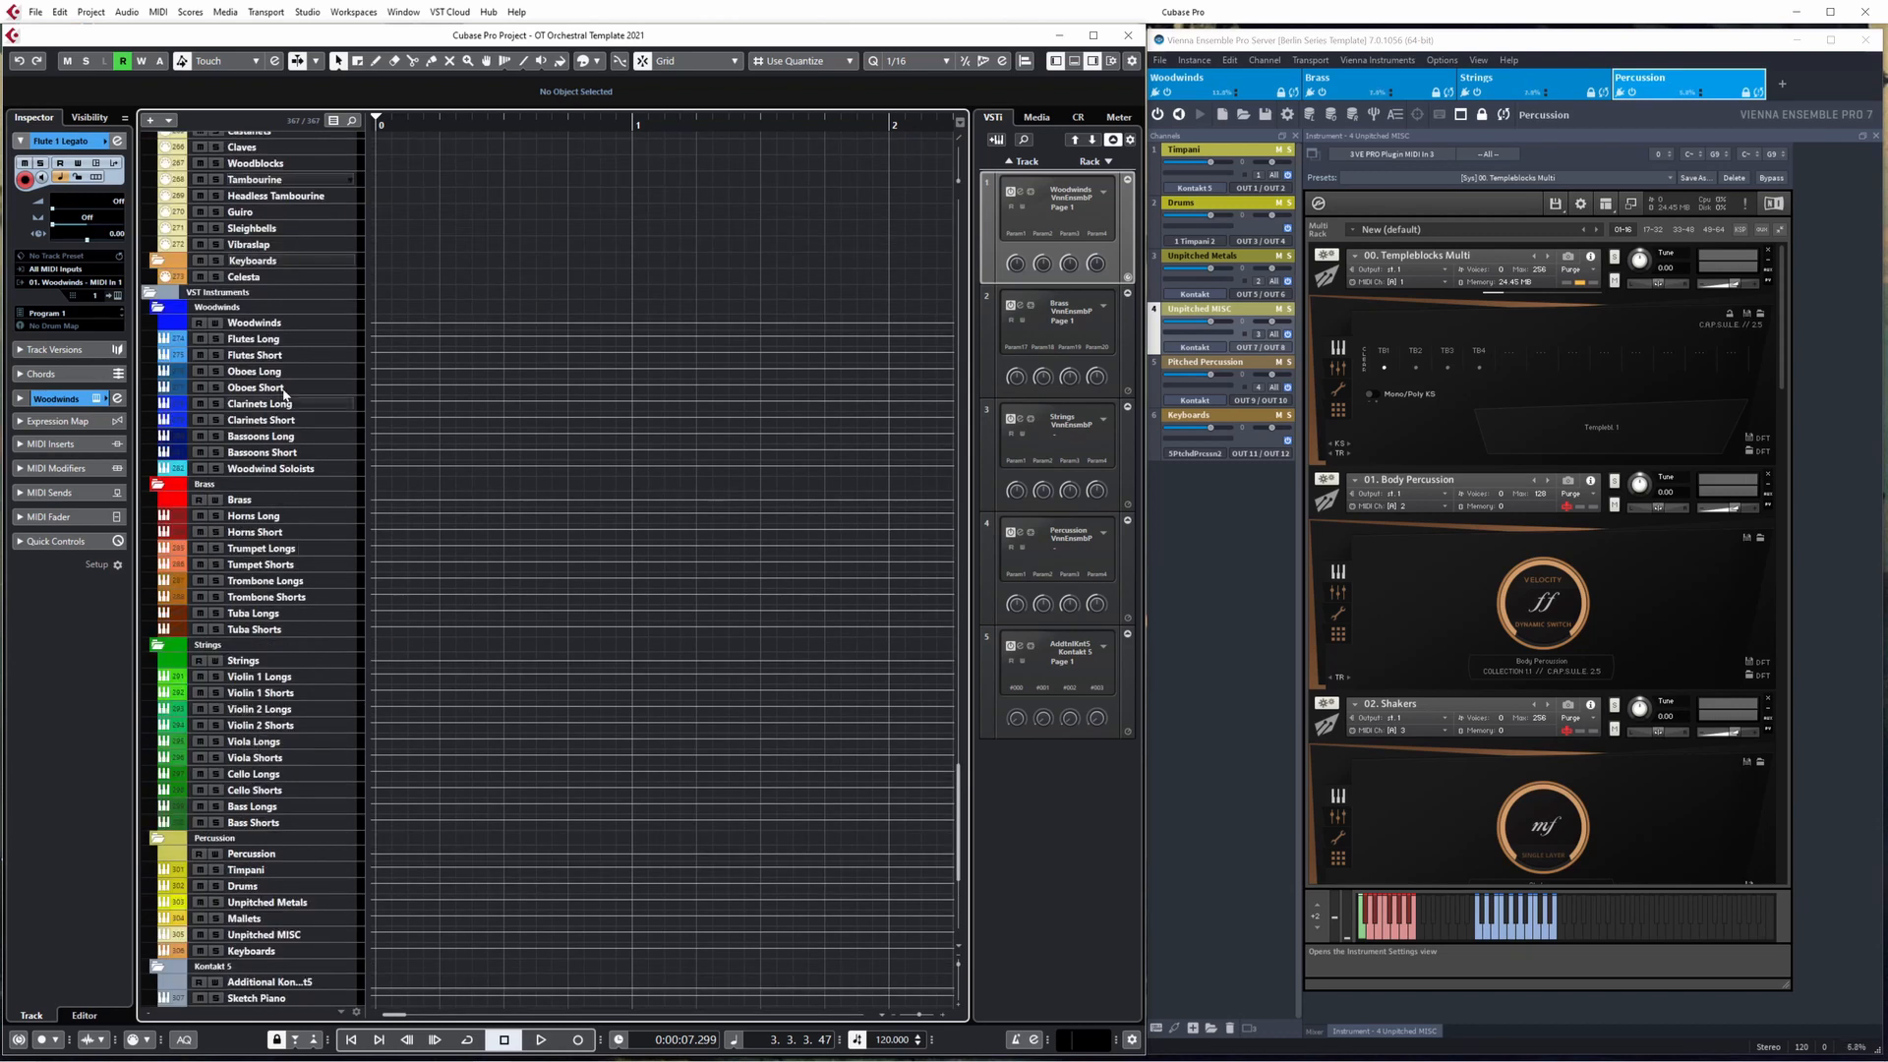
- Trace the flute routing from the Flutes Long and Short outputs through the Flutes group and Woodwinds BUS to the MIX BUS
left_click(258, 341)
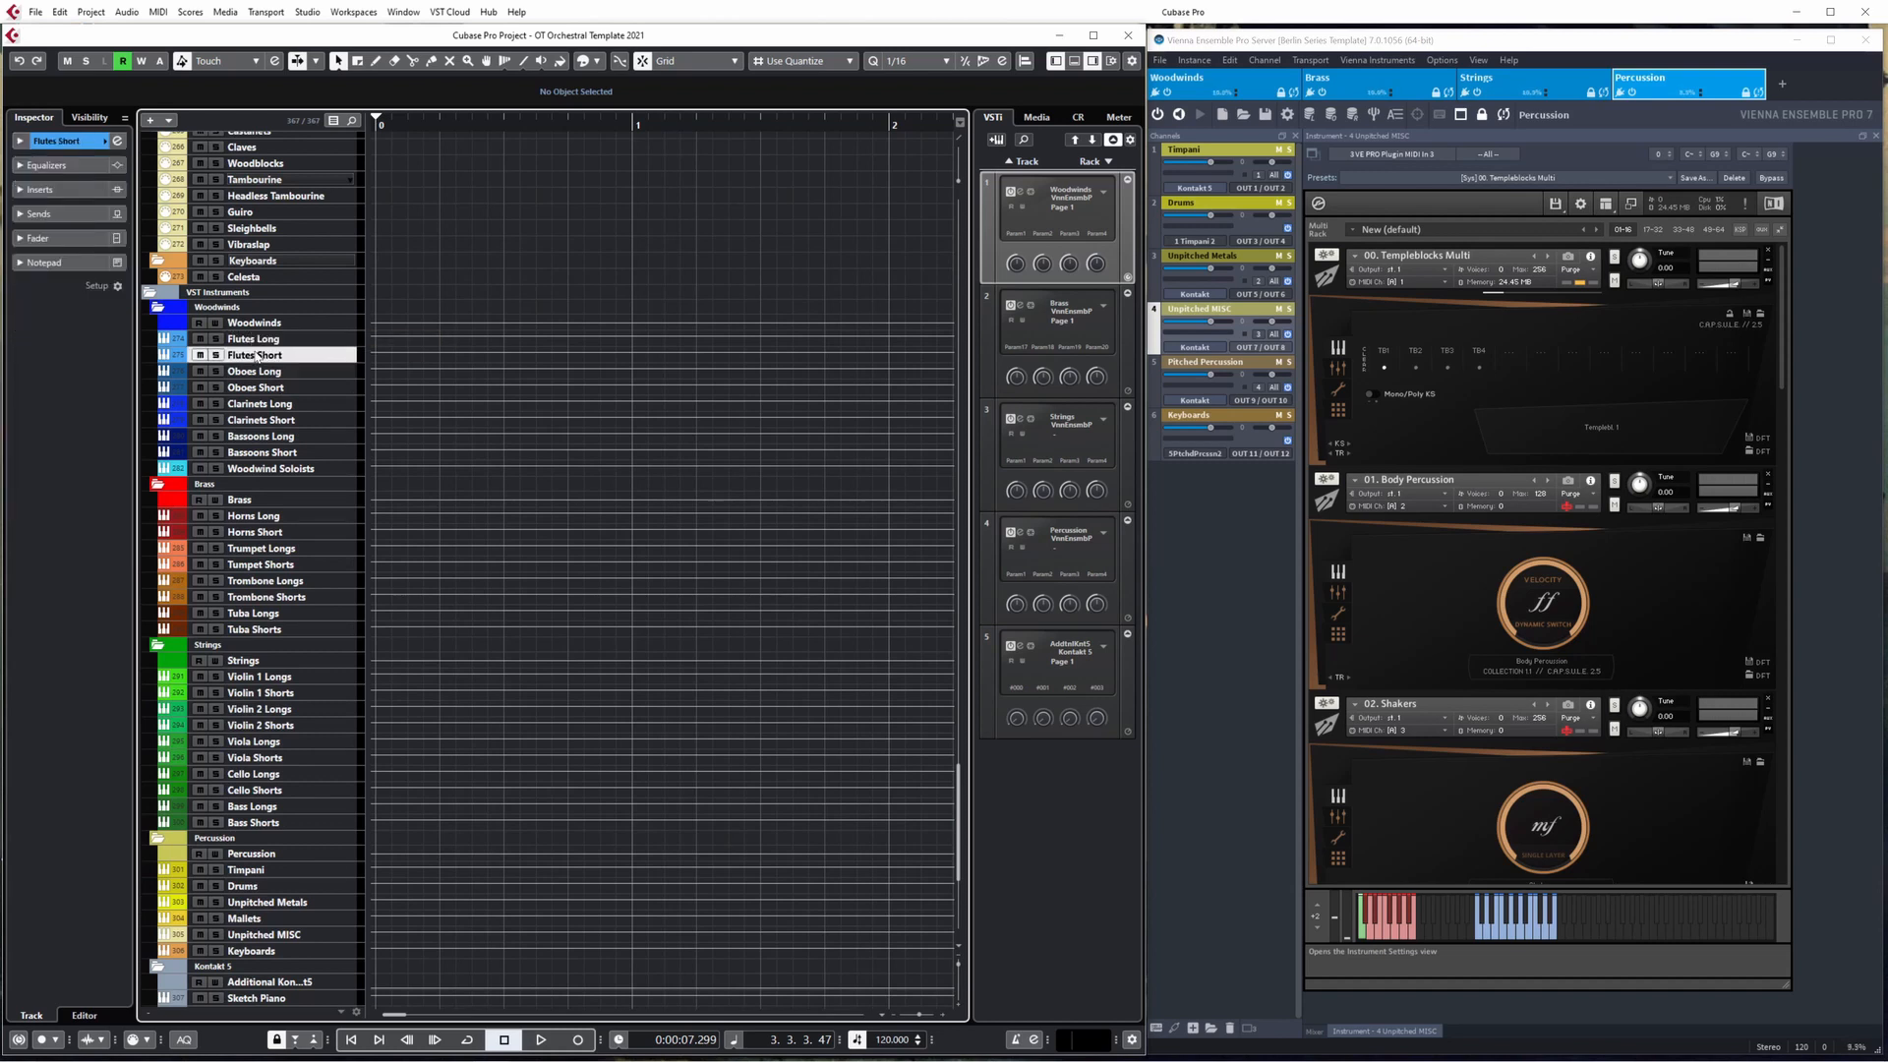
scroll(319, 541, "down", 6)
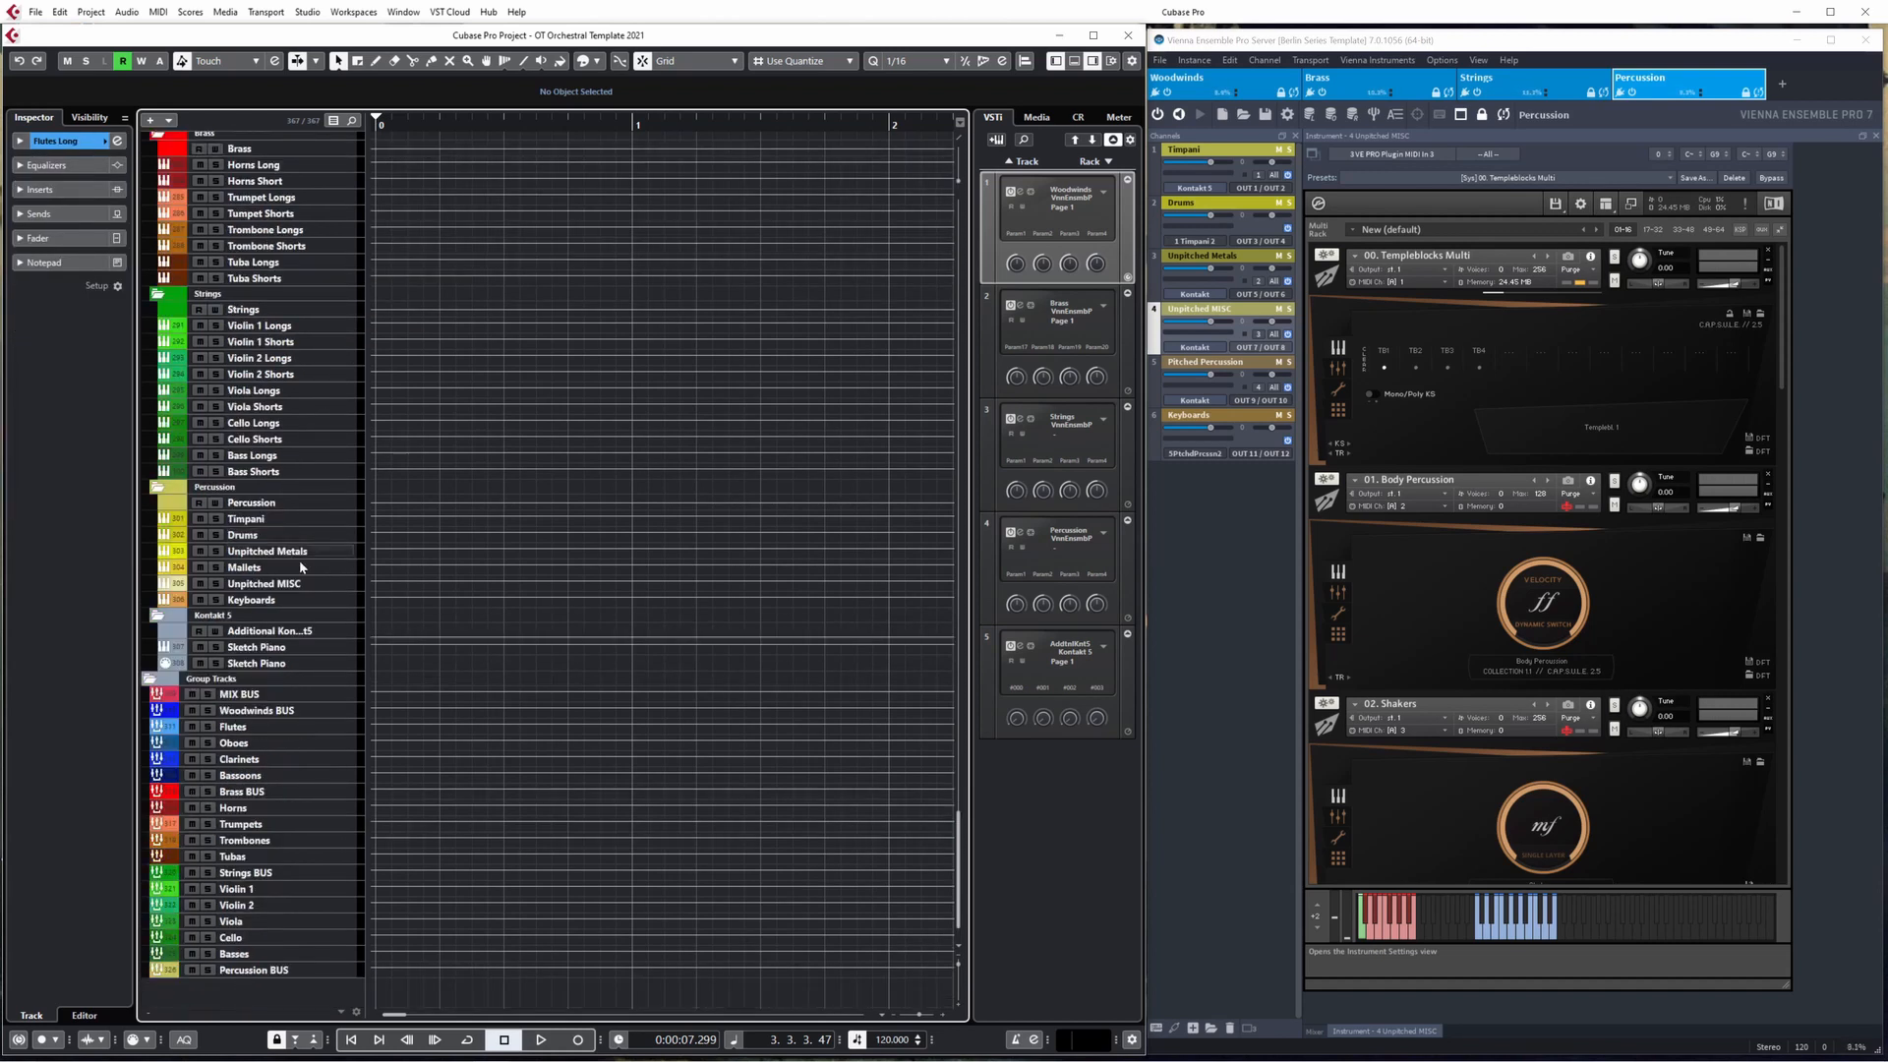
left_click(234, 726)
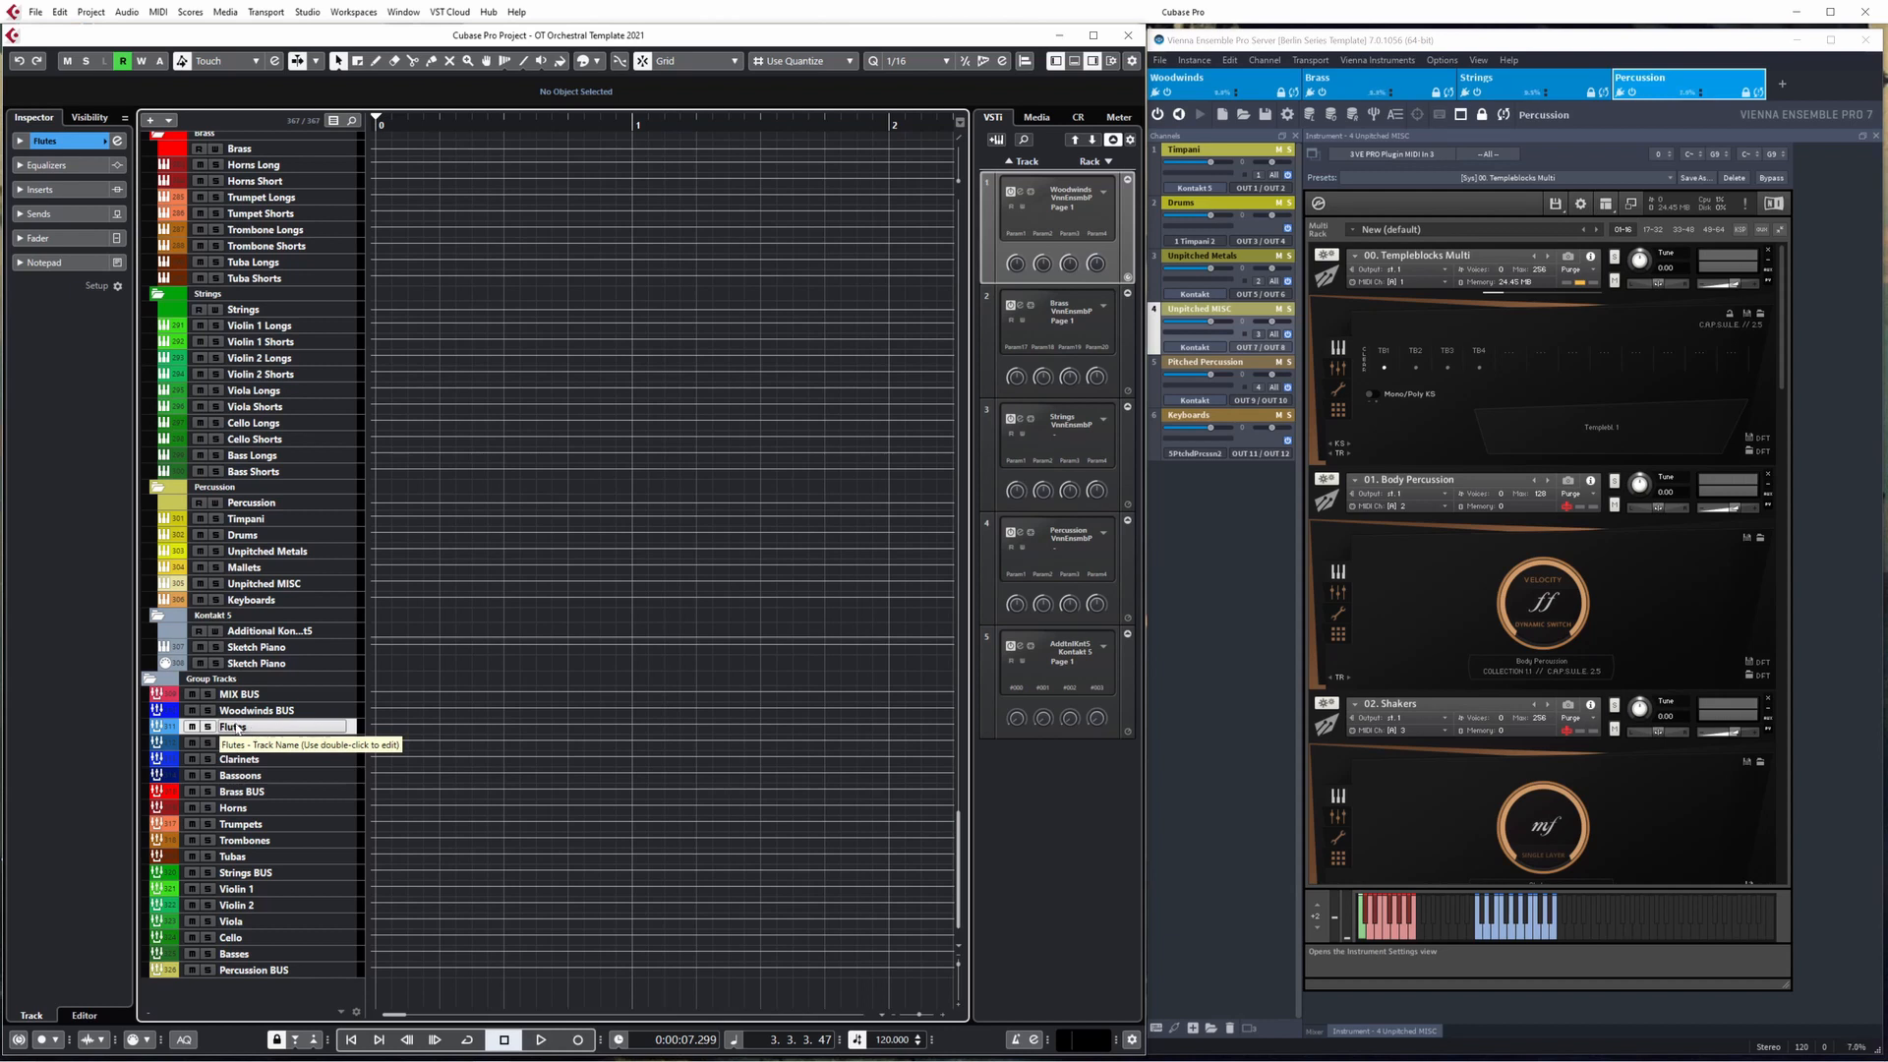
left_click(259, 712)
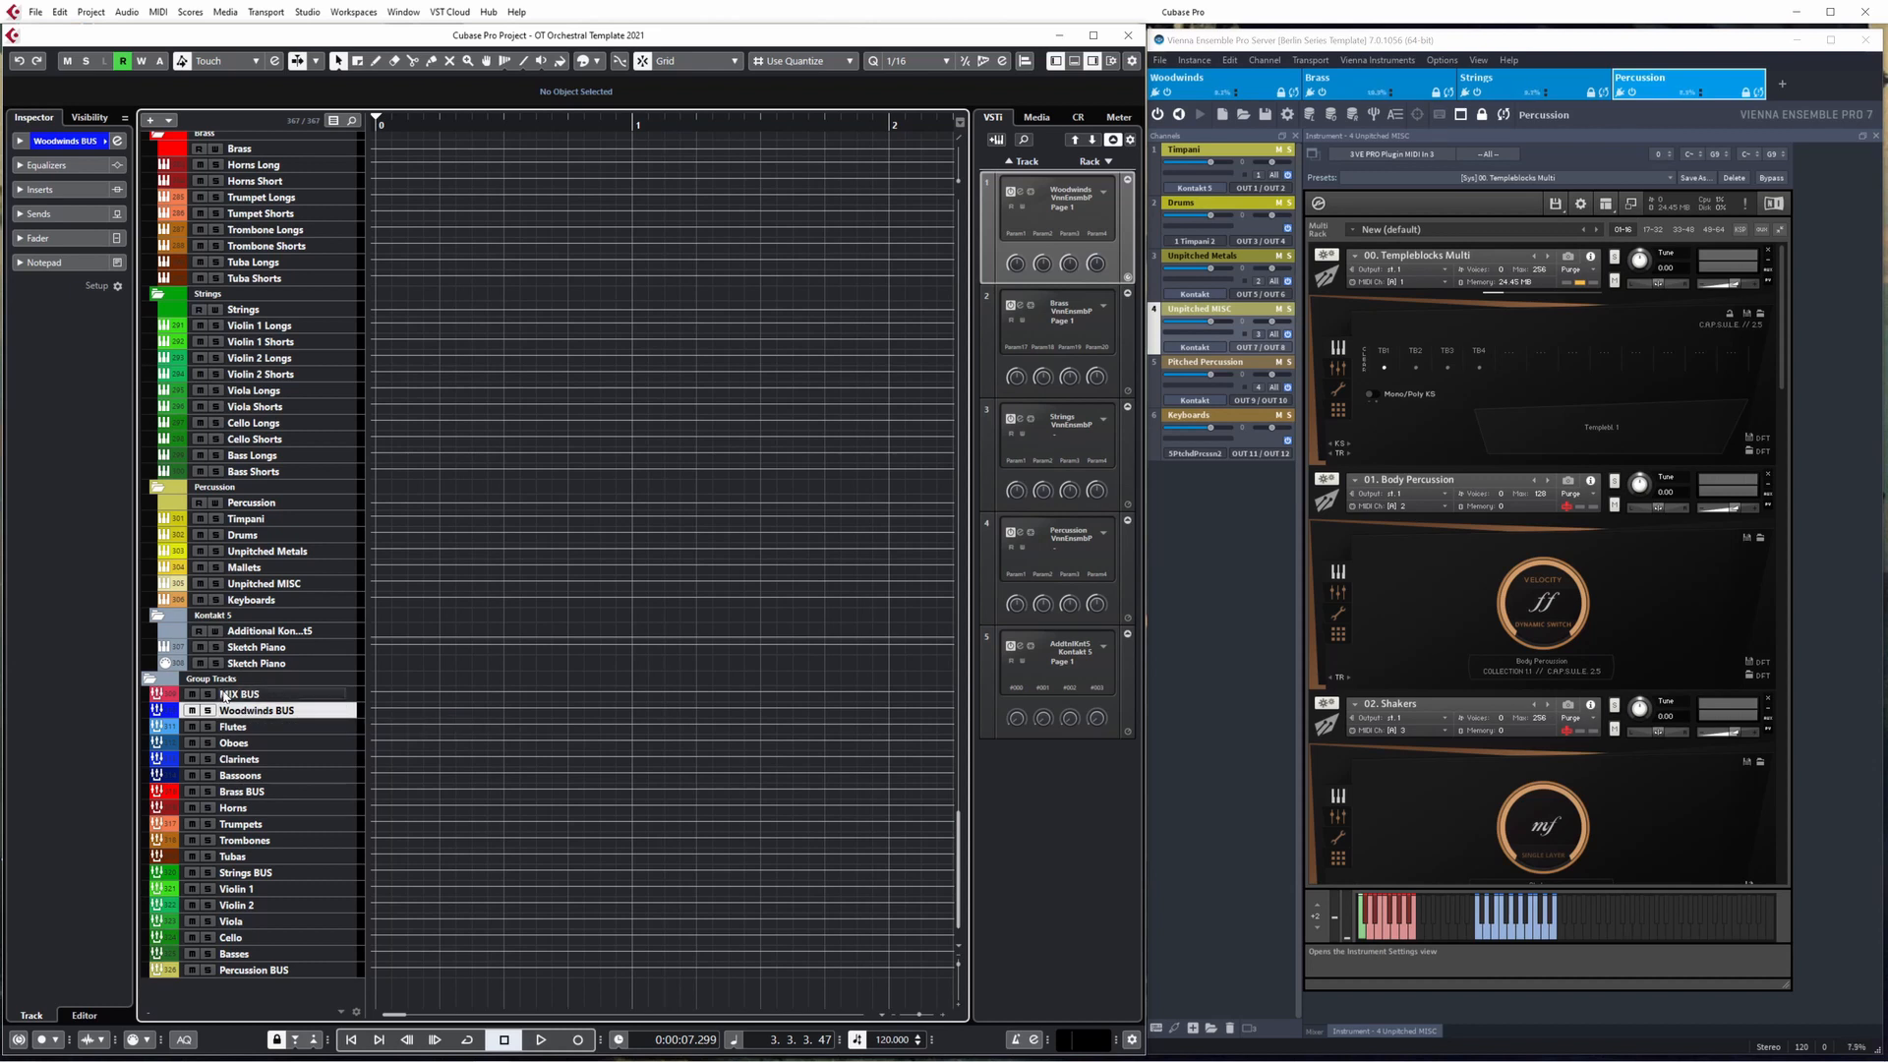
left_click(256, 695)
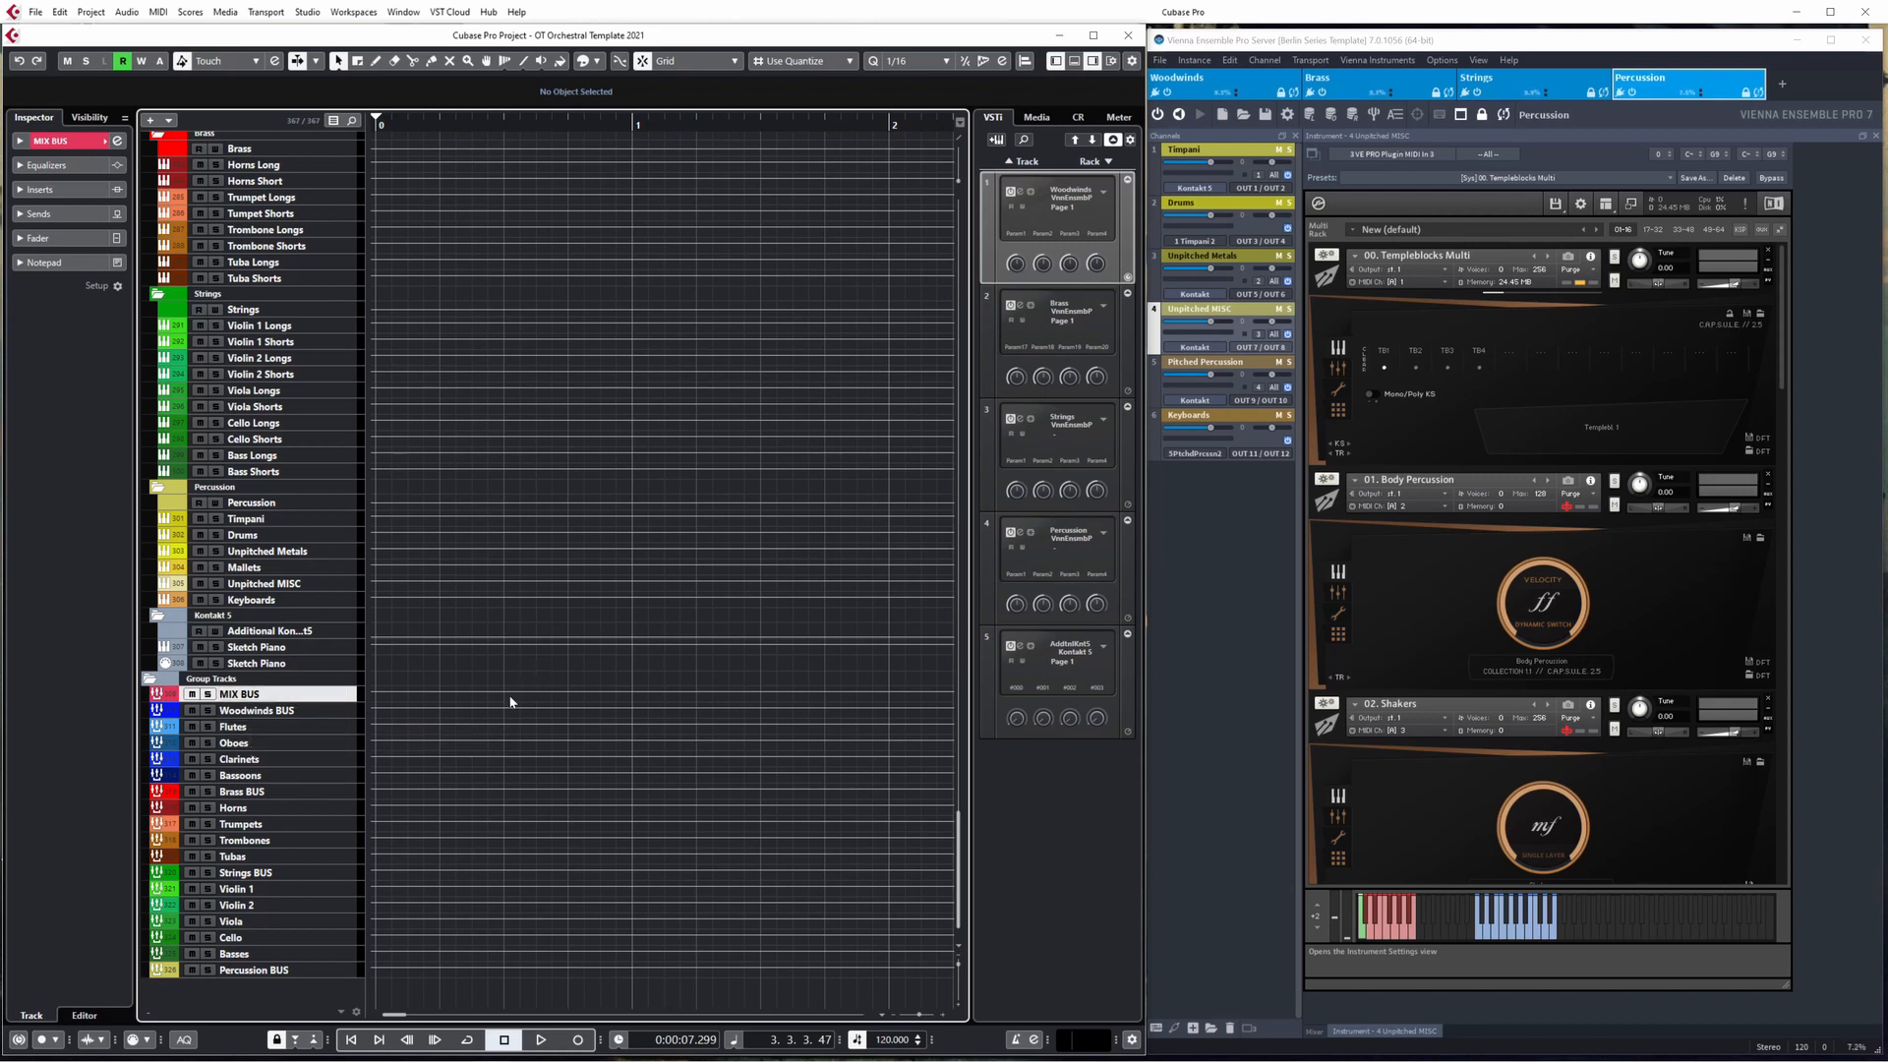
- Compare the Flutes Long and Flutes Short outputs with the combined Flutes group track
scroll(511, 702, "up", 4)
scroll(429, 491, "up", 8)
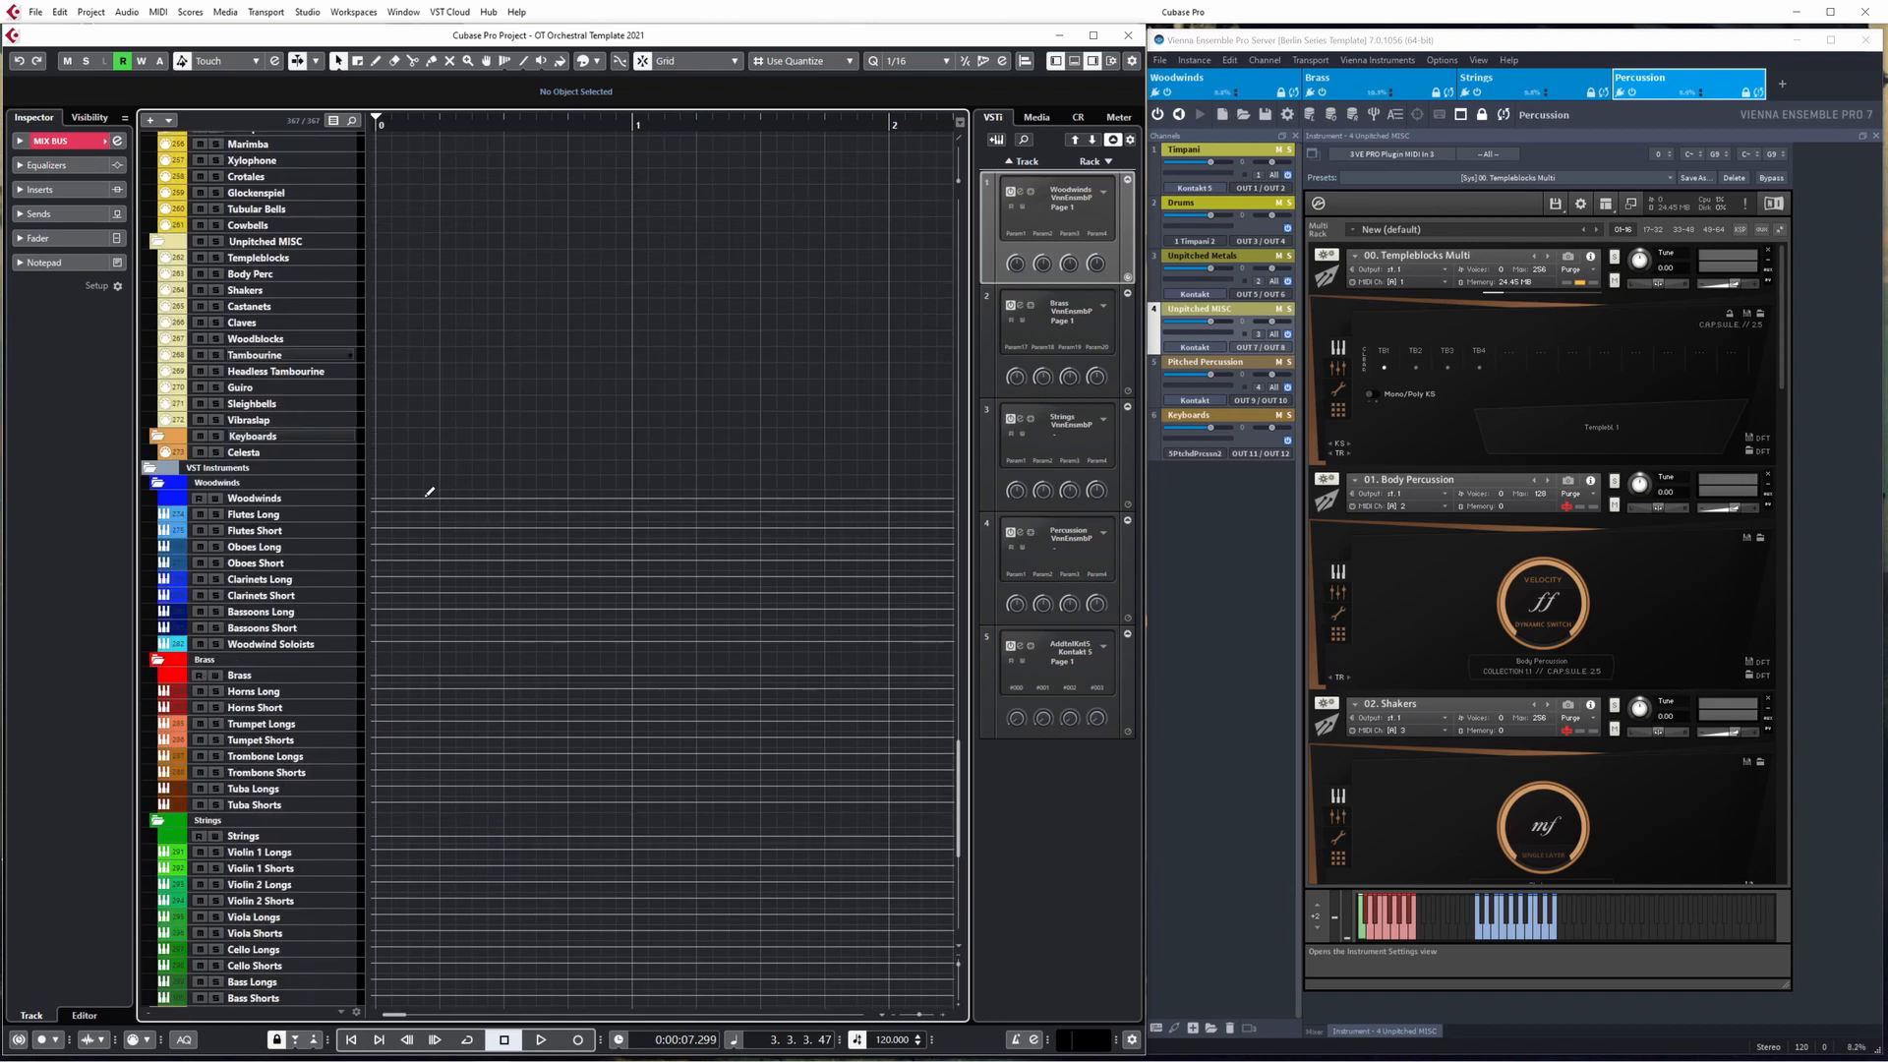
left_click(256, 513)
left_click(257, 530)
scroll(309, 531, "down", 4)
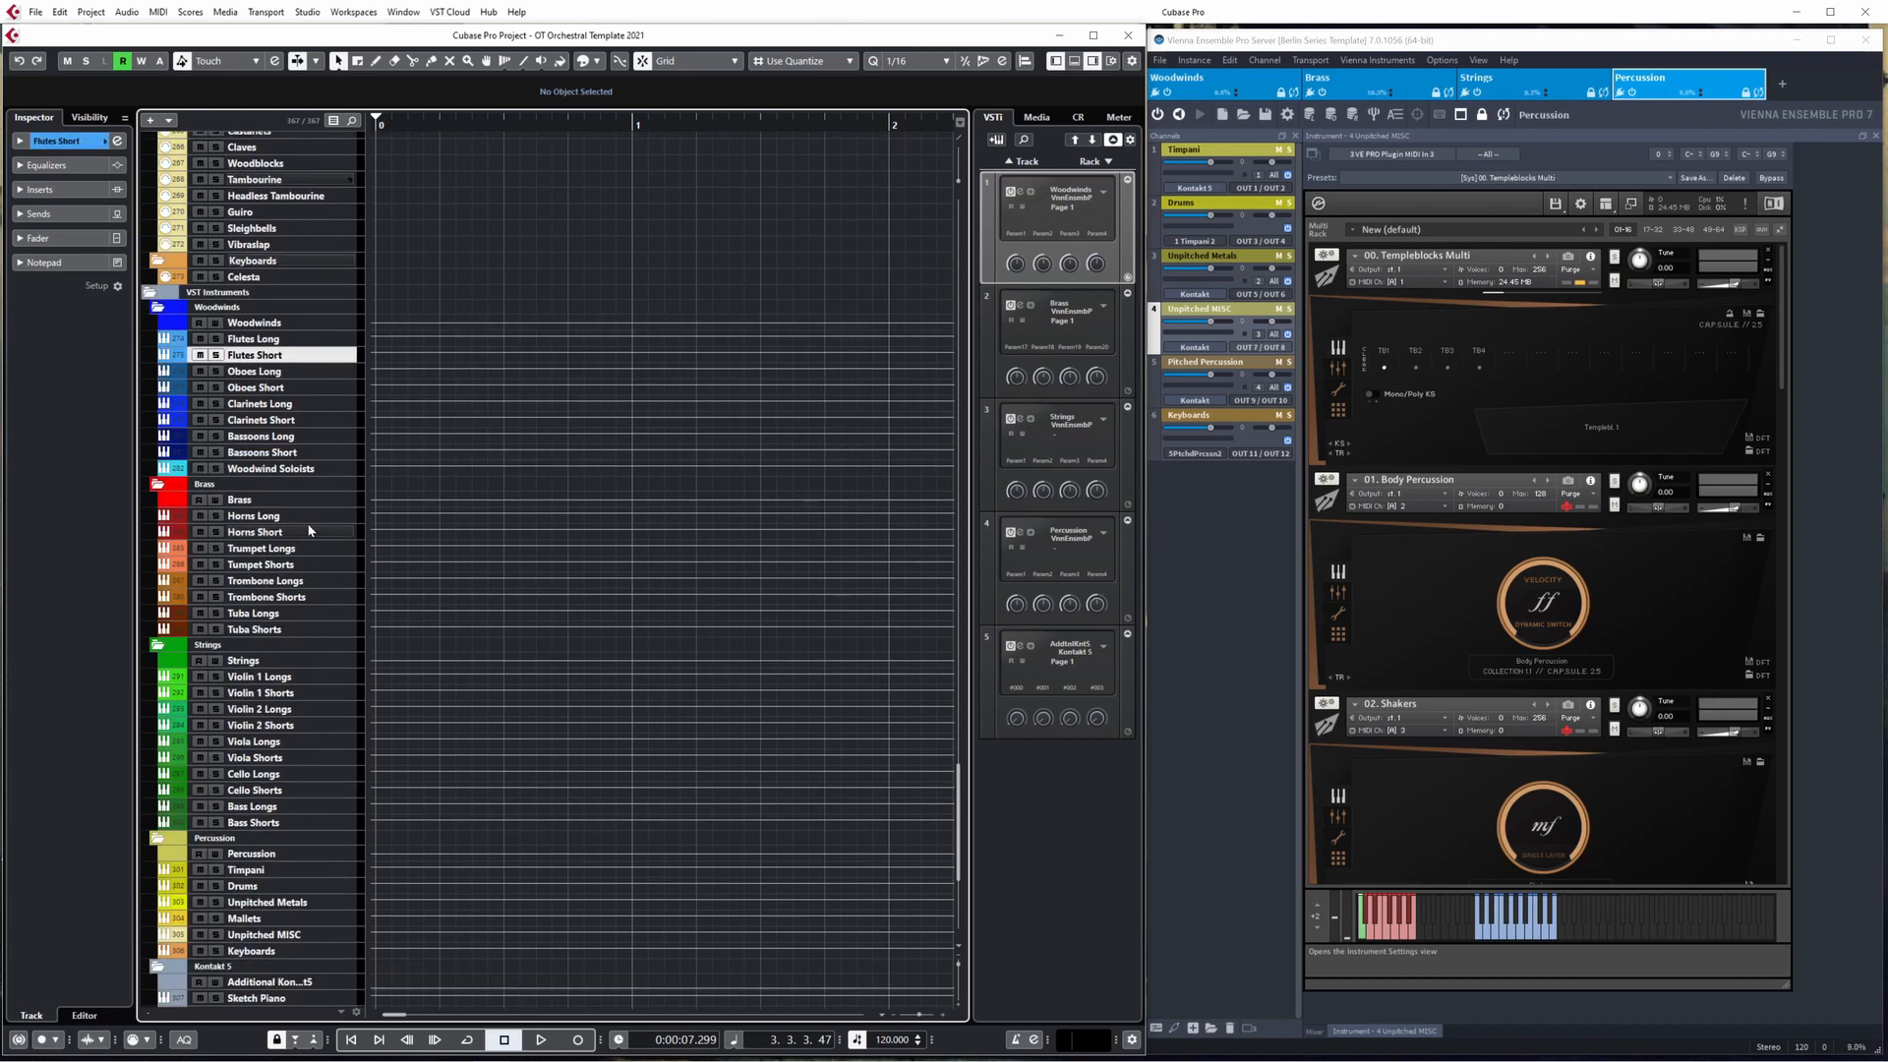
scroll(436, 524, "down", 8)
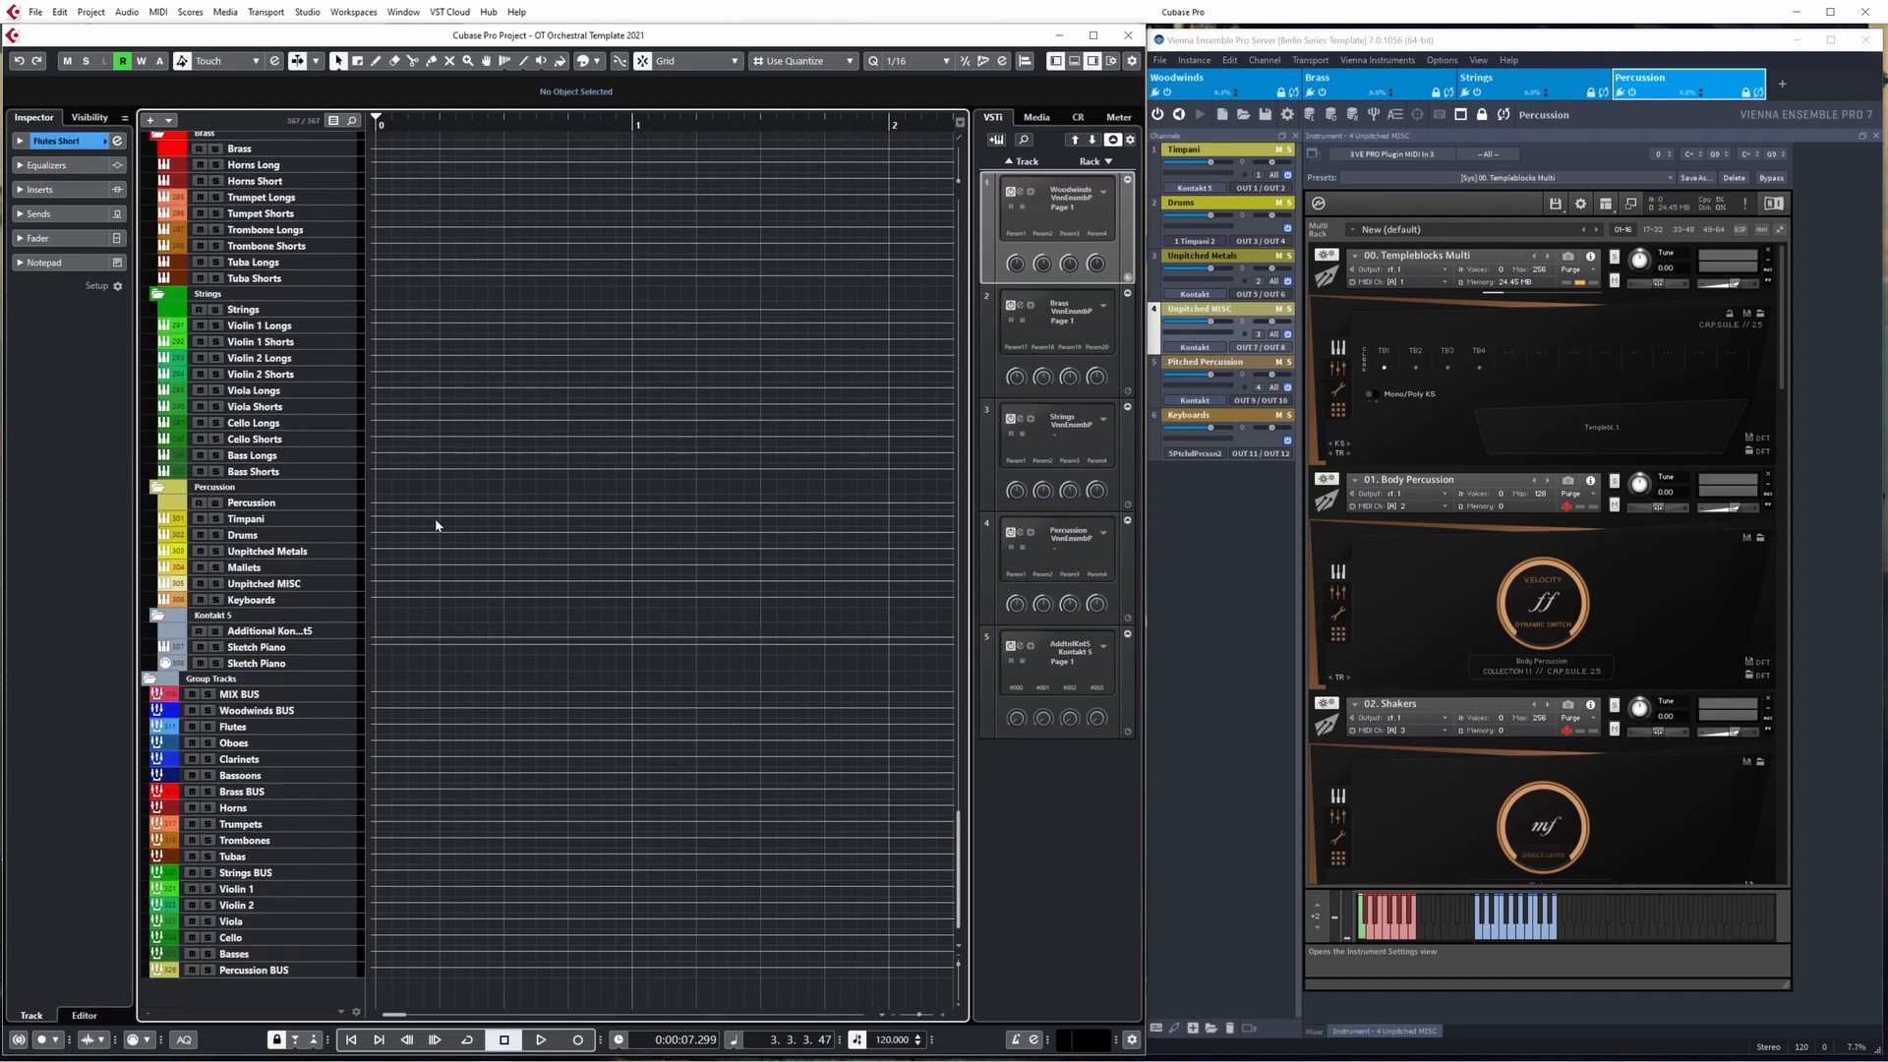
left_click(246, 728)
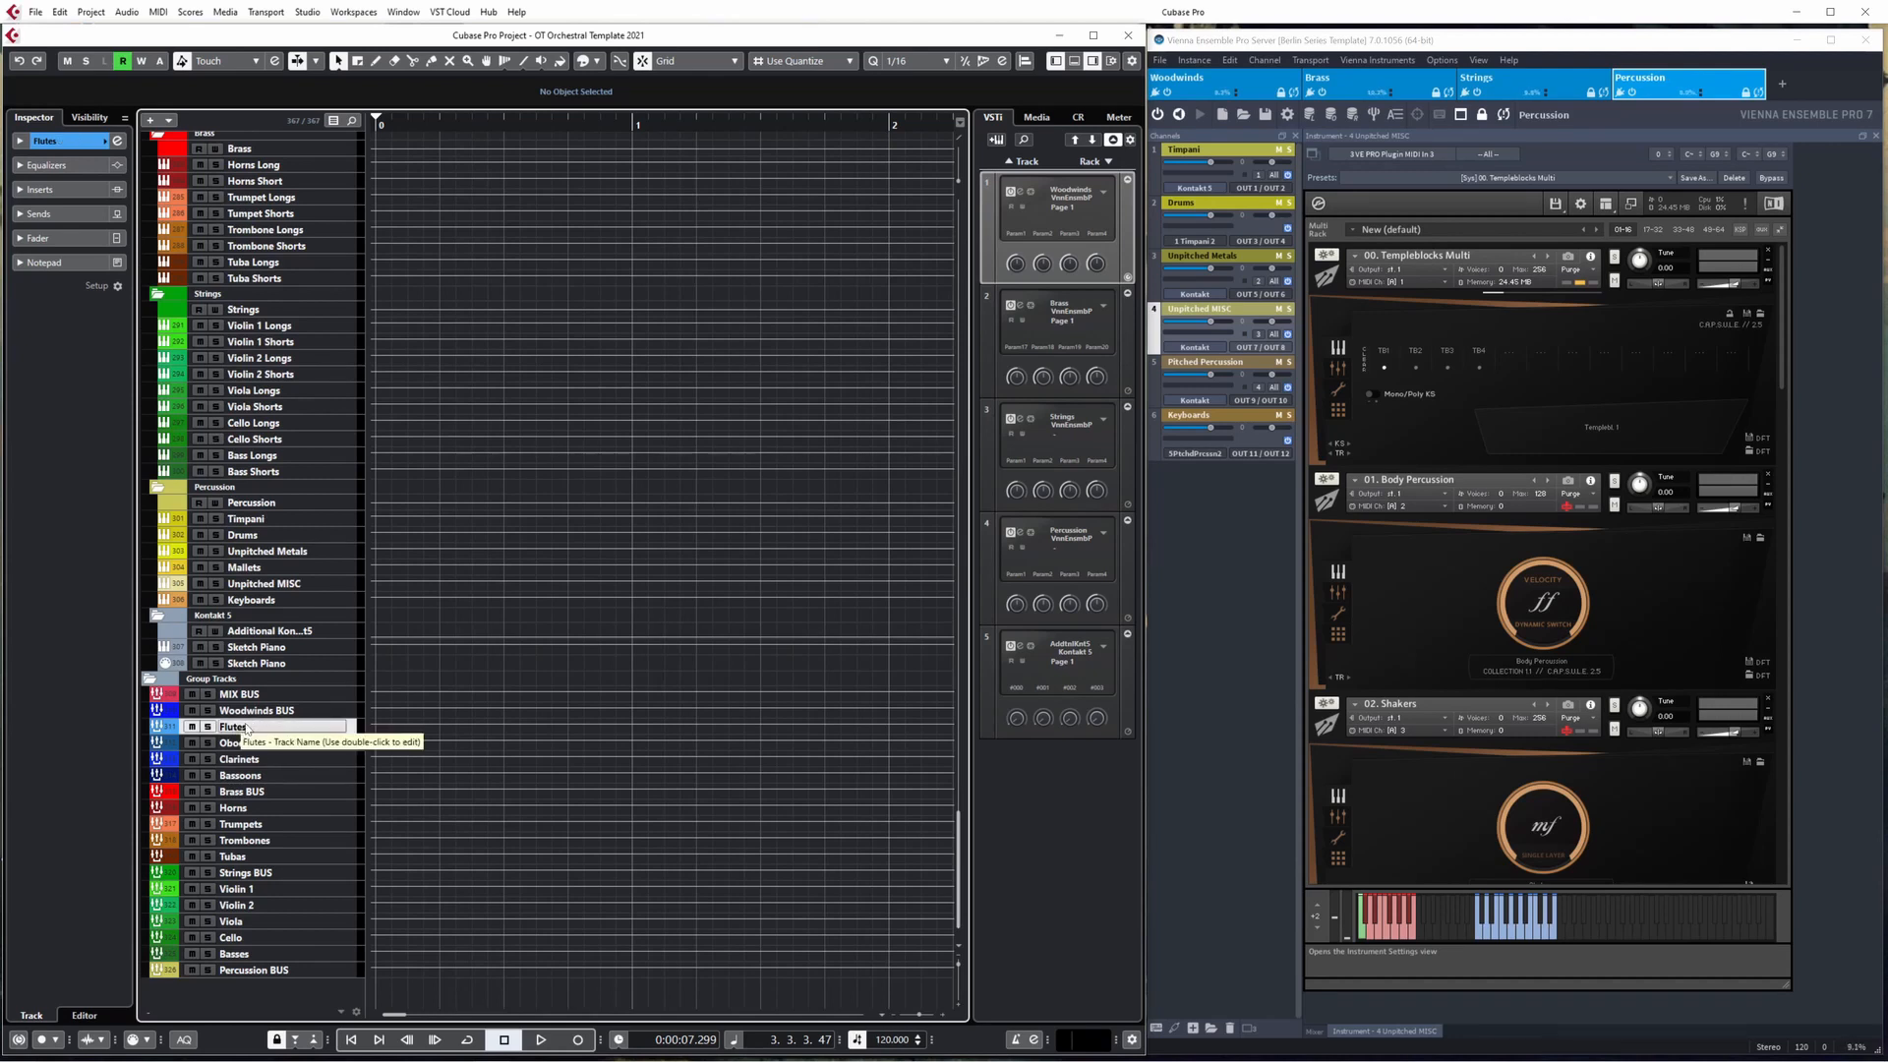
- View the insert slots of the Flutes group, then those of the Flutes Long and Flutes Short outputs
scroll(504, 513, "up", 4)
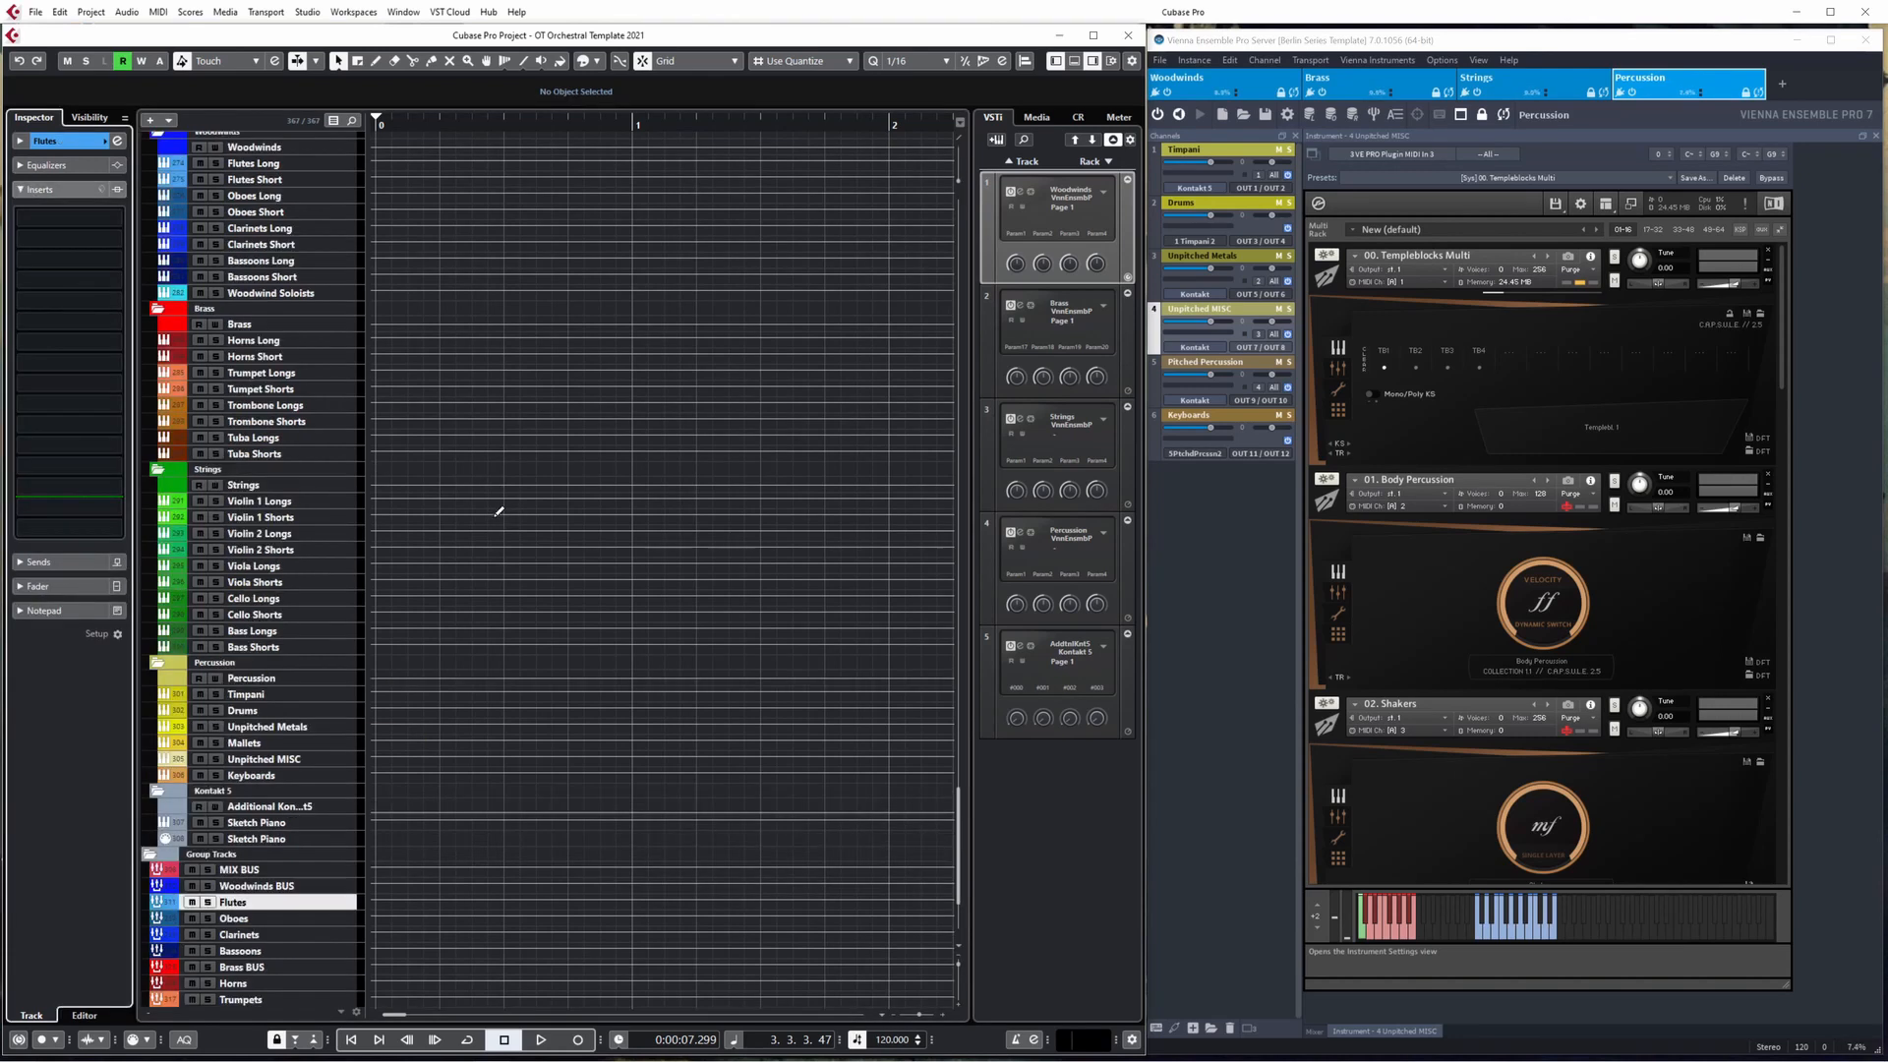
scroll(450, 506, "up", 4)
left_click(258, 340)
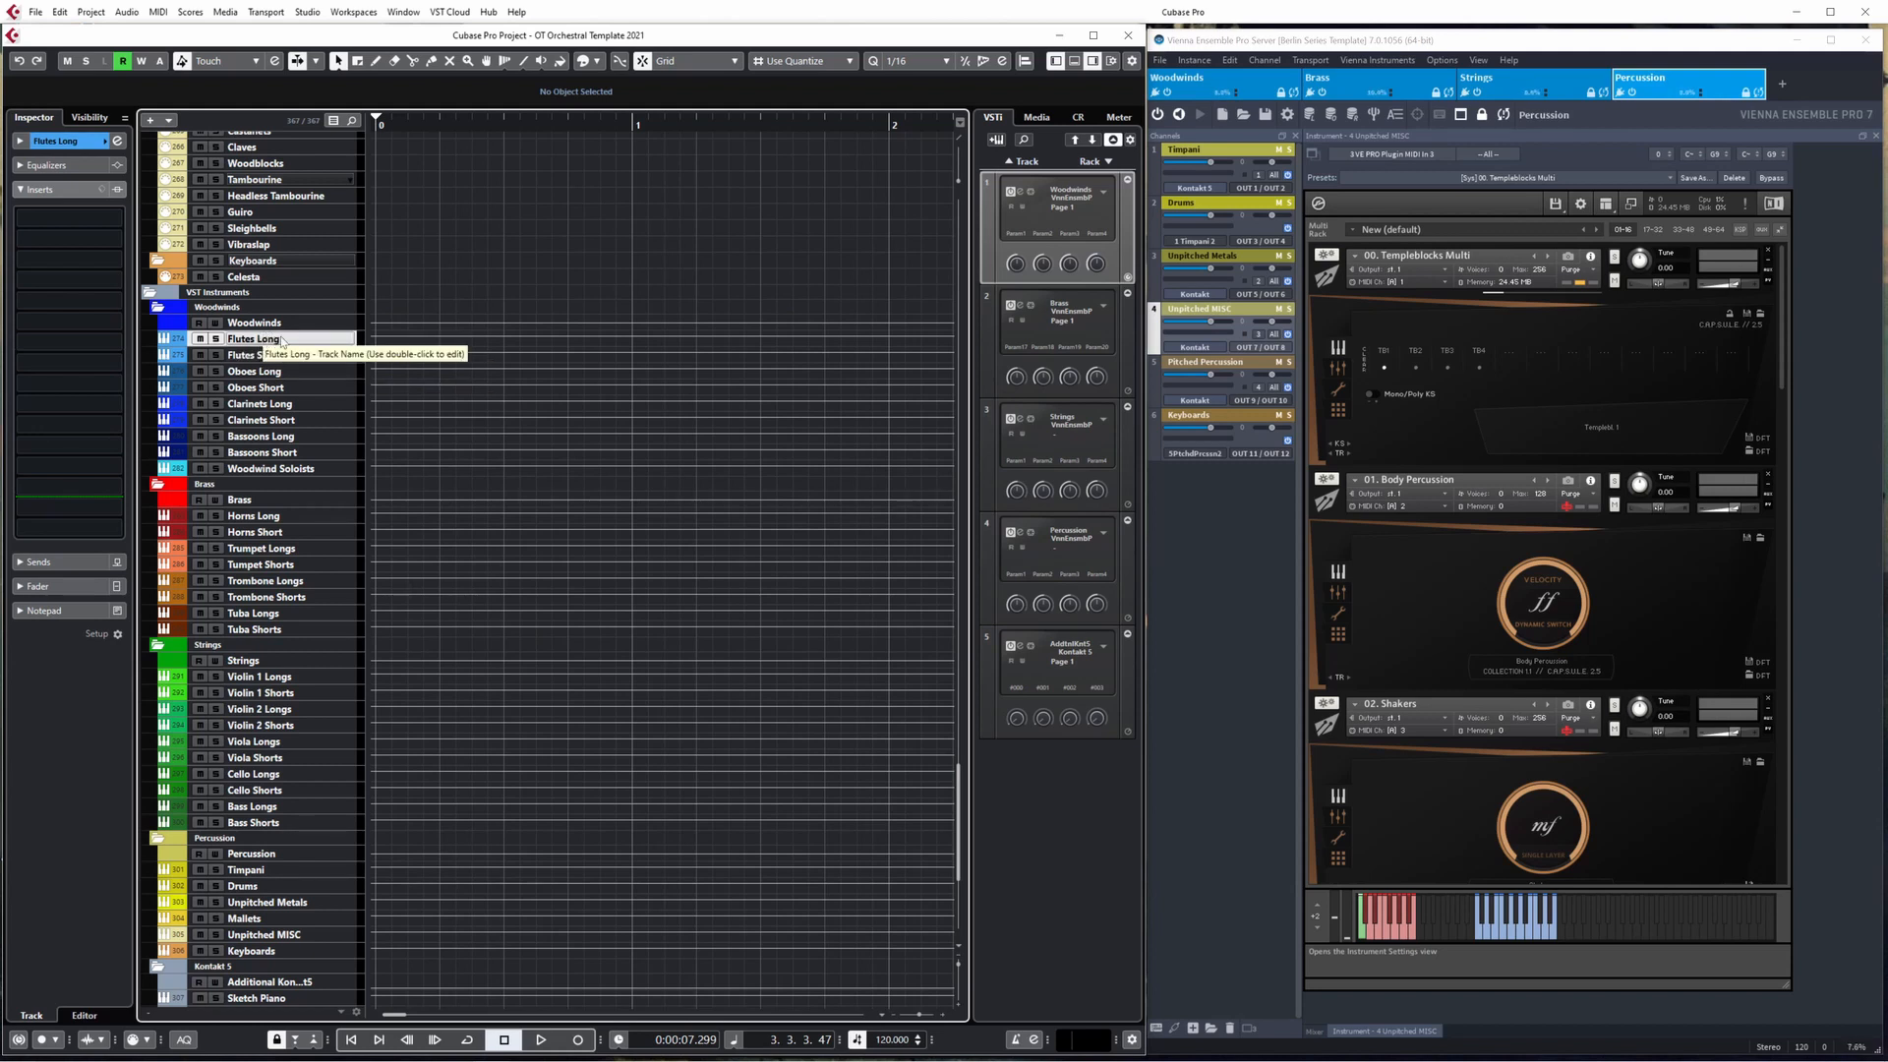
left_click(264, 355)
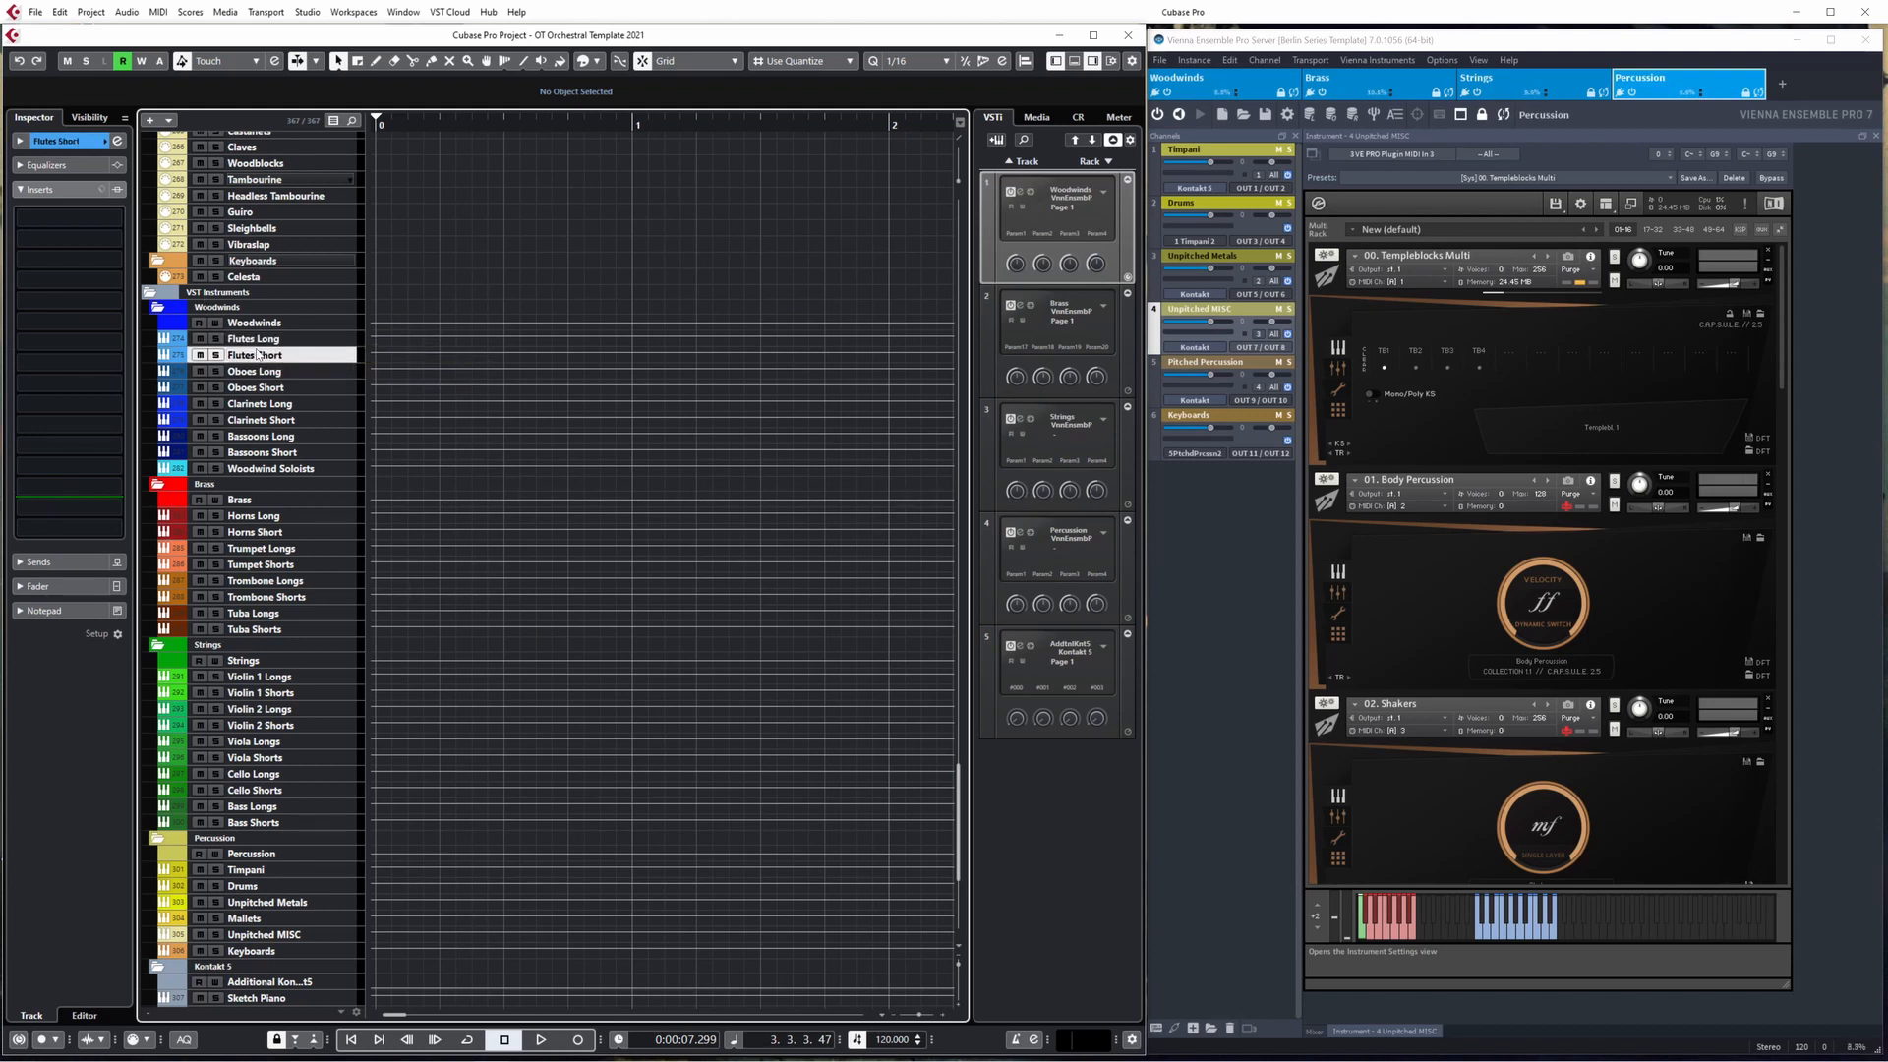
- Review the track list again from the woodwinds down to the VST instrument outputs and return to the flutes
scroll(470, 468, "down", 5)
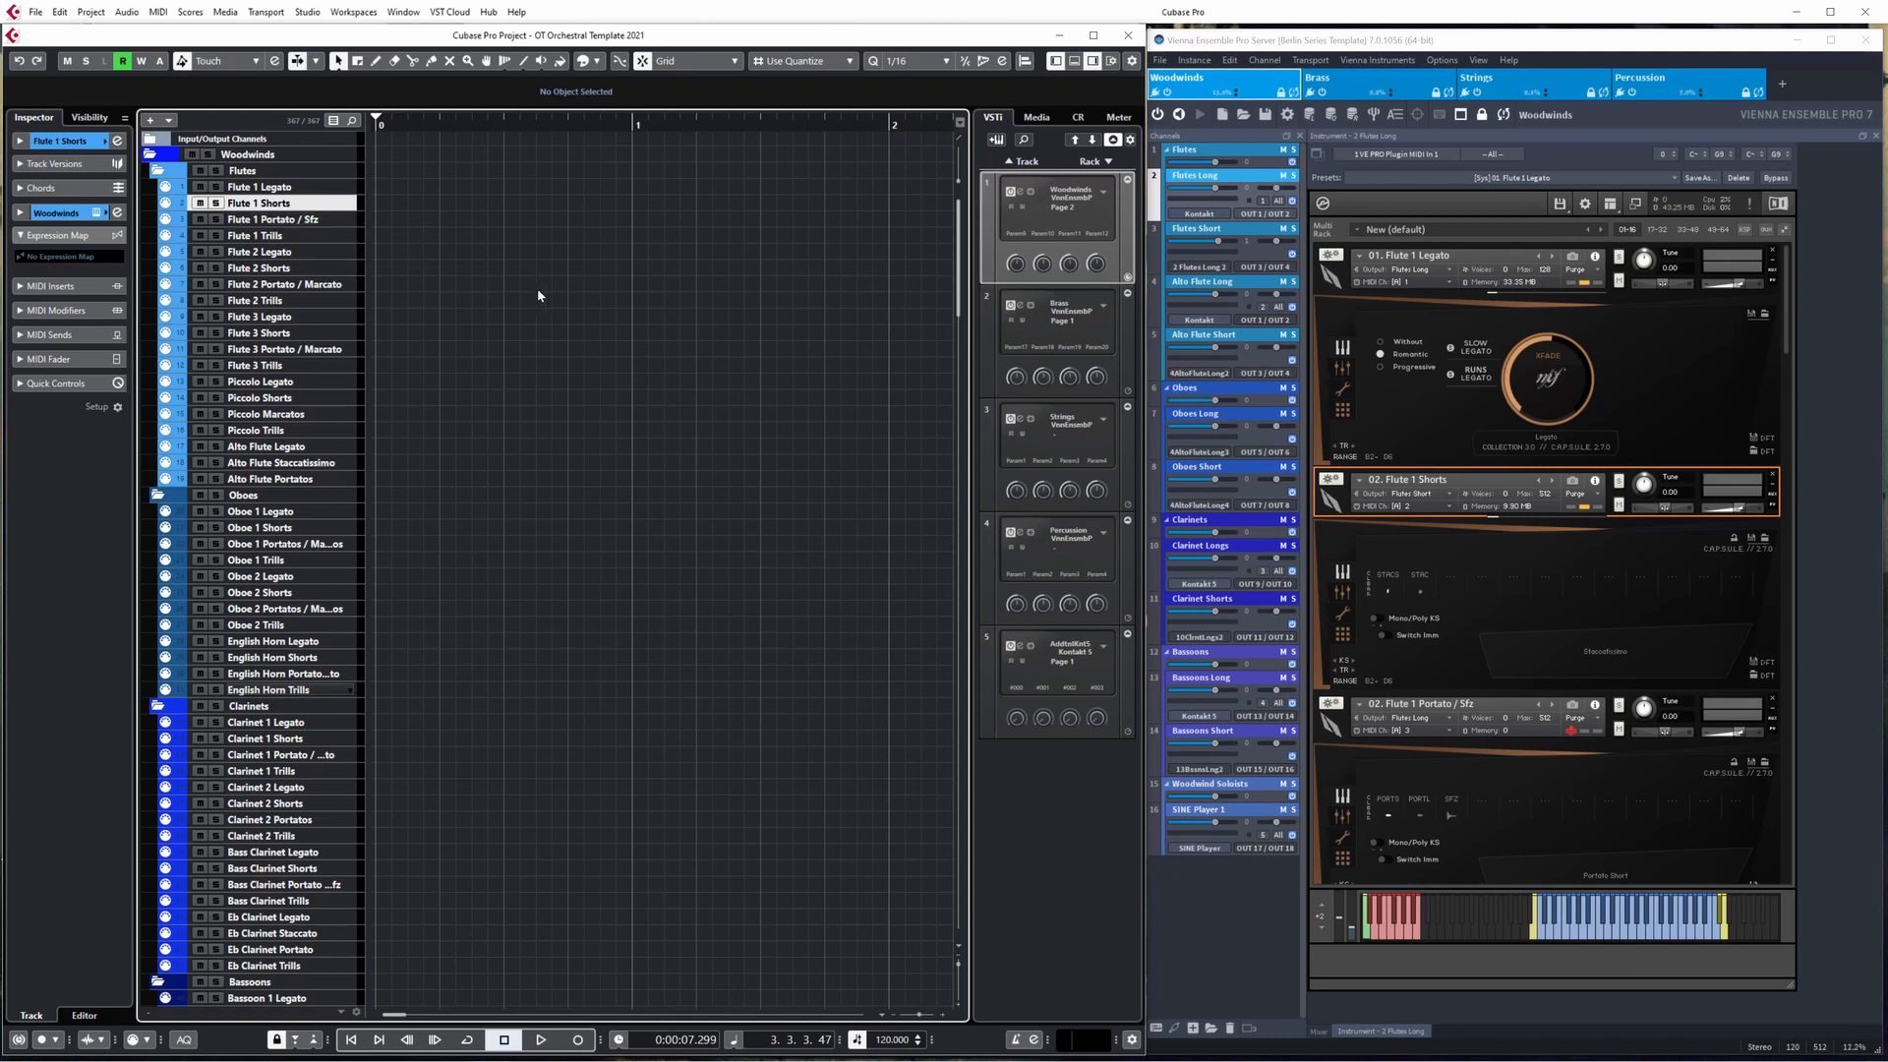
scroll(427, 311, "down", 20)
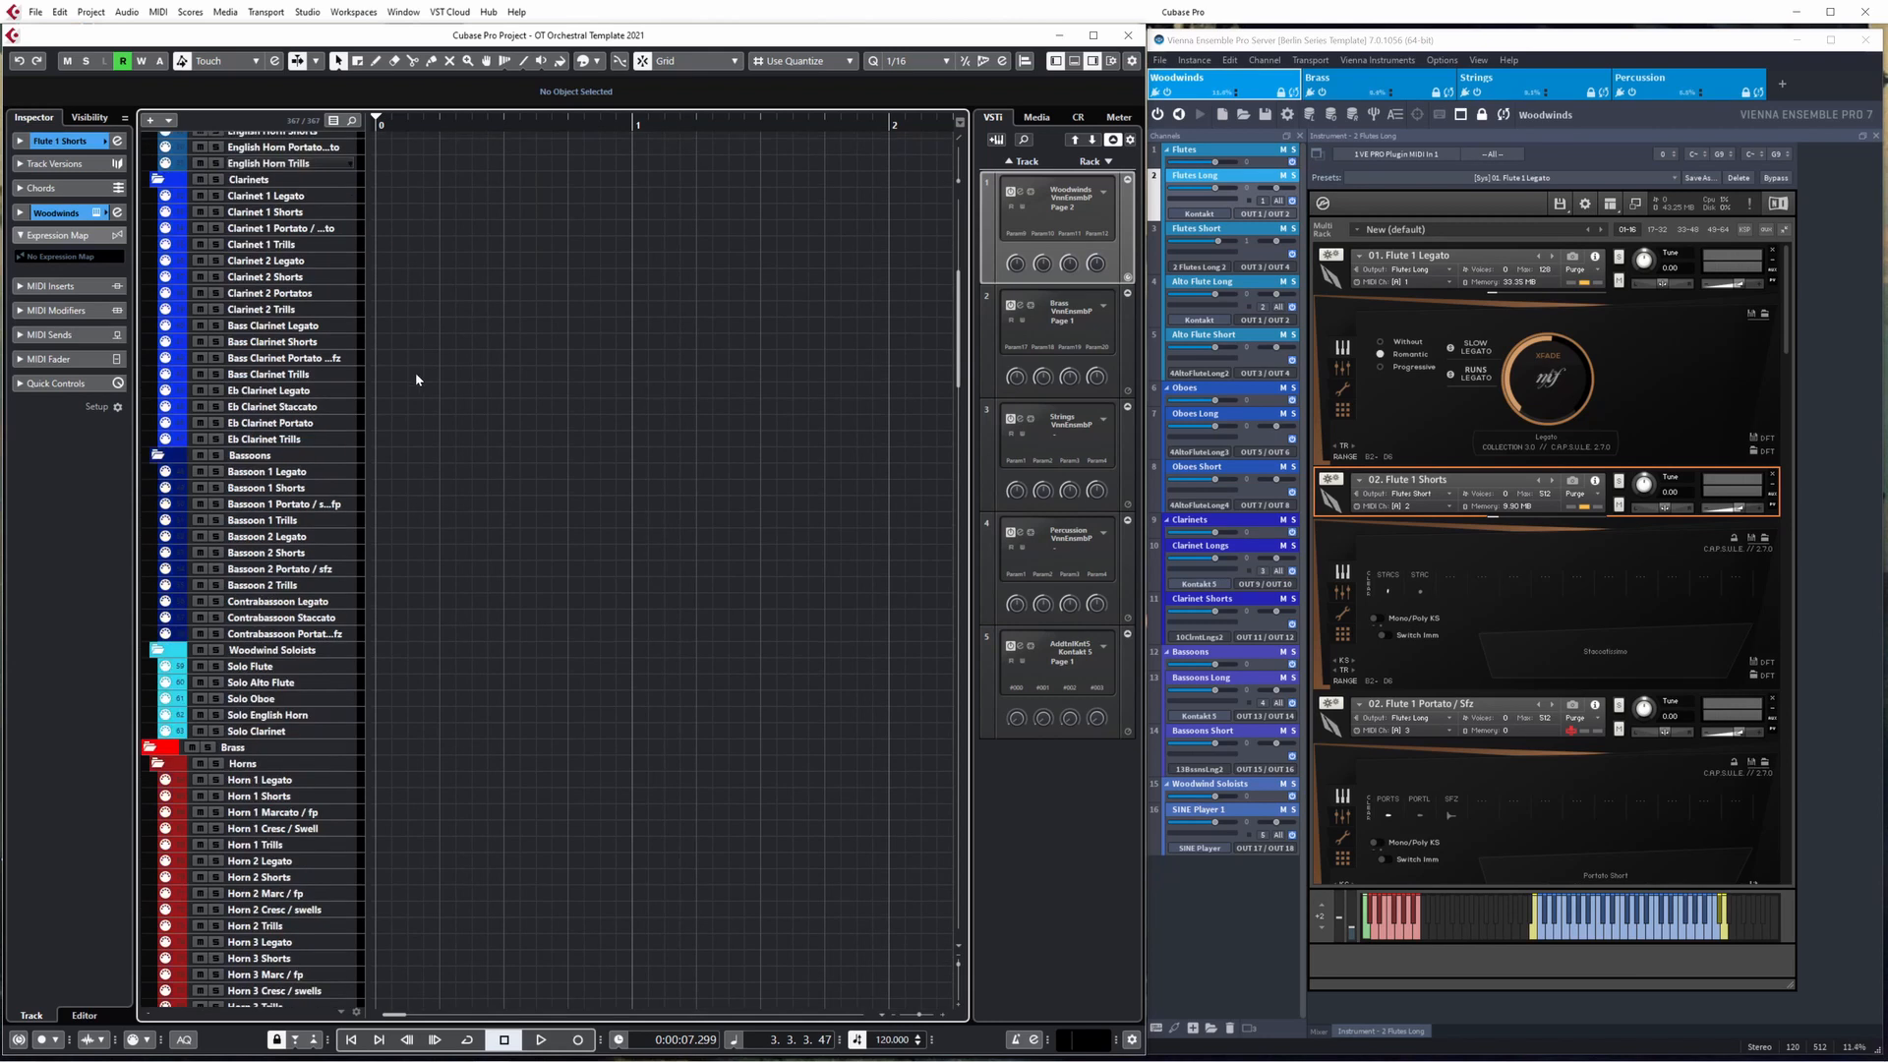
scroll(393, 435, "down", 20)
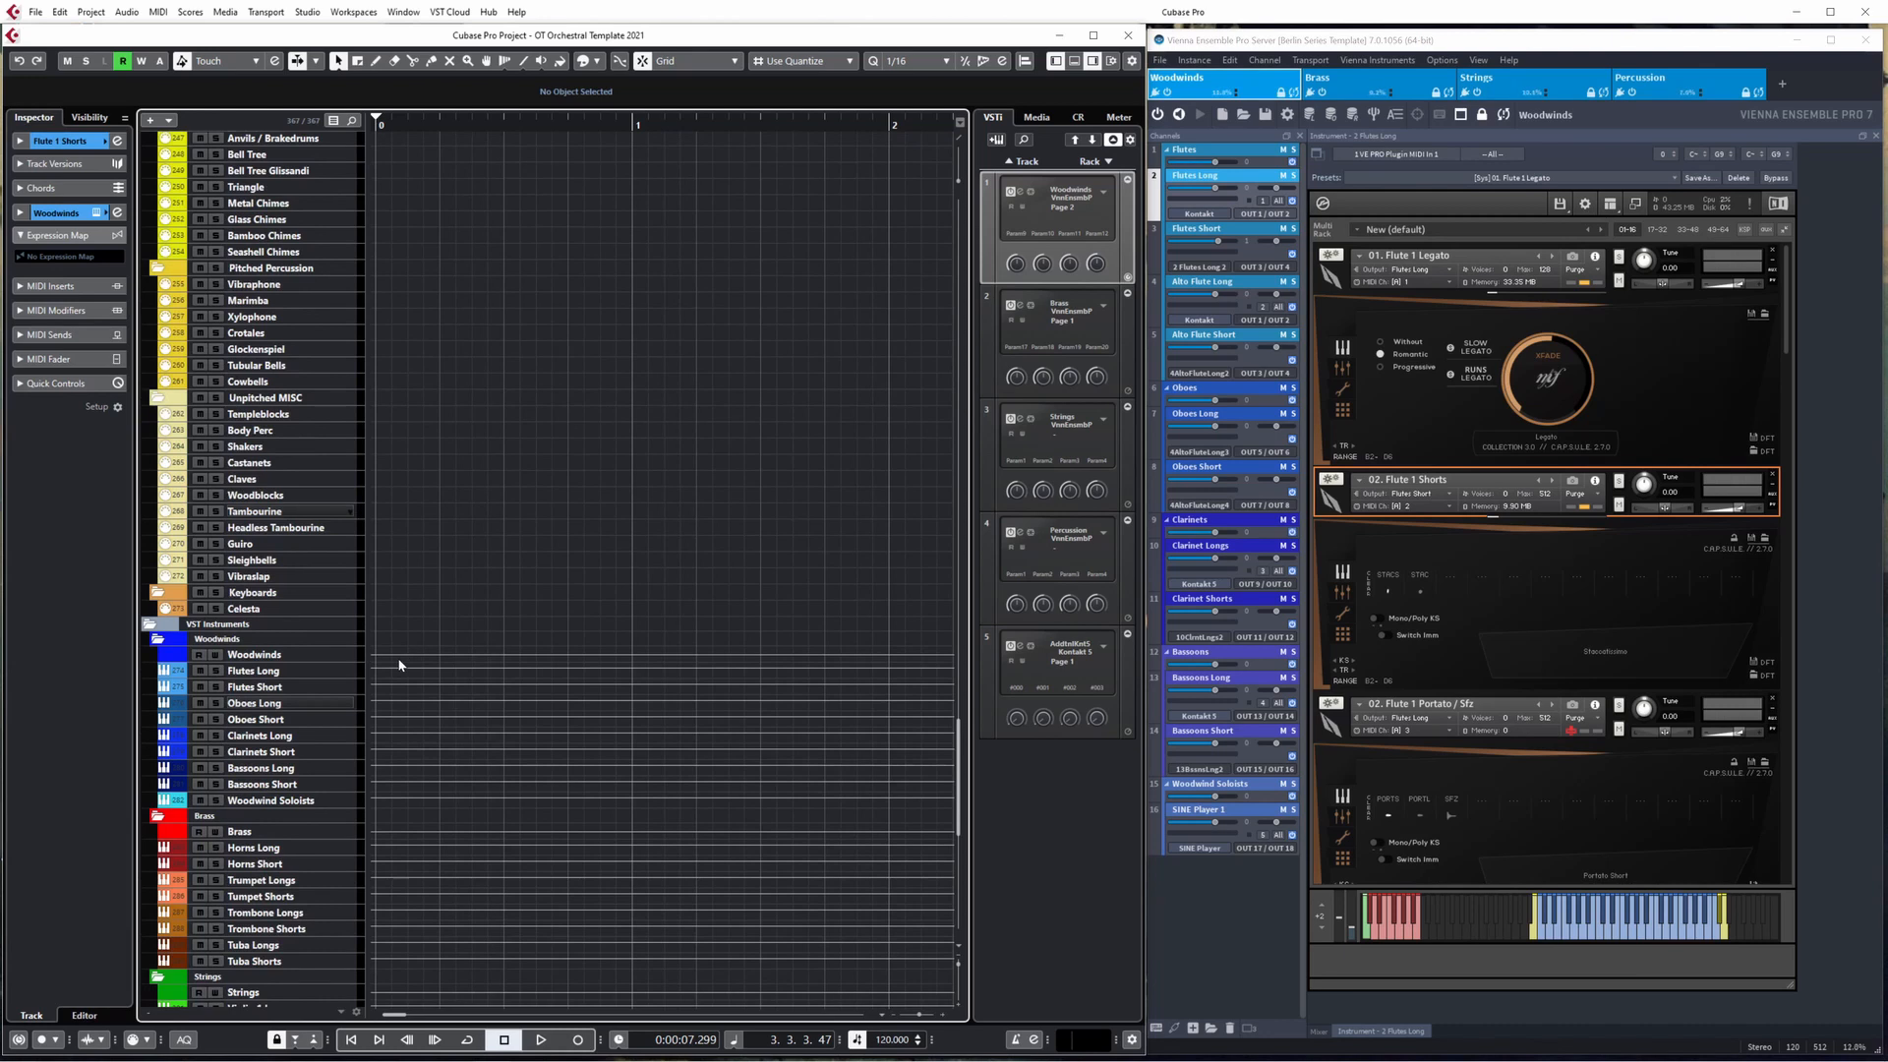
scroll(403, 662, "up", 20)
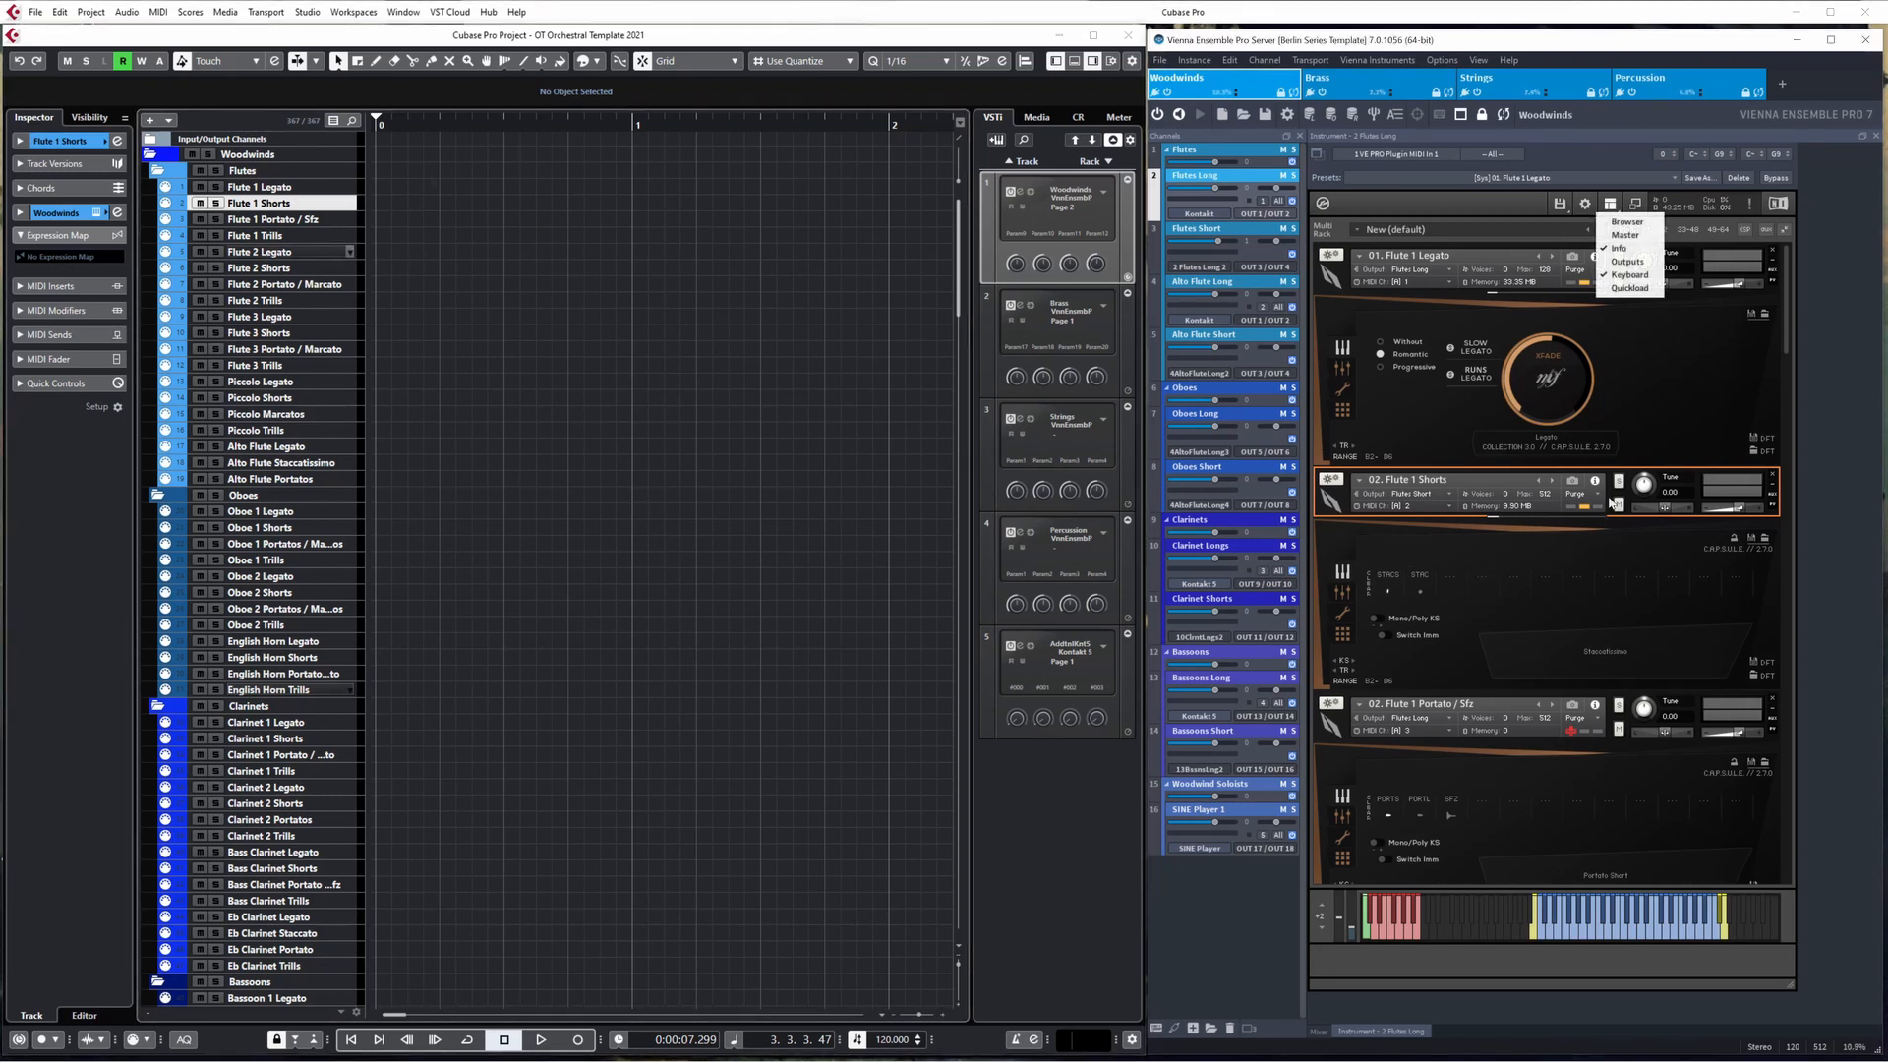
- Examine the Flute 1 Shorts patch's staccato articulations and keyswitches in Vienna Ensemble Pro
left_click(1615, 506)
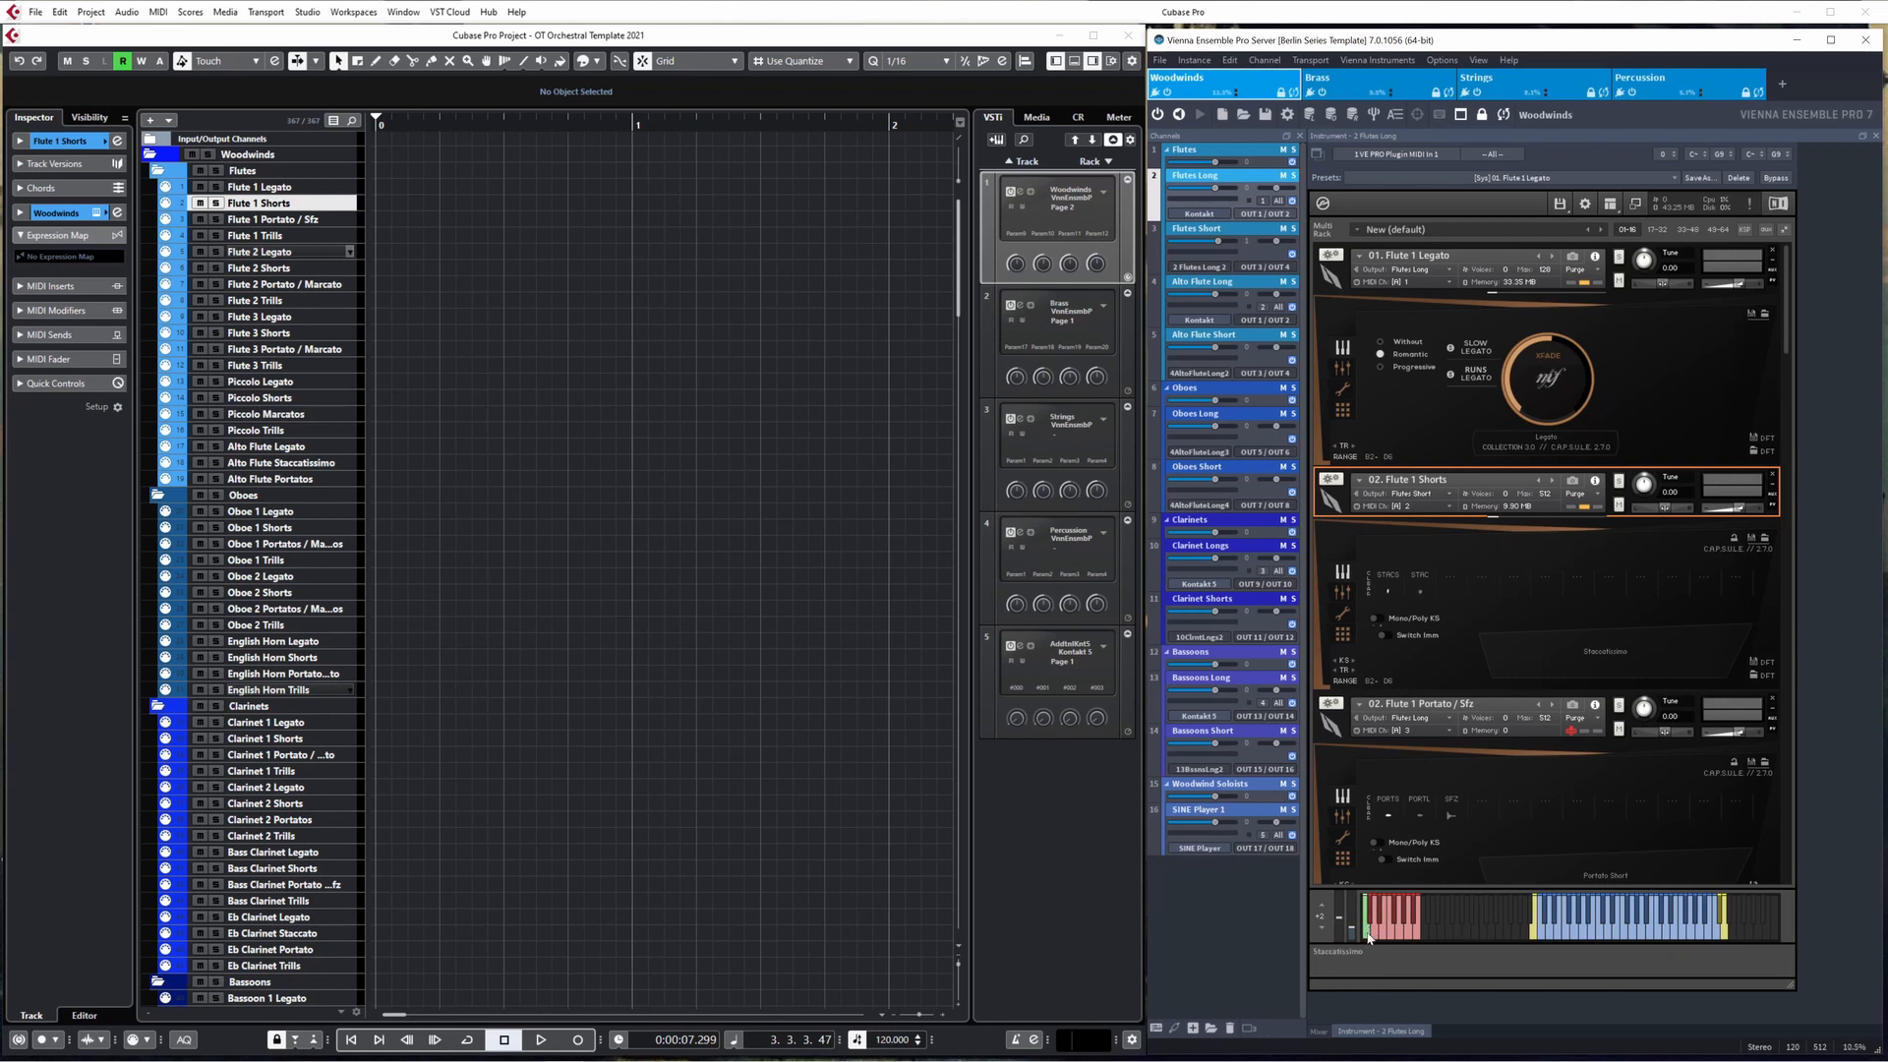
left_click(1421, 590)
- Draw a MIDI part on the Flute 1 Shorts track from the project start to just past bar 1 and open it for note editing
key("8")
left_click_drag(405, 203, 680, 201)
key("1")
double_click(505, 200)
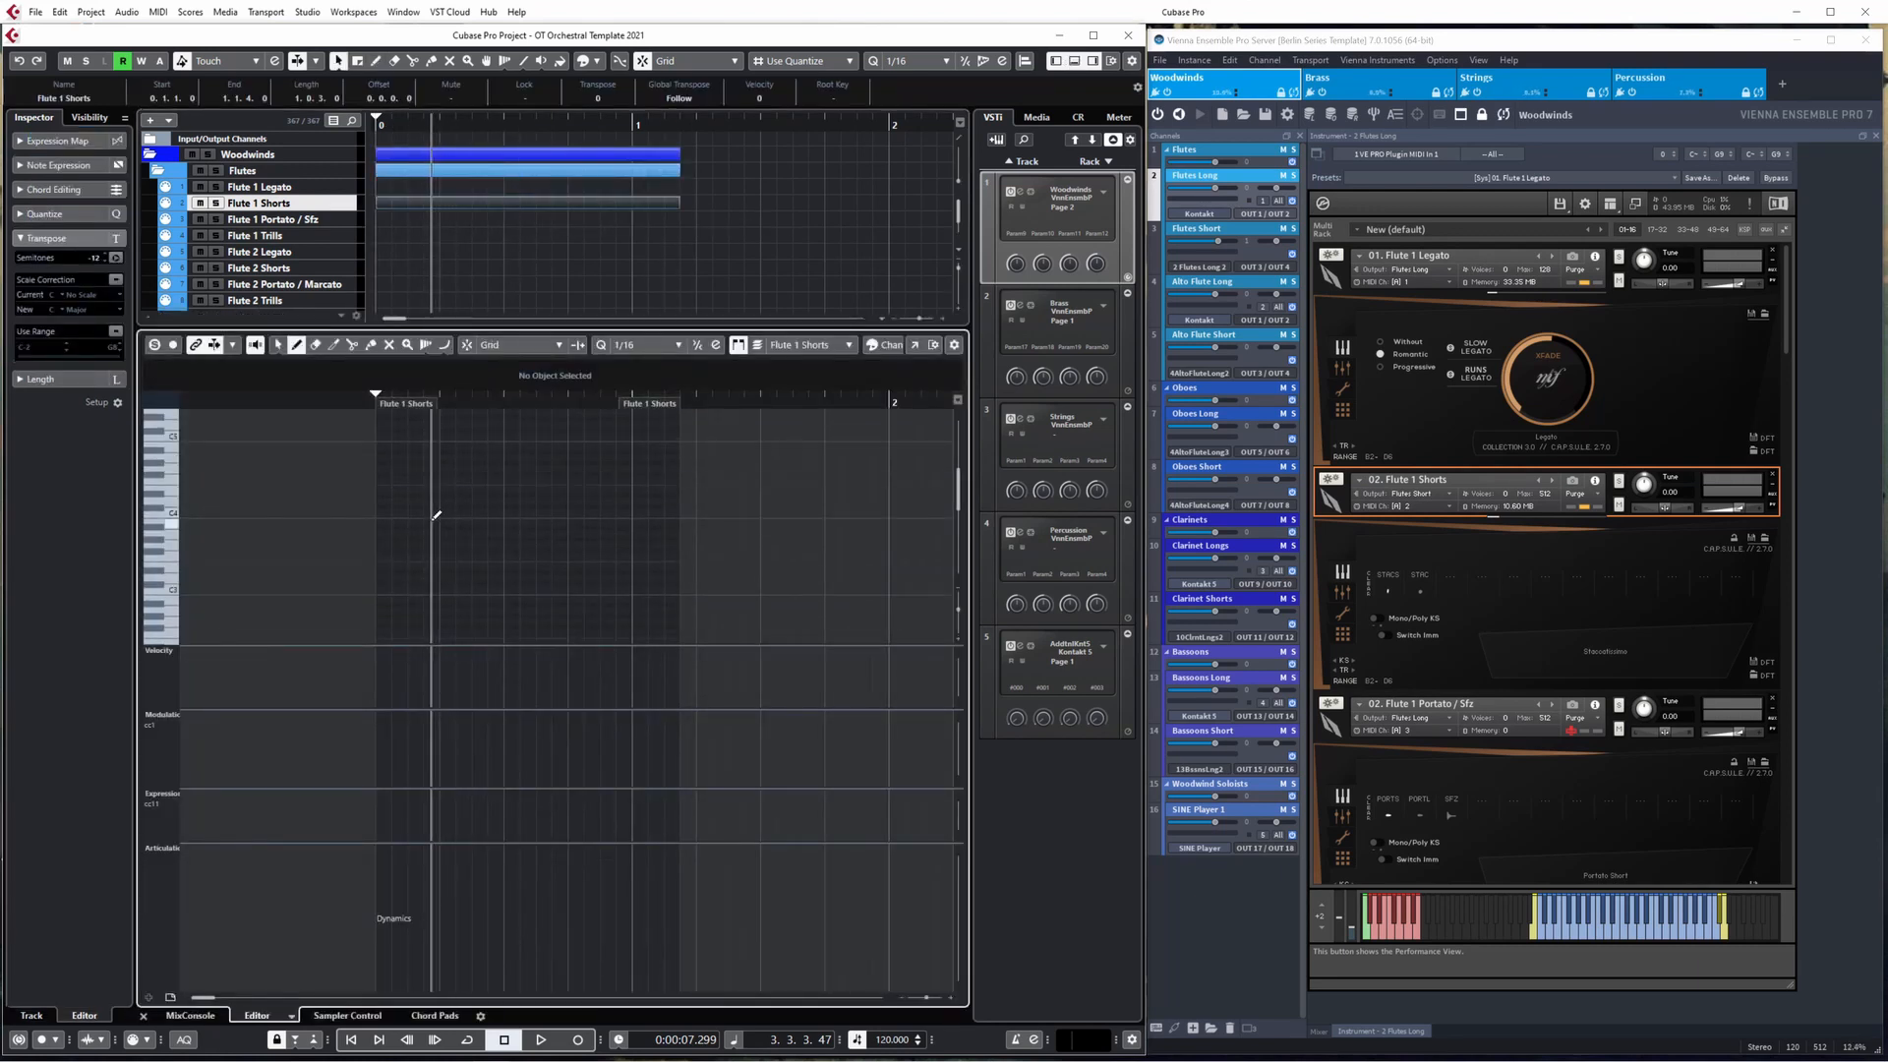
- Draw a phrase of seven short notes around C4 in the Flute 1 Shorts part
scroll(434, 519, "up", 2)
scroll(433, 519, "down", 1)
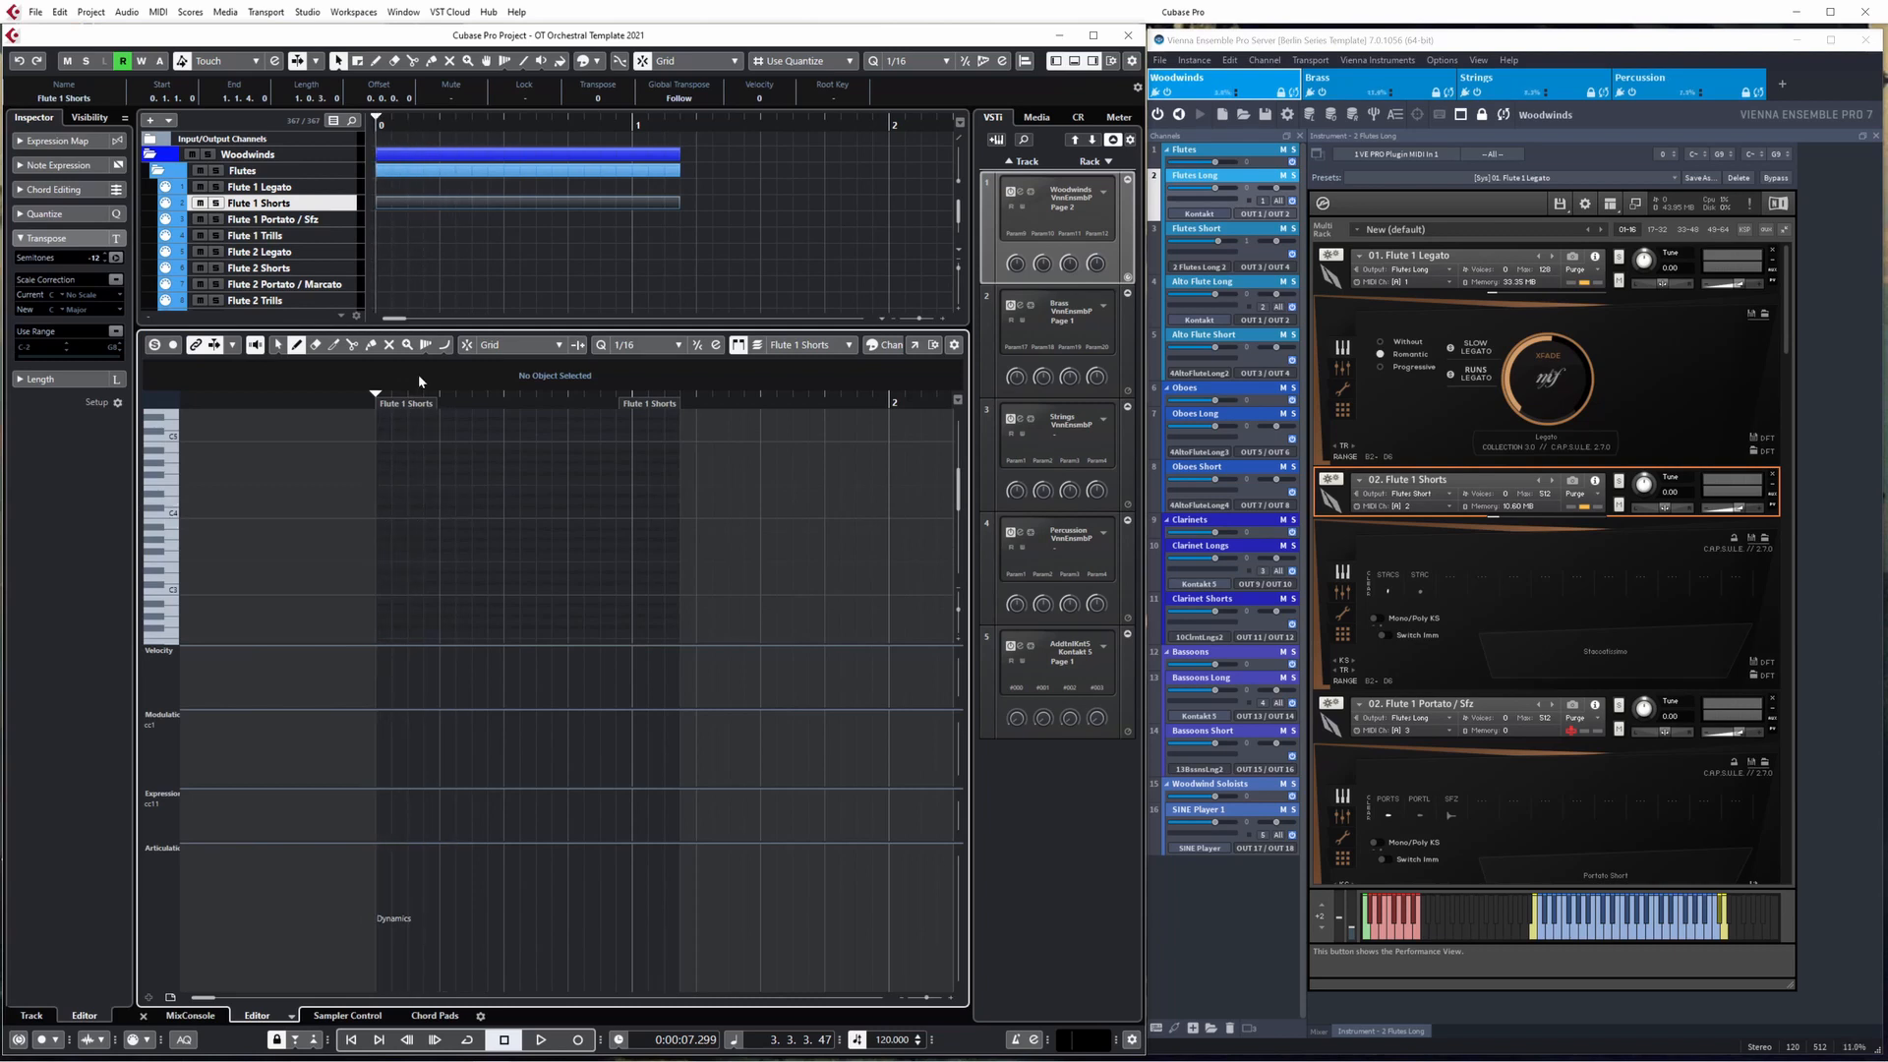
left_click(391, 512)
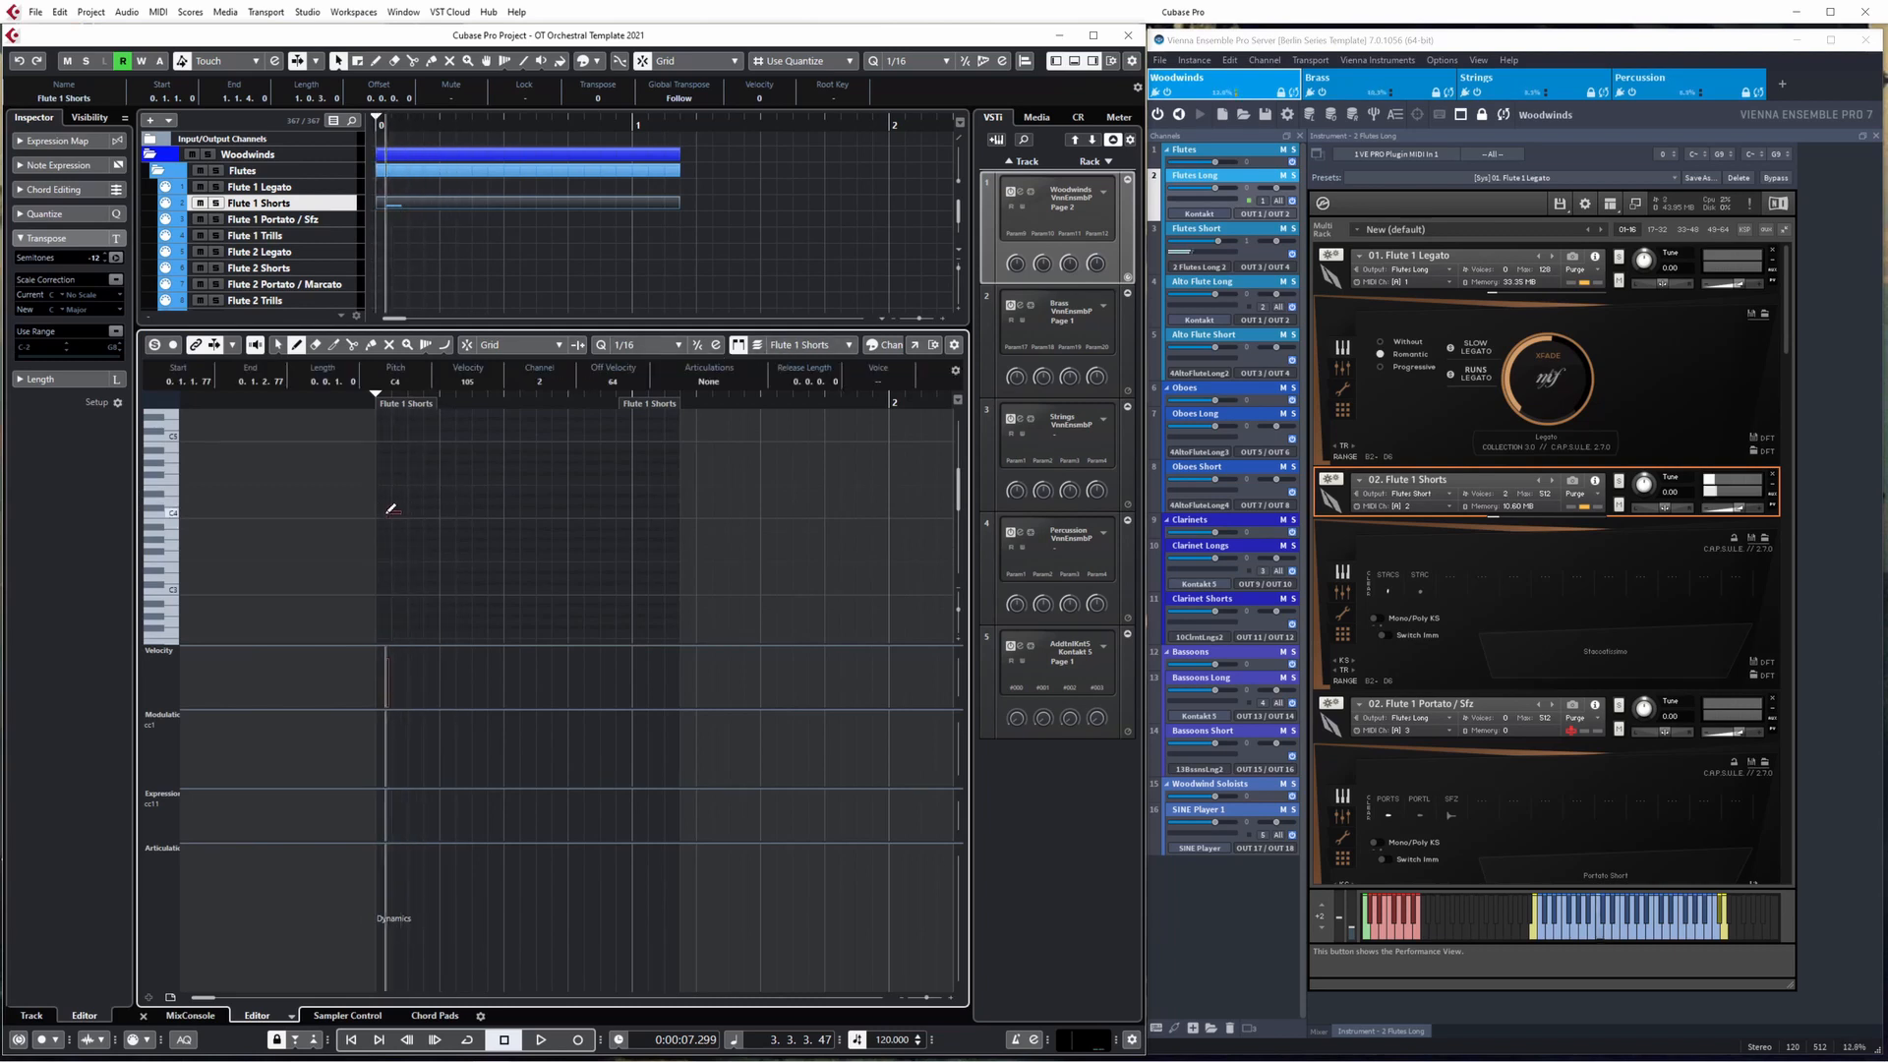
left_click(469, 506)
left_click(514, 534)
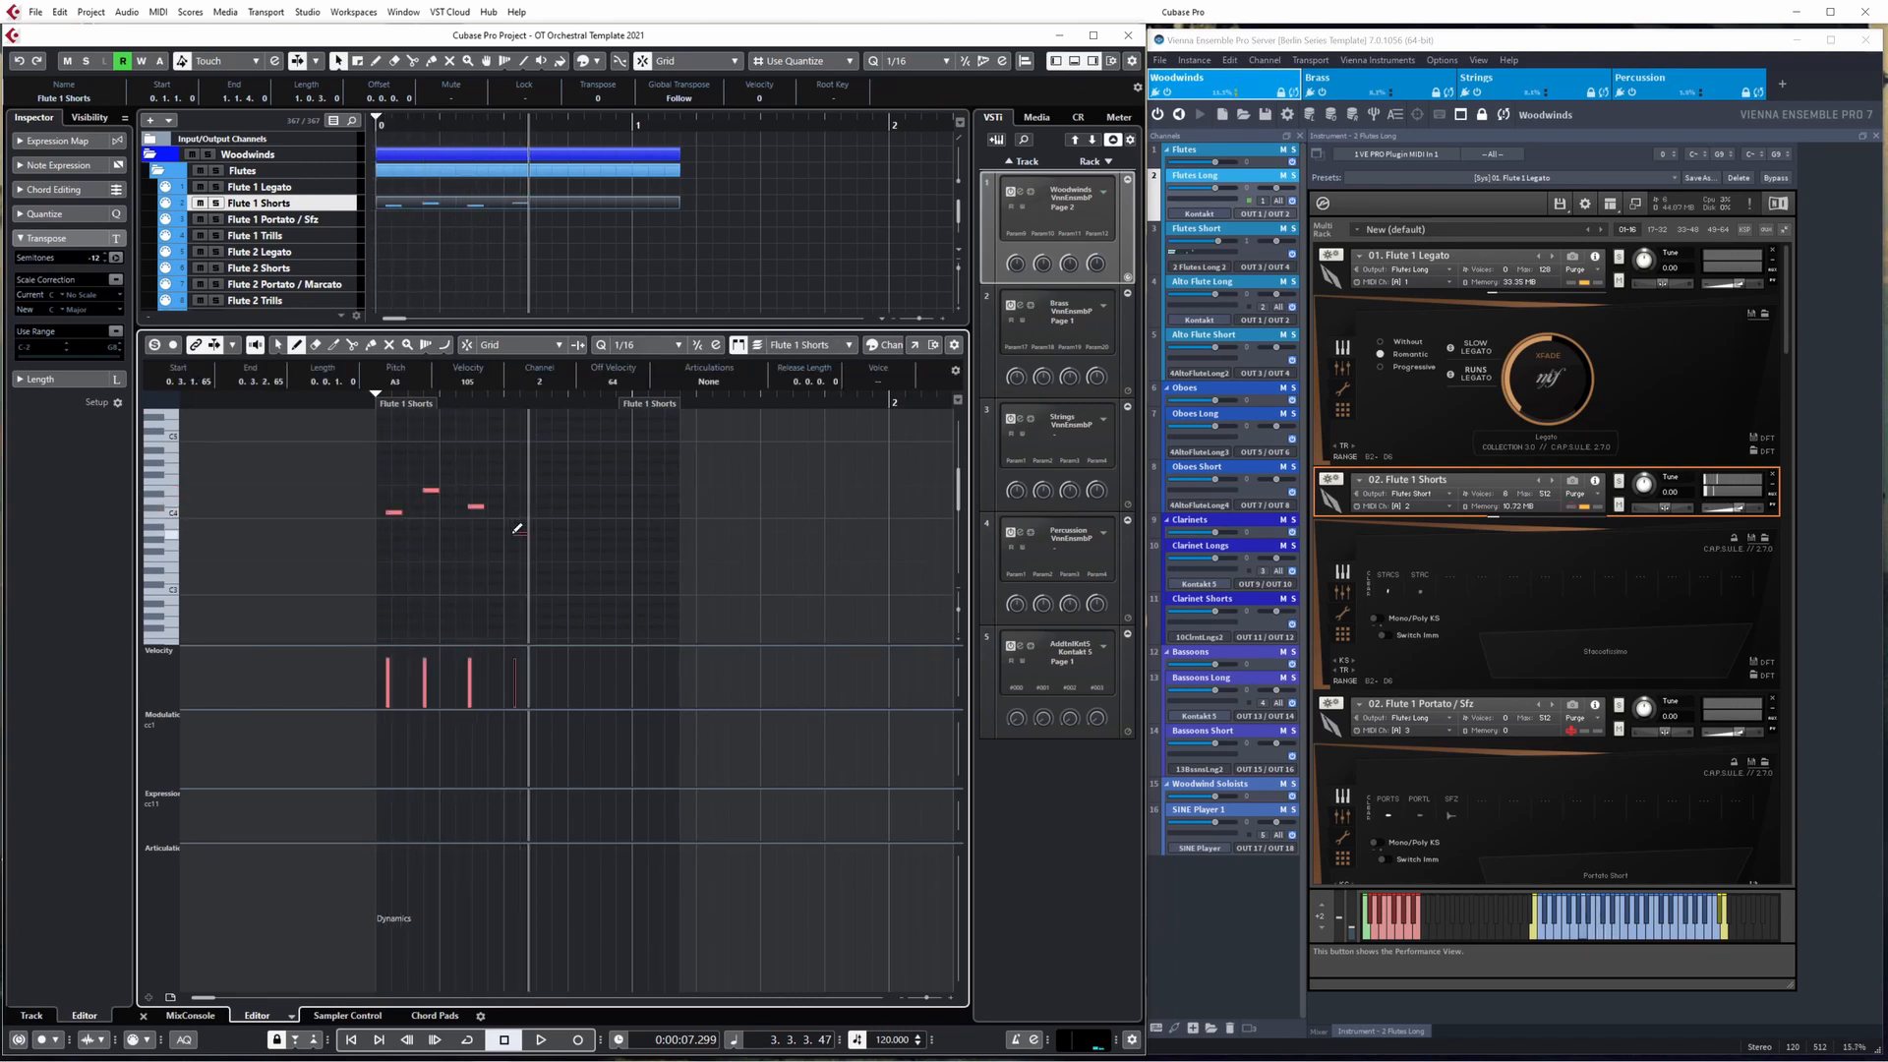
left_click(573, 551)
left_click(617, 528)
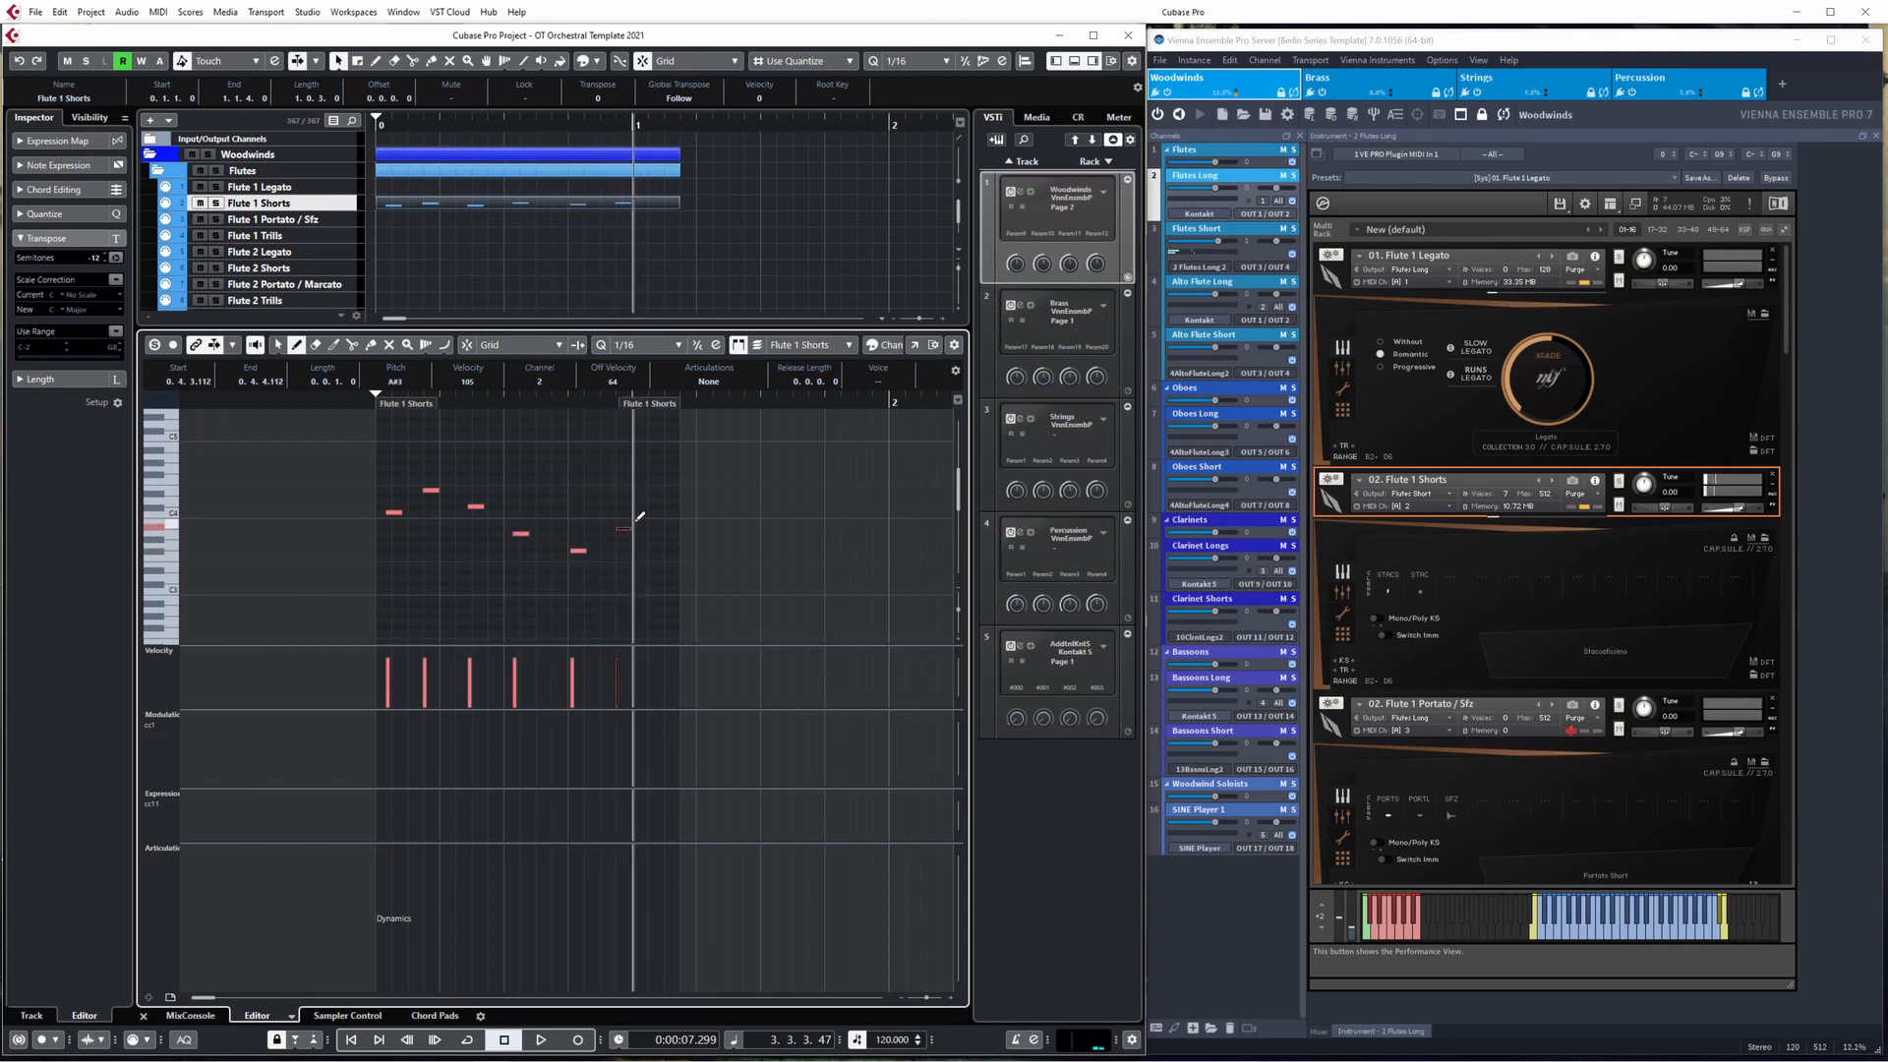
left_click(656, 488)
- Add three keyswitch notes beneath the phrase, on C0, one semitone higher and C0 again, and return the playhead to the start
key("1")
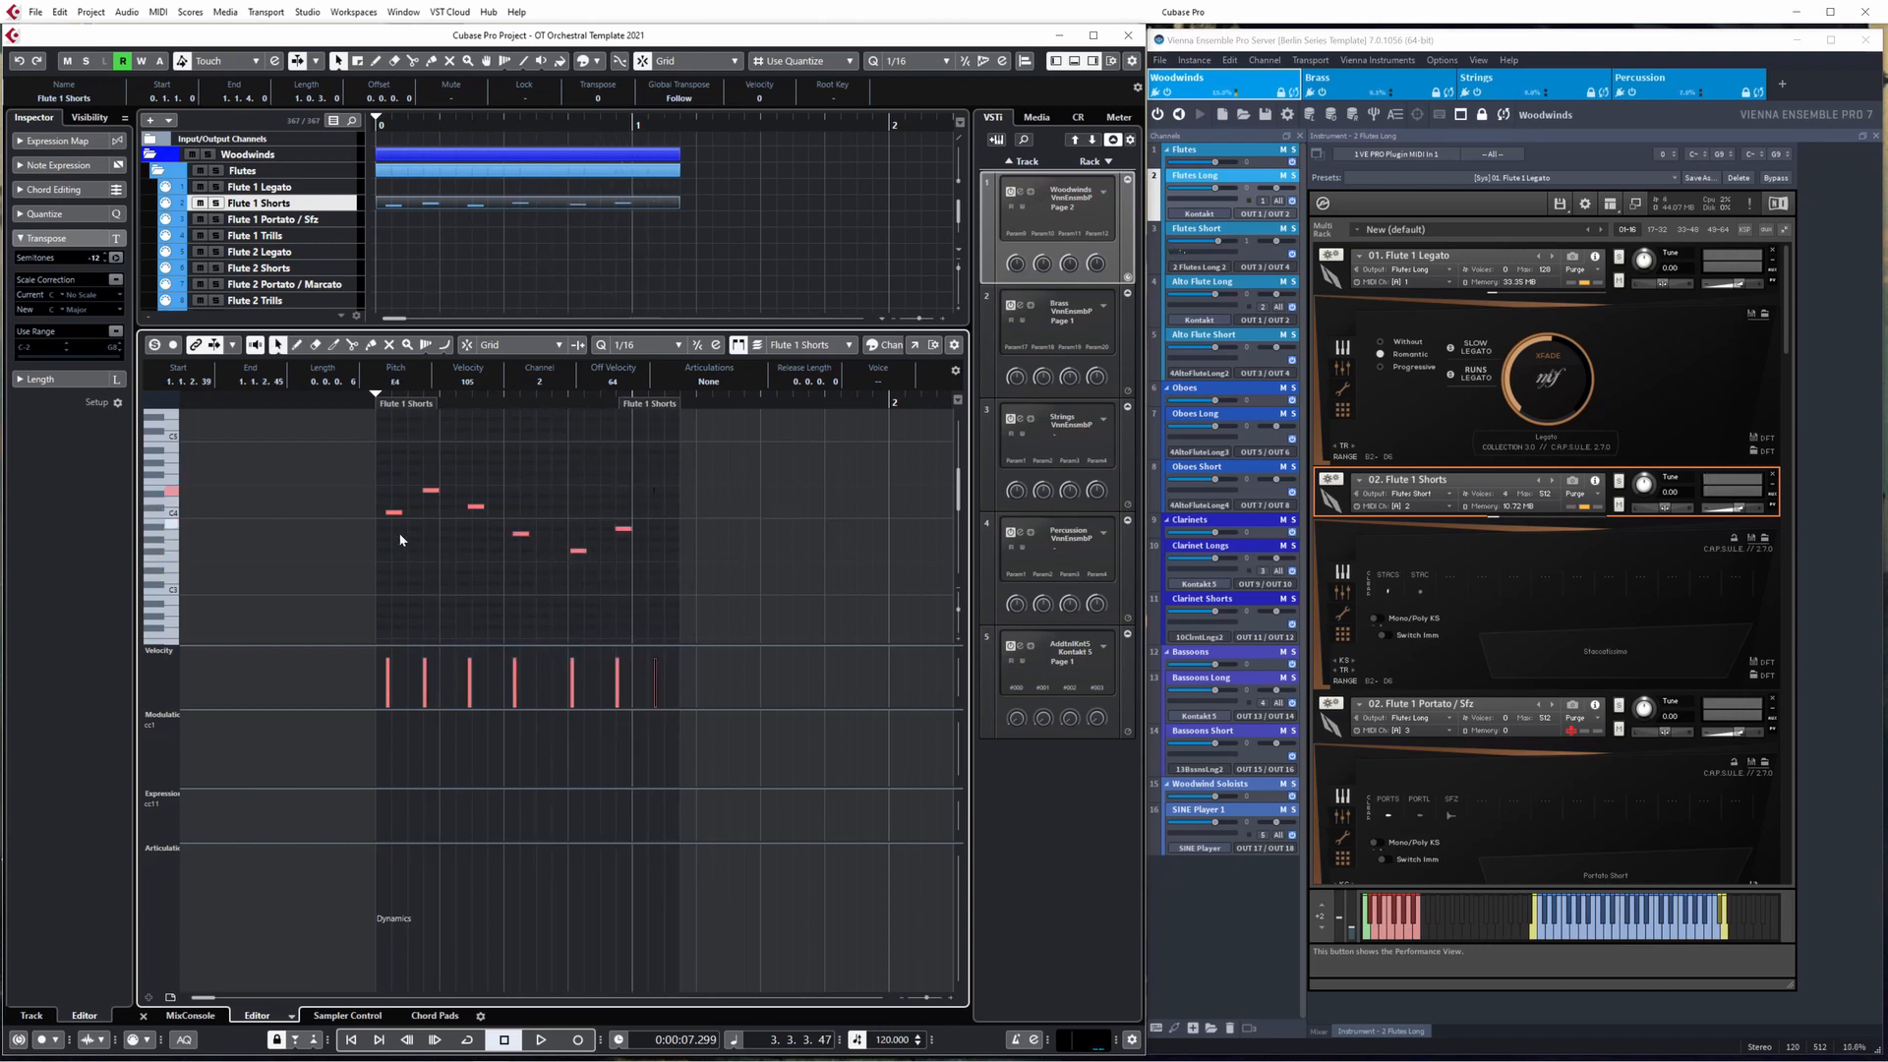
left_click(403, 586)
scroll(393, 594, "down", 3)
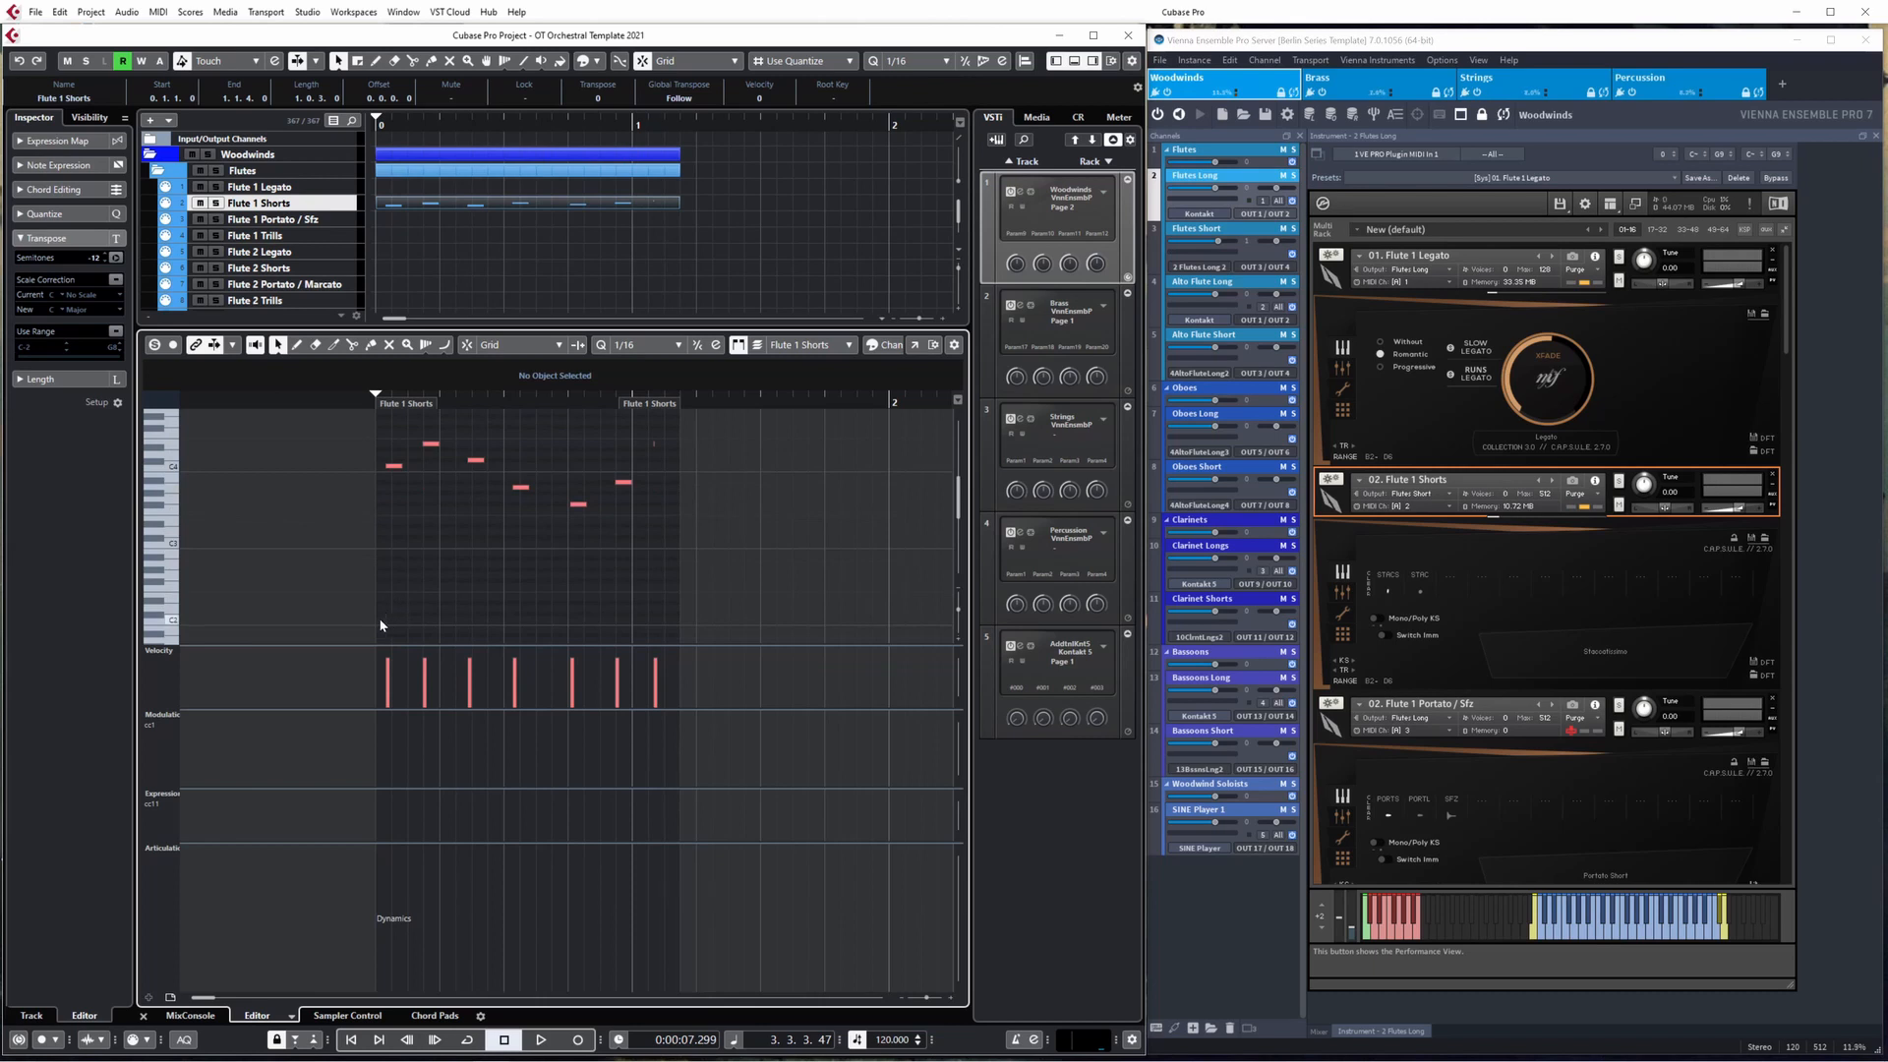
scroll(365, 626, "down", 3)
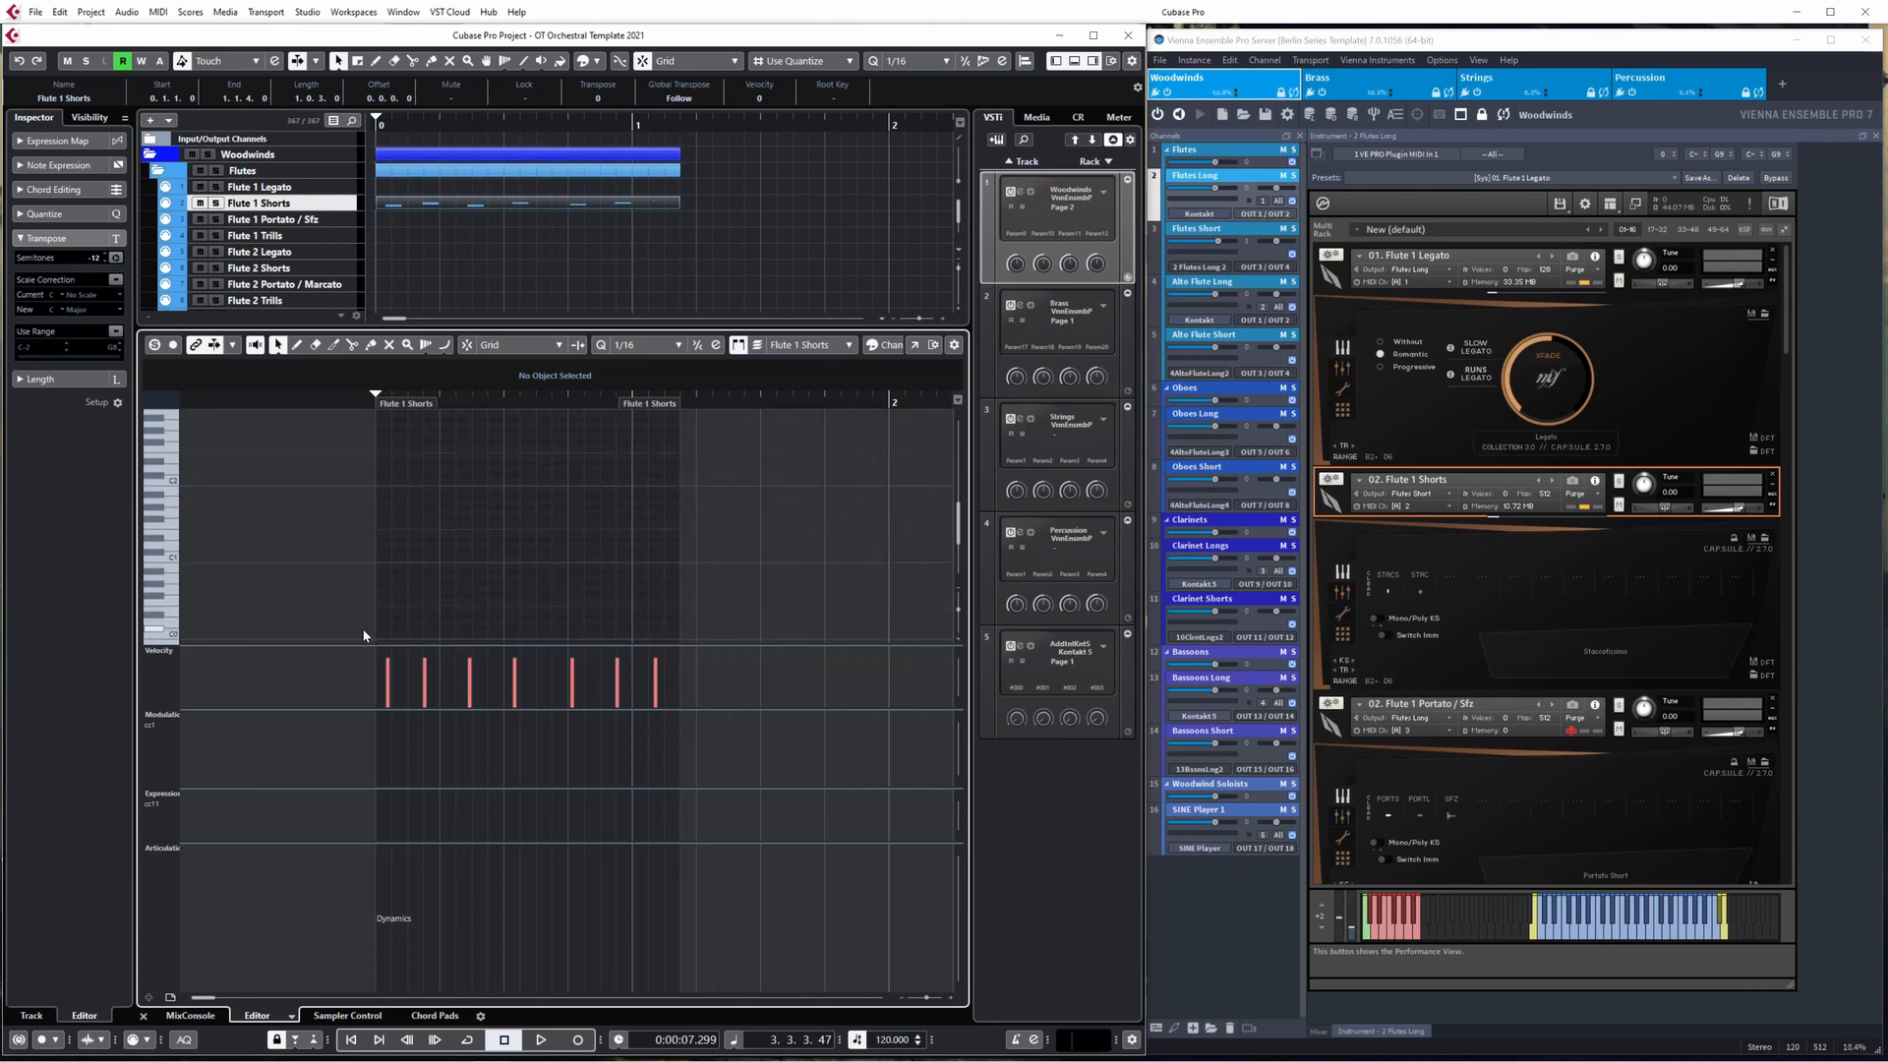
left_click(386, 633)
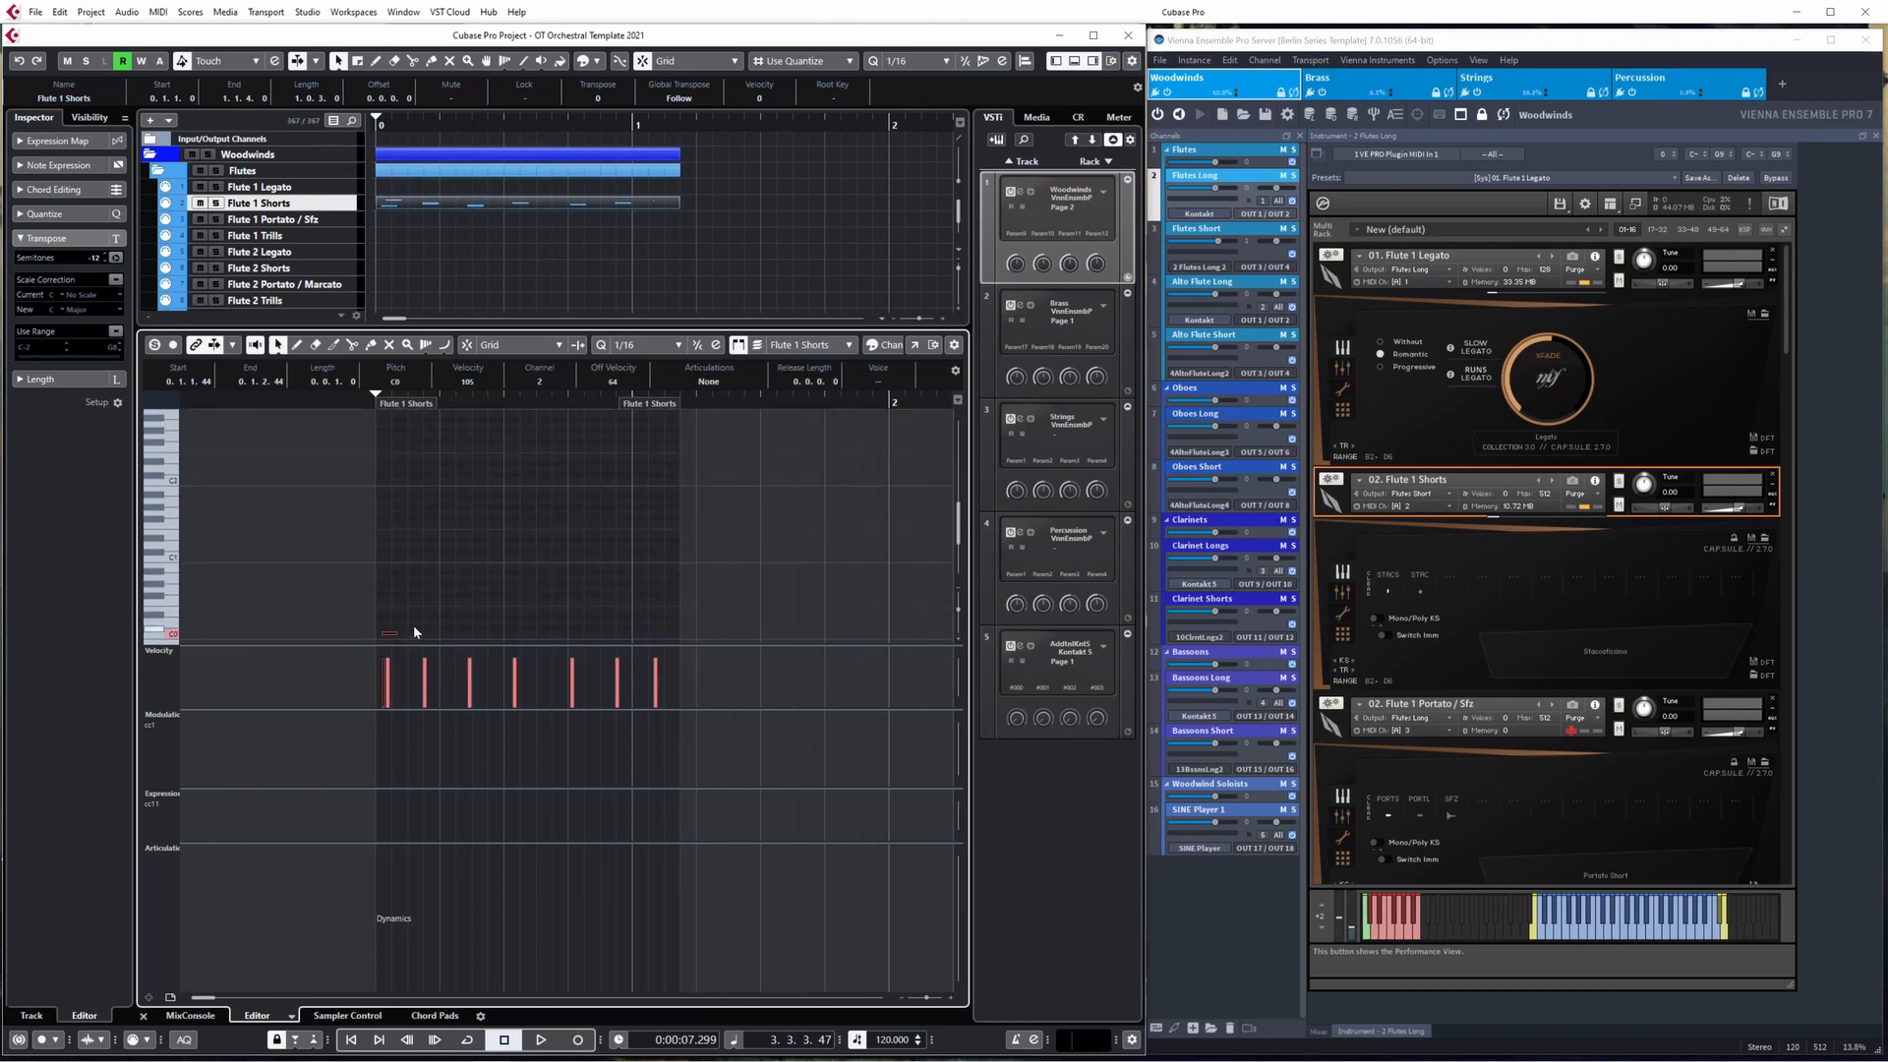
left_click(499, 627)
left_click(596, 633)
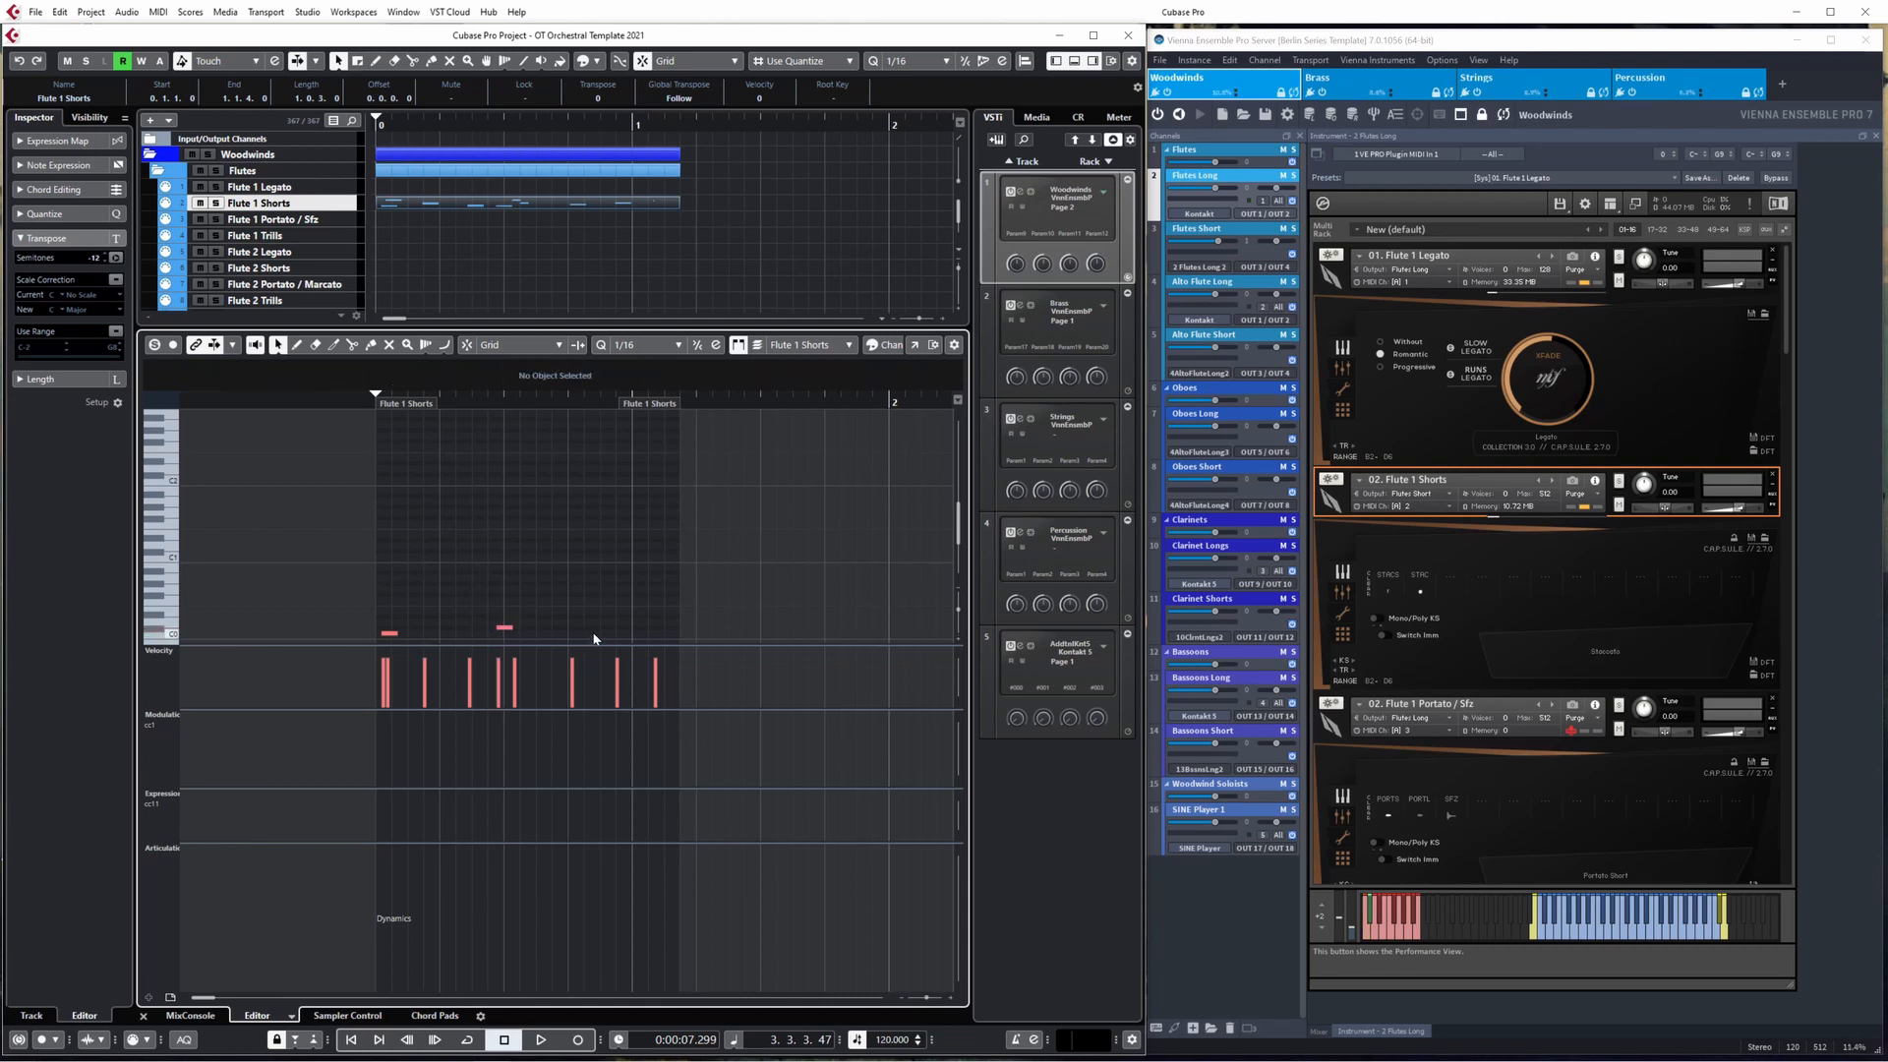
left_click(372, 400)
scroll(594, 551, "up", 6)
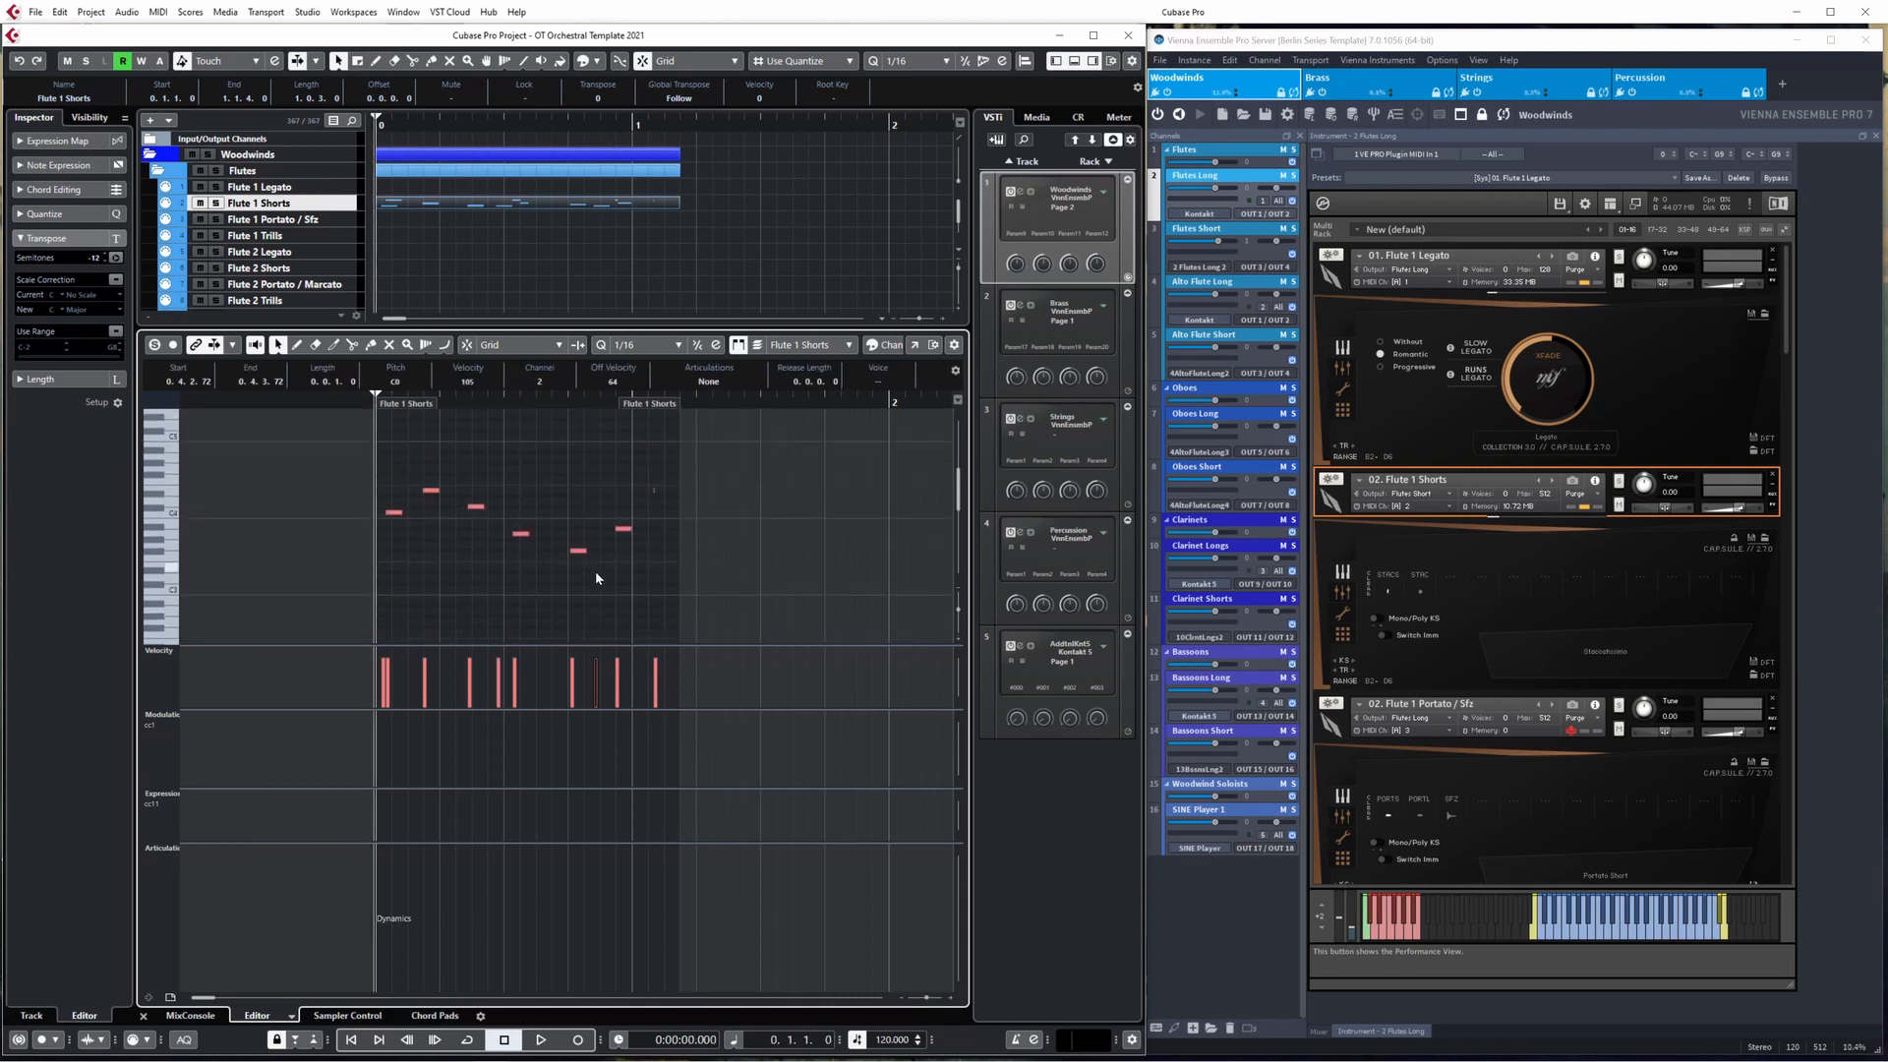
- Play back the Flute 1 Shorts phrase and remove the three keyswitch notes beneath it
key("space")
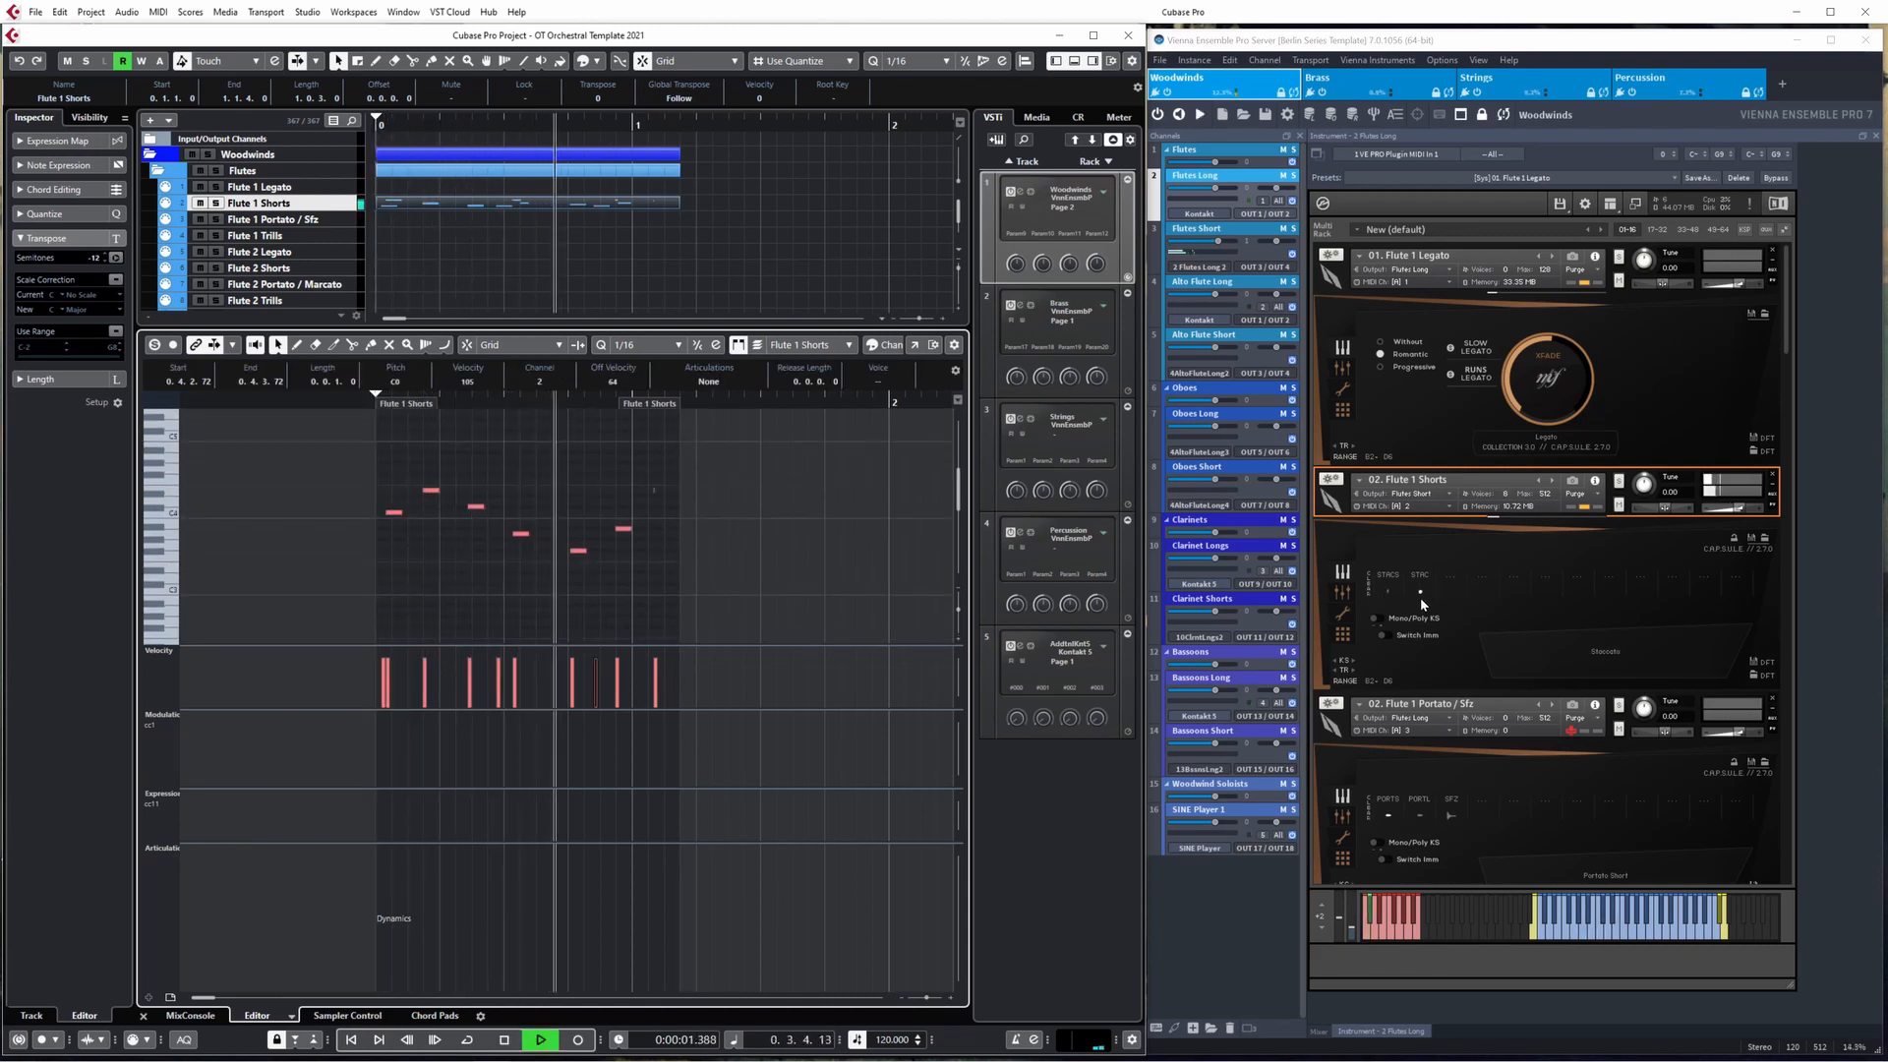
key("space")
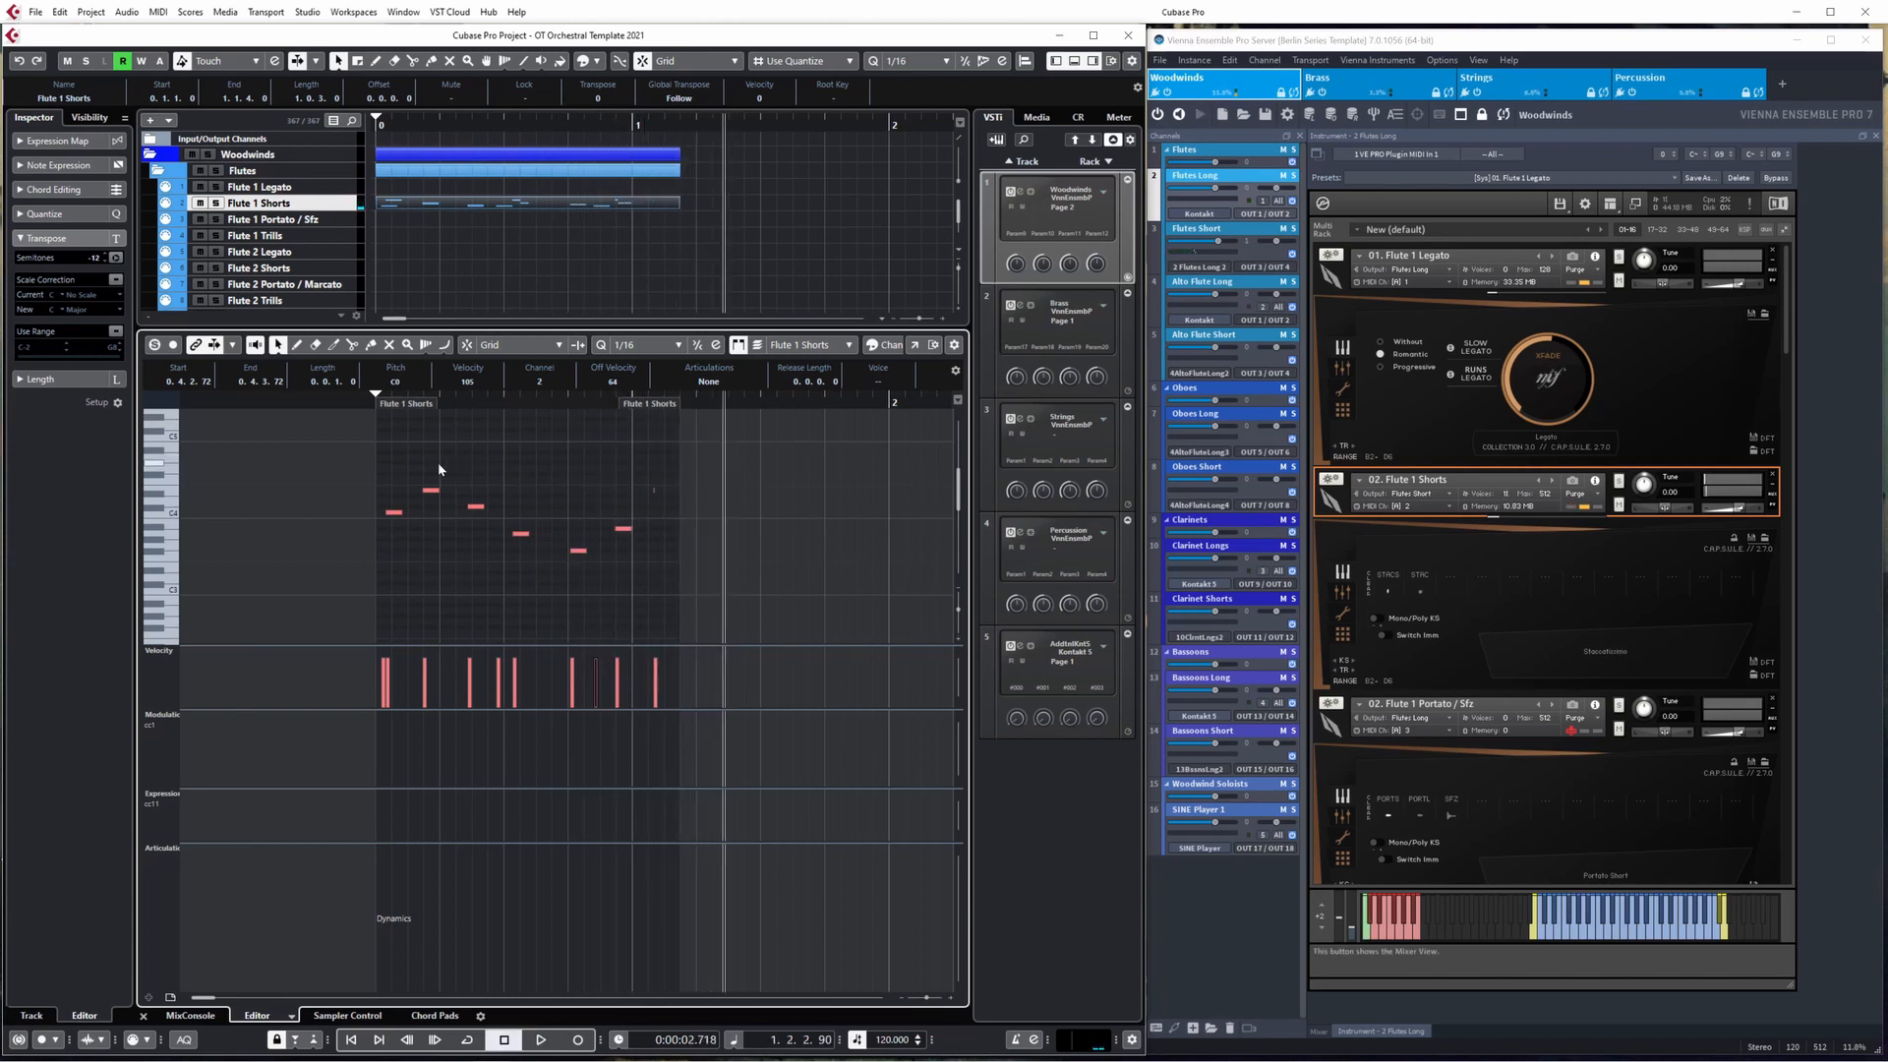
scroll(418, 511, "down", 6)
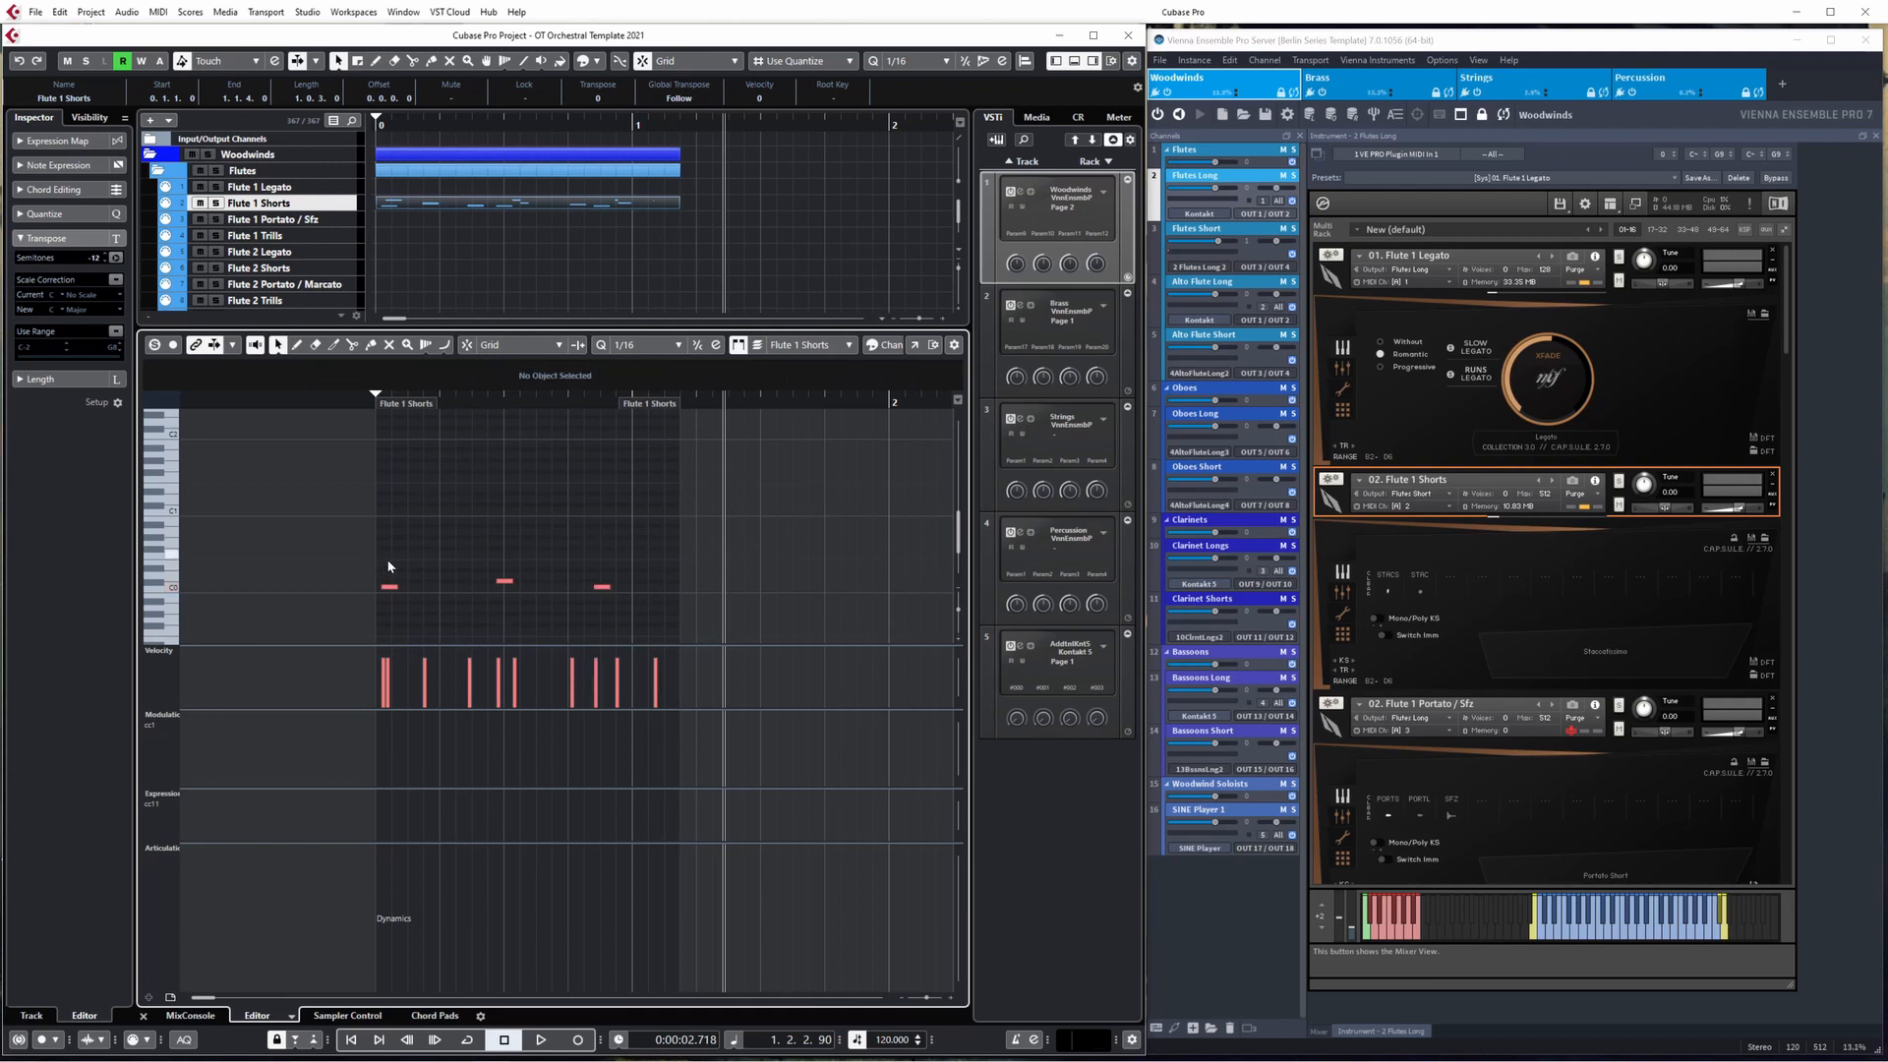
left_click_drag(386, 558, 616, 600)
key("ctrl+z")
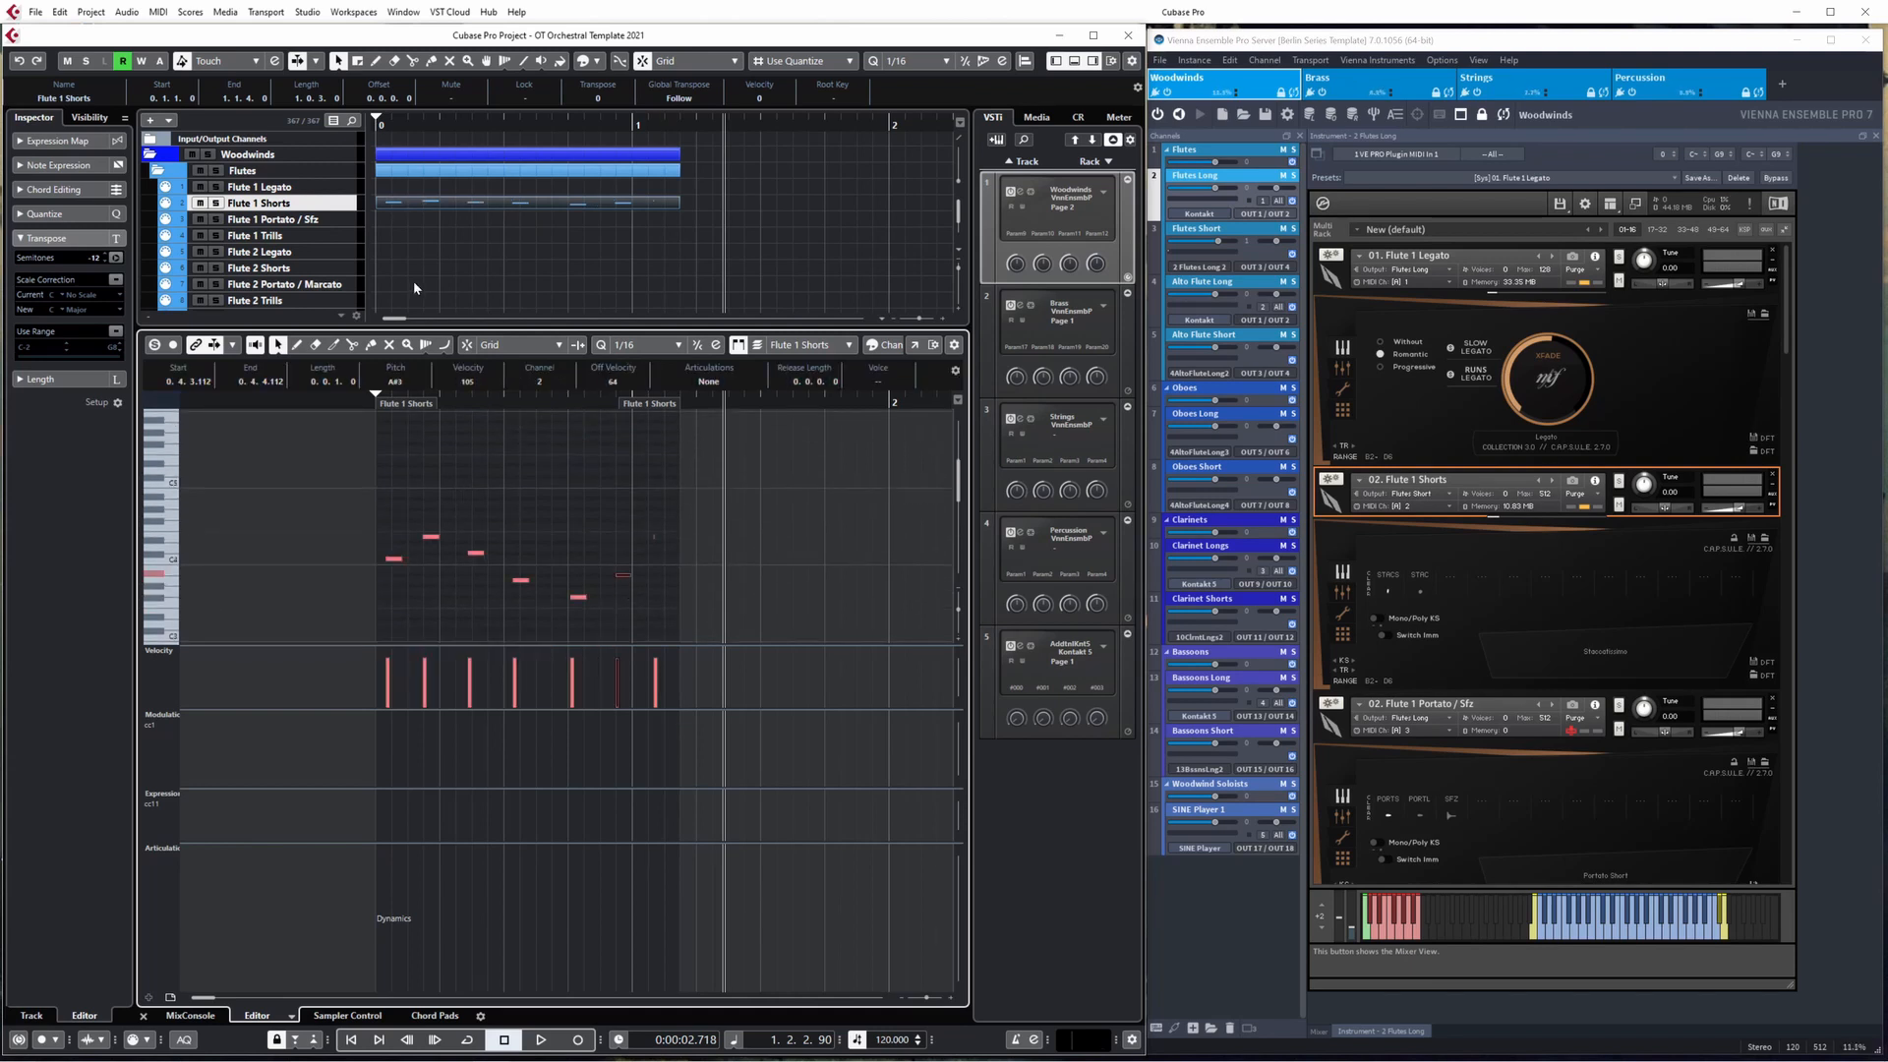
- Look through the expression maps available for the Flute 1 Shorts track and open the Expression Map Setup
left_click(409, 230)
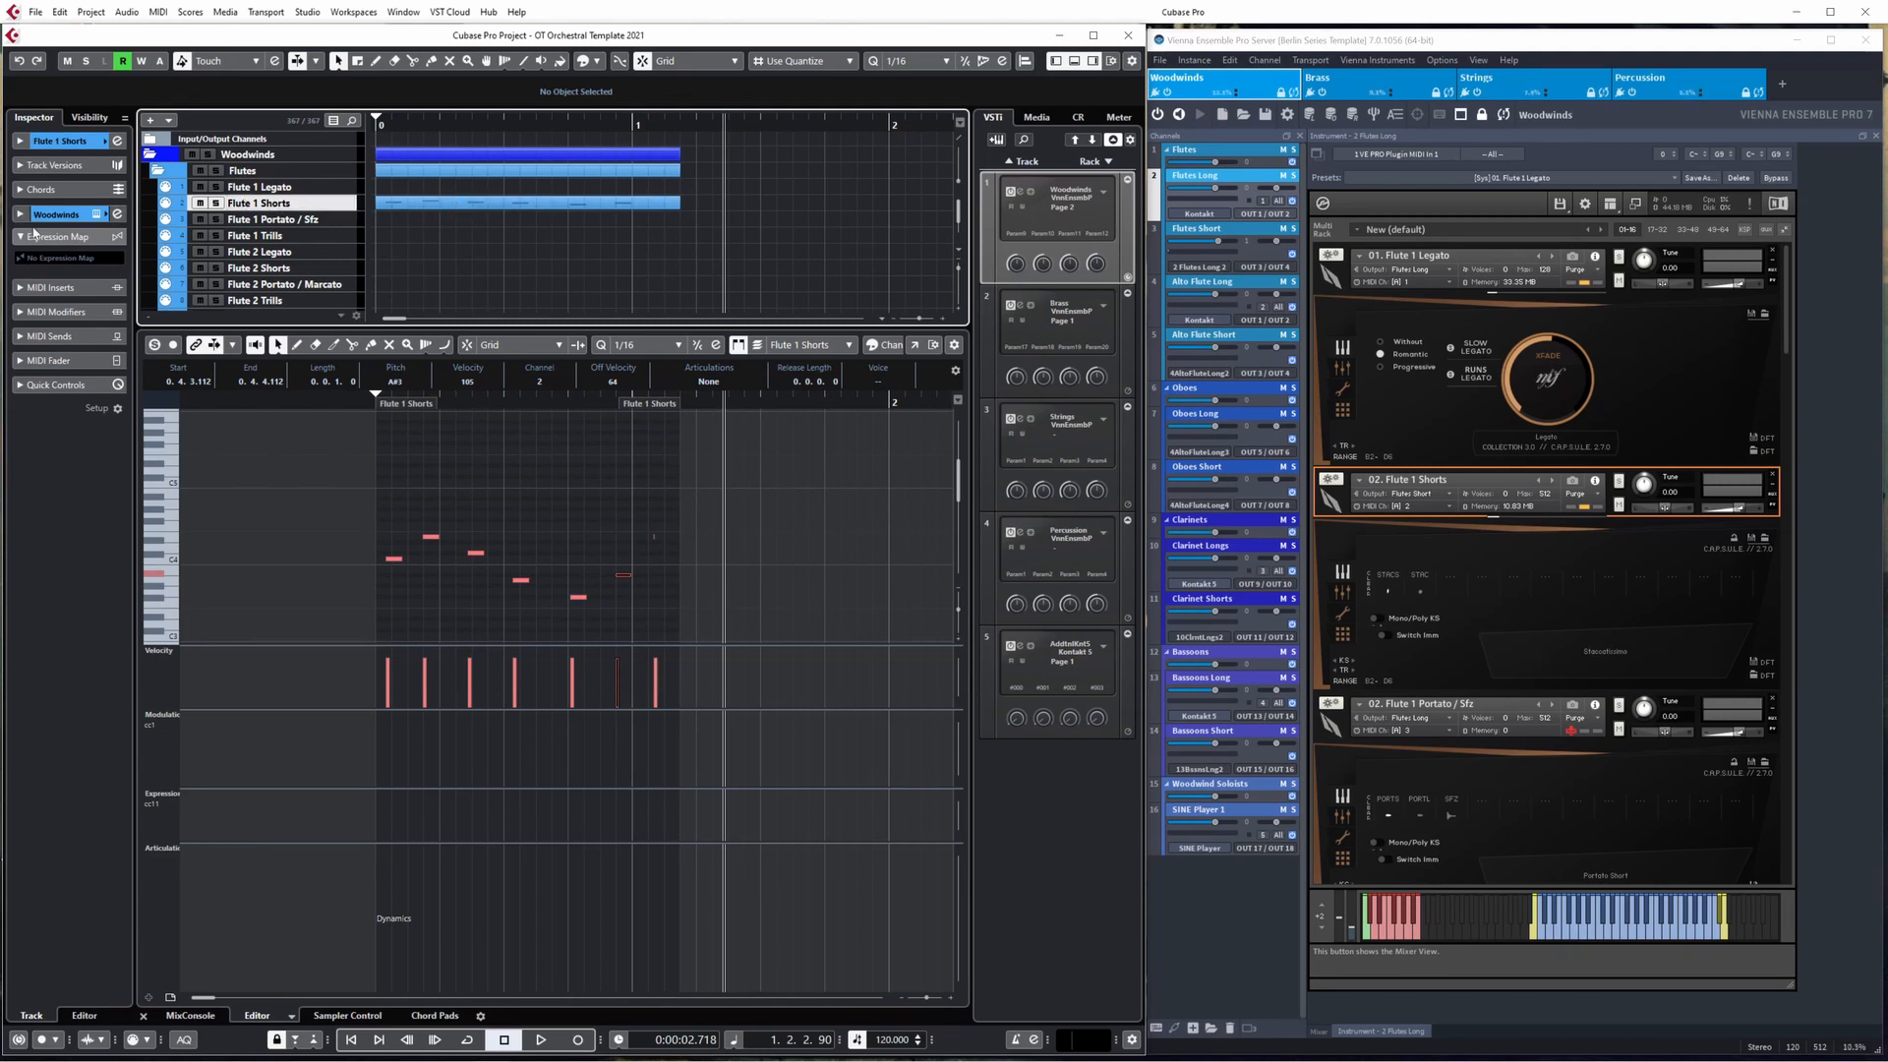
left_click(61, 259)
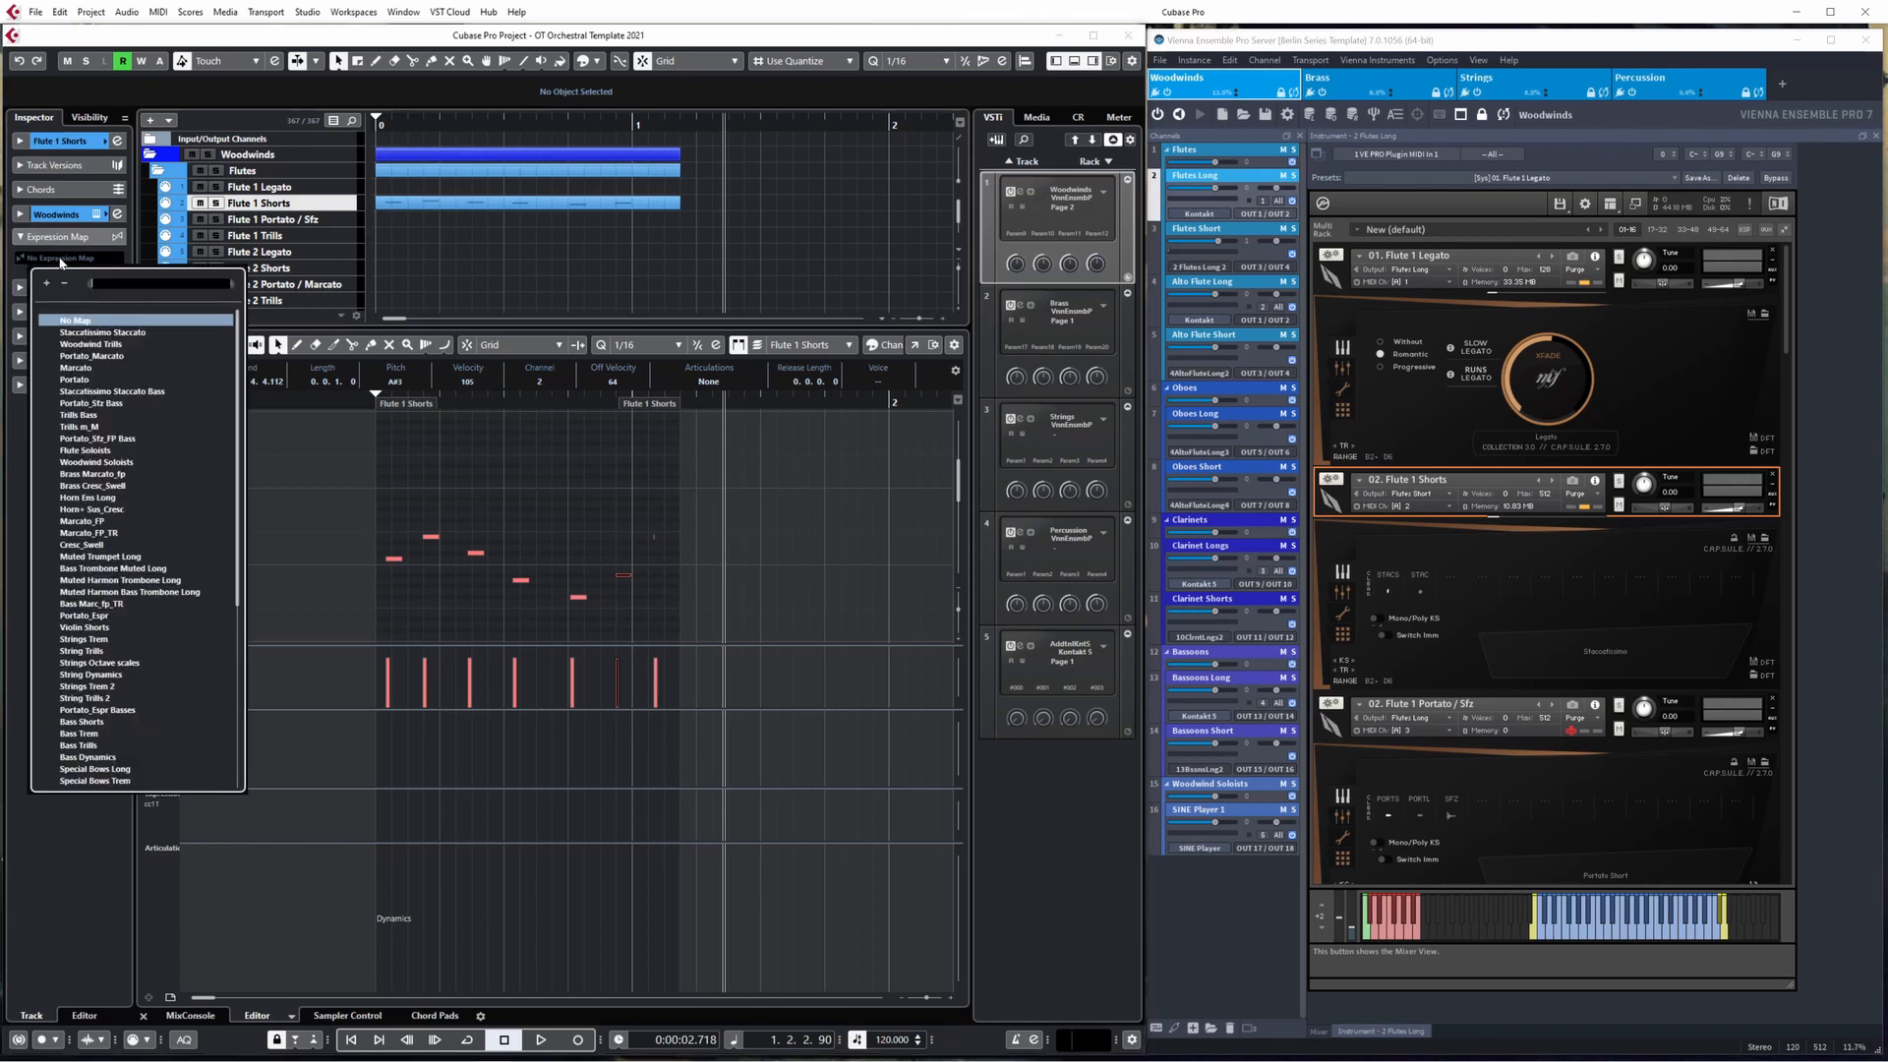
scroll(106, 418, "down", 6)
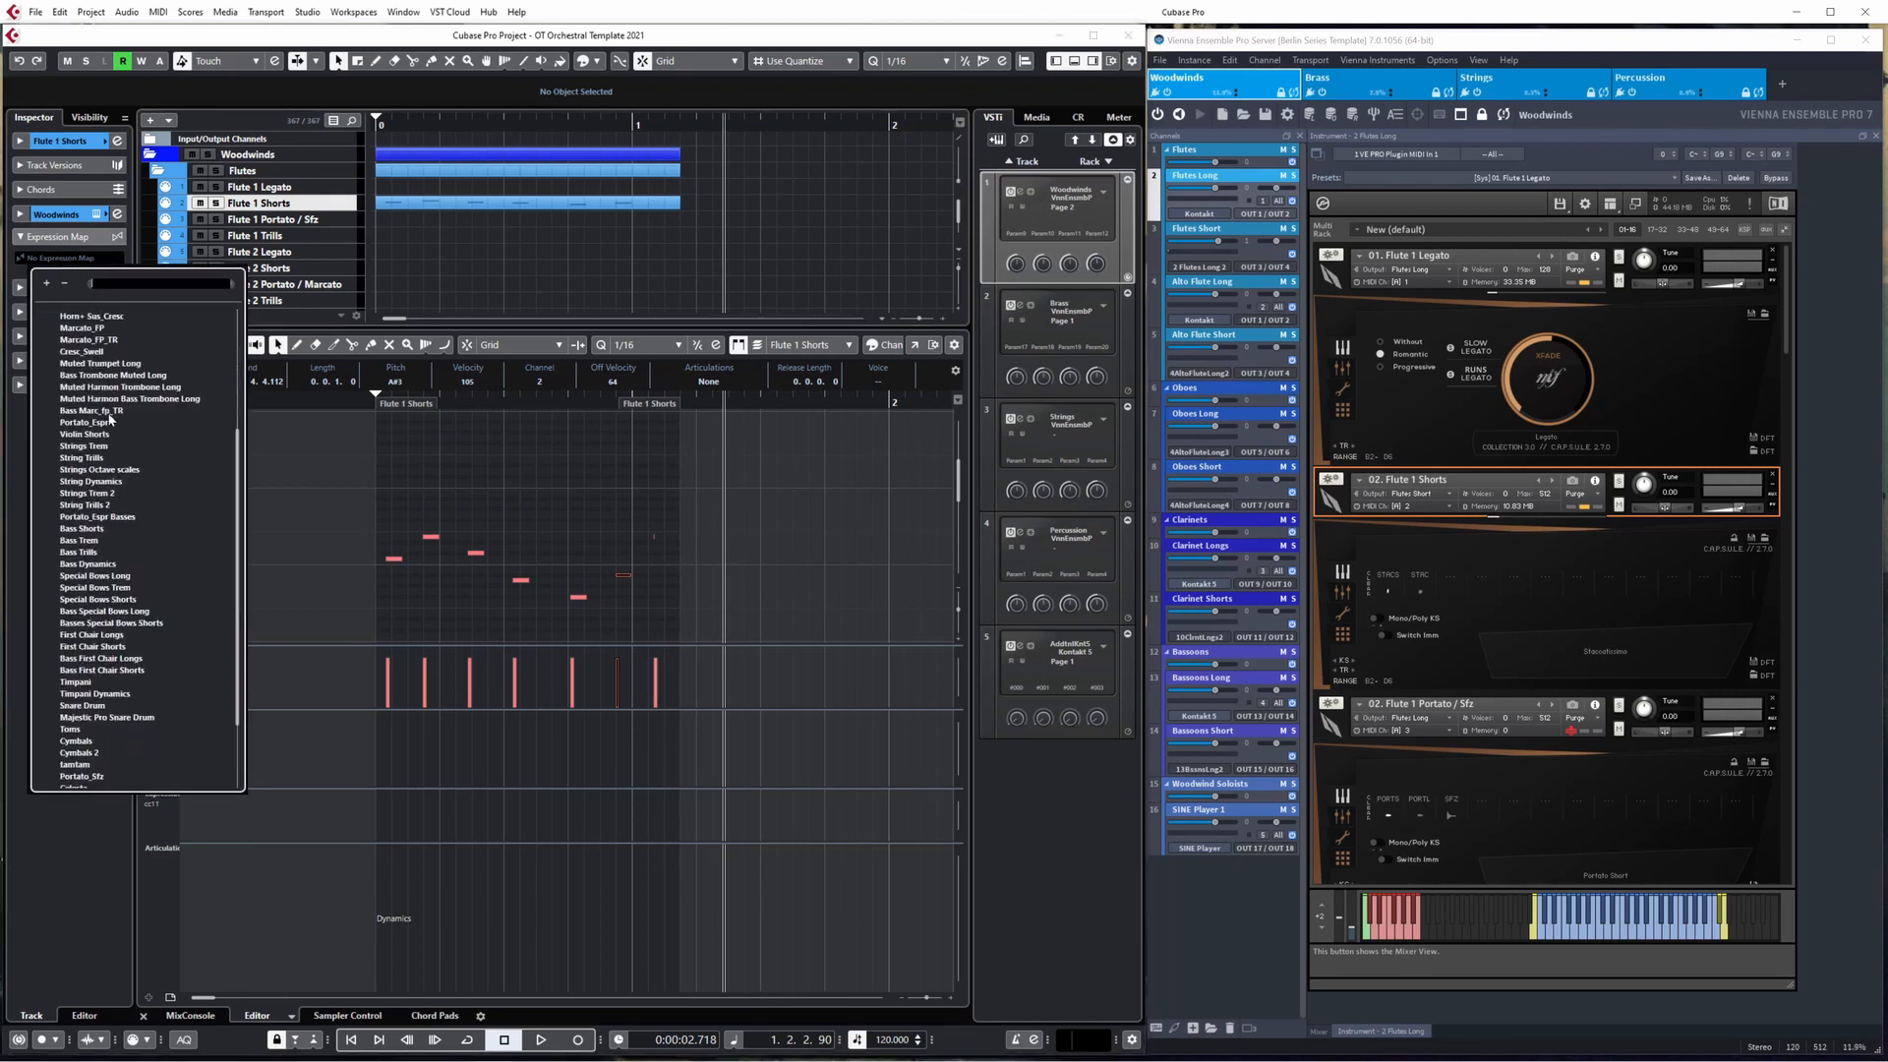
scroll(111, 614, "up", 6)
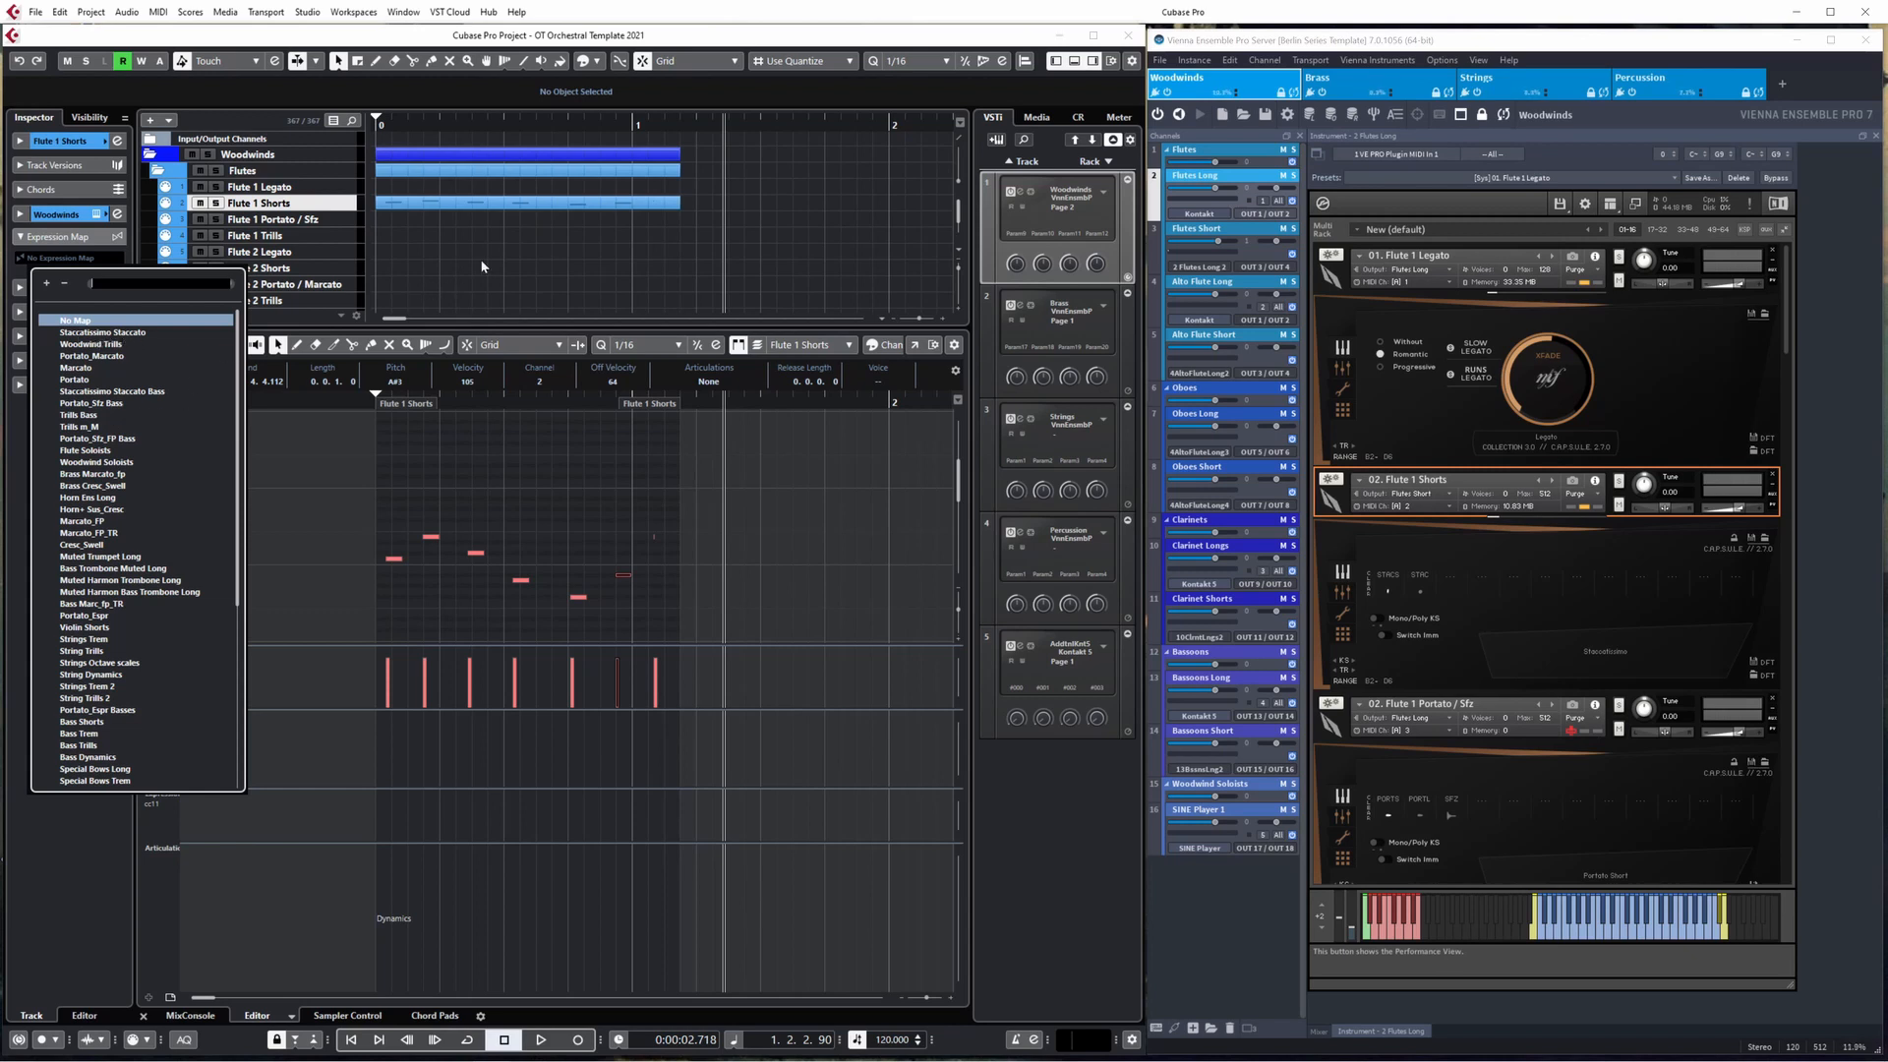
scroll(110, 523, "down", 9)
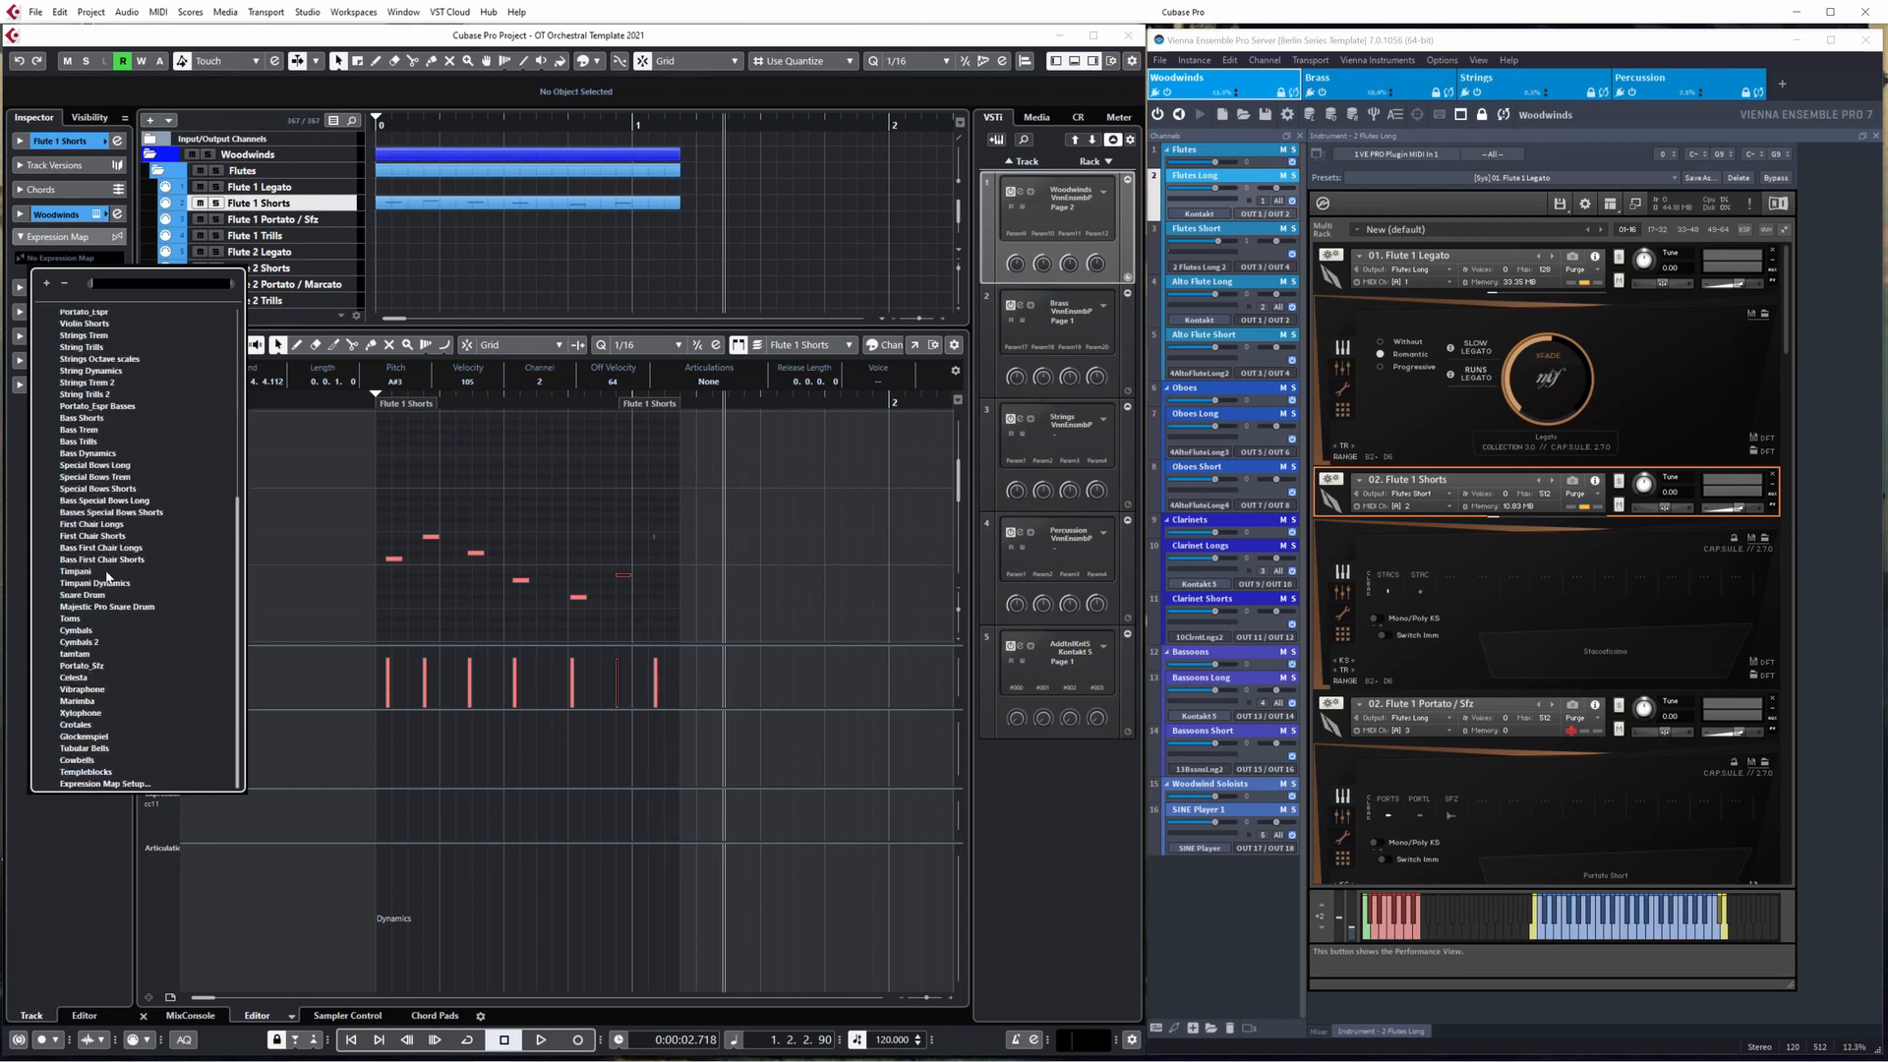
left_click(105, 783)
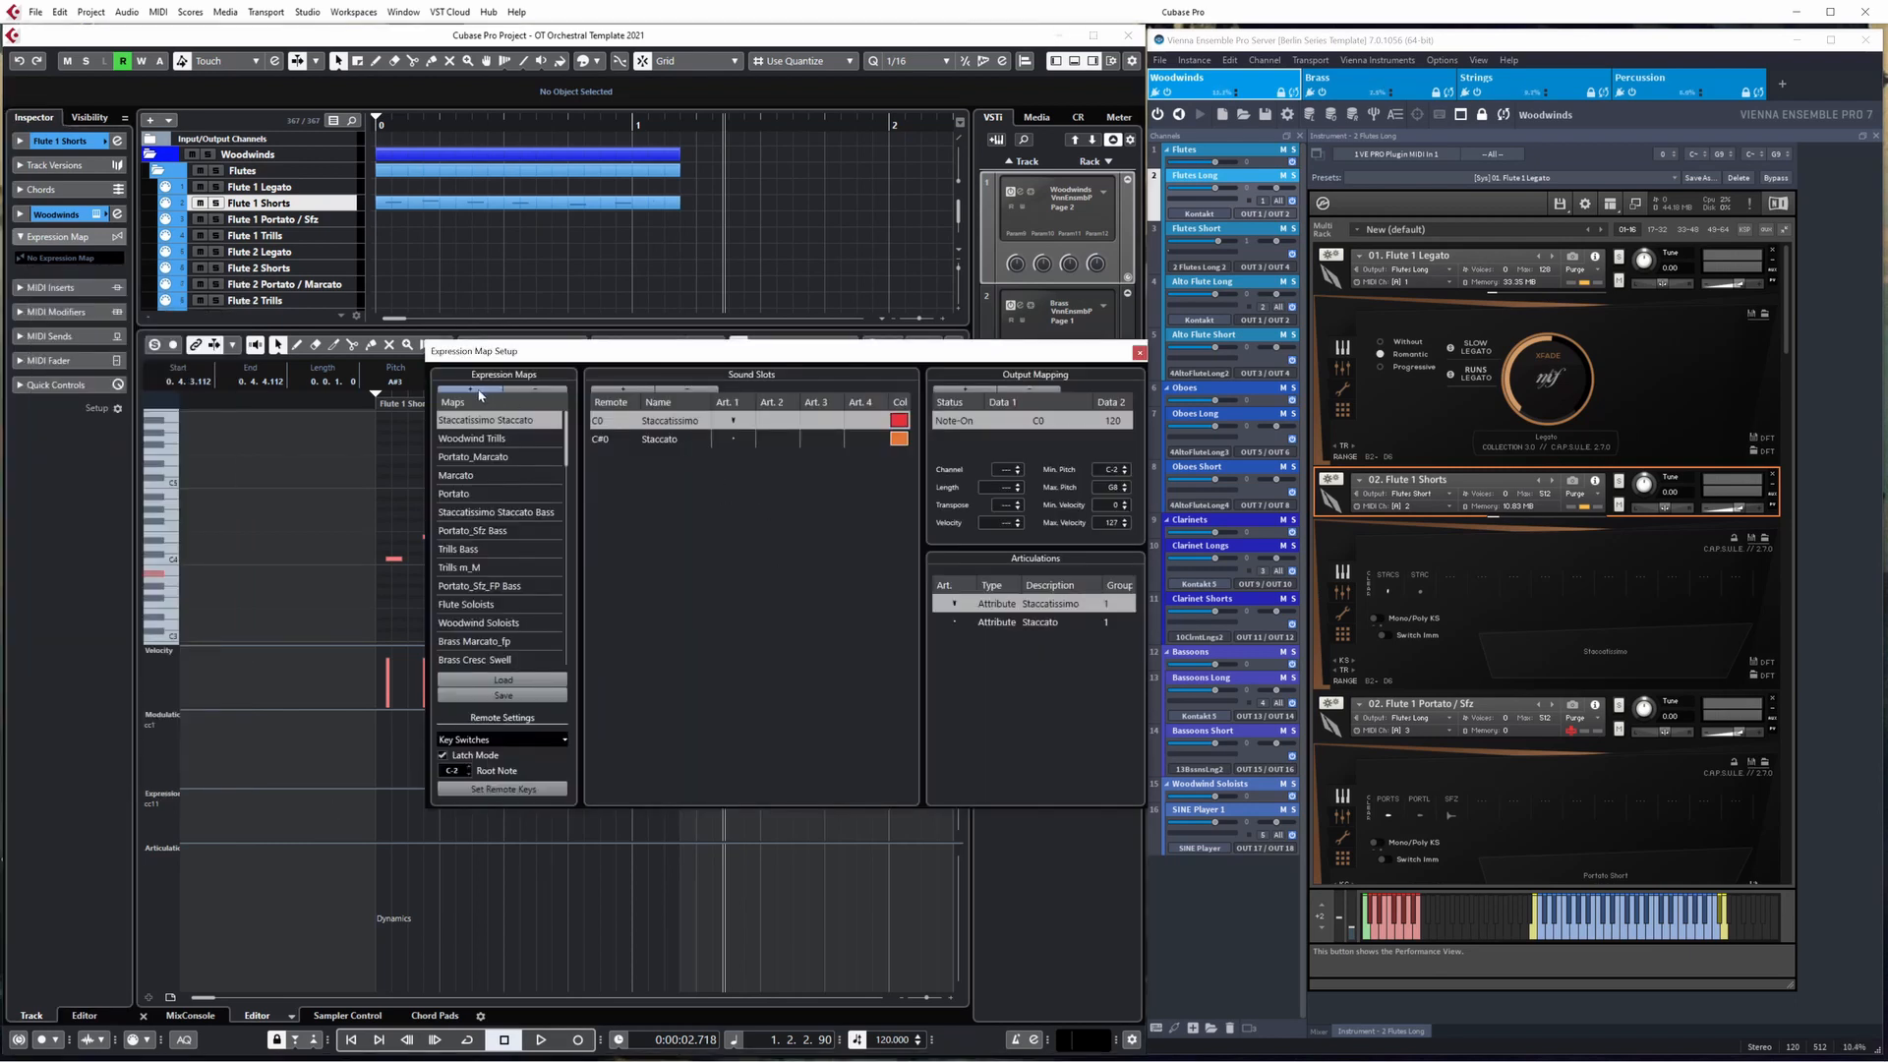
- Create a new expression map and name it Flute Shorts
left_click(472, 390)
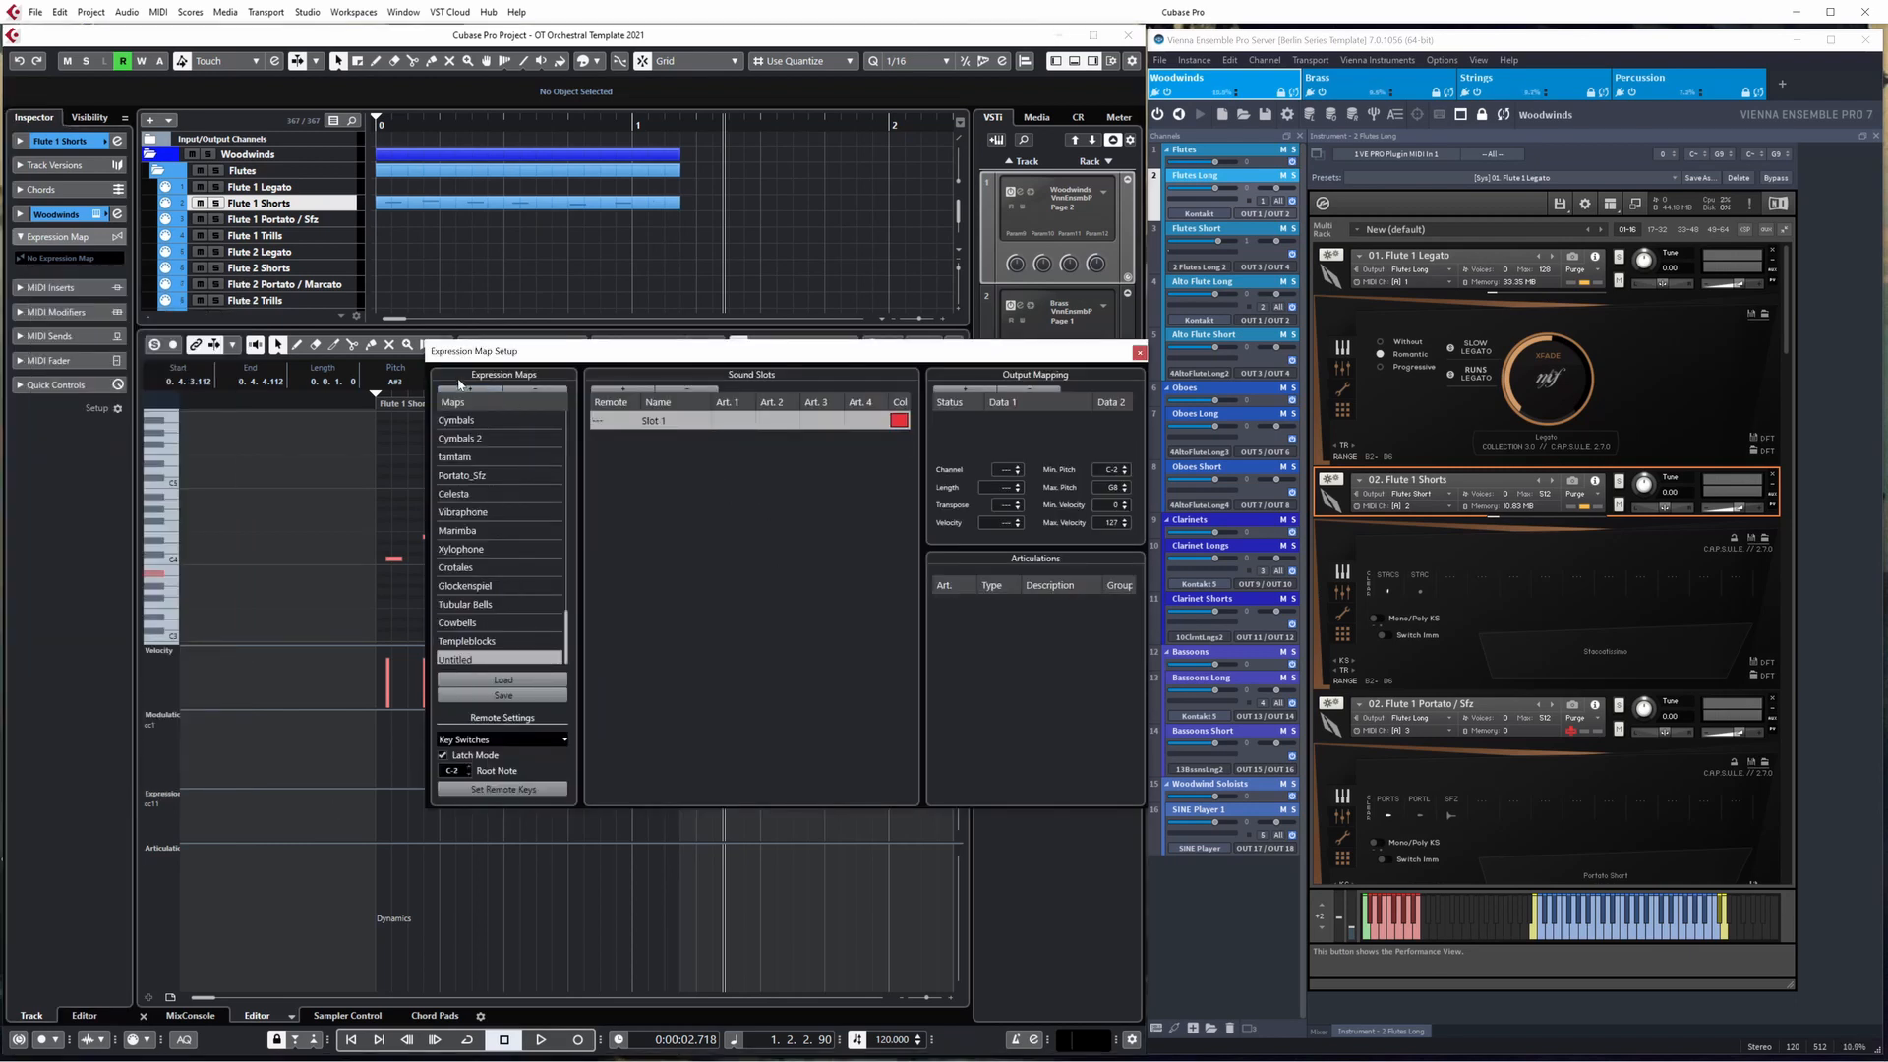
double_click(475, 659)
double_click(473, 658)
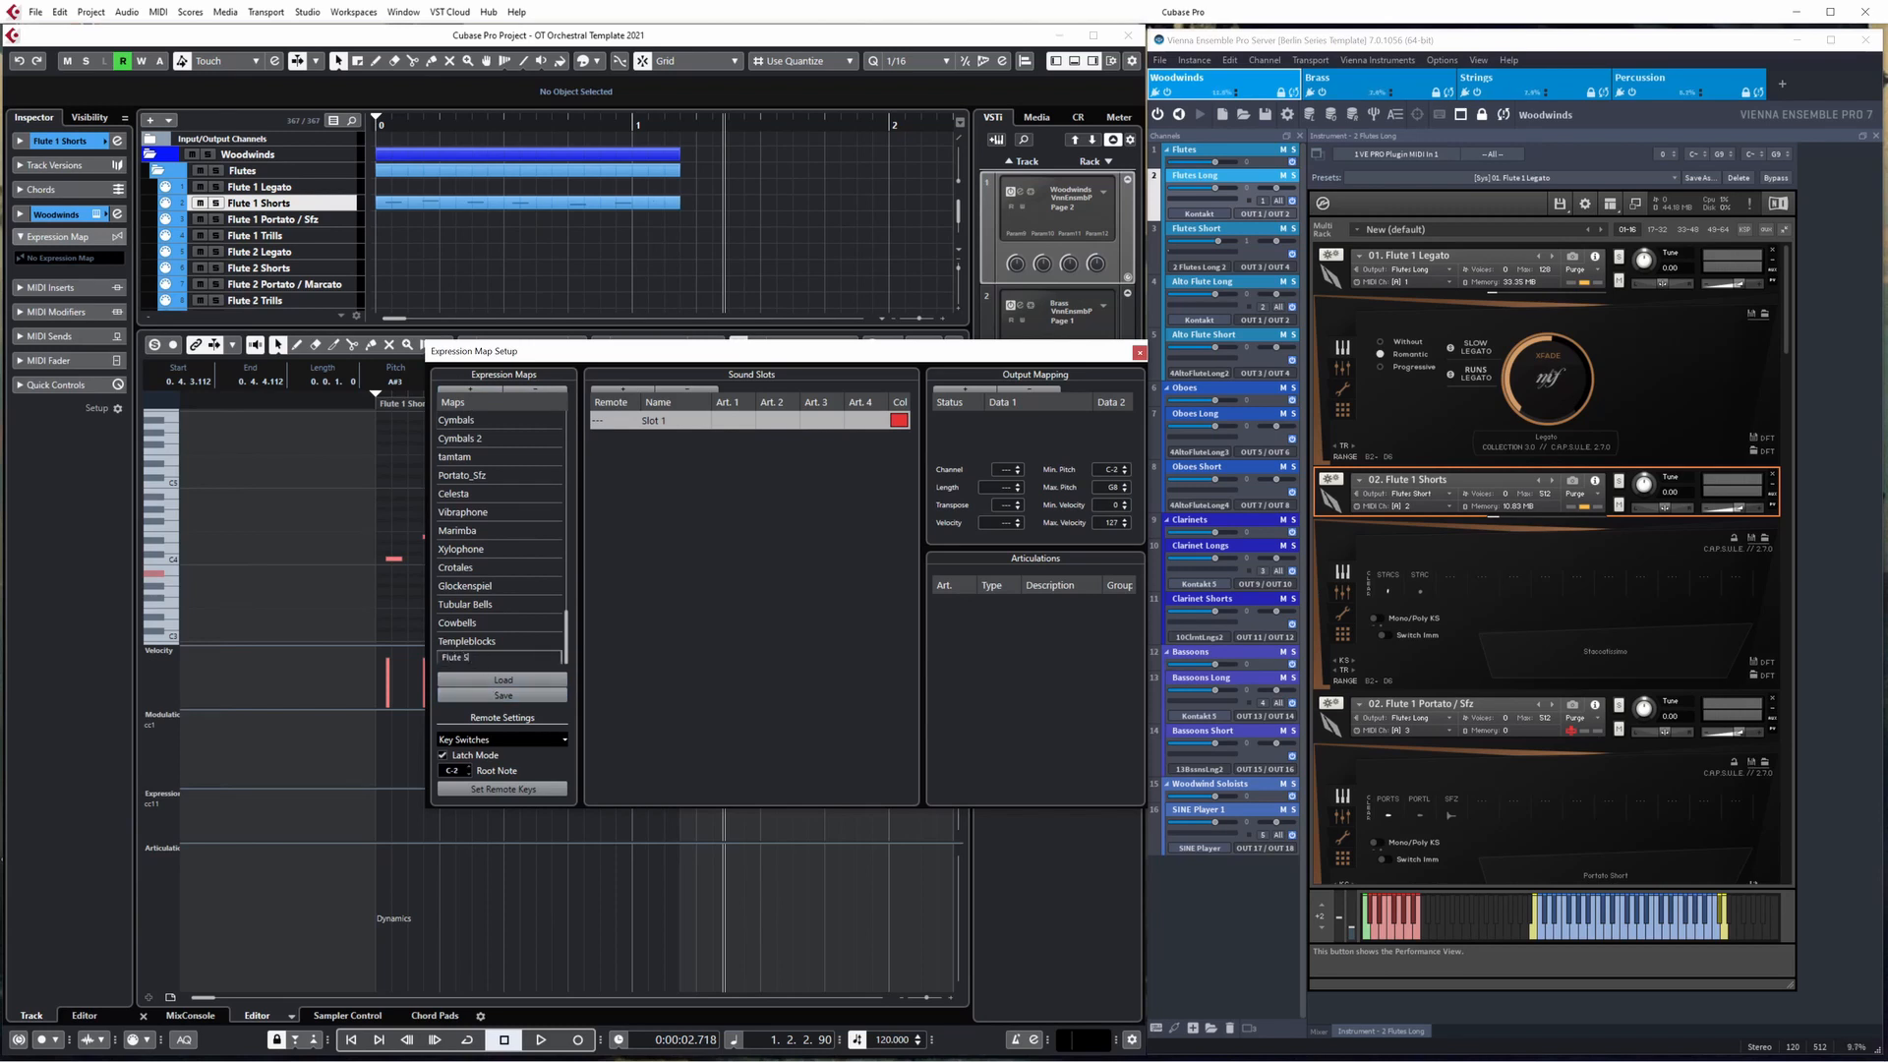
type("Flute Shorts")
key("Return")
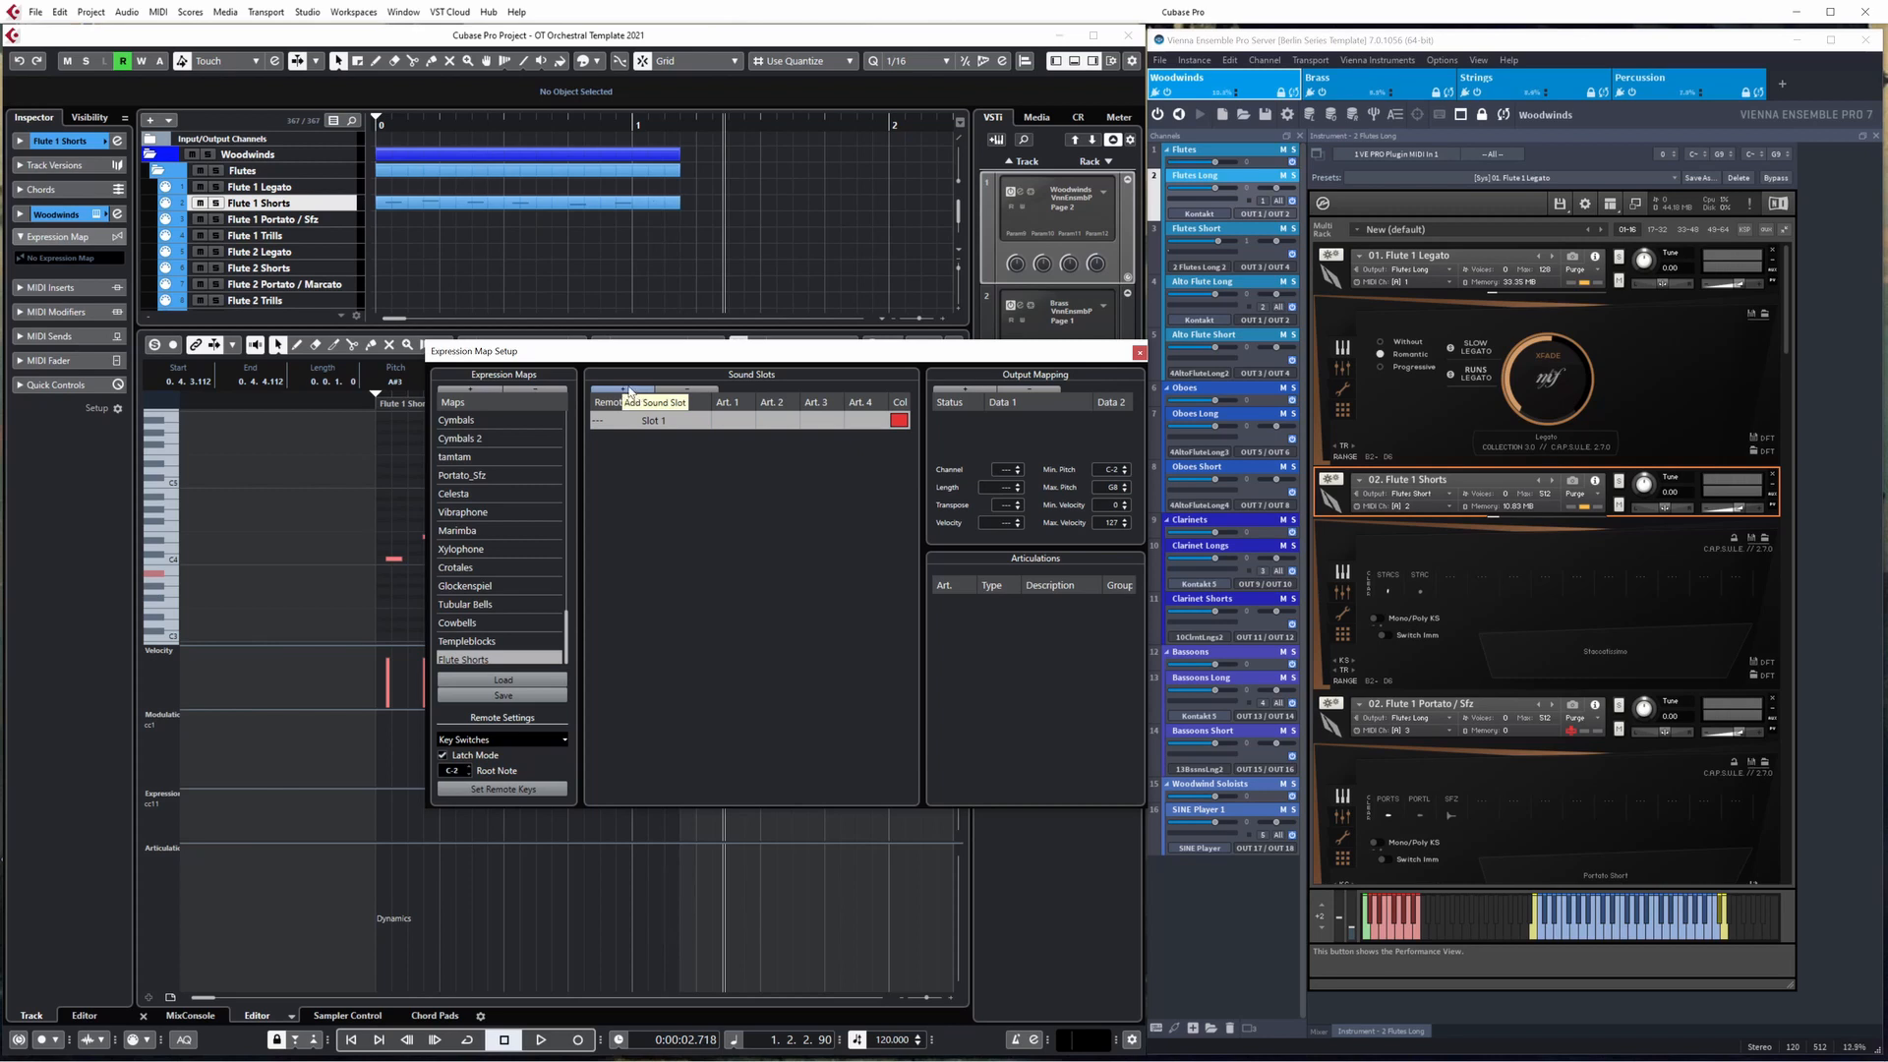
- Add a second sound slot to the Flute Shorts map and name the two slots Staccatissimo and Staccato
left_click(627, 392)
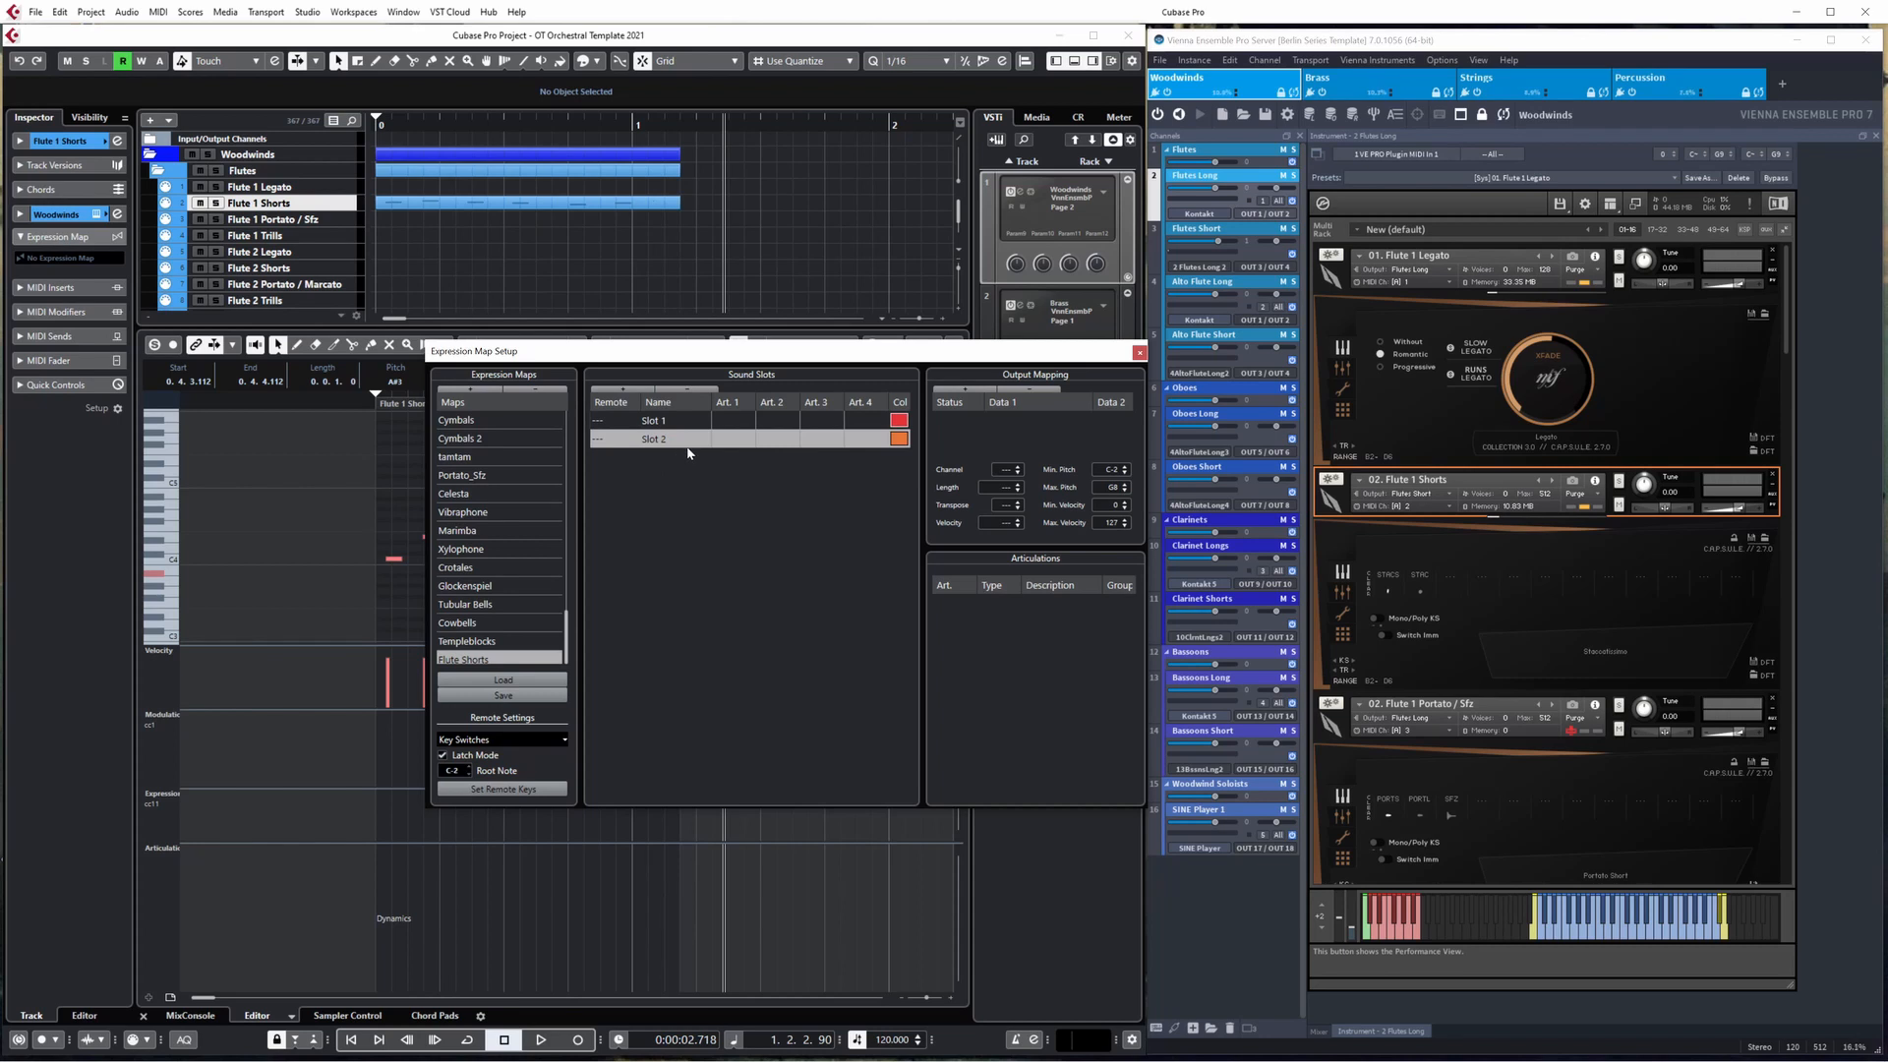
double_click(655, 420)
type("Sta")
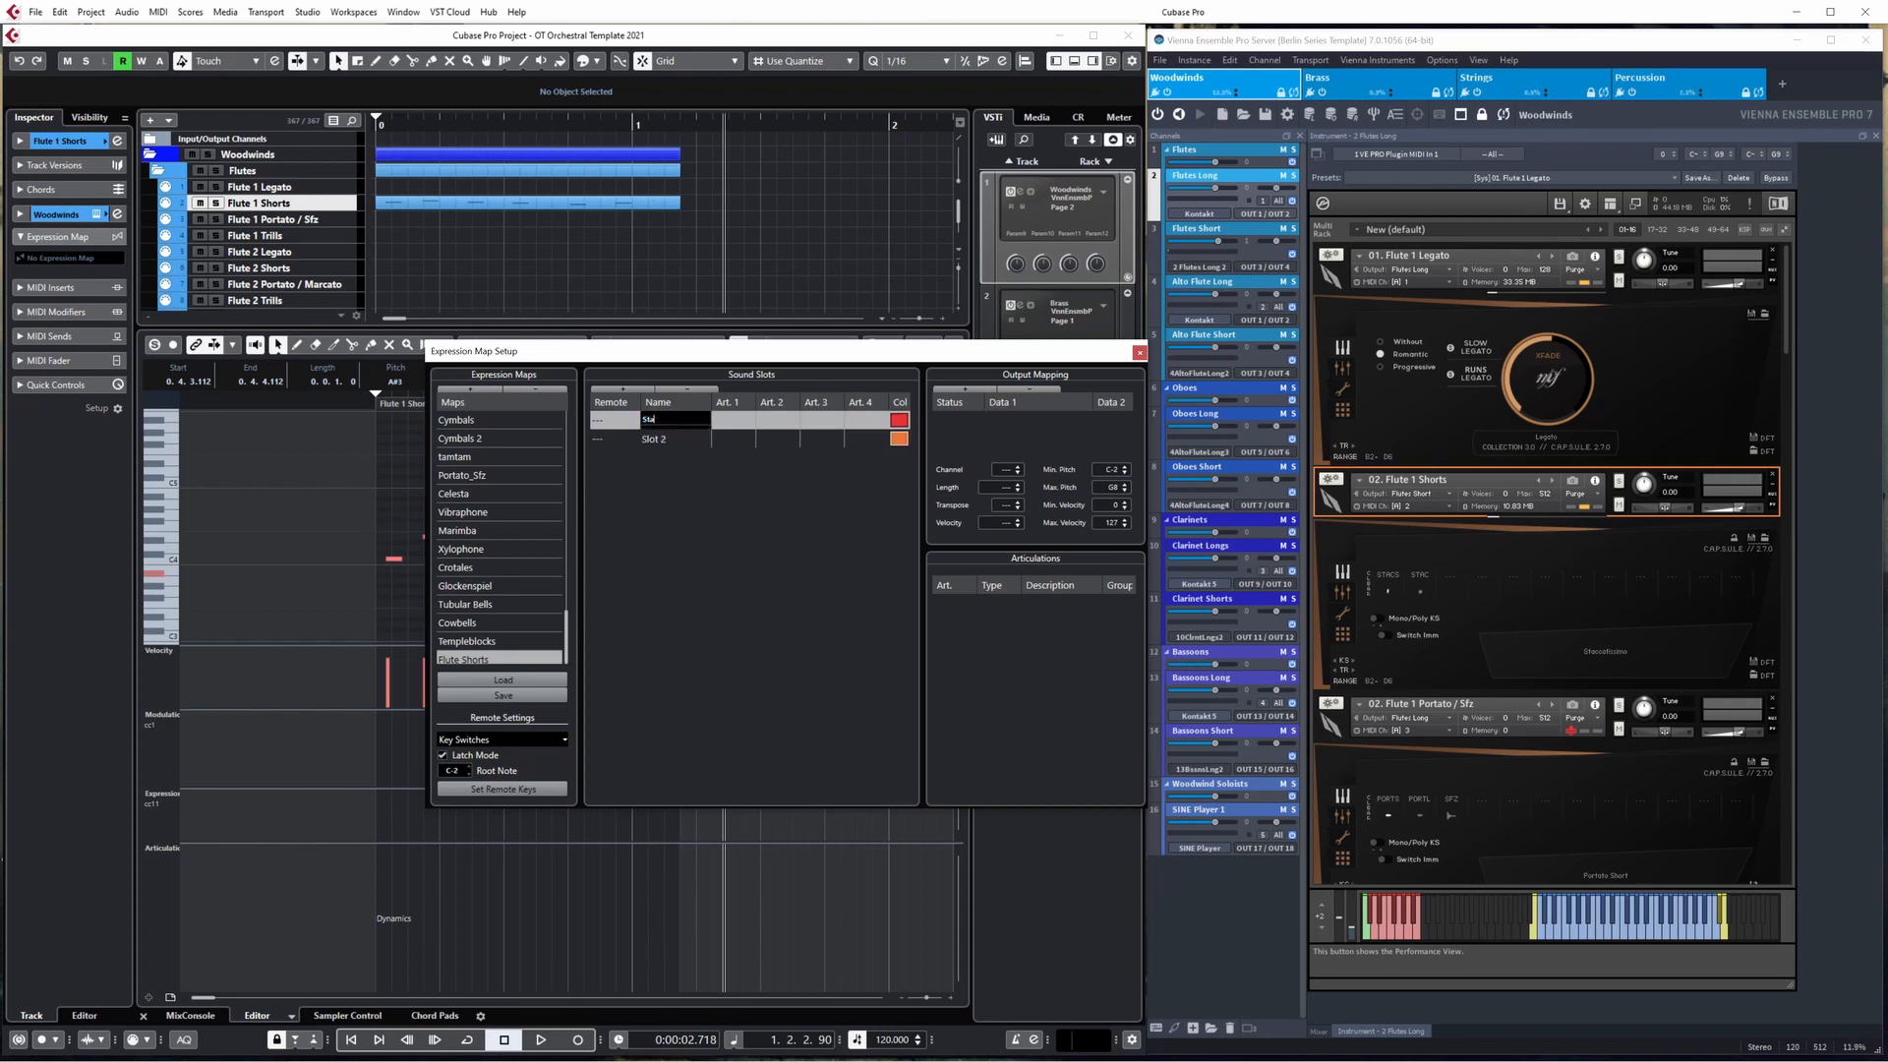
type("ccatissimo")
double_click(669, 439)
type("Staccato")
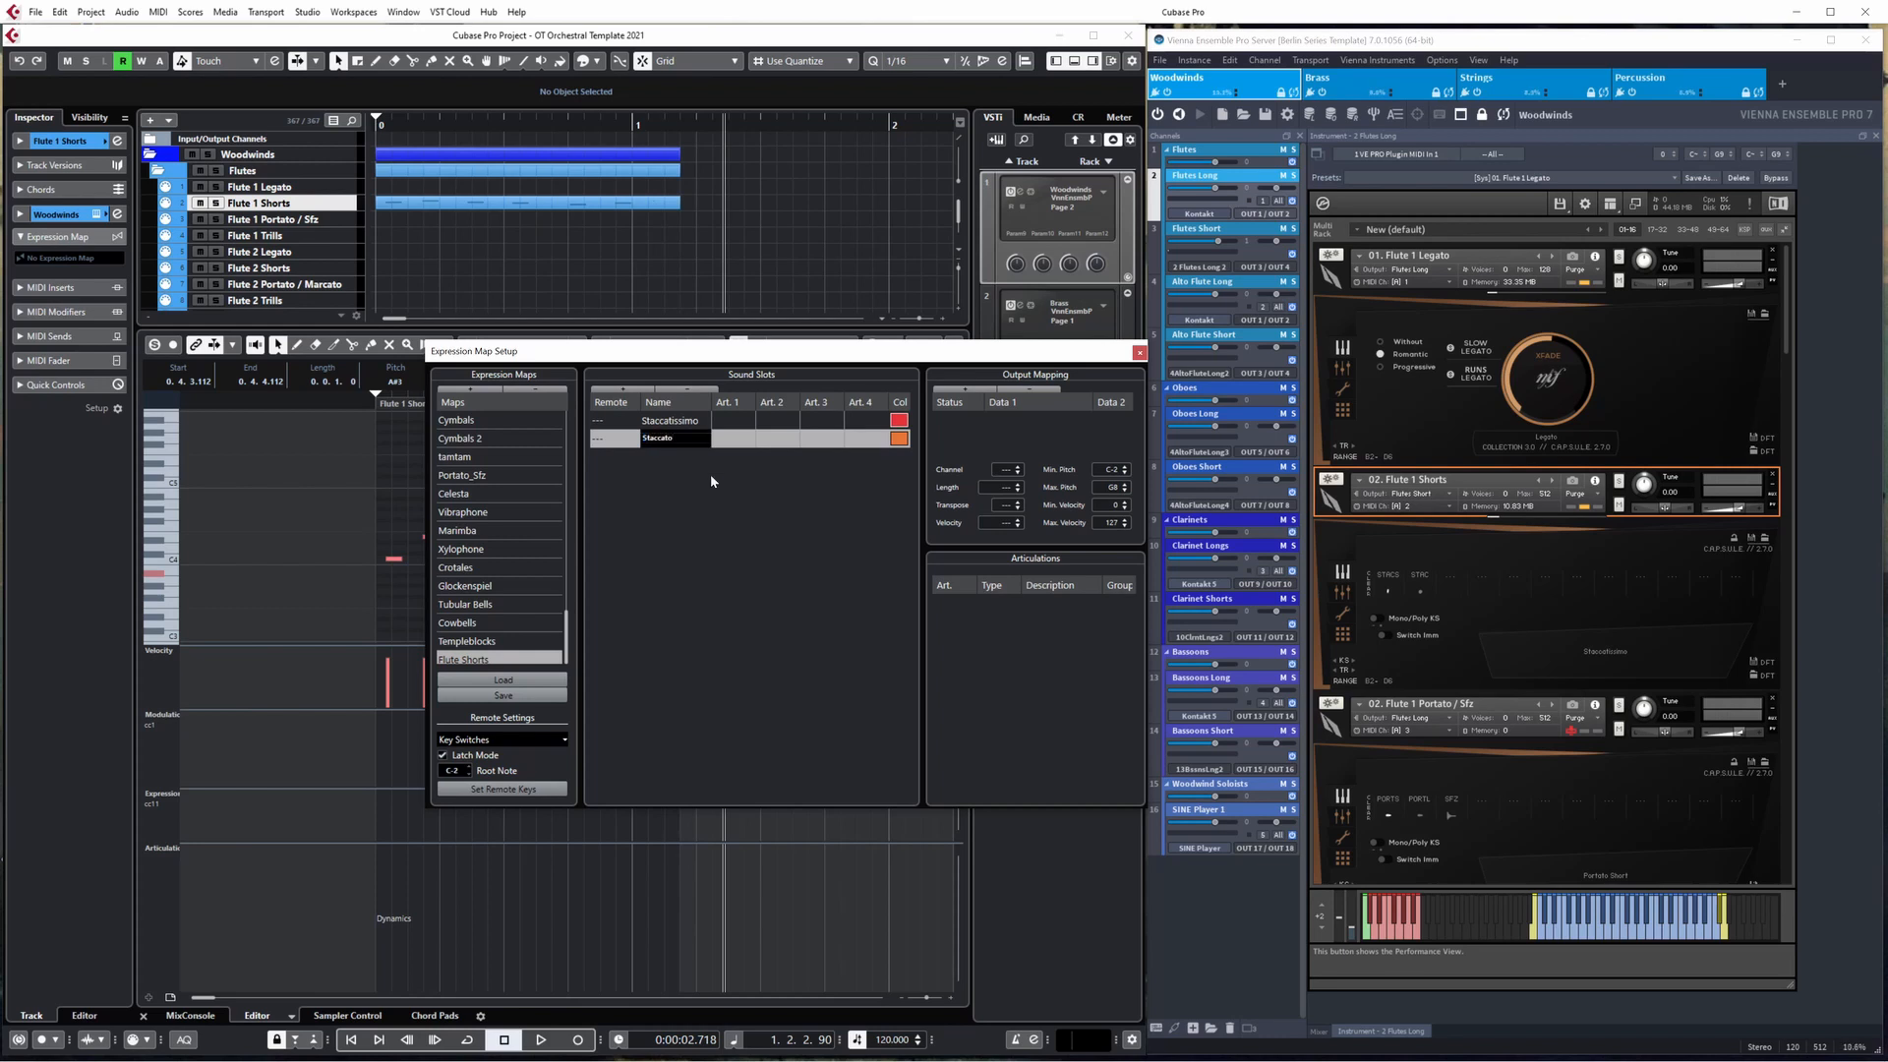
key("Return")
- Assign remote key C0 to the Staccatissimo slot and C#0 to the Staccato slot
double_click(610, 421)
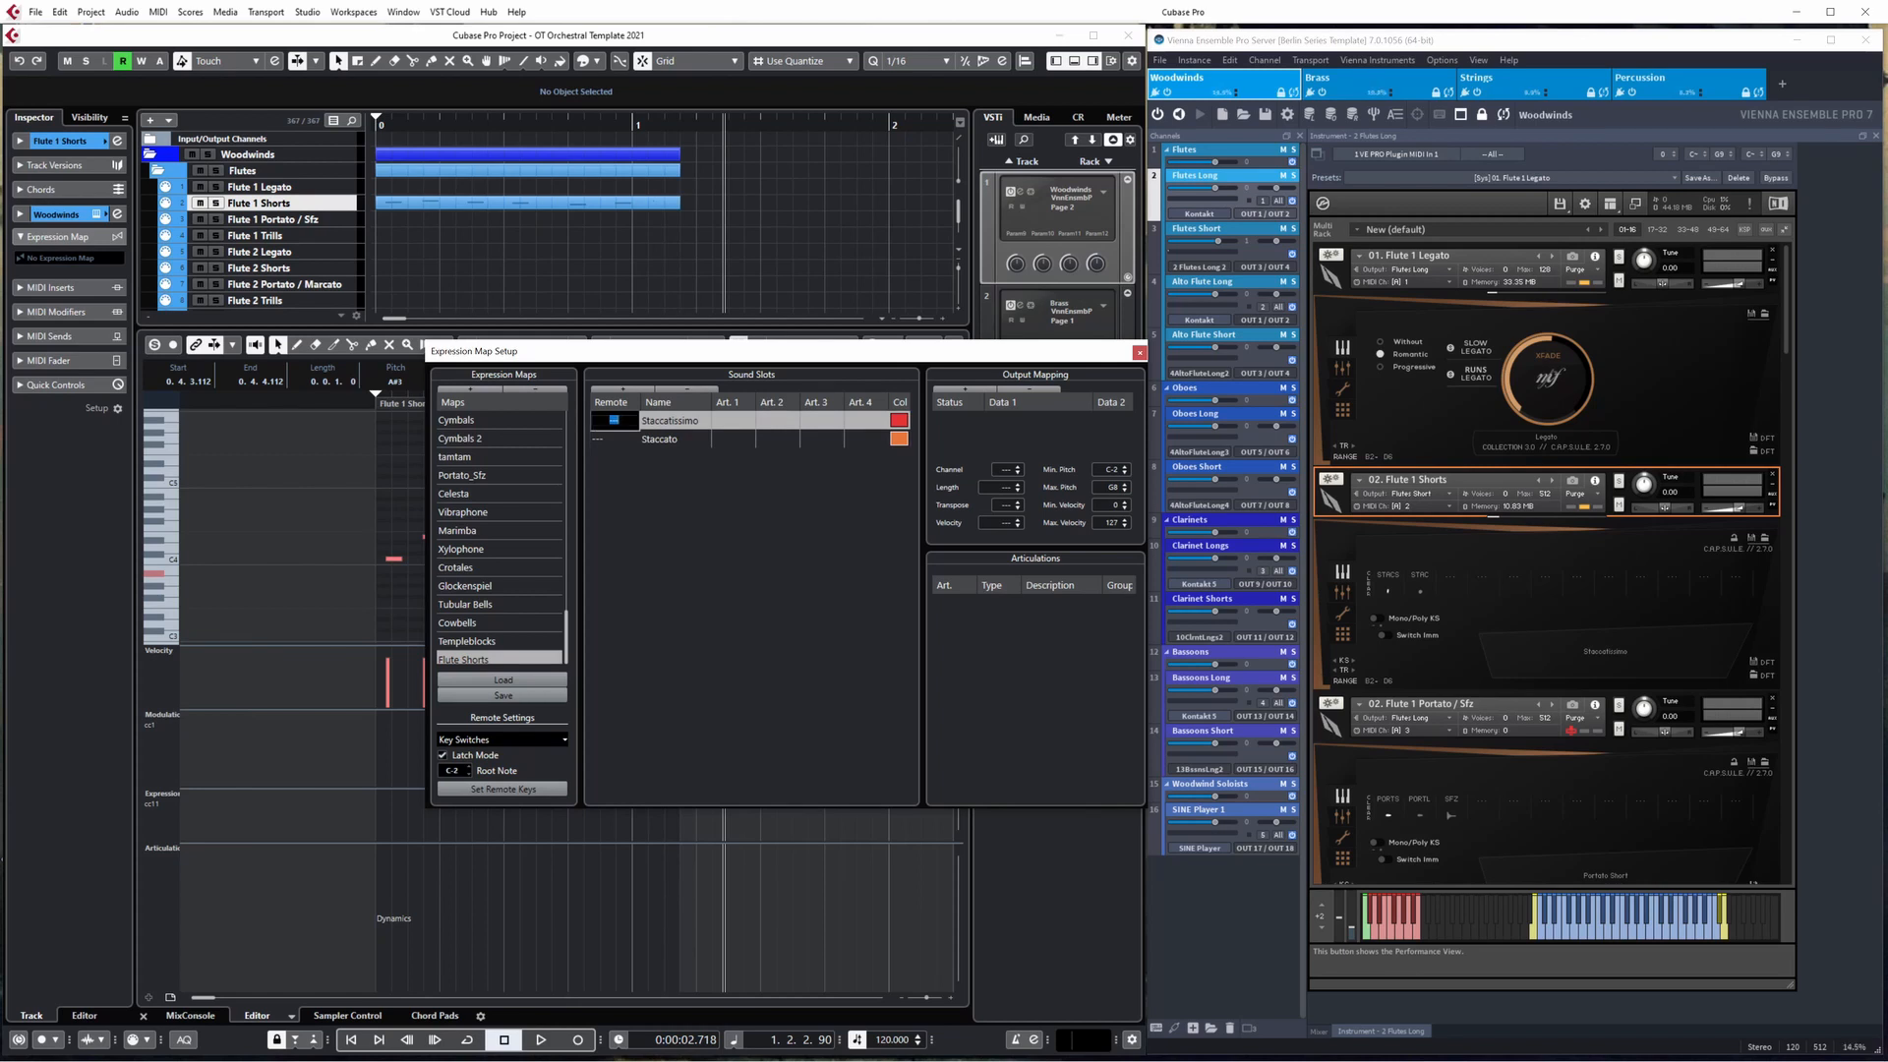
double_click(610, 438)
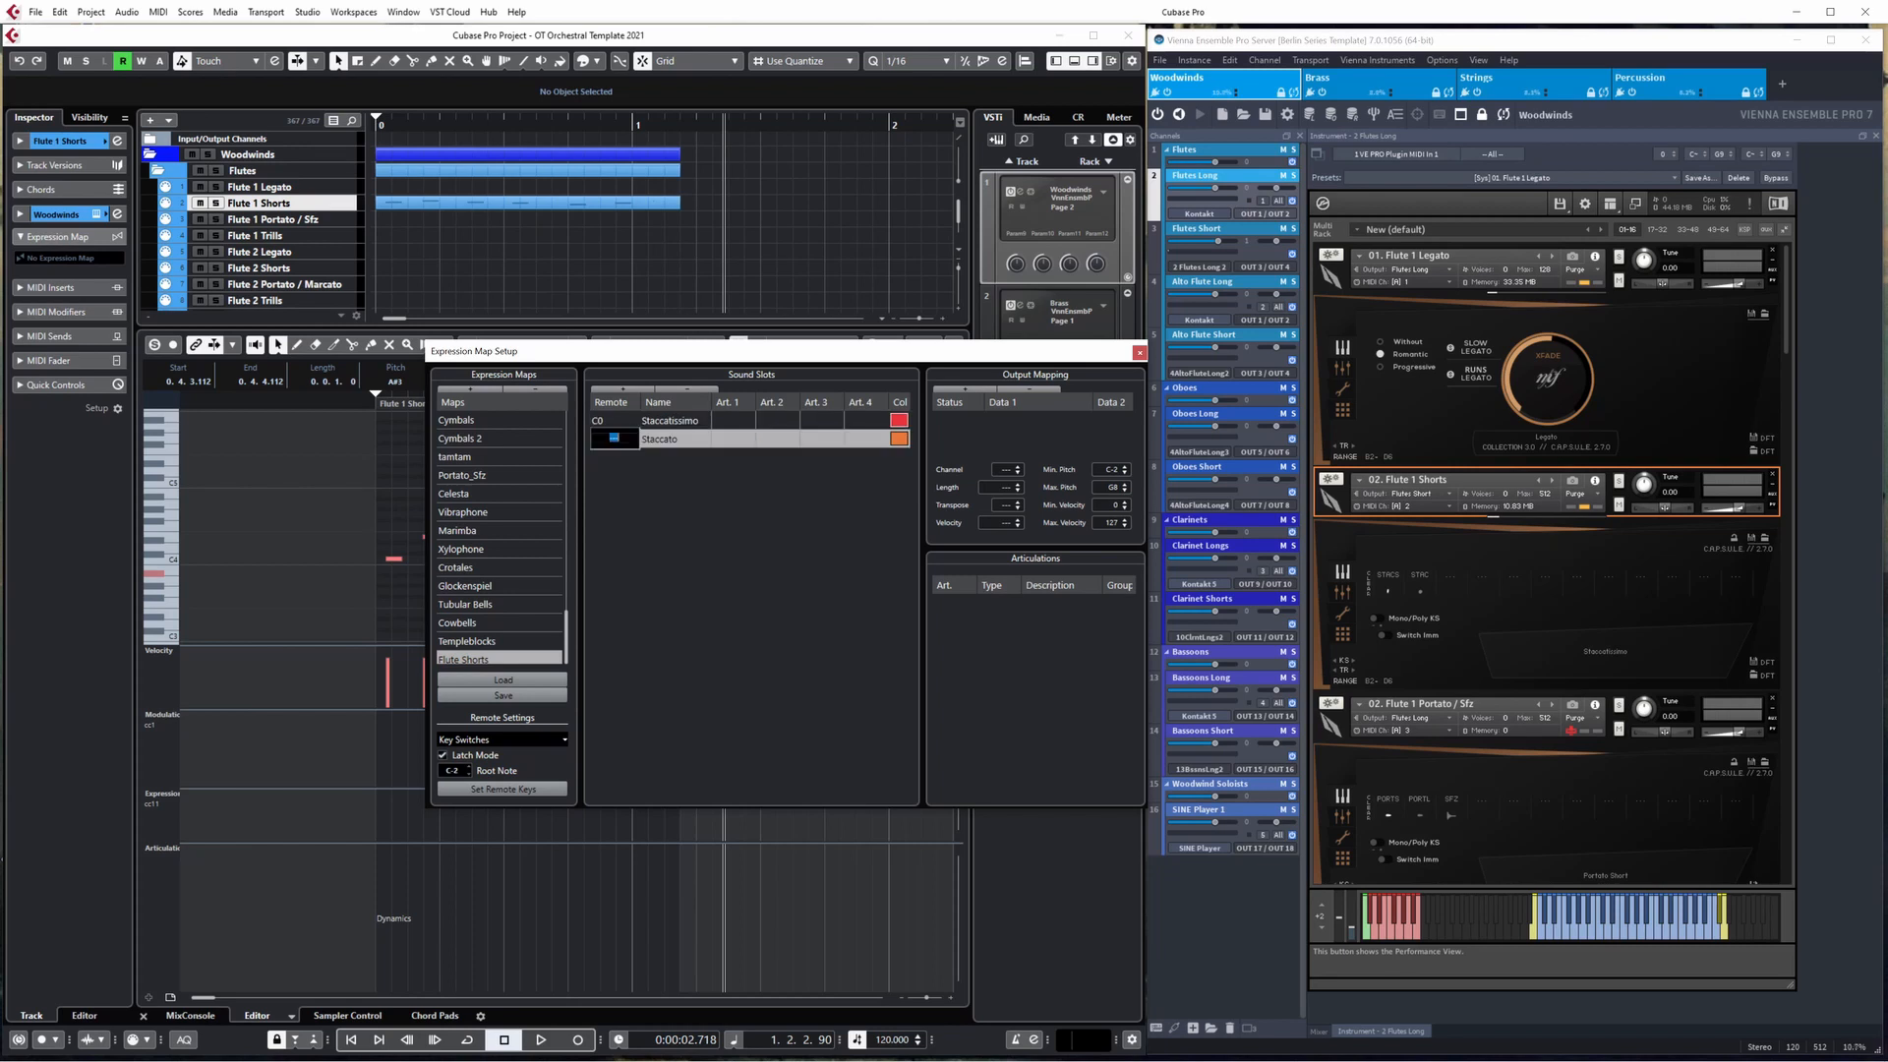
type("c")
key("Return")
- Add a Note-On output mapping to each slot, C0 for Staccatissimo and C#0 for Staccato
left_click(665, 423)
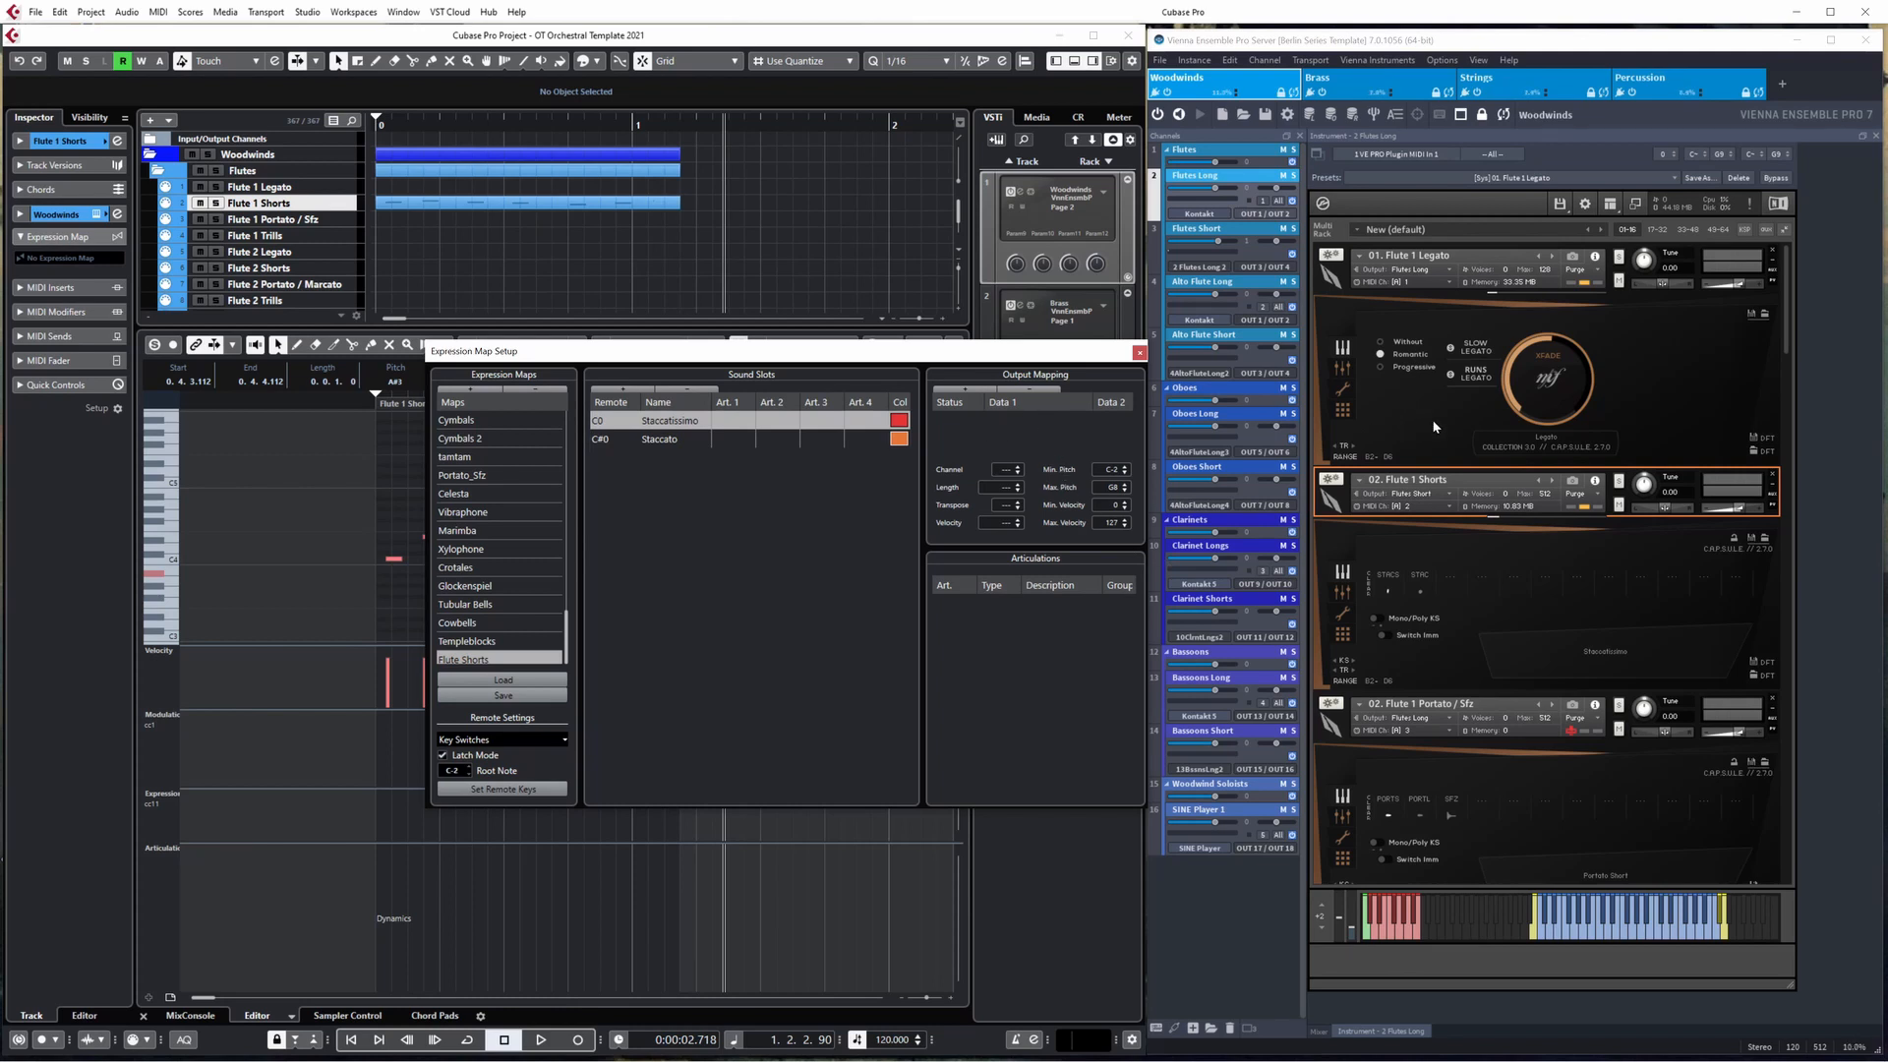
left_click(965, 389)
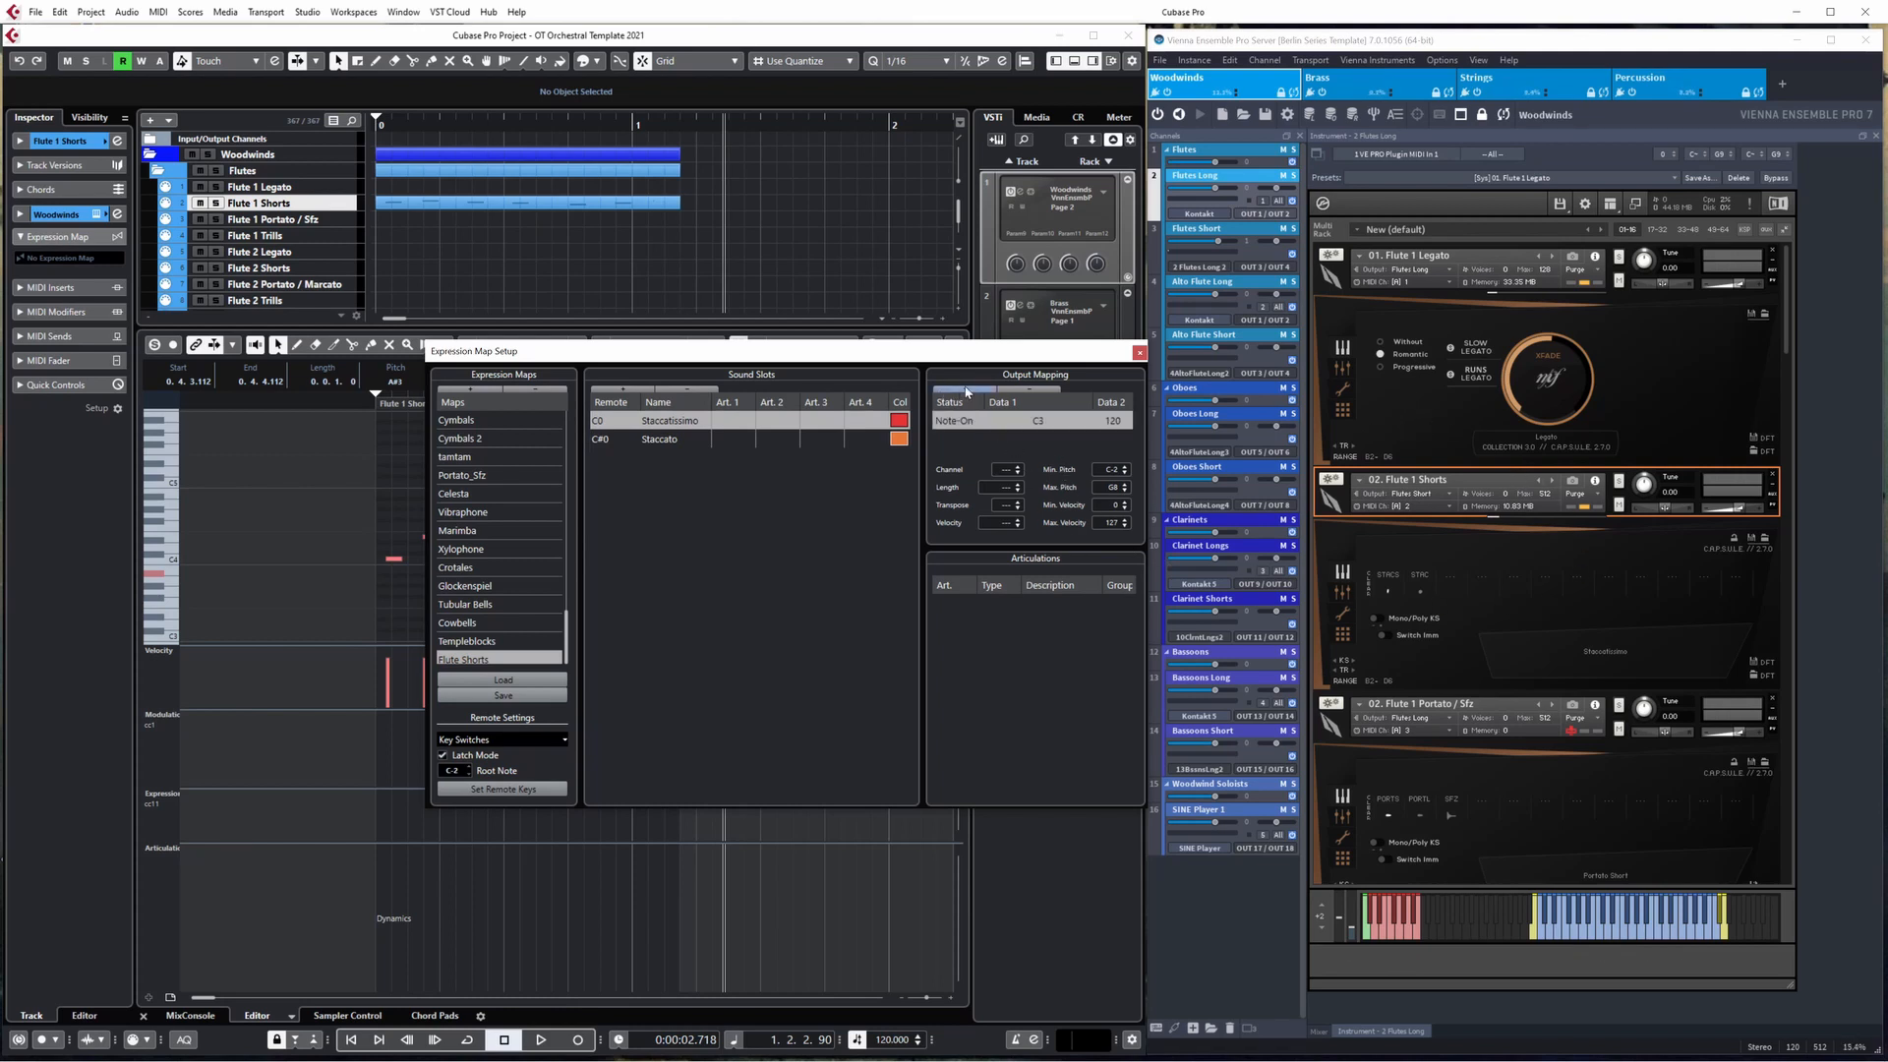
double_click(1037, 420)
type("C0")
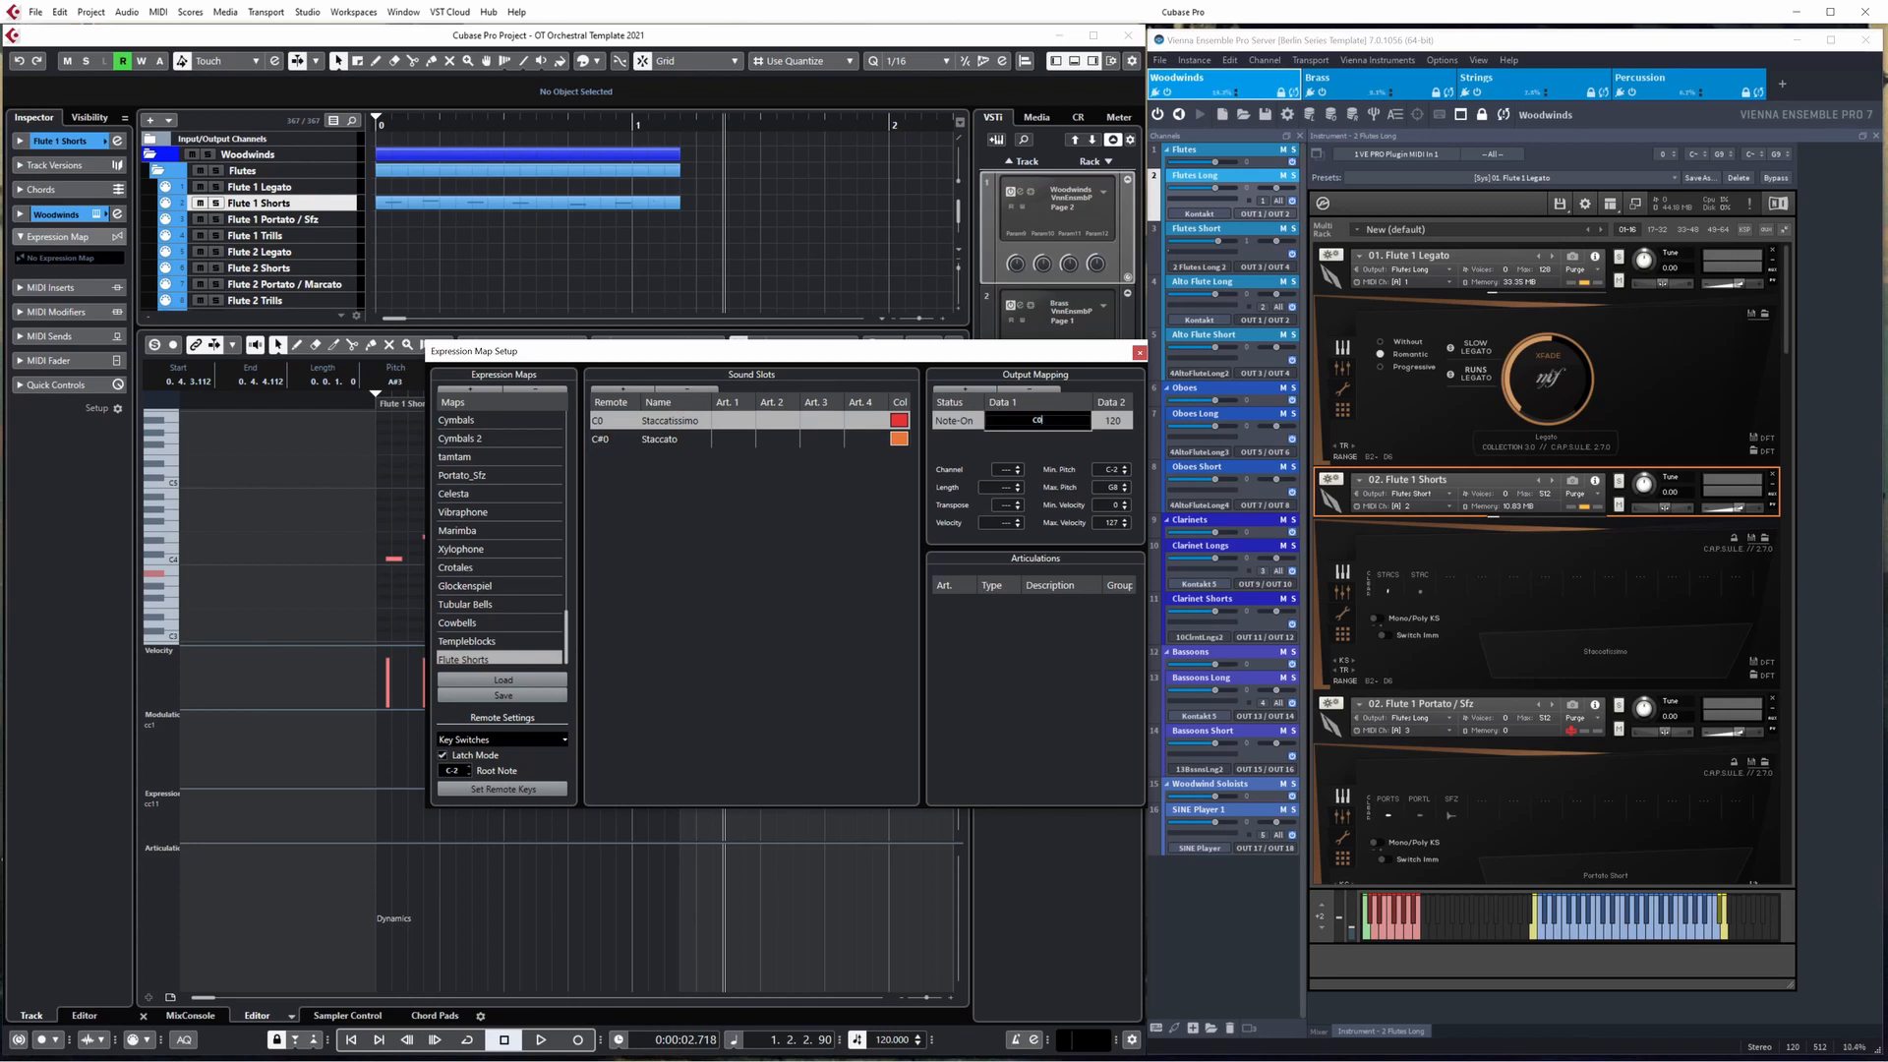
left_click(675, 439)
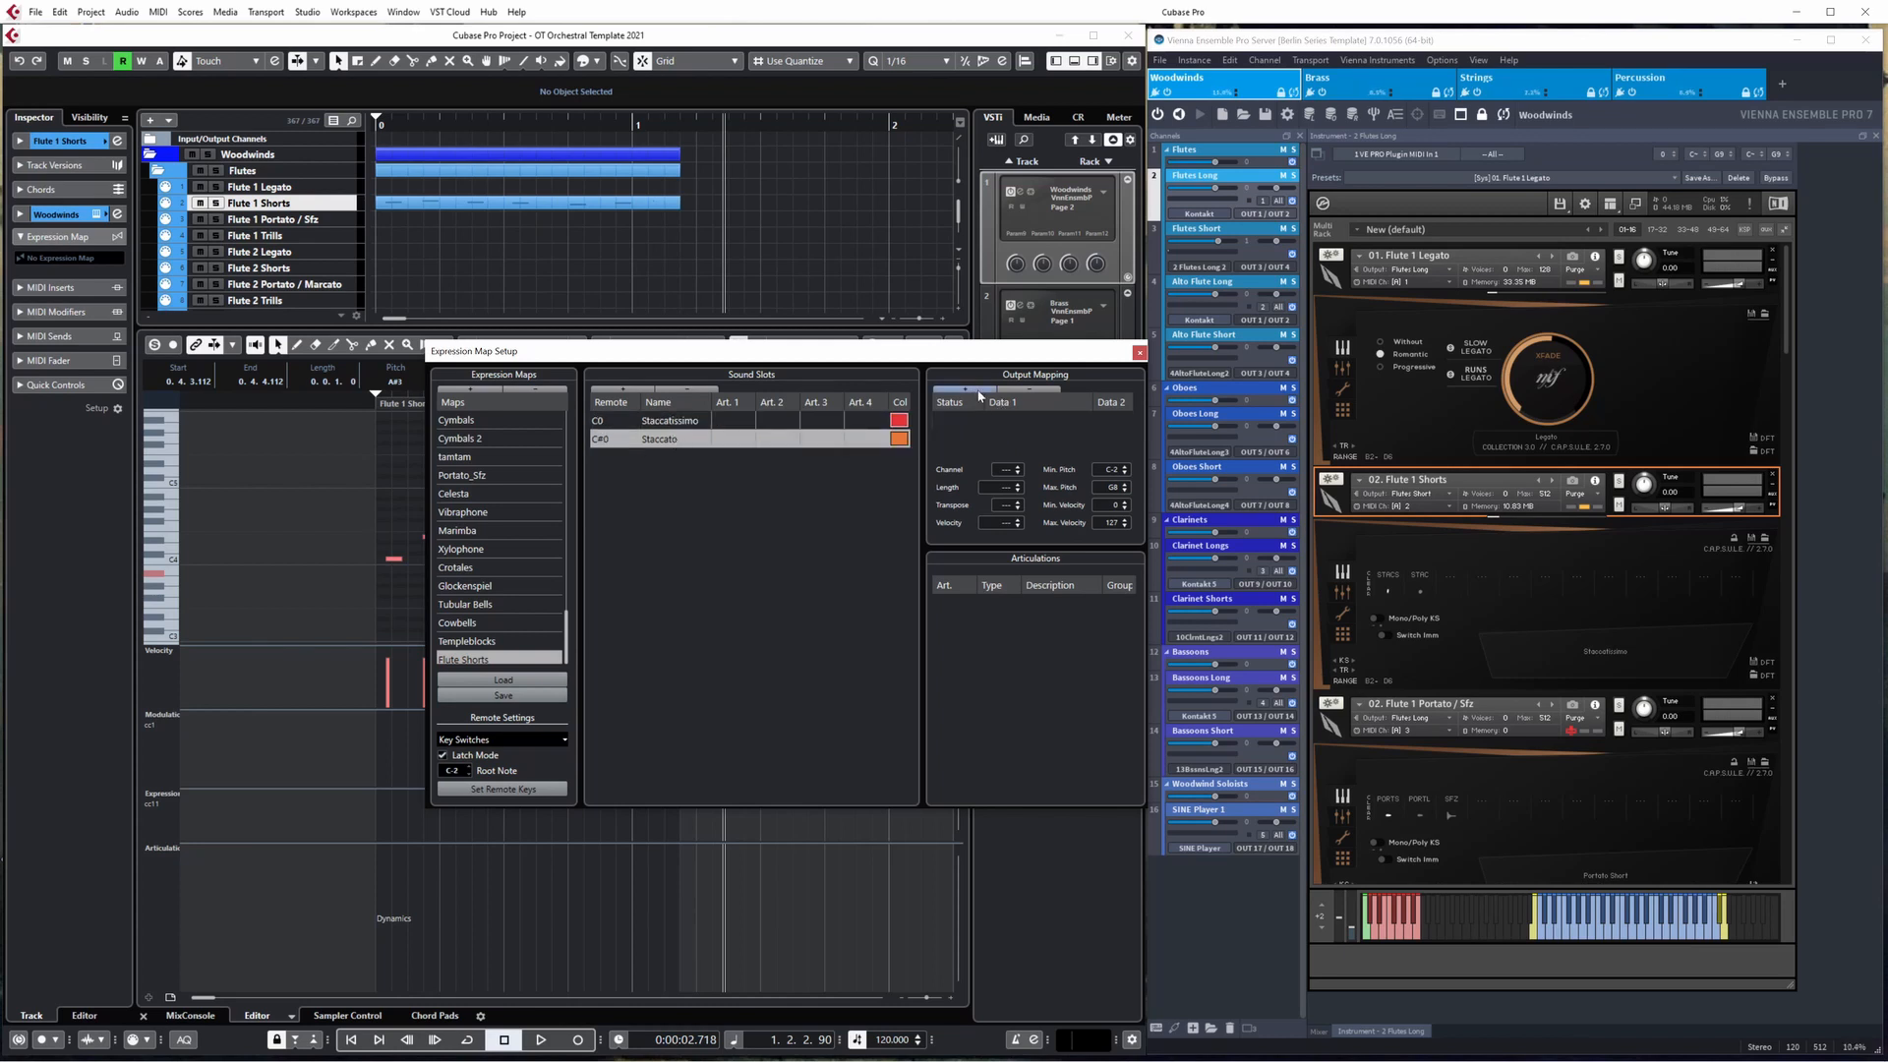
left_click(980, 389)
double_click(1041, 420)
type("C#0")
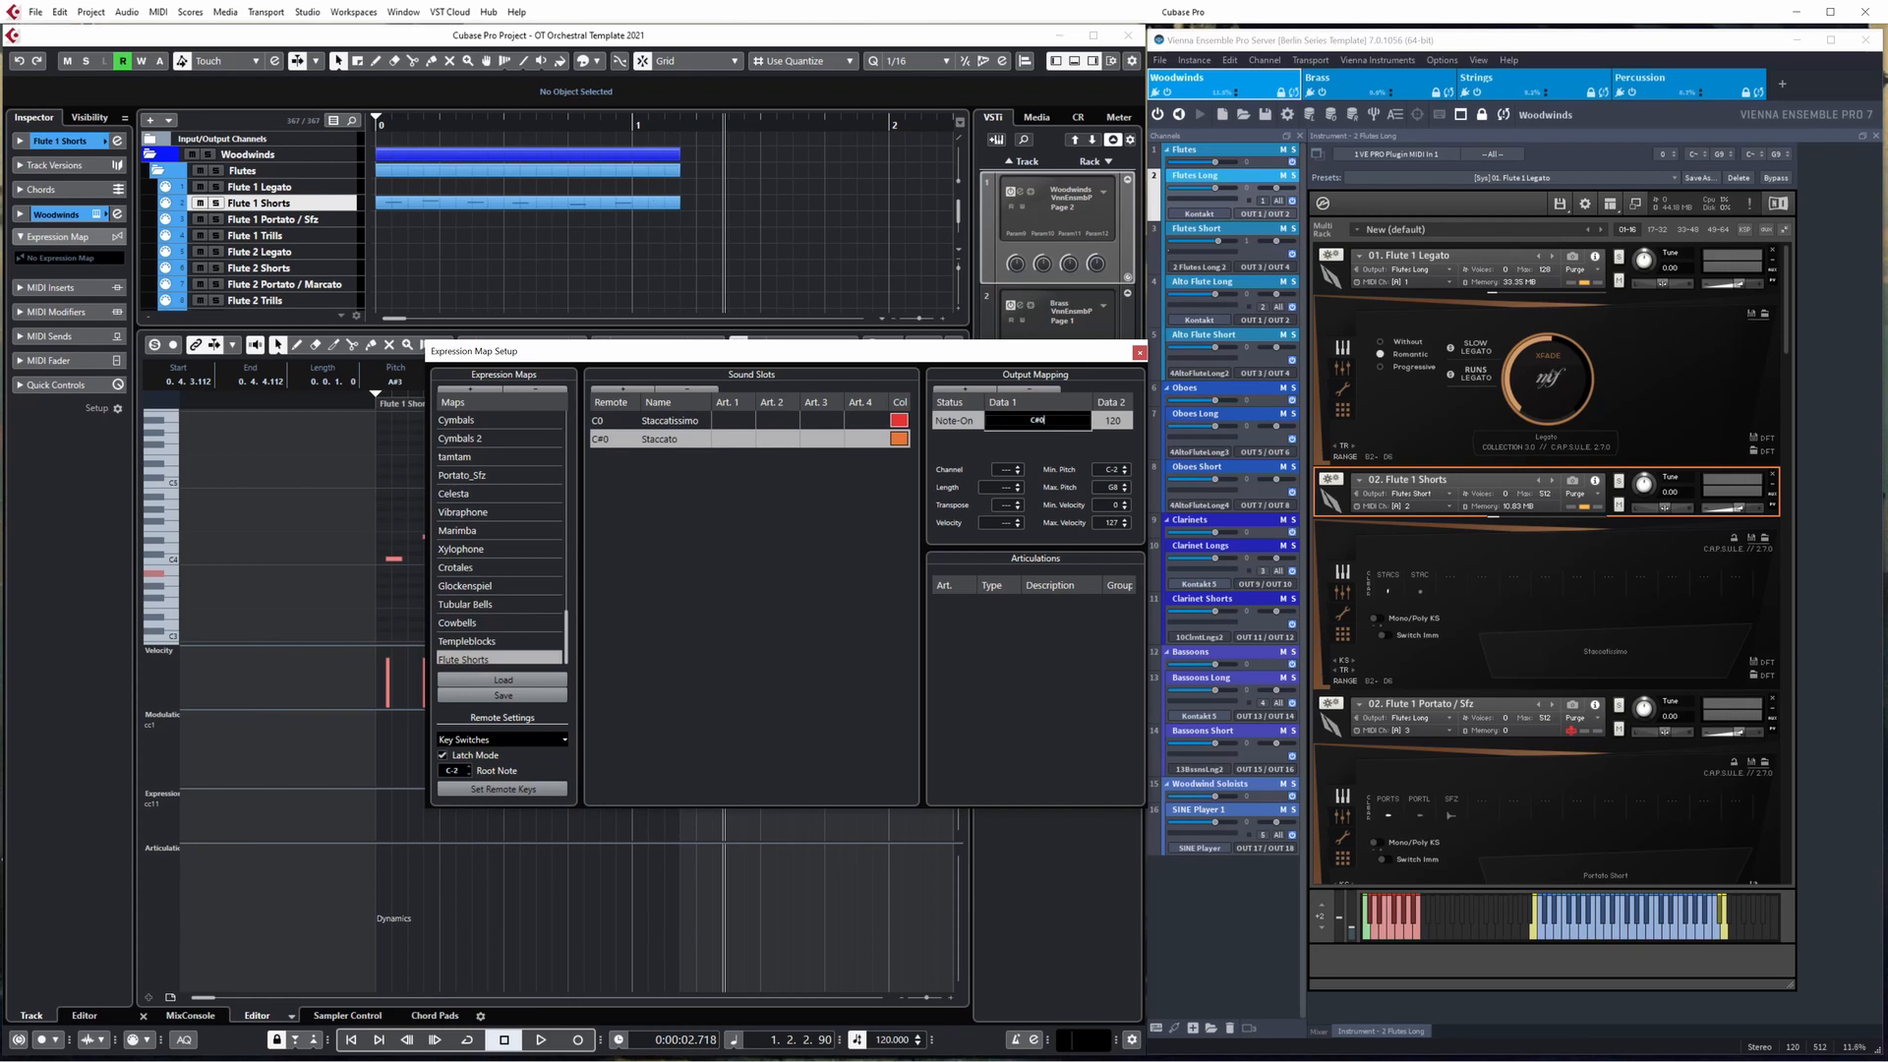
key("Return")
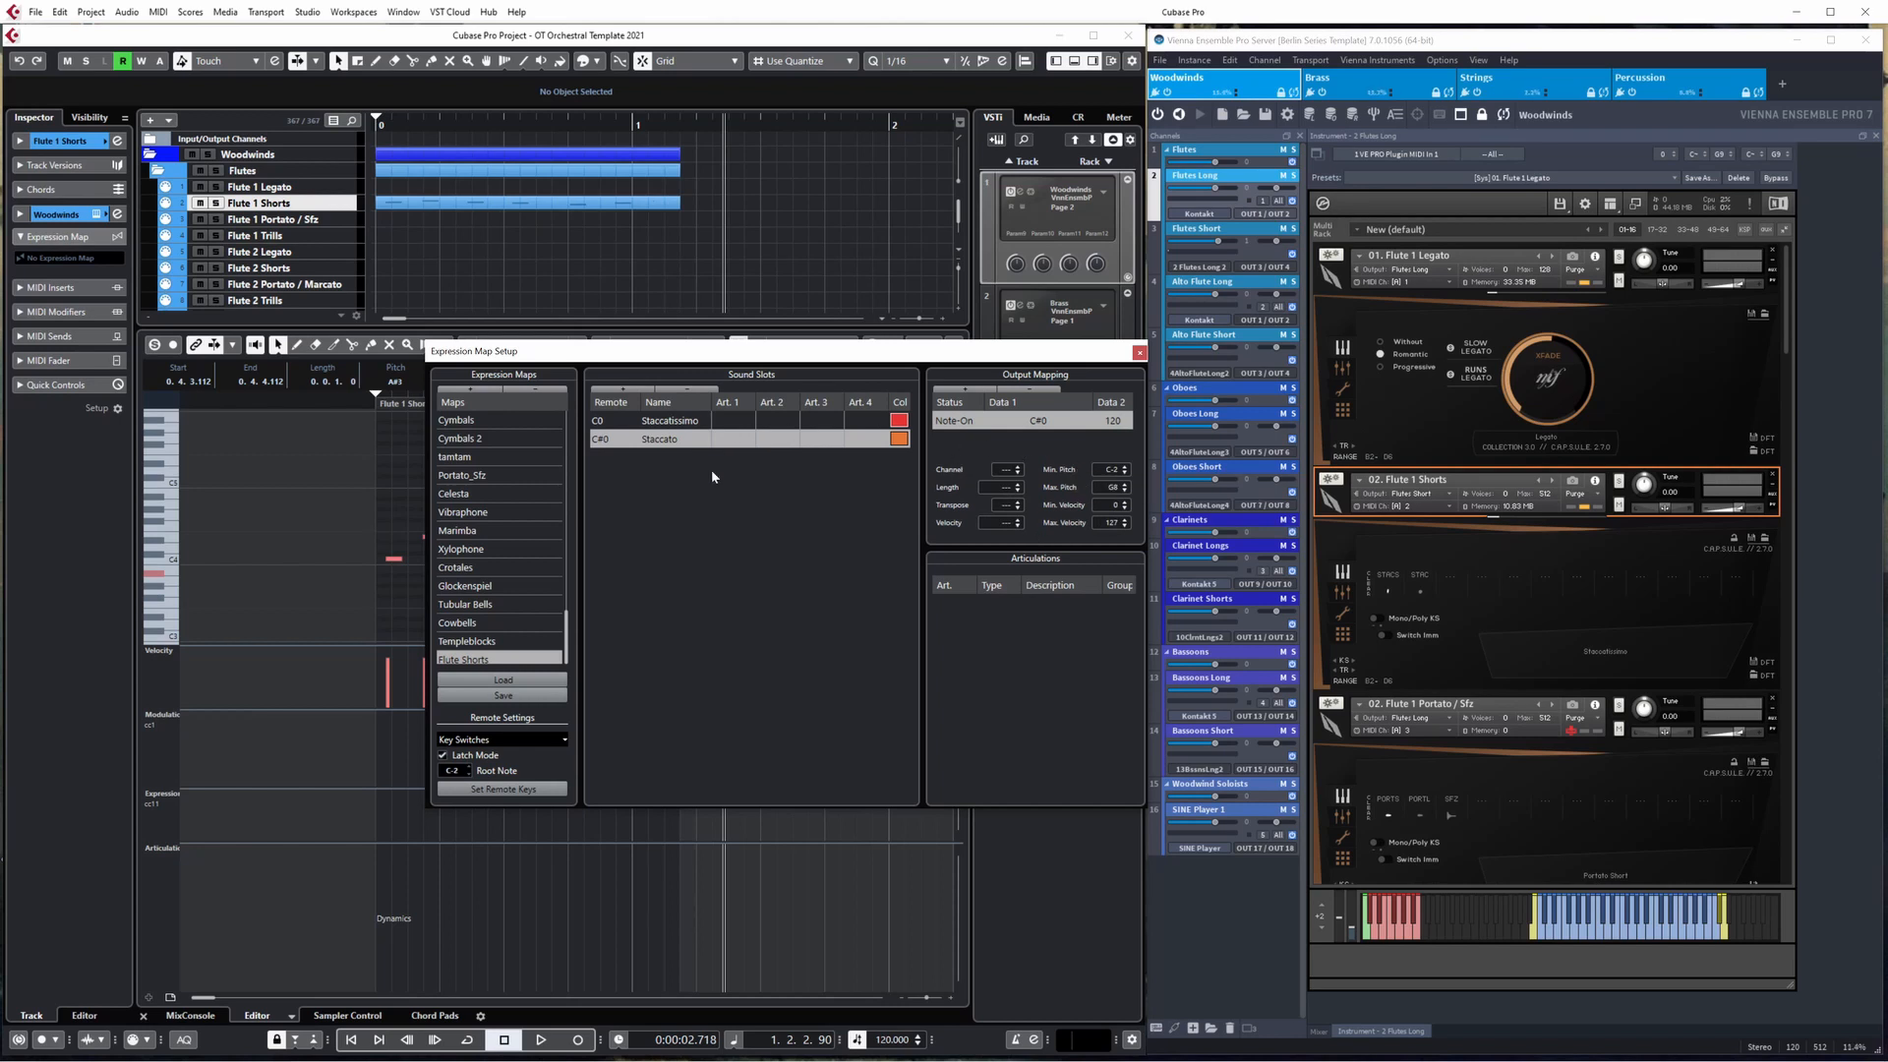
- Set the first articulation of each slot to its matching length symbol, Staccatissimo and Staccato
left_click(686, 424)
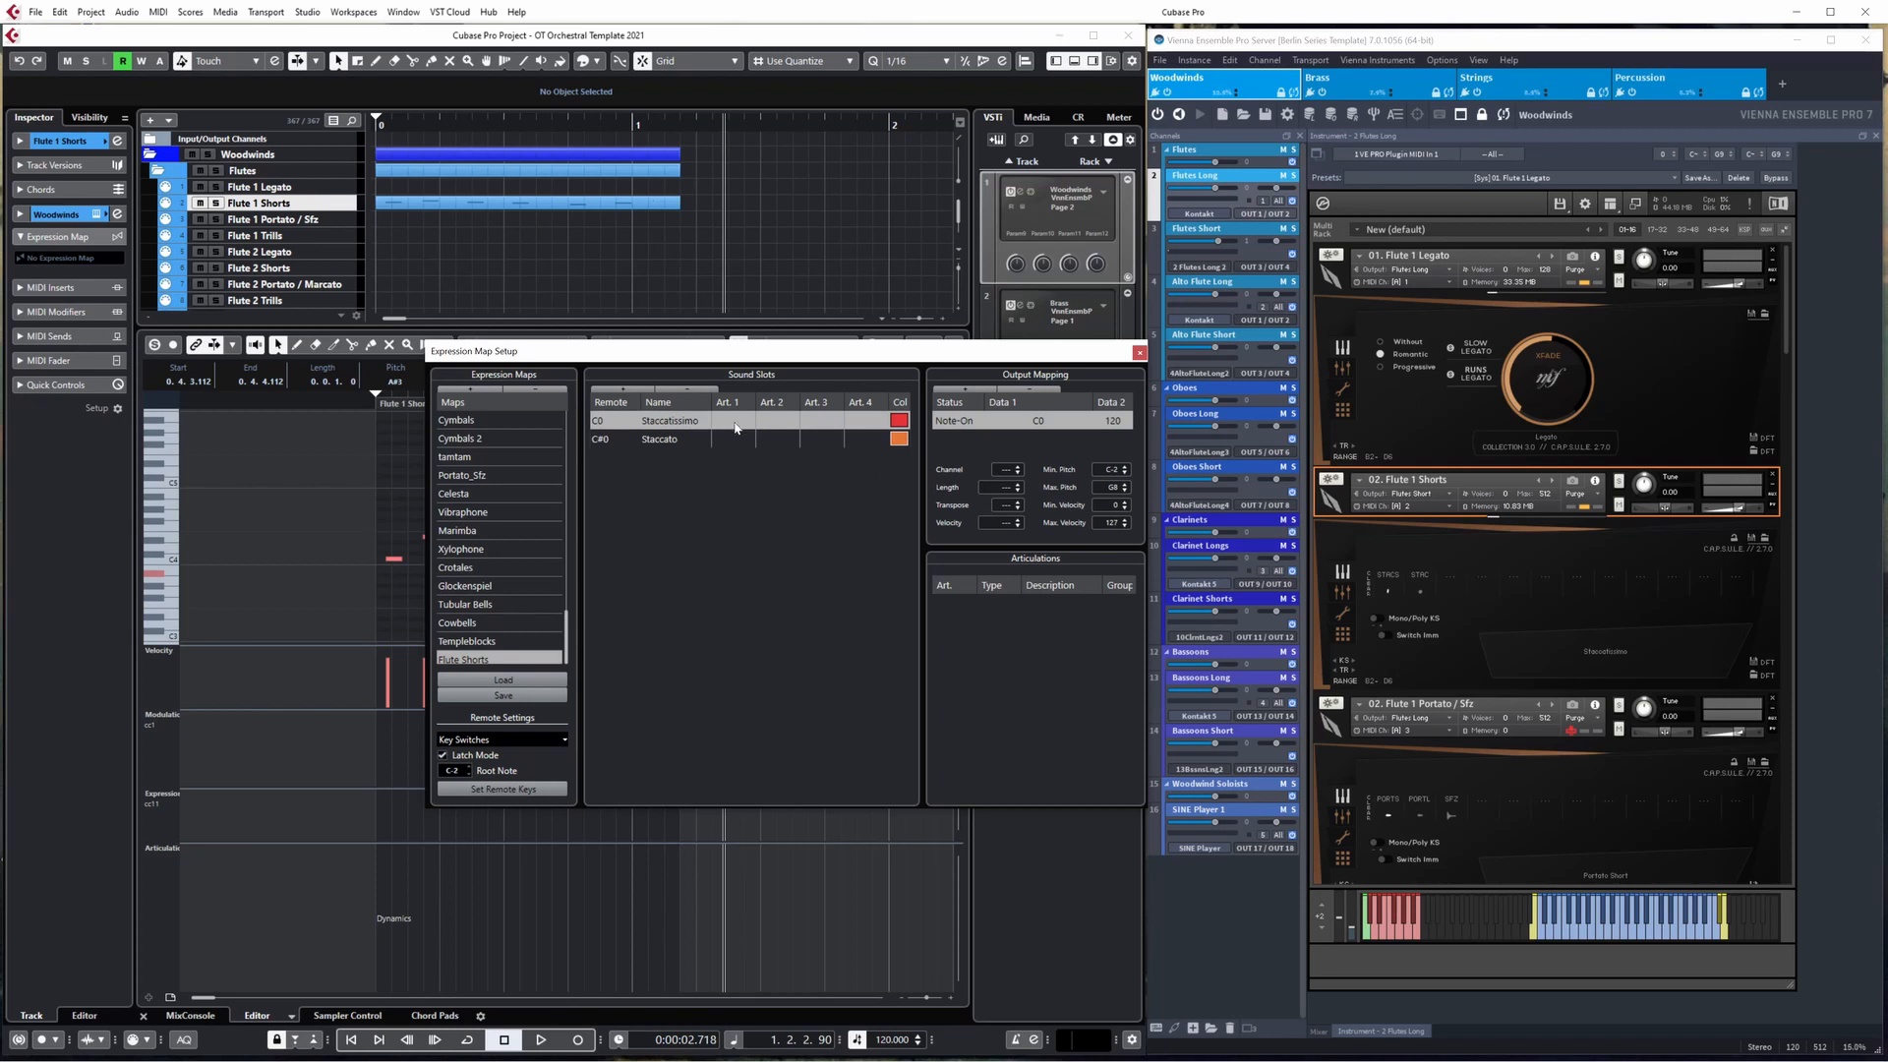
left_click(737, 424)
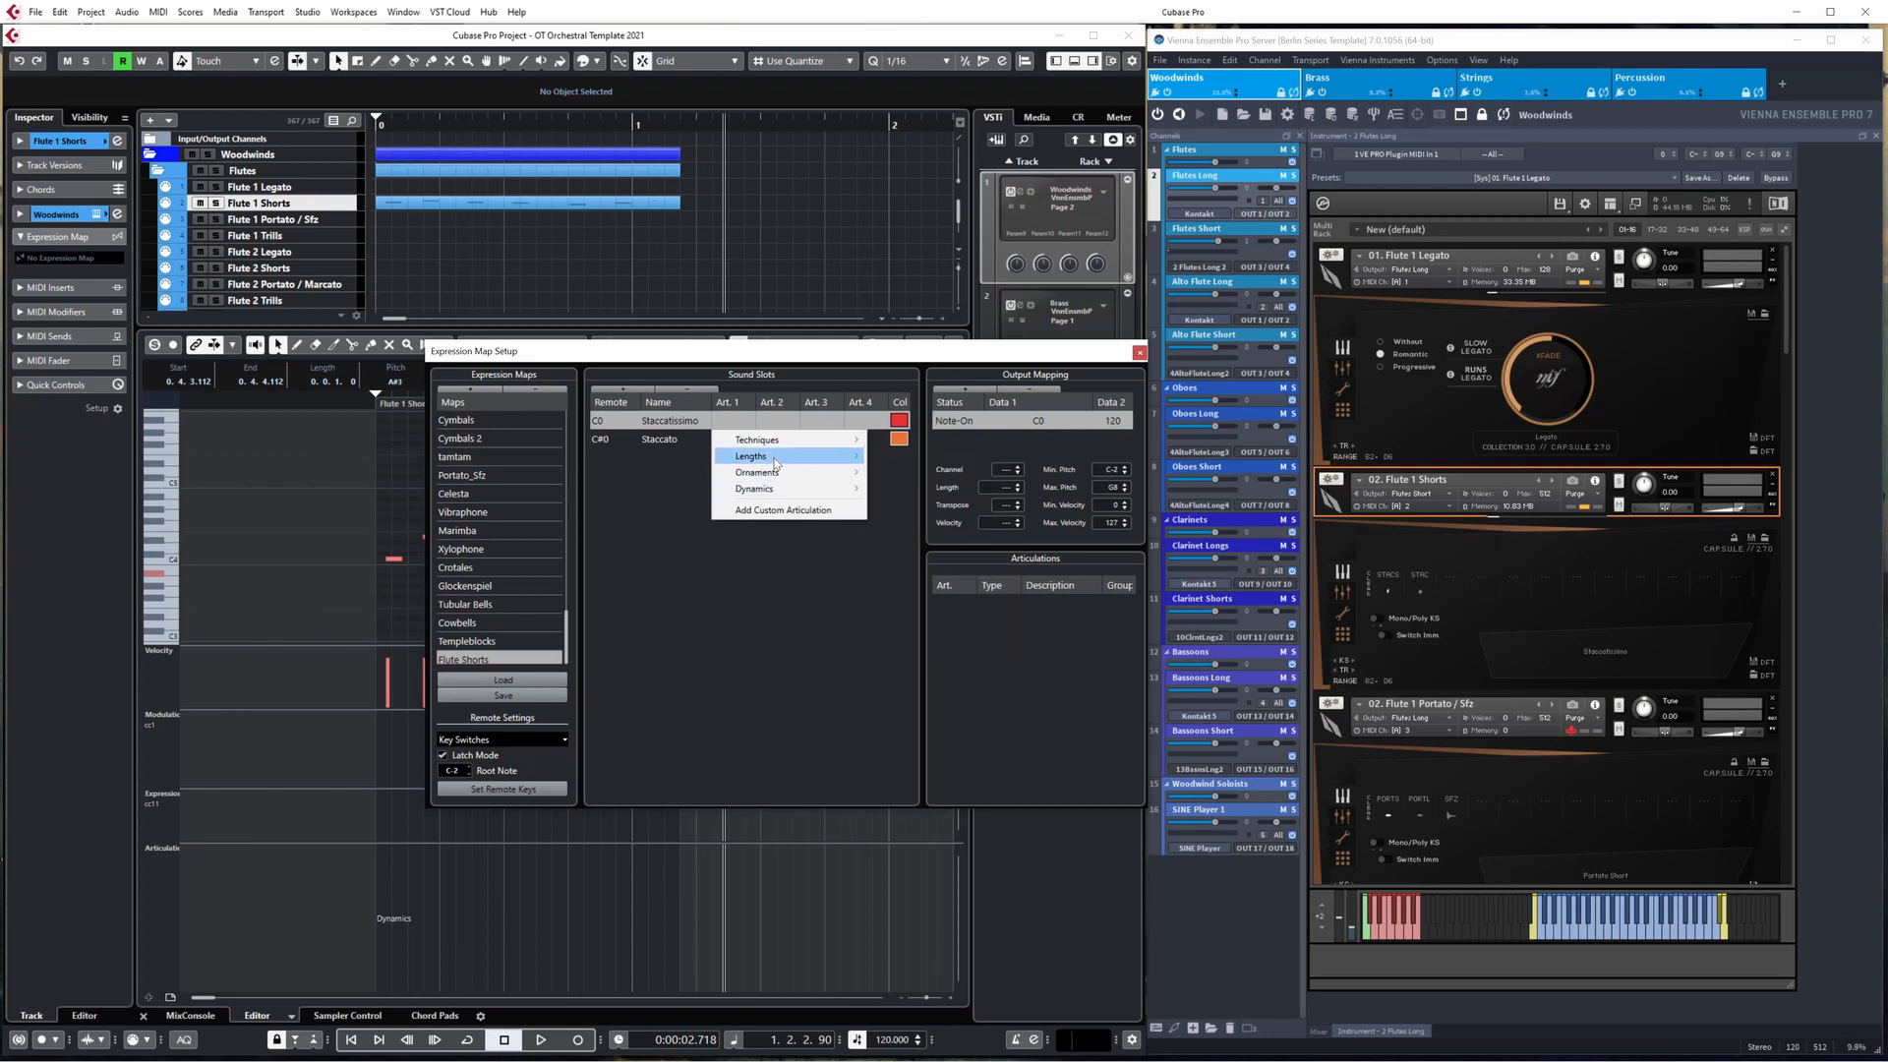
mouse_move(776, 463)
left_click(929, 504)
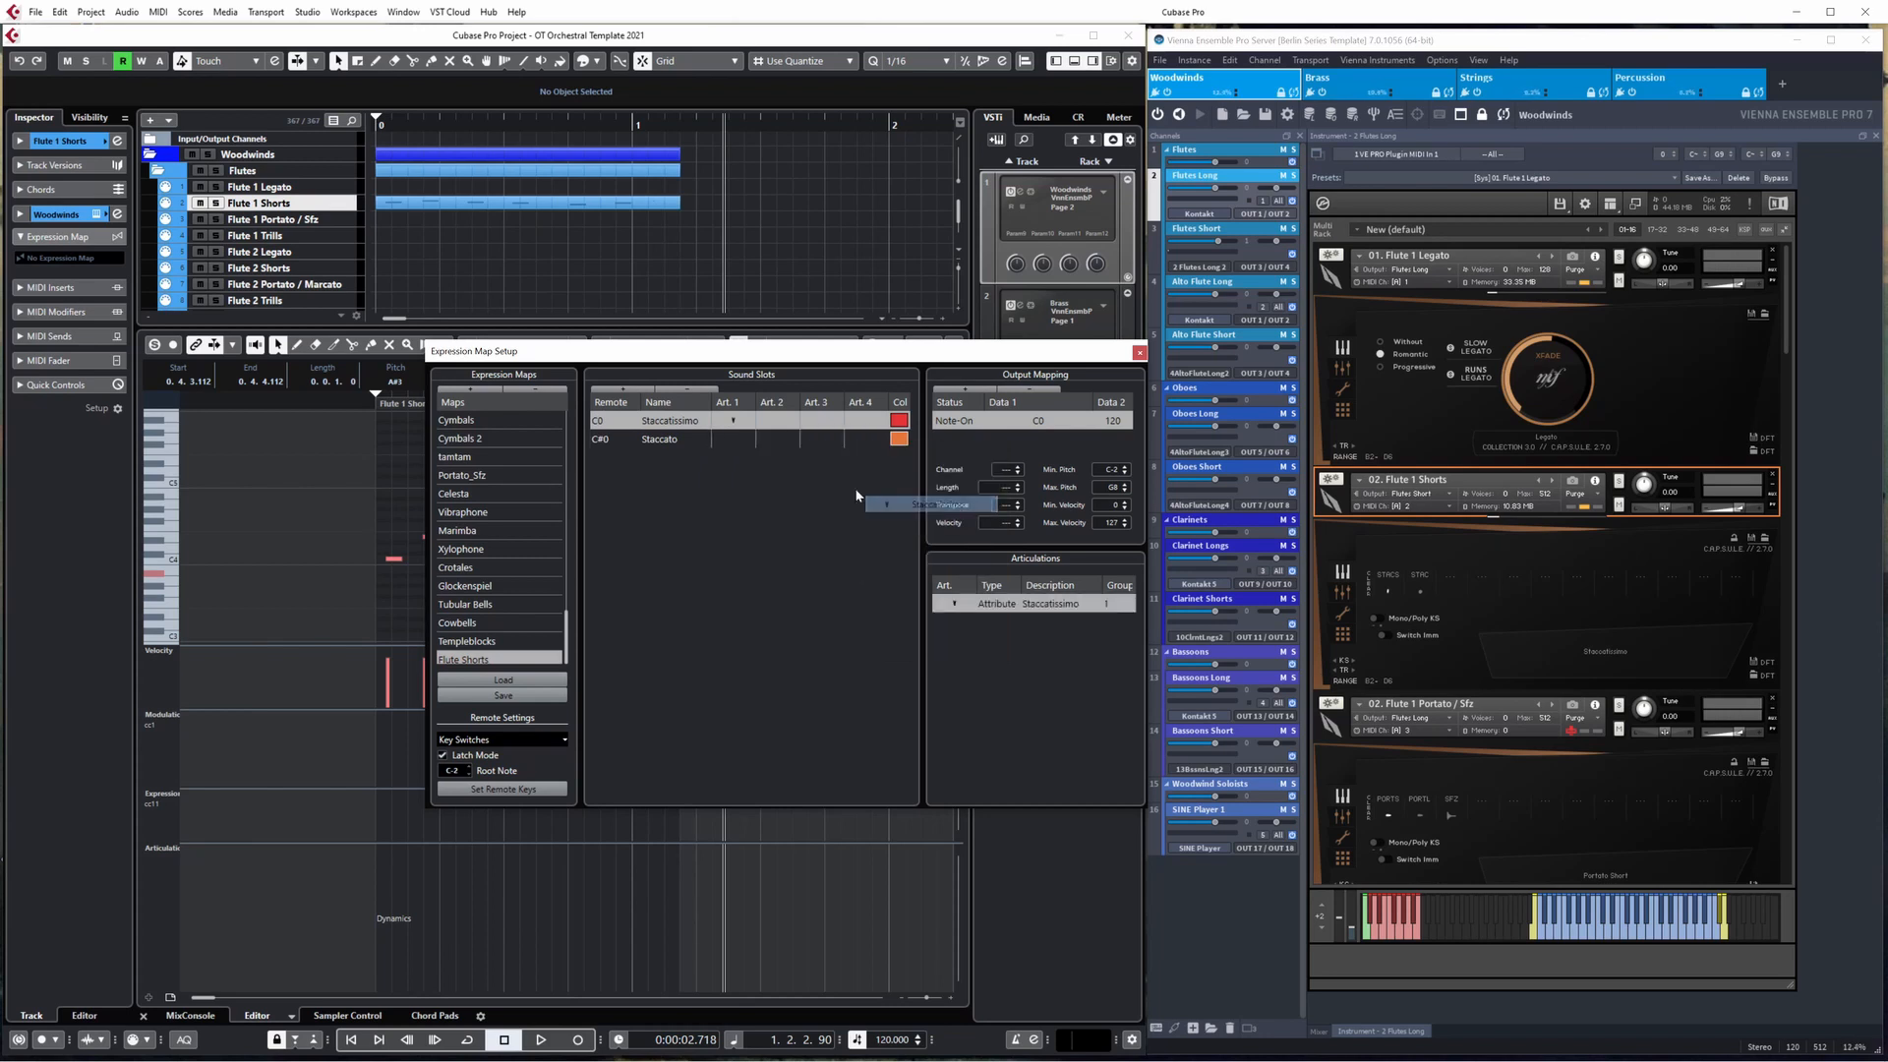
left_click(733, 439)
mouse_move(785, 481)
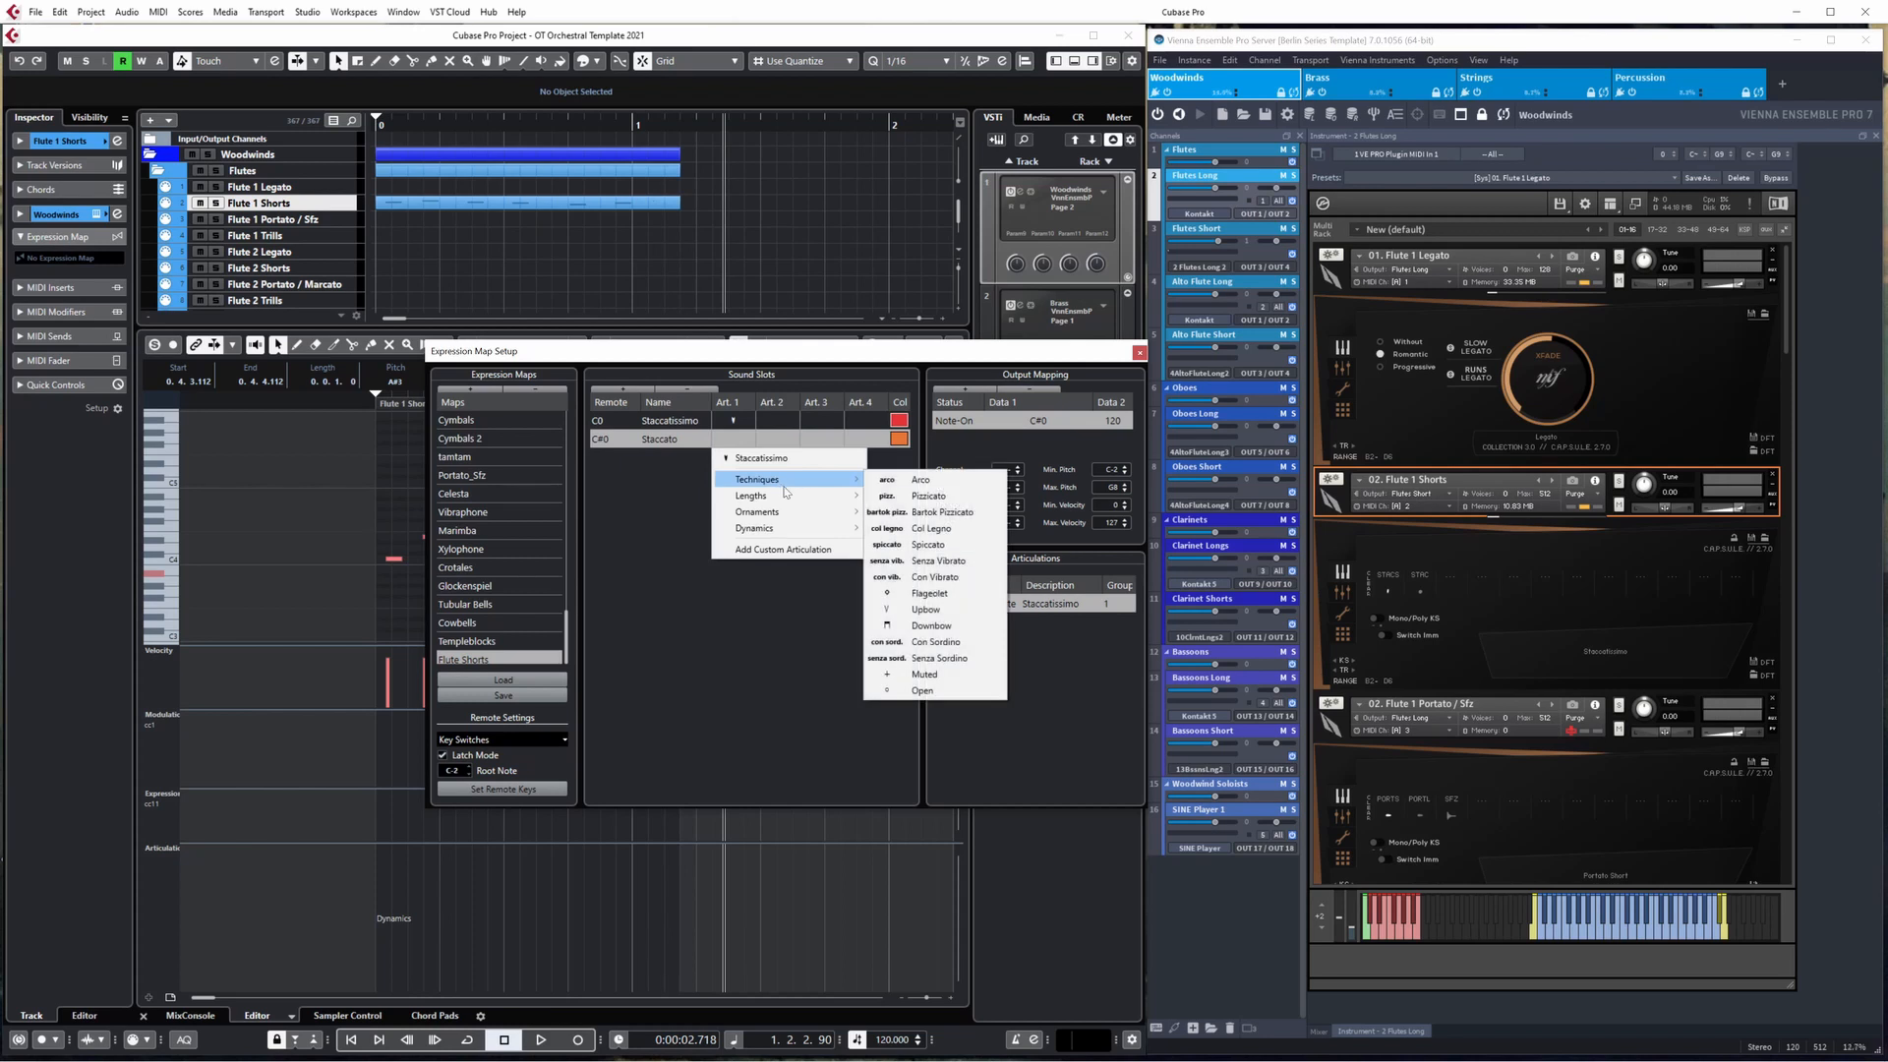
left_click(897, 523)
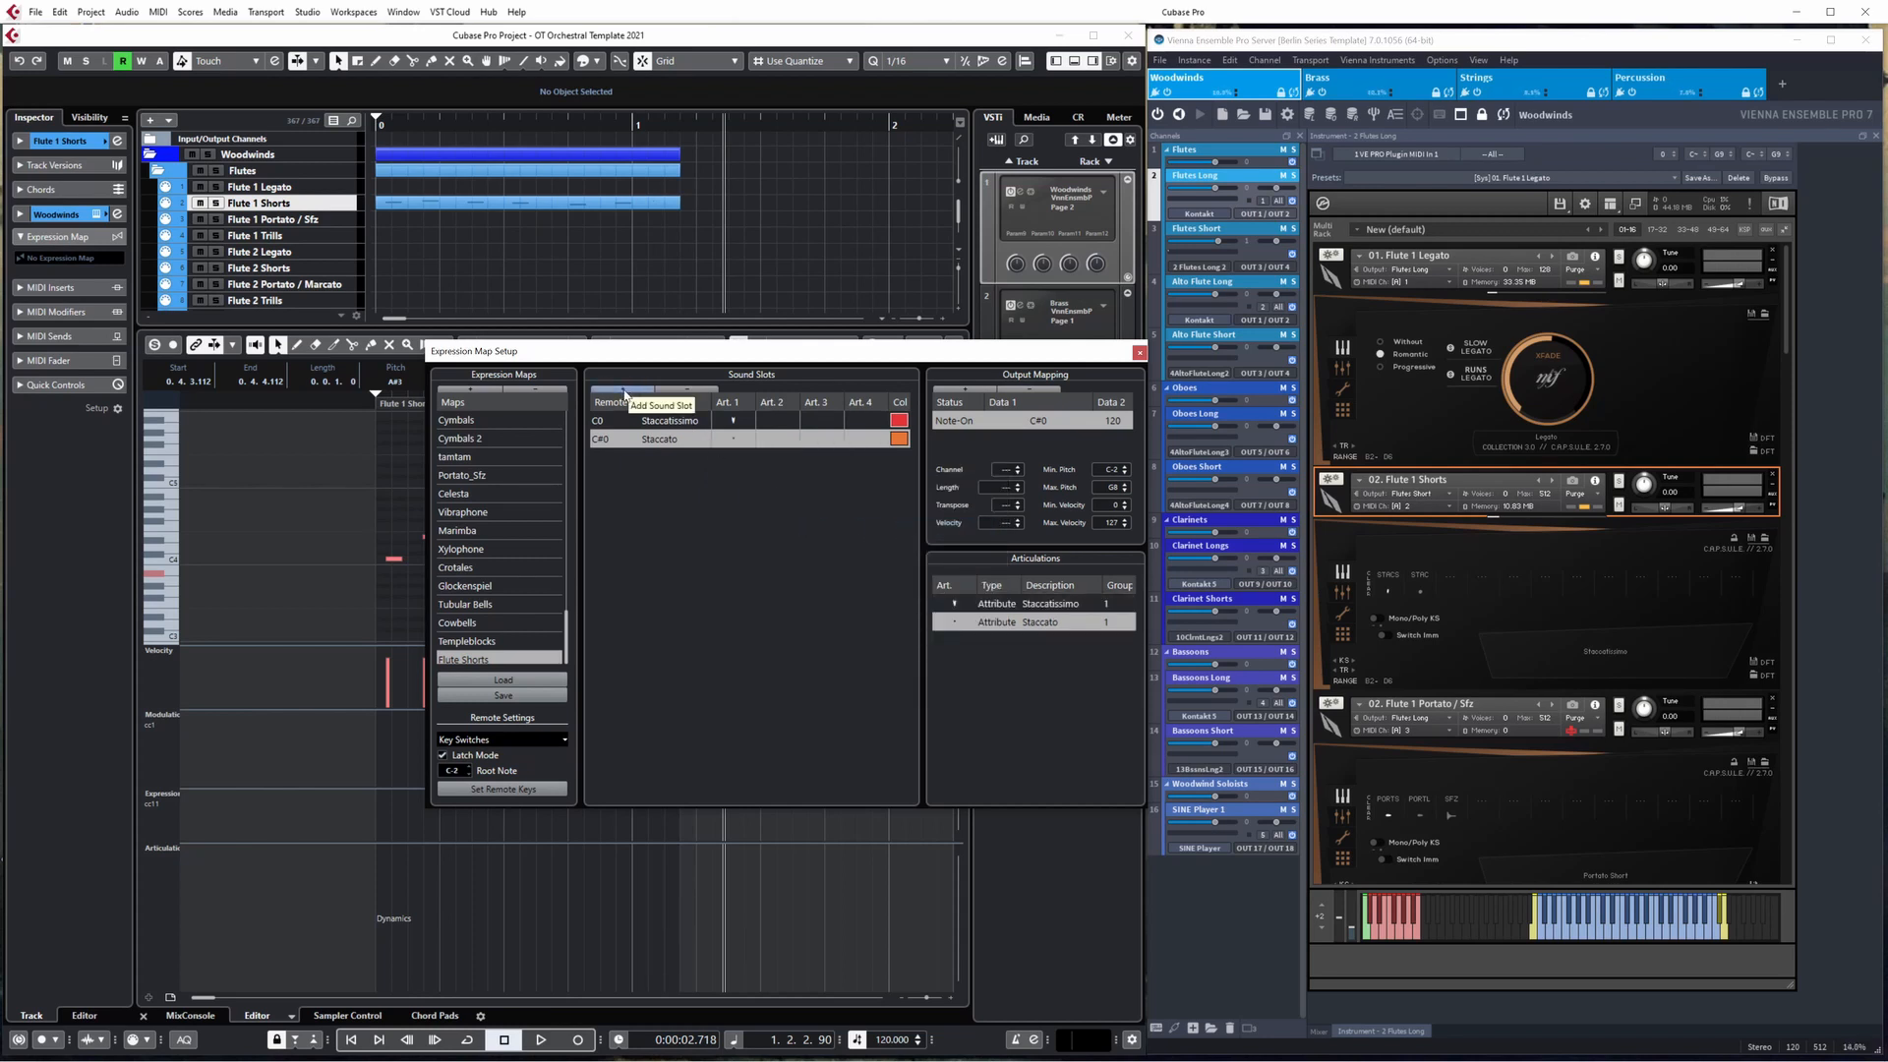
left_click(731, 440)
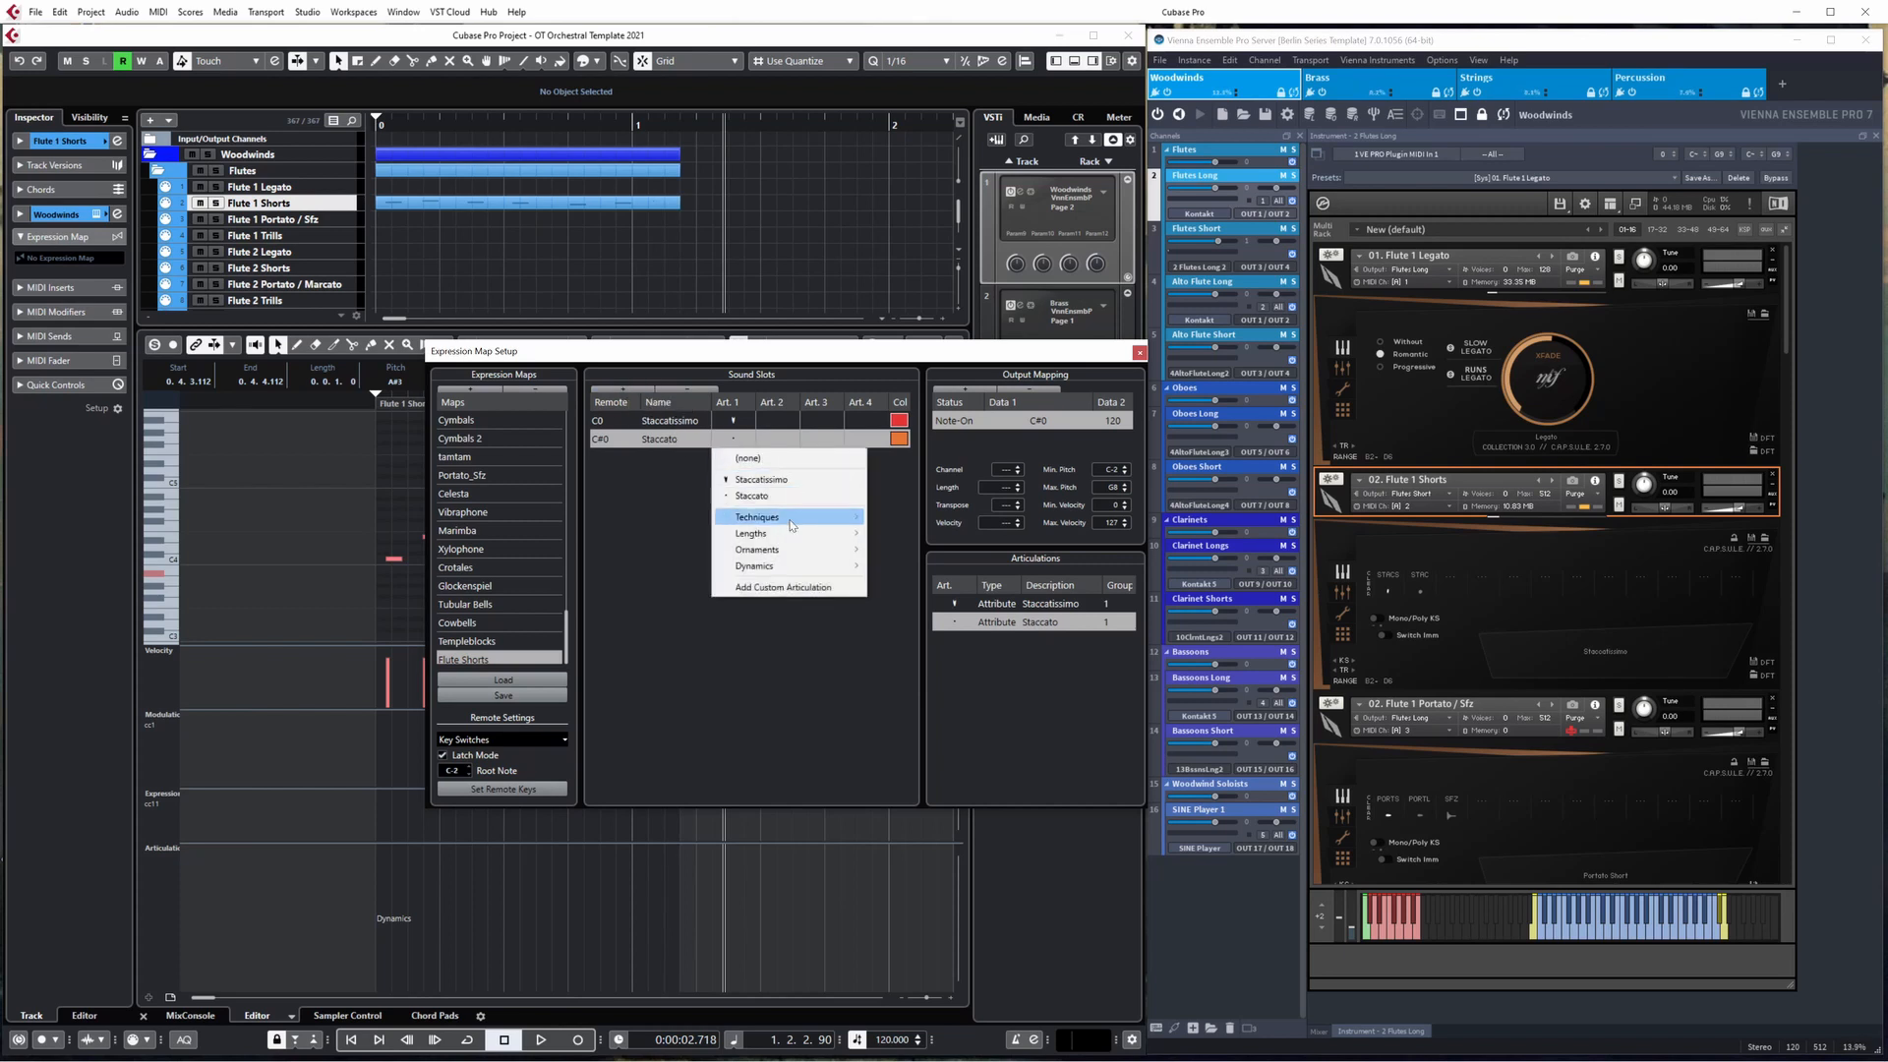
left_click(653, 487)
- Add a third sound slot with a custom articulation and browse the available symbols without choosing one
left_click(619, 392)
left_click(734, 457)
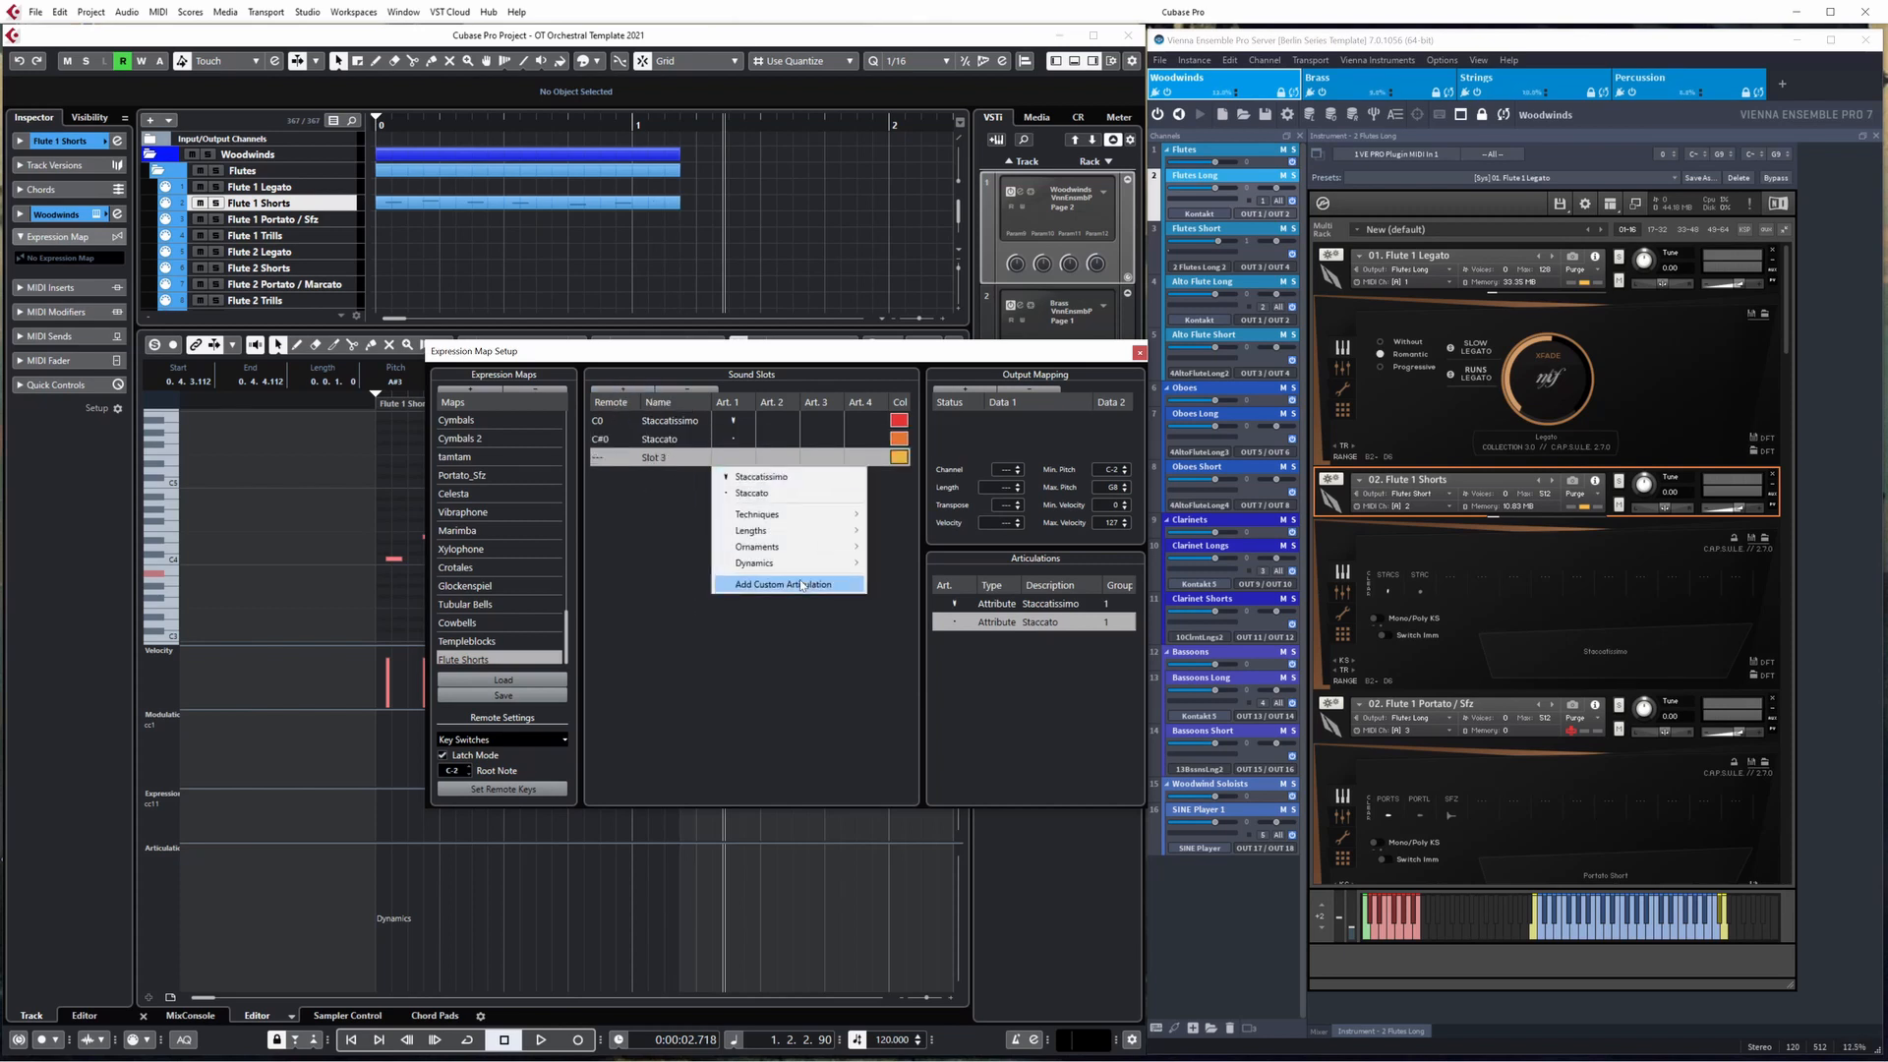
left_click(769, 585)
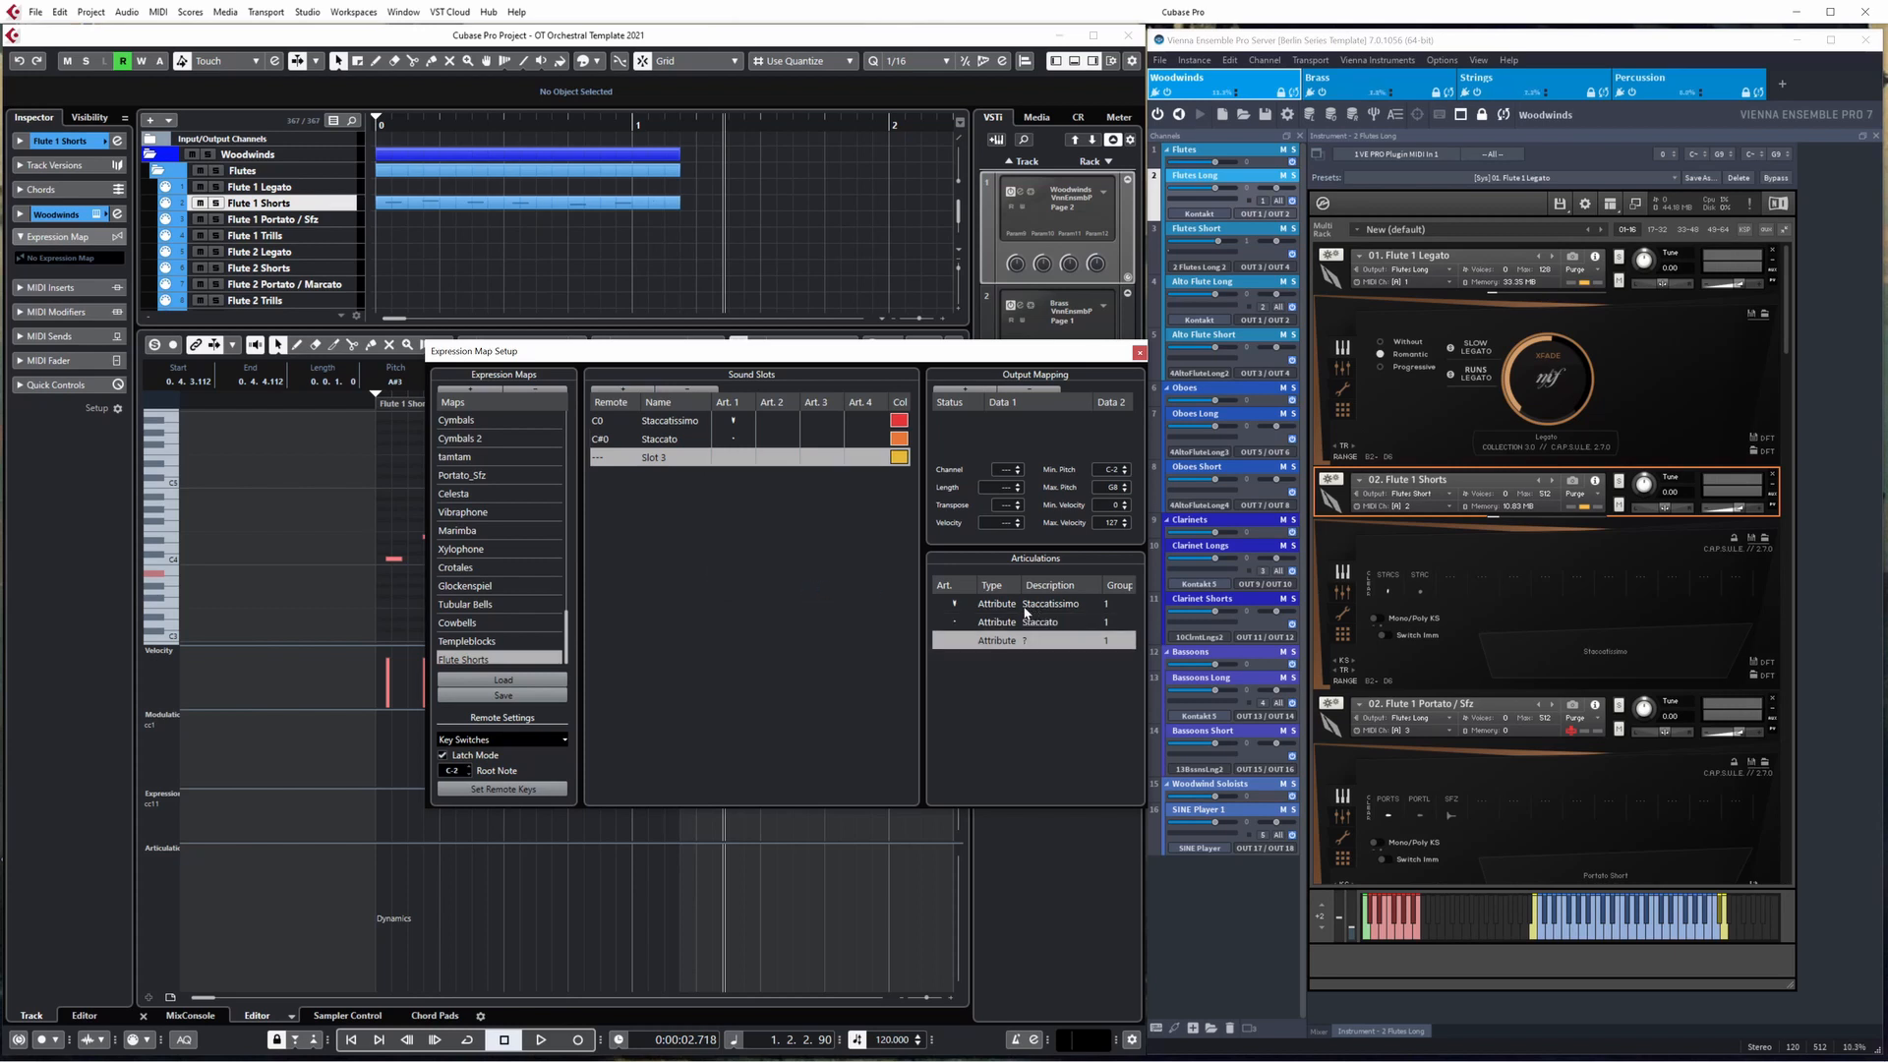
left_click(957, 643)
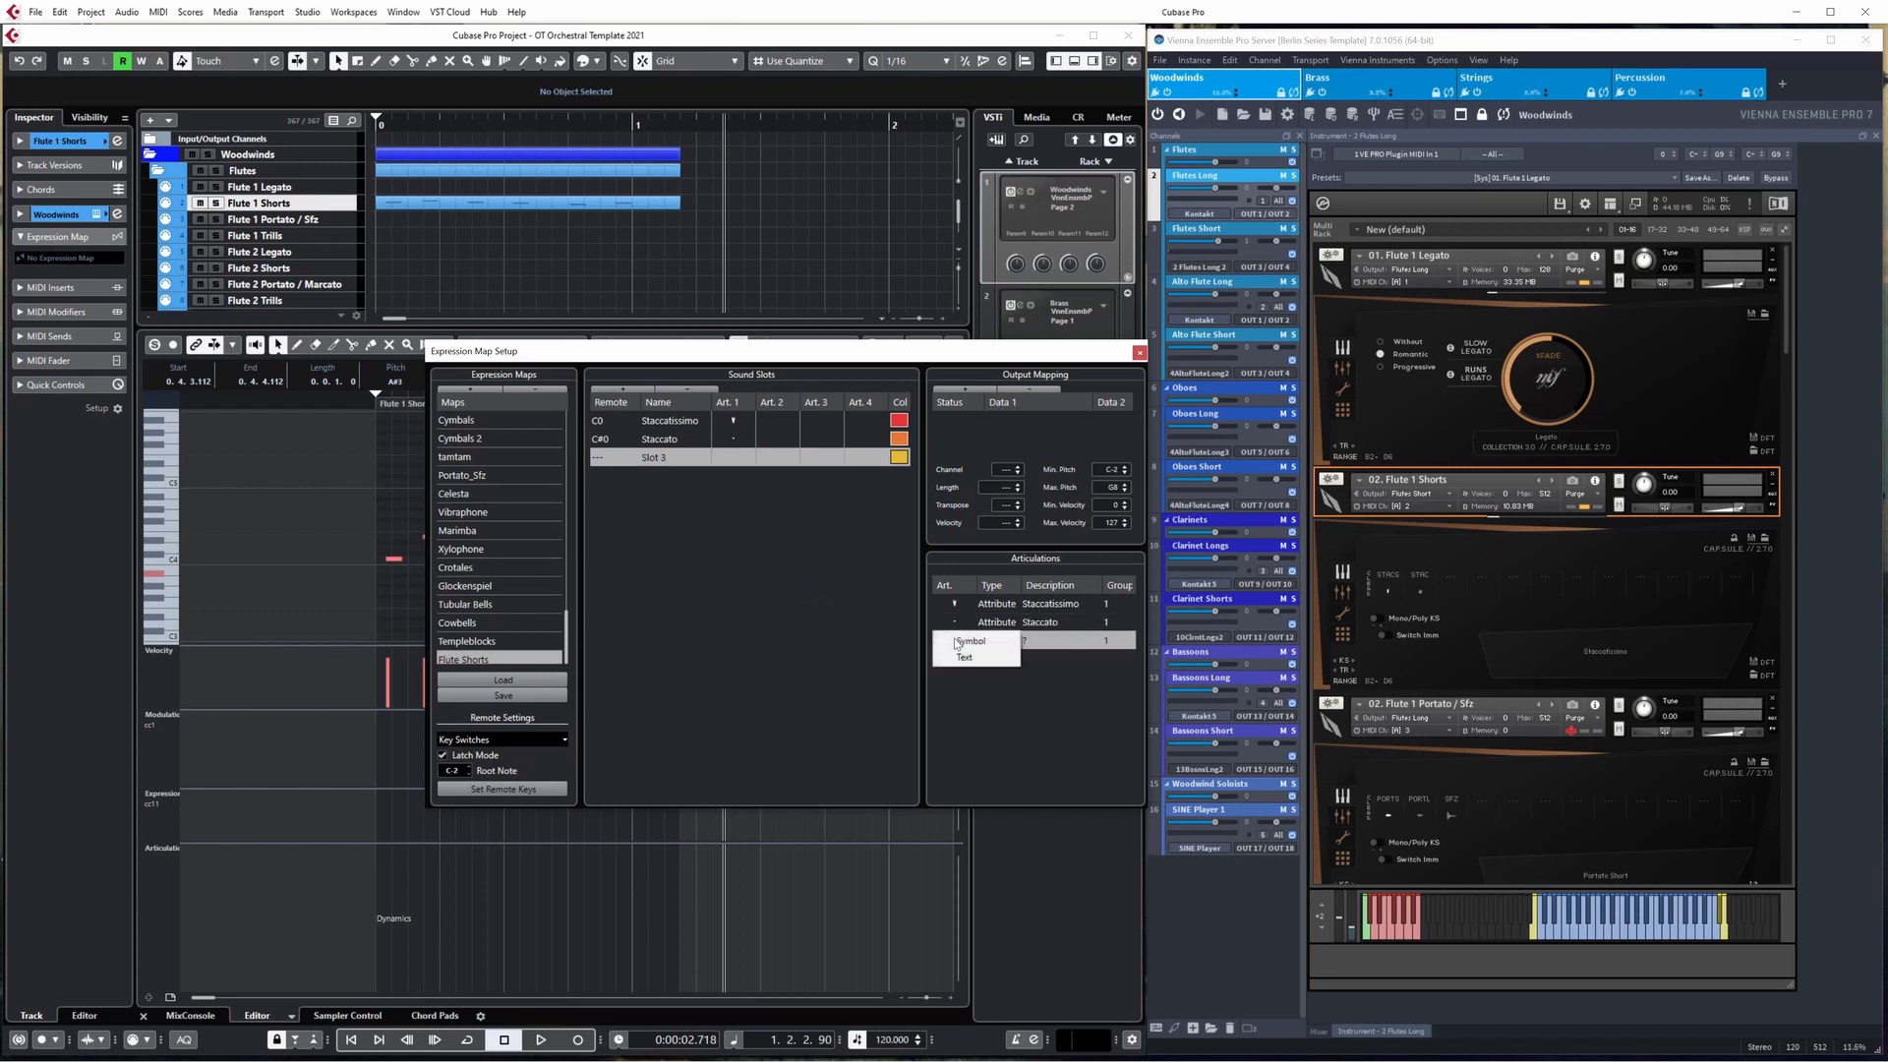
left_click(983, 647)
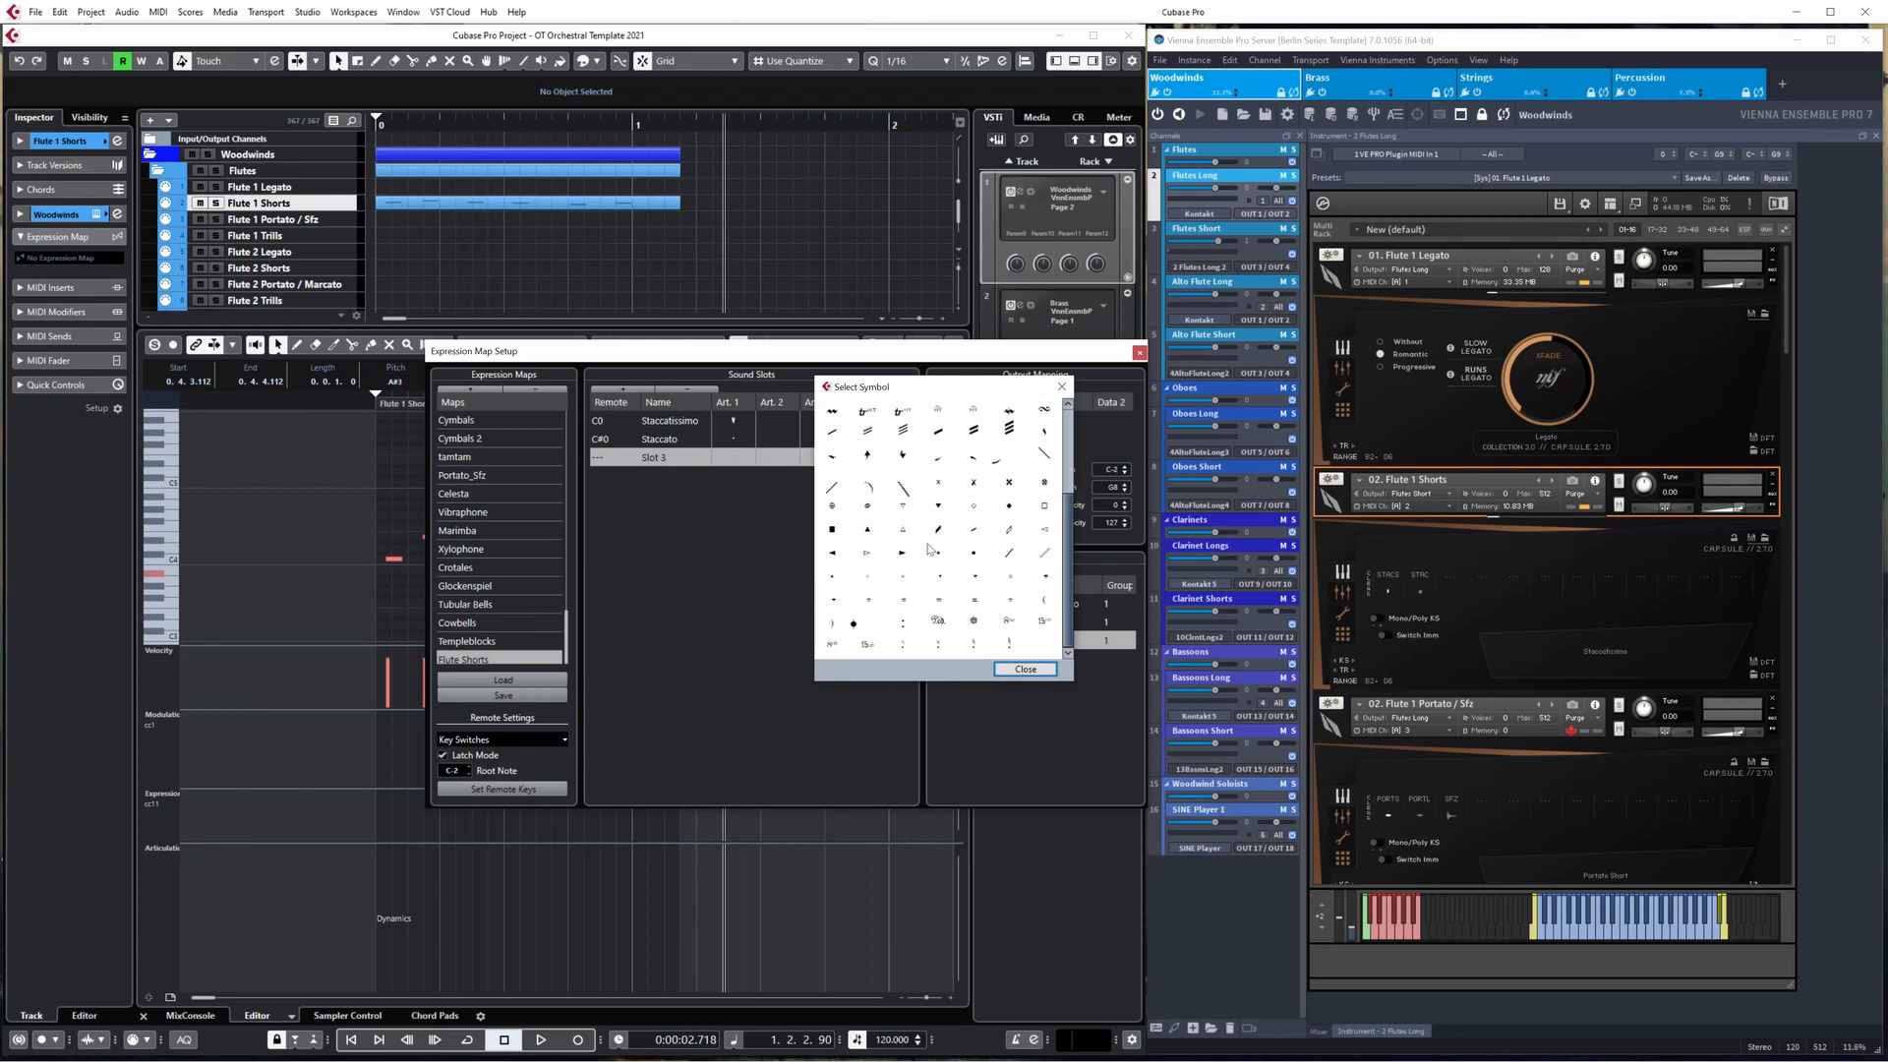
scroll(932, 550, "down", 3)
scroll(984, 472, "up", 3)
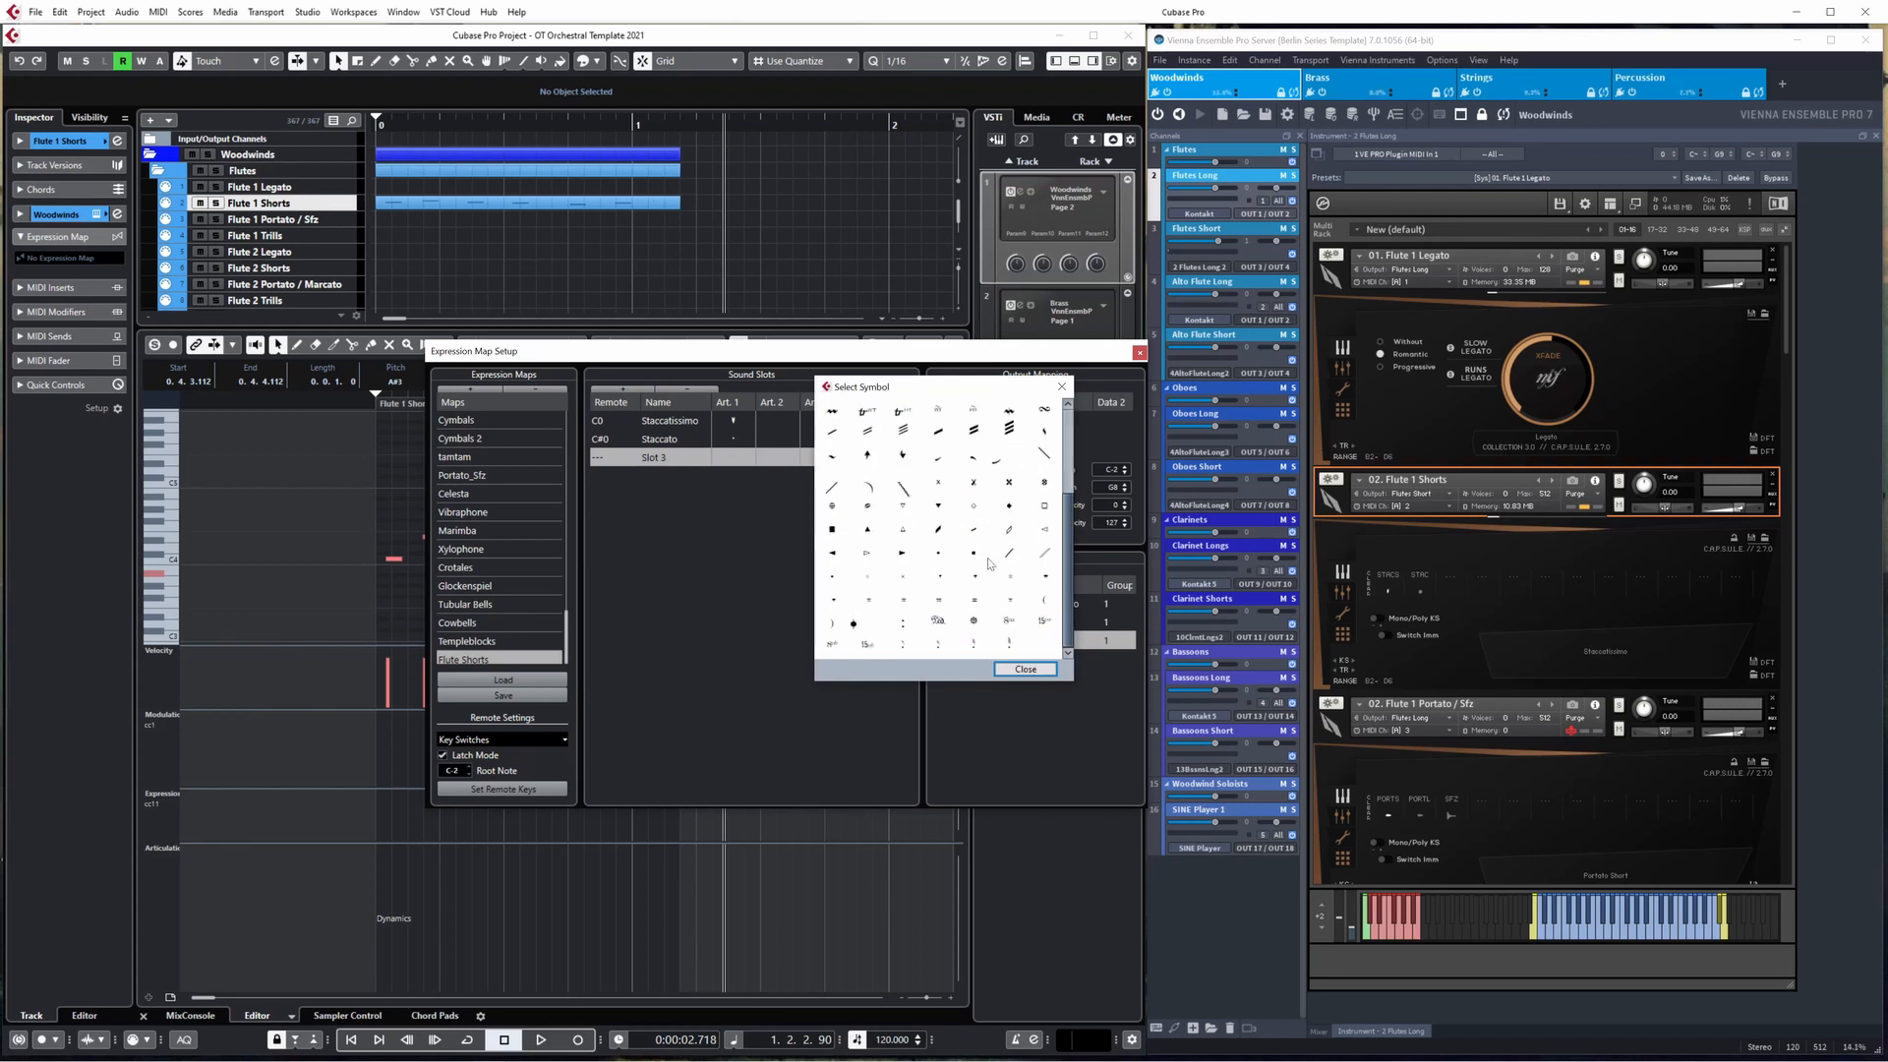
left_click(1025, 669)
- Try the text label PORTS for the custom articulation, and remove the third slot with its articulation
left_click(955, 642)
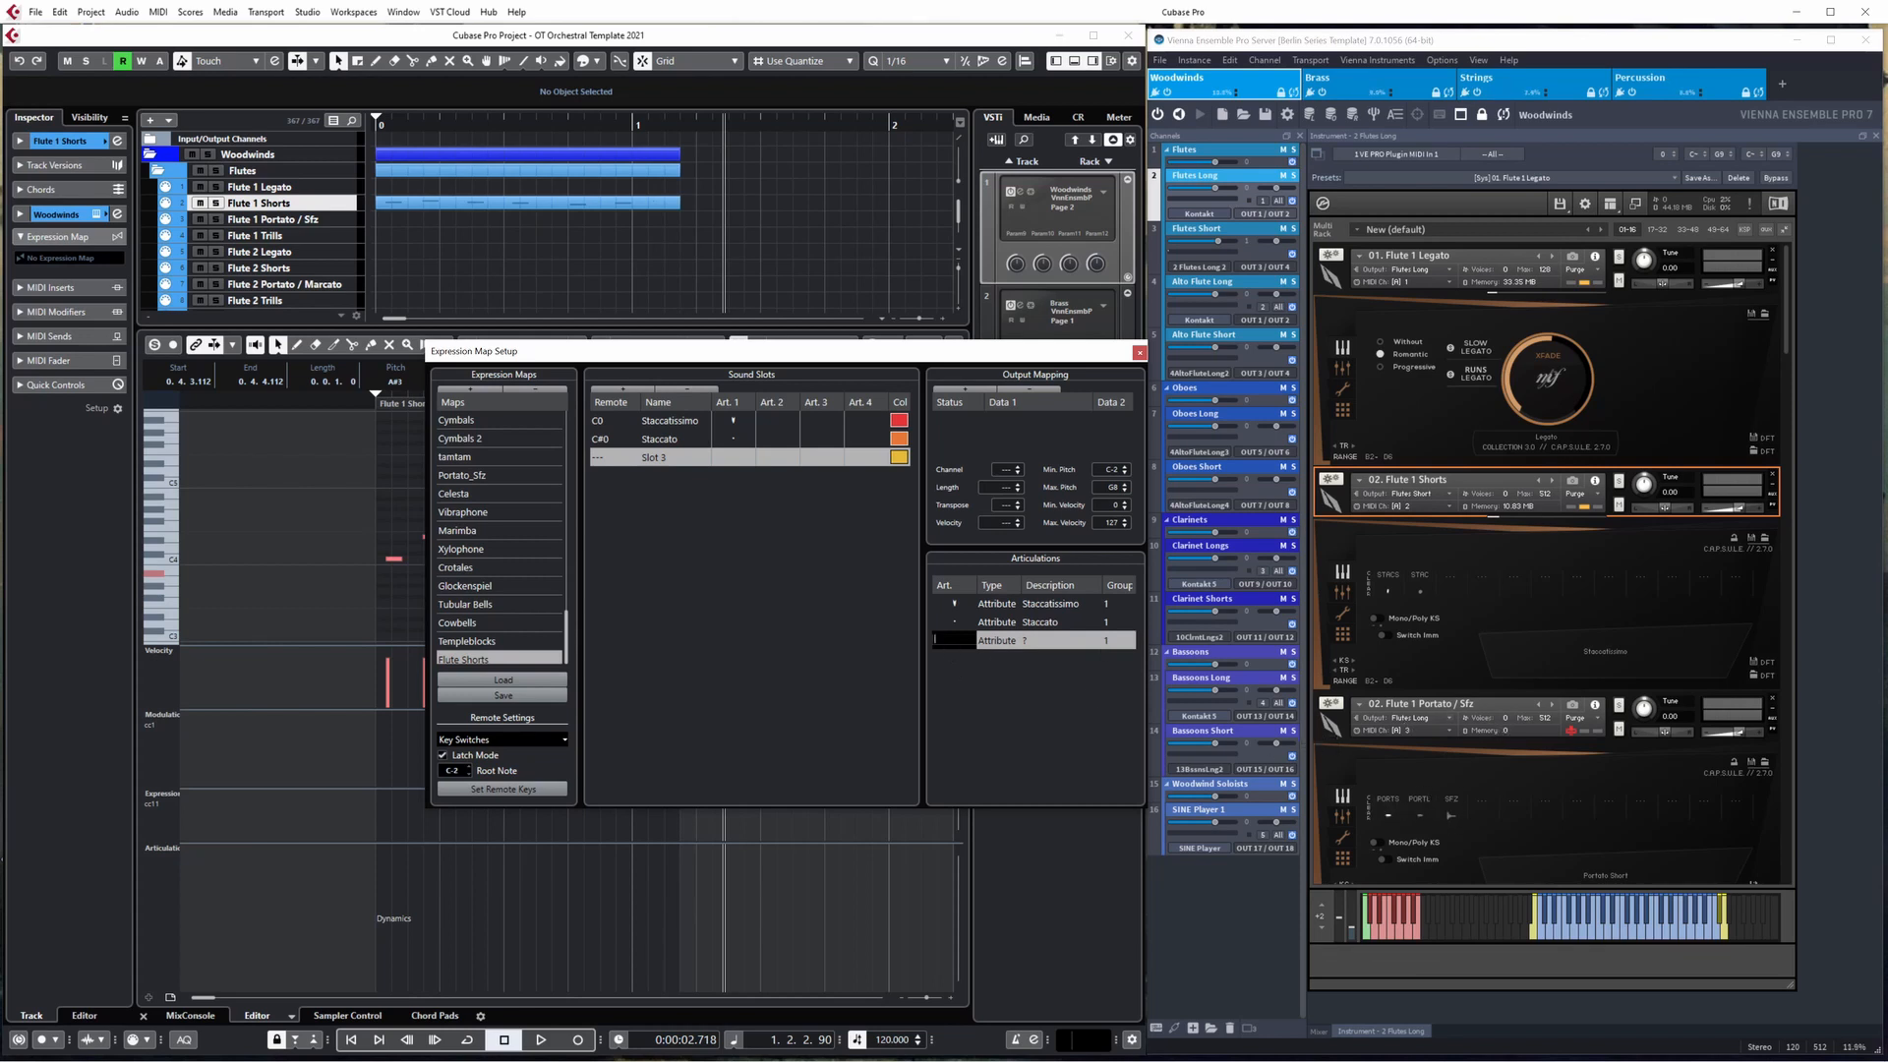
type("PORTS")
left_click(688, 552)
left_click(686, 390)
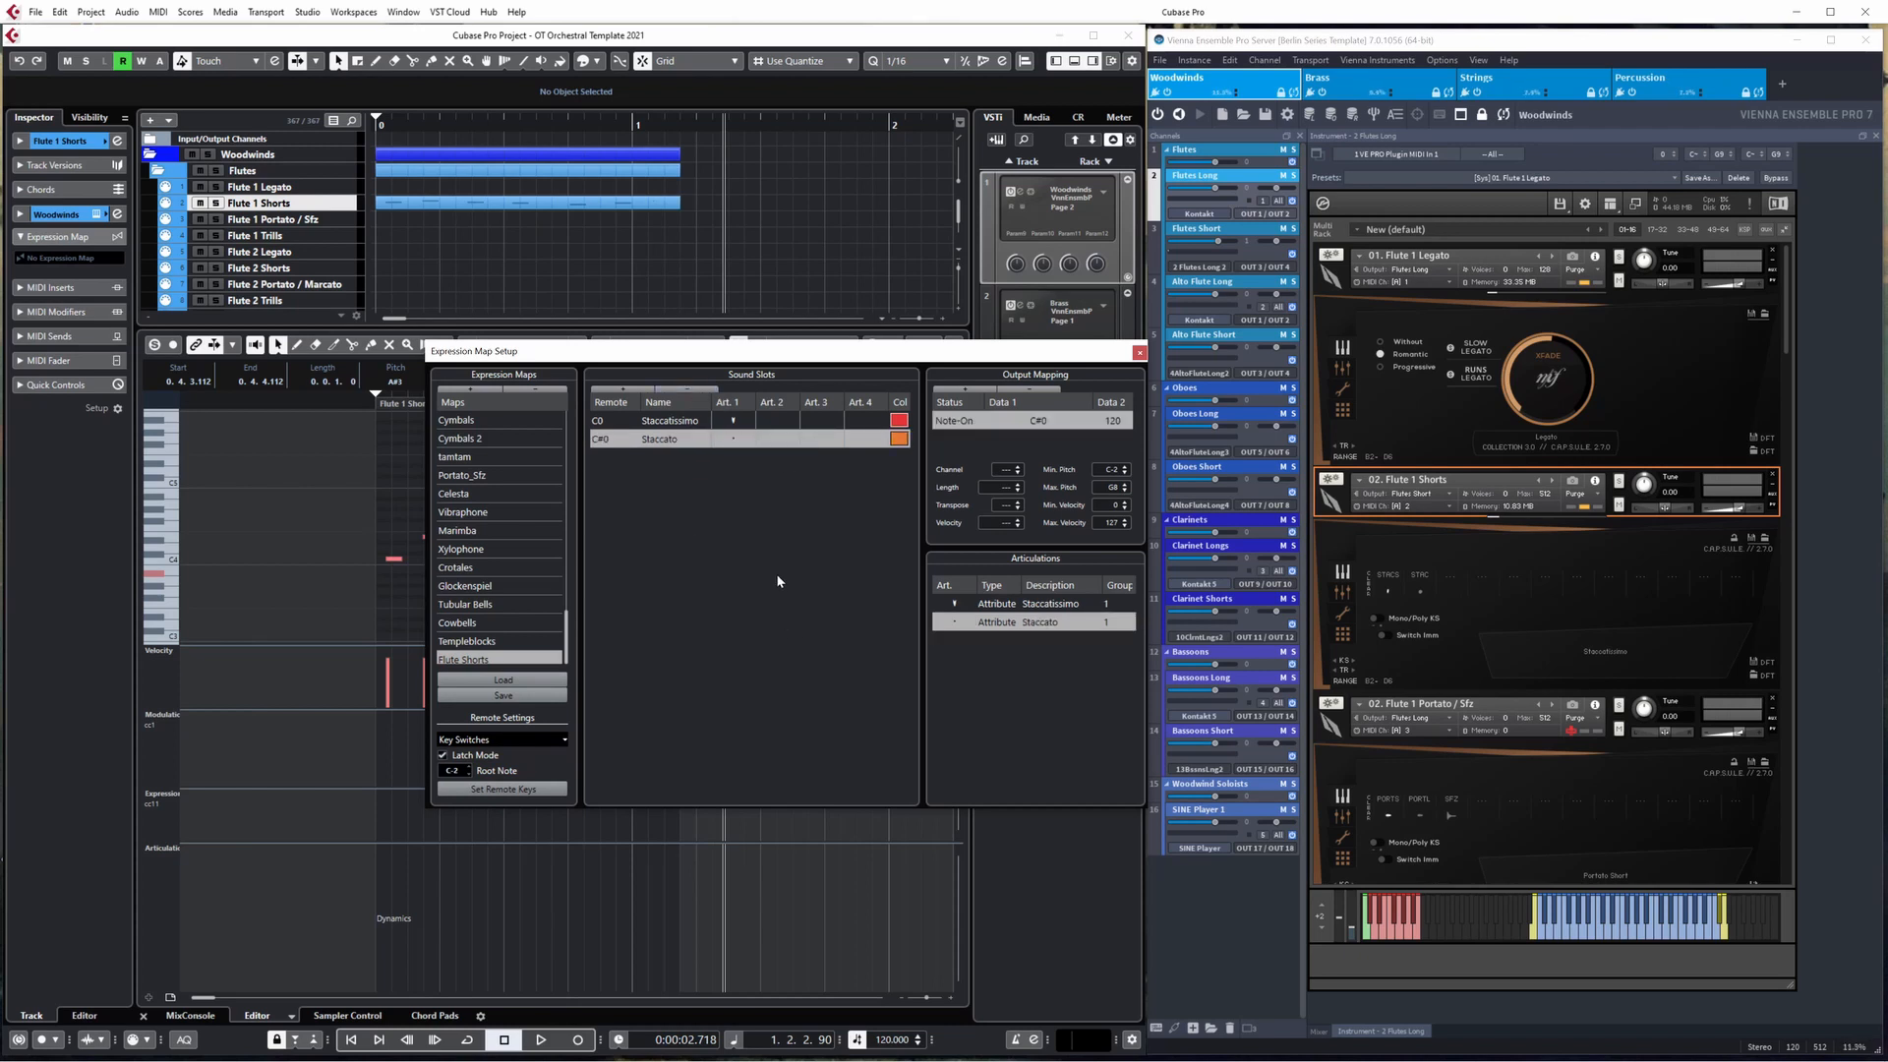
- Check the Staccatissimo articulation's type, and set the lowest controller lane of the Flute 1 Shorts part to Articulations/Dynamics
left_click(1002, 605)
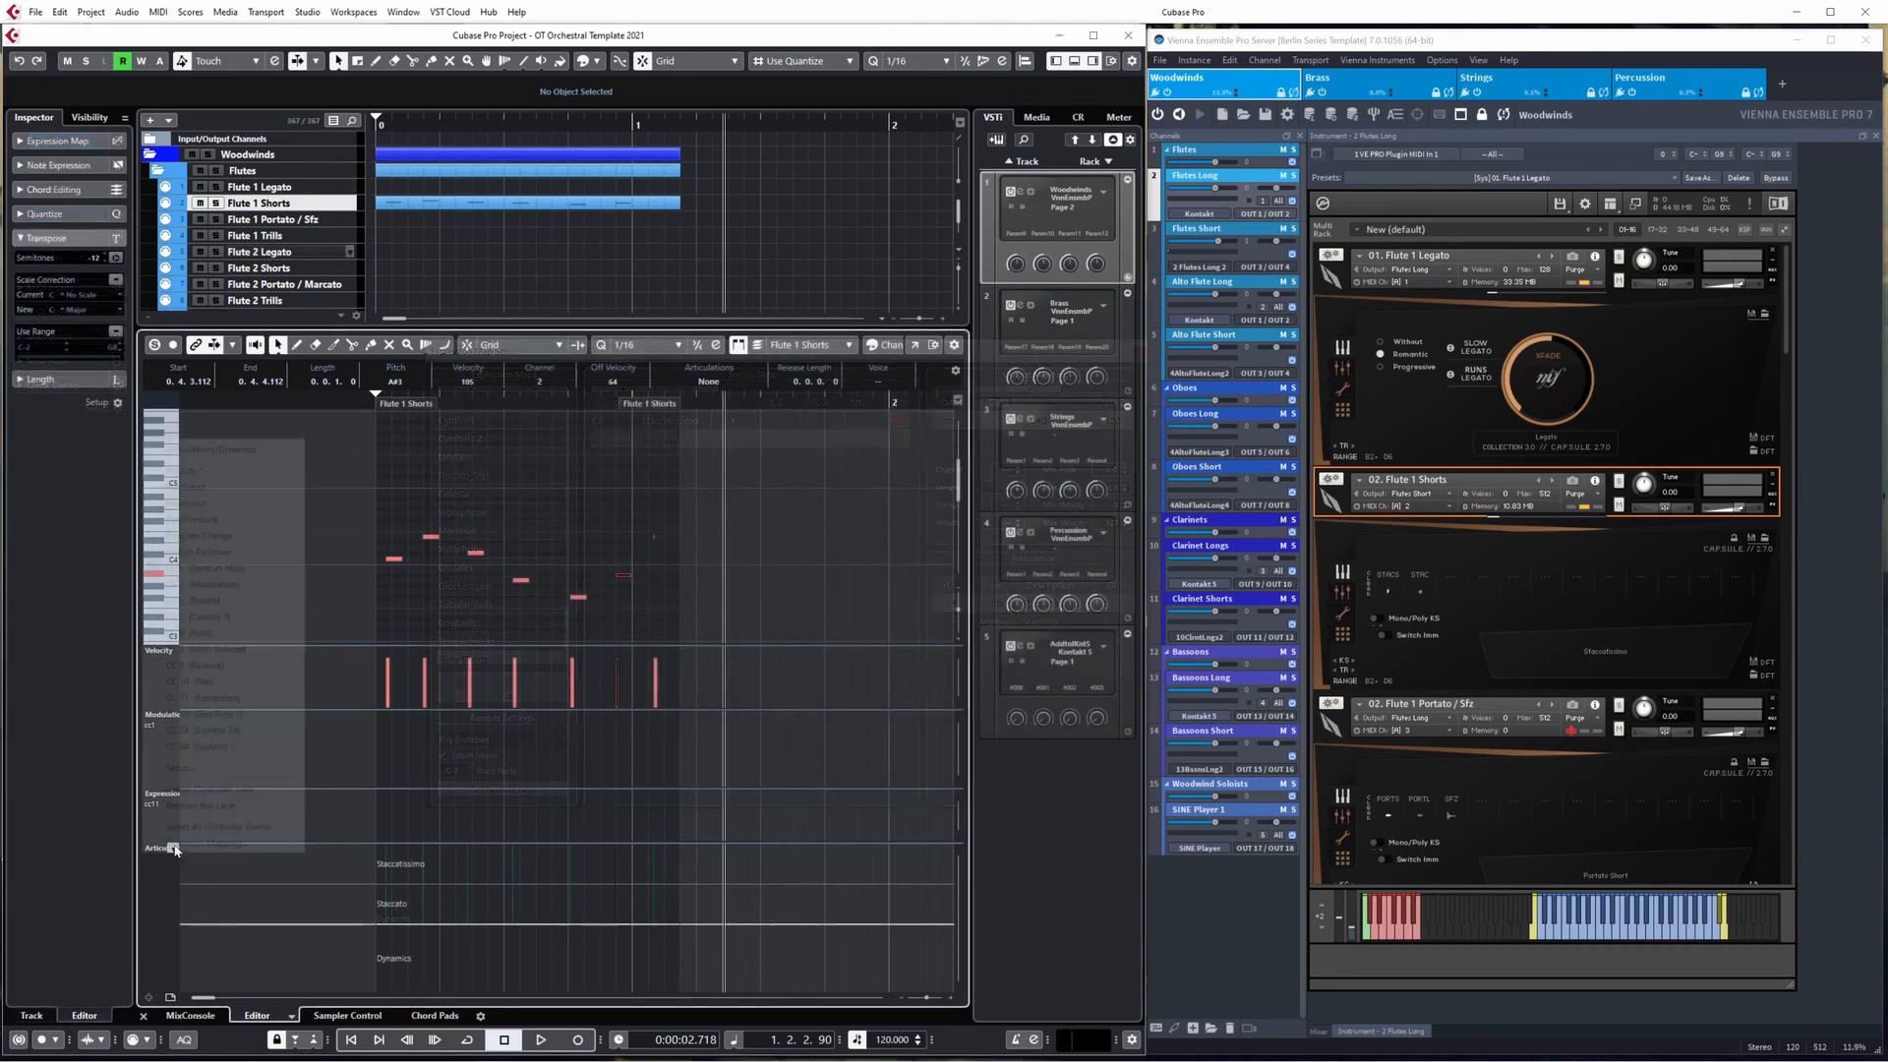
left_click(157, 850)
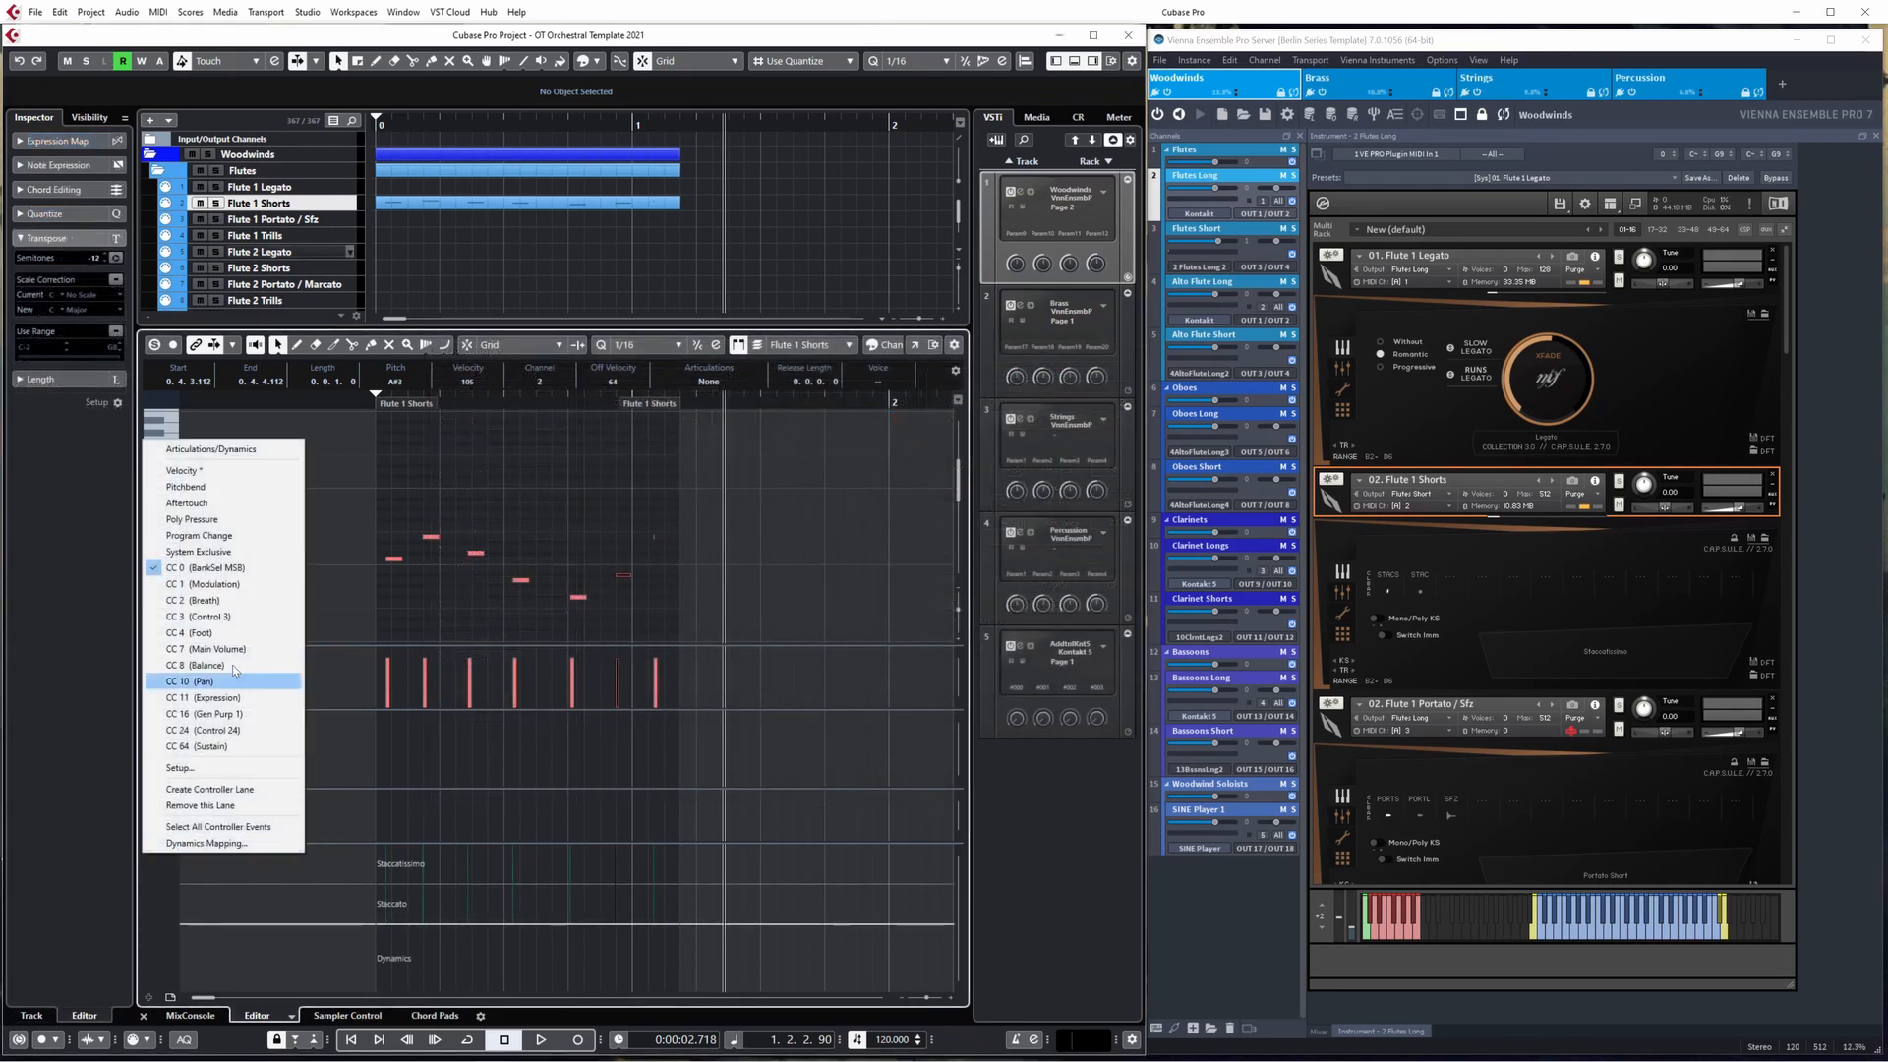
left_click(212, 450)
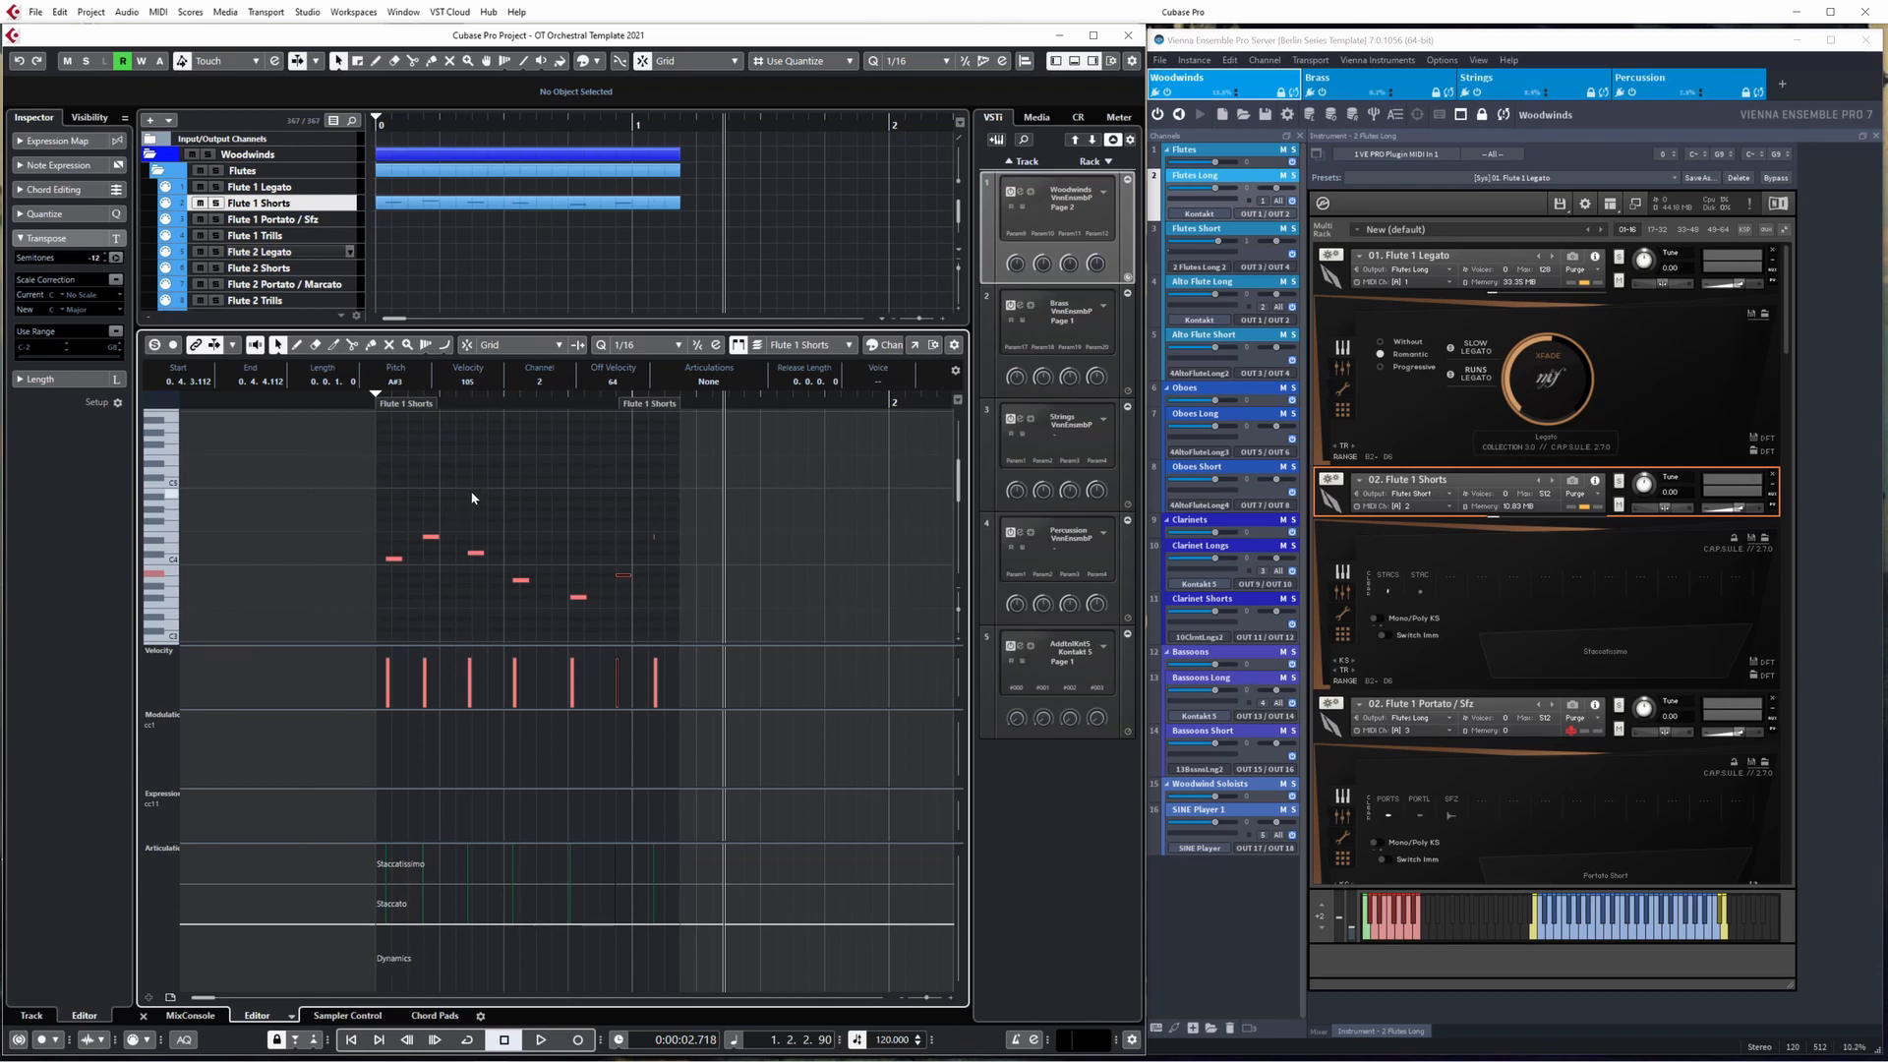
scroll(478, 484, "down", 2)
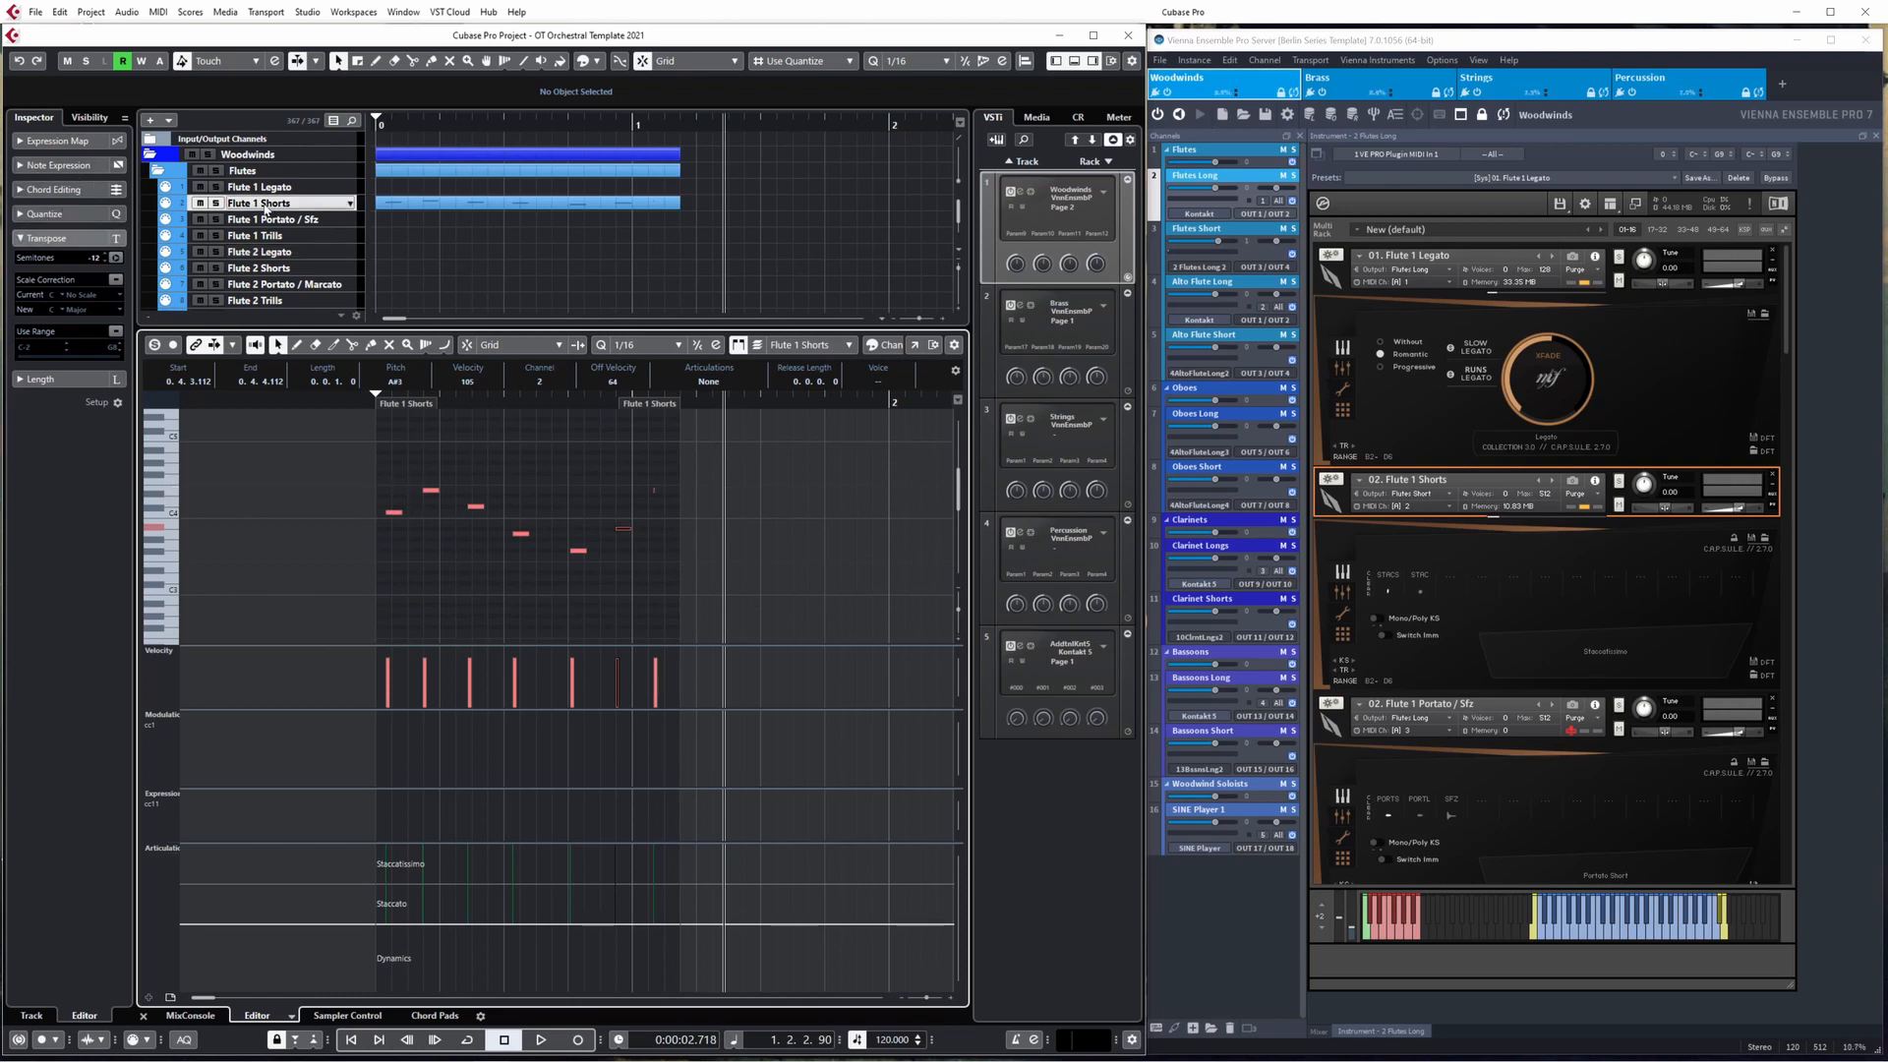
left_click(325, 204)
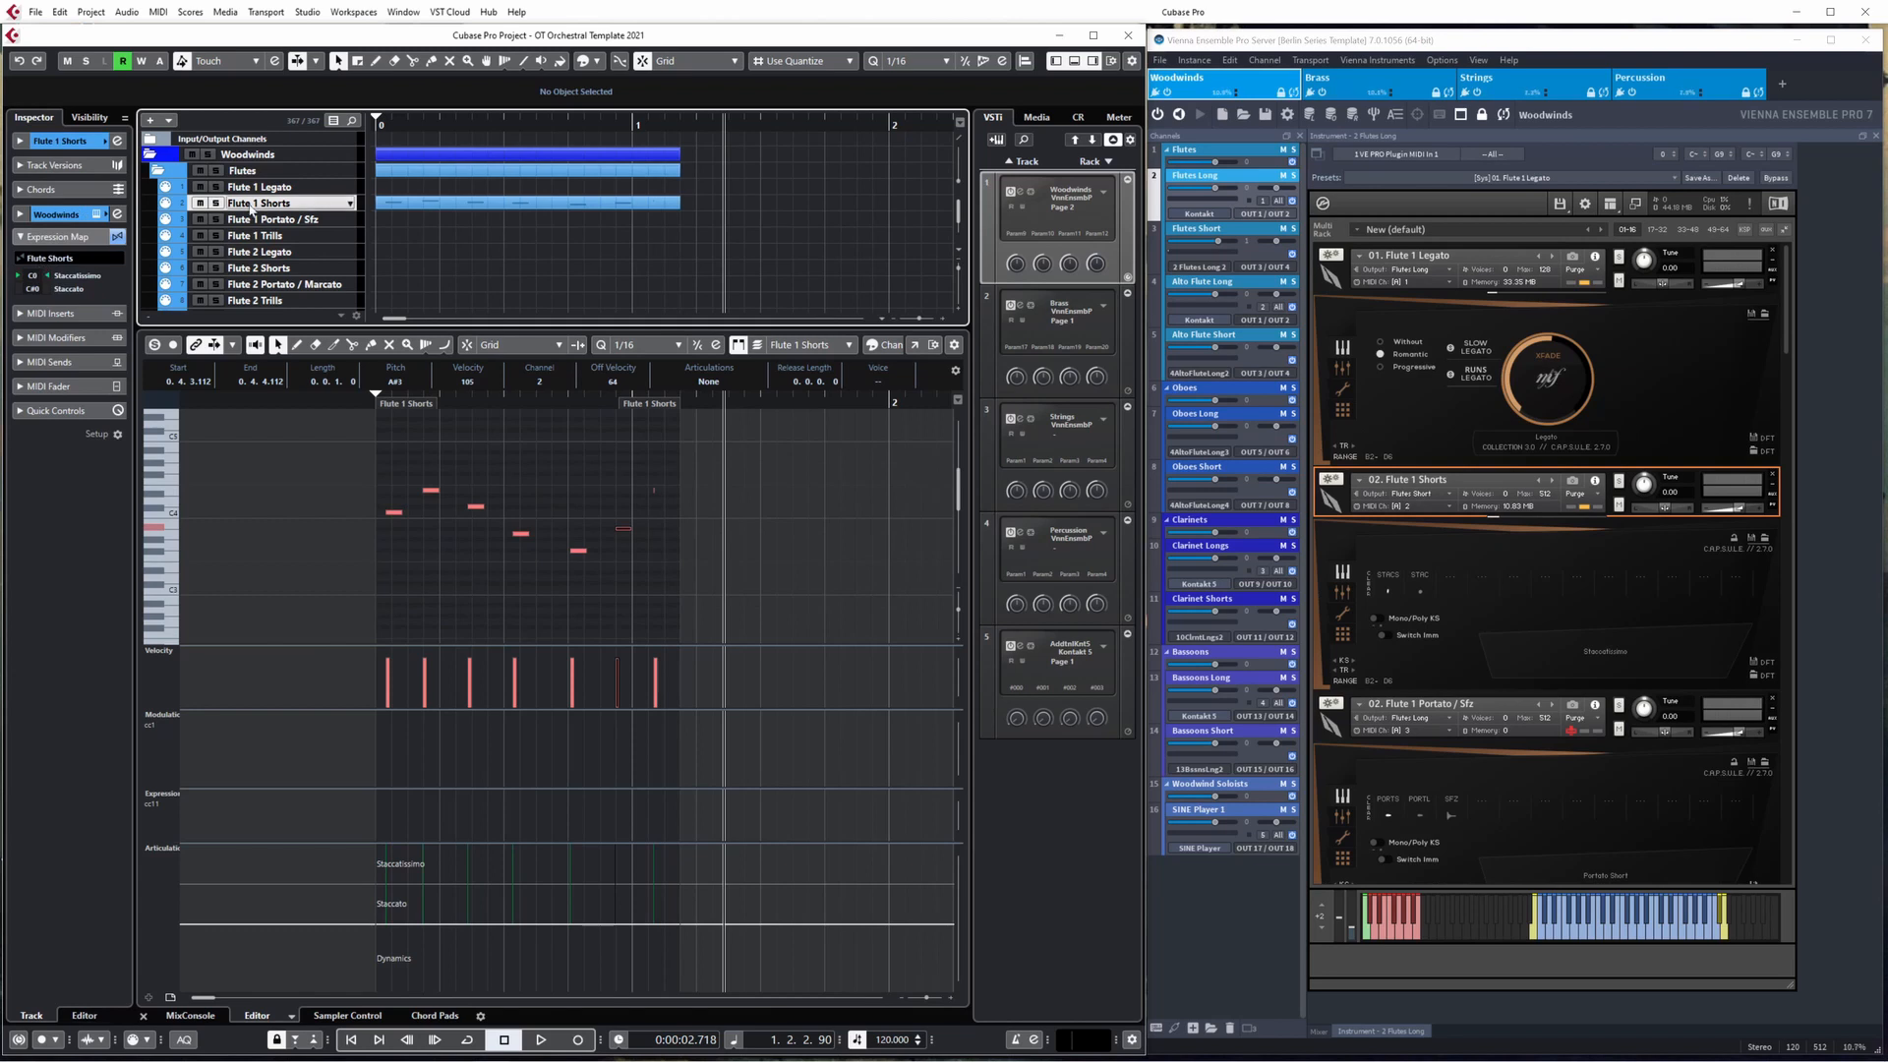
- Assign the Staccatissimo articulation to the part's first note and Staccato to the second note
left_click(395, 512)
left_click(709, 382)
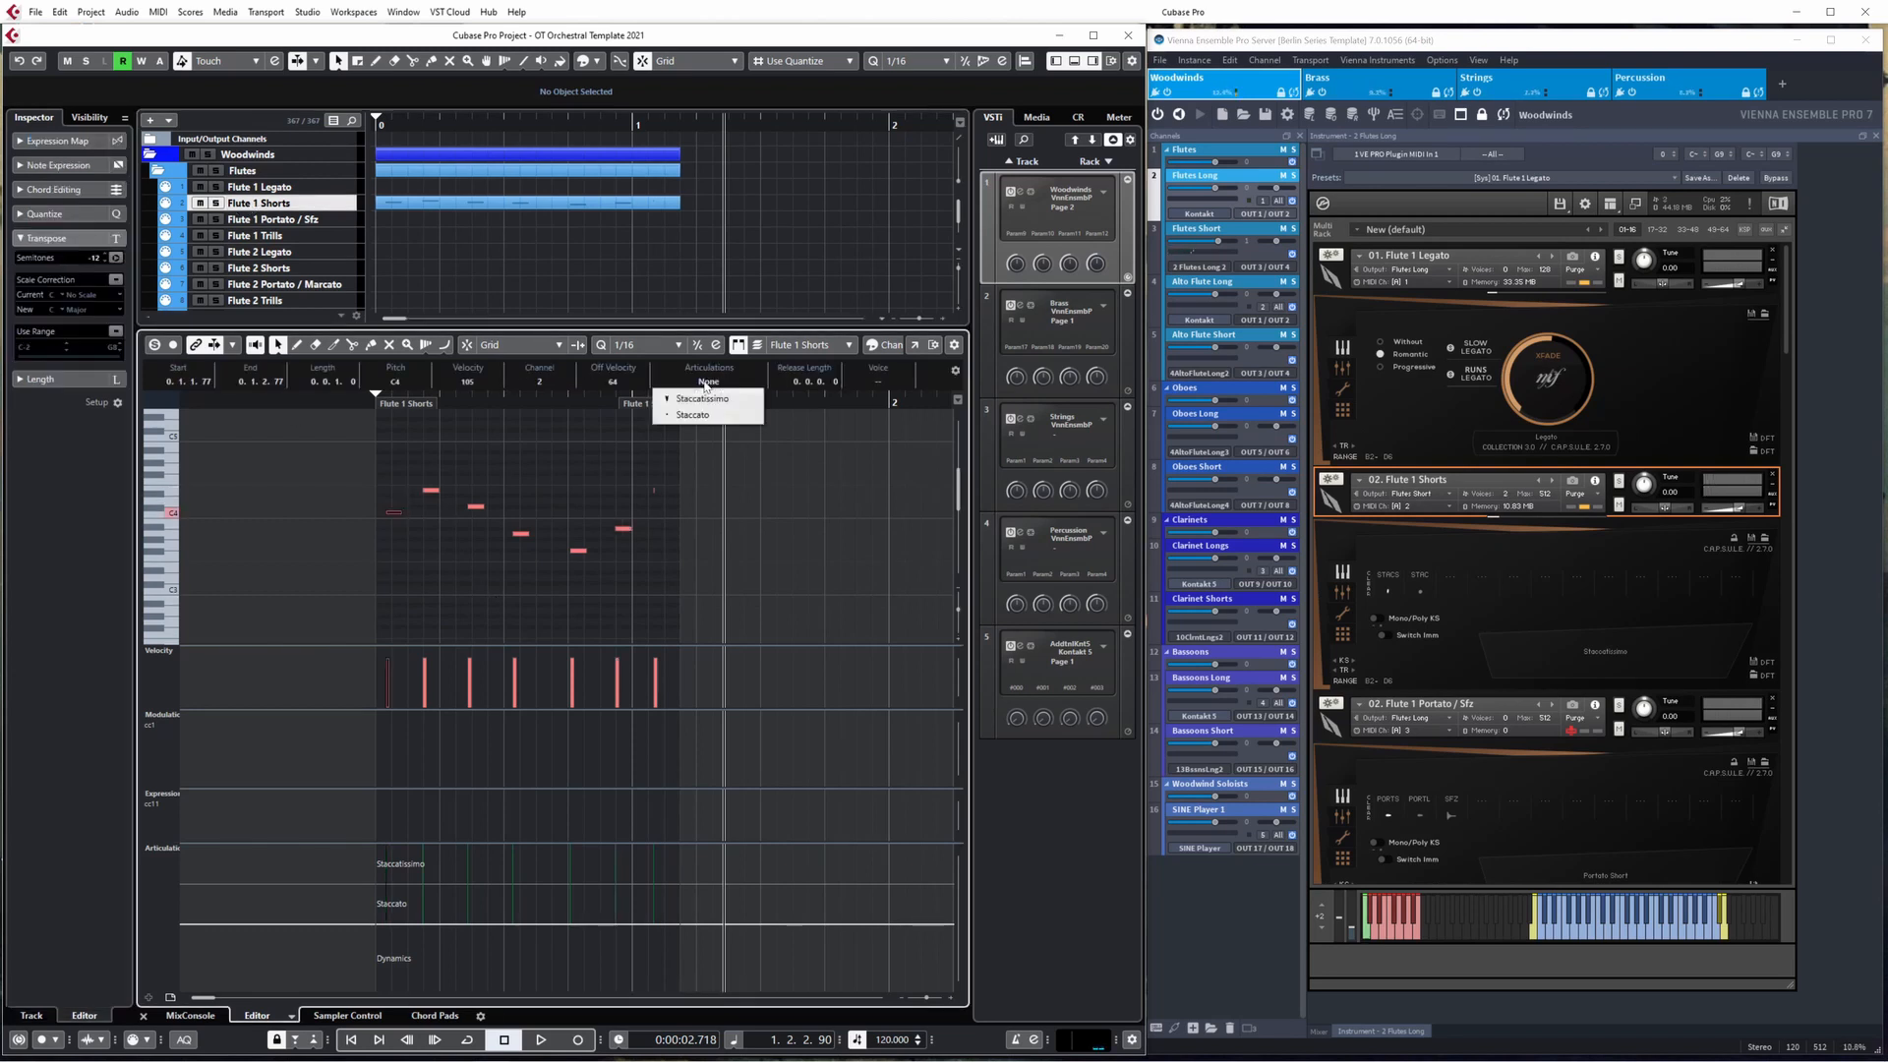
left_click(695, 399)
left_click(433, 491)
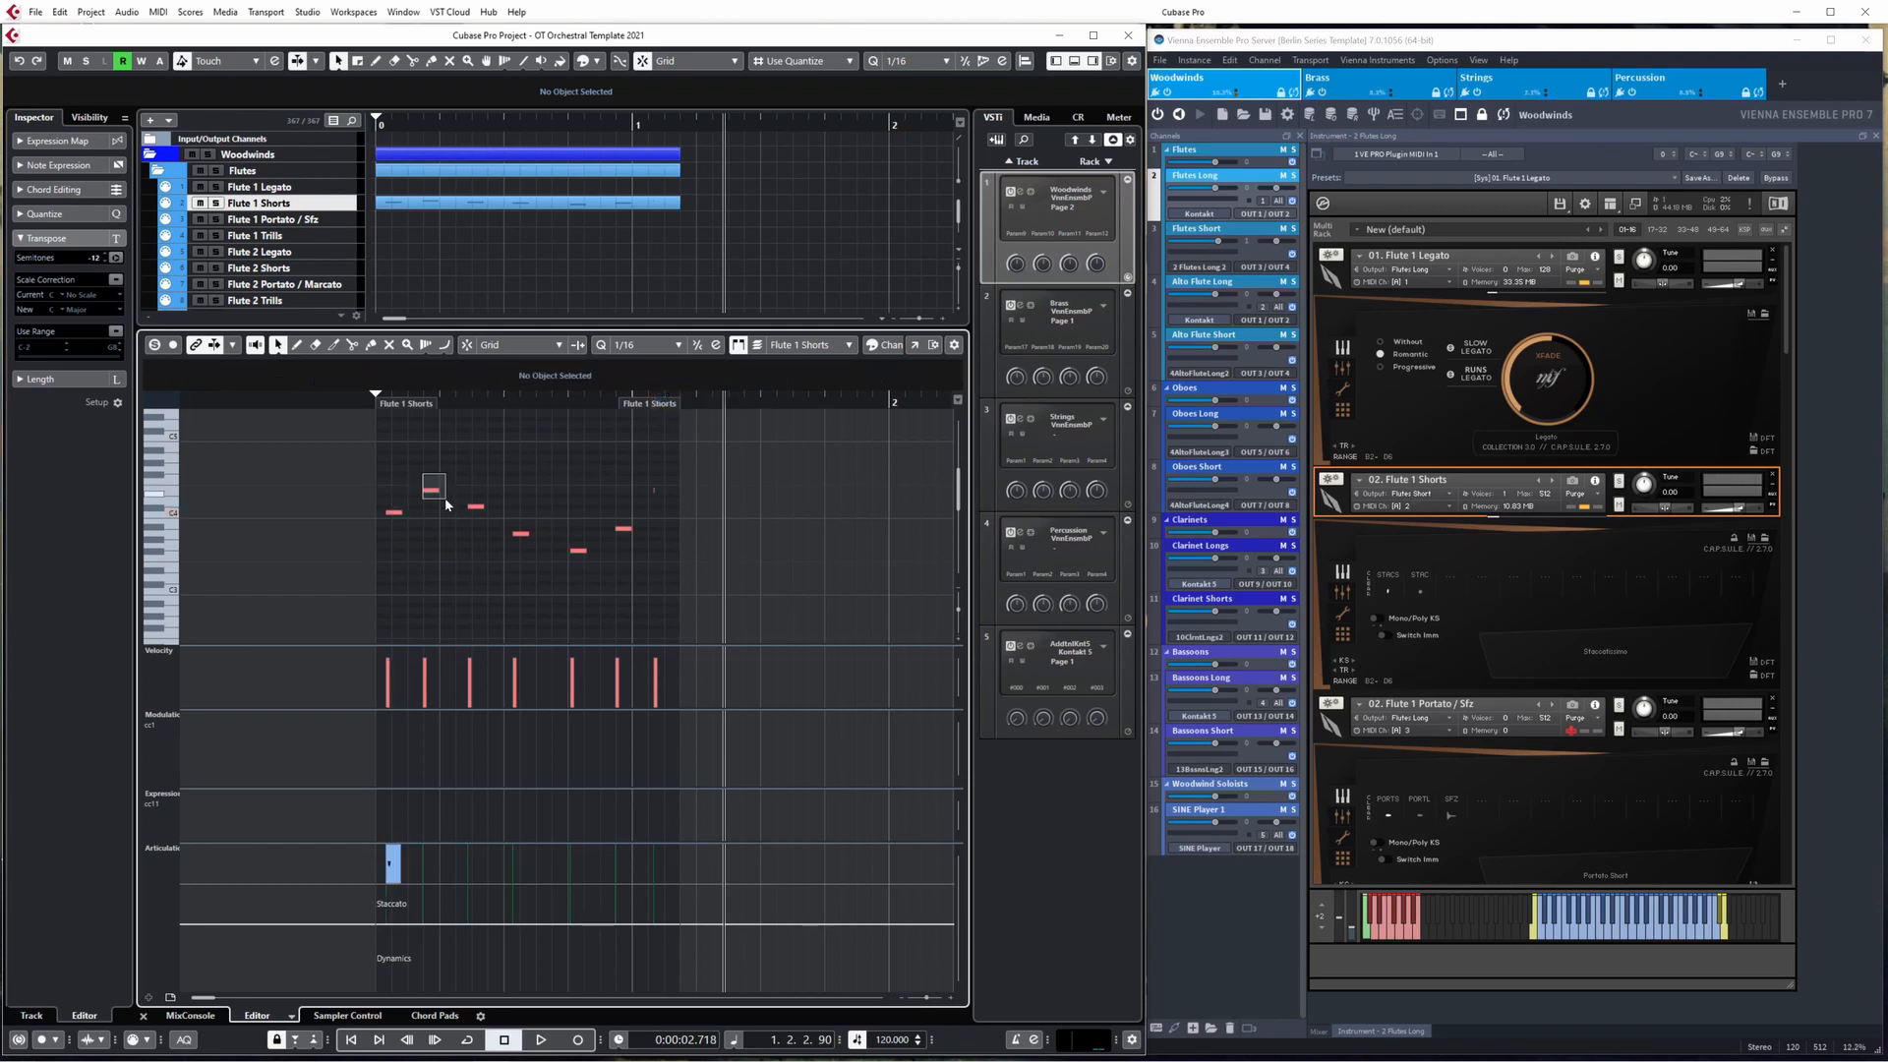
left_click(709, 383)
left_click(695, 412)
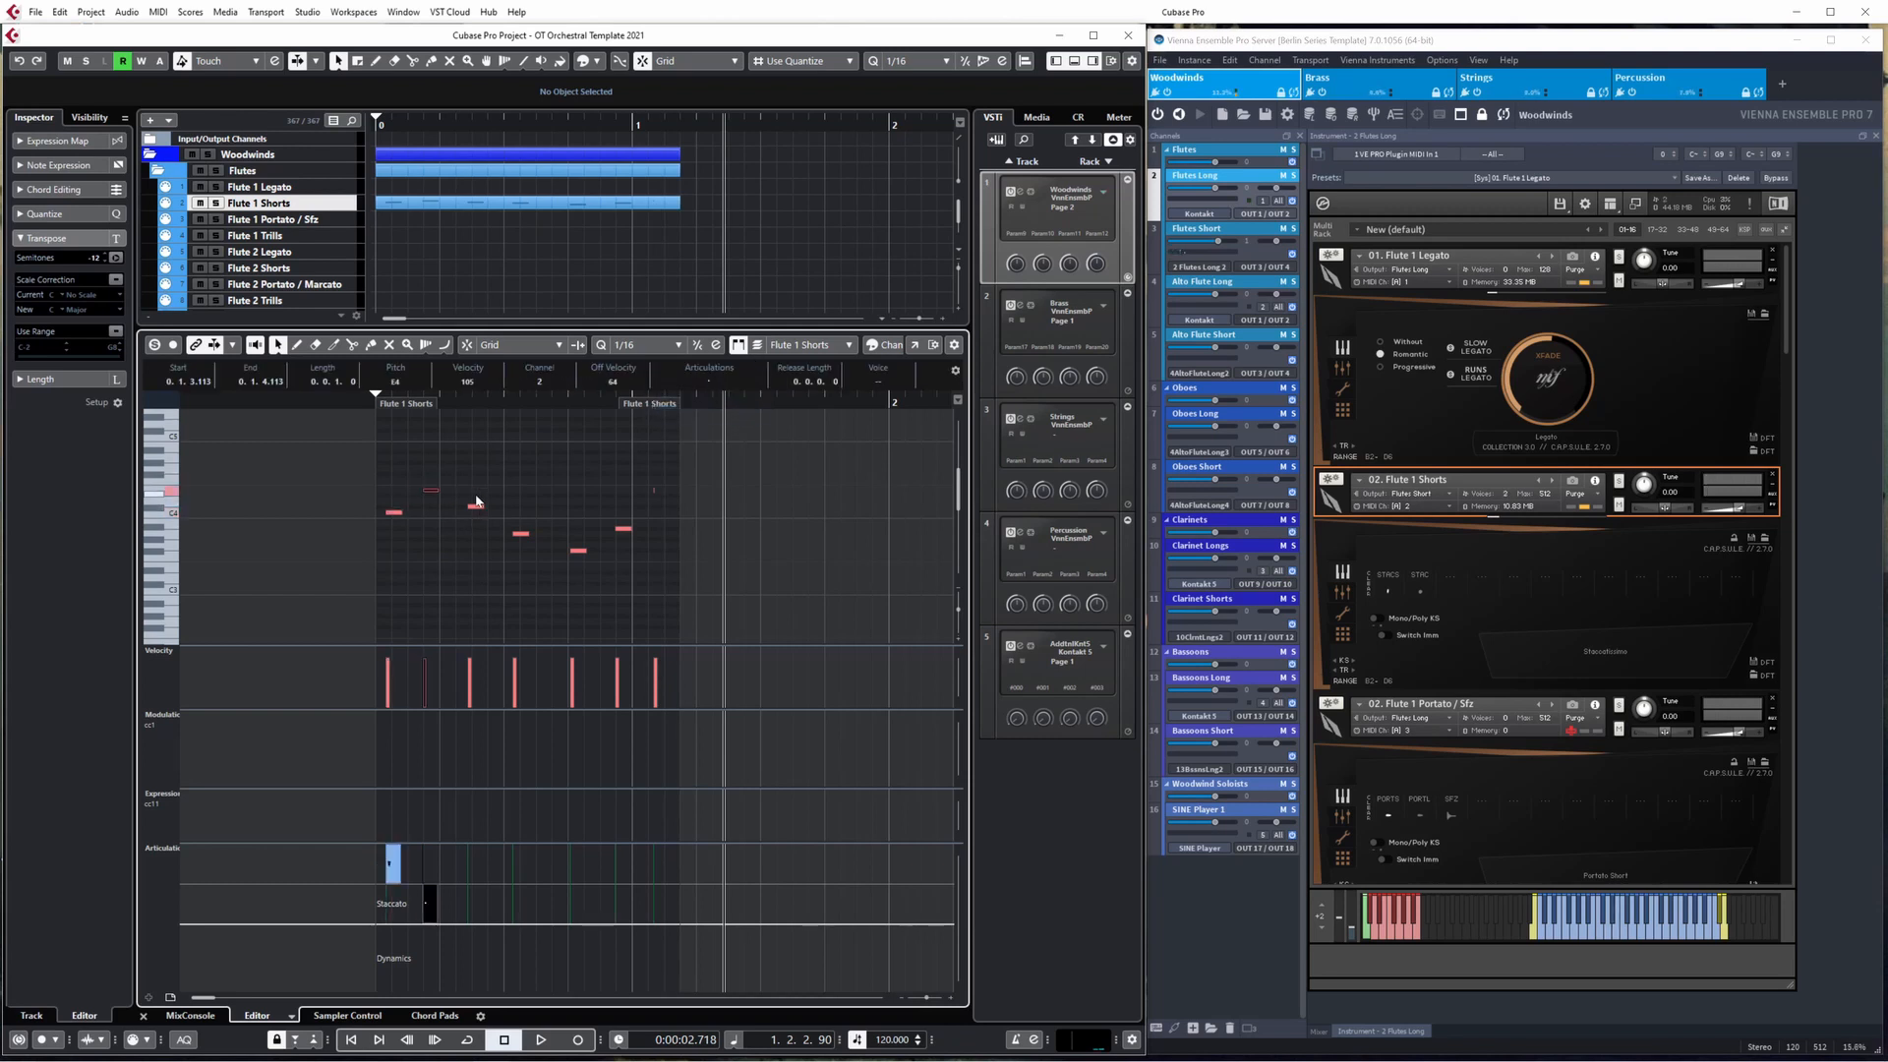
- Assign Staccatissimo to the third through sixth notes and Staccato to the part's last note
left_click(476, 505)
left_click(699, 383)
left_click(695, 399)
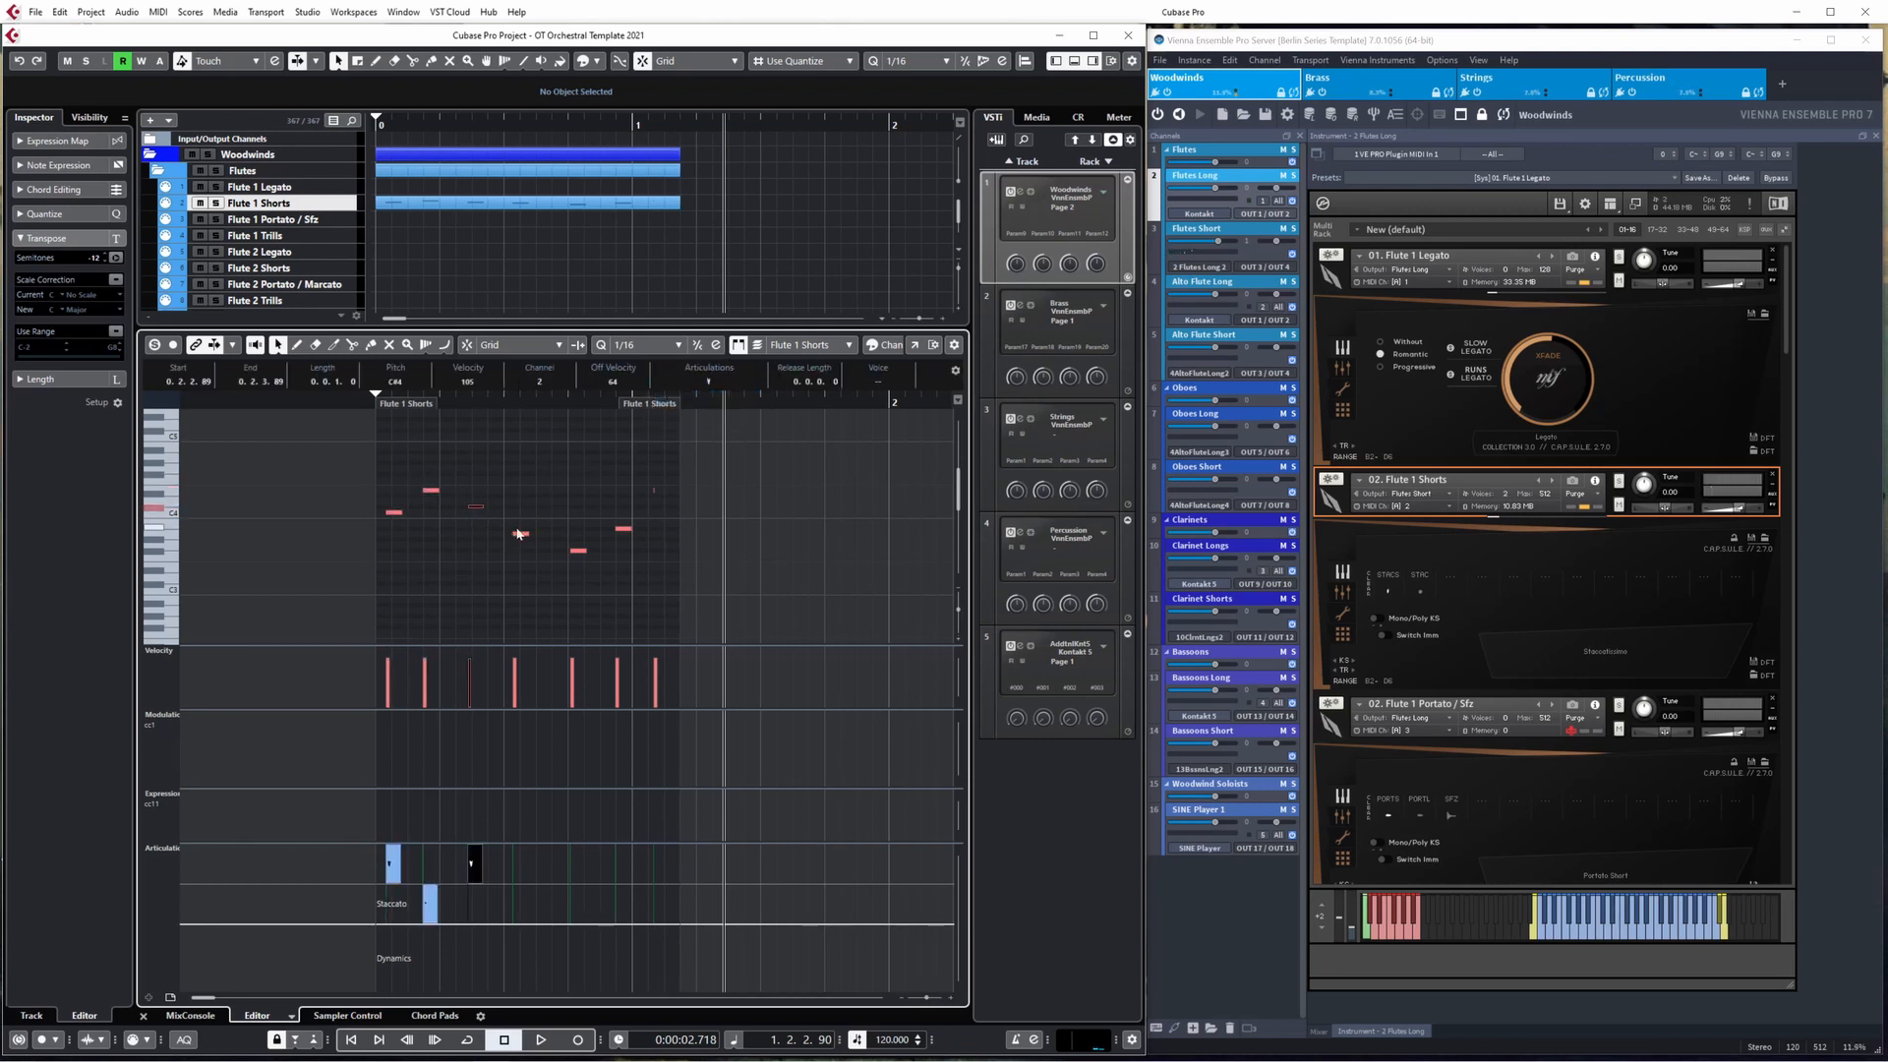
left_click_drag(513, 499, 639, 575)
left_click(708, 383)
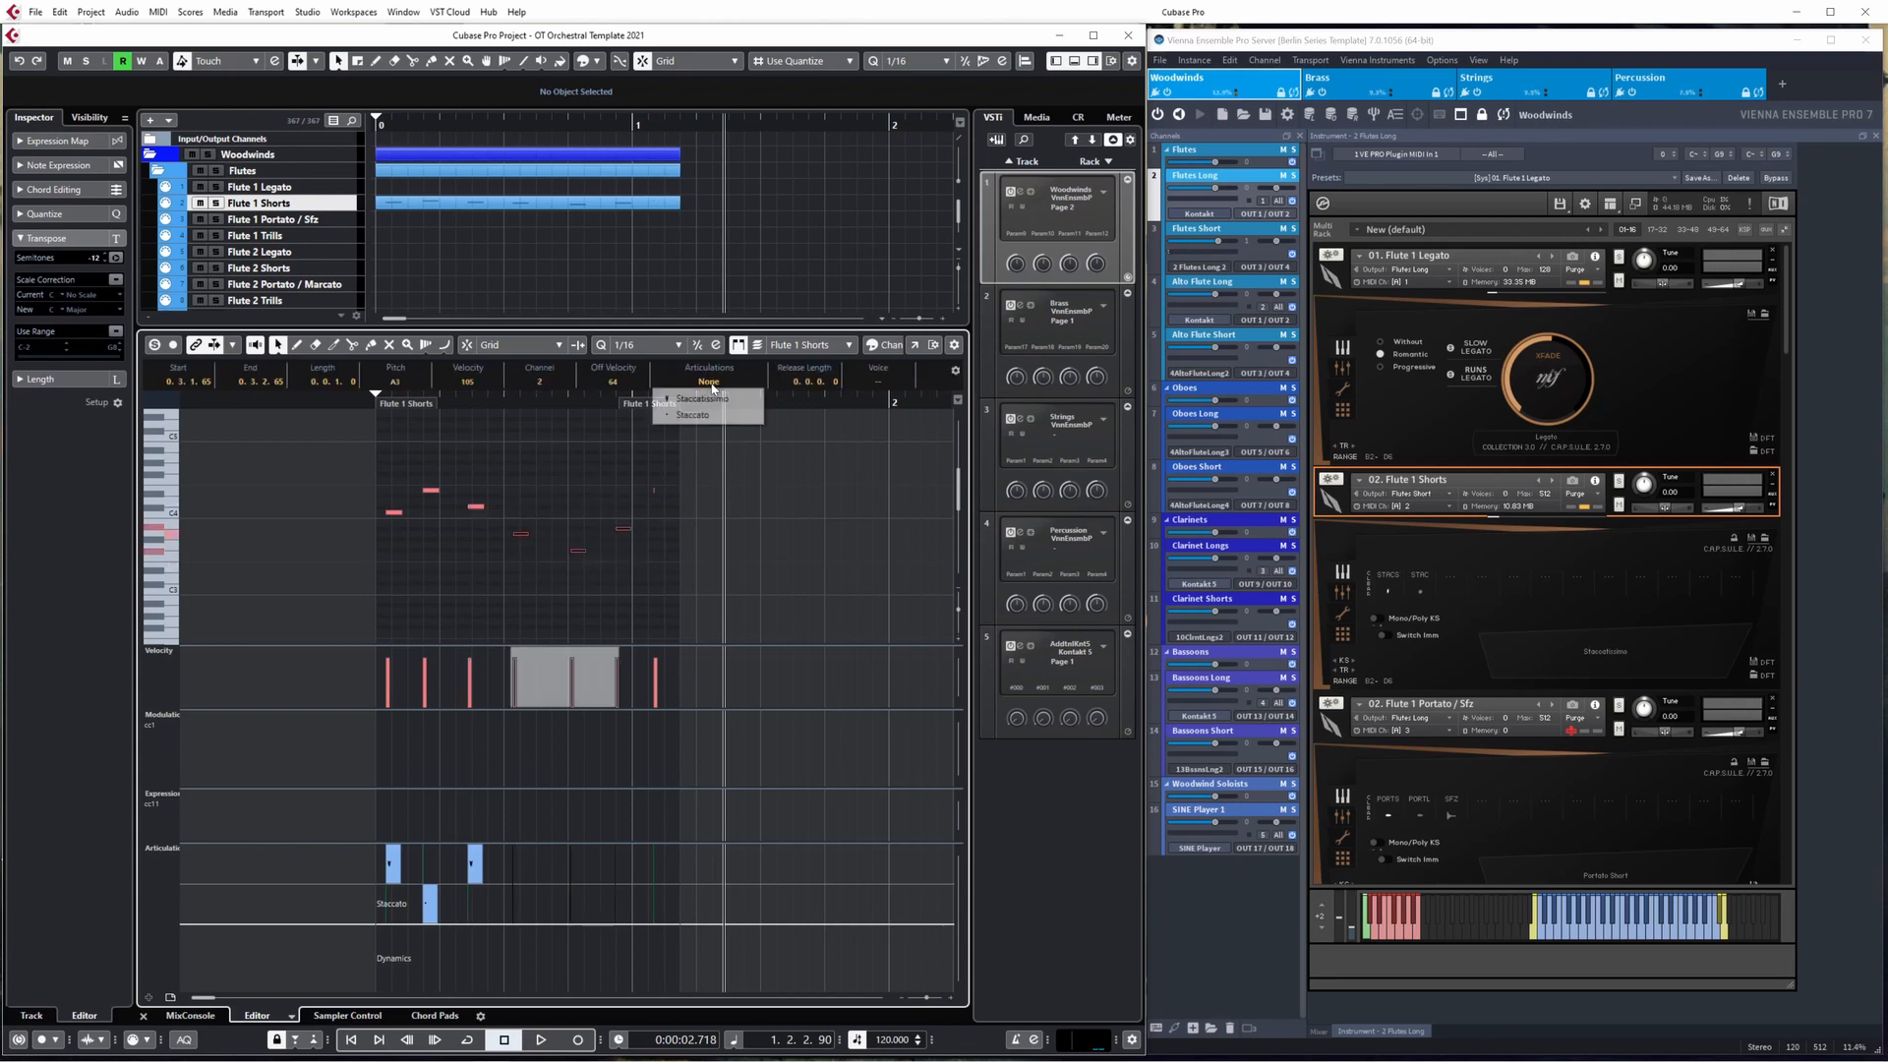
left_click(696, 400)
left_click(654, 489)
left_click(708, 382)
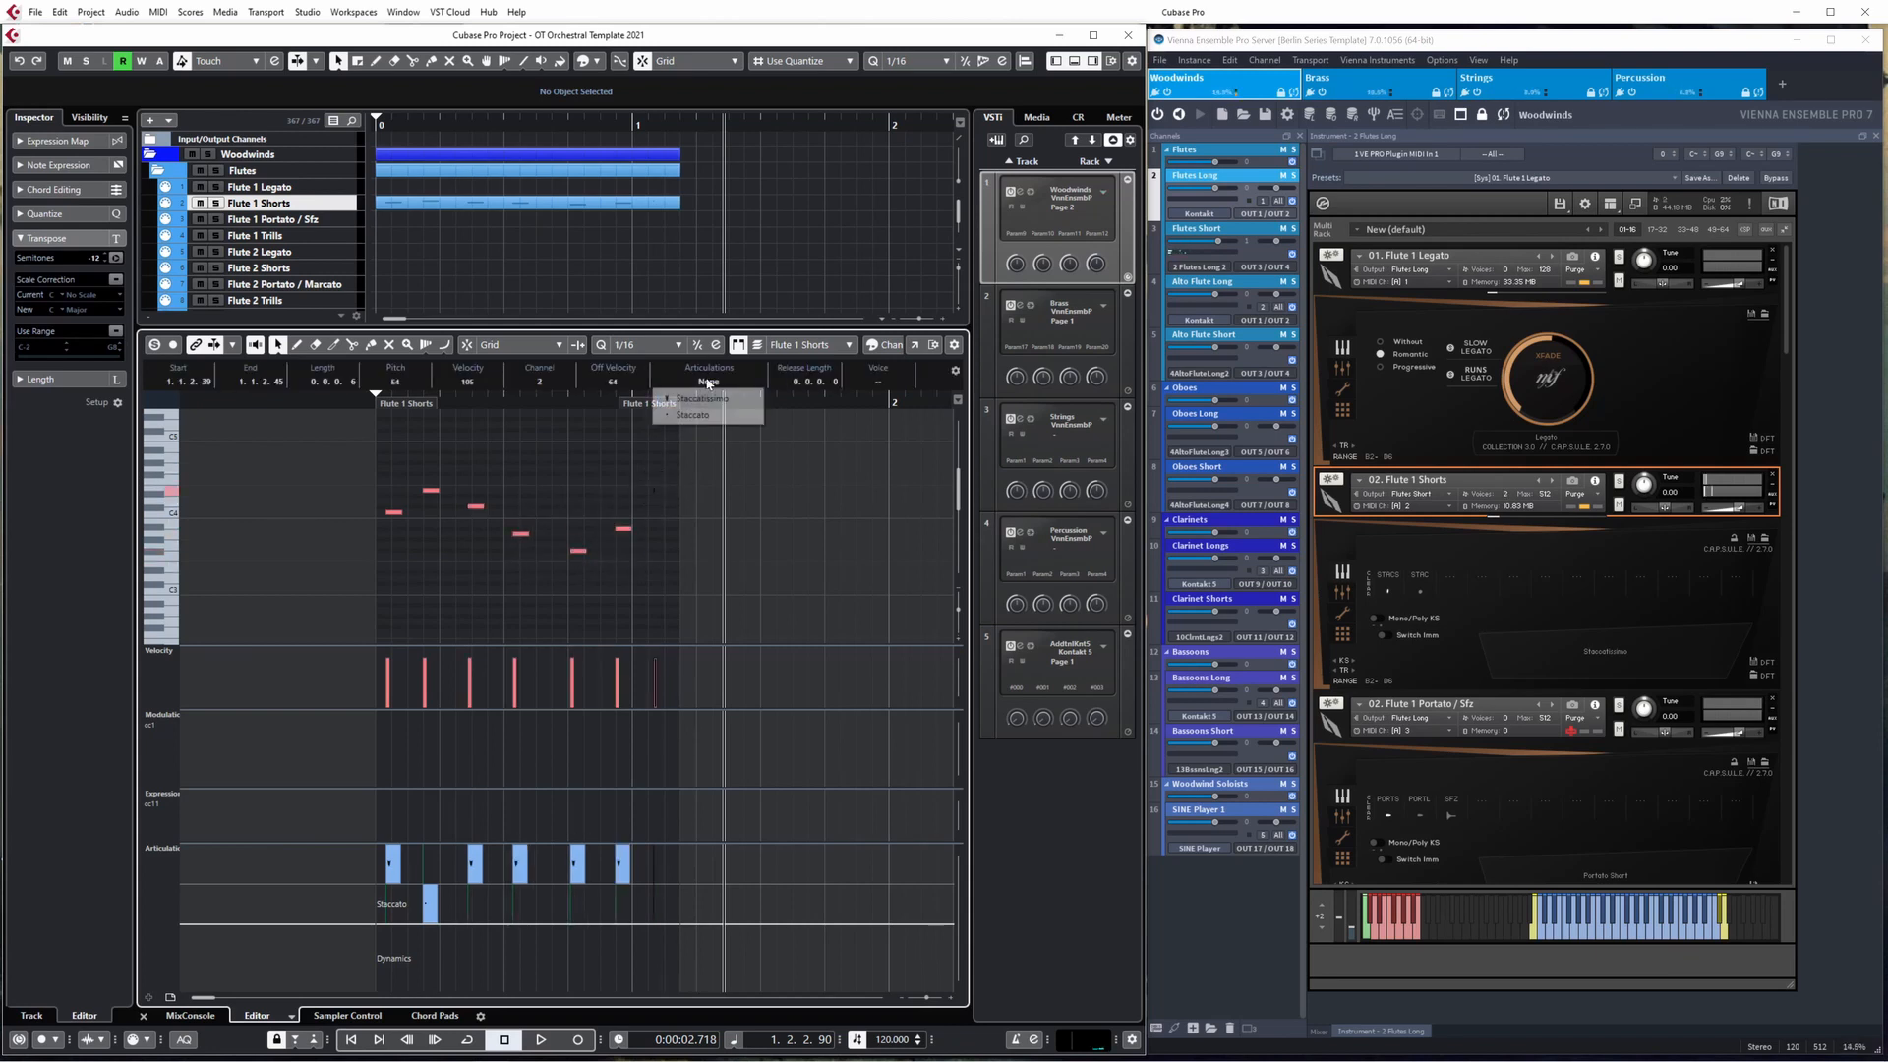
left_click(695, 411)
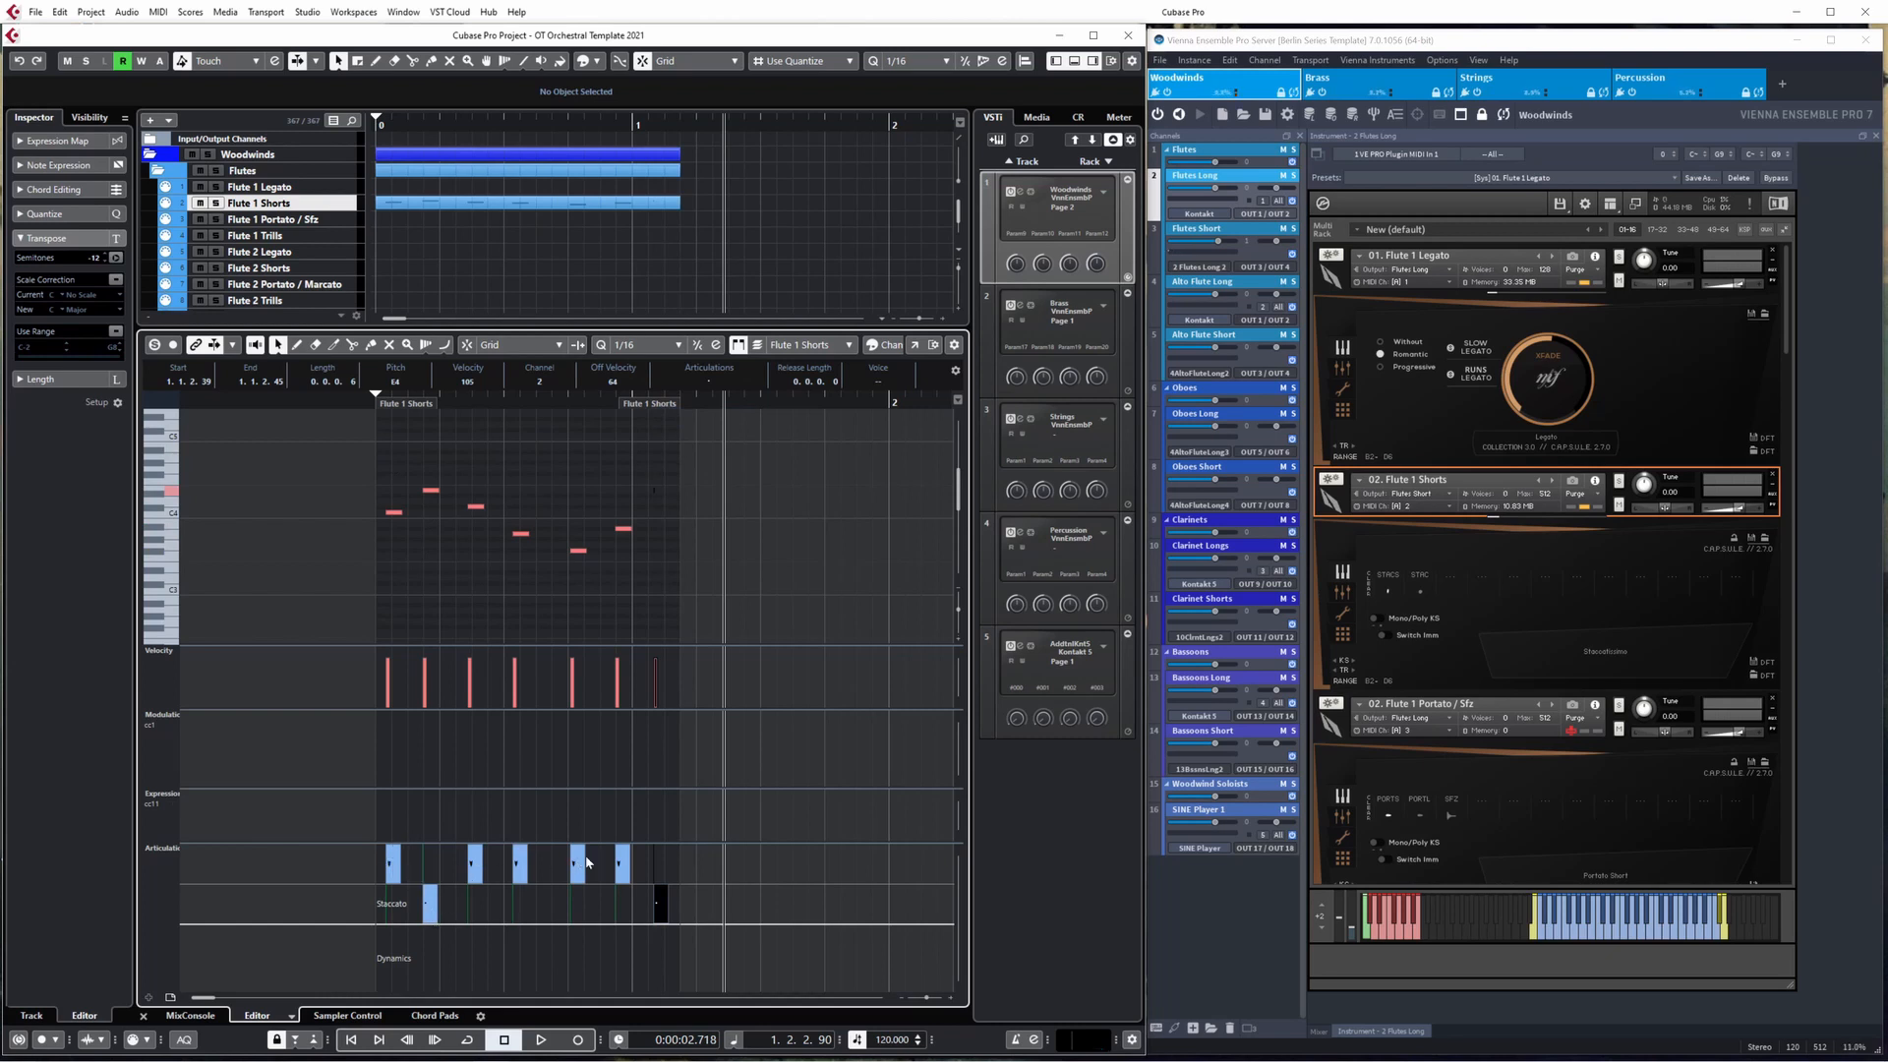
- Play back the Flute 1 Shorts part to hear the per-note articulation switching, and stop playback
left_click(522, 863)
key("space")
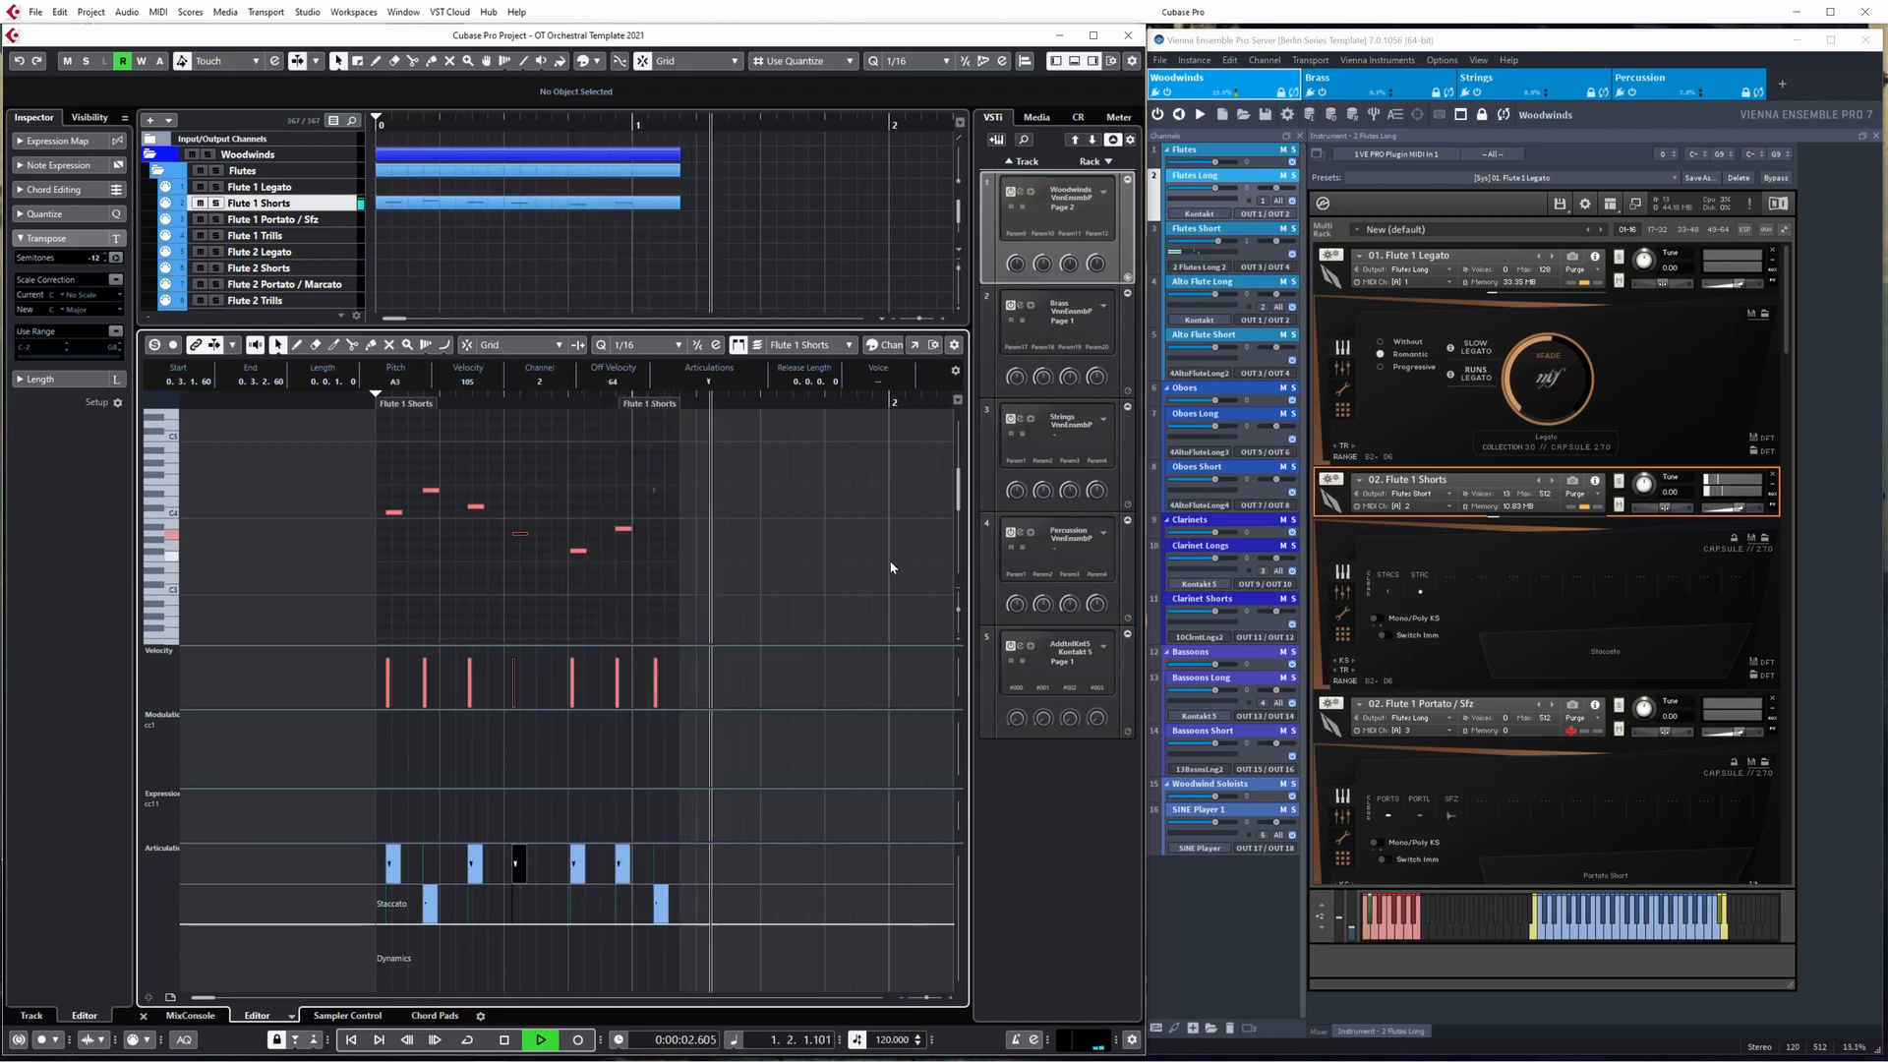
key("space")
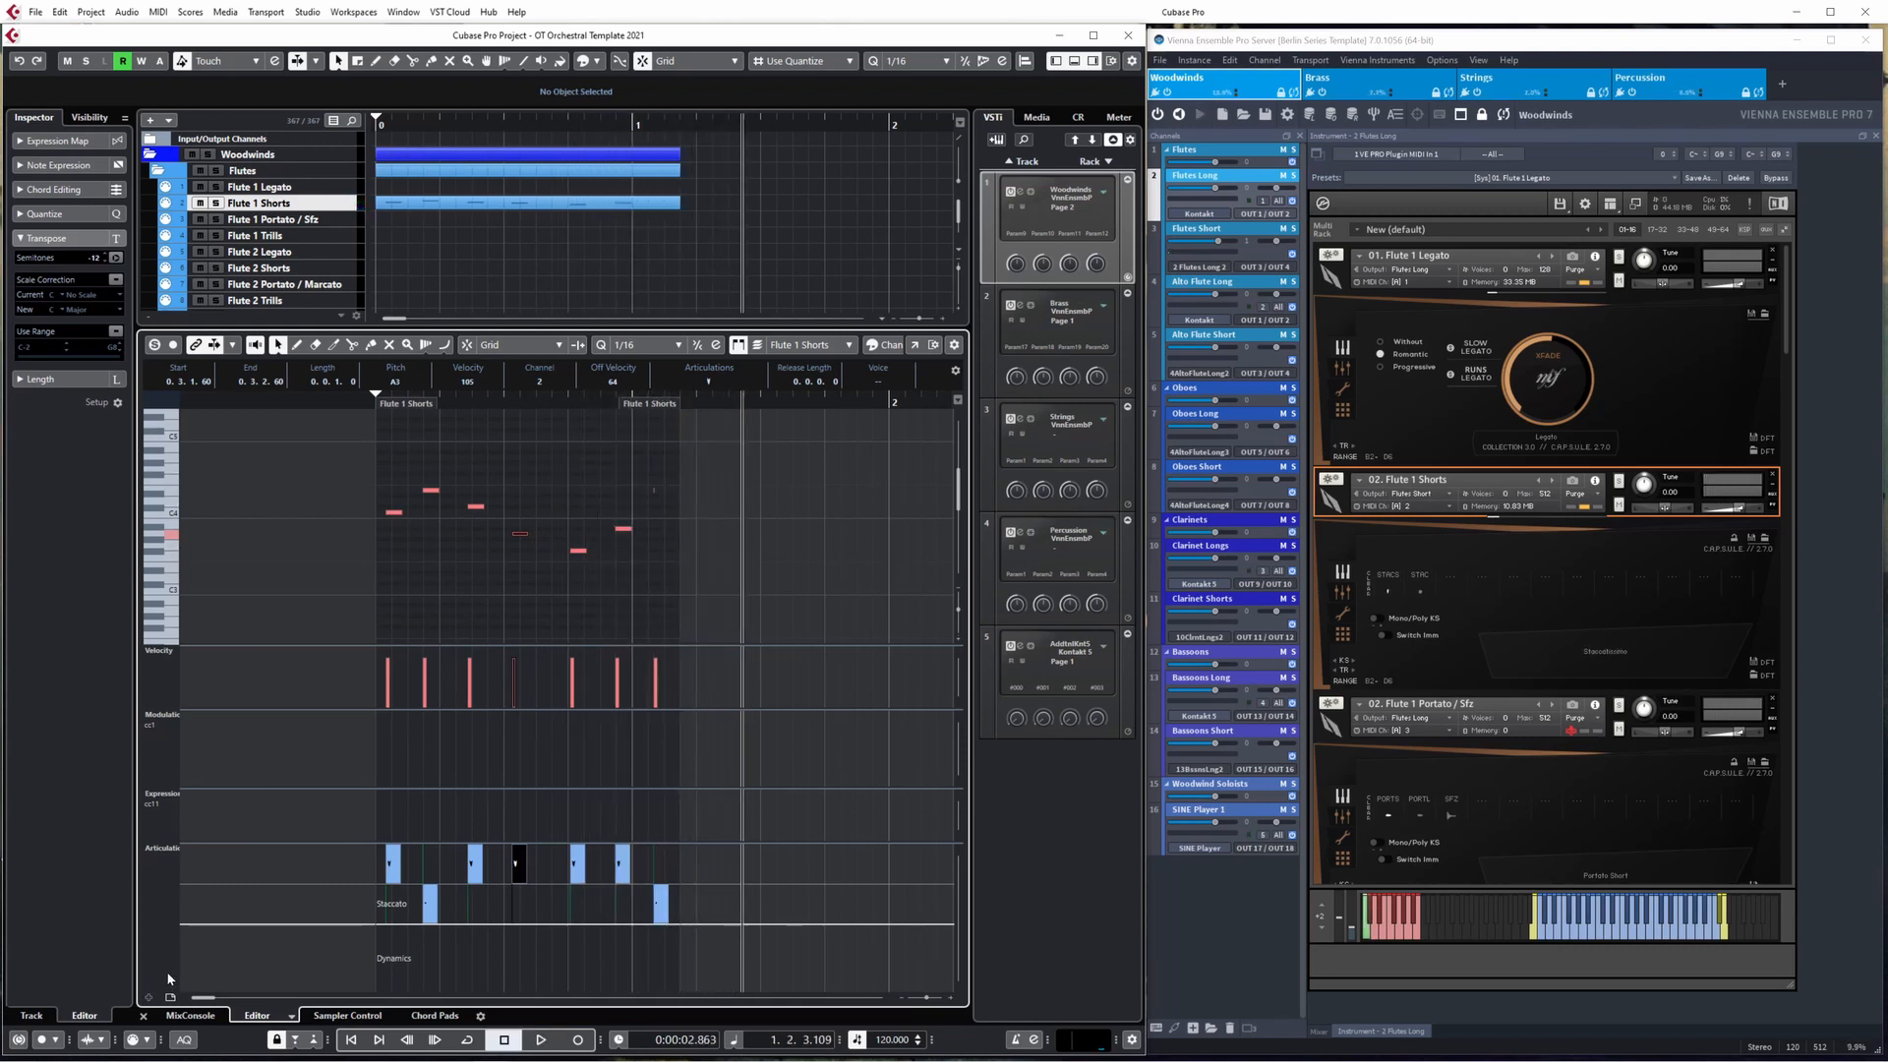
- Change the type of both the Staccatissimo and Staccato articulations in the Flute Shorts map from Attribute to Direction
left_click(144, 1016)
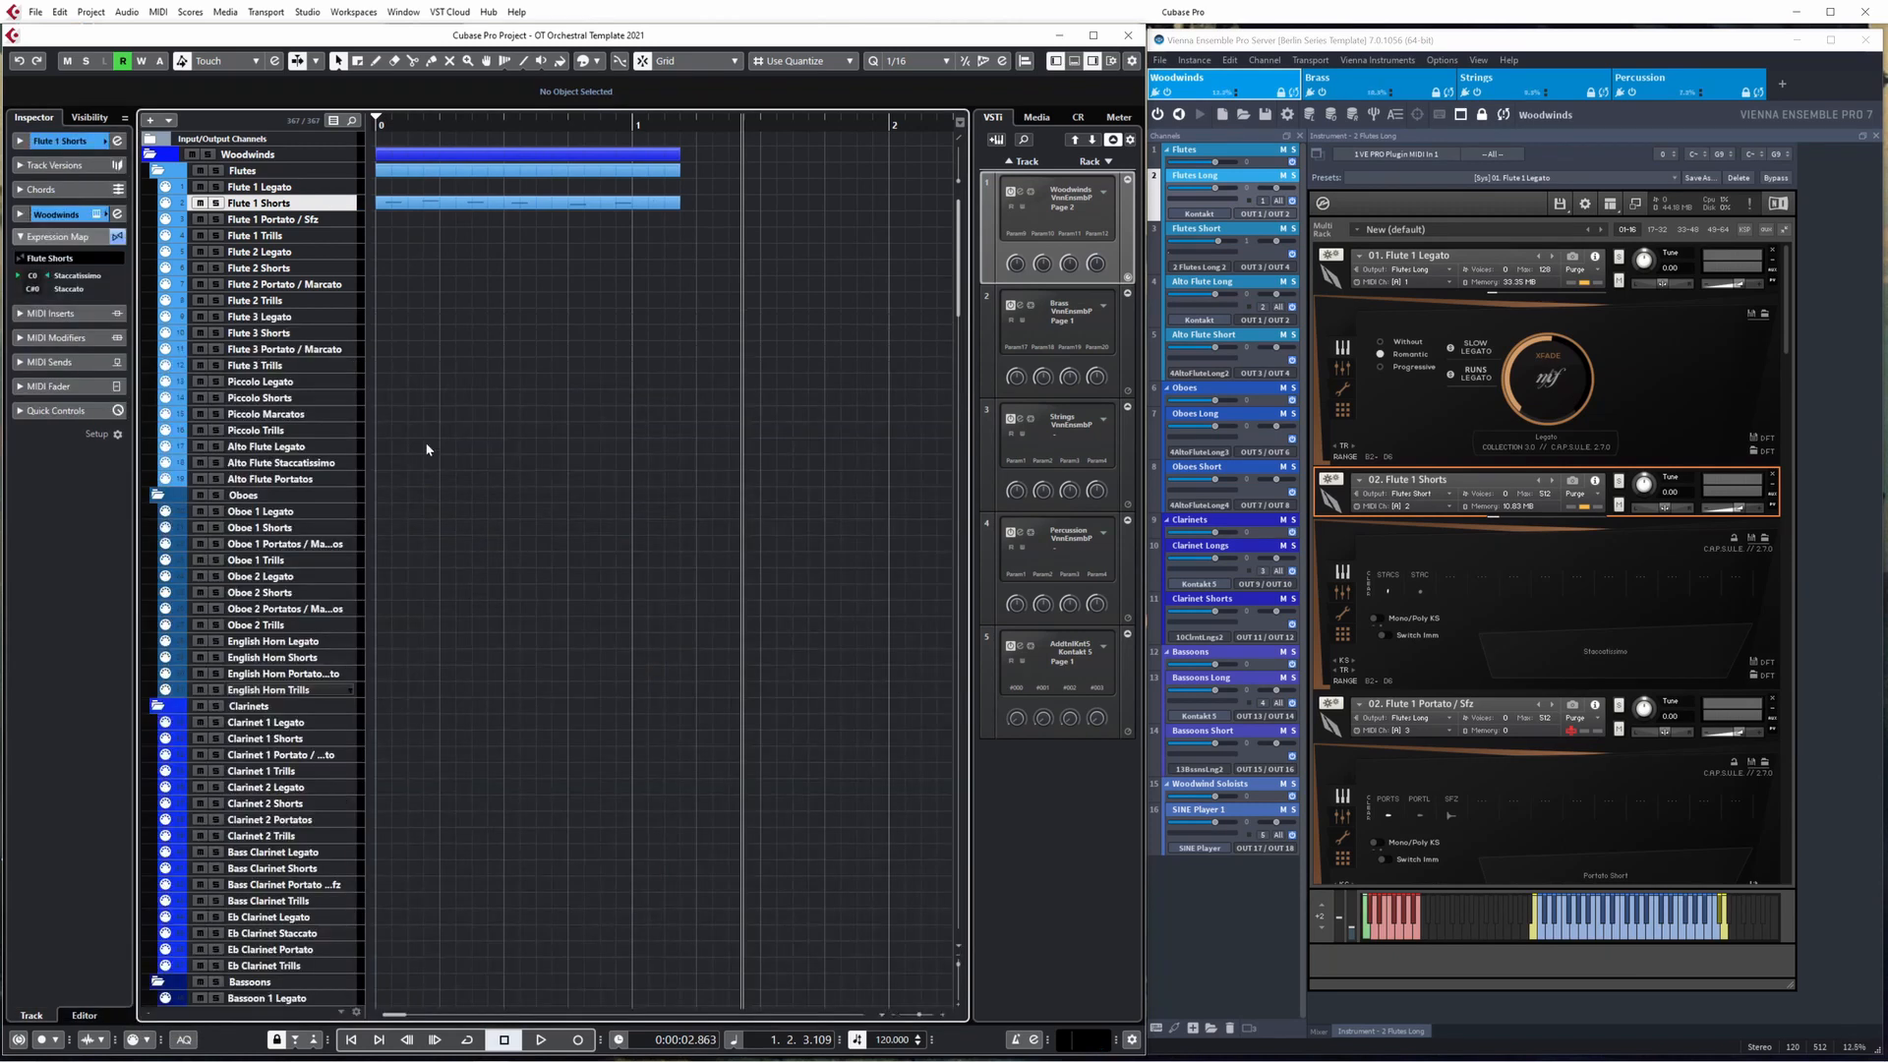
left_click(51, 259)
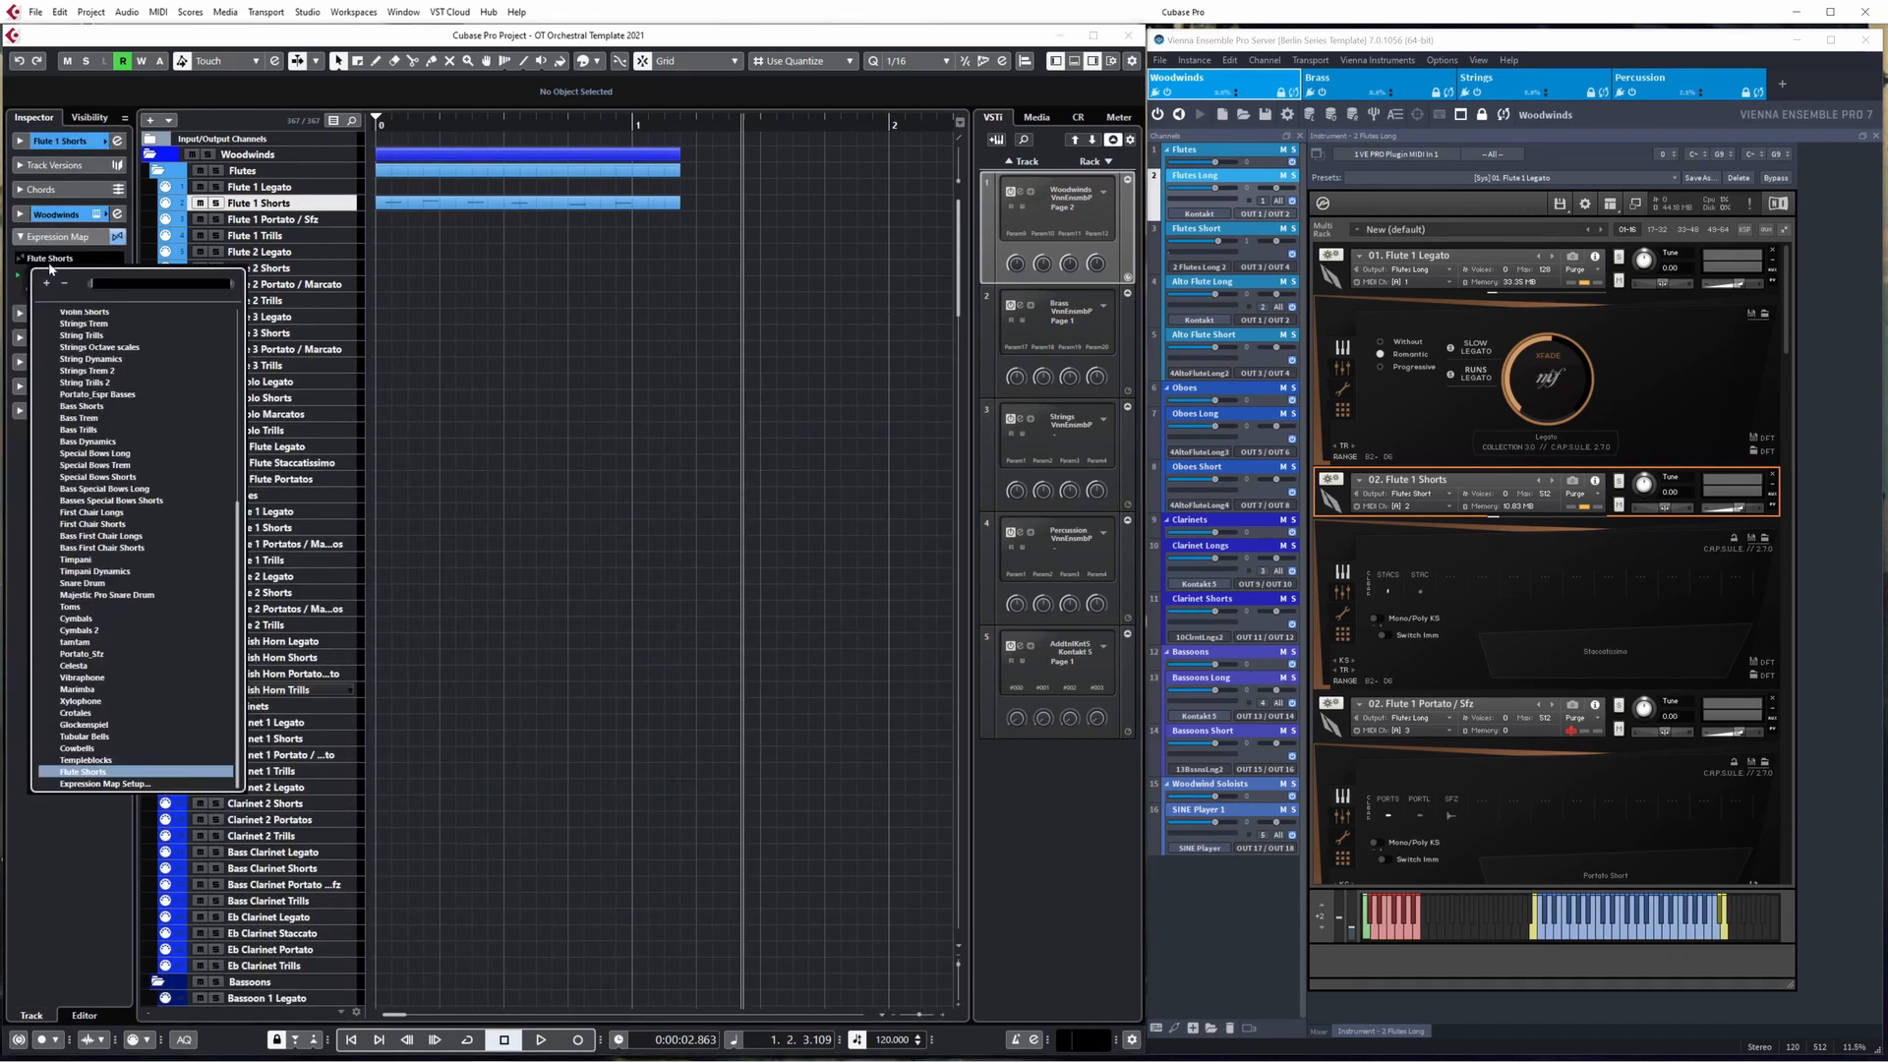
left_click(106, 785)
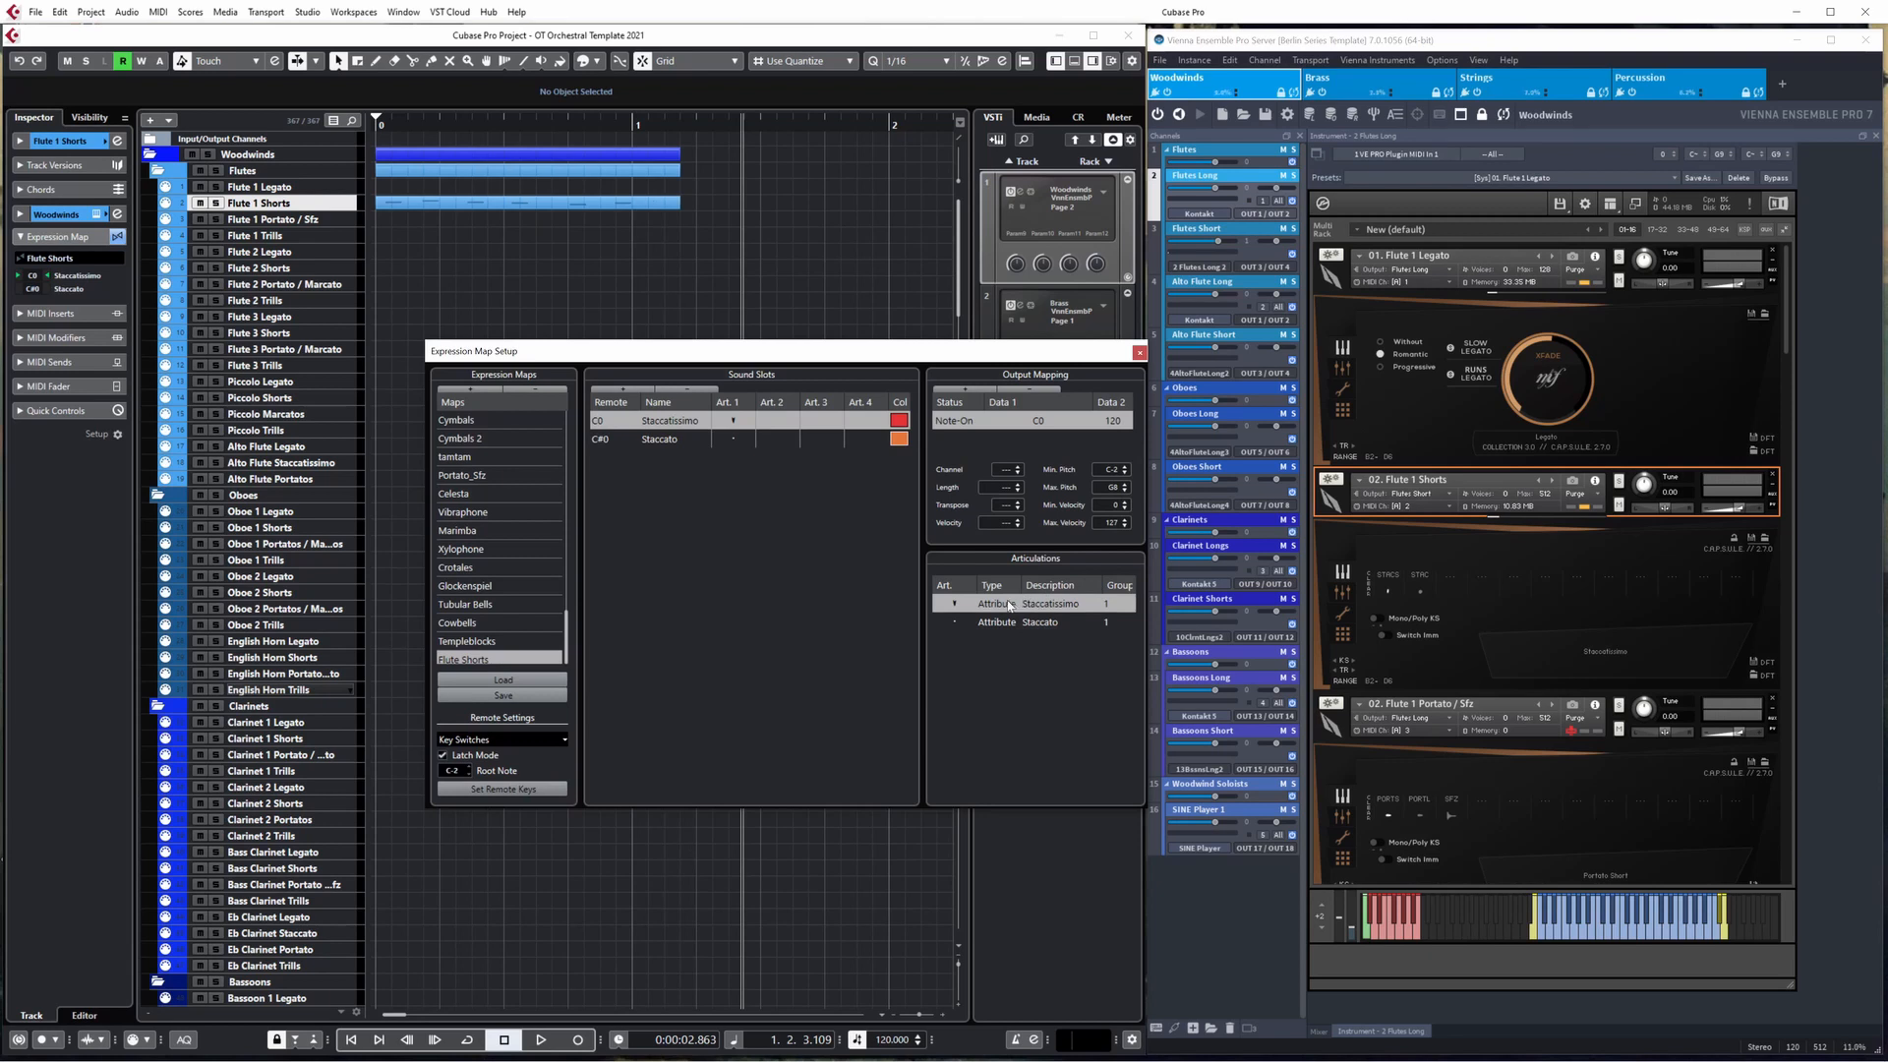
left_click(1010, 605)
left_click(1013, 621)
left_click(1013, 628)
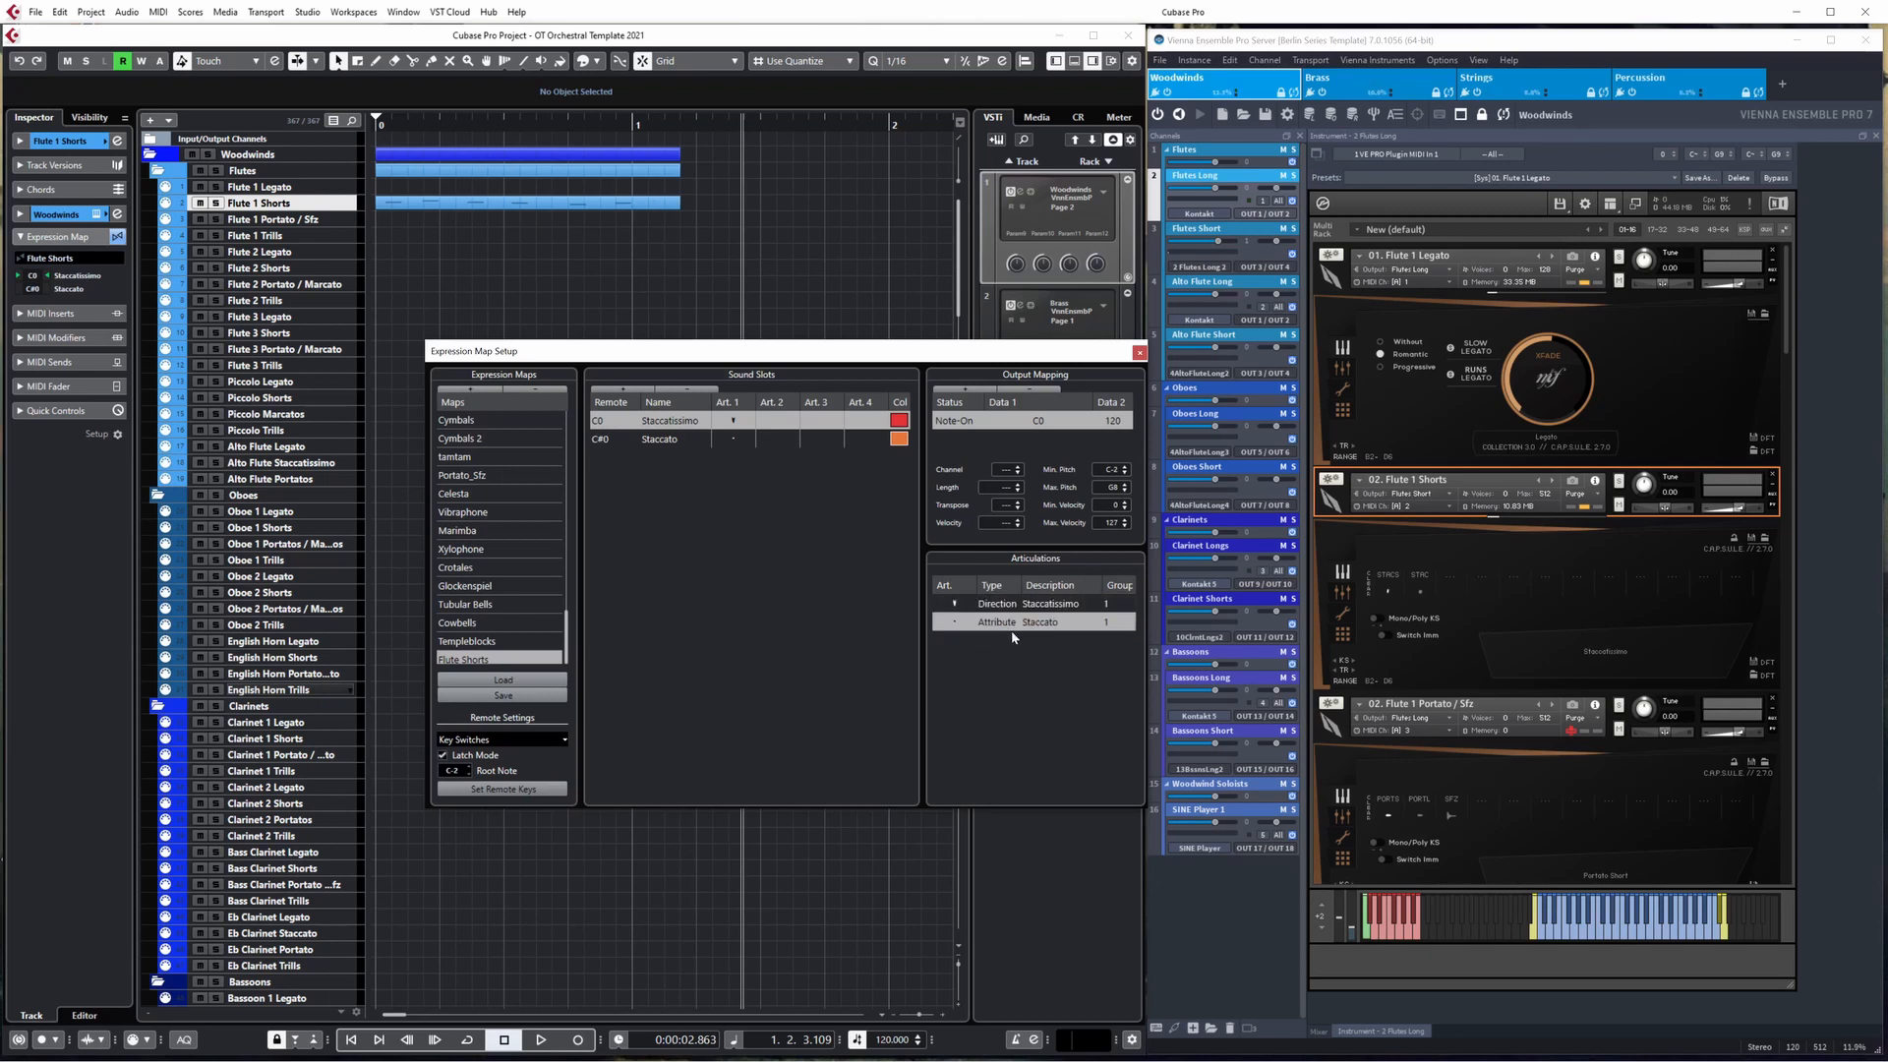
left_click(1011, 624)
left_click(1013, 641)
left_click(1140, 353)
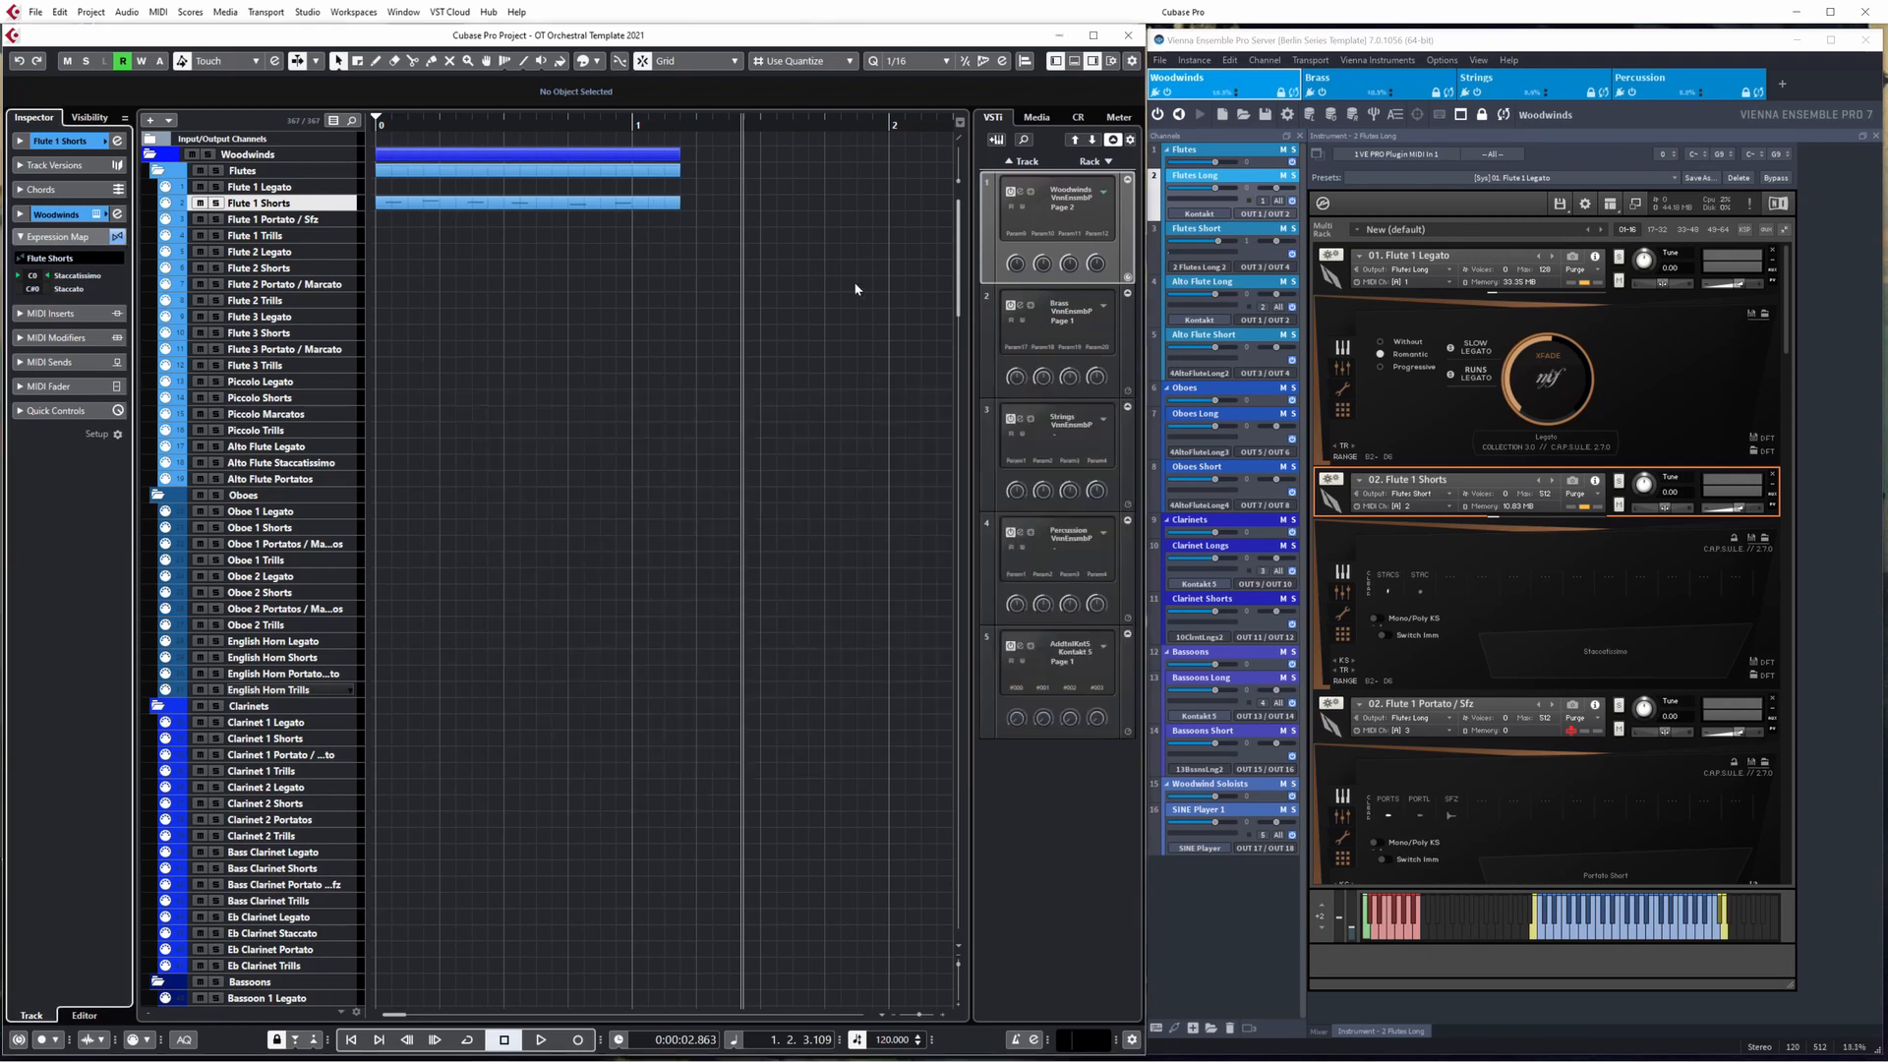
- Draw a Staccatissimo direction from the start of the Flute 1 Shorts part and a Staccato direction starting between the fourth and fifth notes
double_click(639, 202)
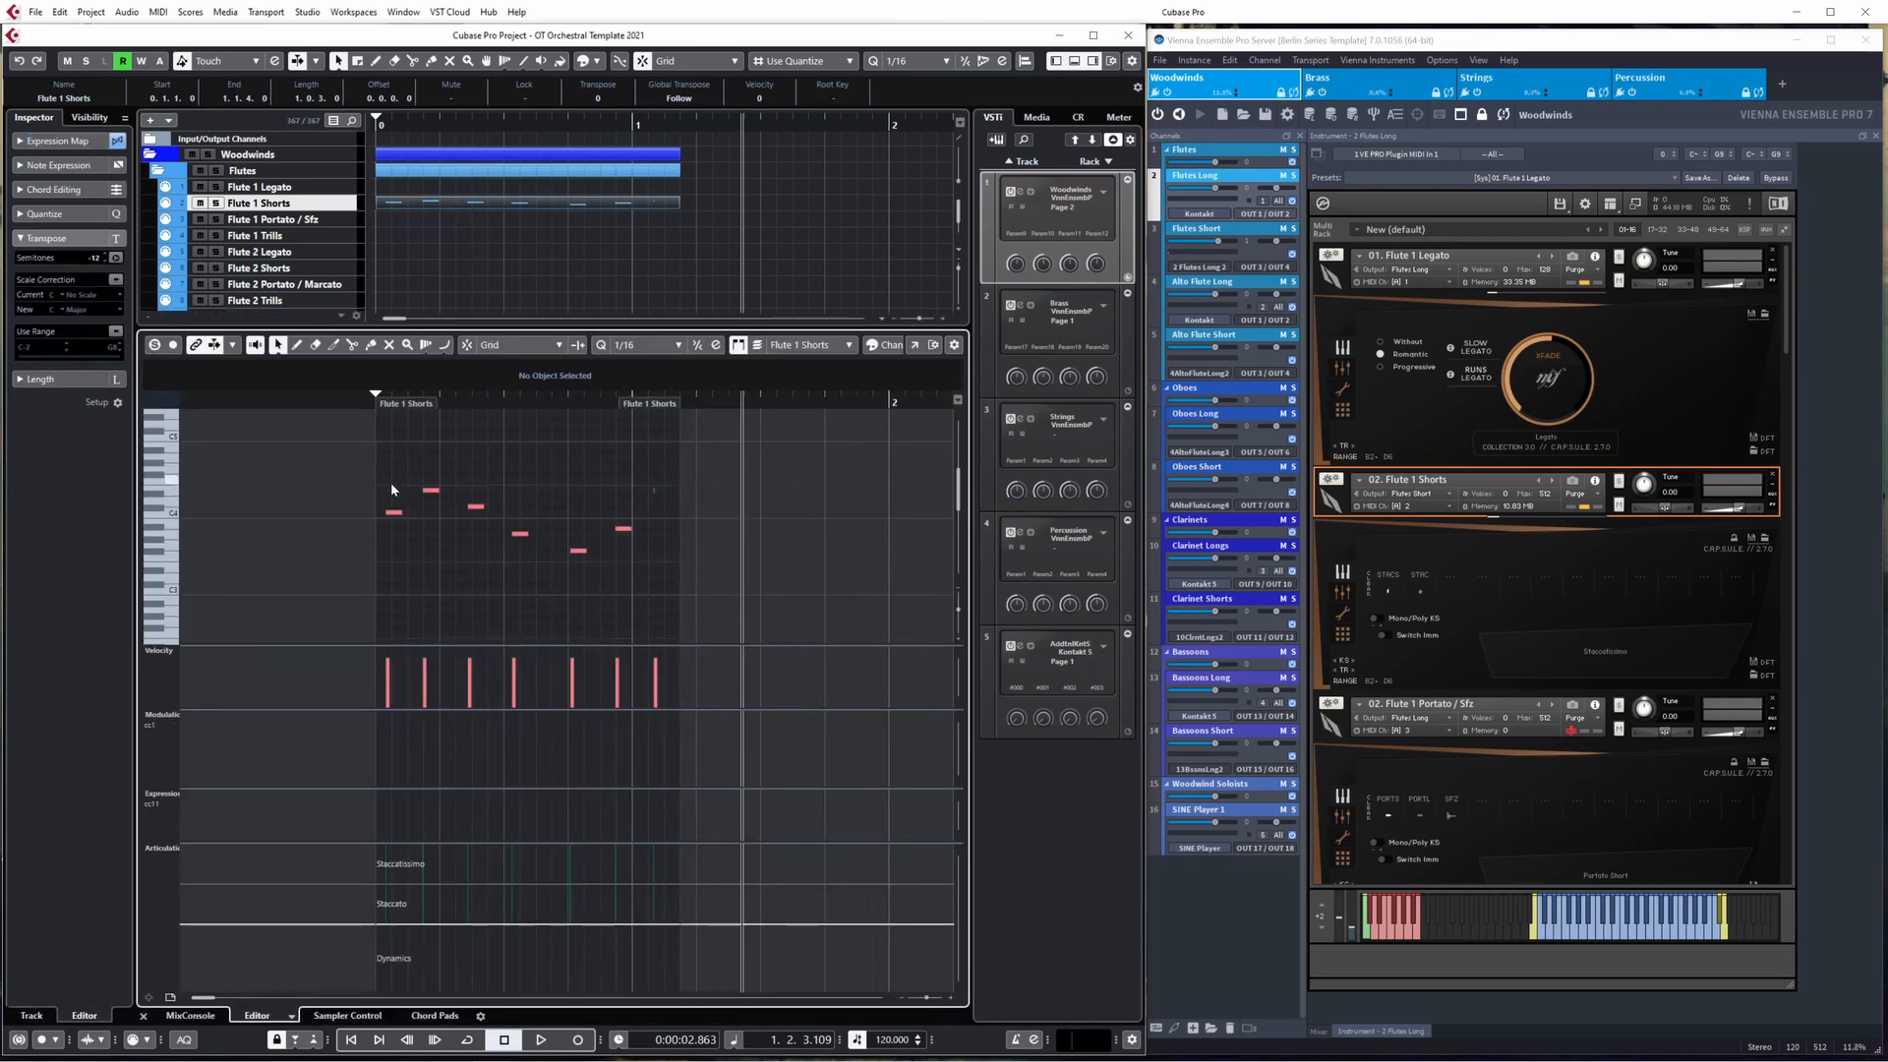
right_click(429, 700)
left_click(447, 700)
left_click(387, 856)
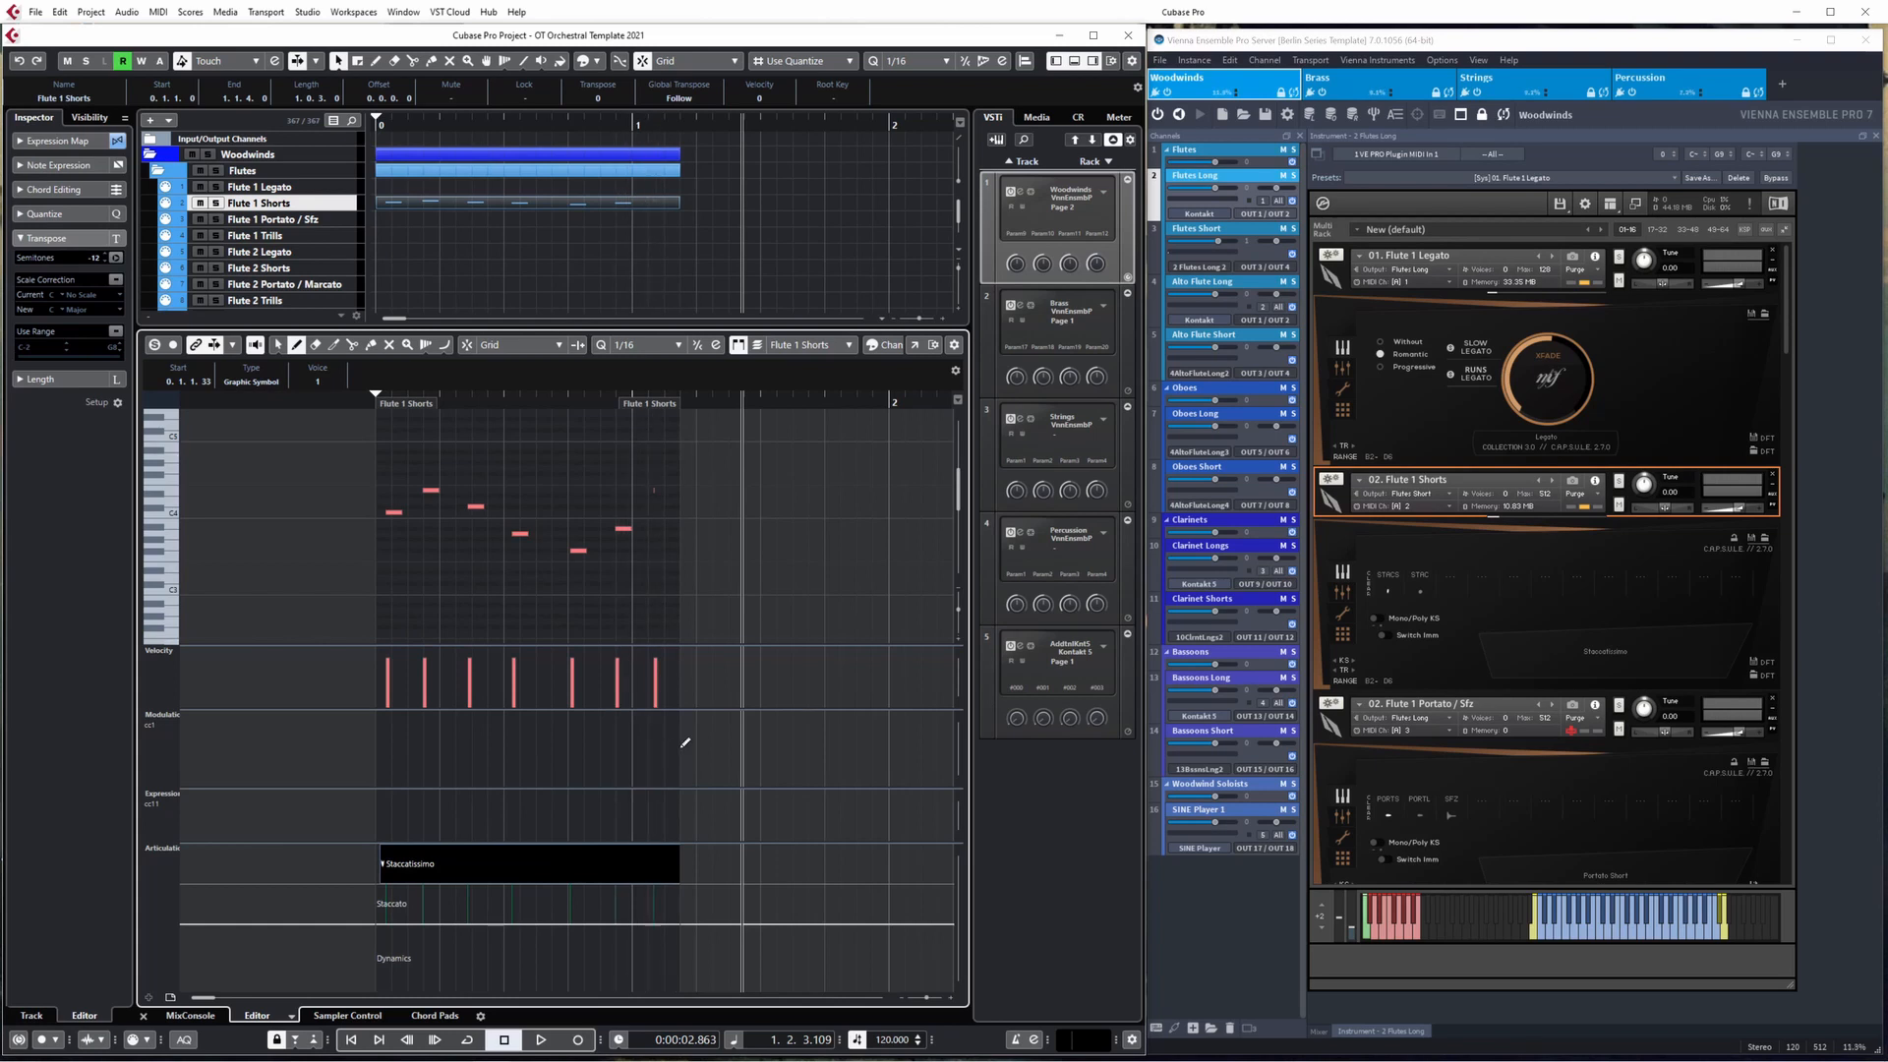
left_click(561, 898)
key("1")
left_click(519, 575)
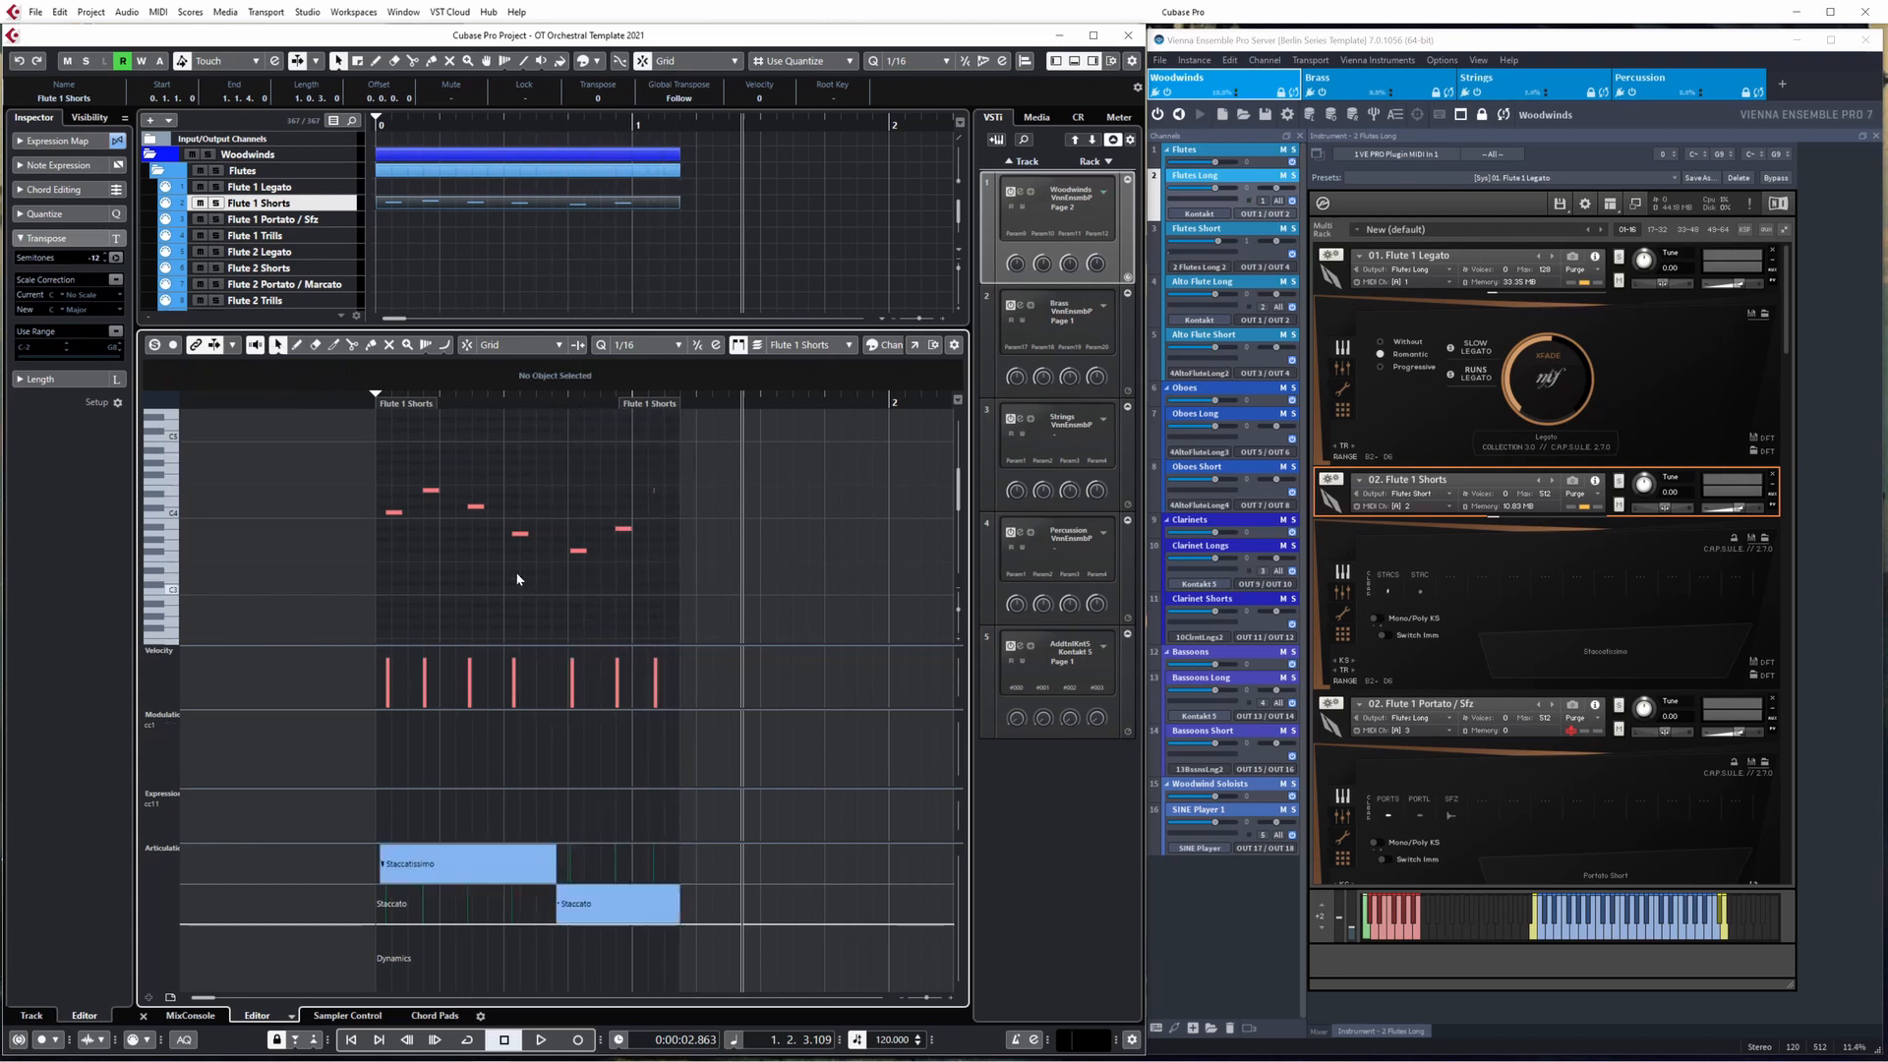
- Play the part from its beginning to hear the direction-based articulation change, and stop playback
left_click(372, 395)
key("space")
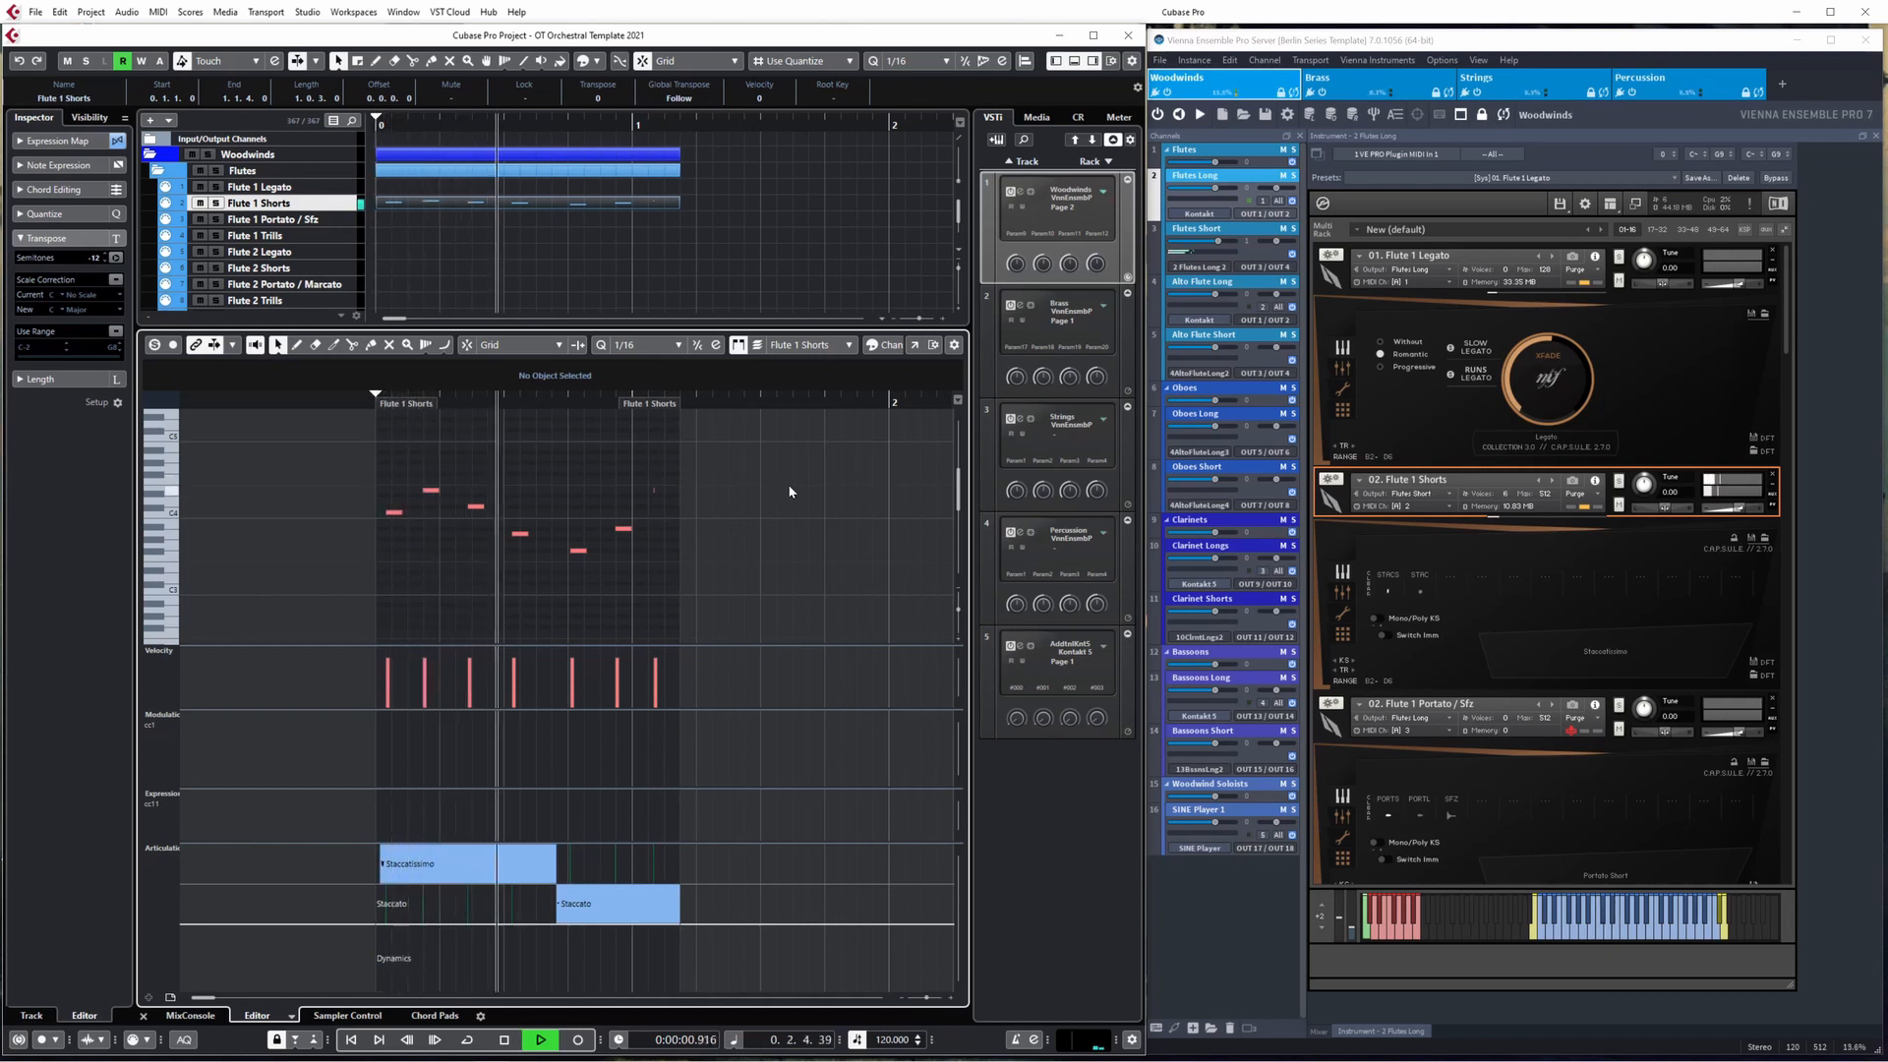
key("space")
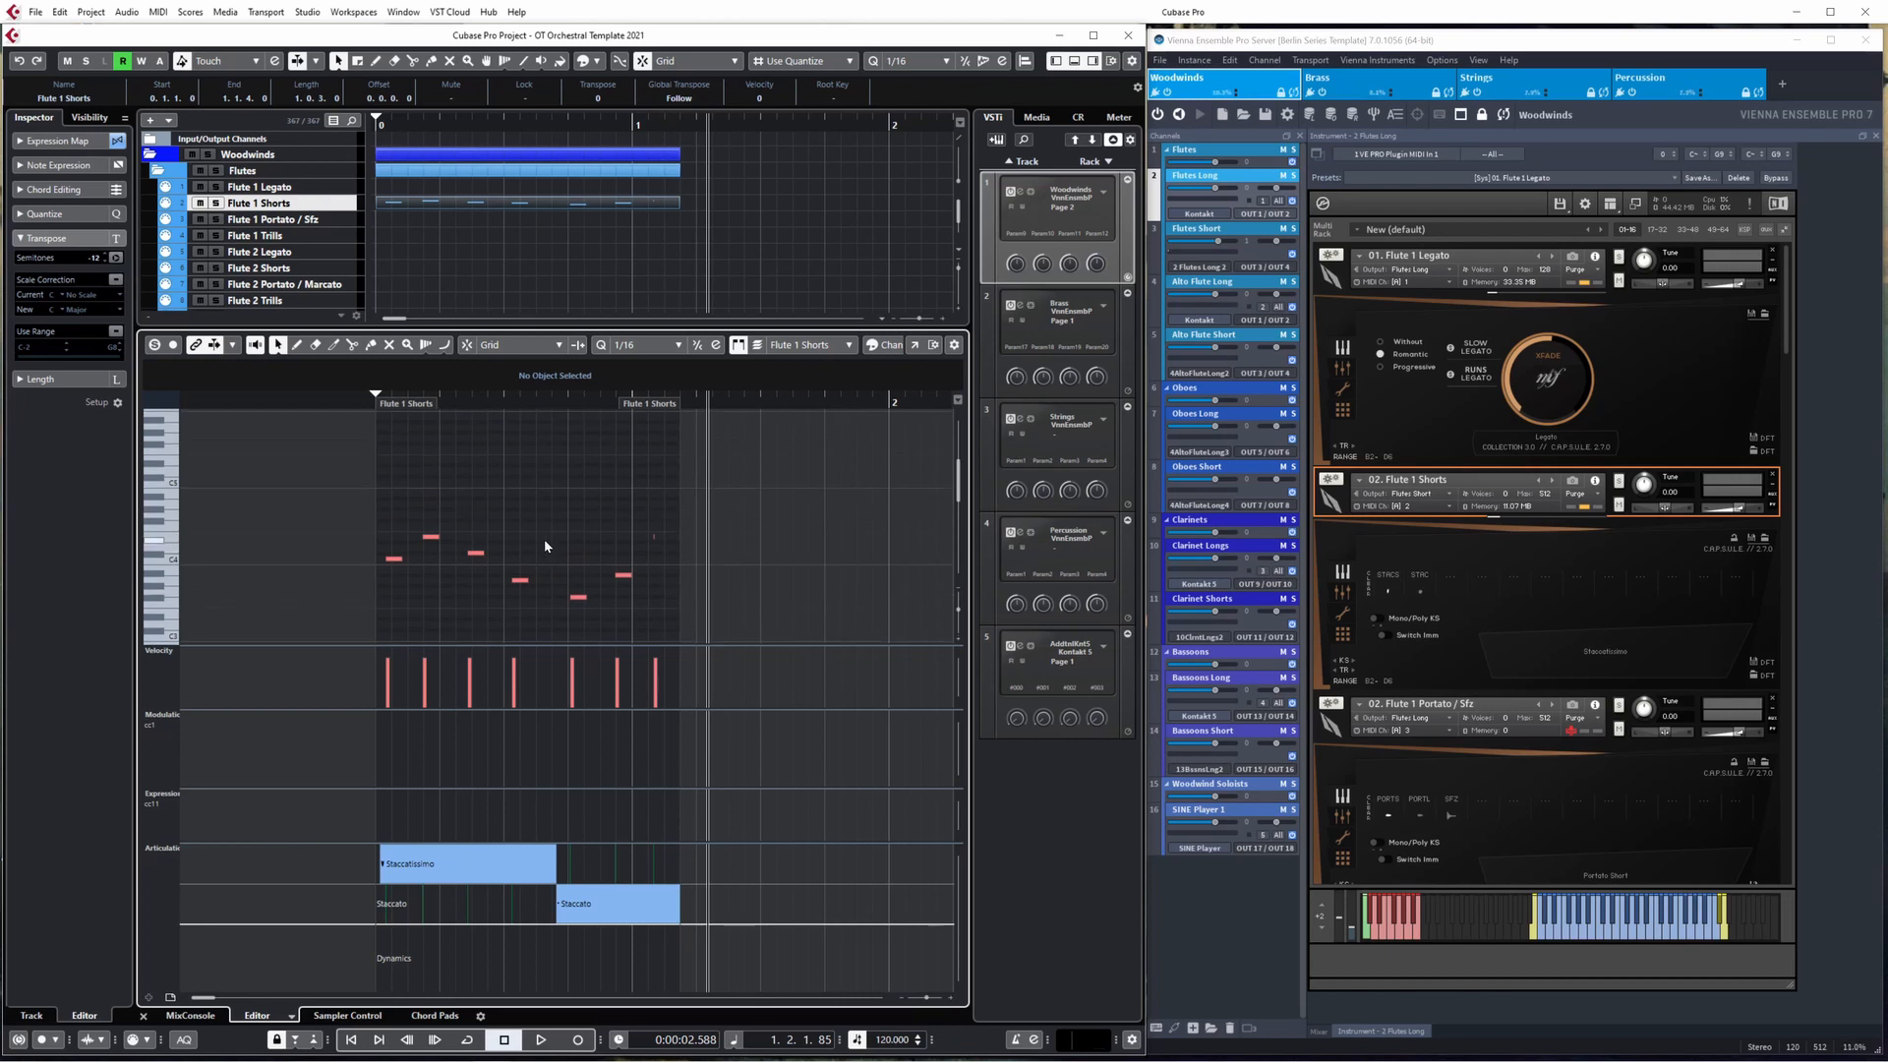
- Select all notes in the part and open the articulation lane's controller selection and functions
left_click_drag(651, 592, 384, 466)
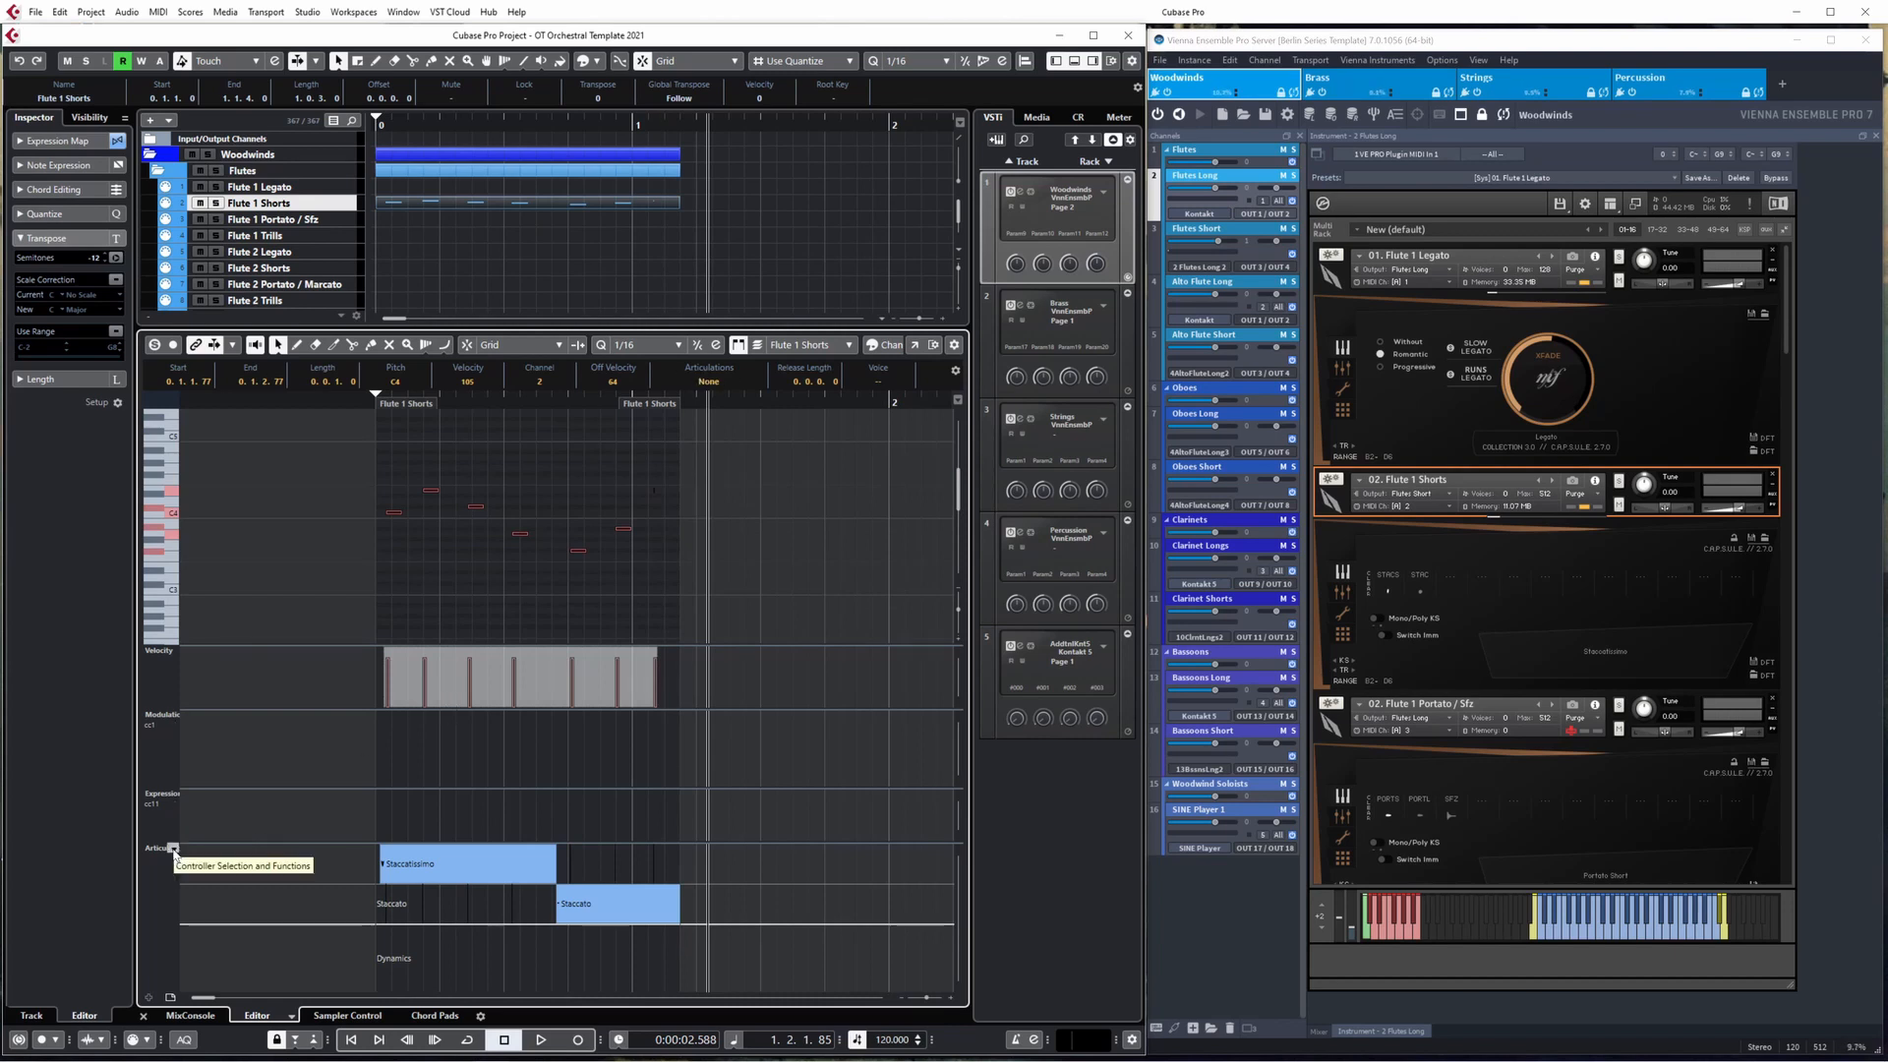
left_click(173, 858)
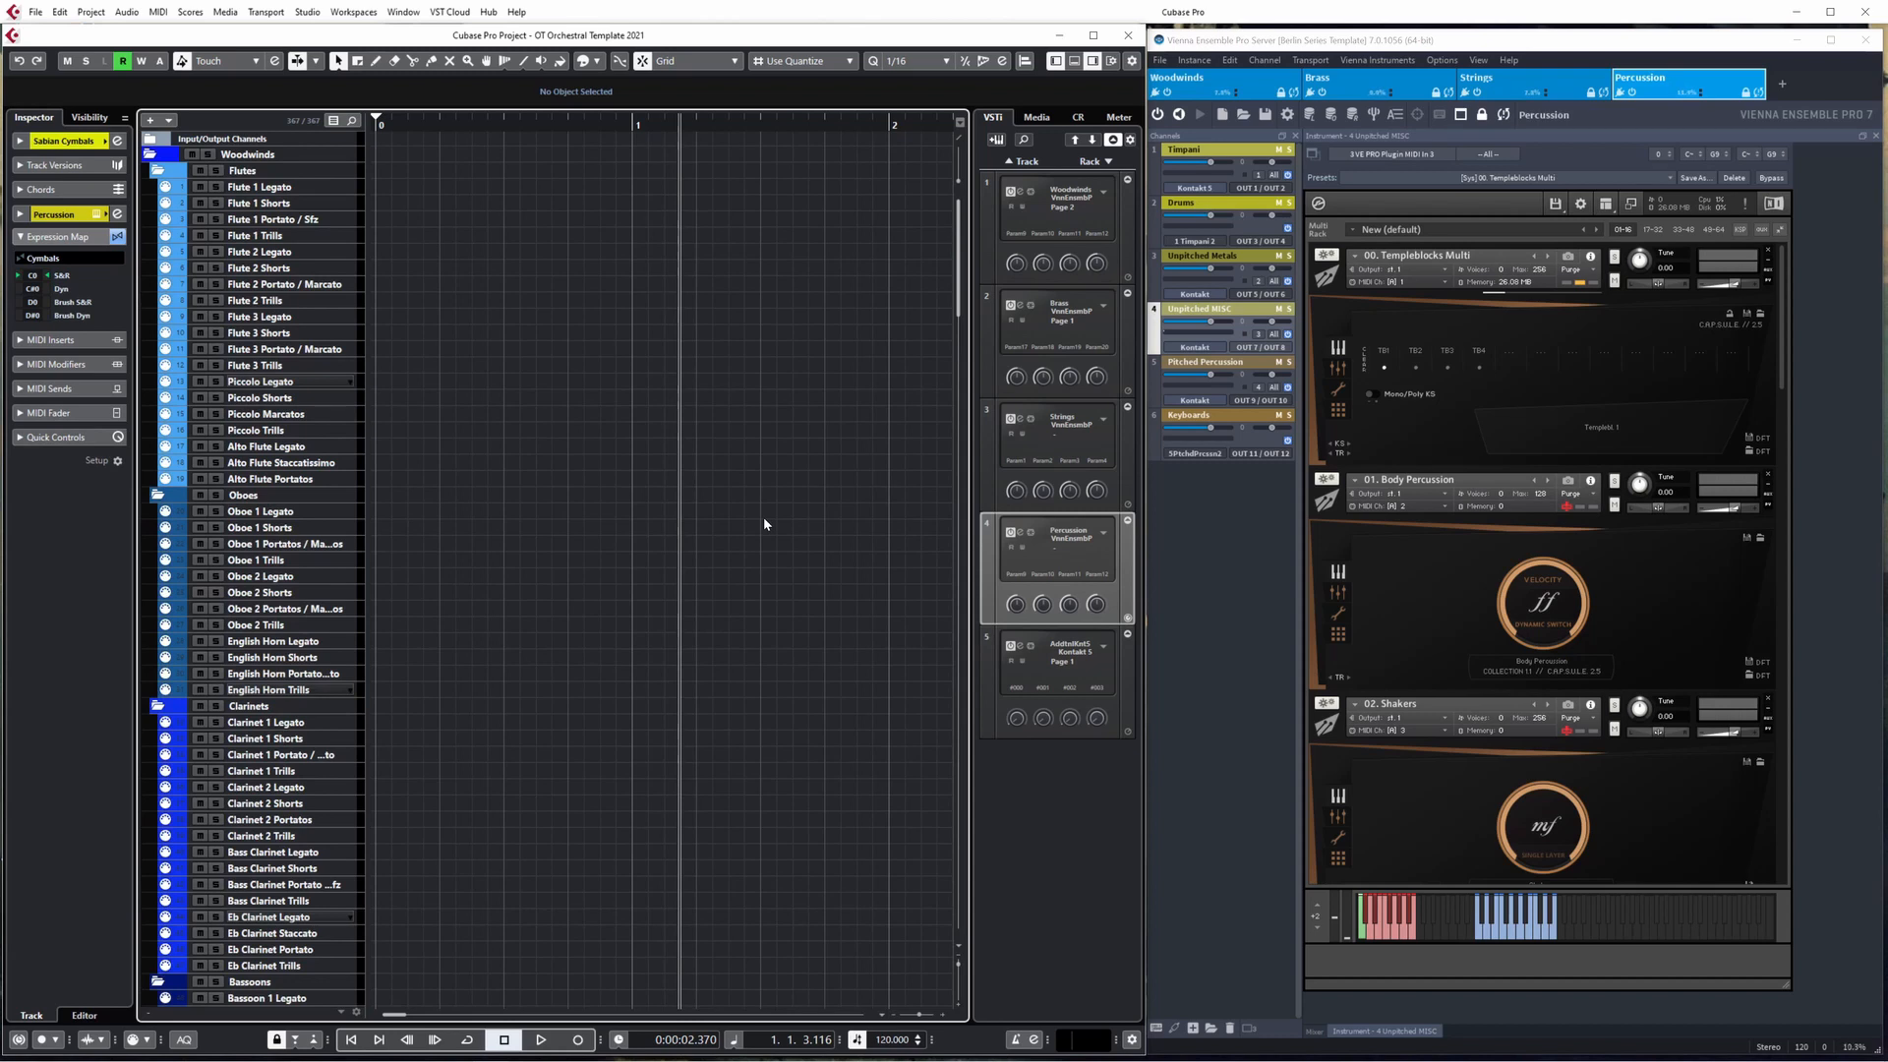
- Review the template's track list from the woodwinds down to the group tracks and buses
scroll(593, 413, "down", 15)
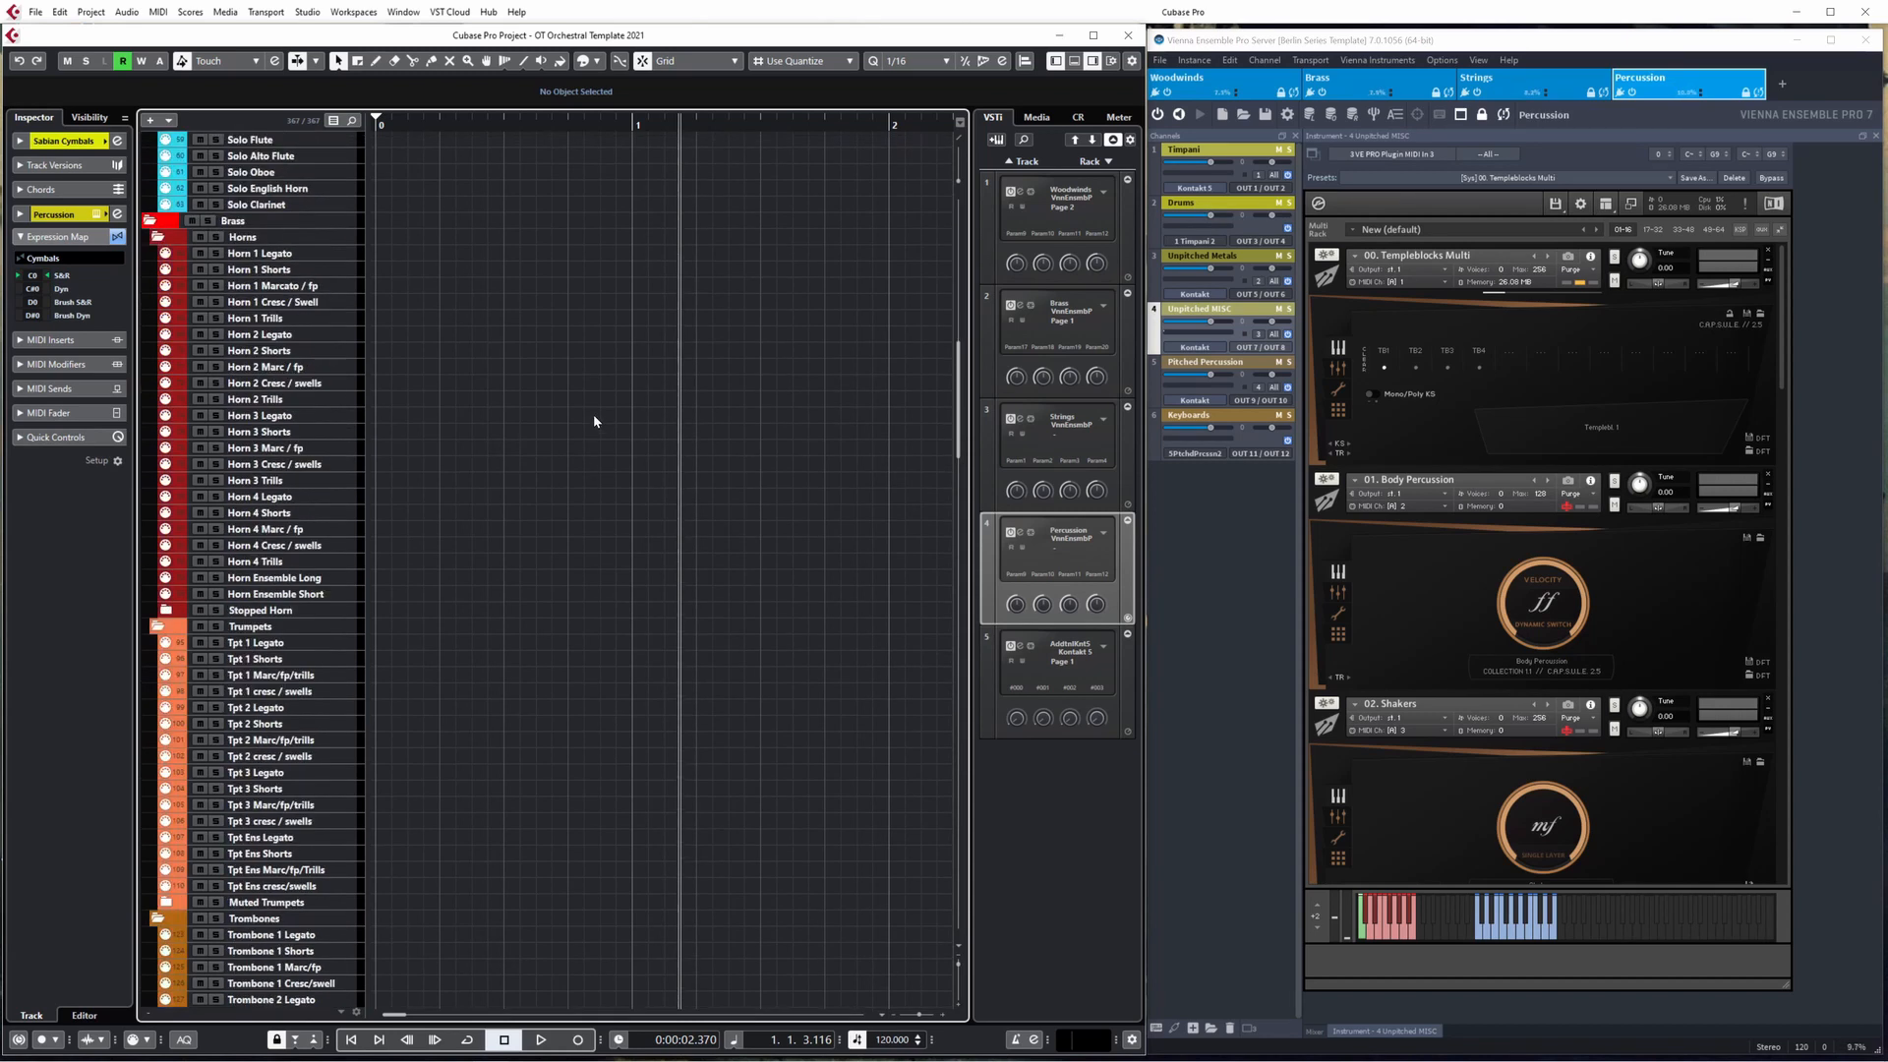
scroll(590, 422, "down", 20)
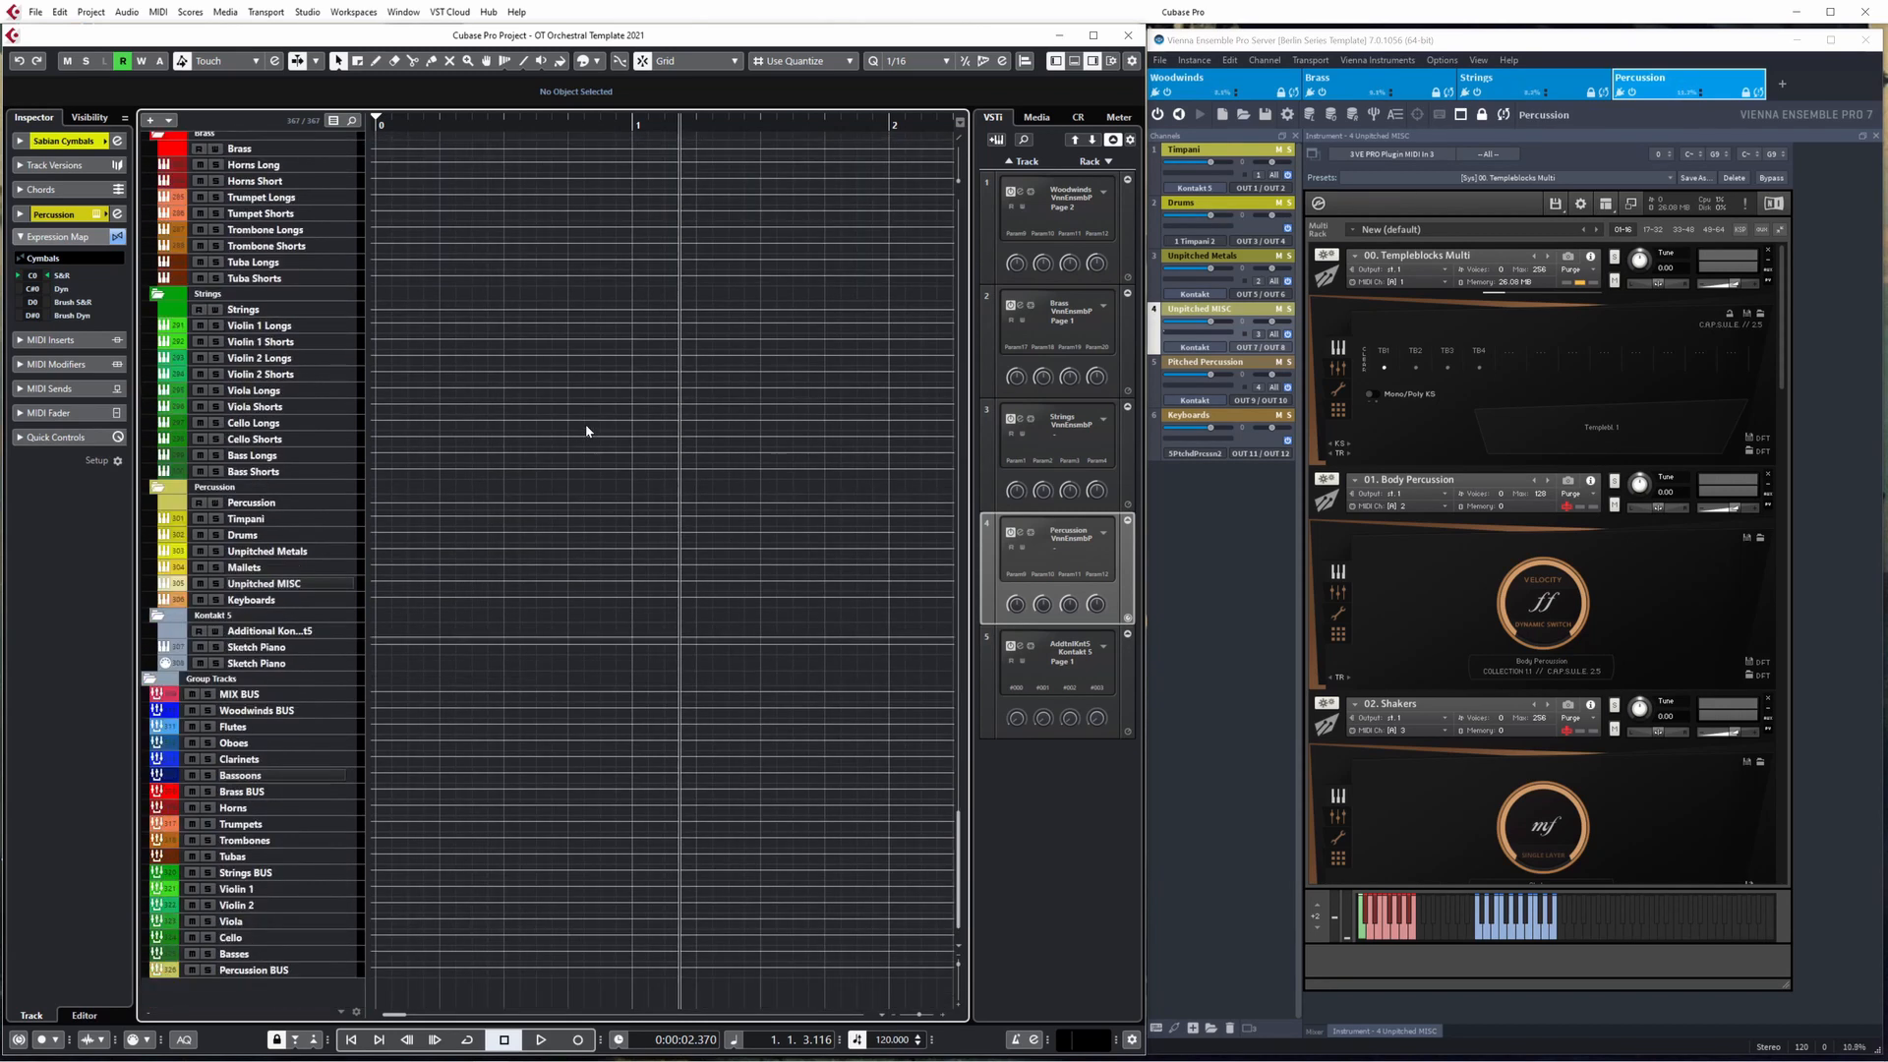